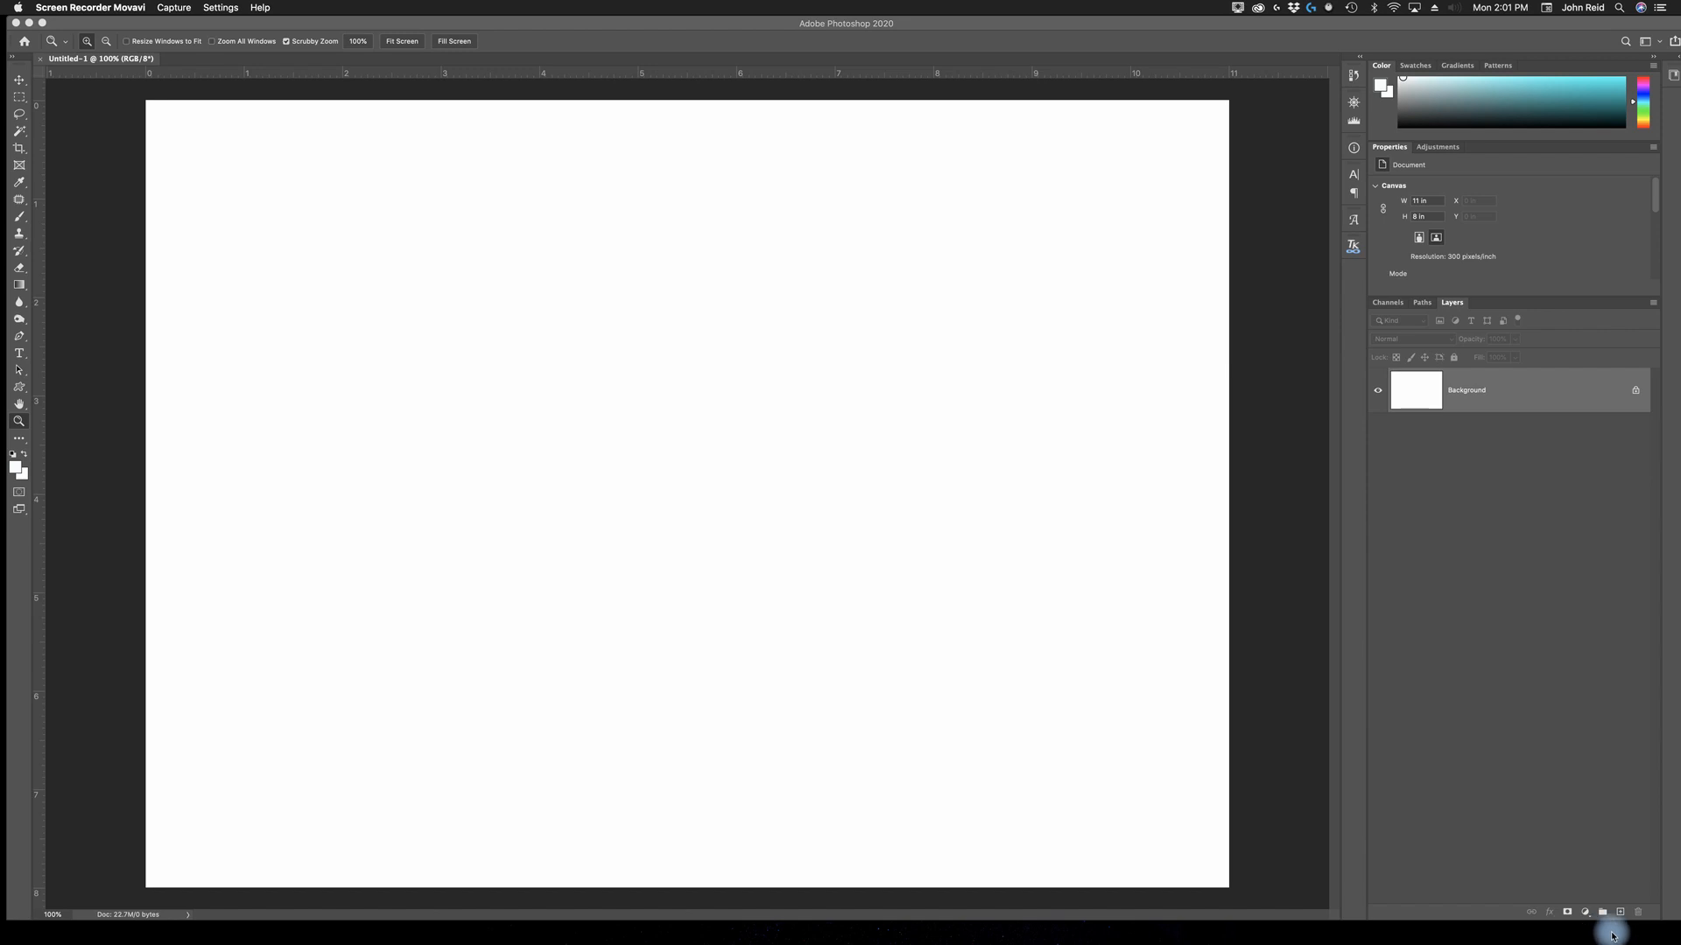
Switch from Photoshop to Adobe Bridge to browse for the source files.
click(802, 593)
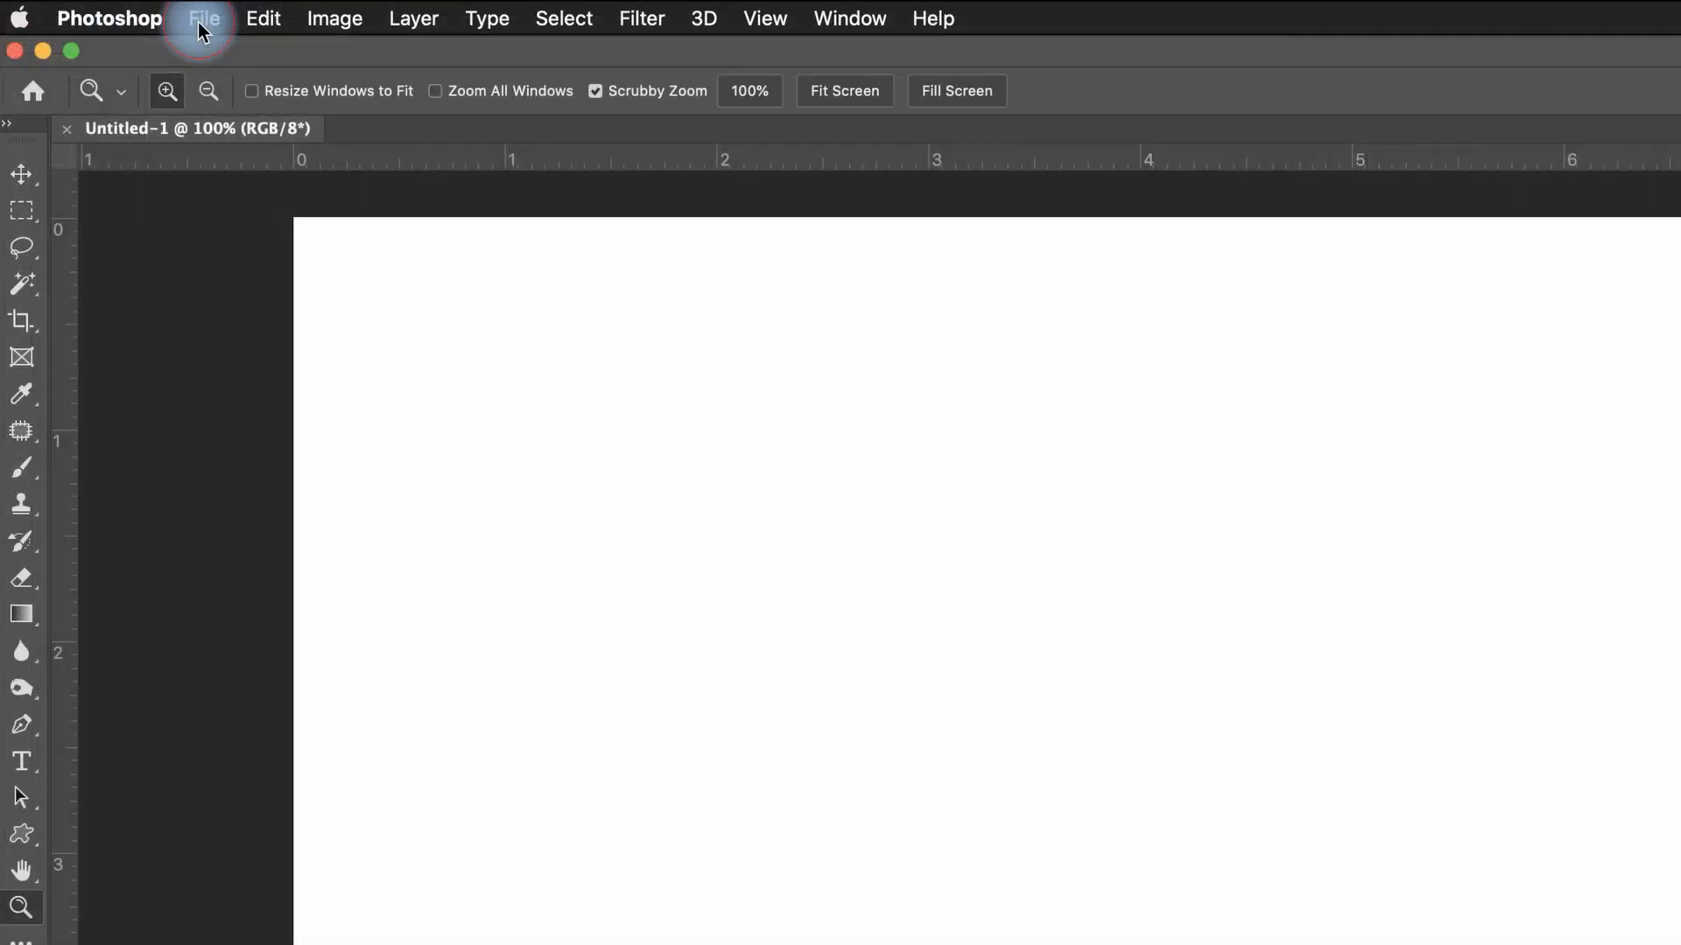
click(102, 9)
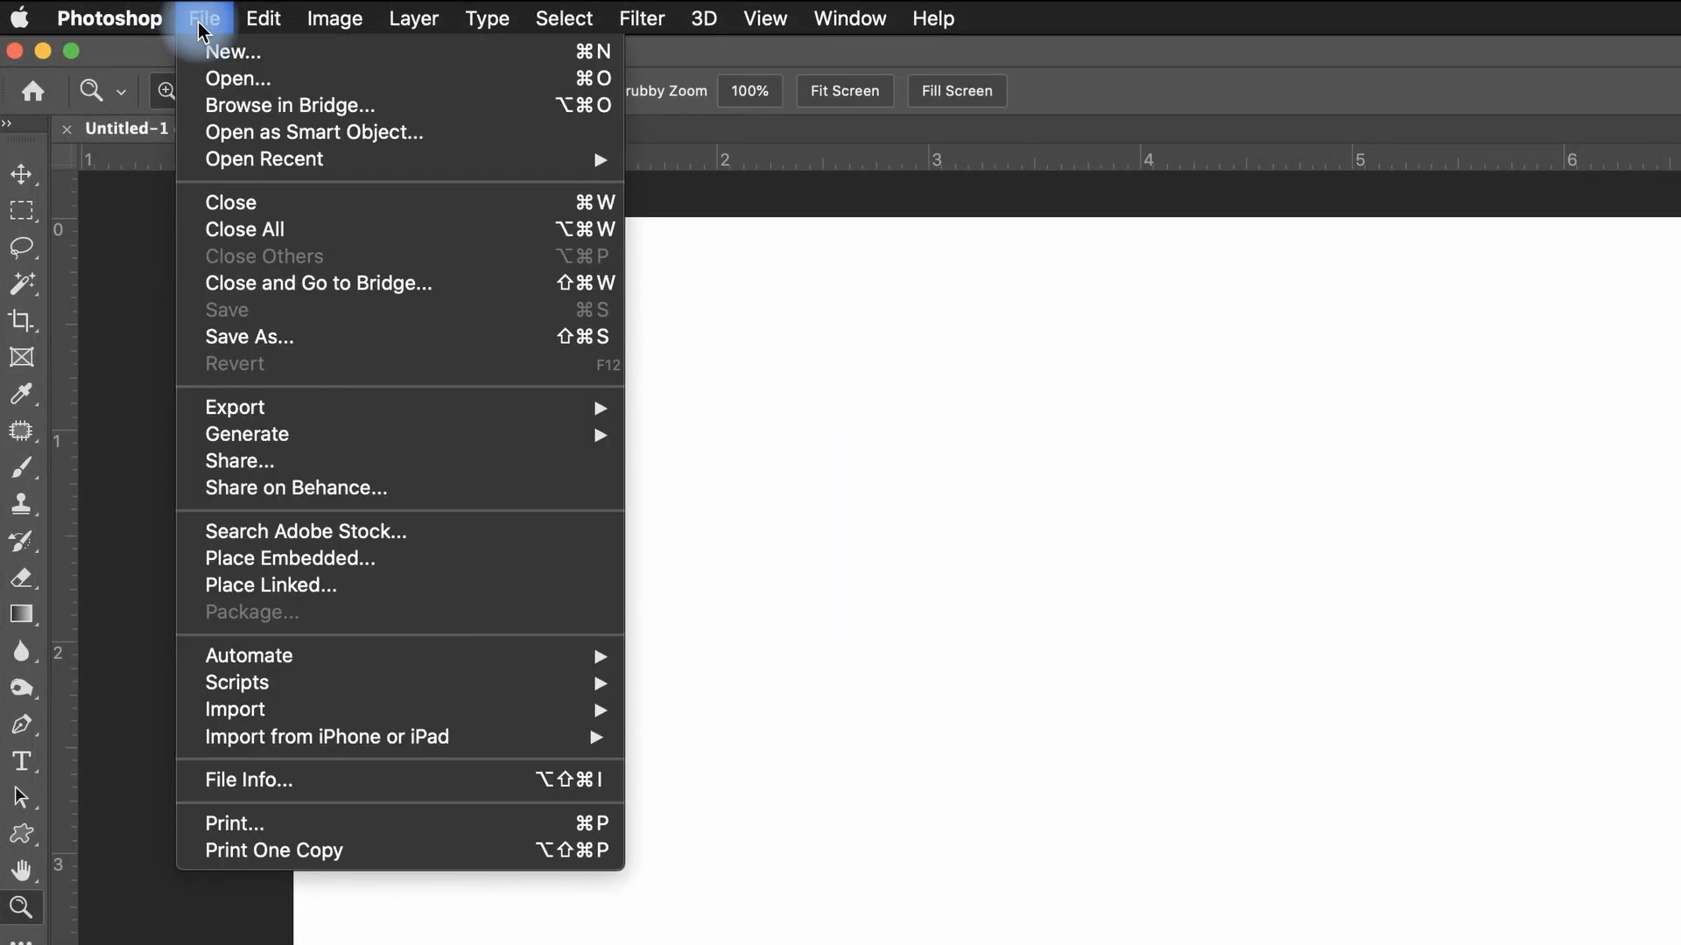
click(263, 106)
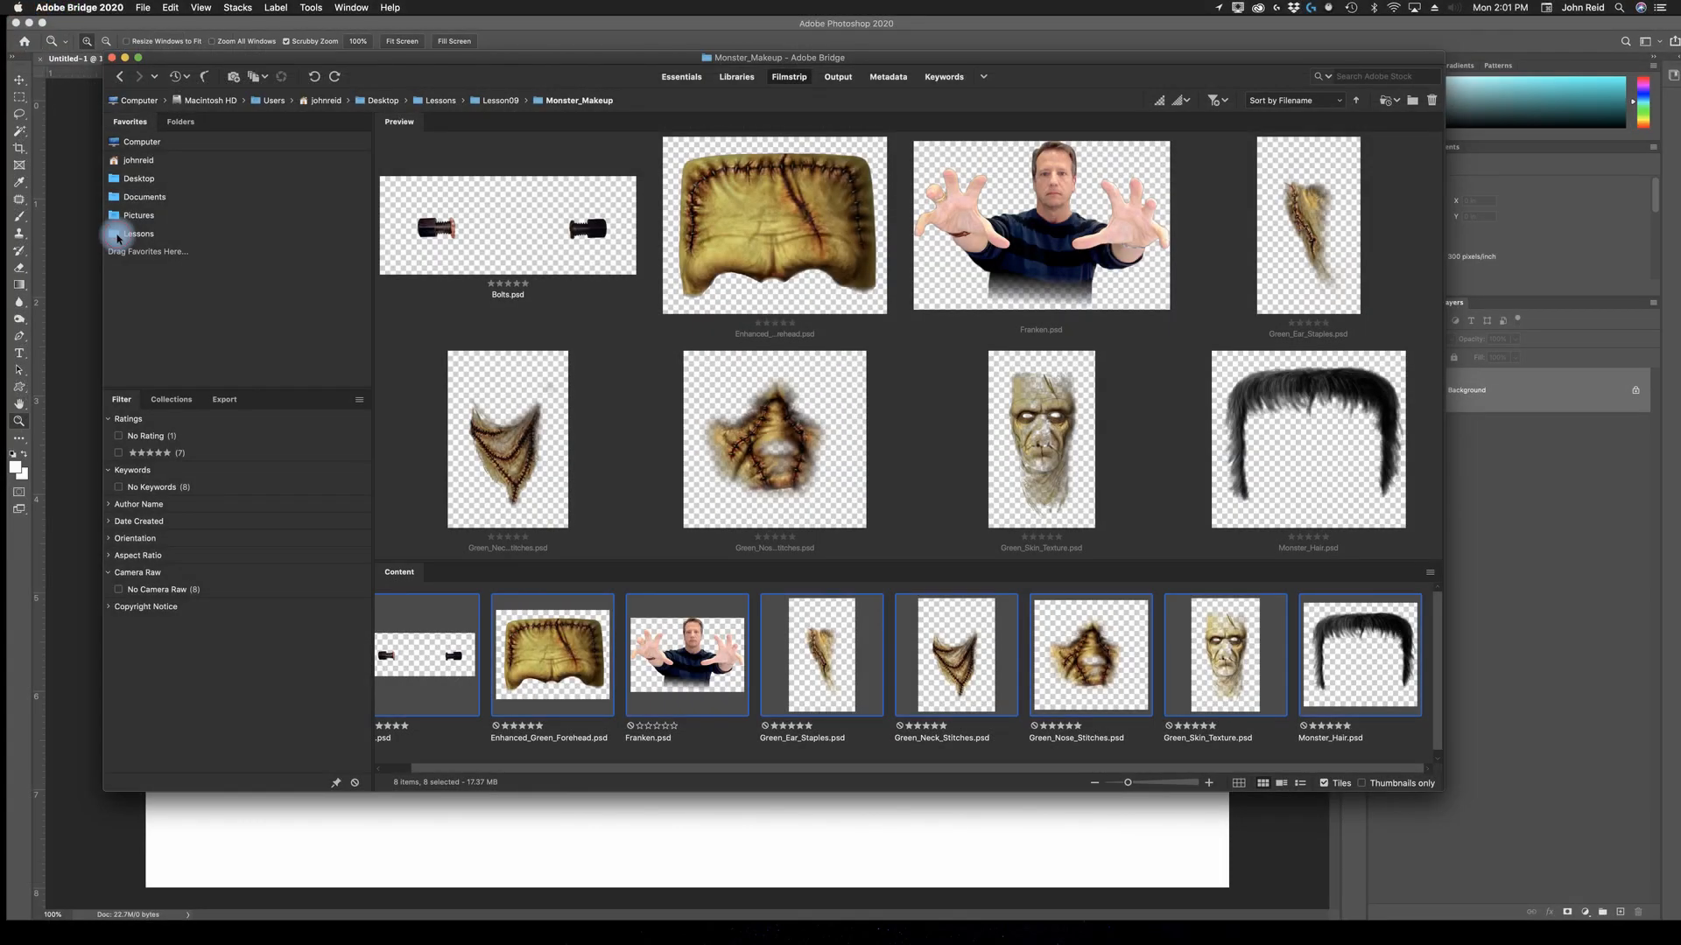
Open the Monster_Makeup folder inside the Lesson09 folder of the Lessons favorite.
click(119, 236)
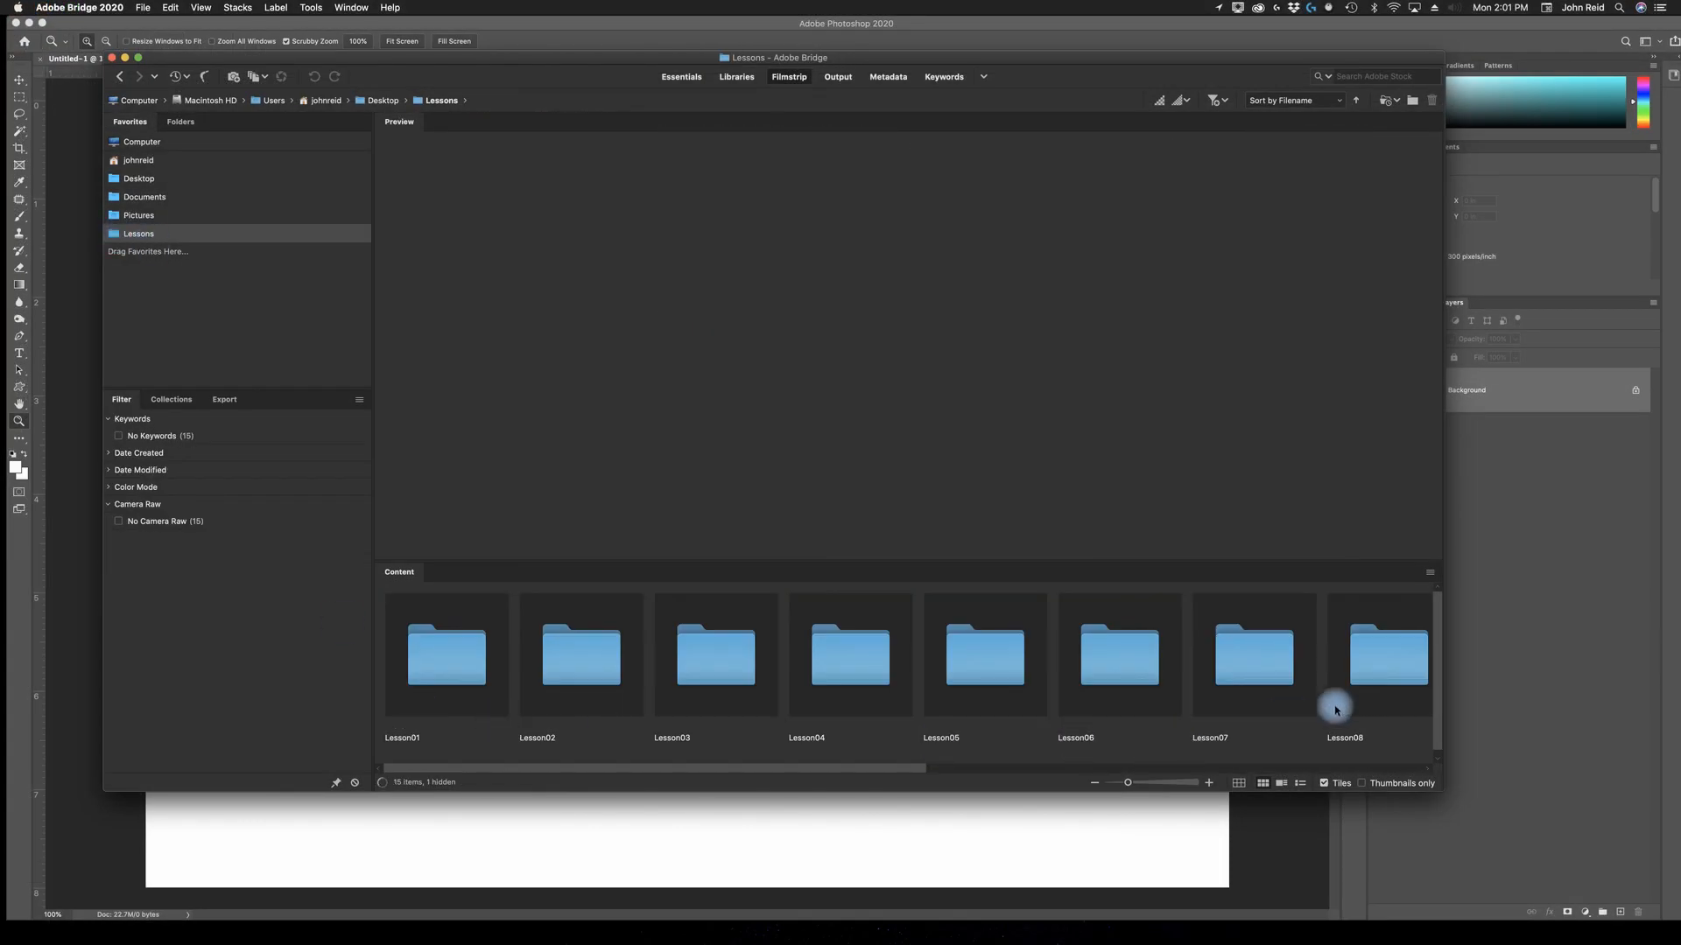
drag(917, 769, 1202, 757)
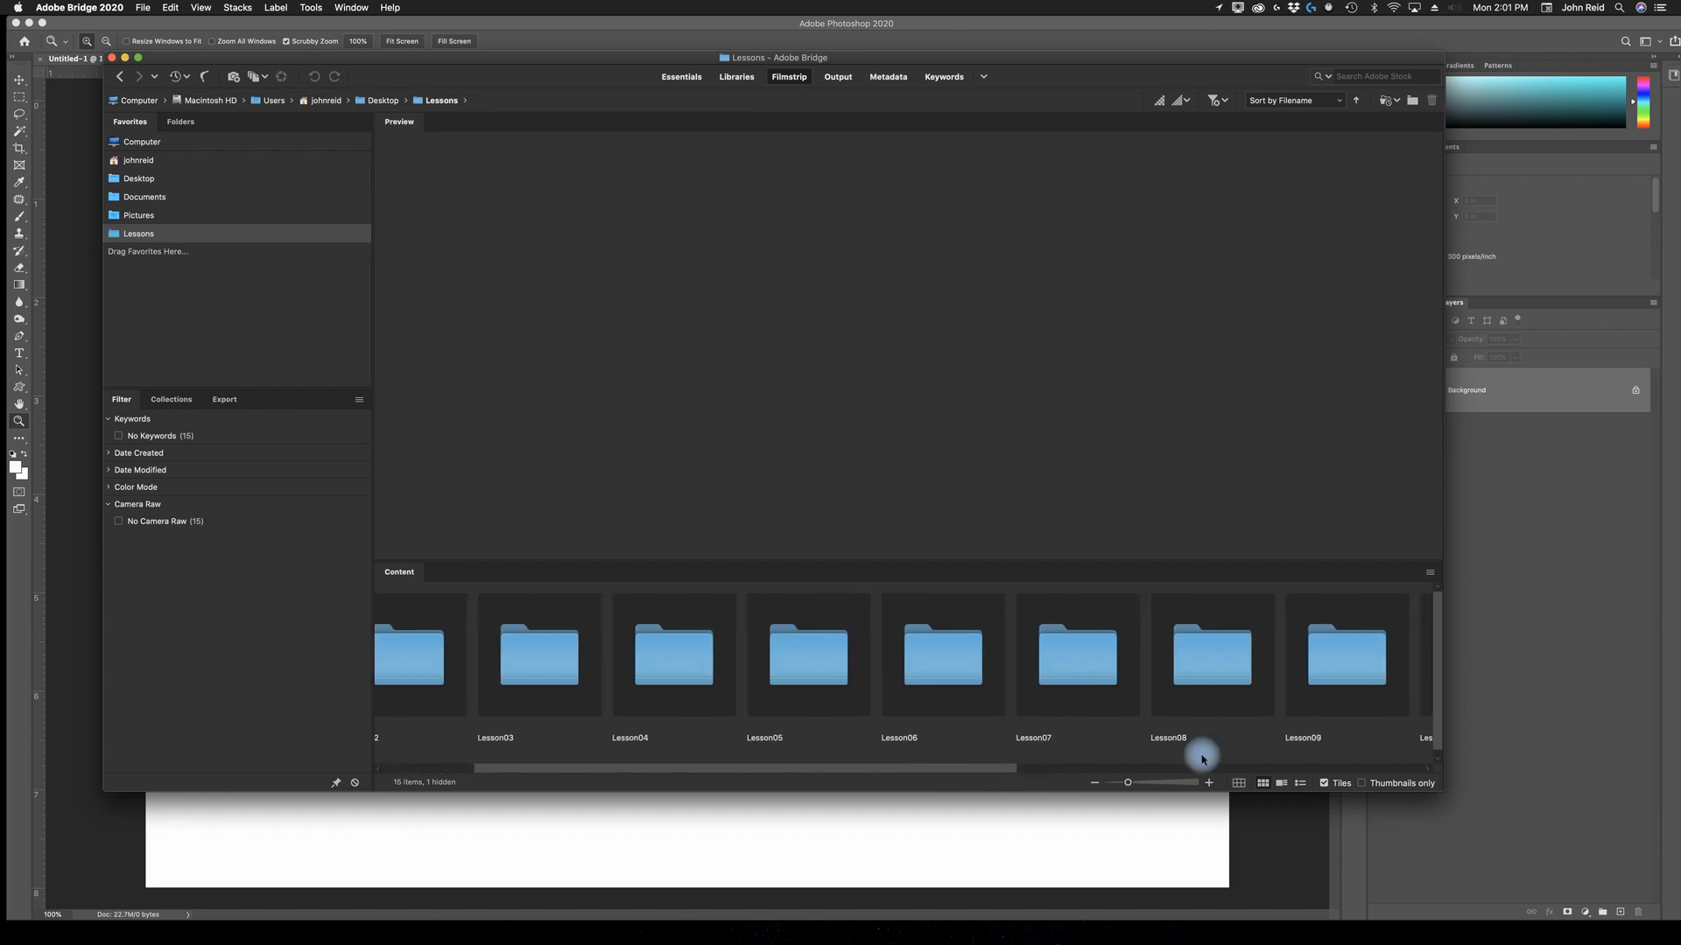
click(1354, 663)
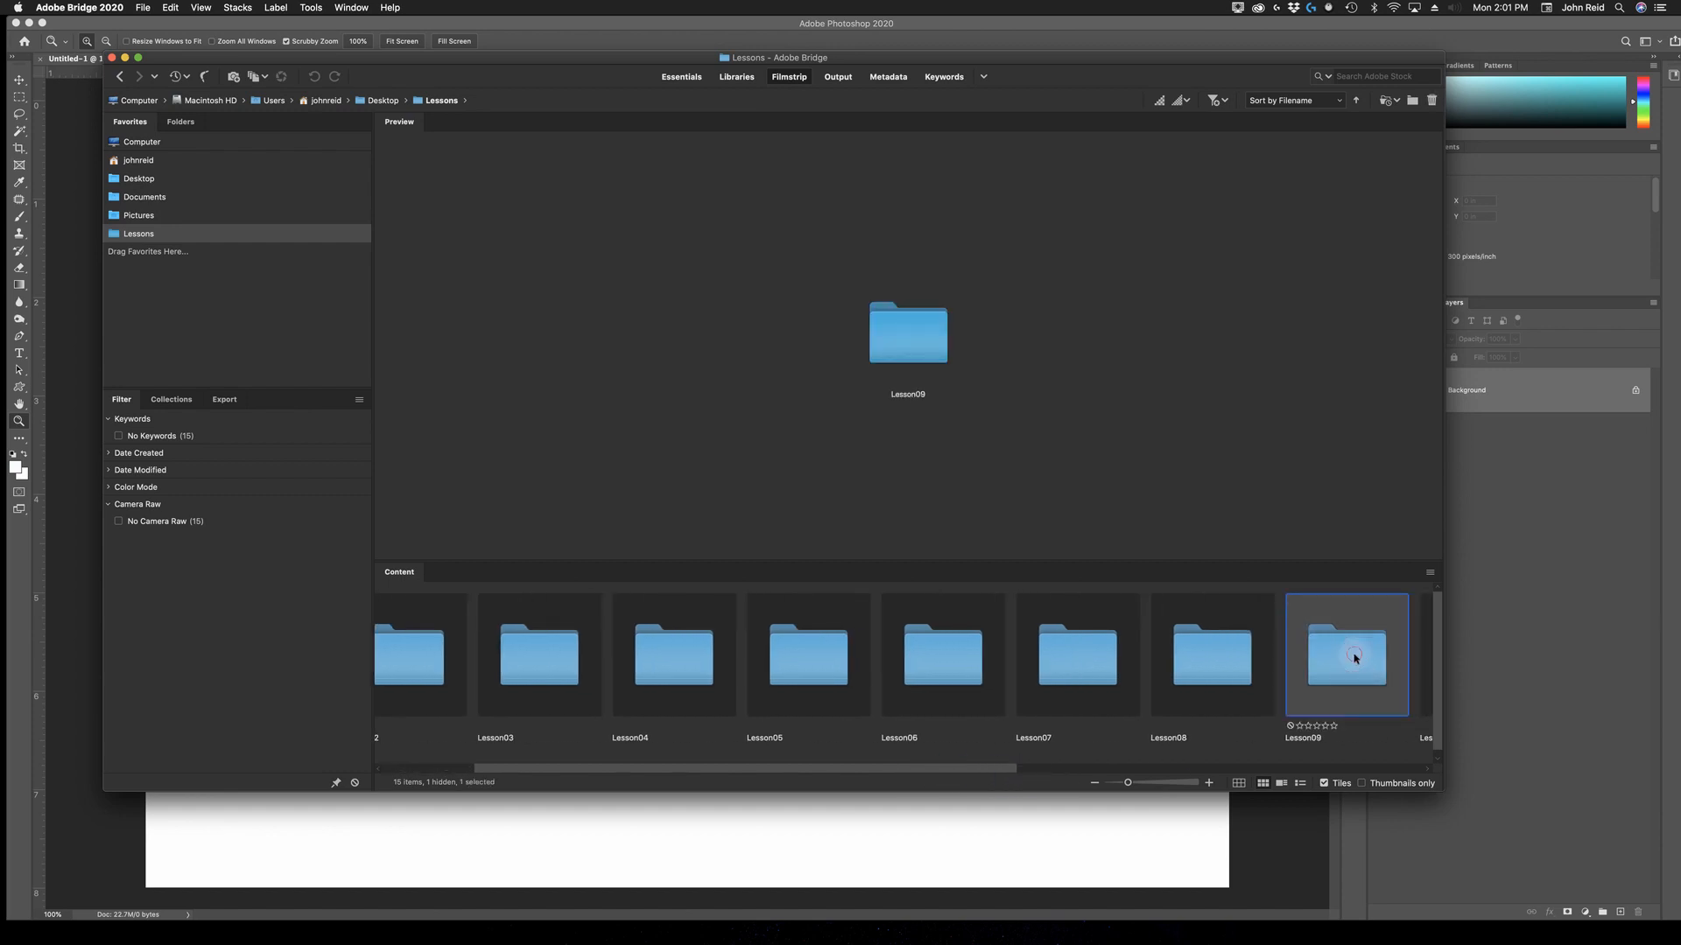
double_click(1355, 658)
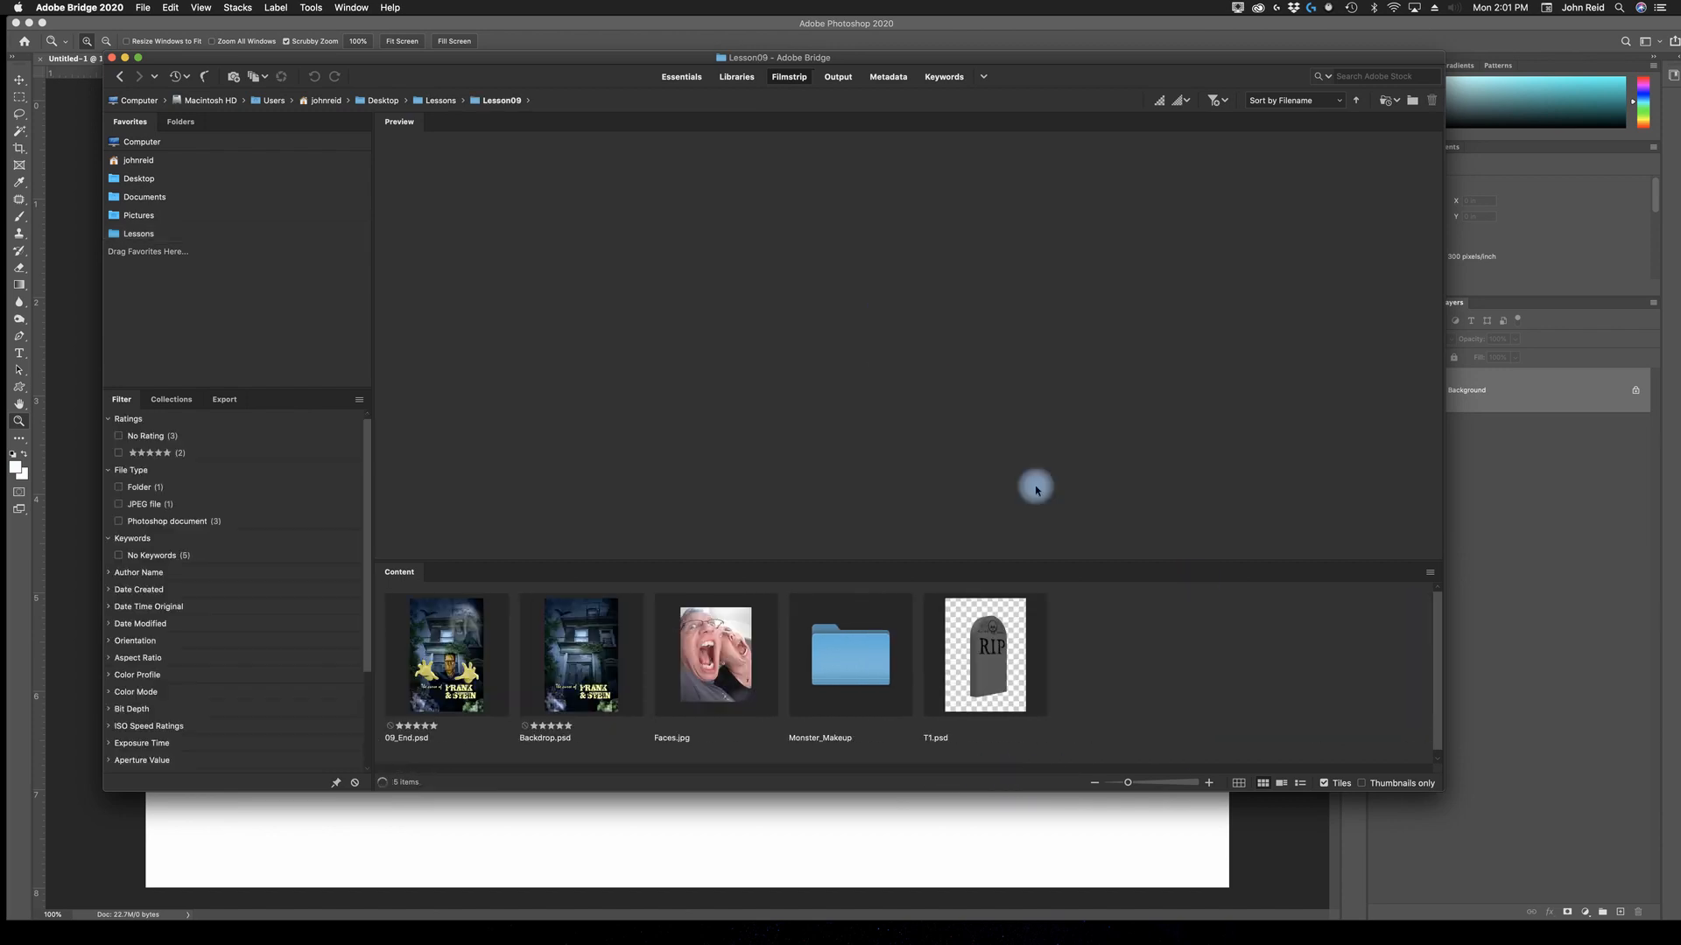
double_click(854, 669)
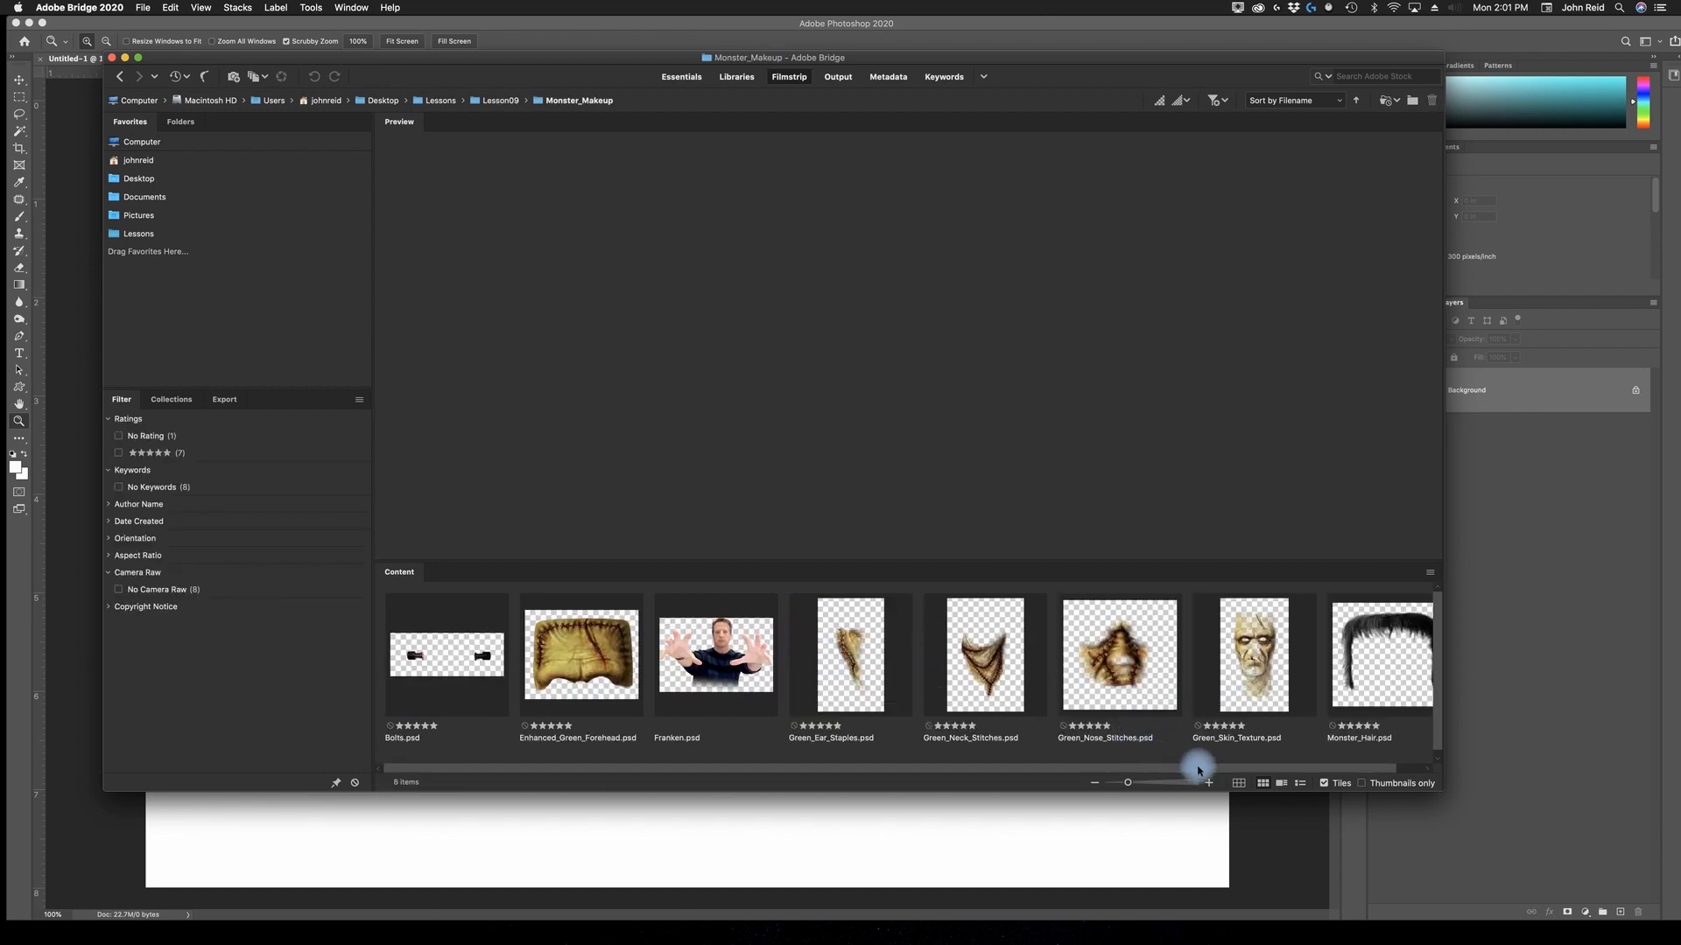
drag(1205, 770, 1167, 784)
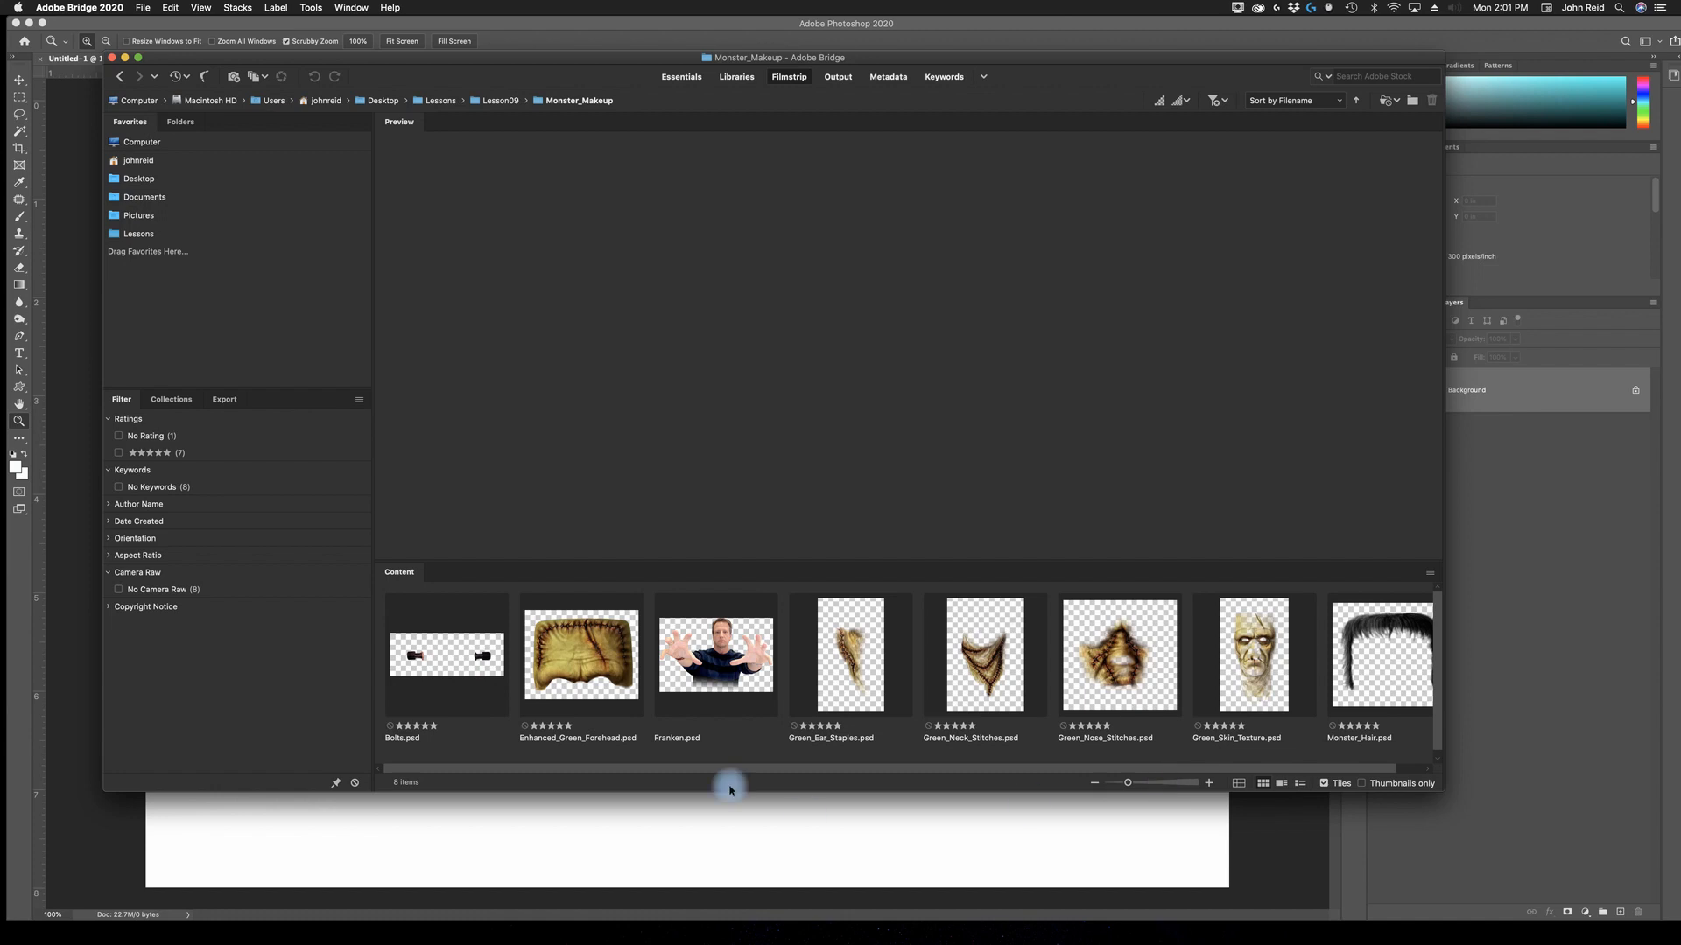
Select all files from Bolts.psd to Monster_Hair.psd and load them as layers into a single Photoshop document.
click(456, 708)
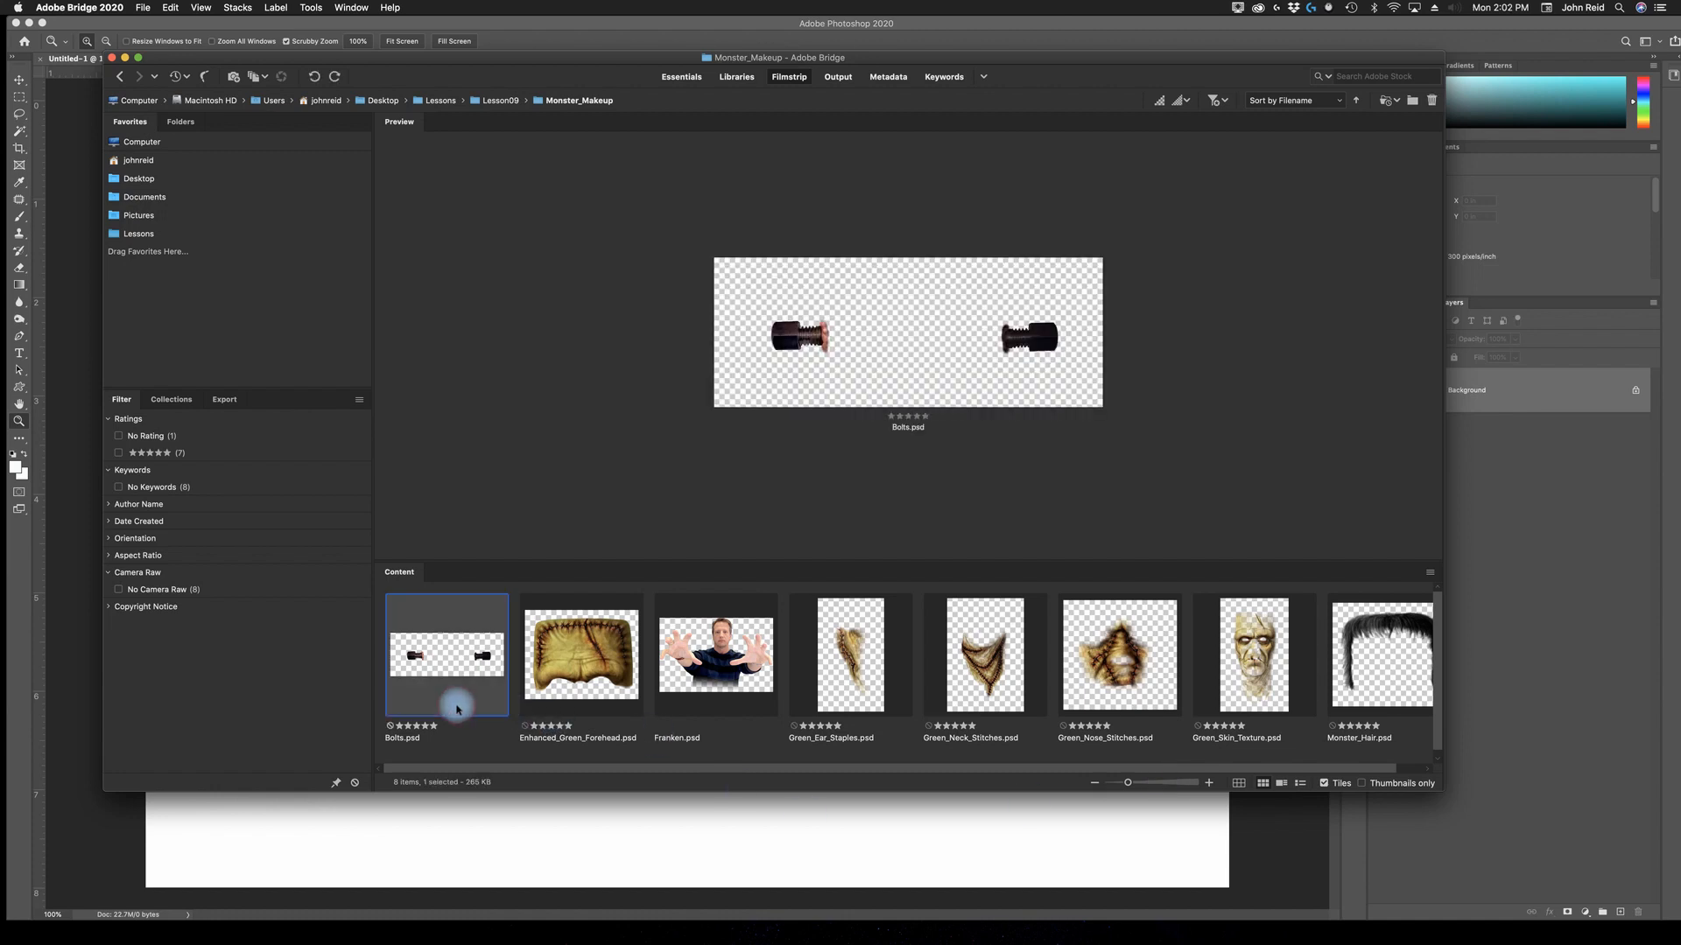
shift+click(1394, 687)
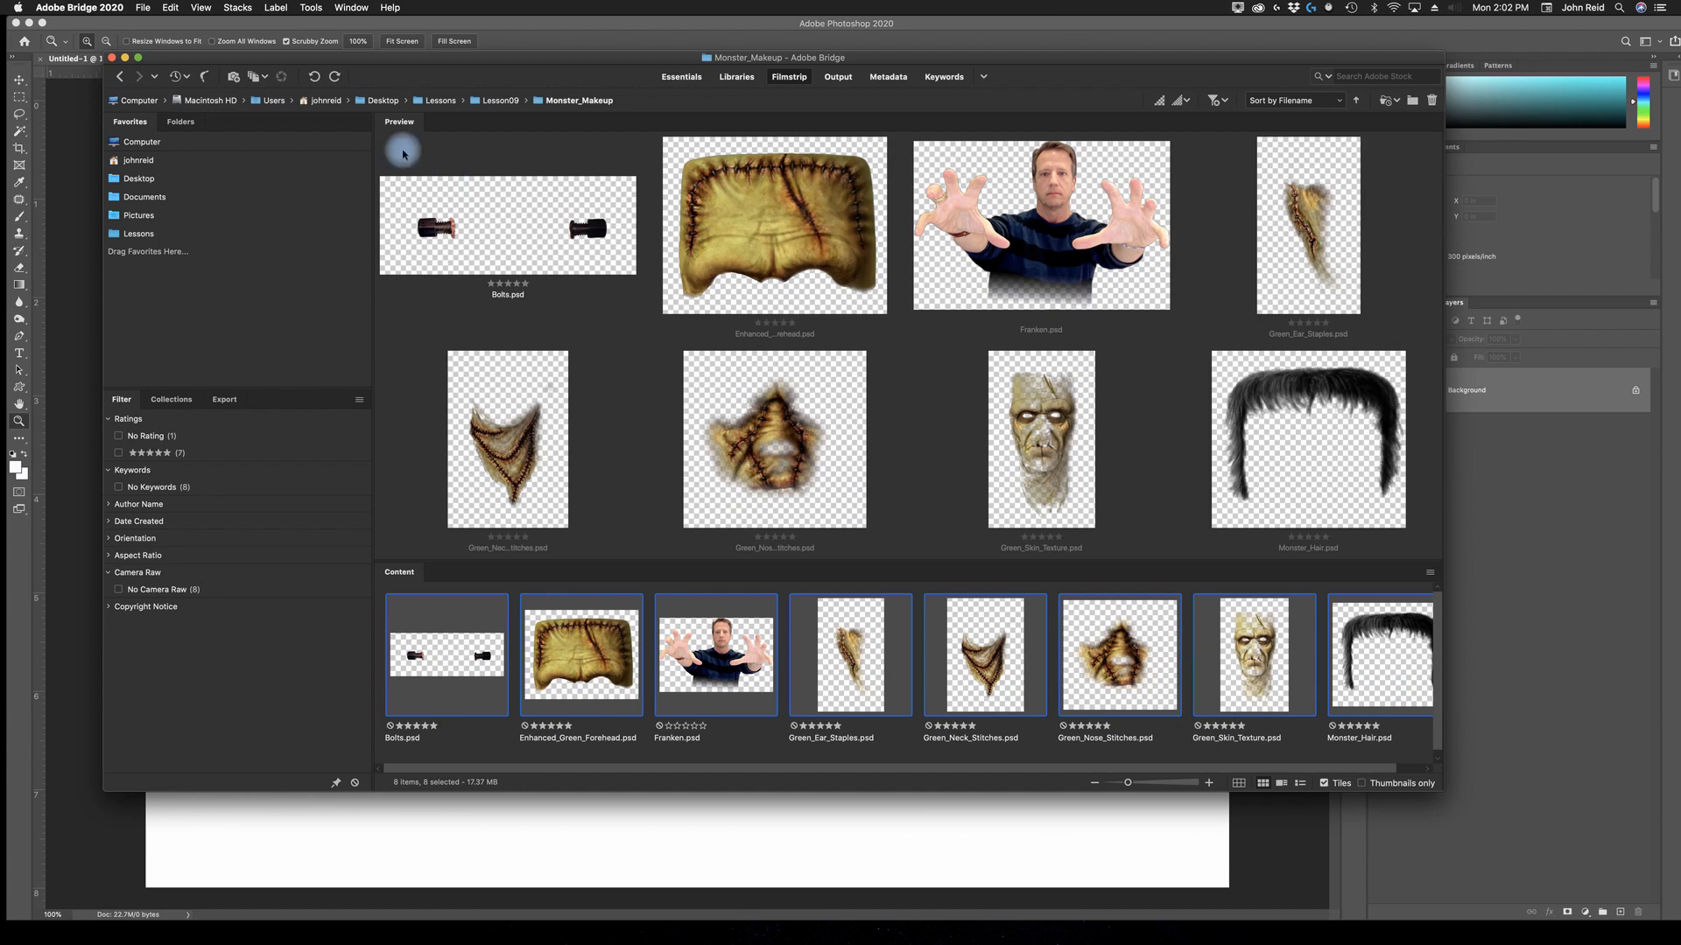
click(311, 7)
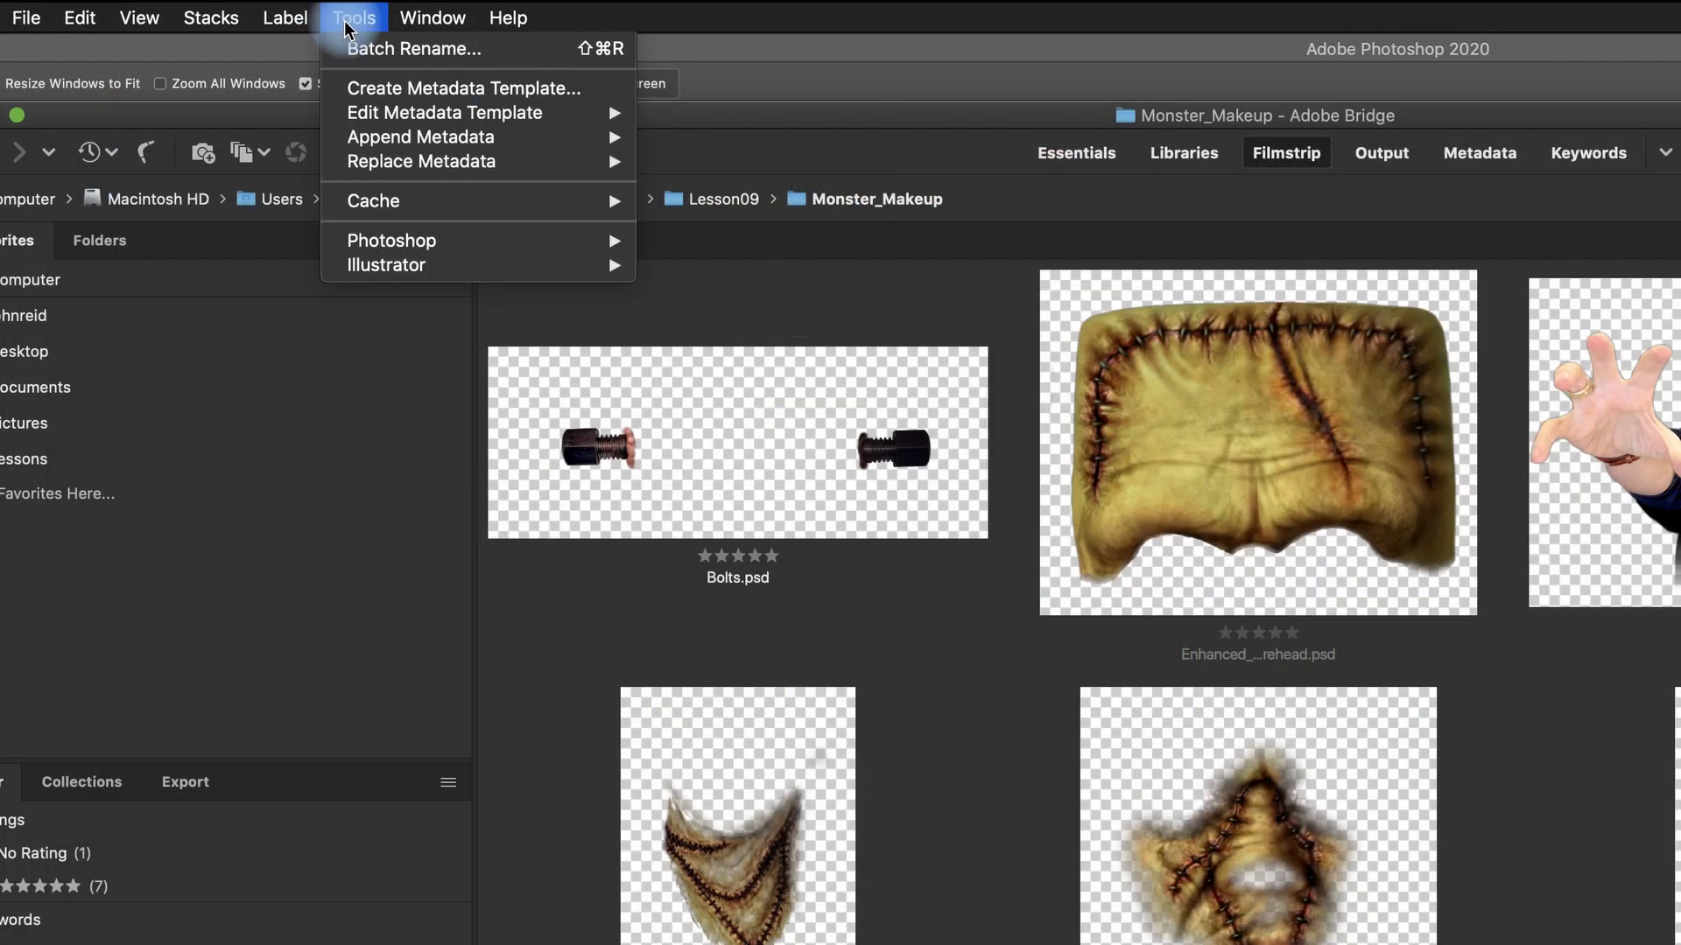
mouse_move(403, 243)
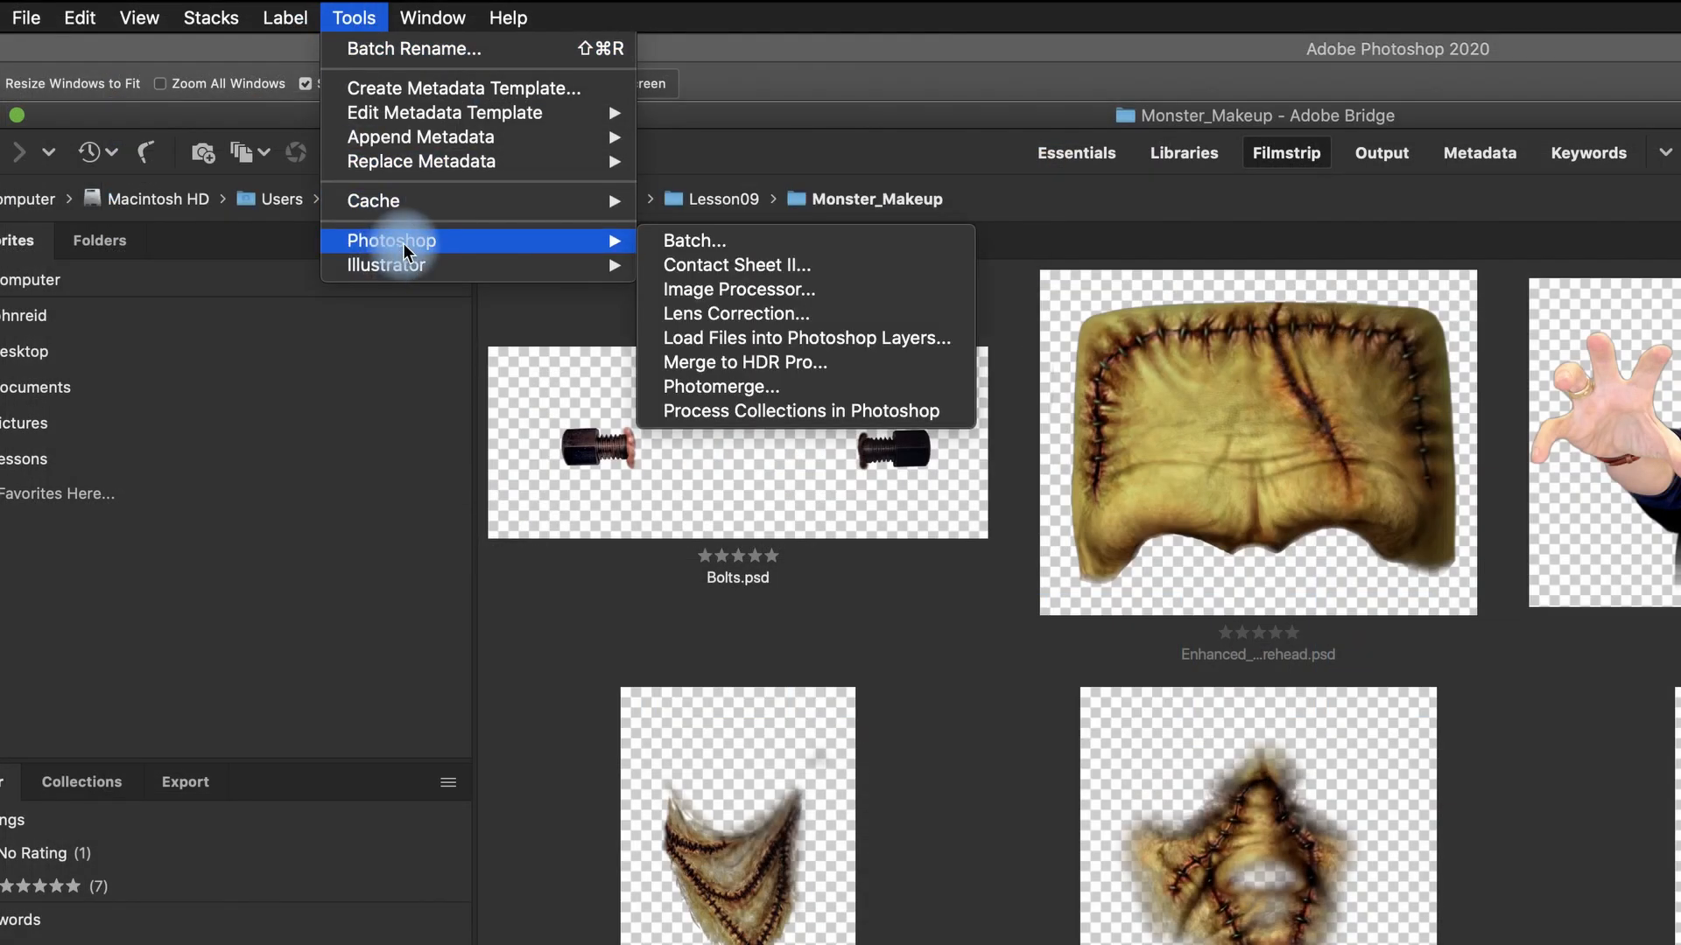
click(788, 339)
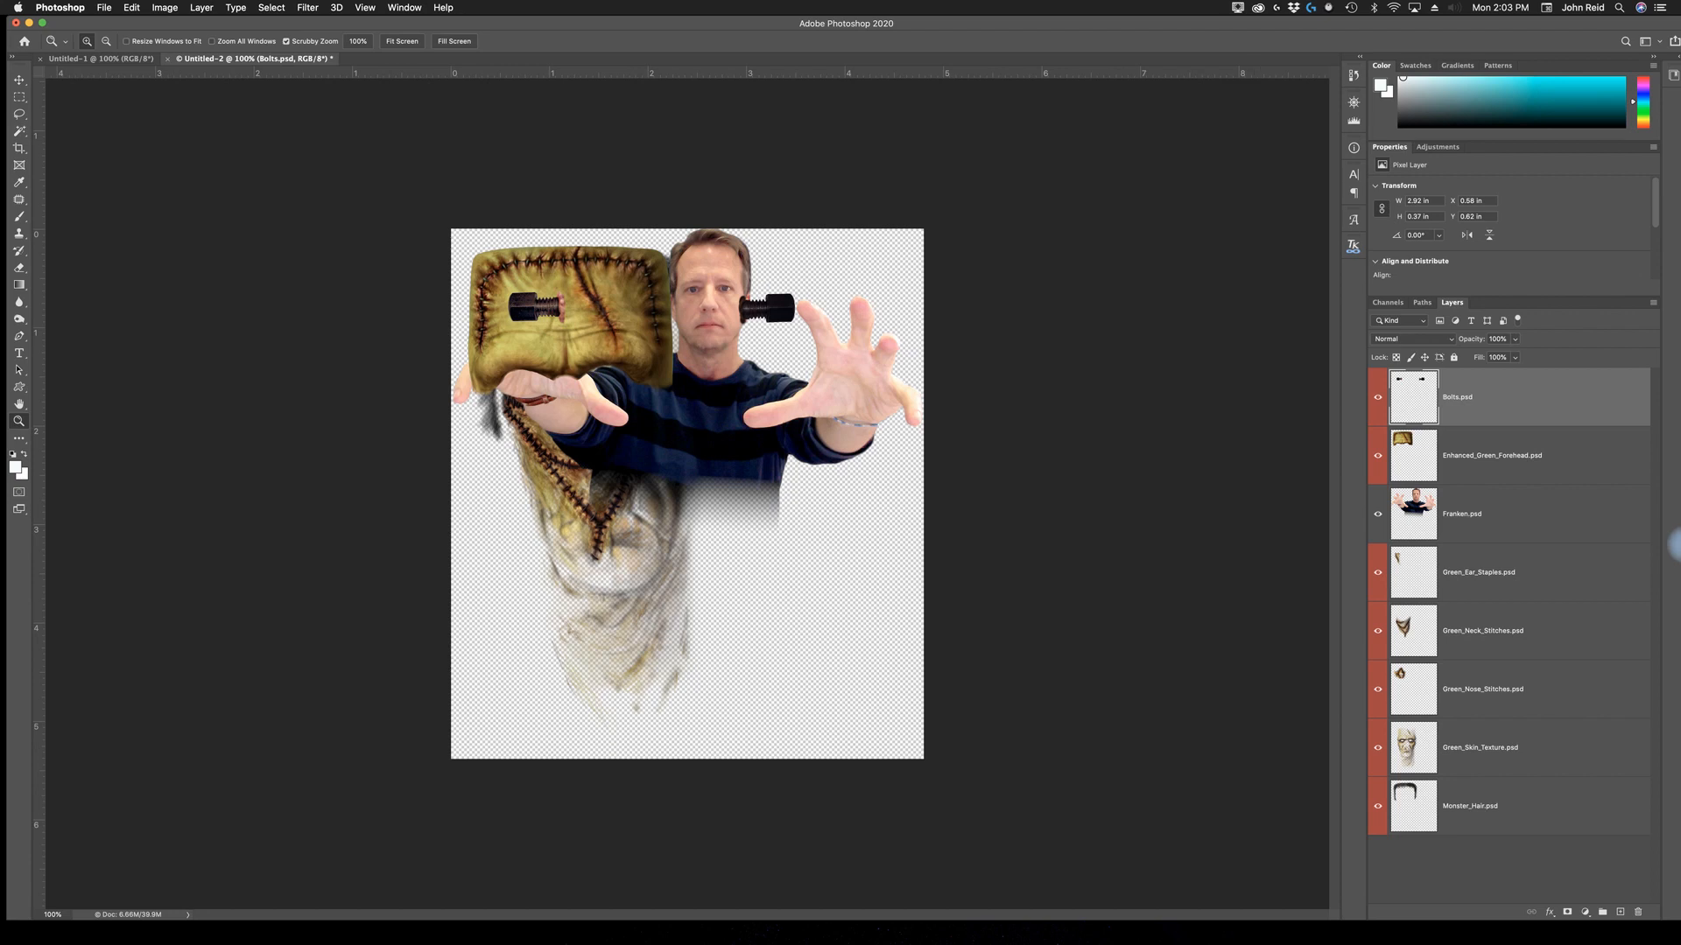
Move the Franken.psd layer to the bottom of the layer stack.
drag(1505, 529, 1516, 870)
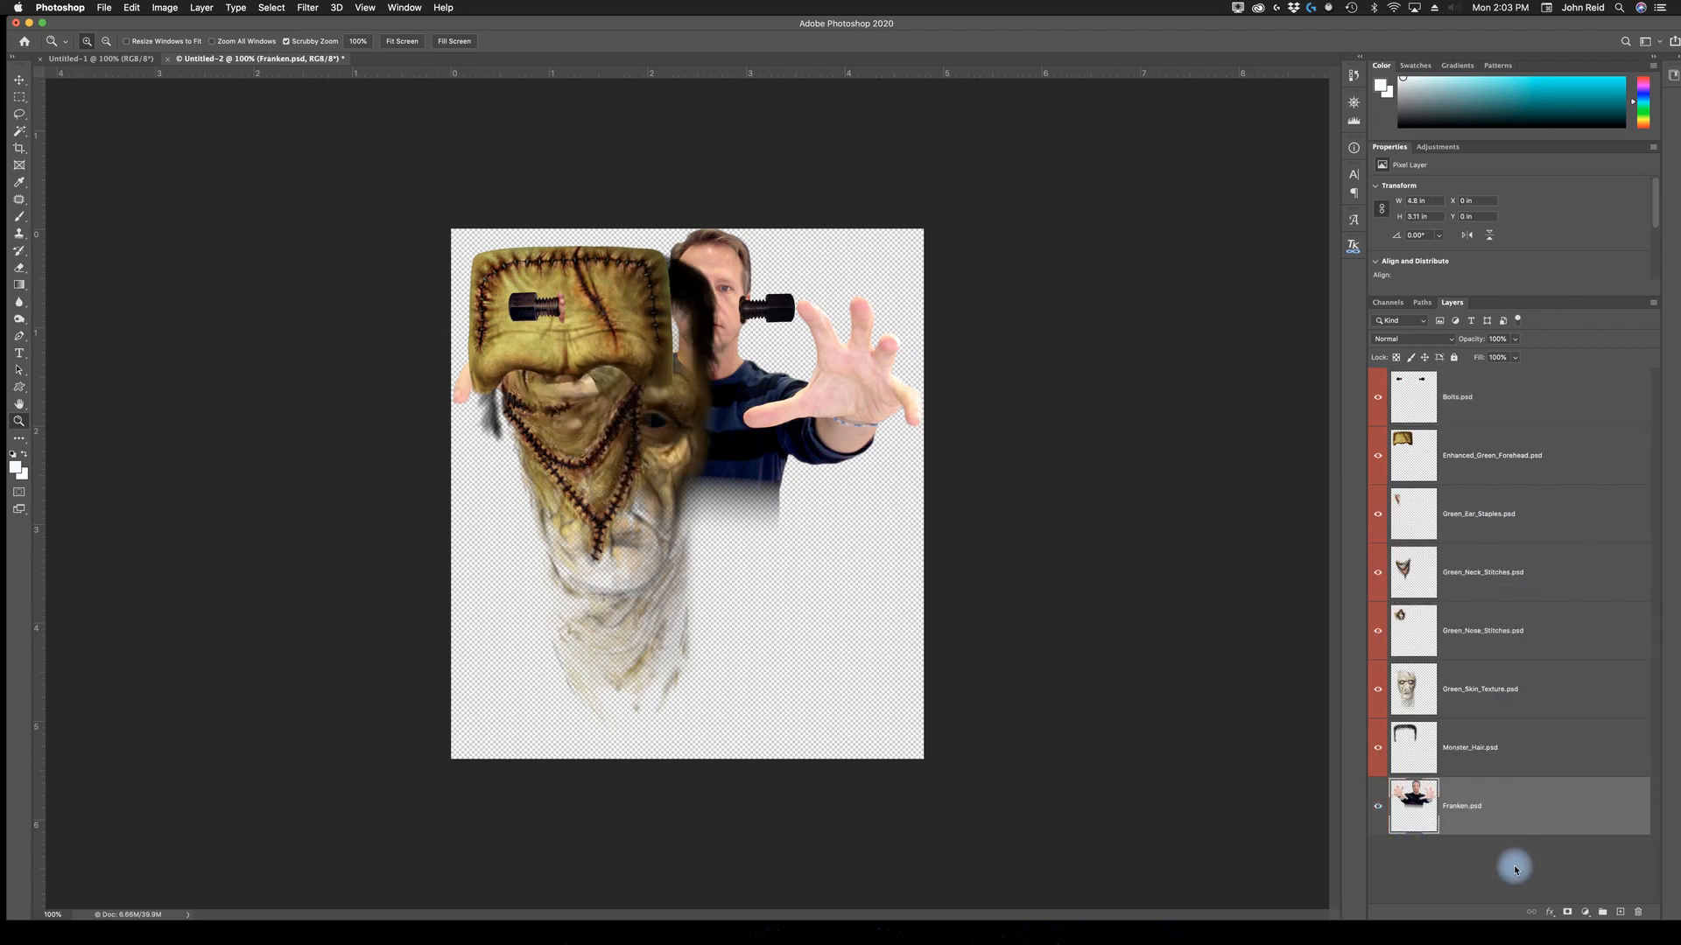
key(alt+super+2)
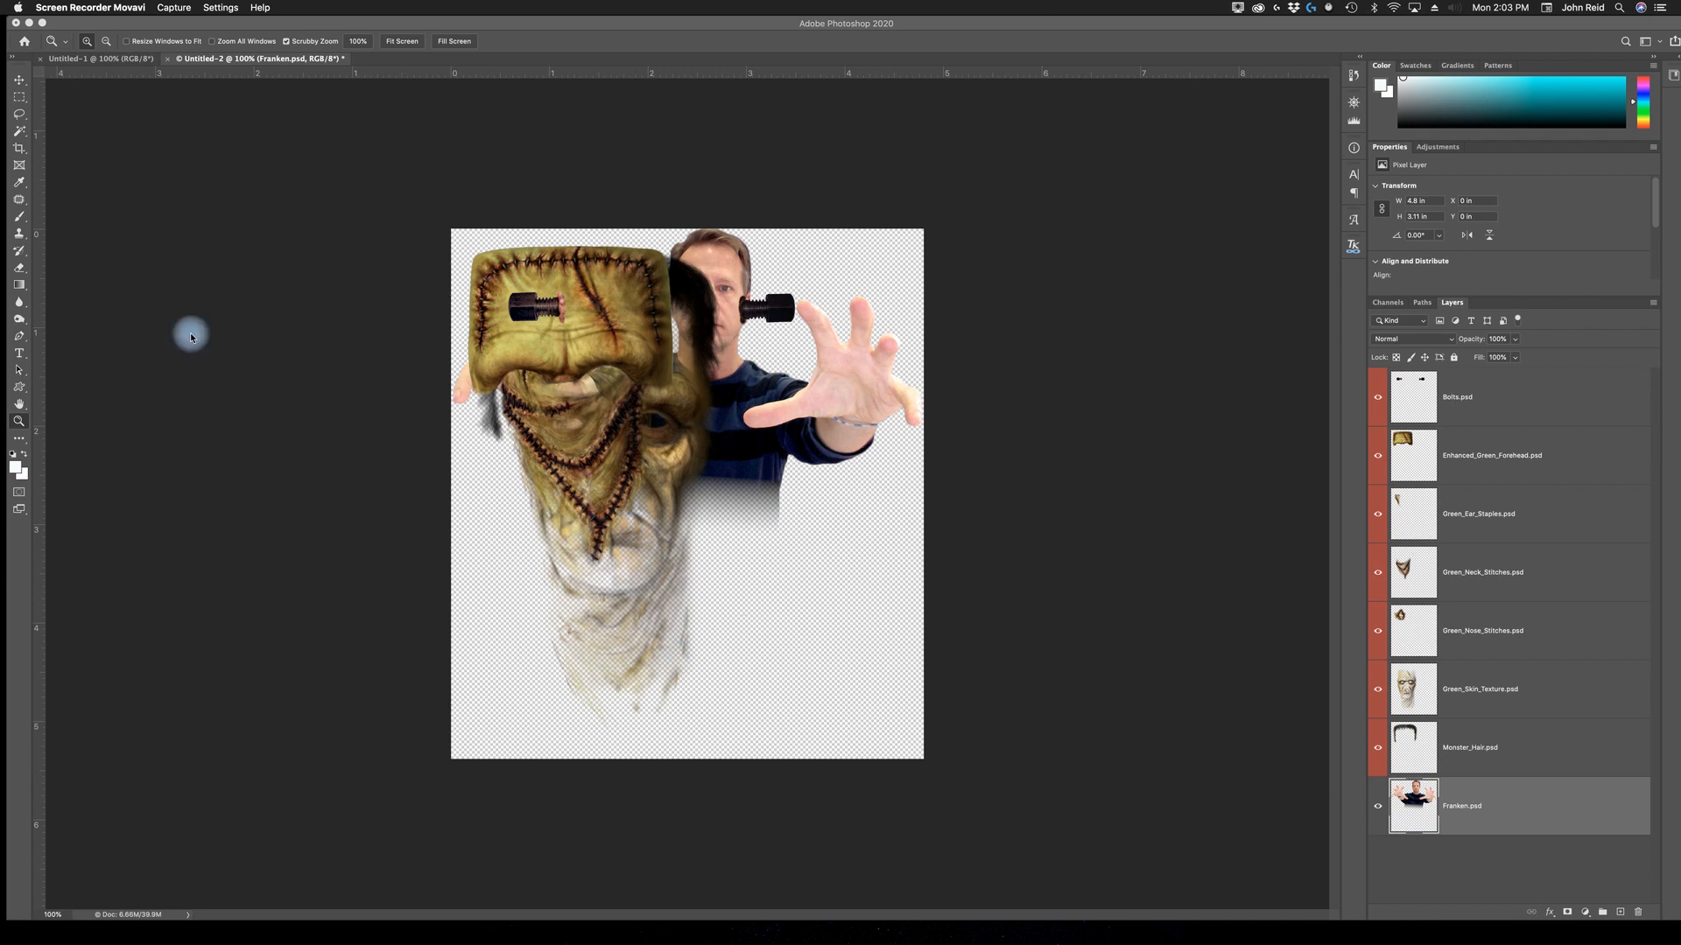
Shift the green forehead piece slightly using the Move tool with Auto-Select on, and turn Auto-Select off.
click(21, 83)
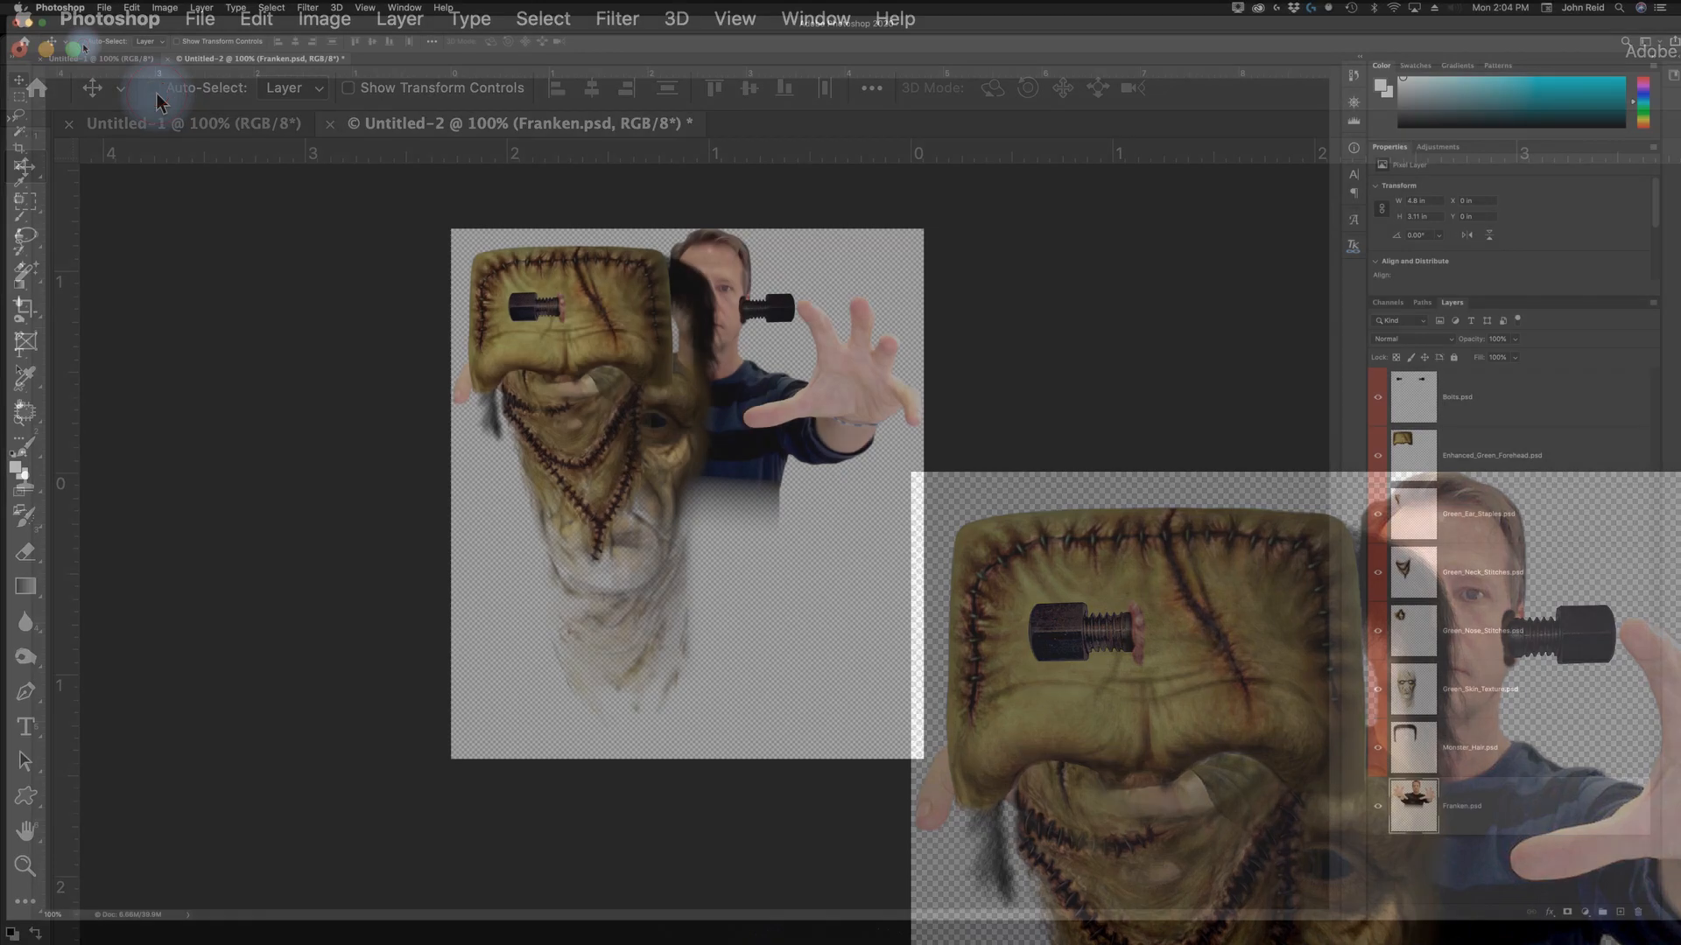
click(81, 41)
mouse_move(652, 322)
mouse_down()
mouse_move(855, 427)
mouse_move(582, 349)
mouse_move(663, 338)
mouse_up()
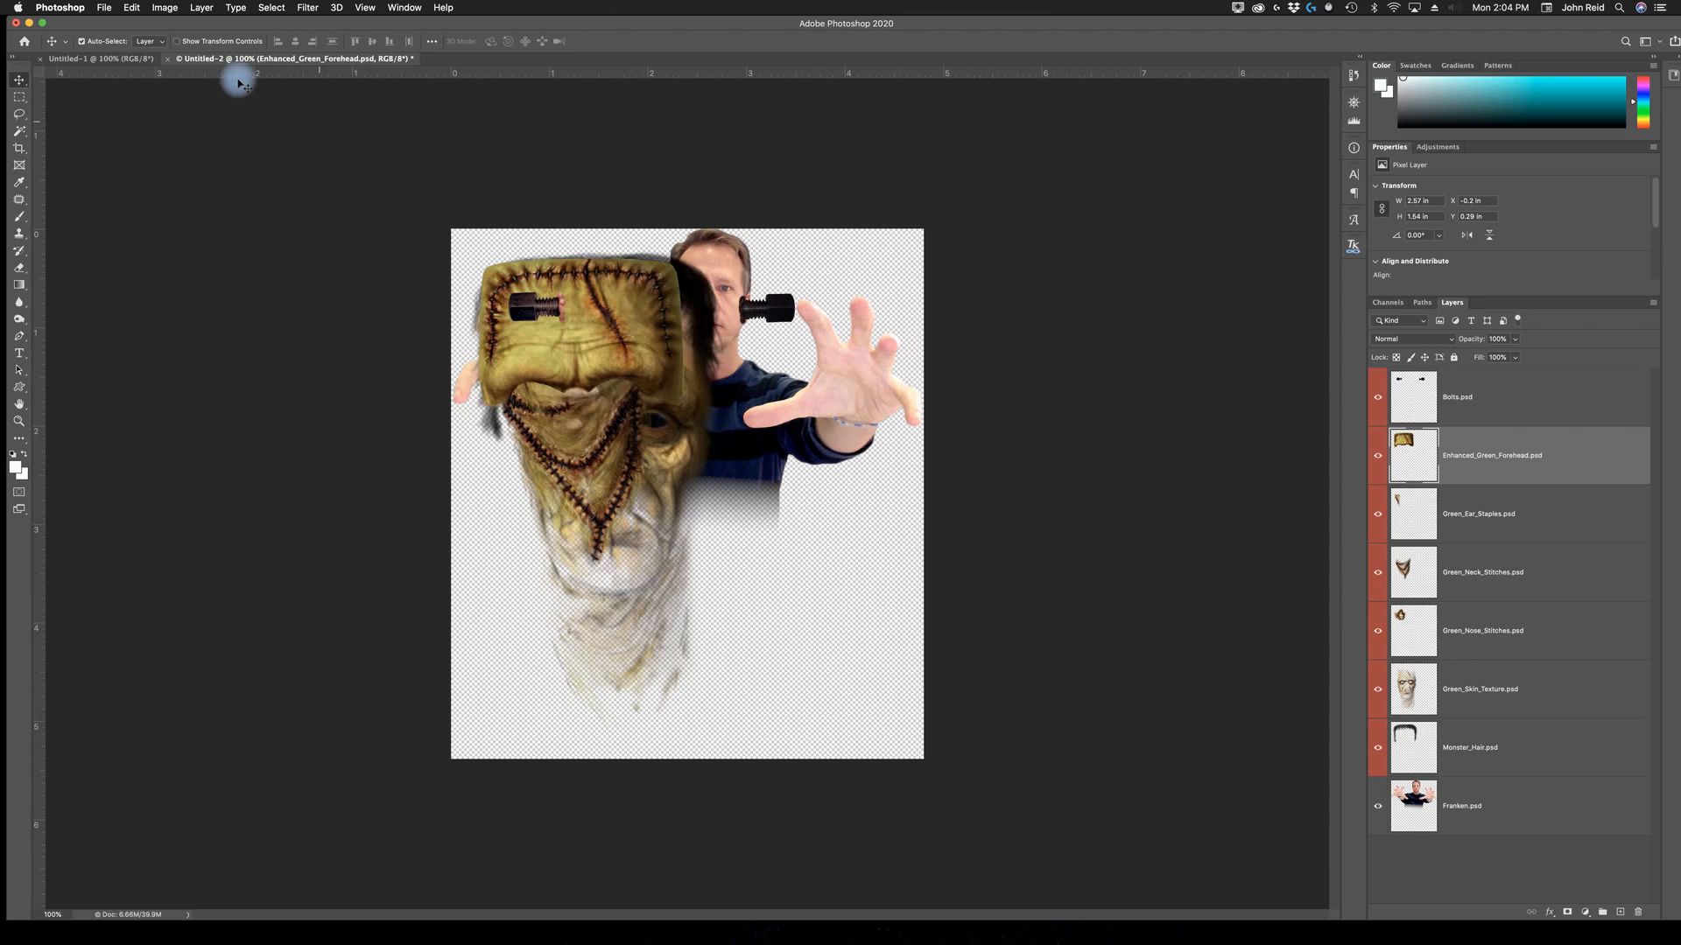
click(82, 41)
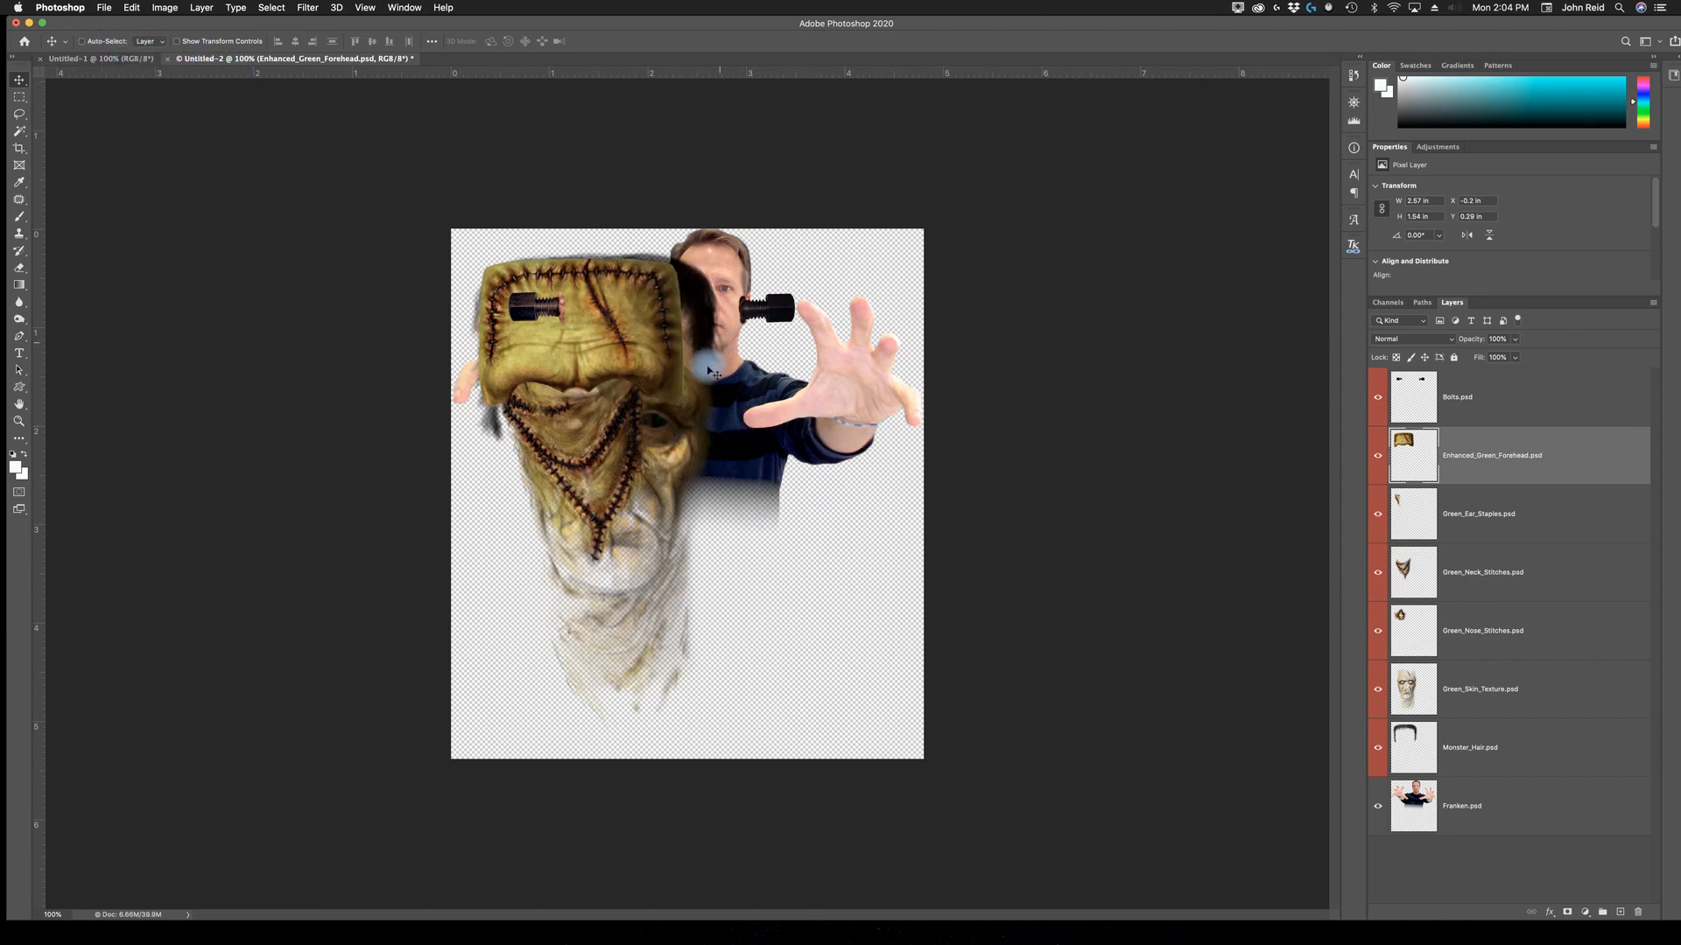
Move the Franken.psd layer down so the man is centered along the bottom edge of the canvas.
click(1520, 811)
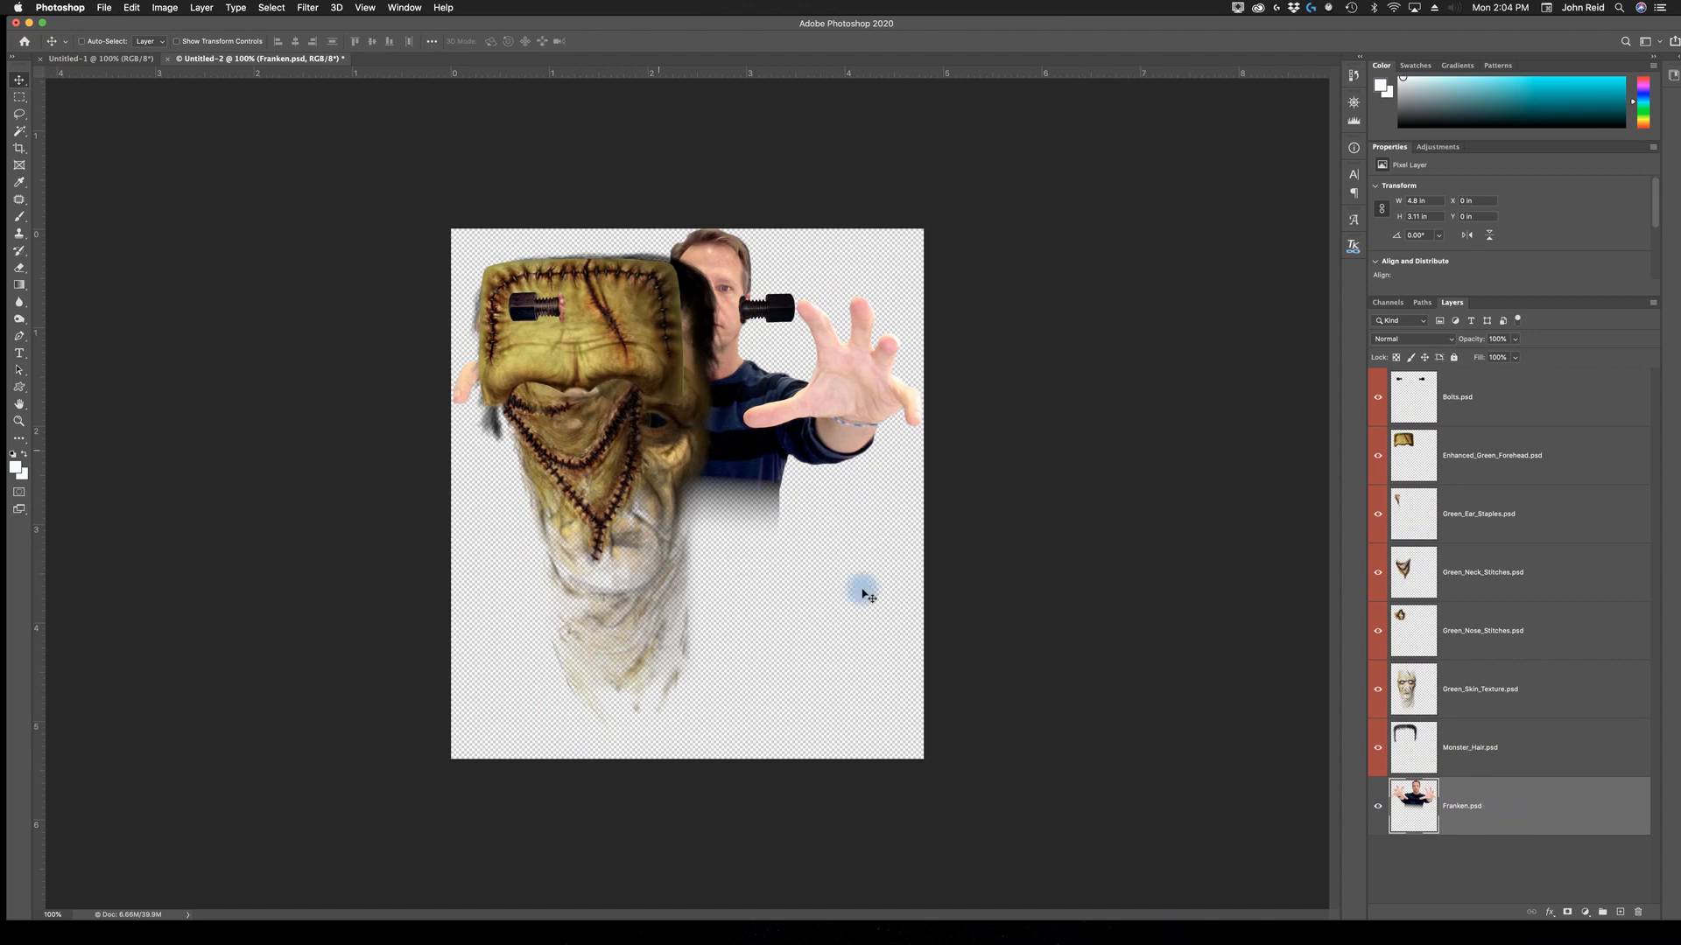
drag(852, 672, 901, 777)
click(1519, 802)
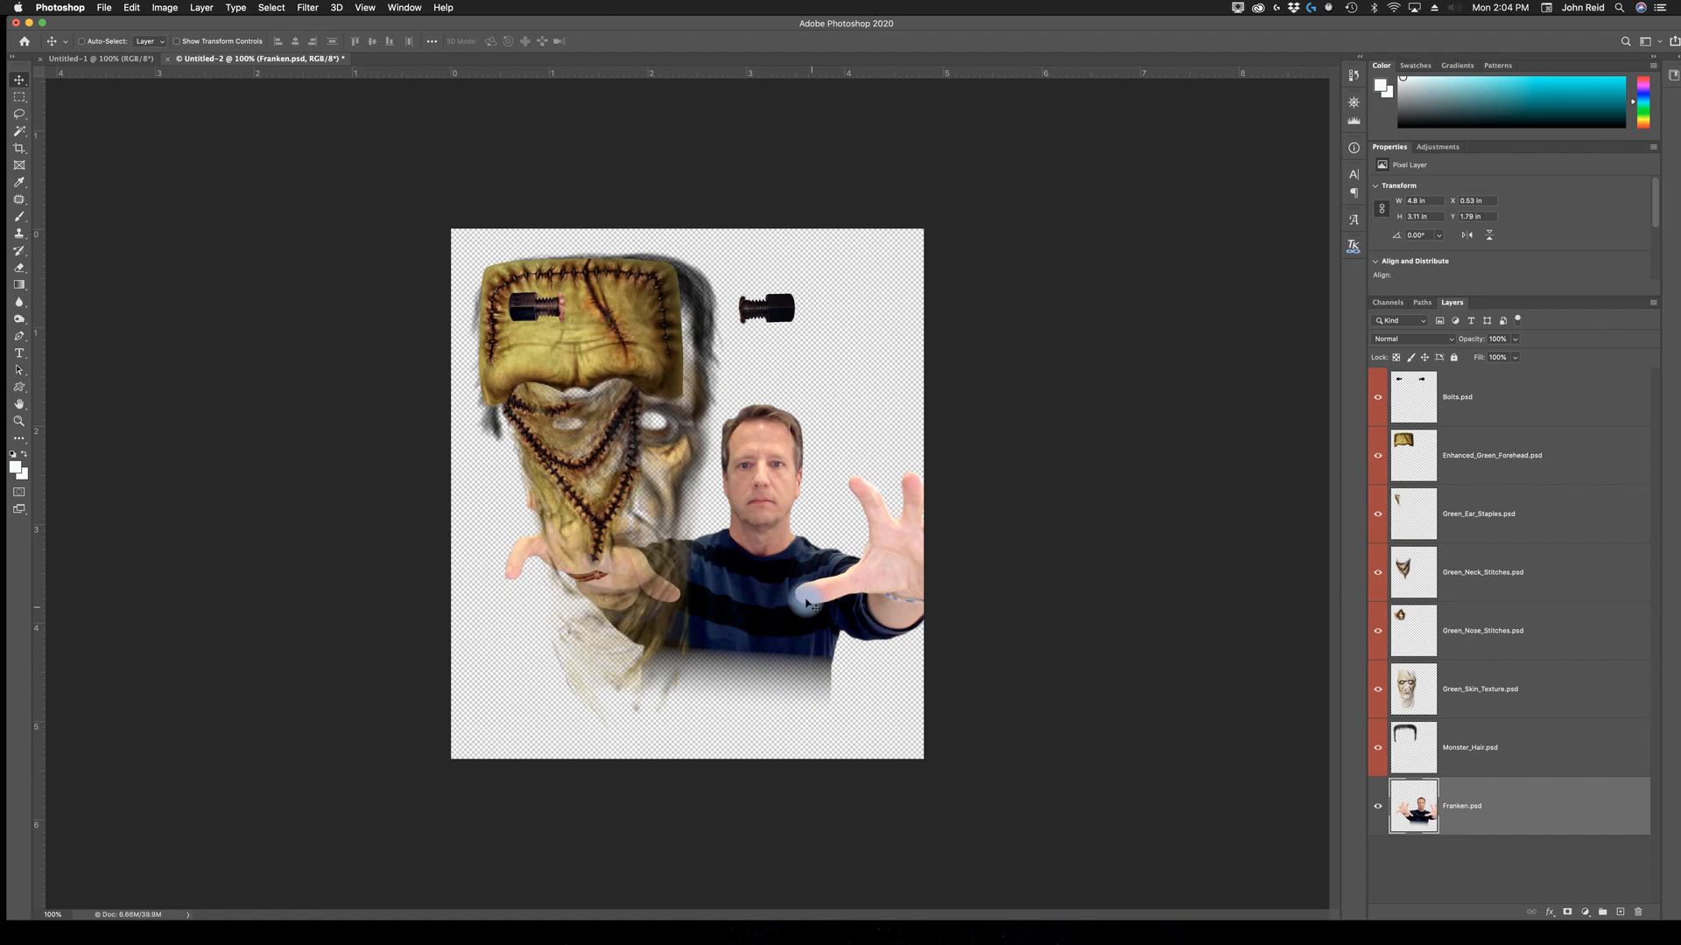
drag(775, 582, 712, 700)
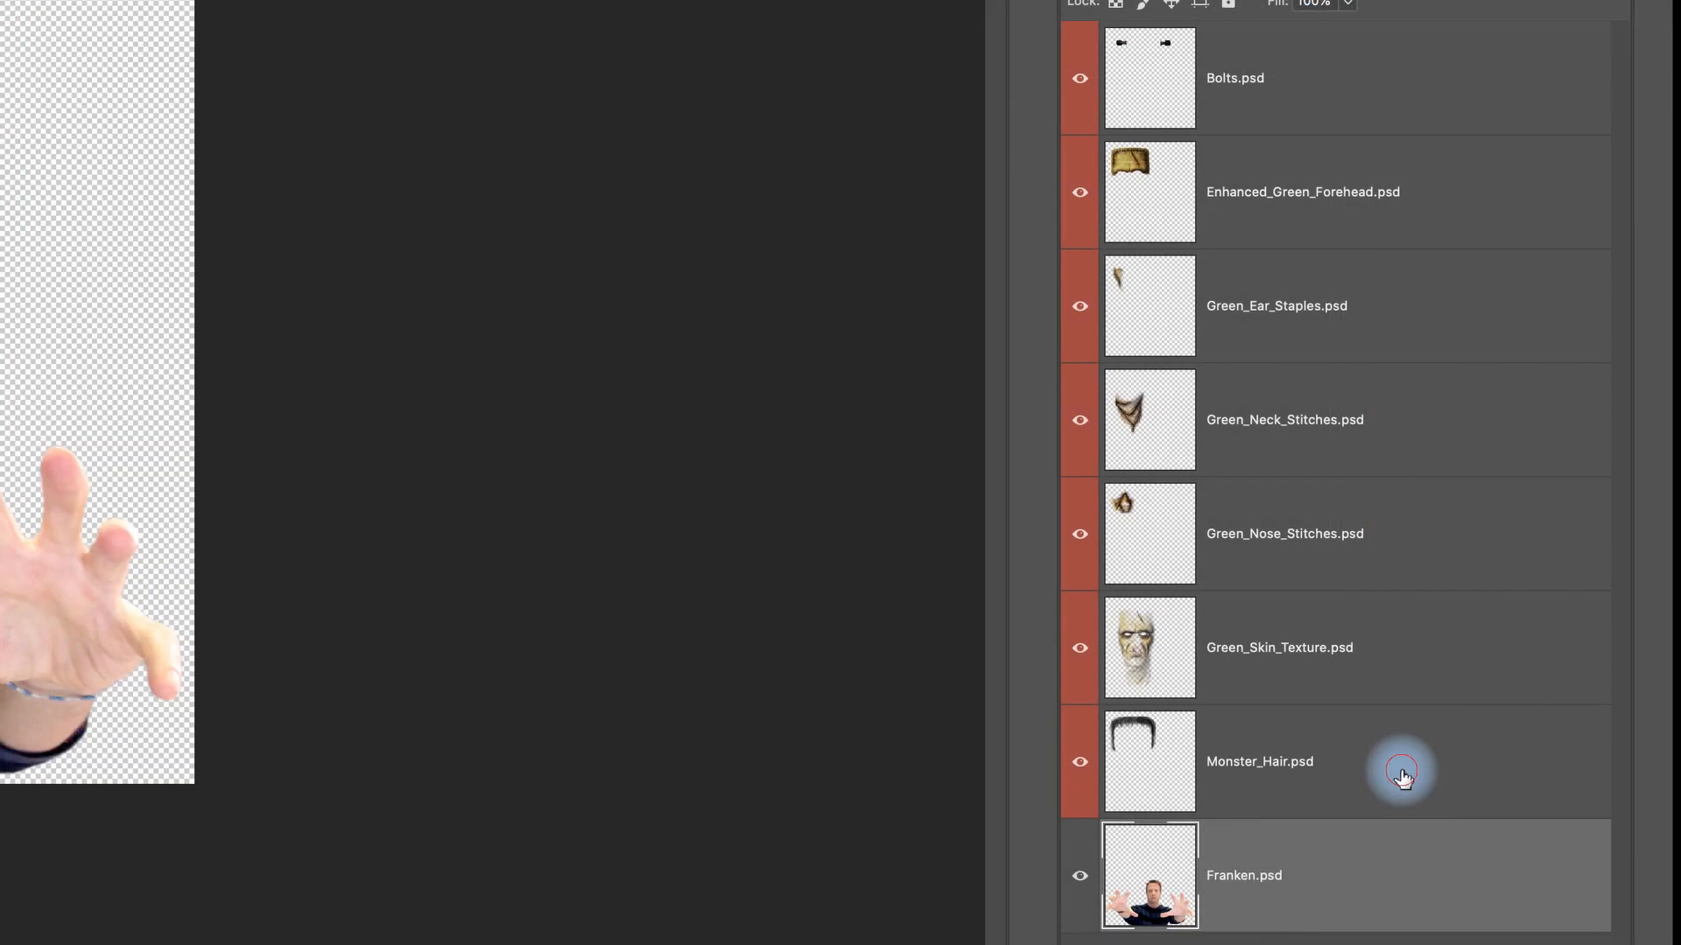
Scale all layers from Monster_Hair.psd to Bolts.psd together to about 50% with Free Transform and place them above the man's head.
click(1543, 756)
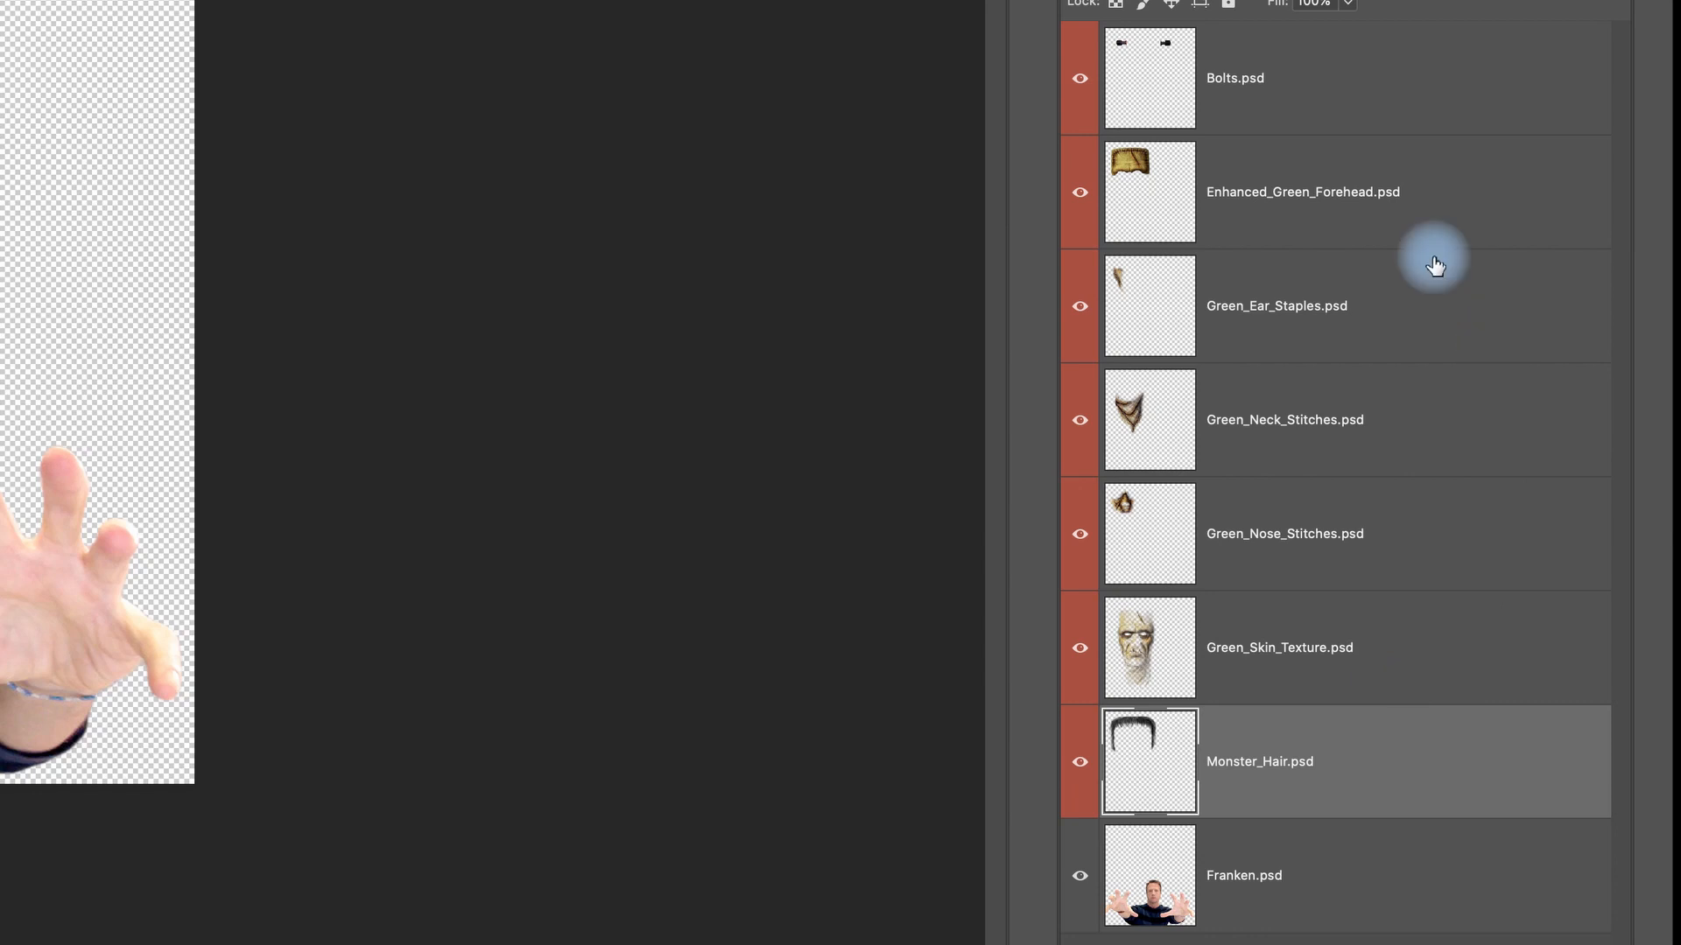
shift+click(1305, 77)
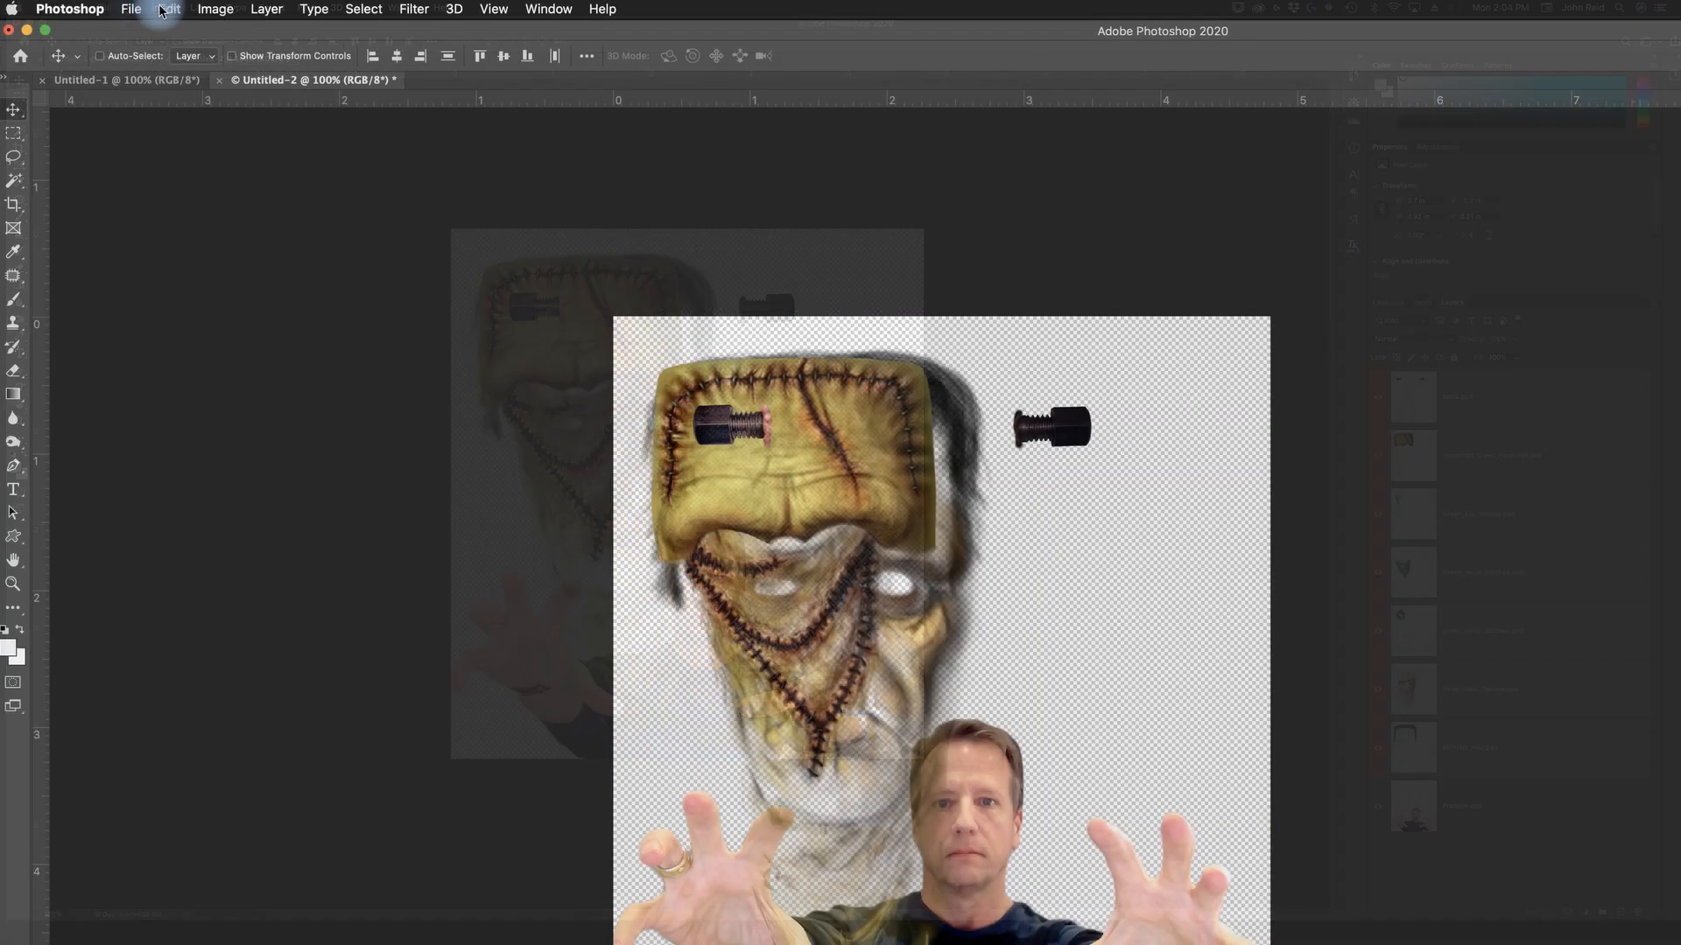
click(126, 8)
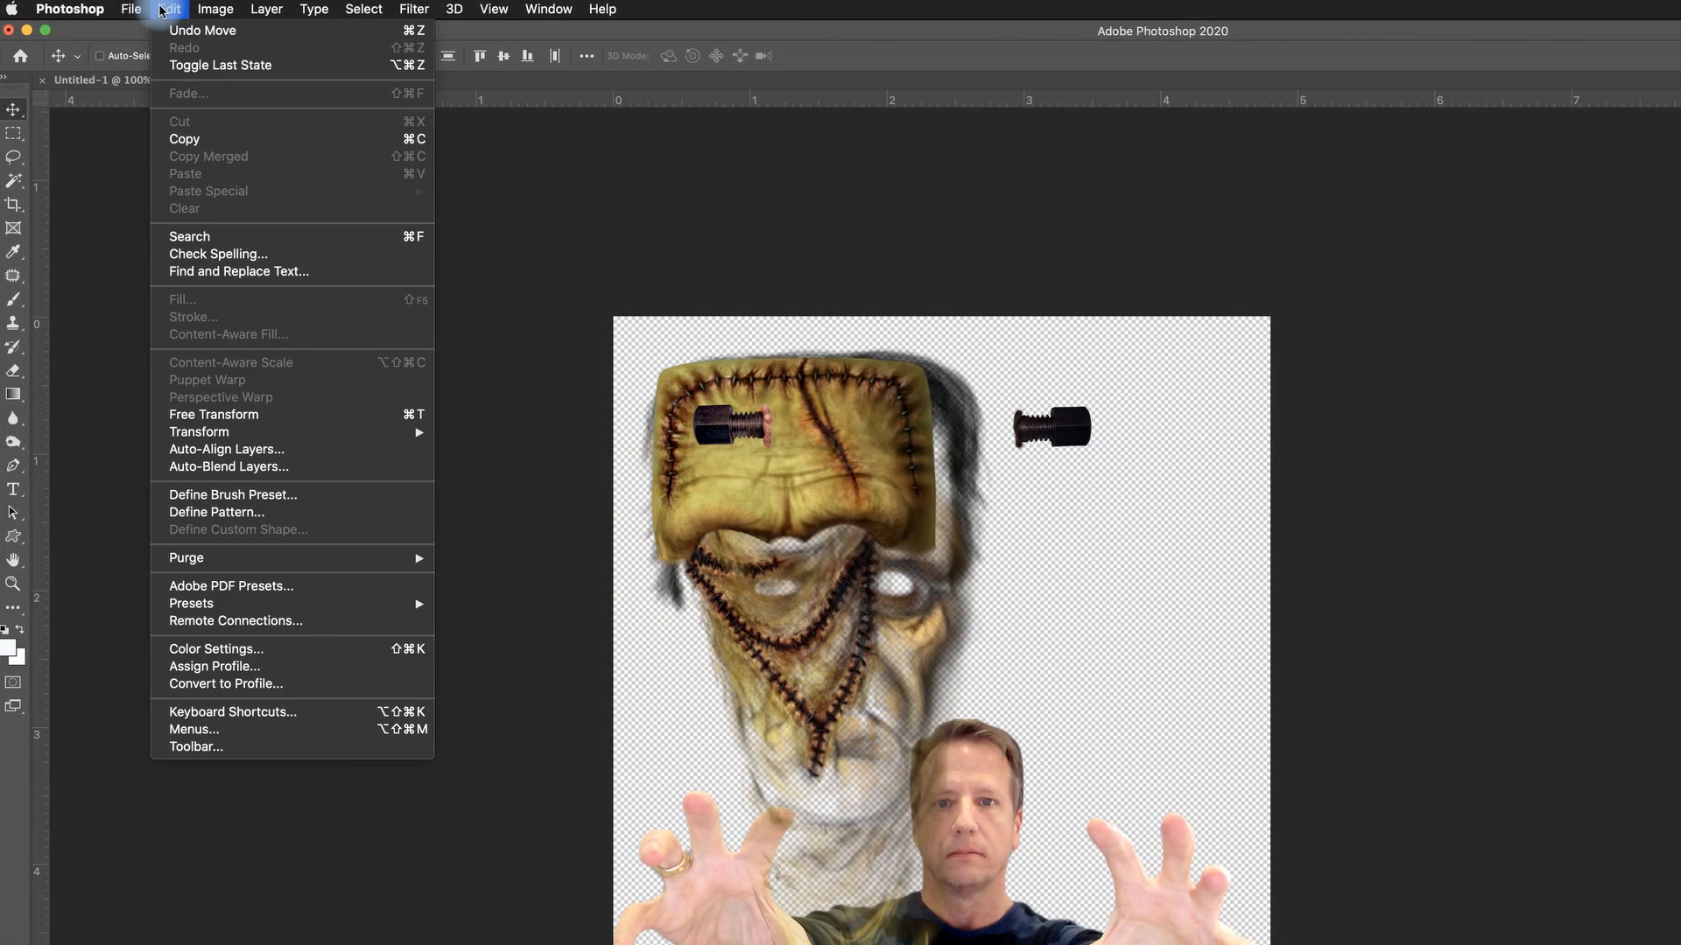
click(233, 420)
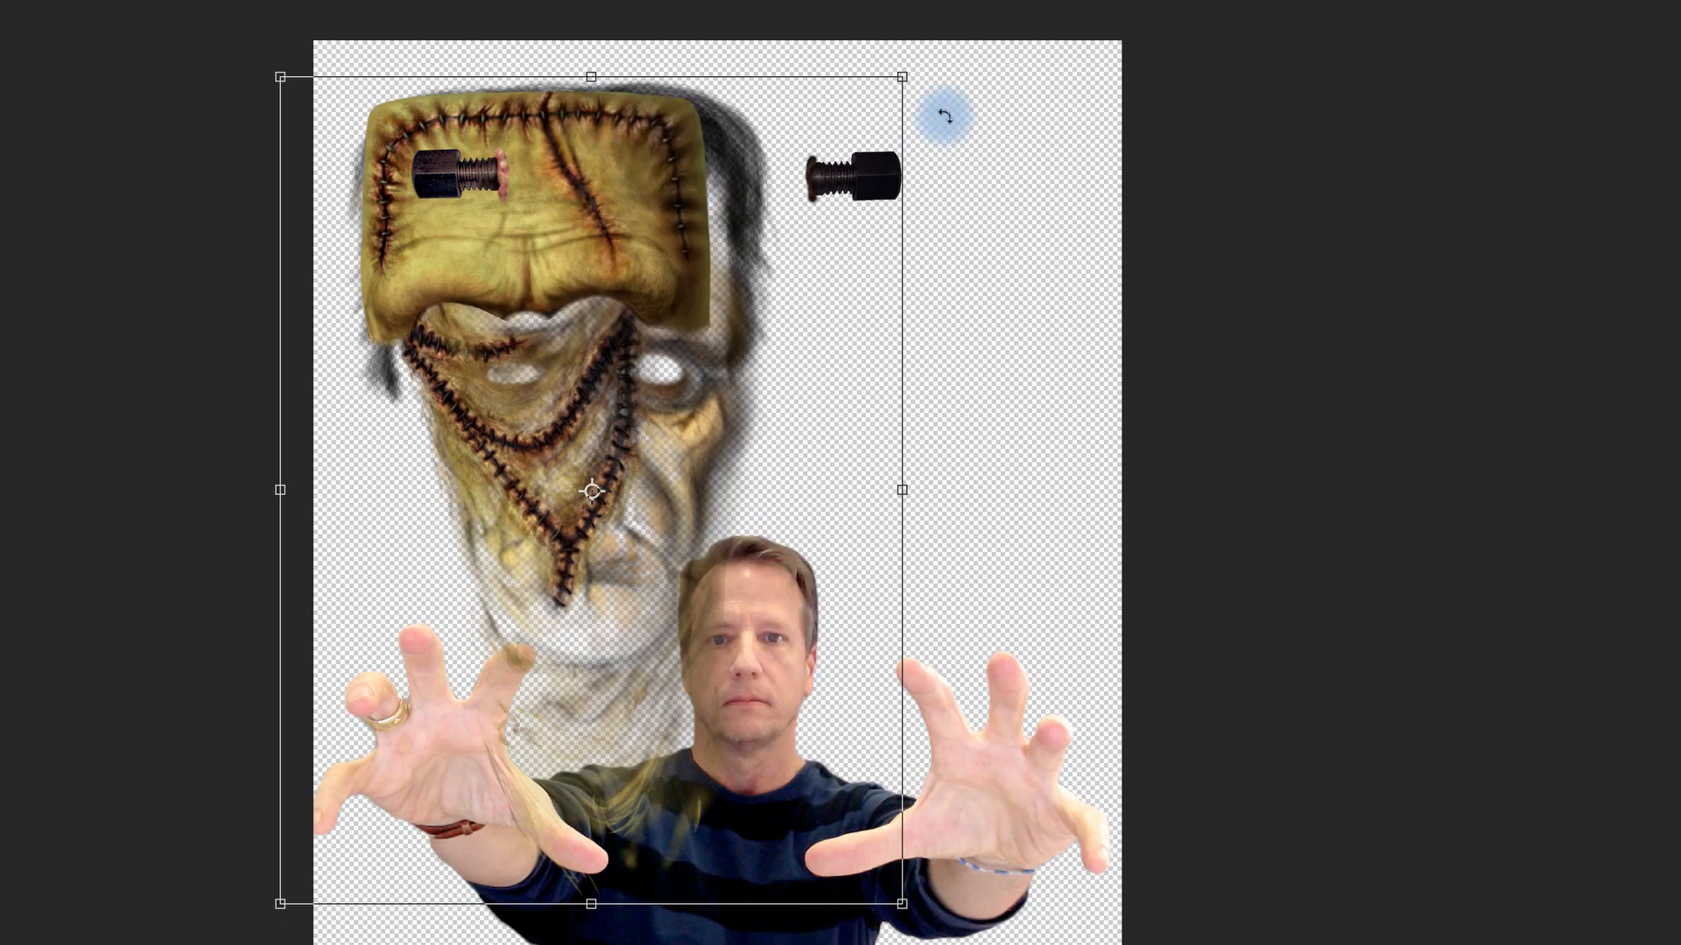
drag(902, 73, 640, 363)
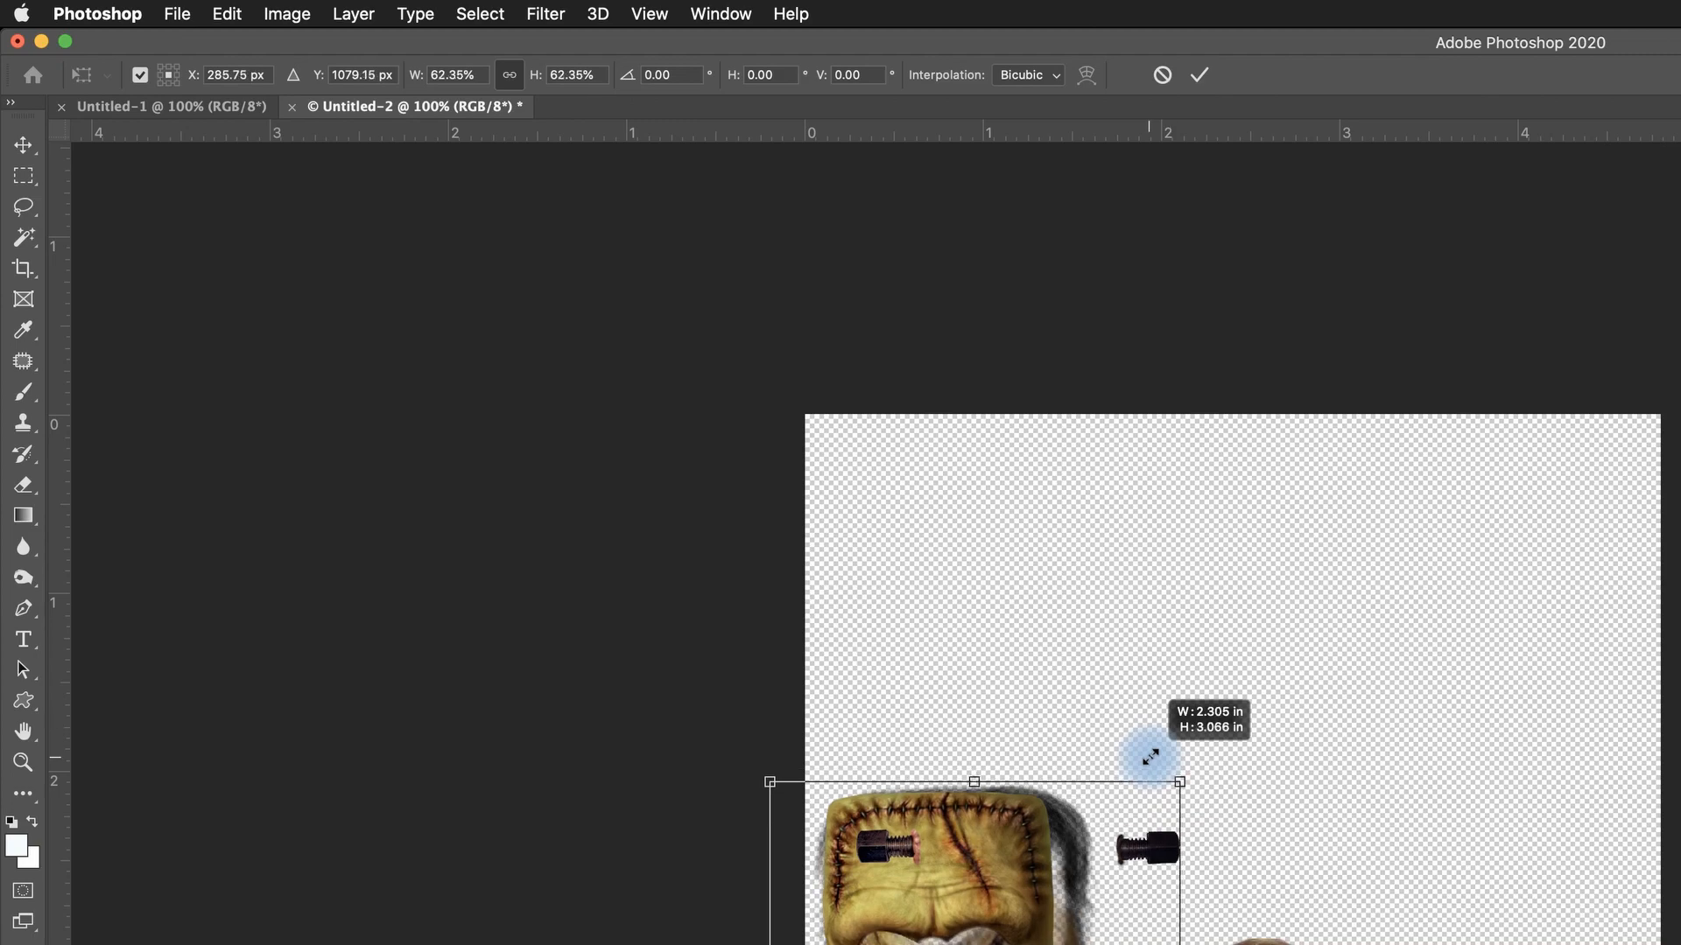
drag(1150, 757, 1151, 756)
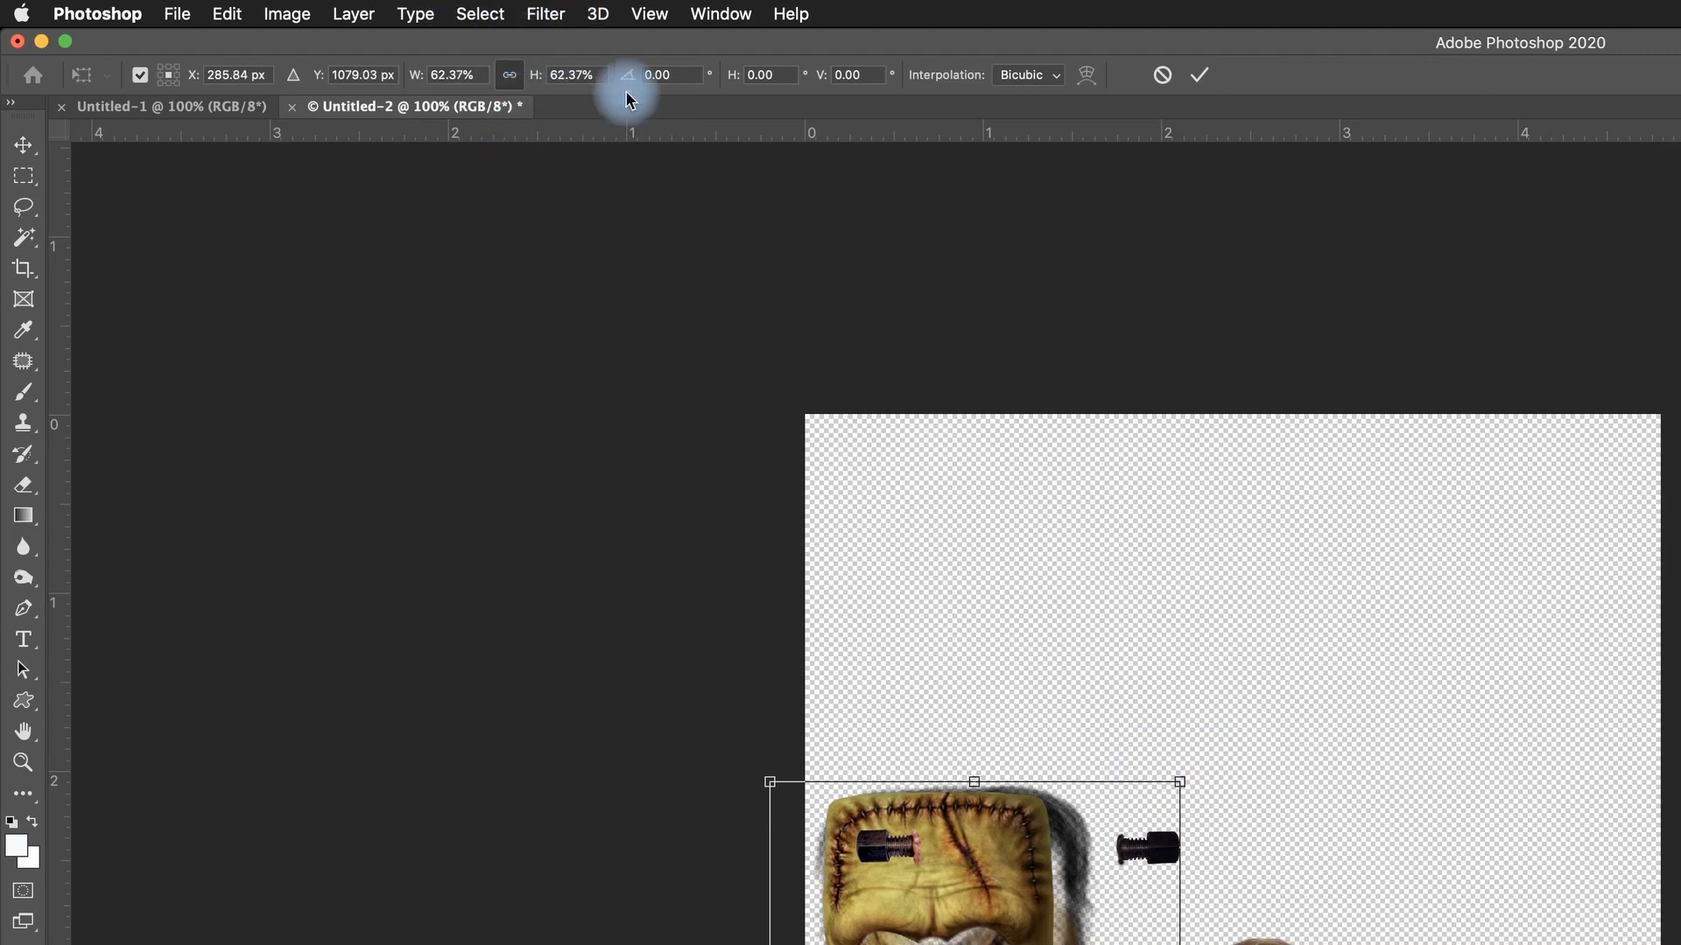
click(564, 78)
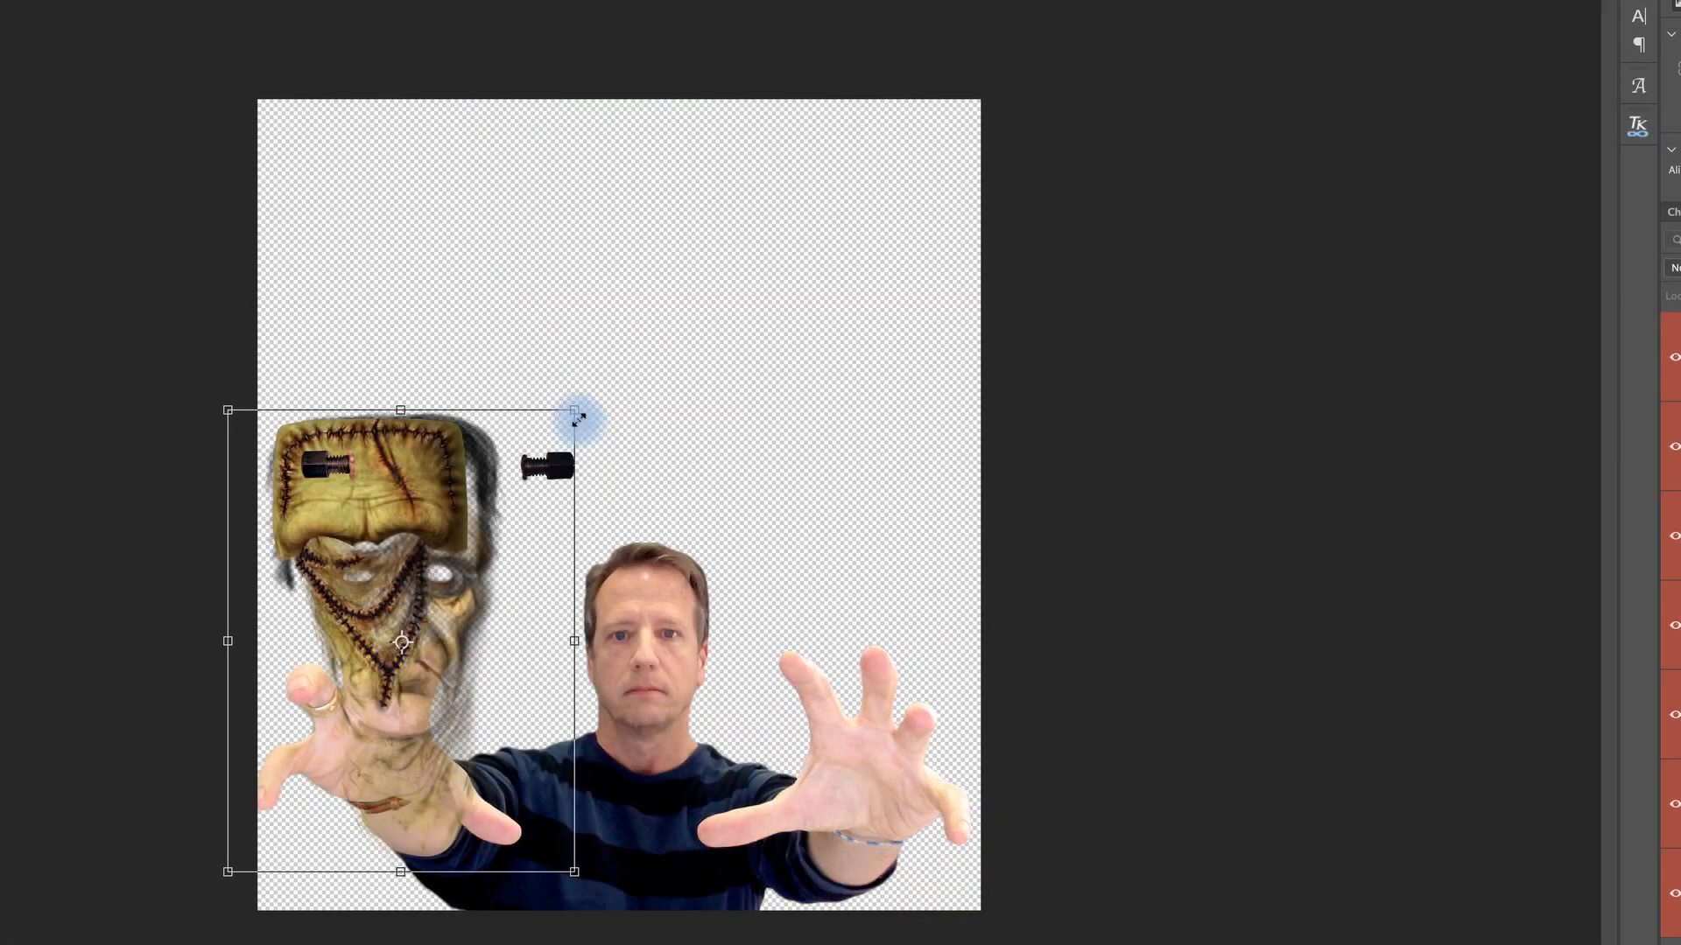
drag(574, 413, 499, 495)
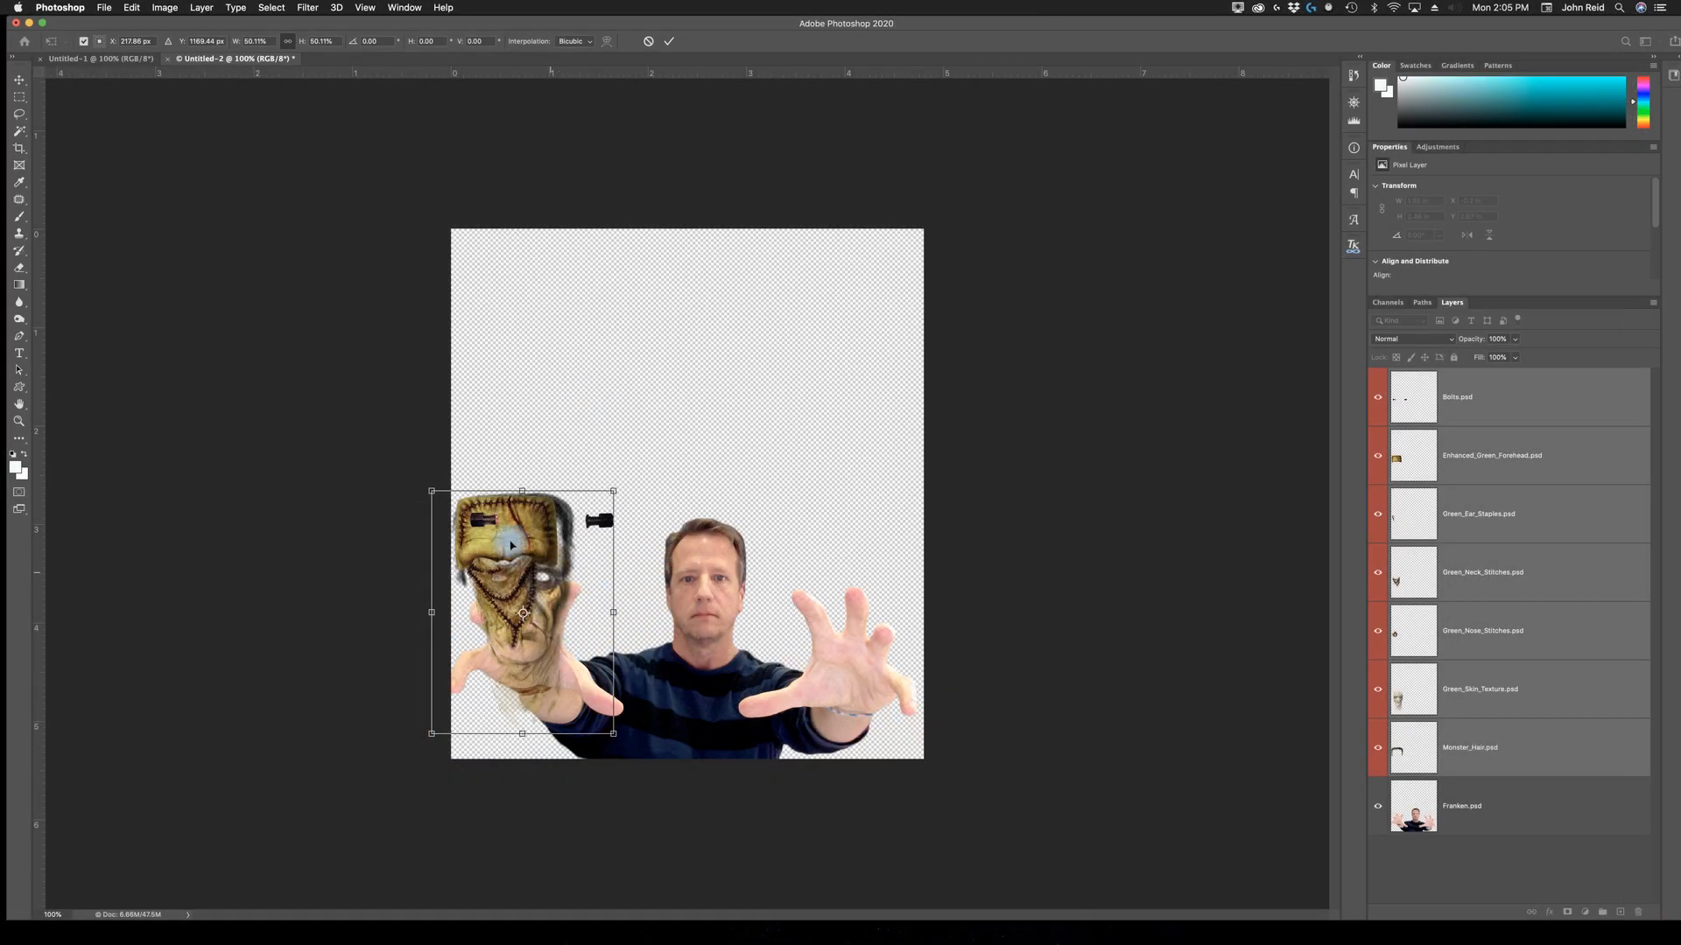
drag(574, 577, 676, 337)
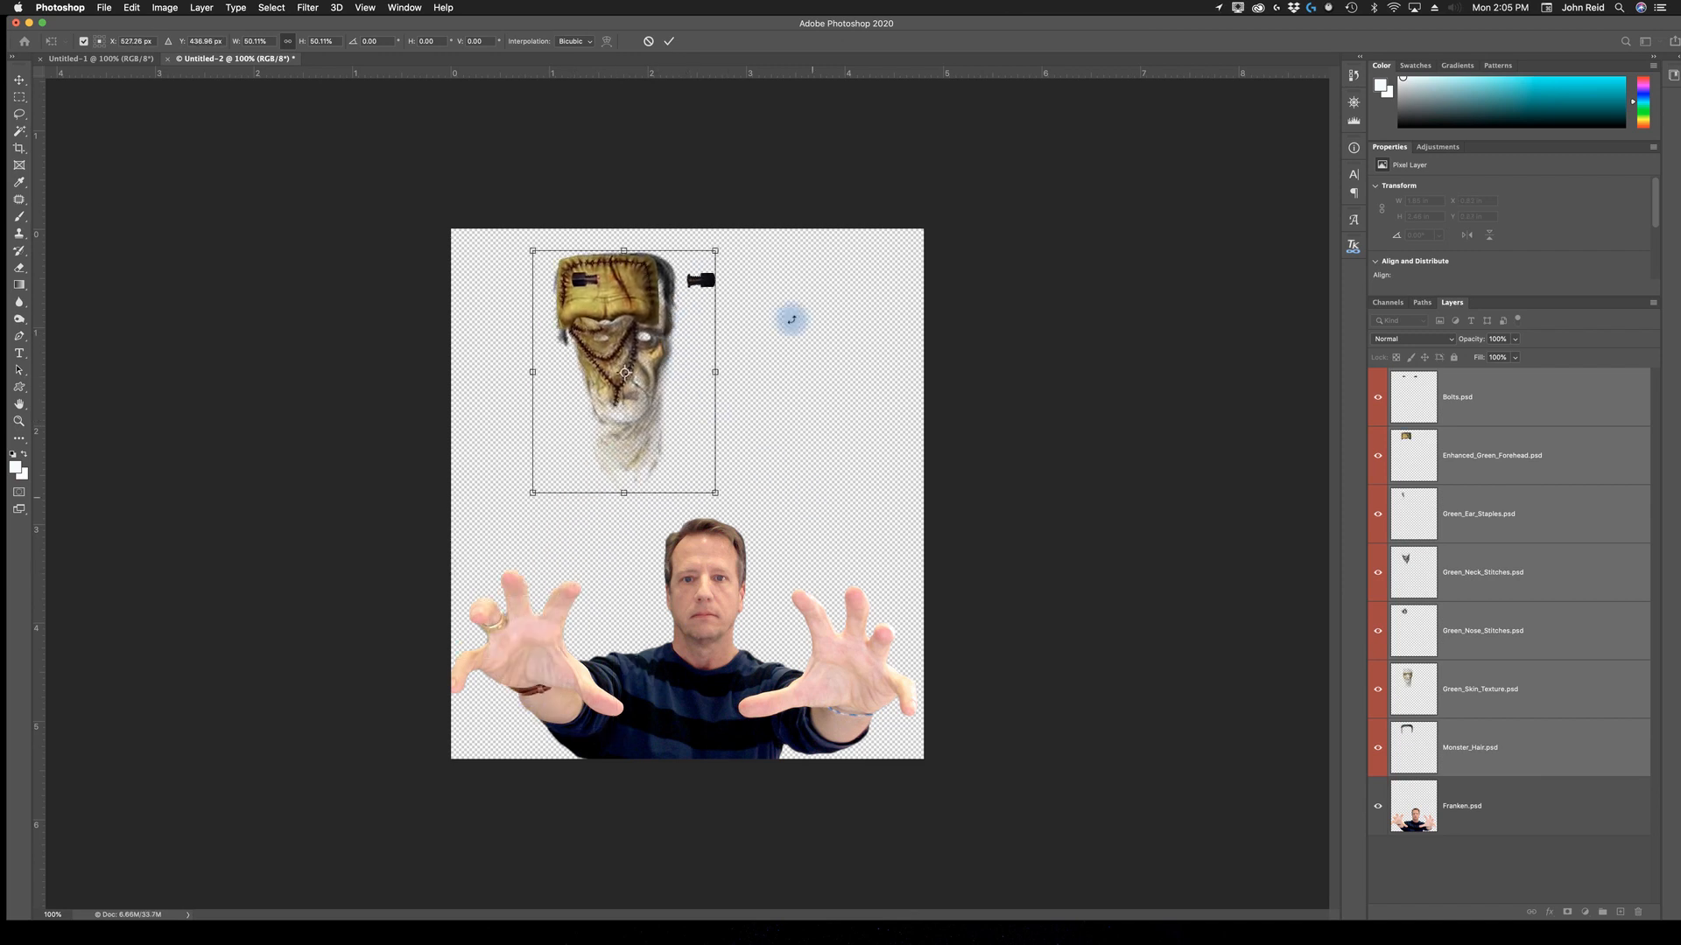
click(668, 44)
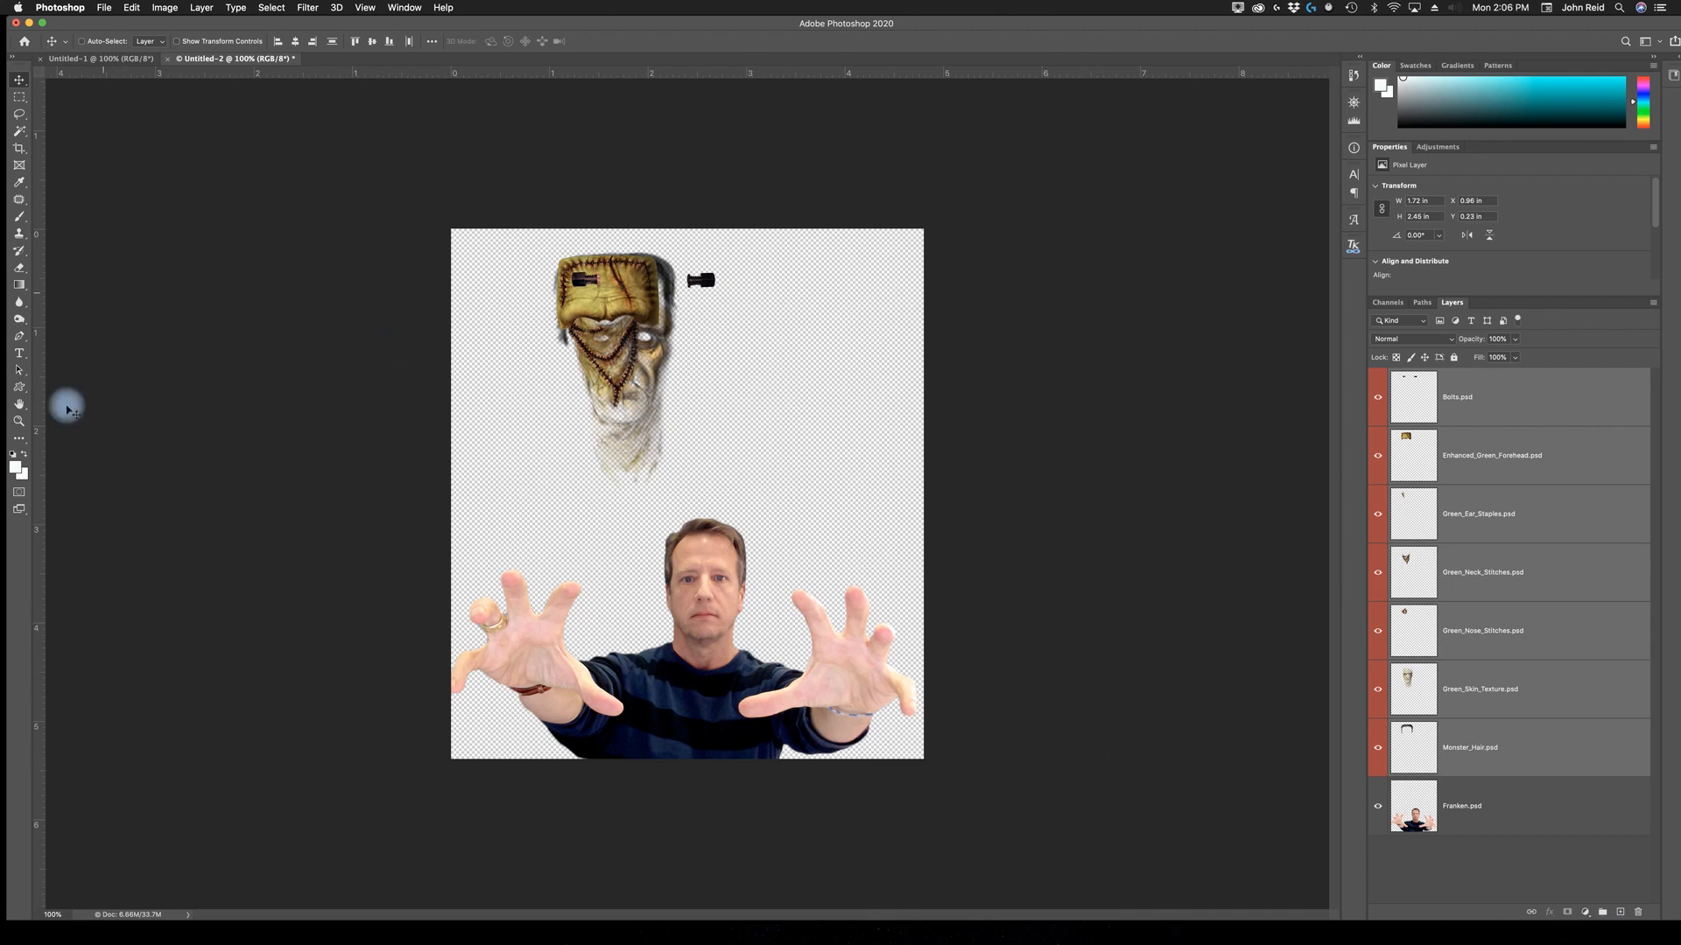
Move the selected layers from Monster_Hair.psd to Bolts.psd down together into the empty area beside the man's head.
click(19, 422)
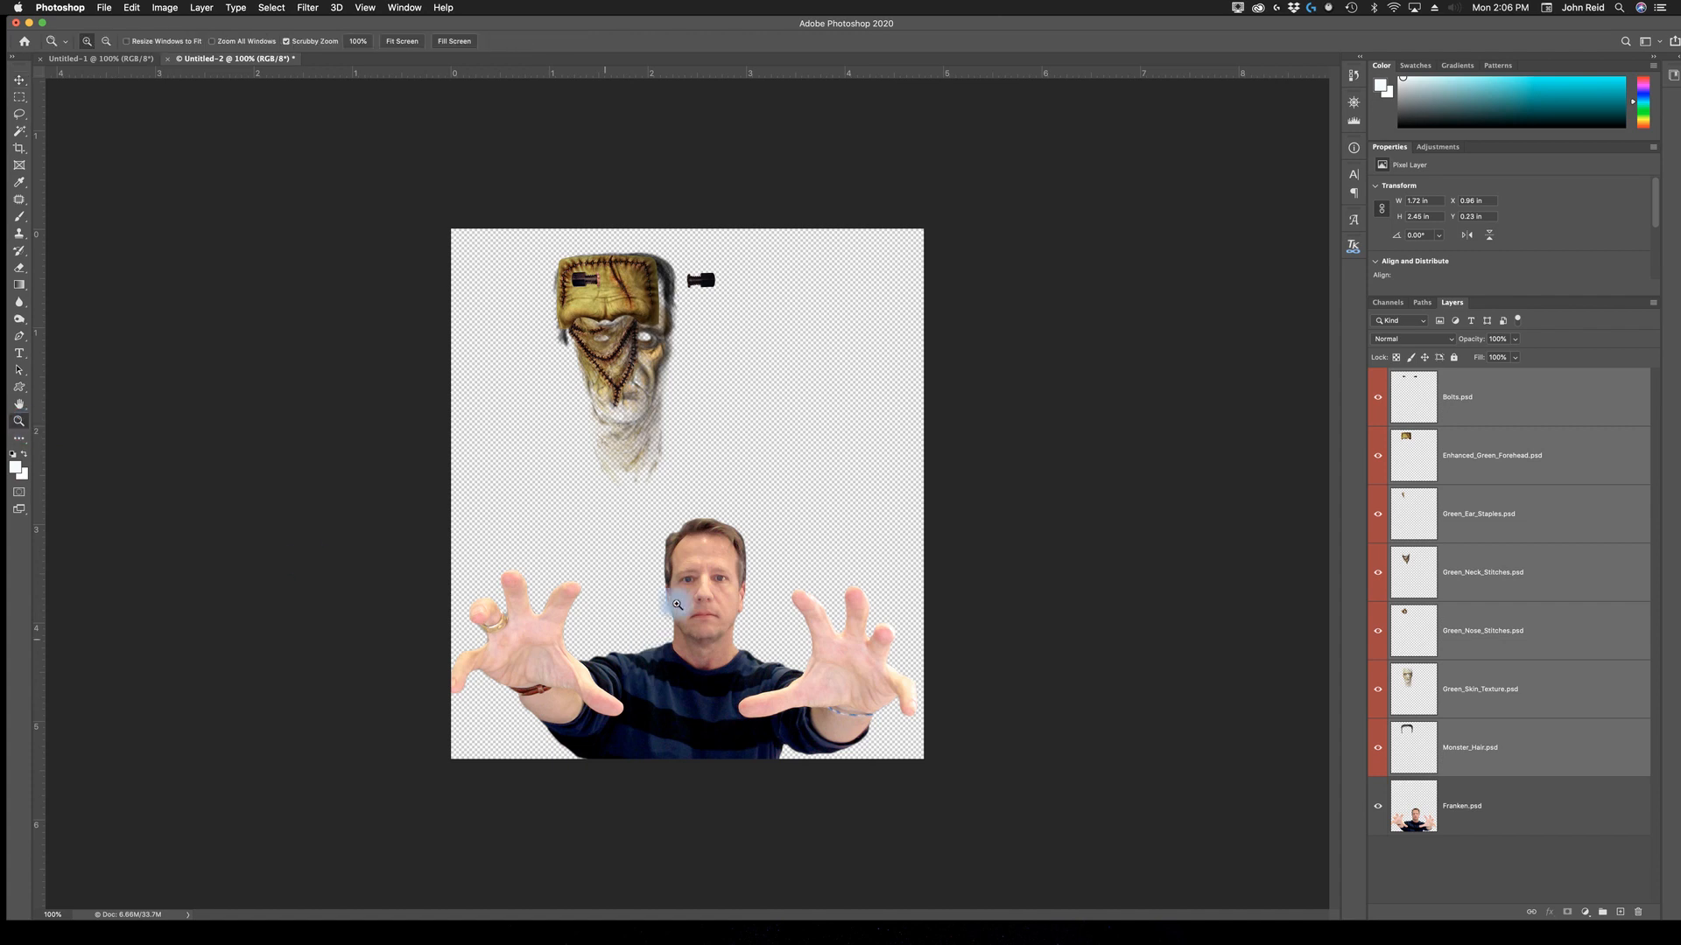
click(709, 579)
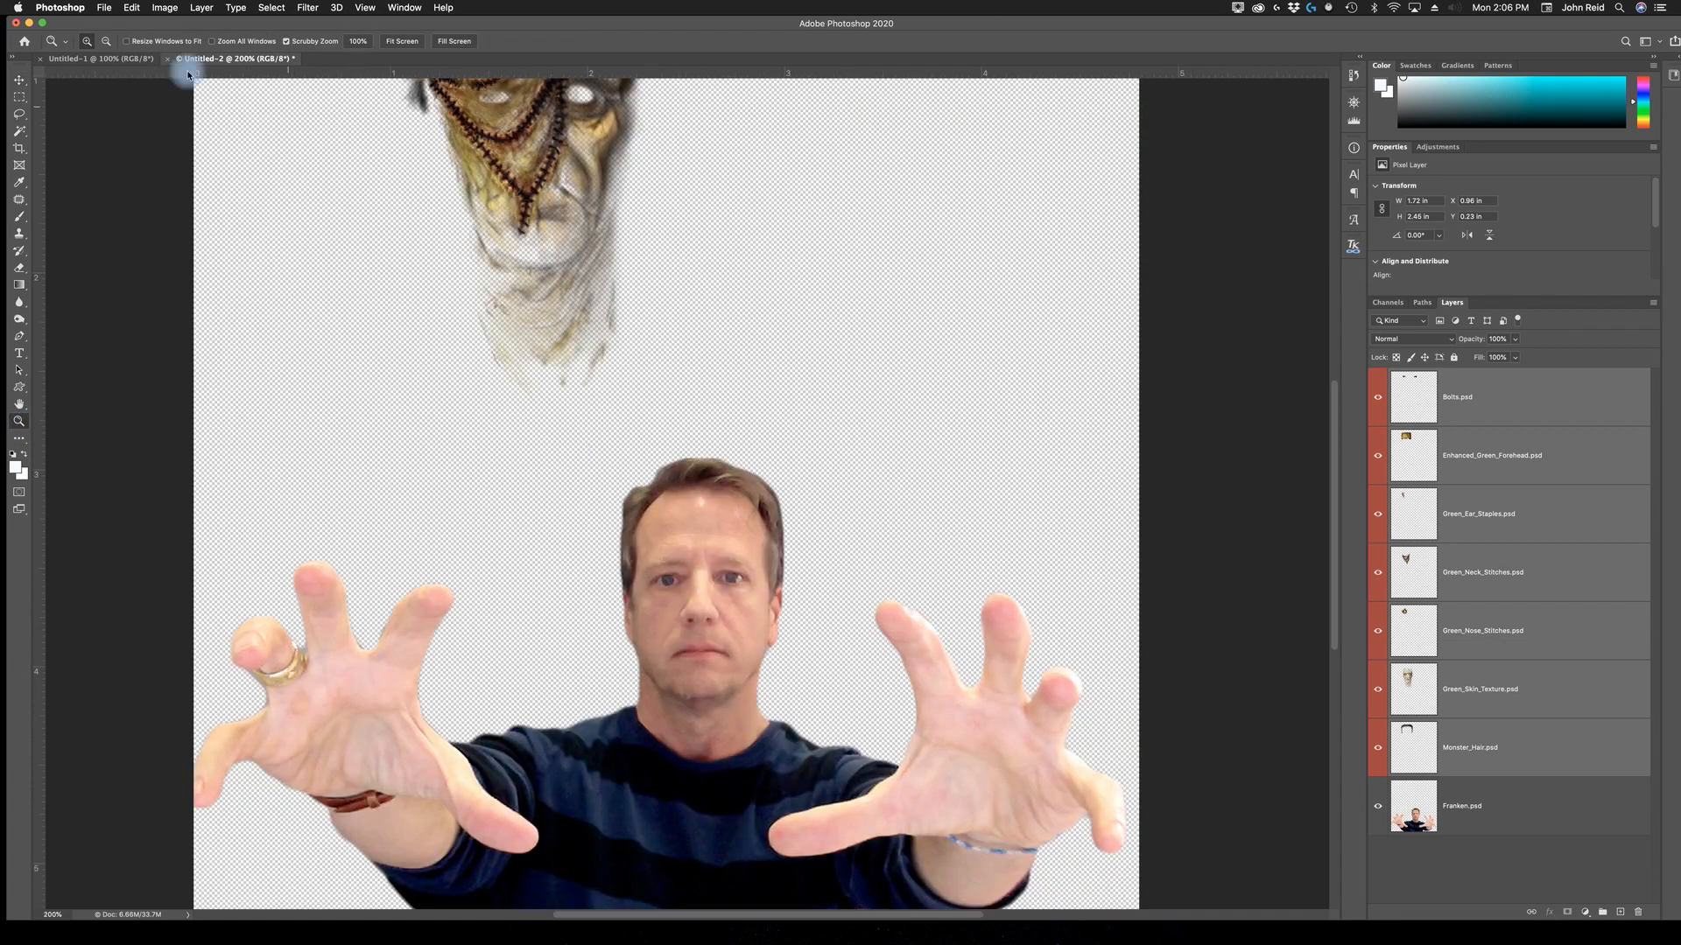
click(19, 82)
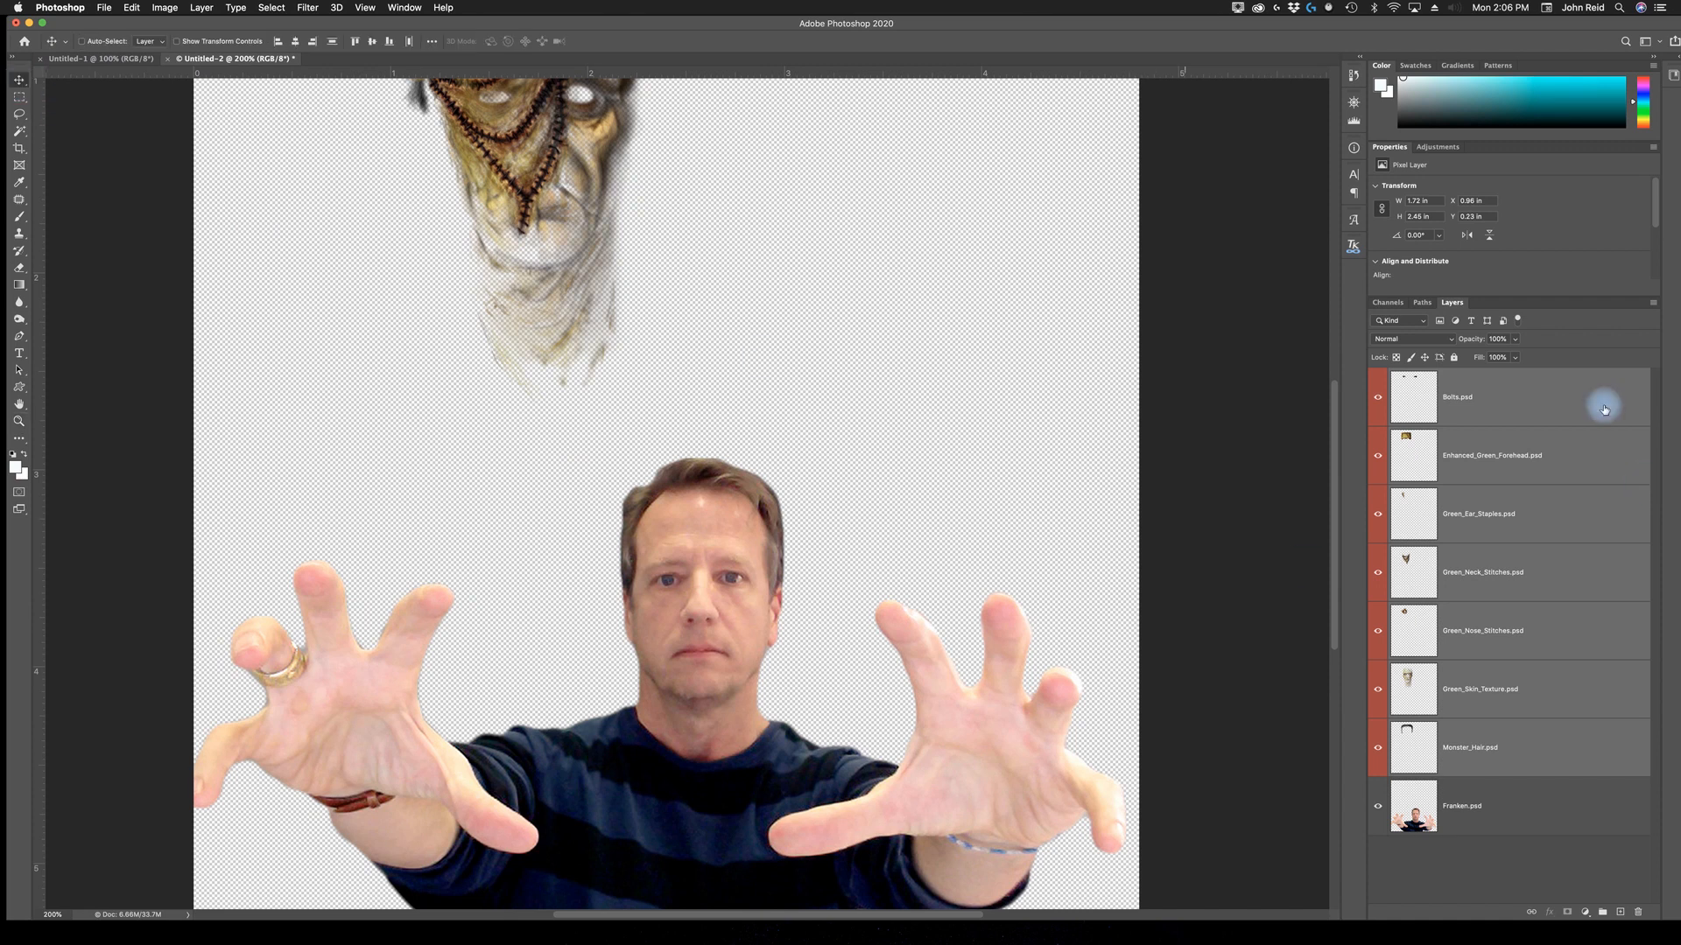
drag(512, 219, 446, 390)
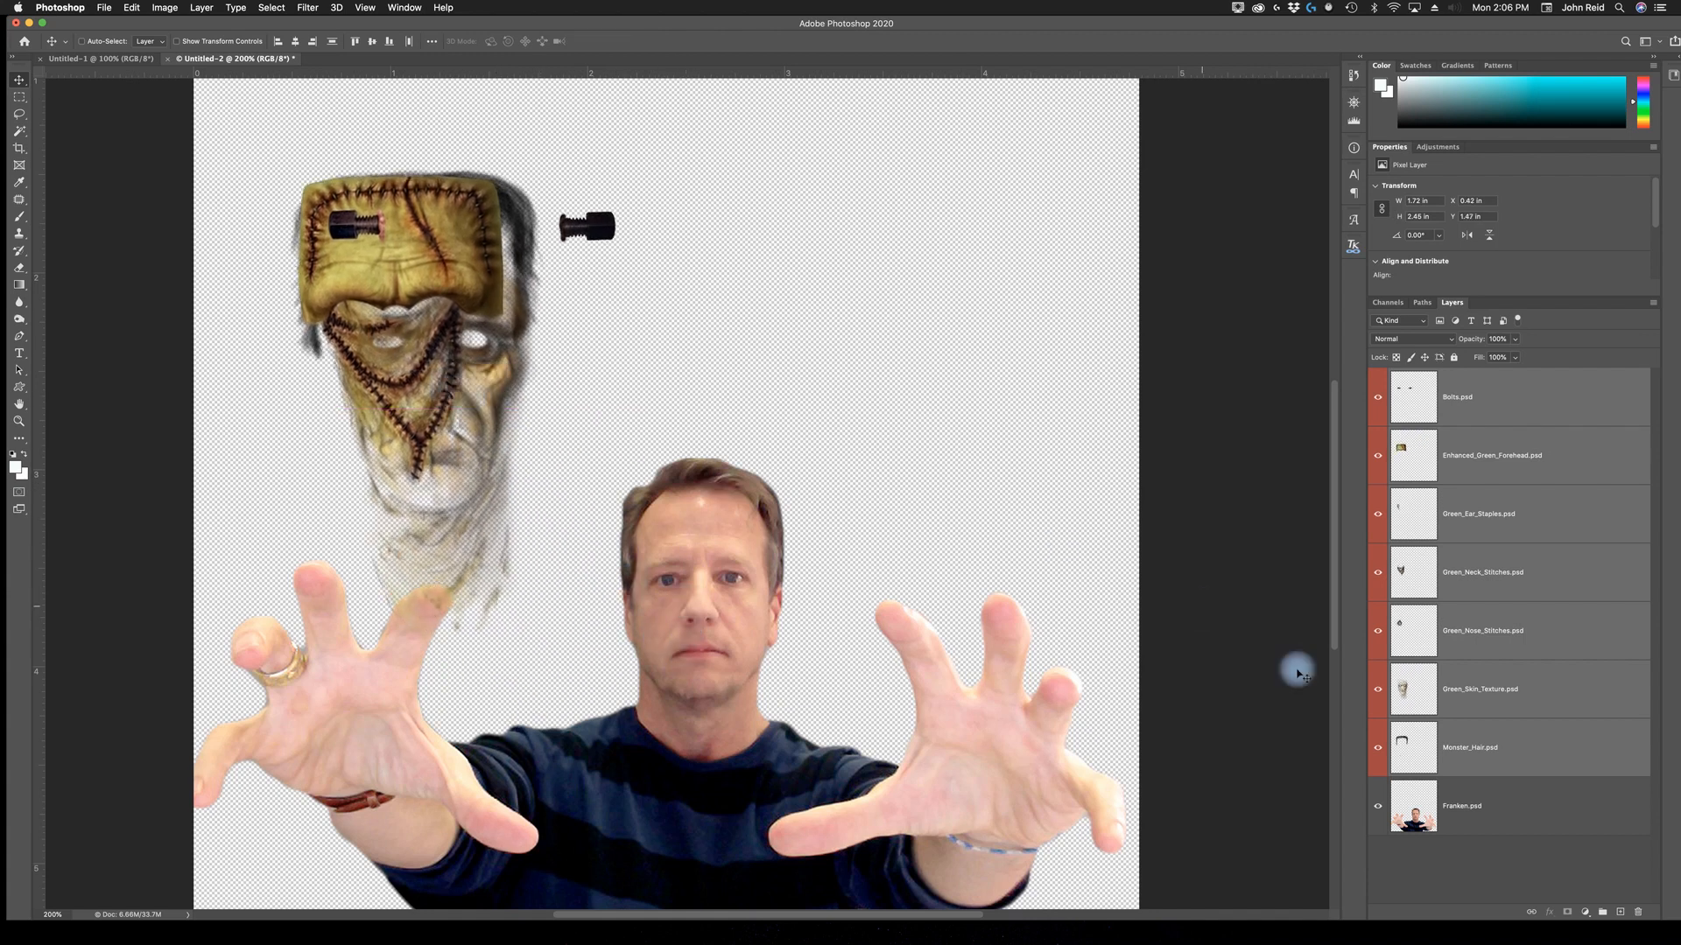
Place the Green_Skin_Texture.psd layer directly above Franken.psd and hide all layers from Monster_Hair.psd up to Bolts.psd.
click(1528, 690)
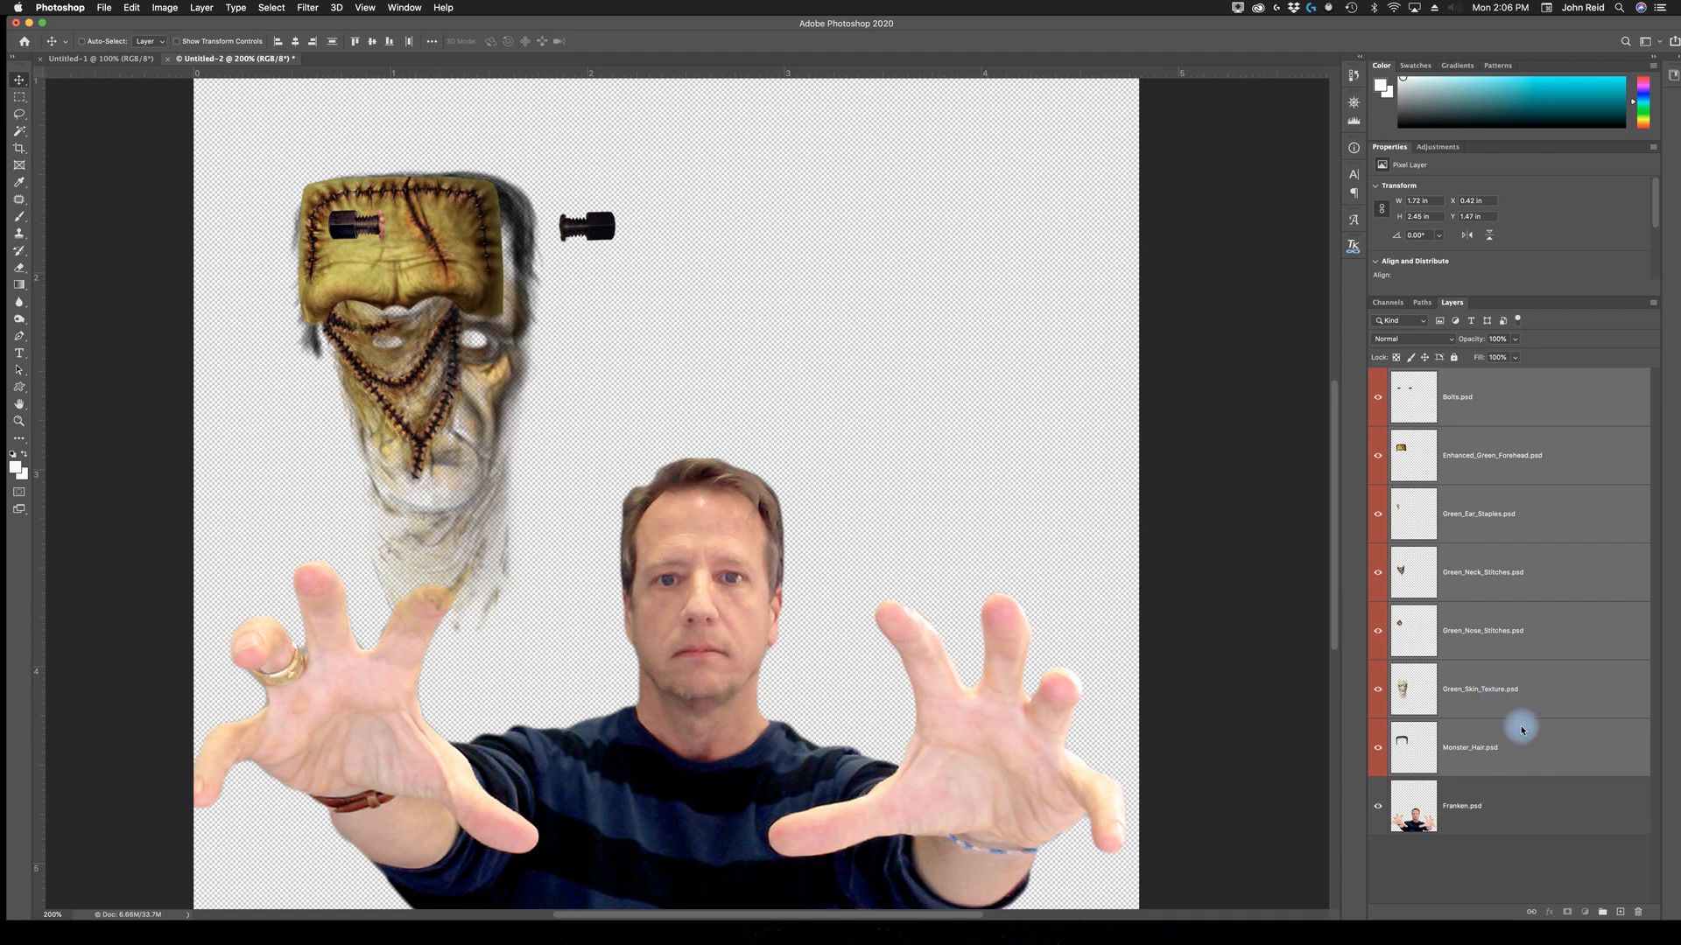
drag(1534, 687, 1527, 777)
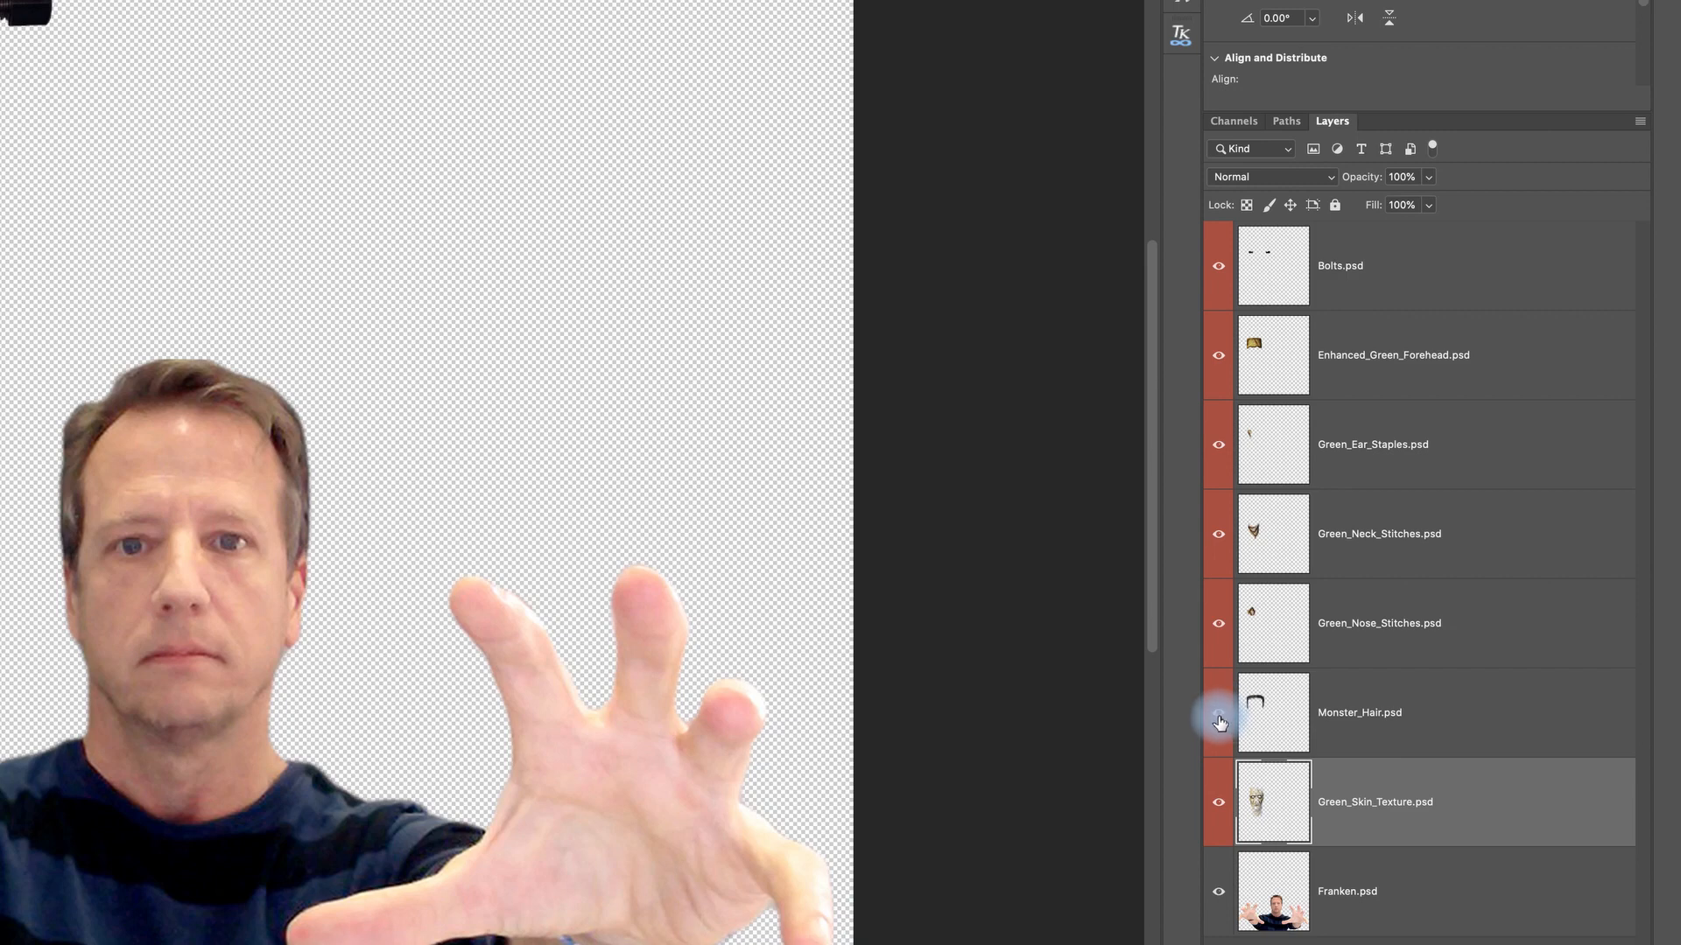
drag(1220, 723, 1213, 282)
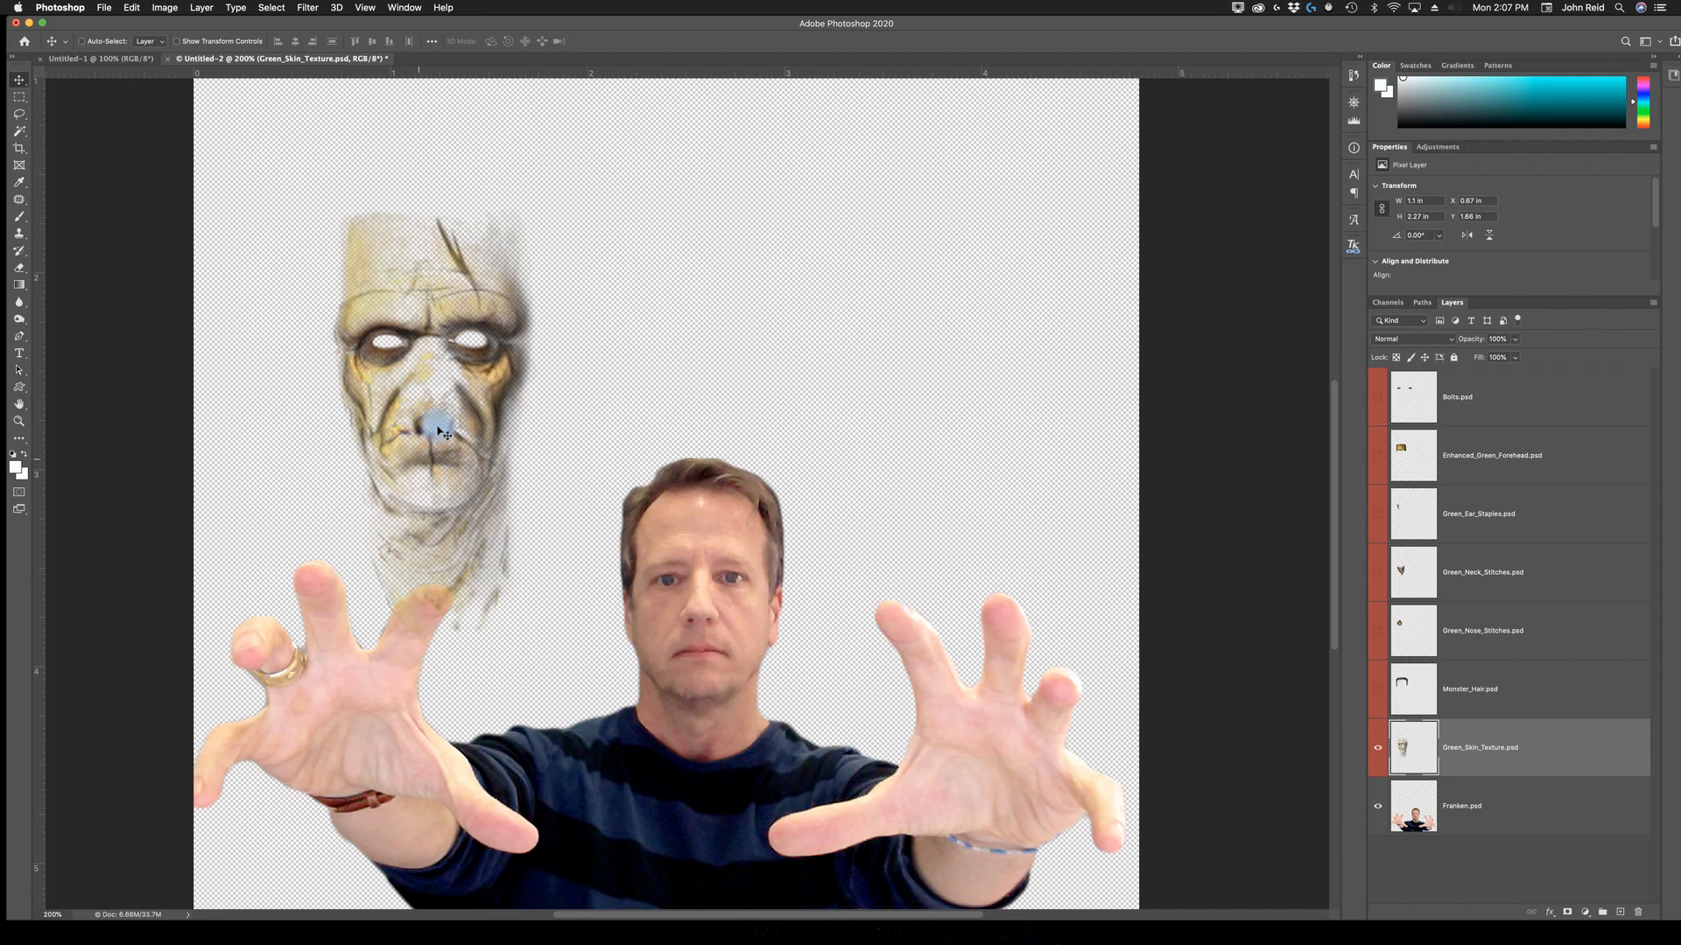
Position the Green_Skin_Texture.psd layer over the man's face and scale it to about 85% with Free Transform, aligning the eyes and mouth.
drag(452, 413, 707, 632)
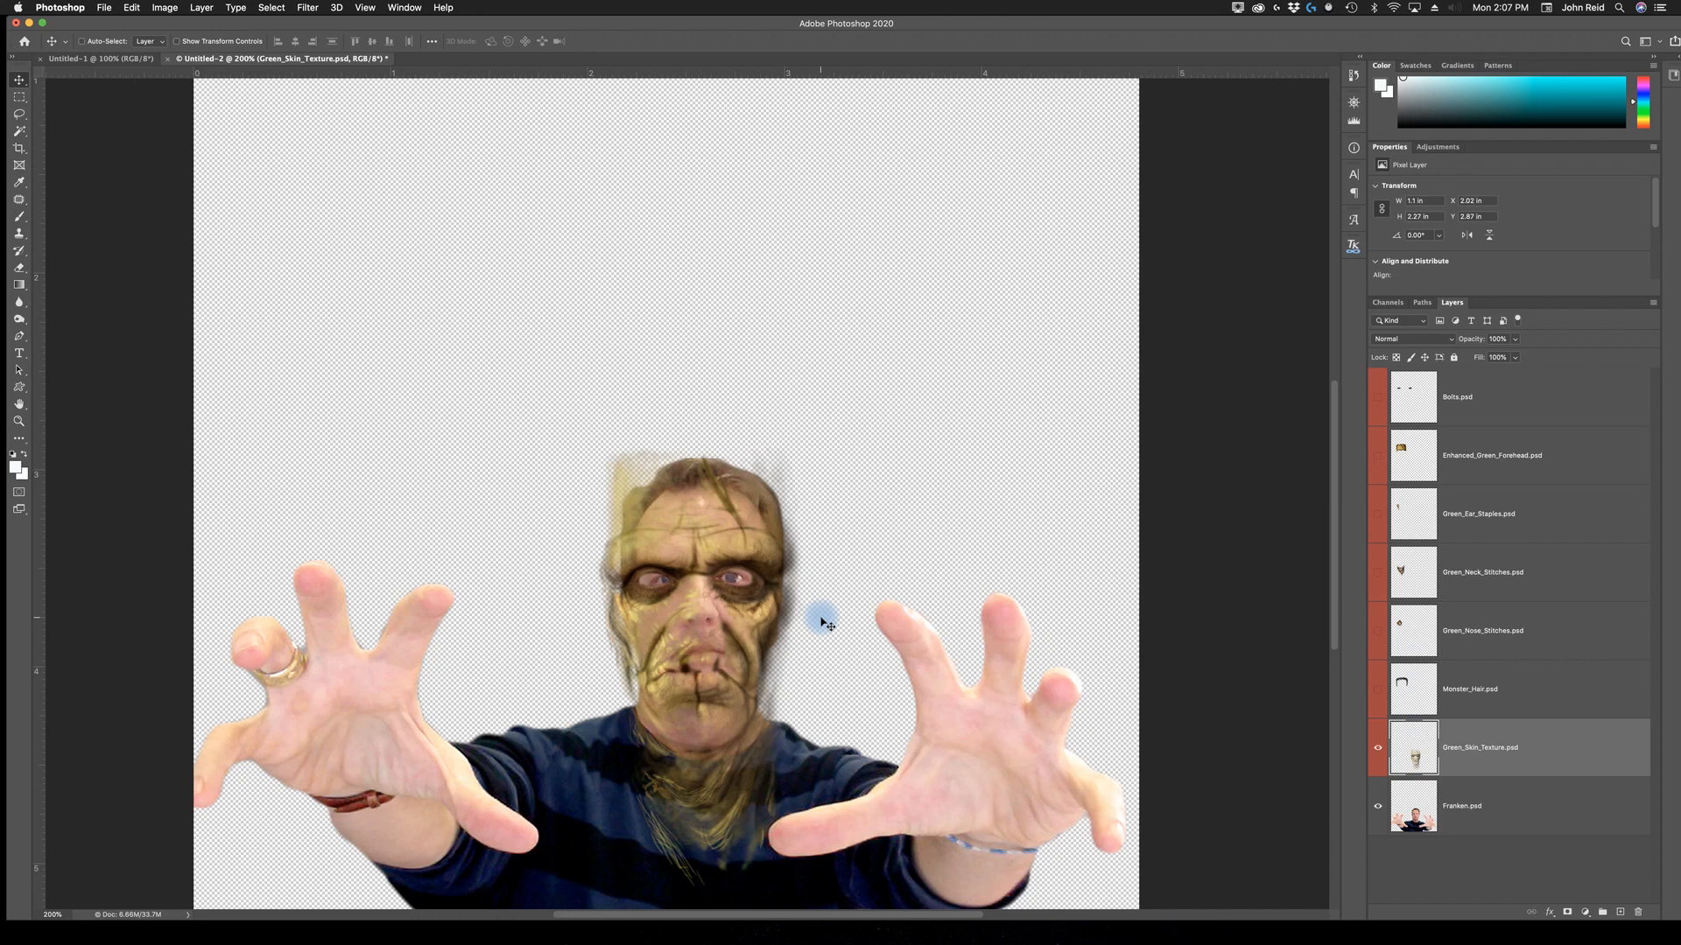
key(super+t)
drag(809, 443, 786, 485)
drag(672, 706, 686, 675)
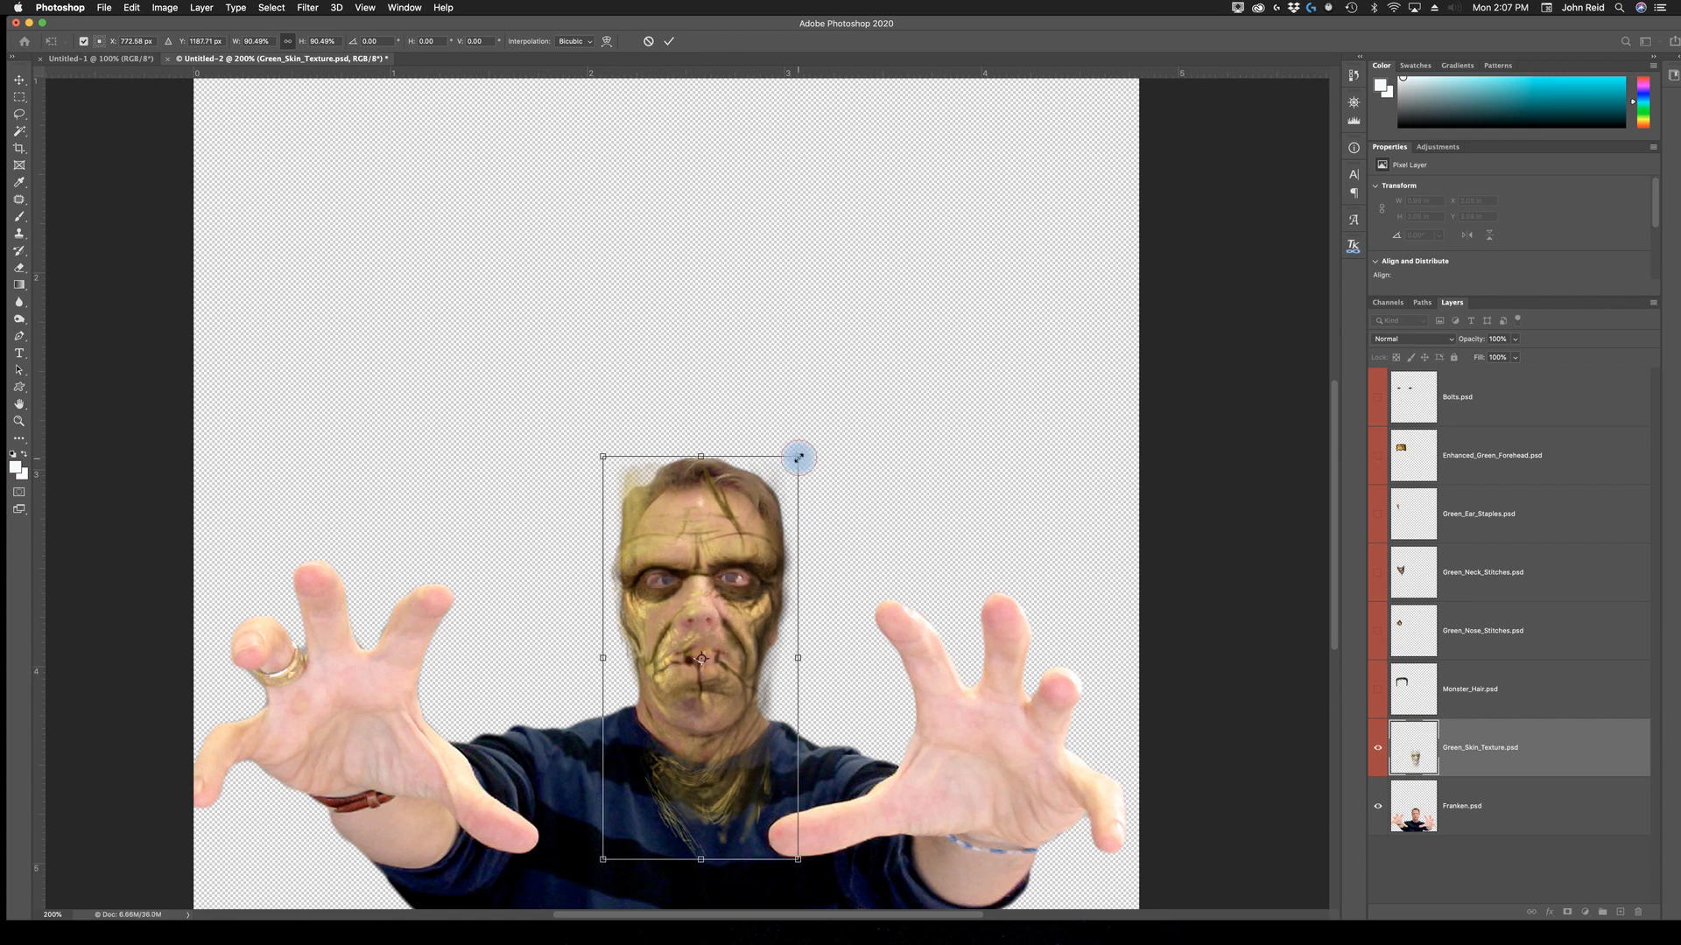
drag(798, 457, 775, 494)
drag(759, 568, 767, 563)
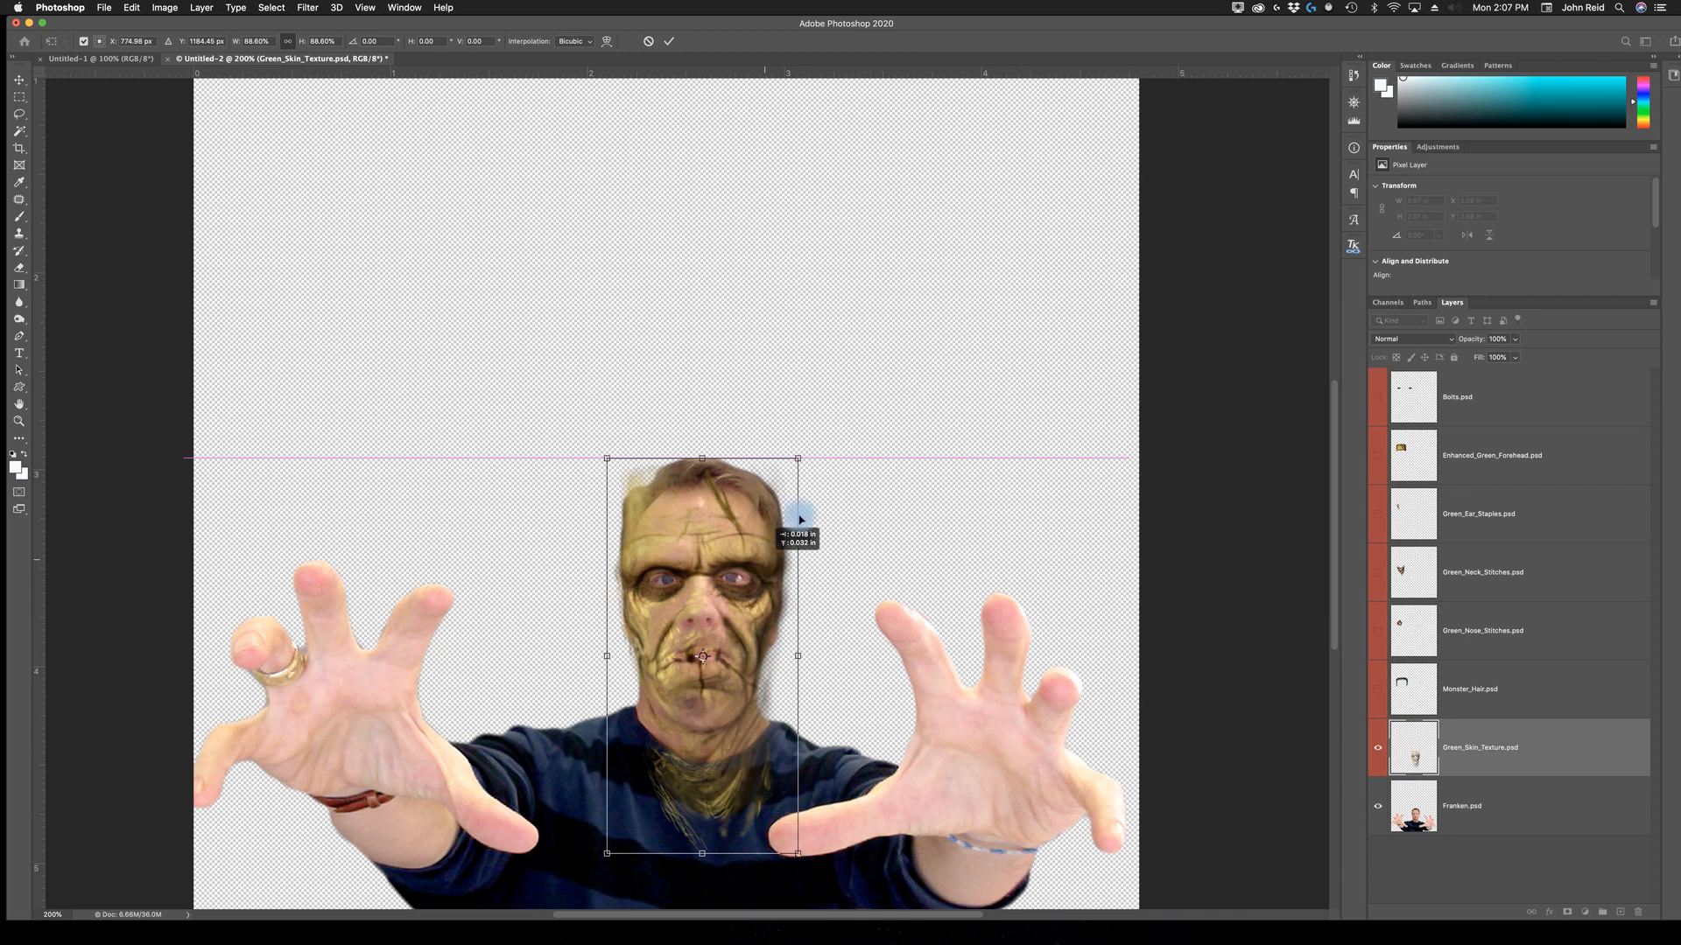
drag(795, 457, 793, 461)
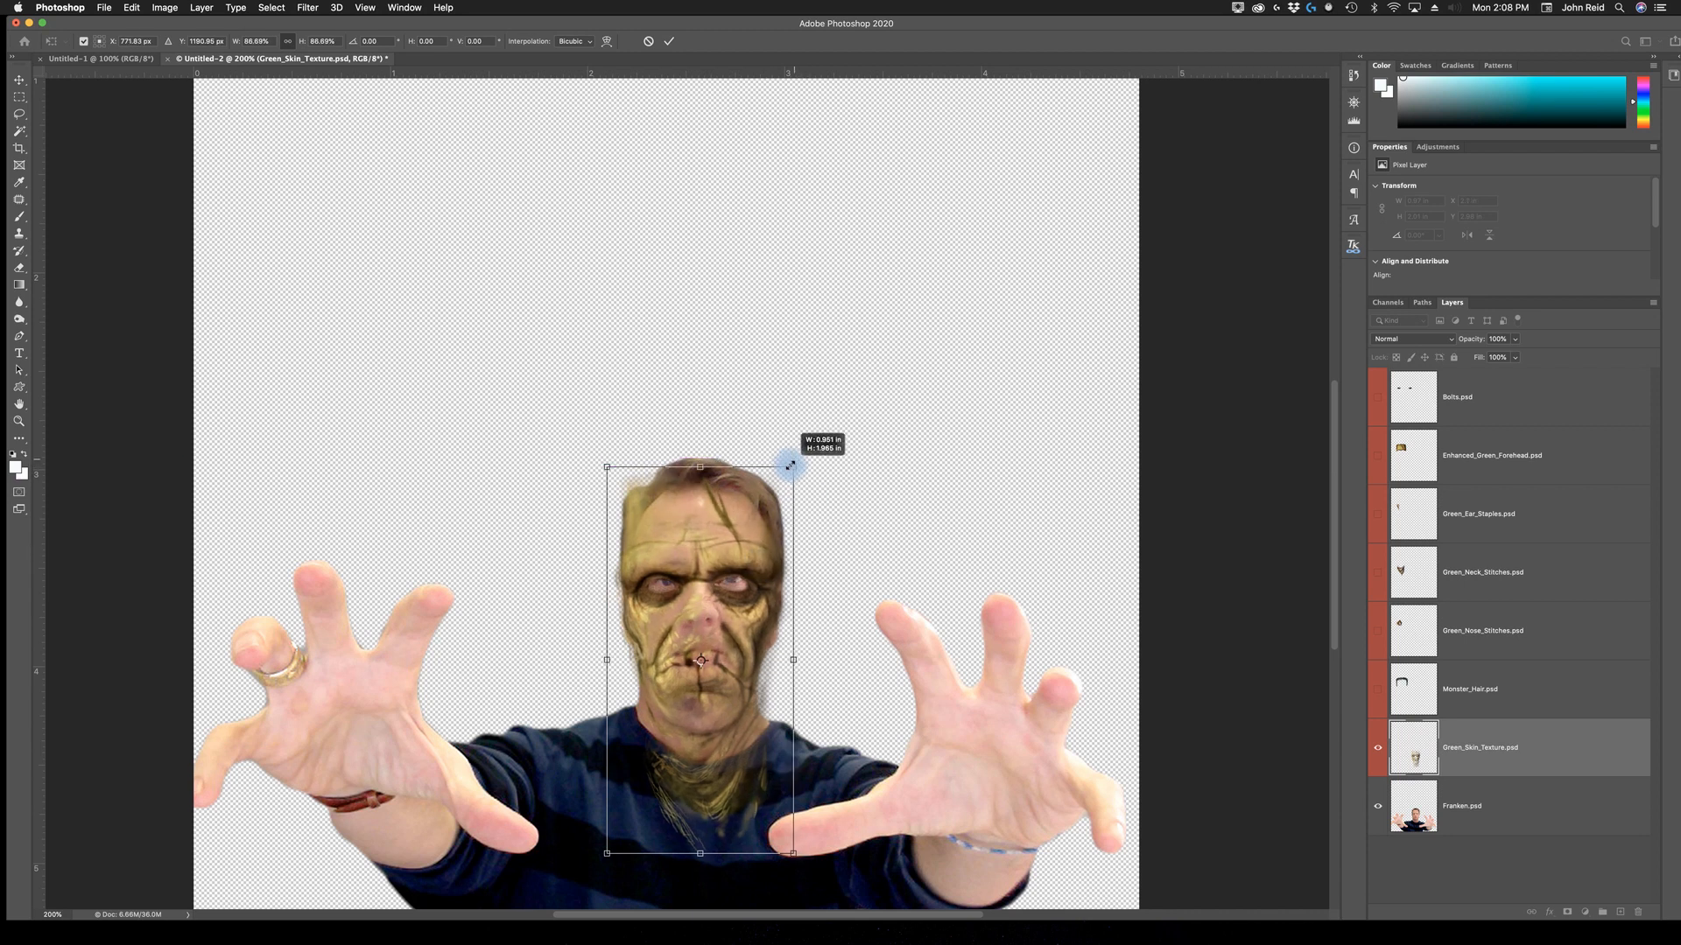
drag(767, 528, 767, 556)
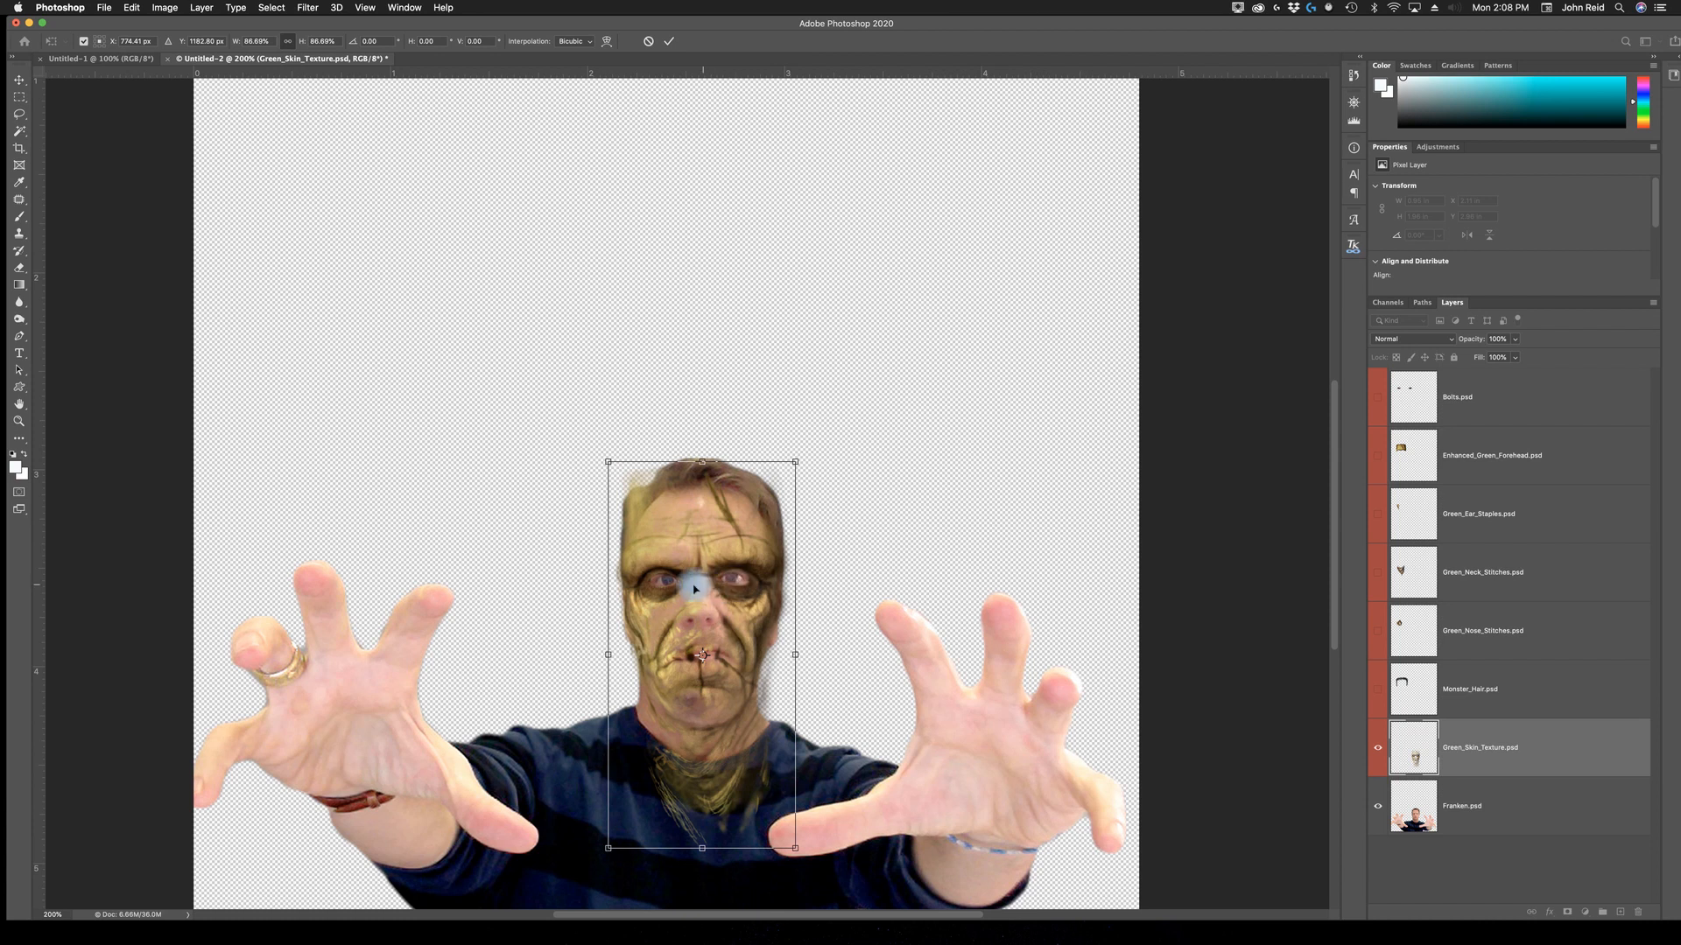
drag(796, 465, 792, 470)
drag(760, 549, 762, 544)
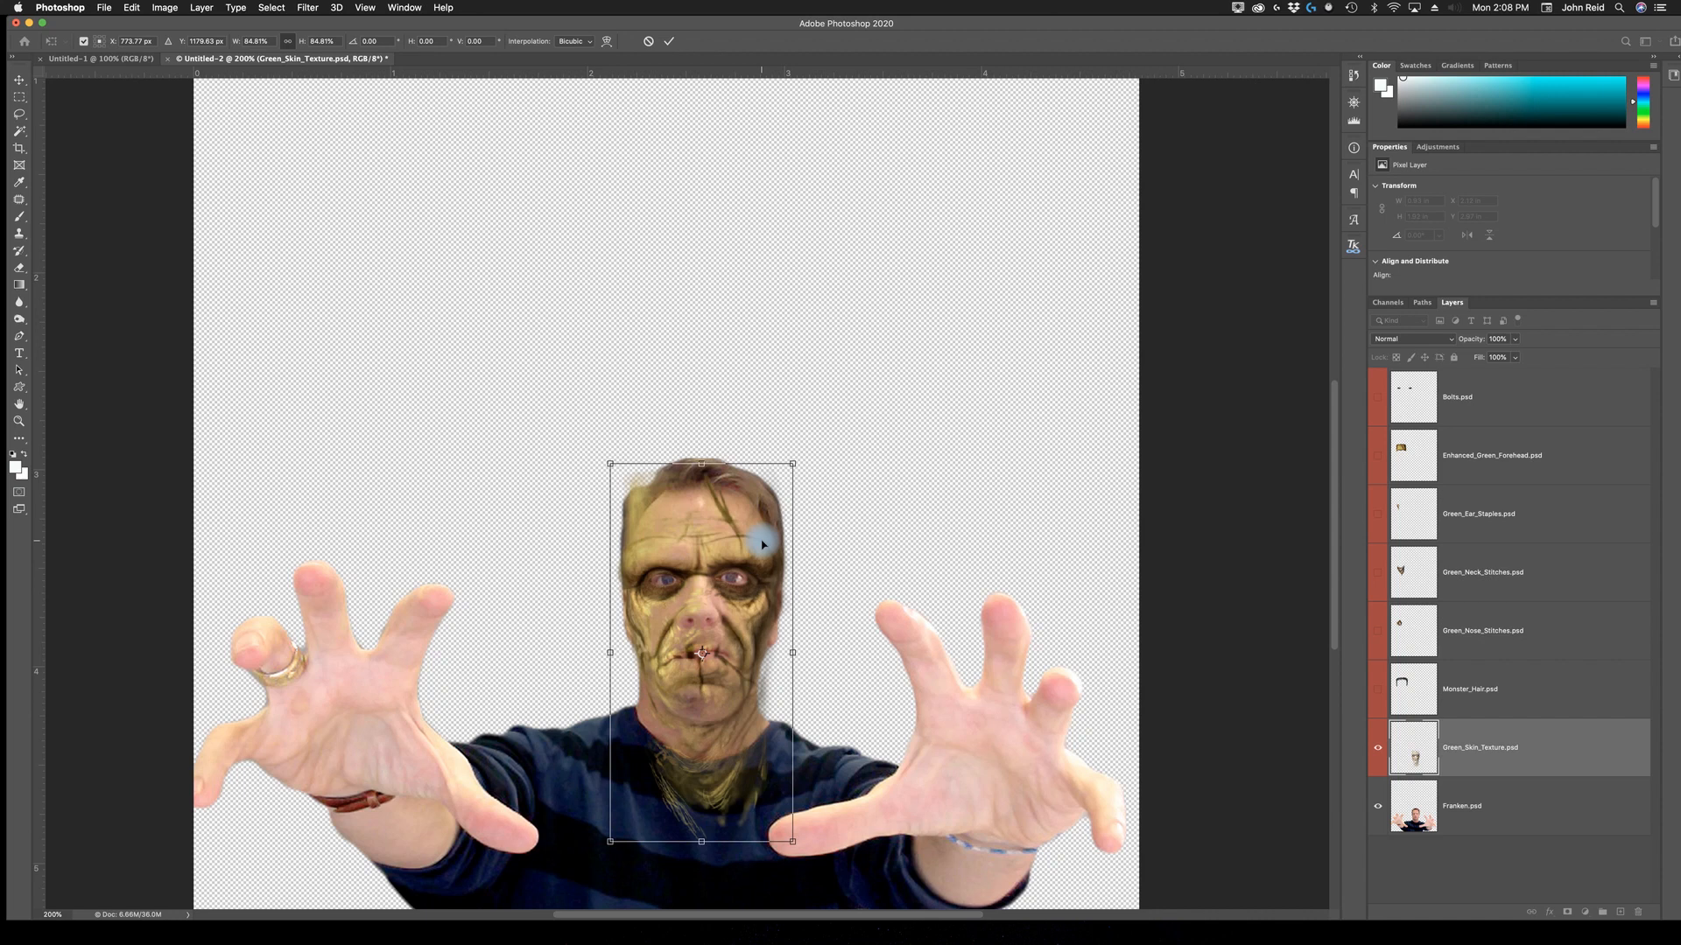
click(673, 44)
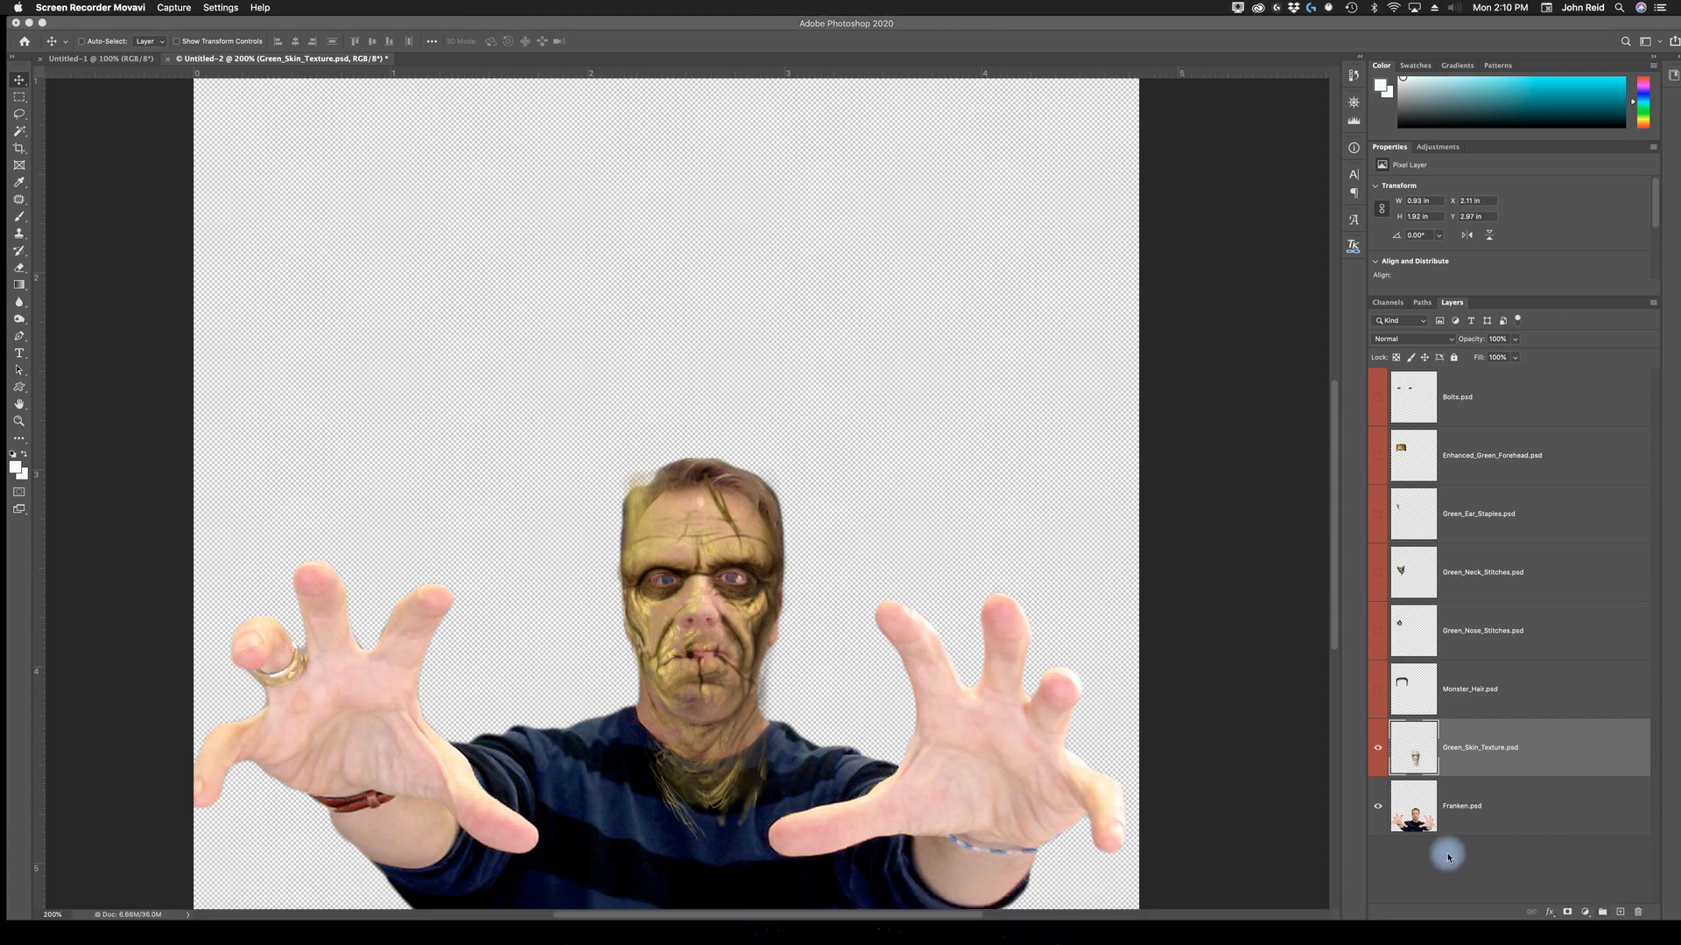
Save the document in Photoshop format with layers as WorkingFrank.psd in the Lessons/Lesson09 folder on the Desktop.
click(959, 527)
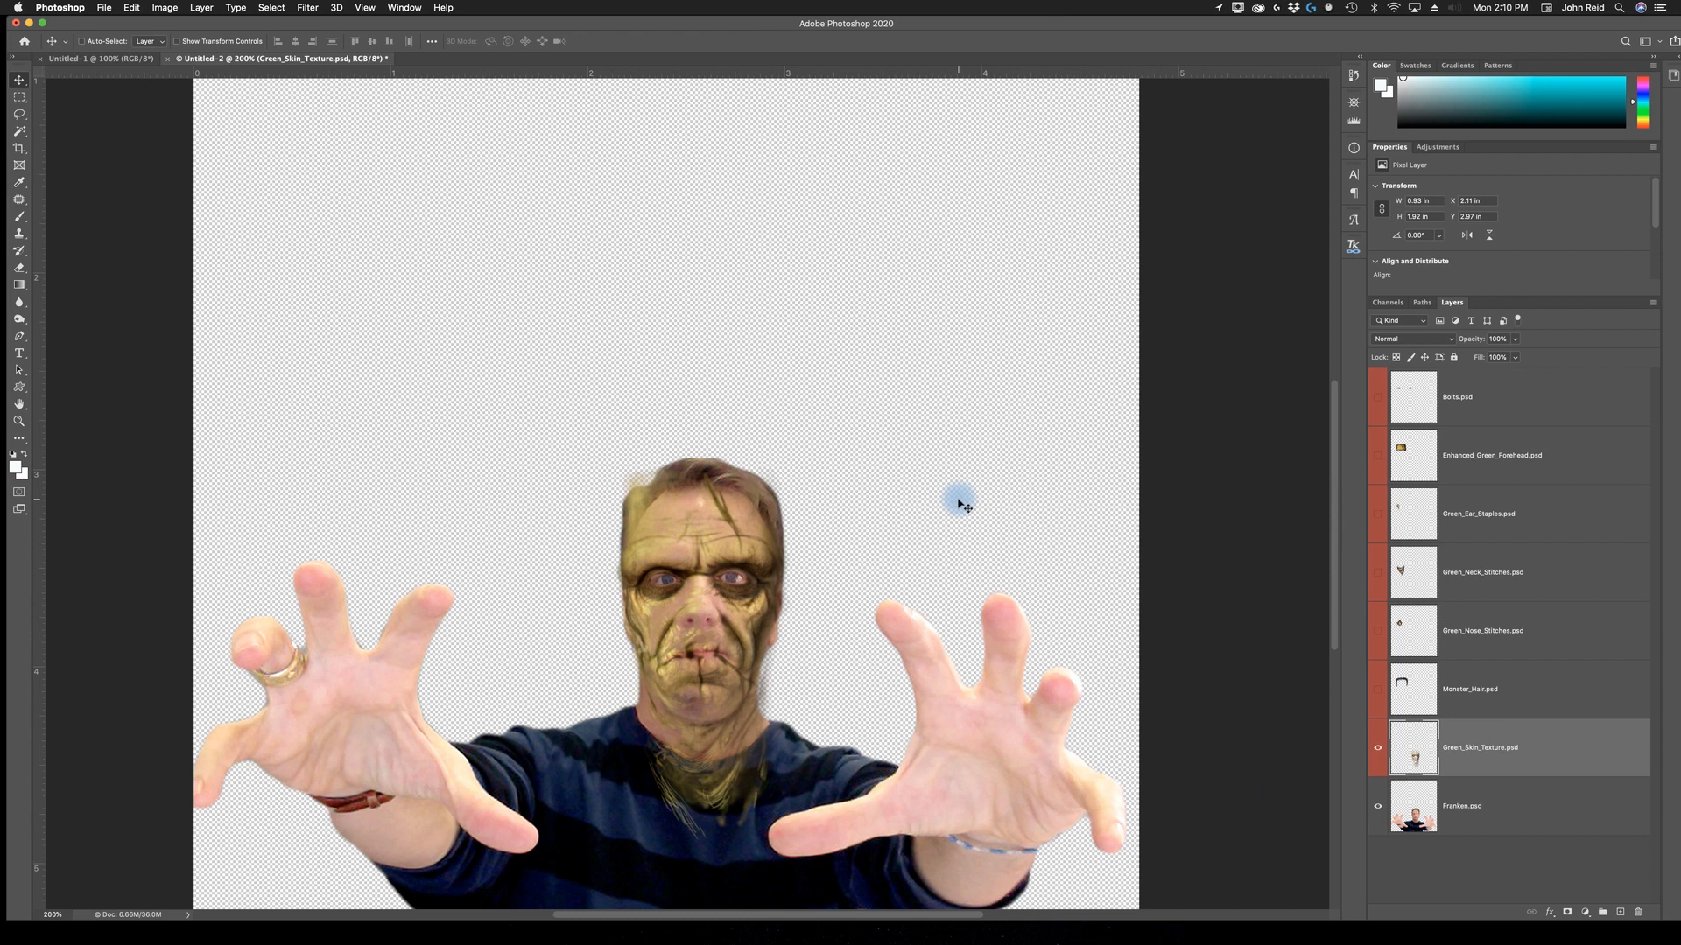
click(105, 14)
click(130, 159)
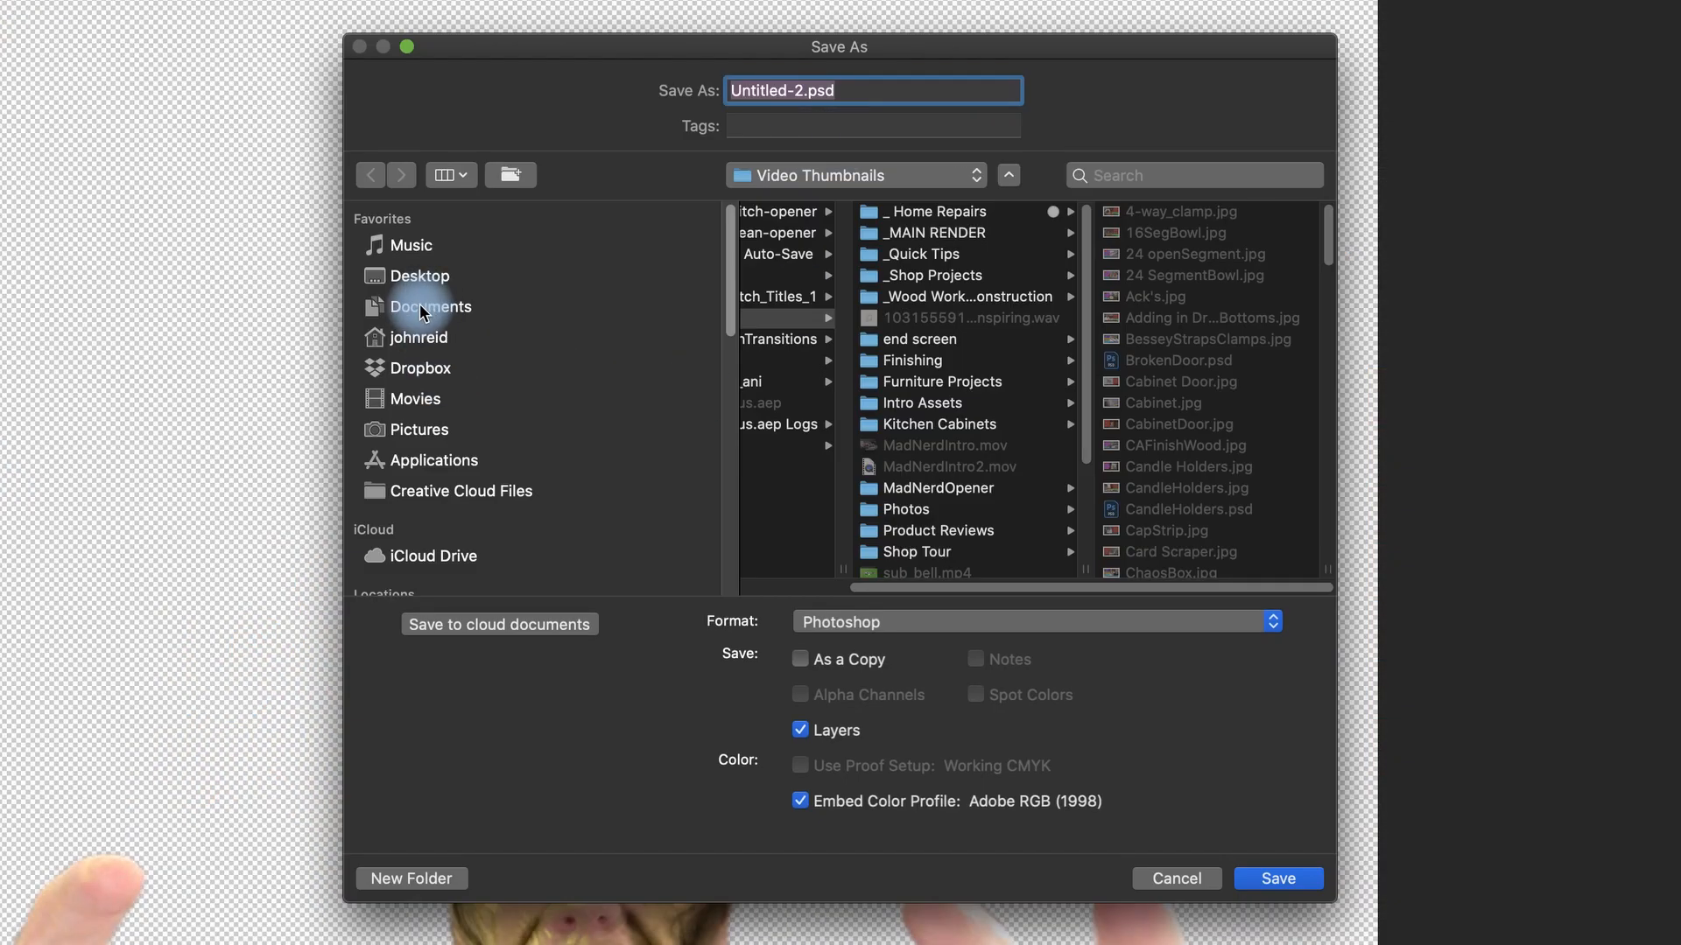
click(418, 282)
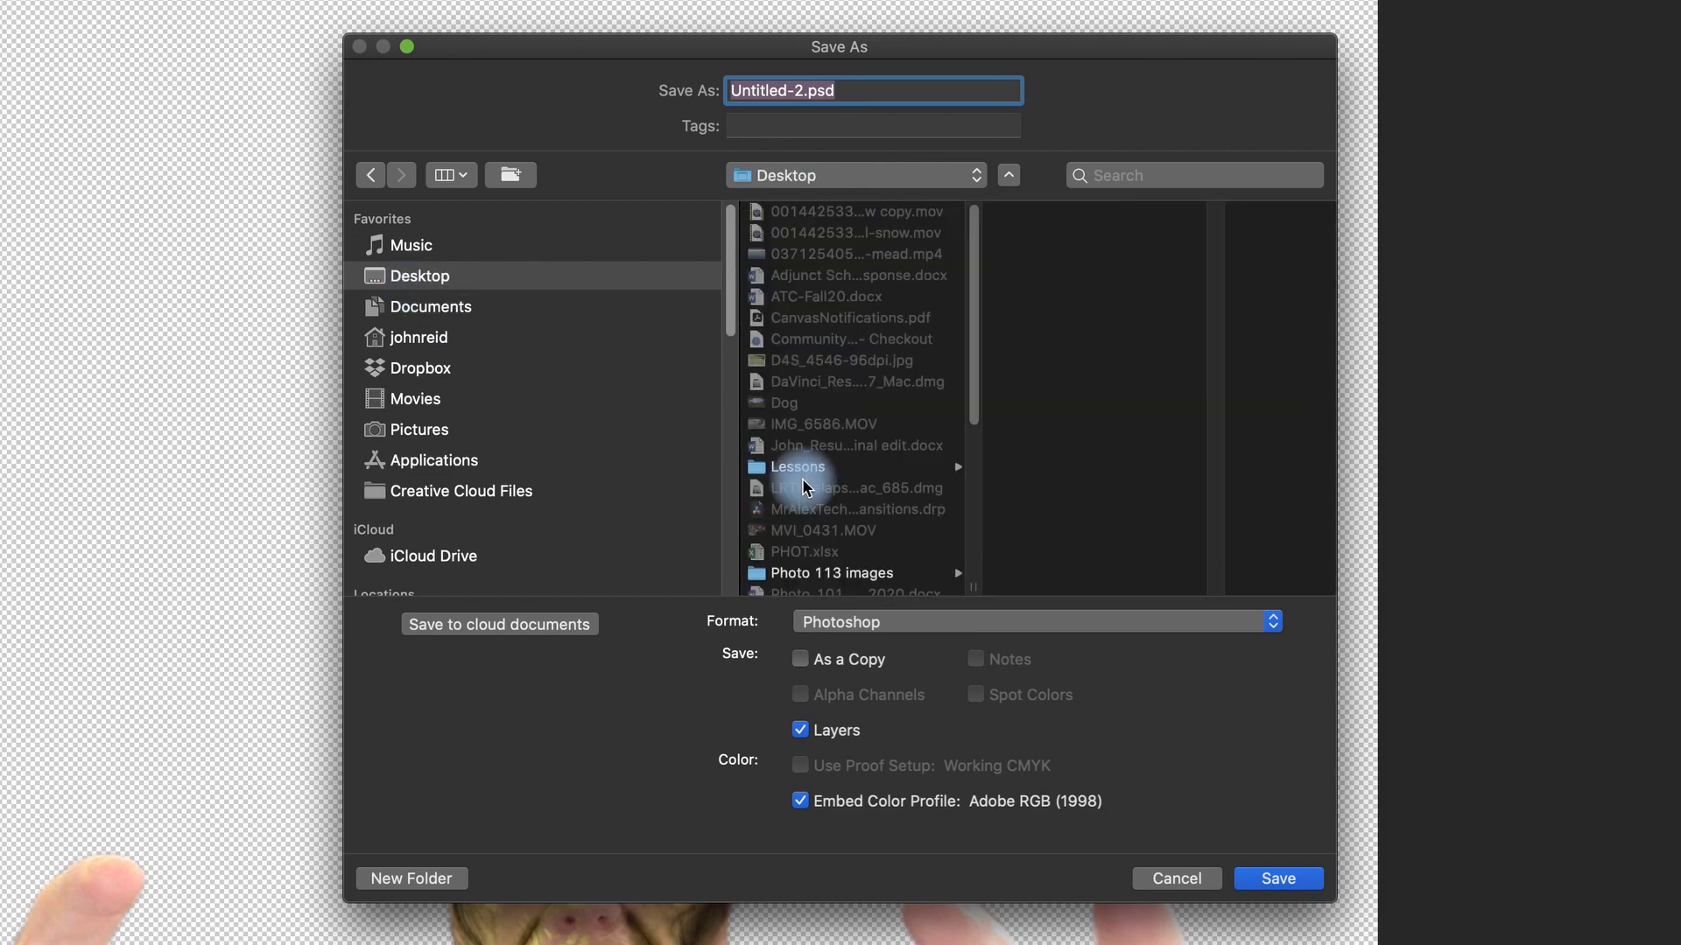
click(796, 468)
click(1066, 385)
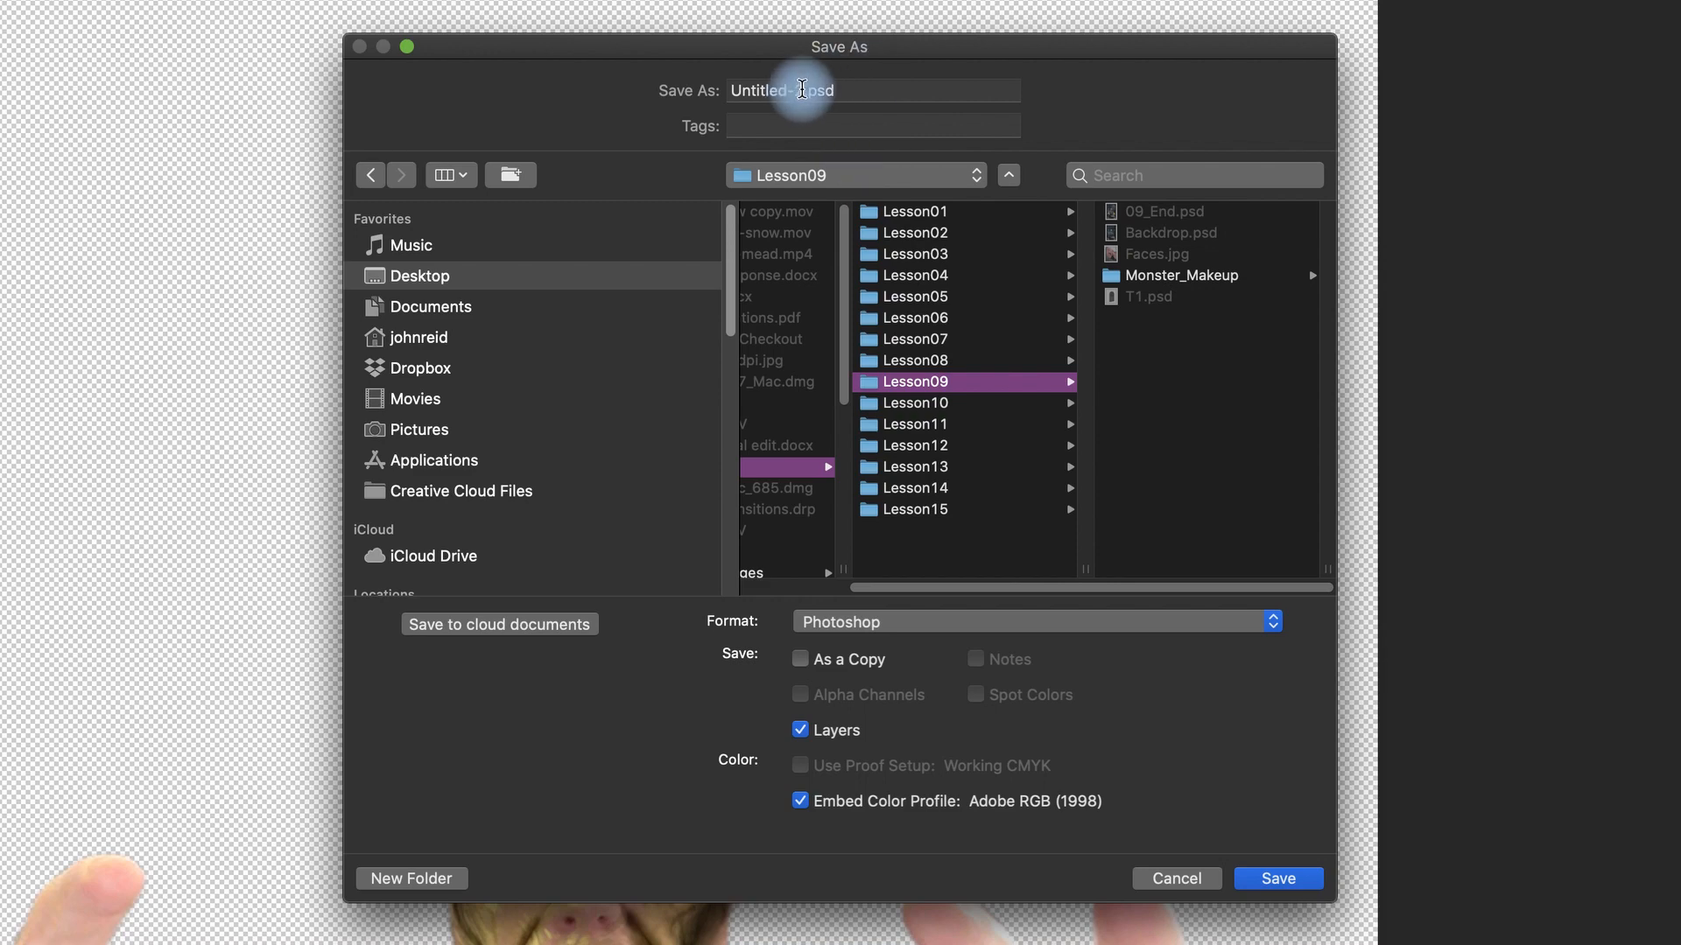
click(790, 92)
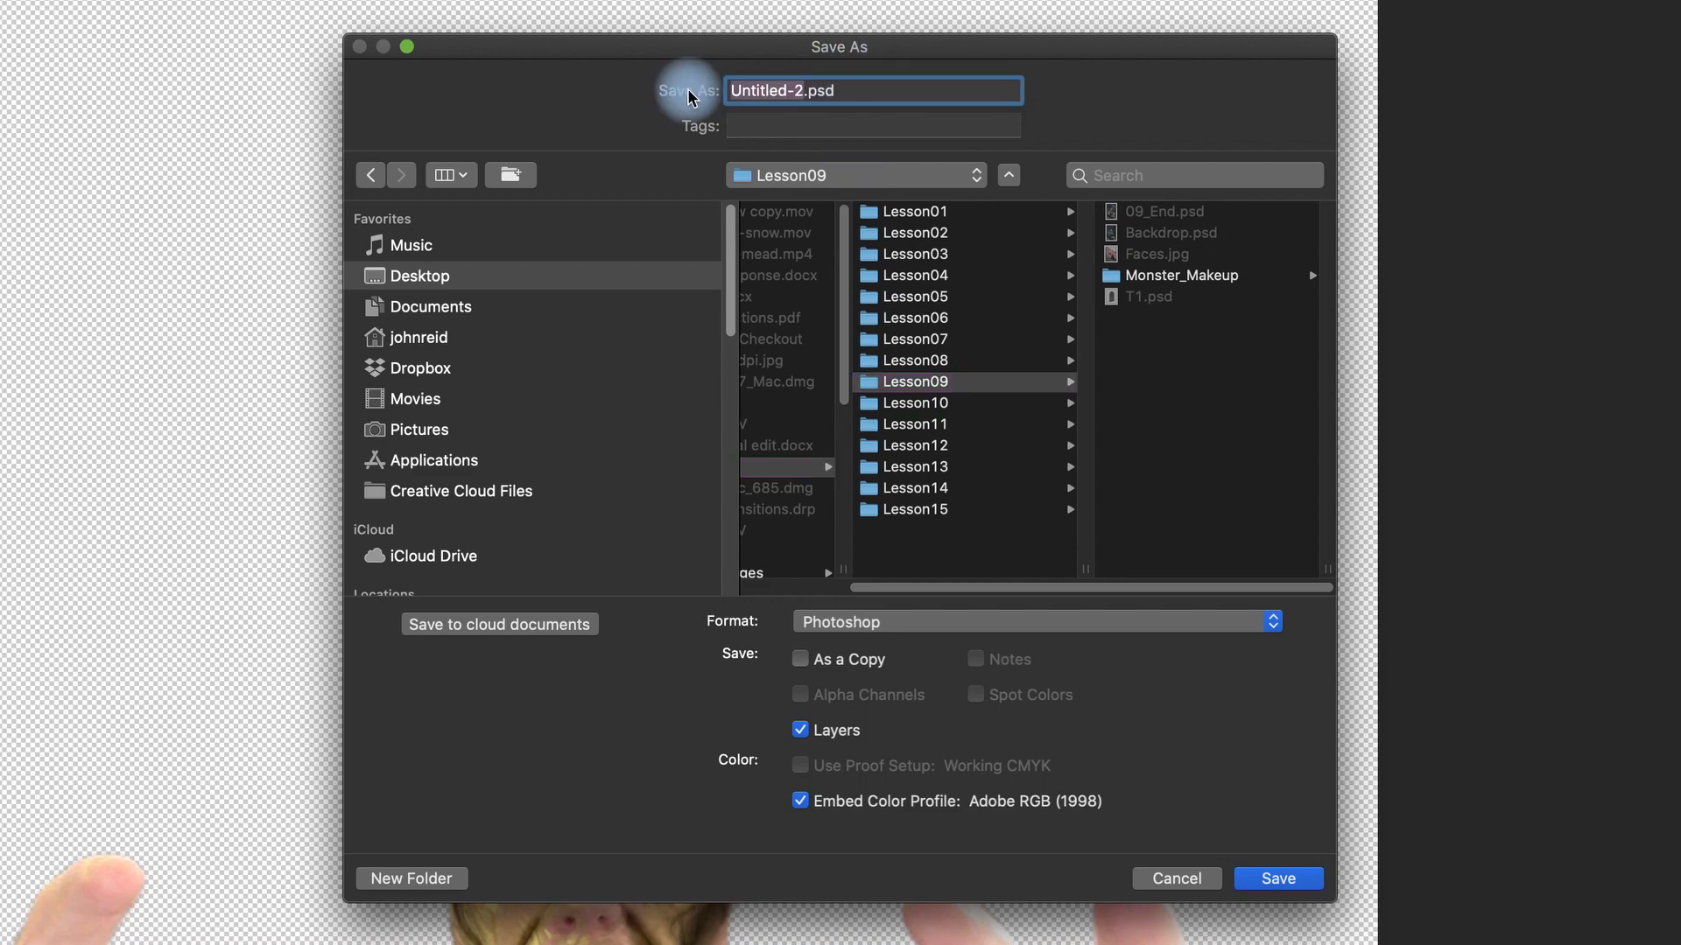
text(W)
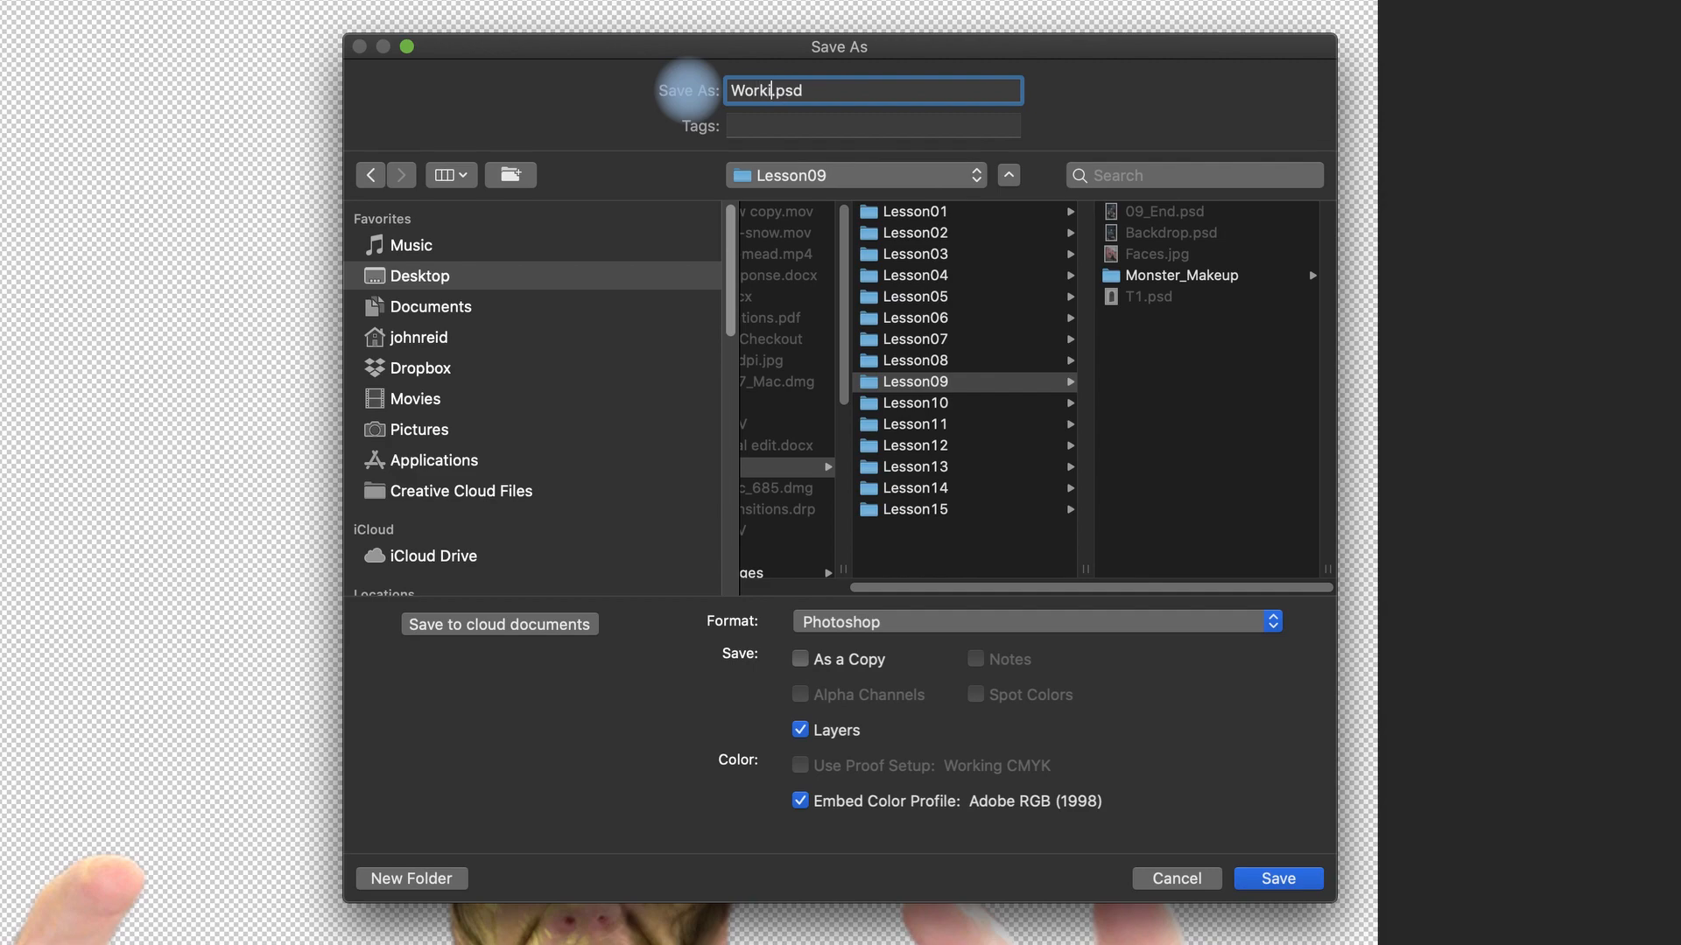
text(orkingFrank)
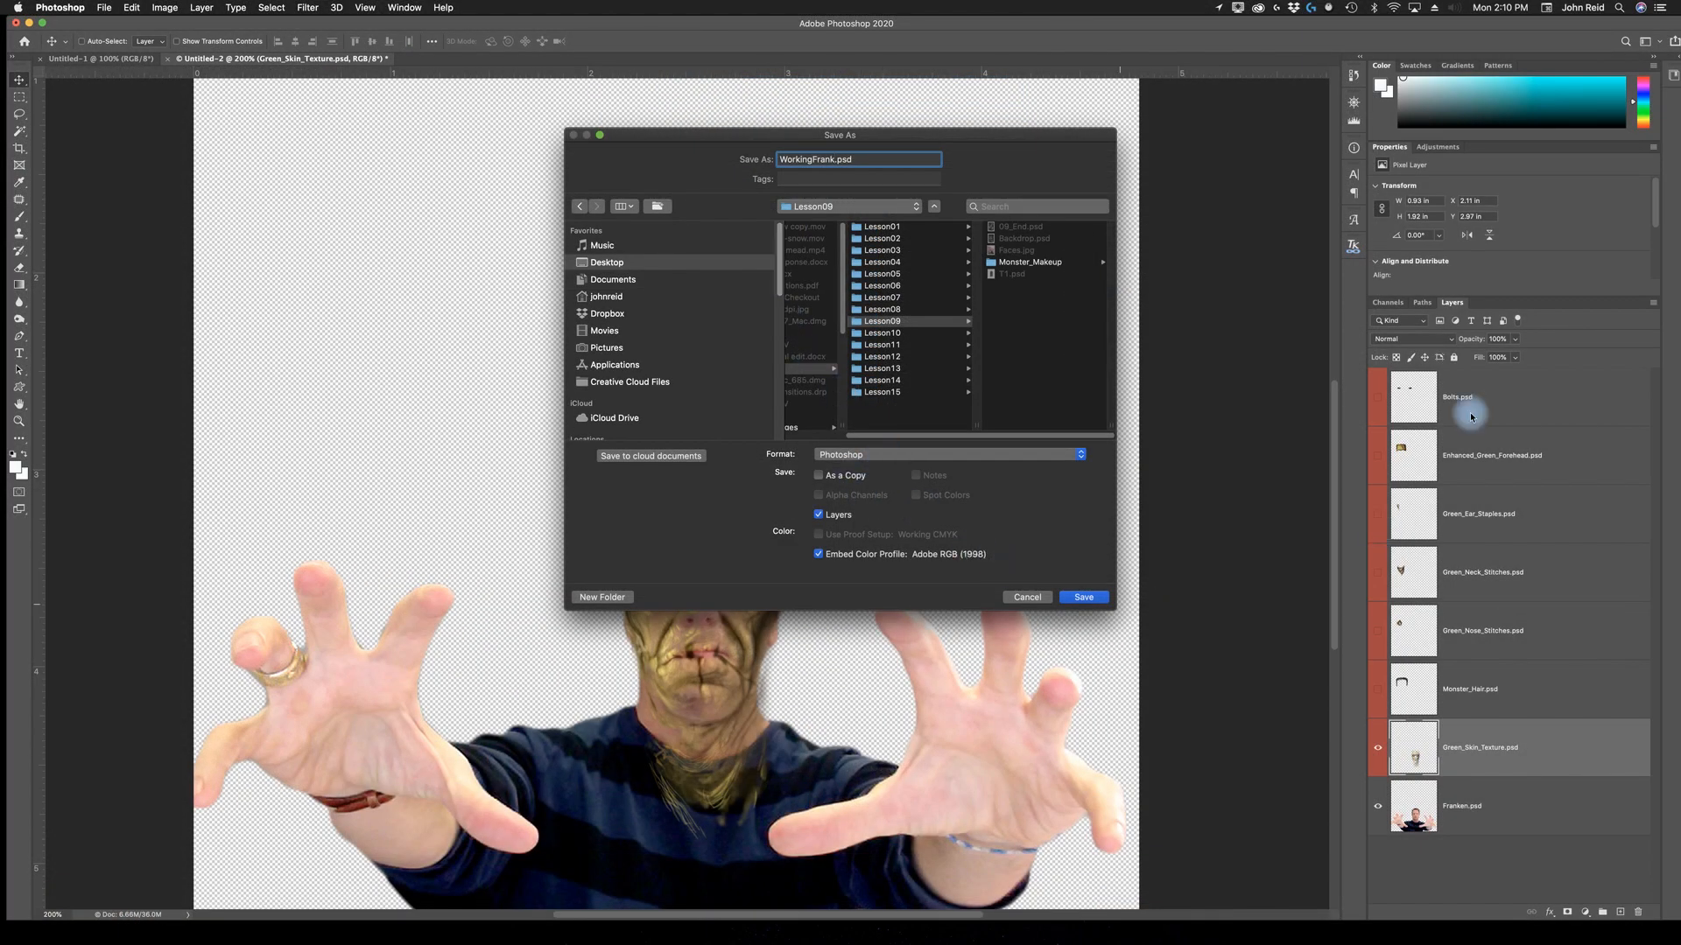
click(1095, 600)
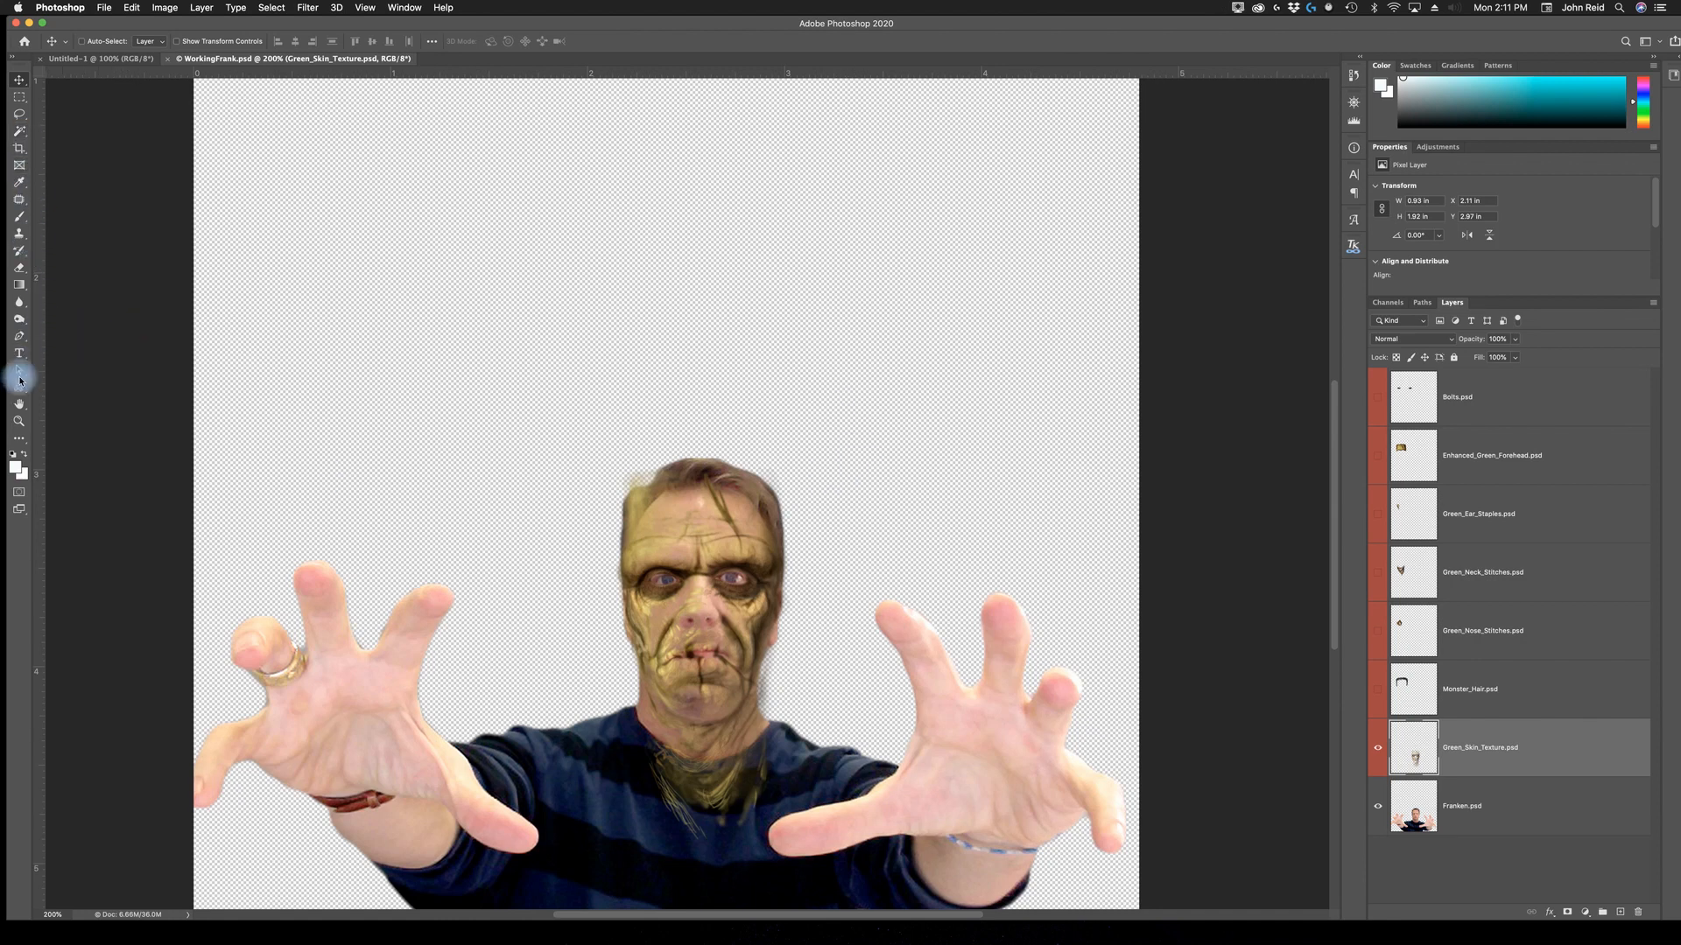
Convert the Green_Skin_Texture.psd layer for Smart Filters, accepting the conversion to a smart object.
click(19, 421)
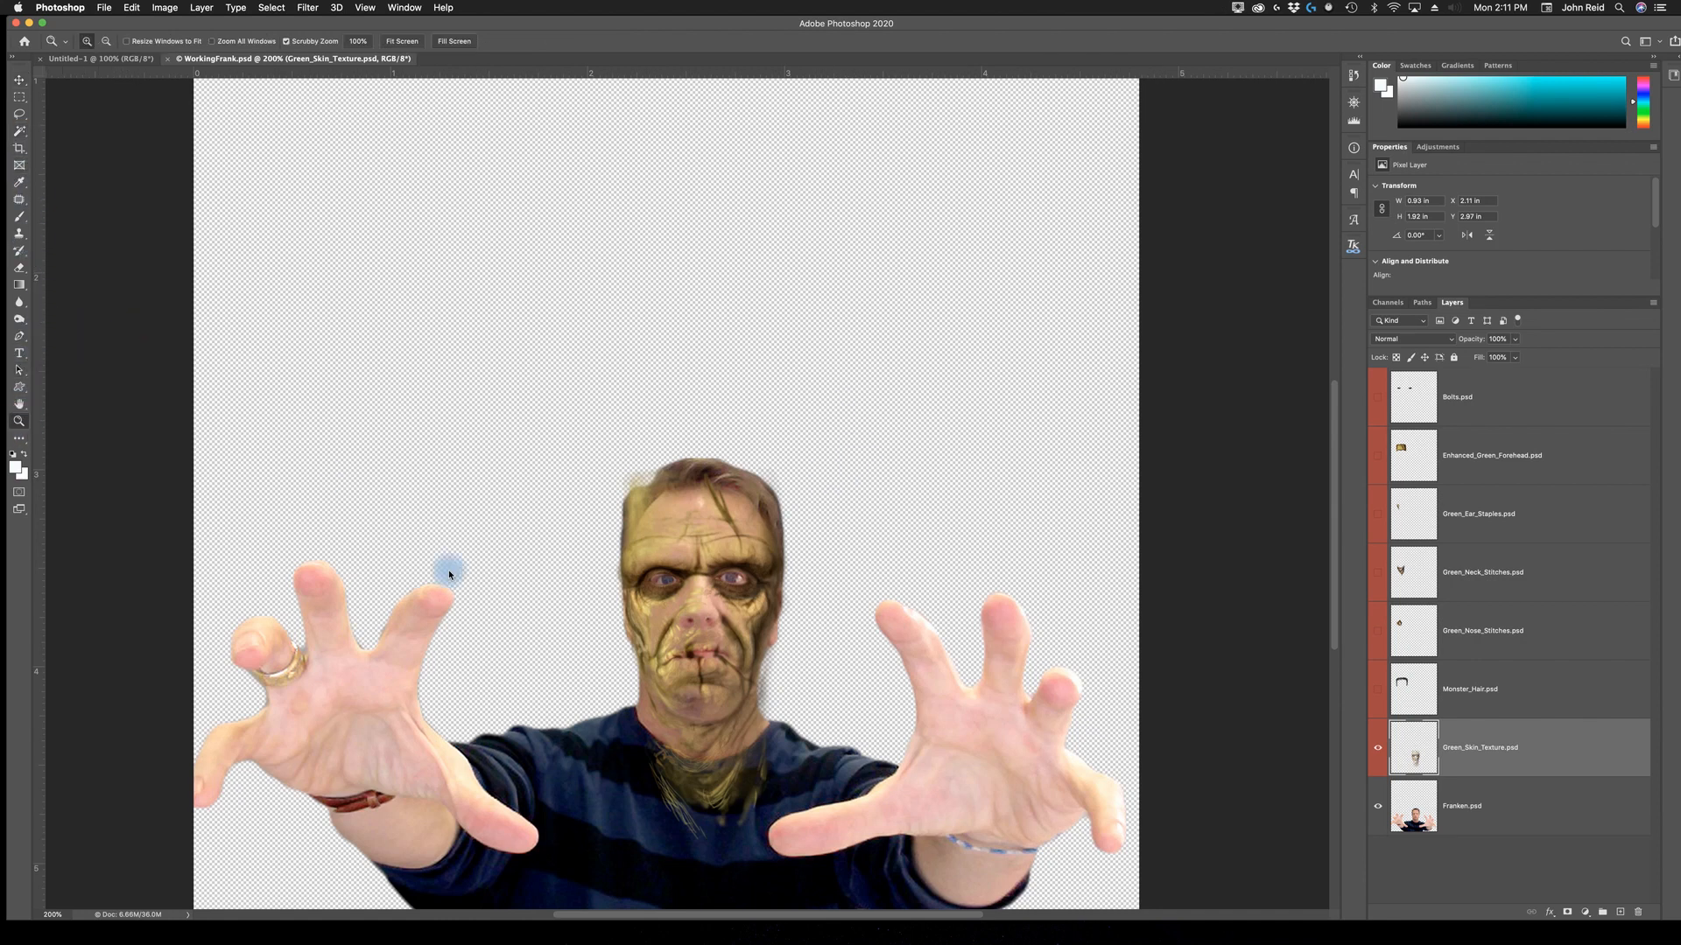
click(700, 611)
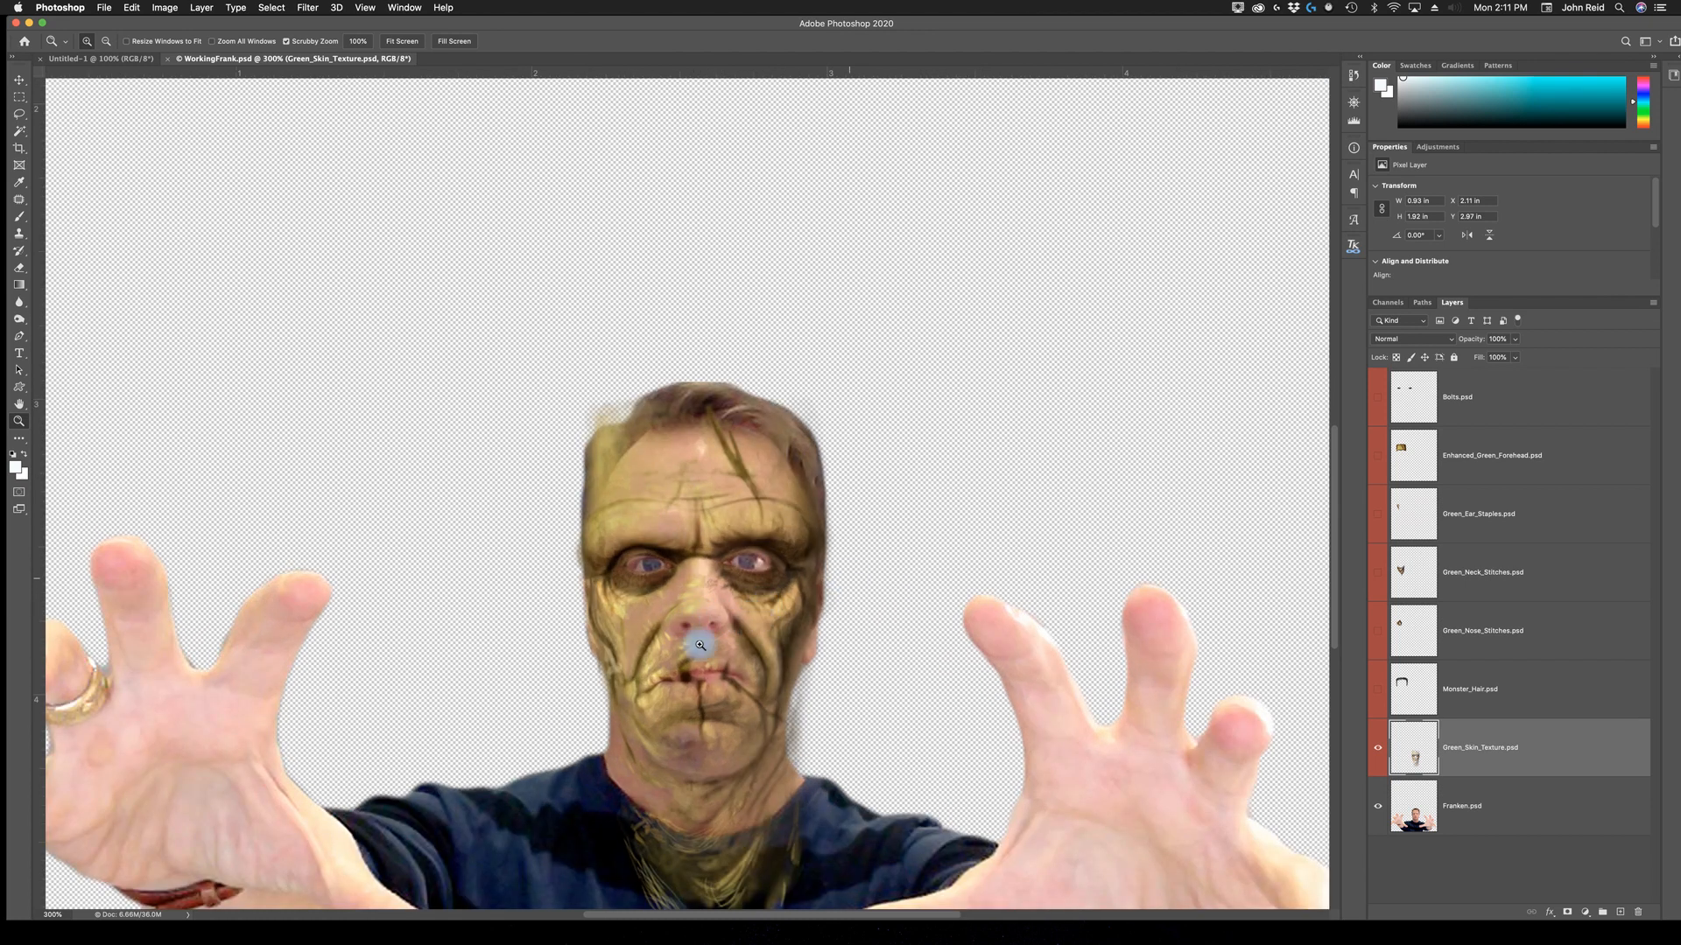
click(700, 644)
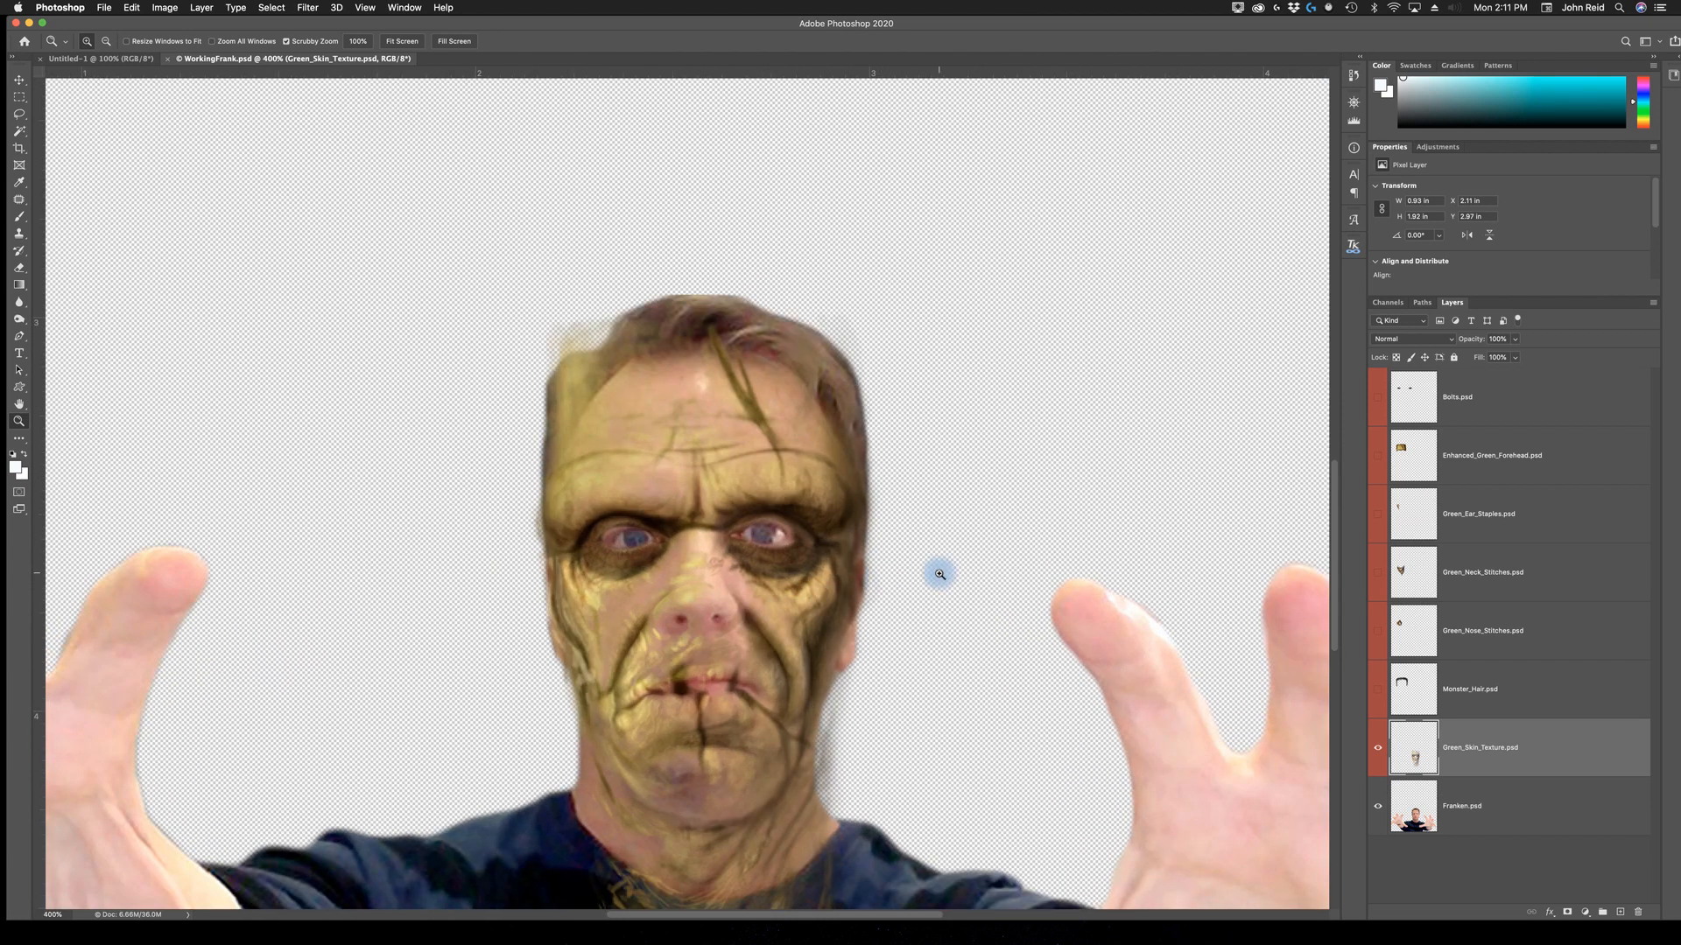
drag(863, 668, 864, 538)
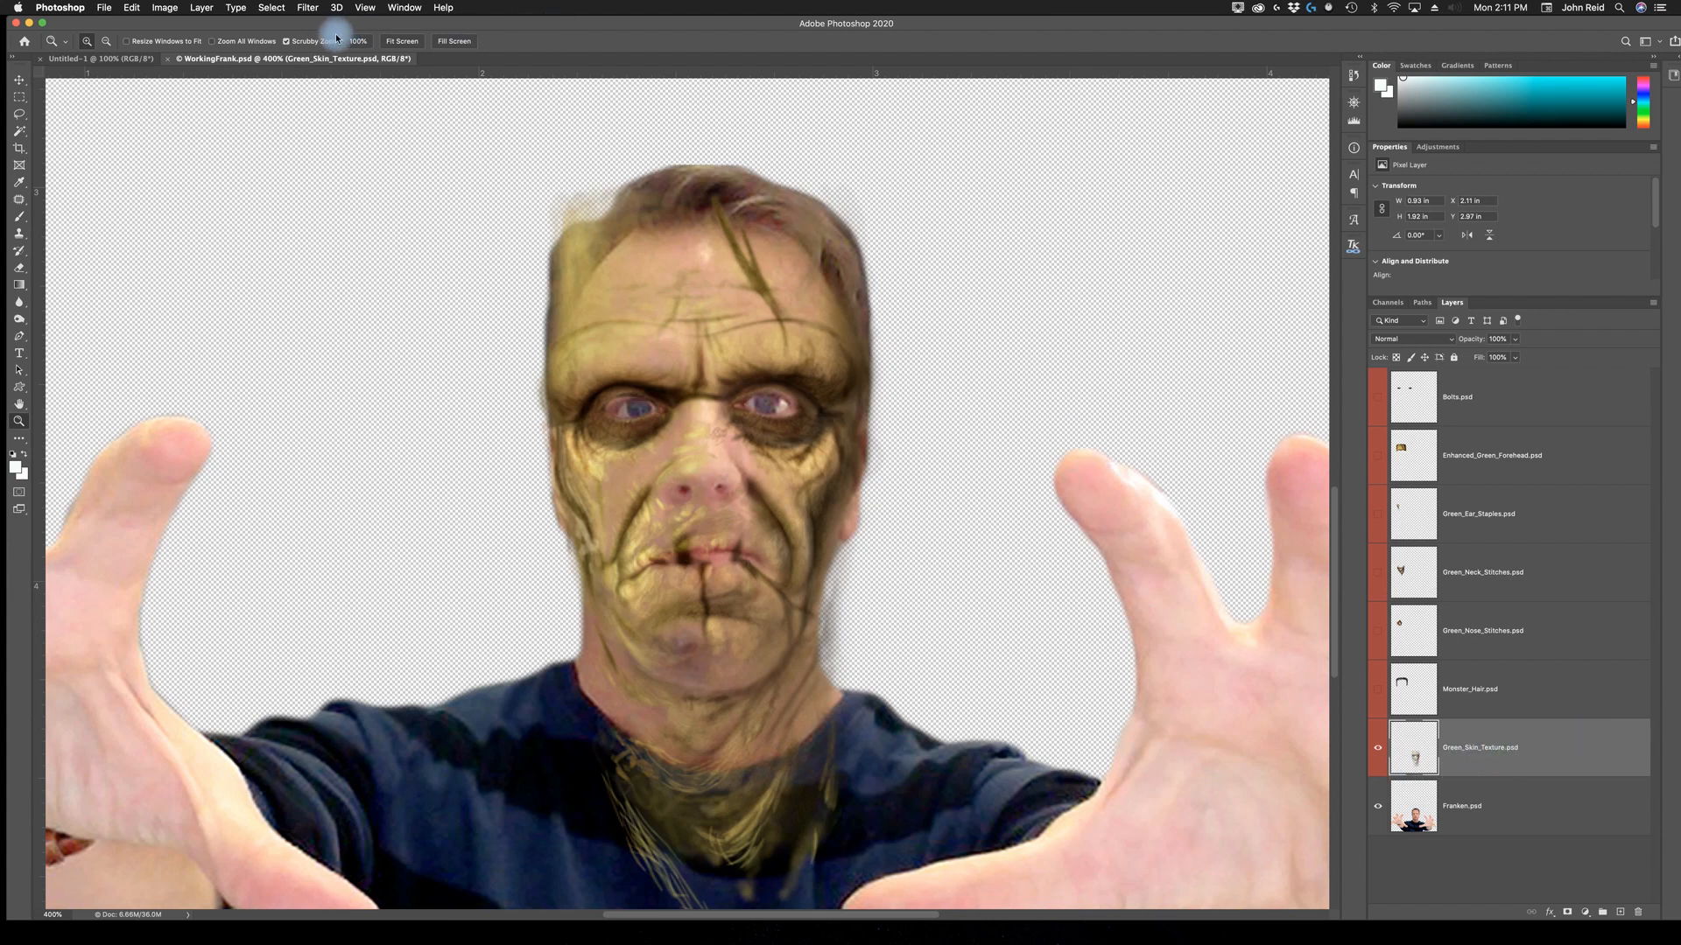
click(307, 8)
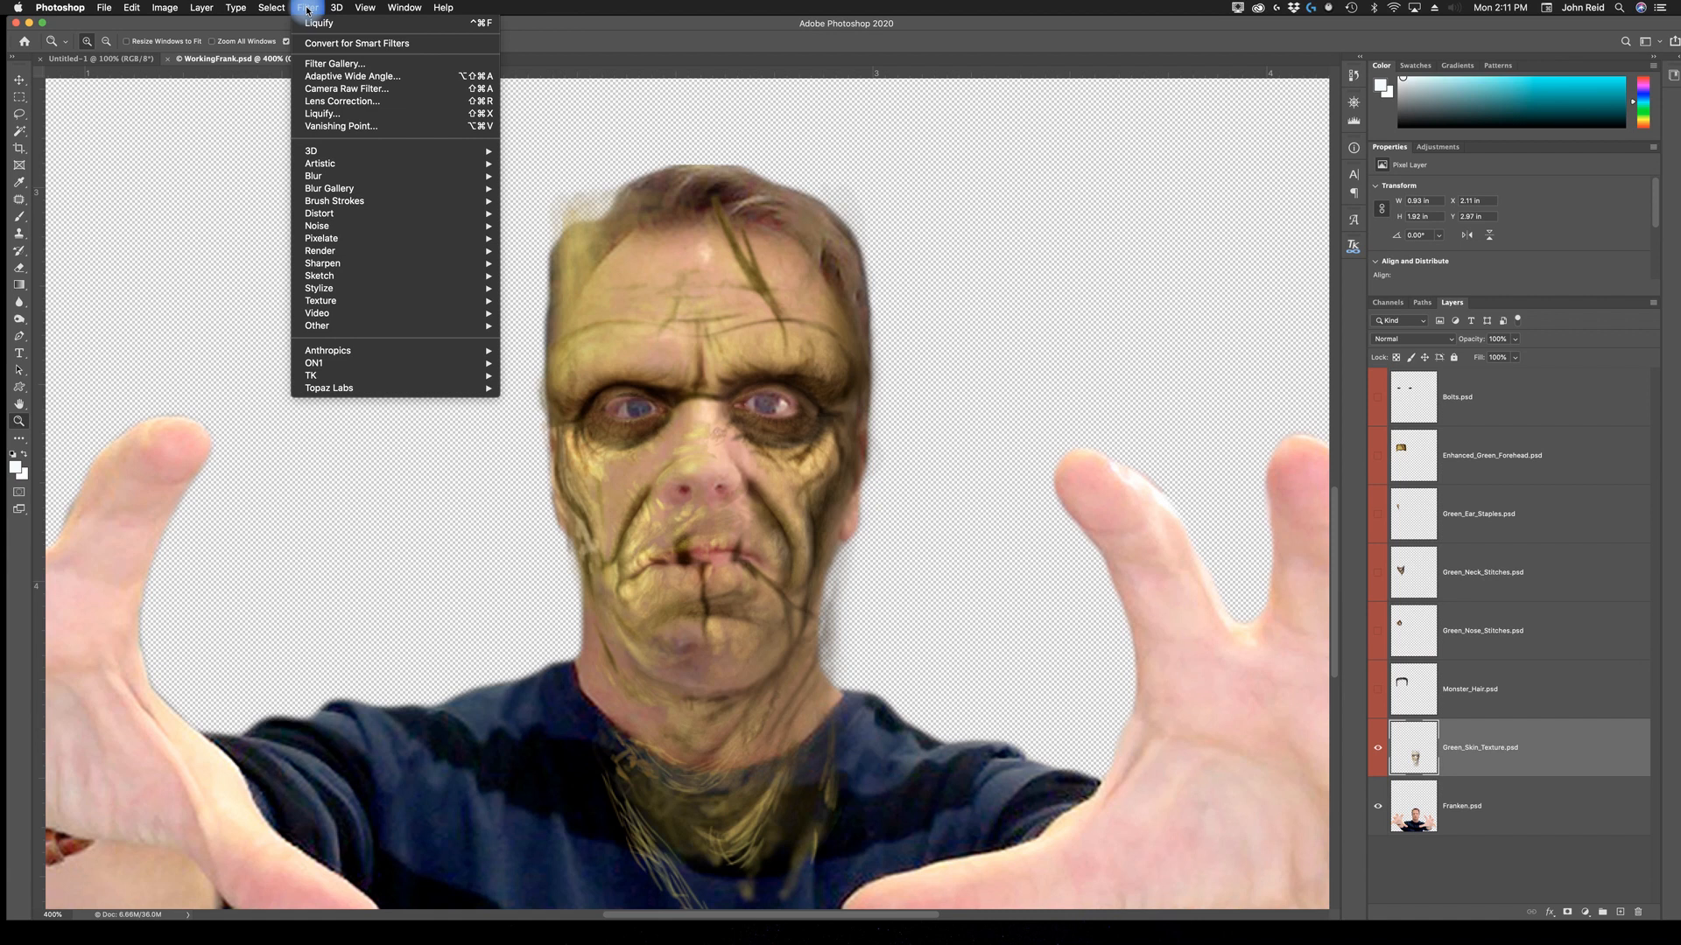
click(341, 44)
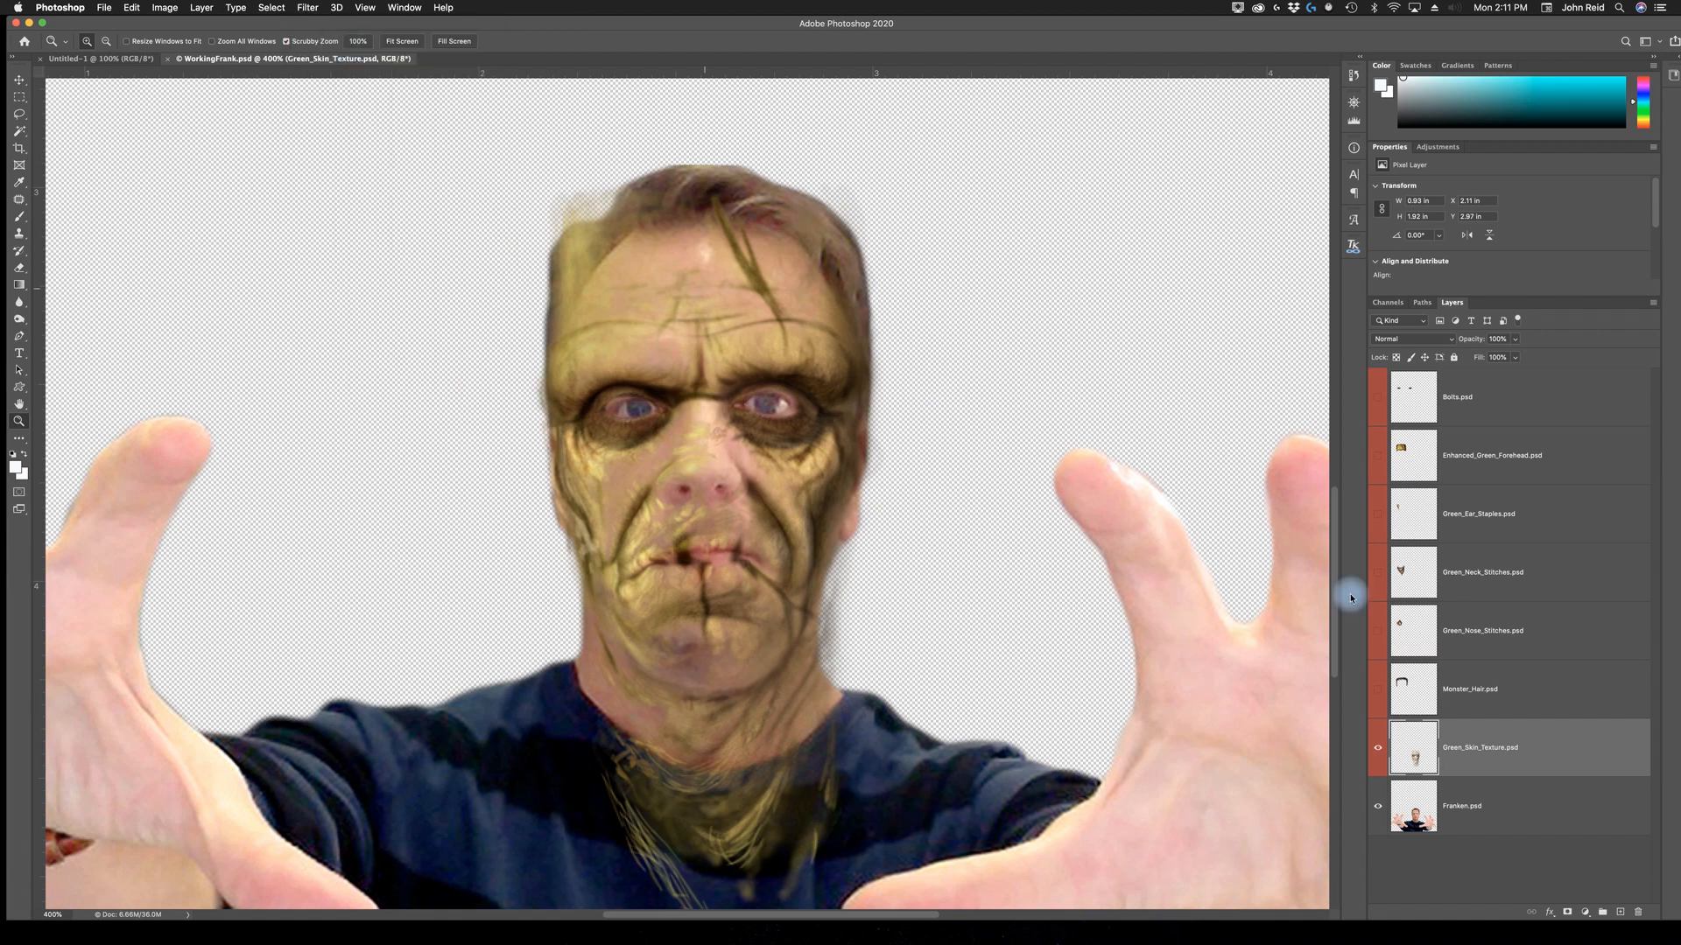
click(938, 316)
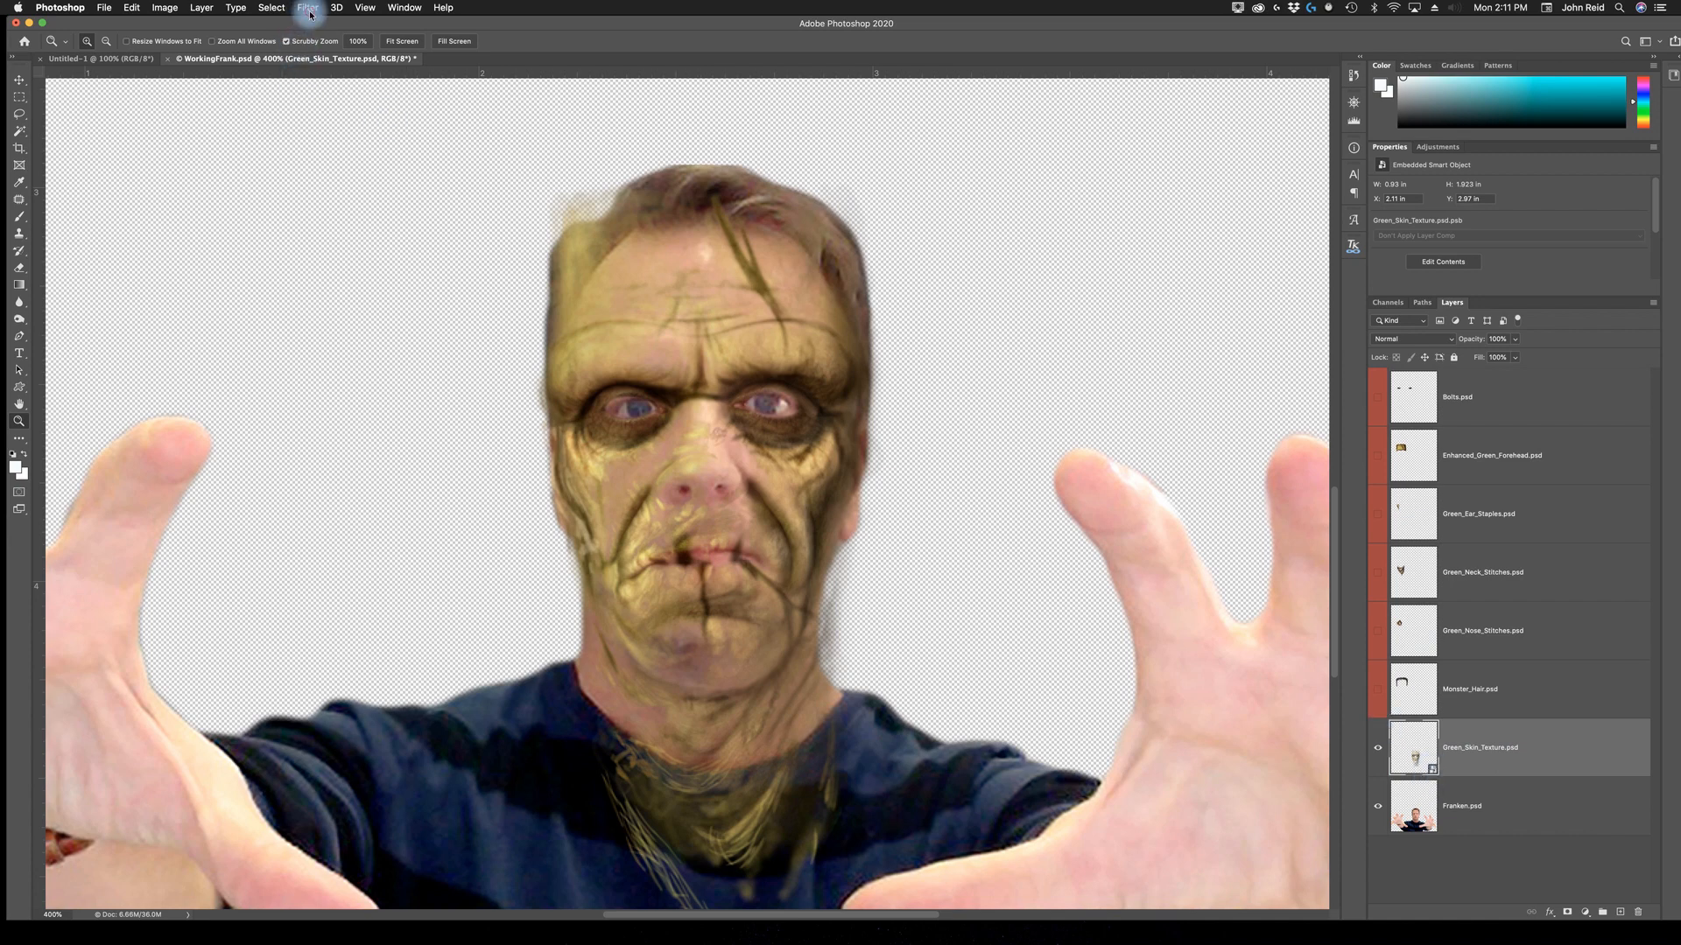
Open the Liquify filter for the skin texture, enlarge the face to 400% and activate the Forward Warp tool.
click(310, 14)
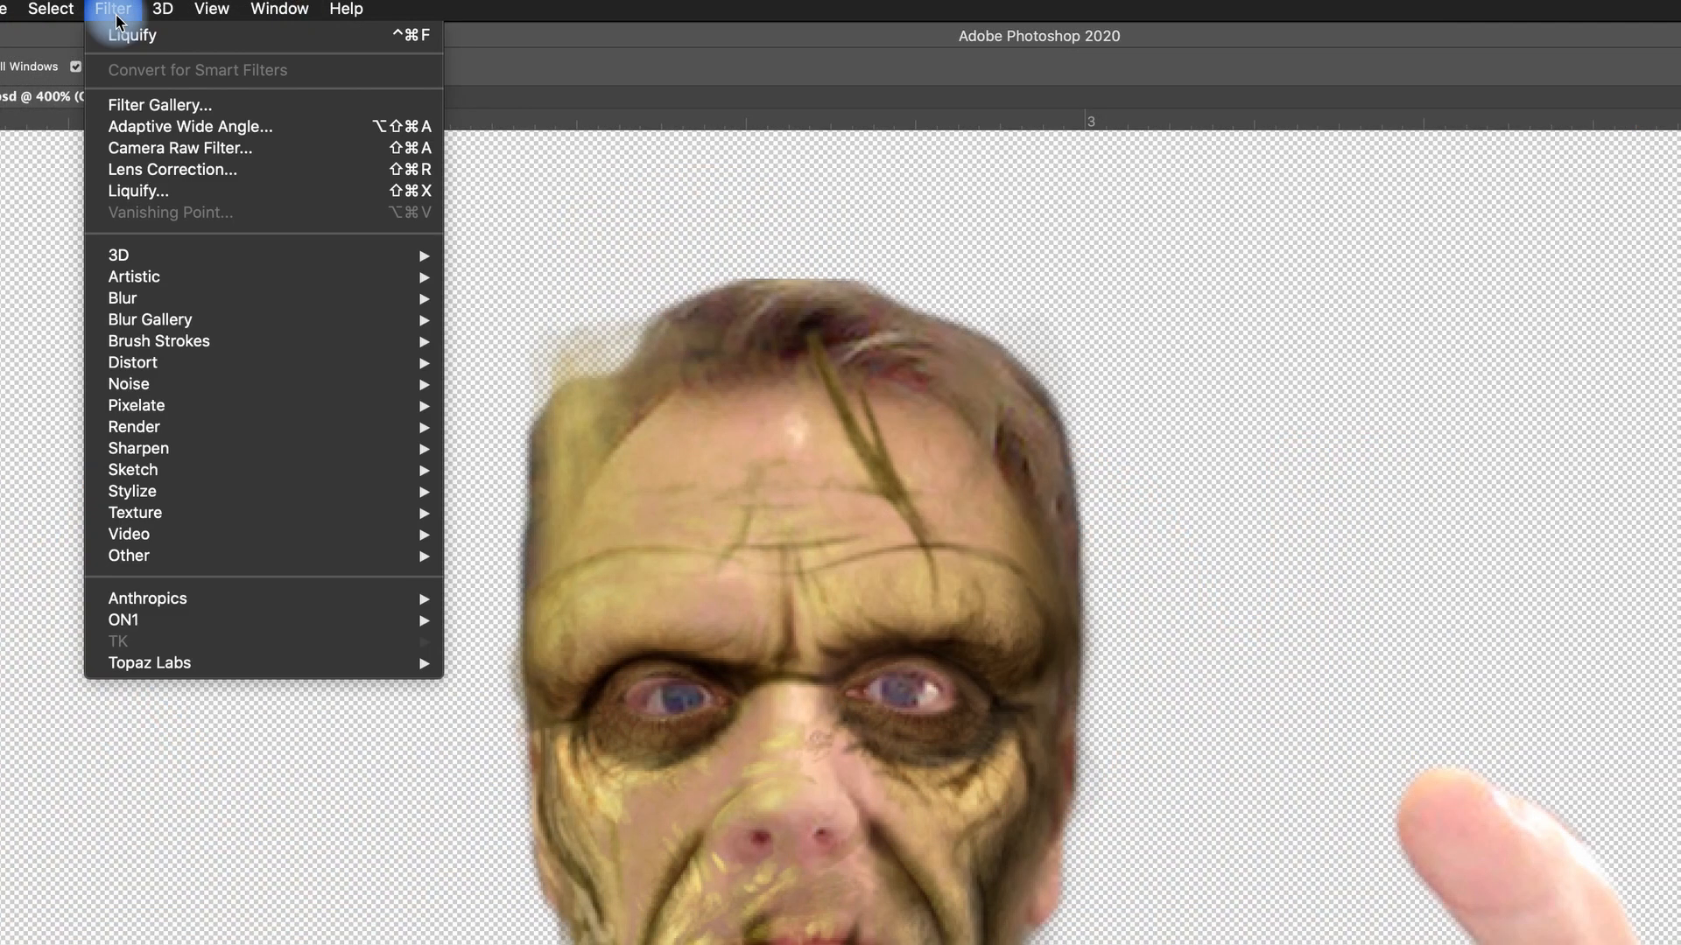
click(135, 191)
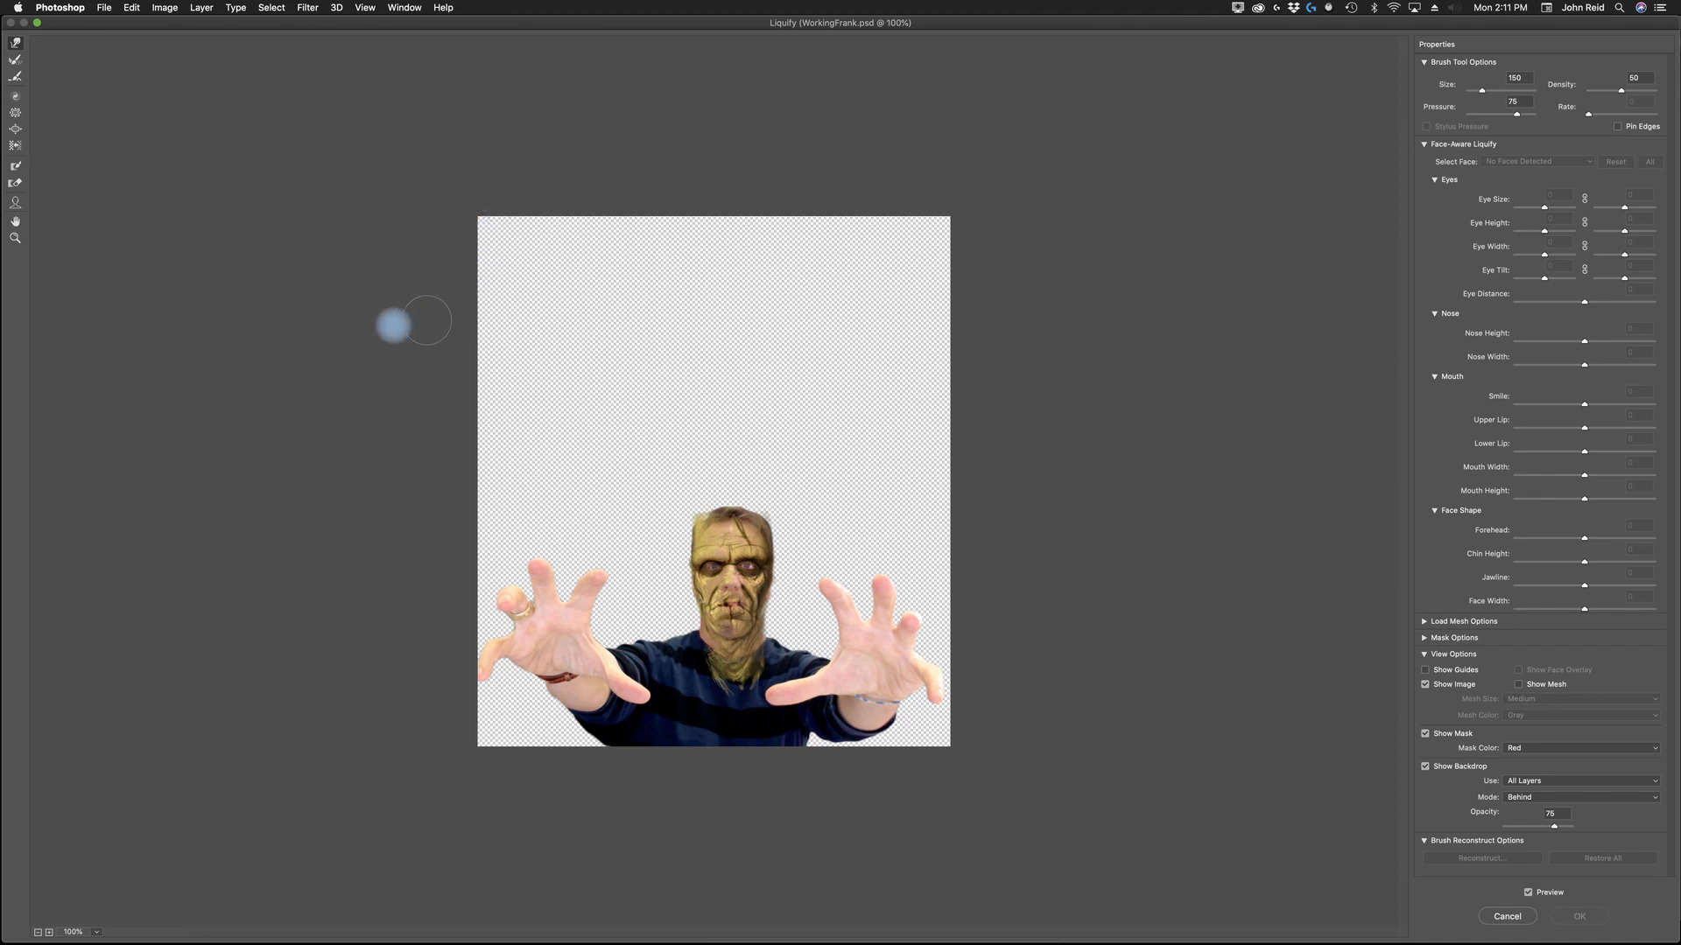
click(15, 239)
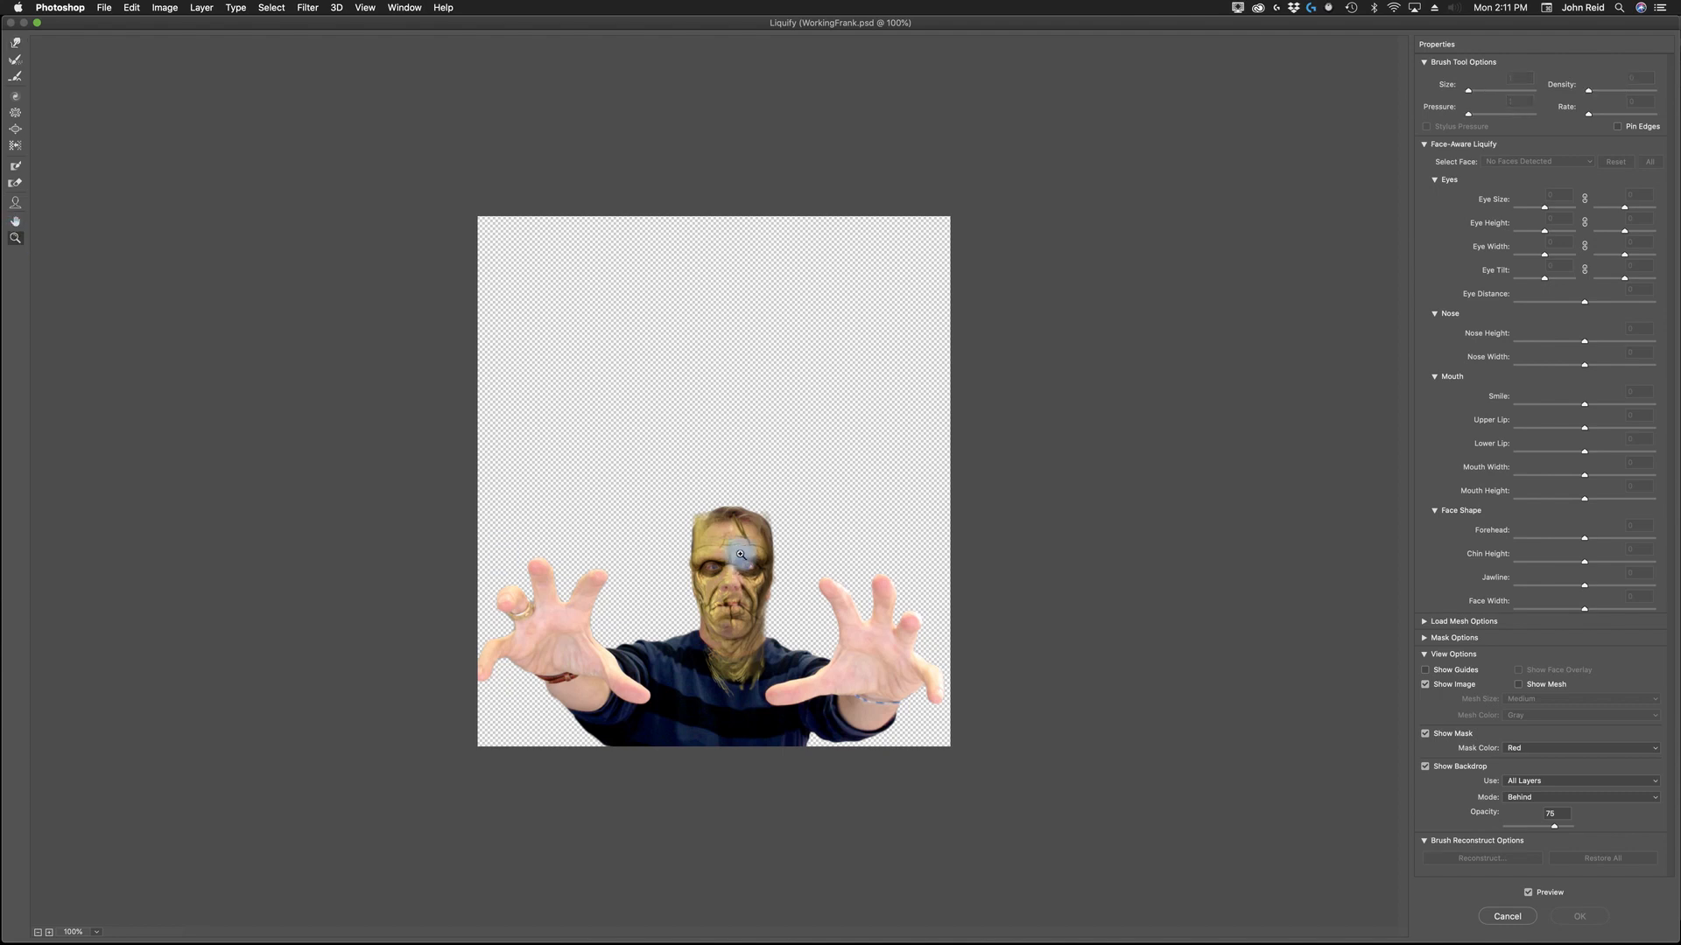
click(734, 570)
click(753, 590)
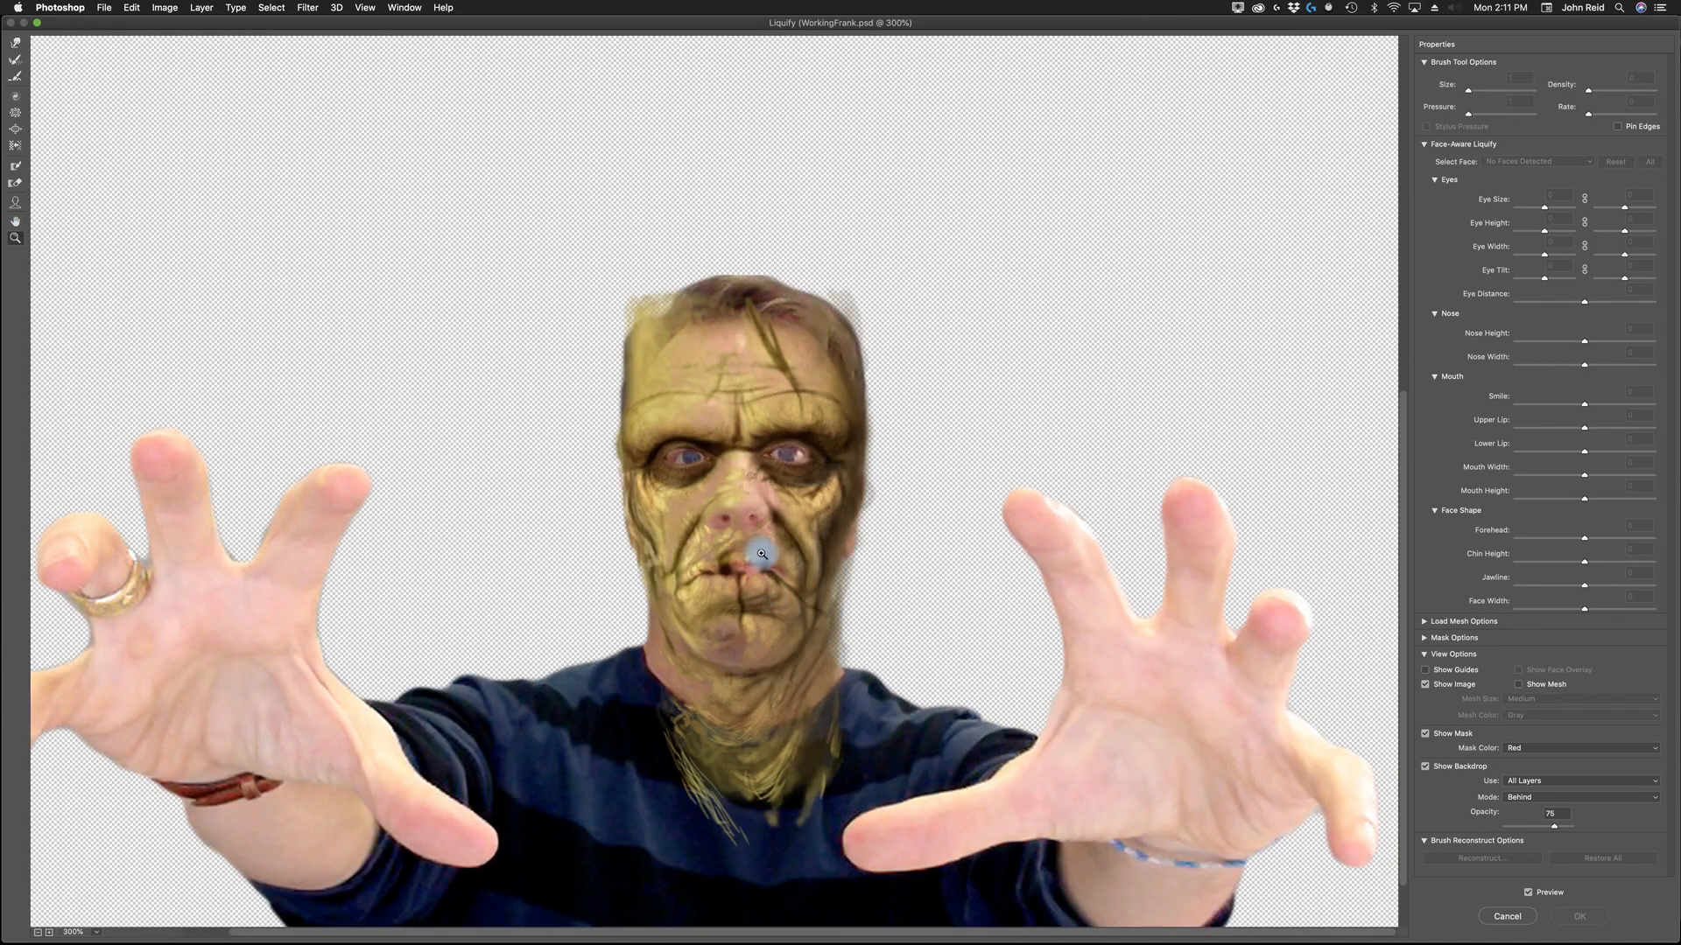
click(751, 565)
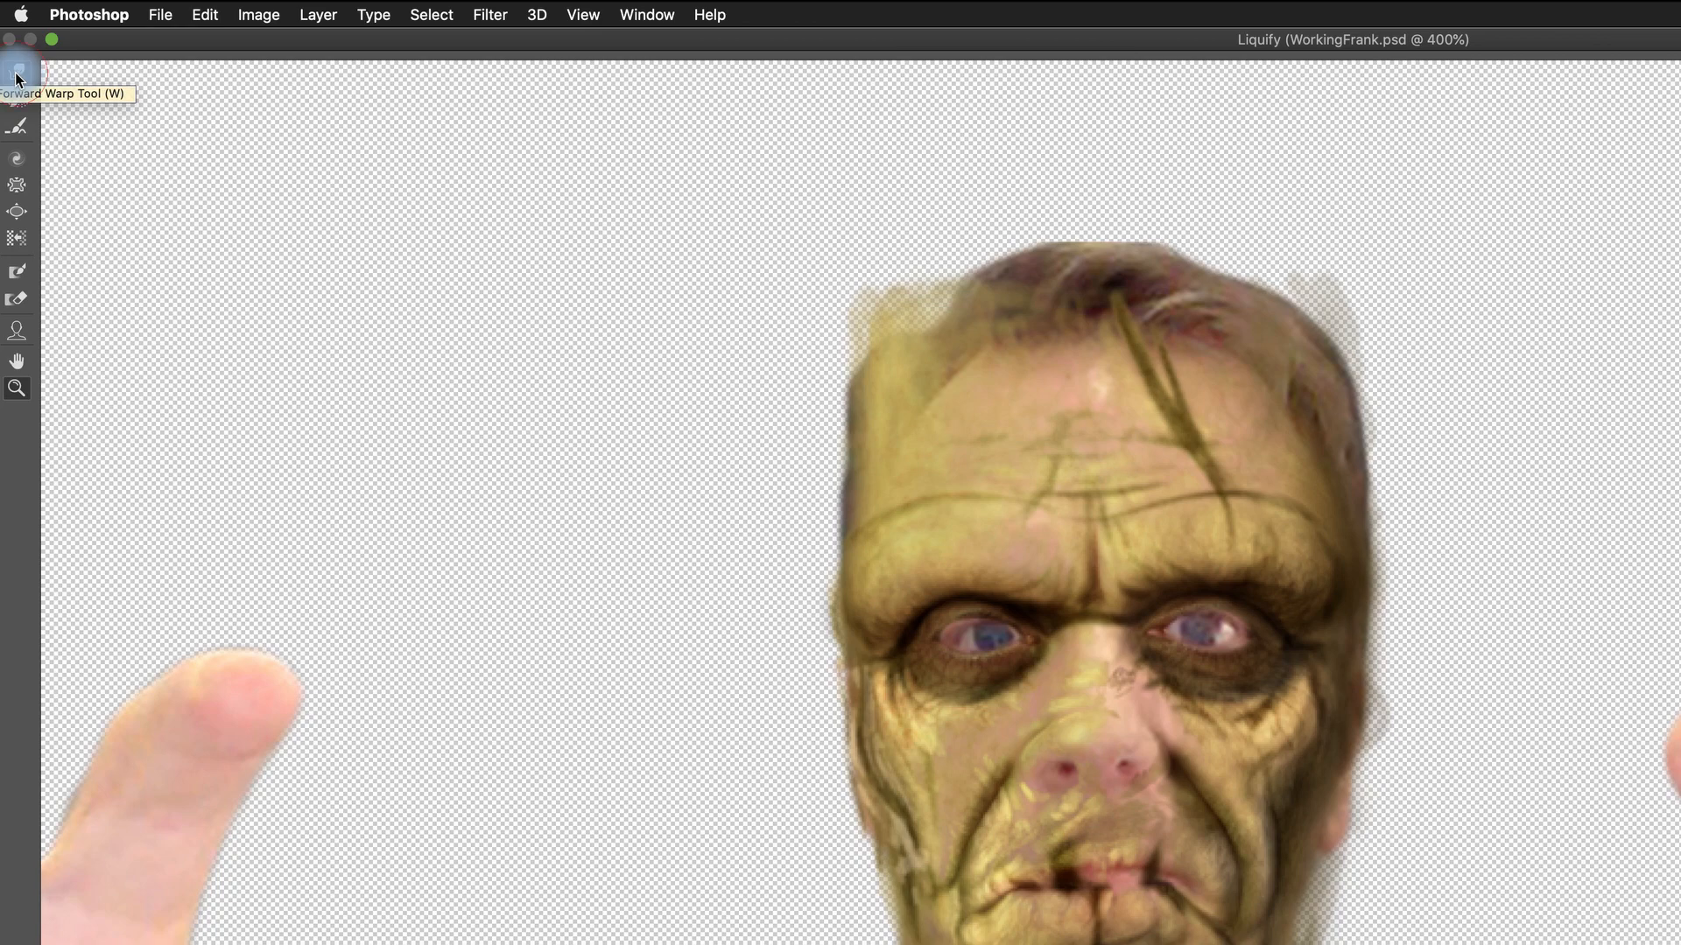
click(17, 73)
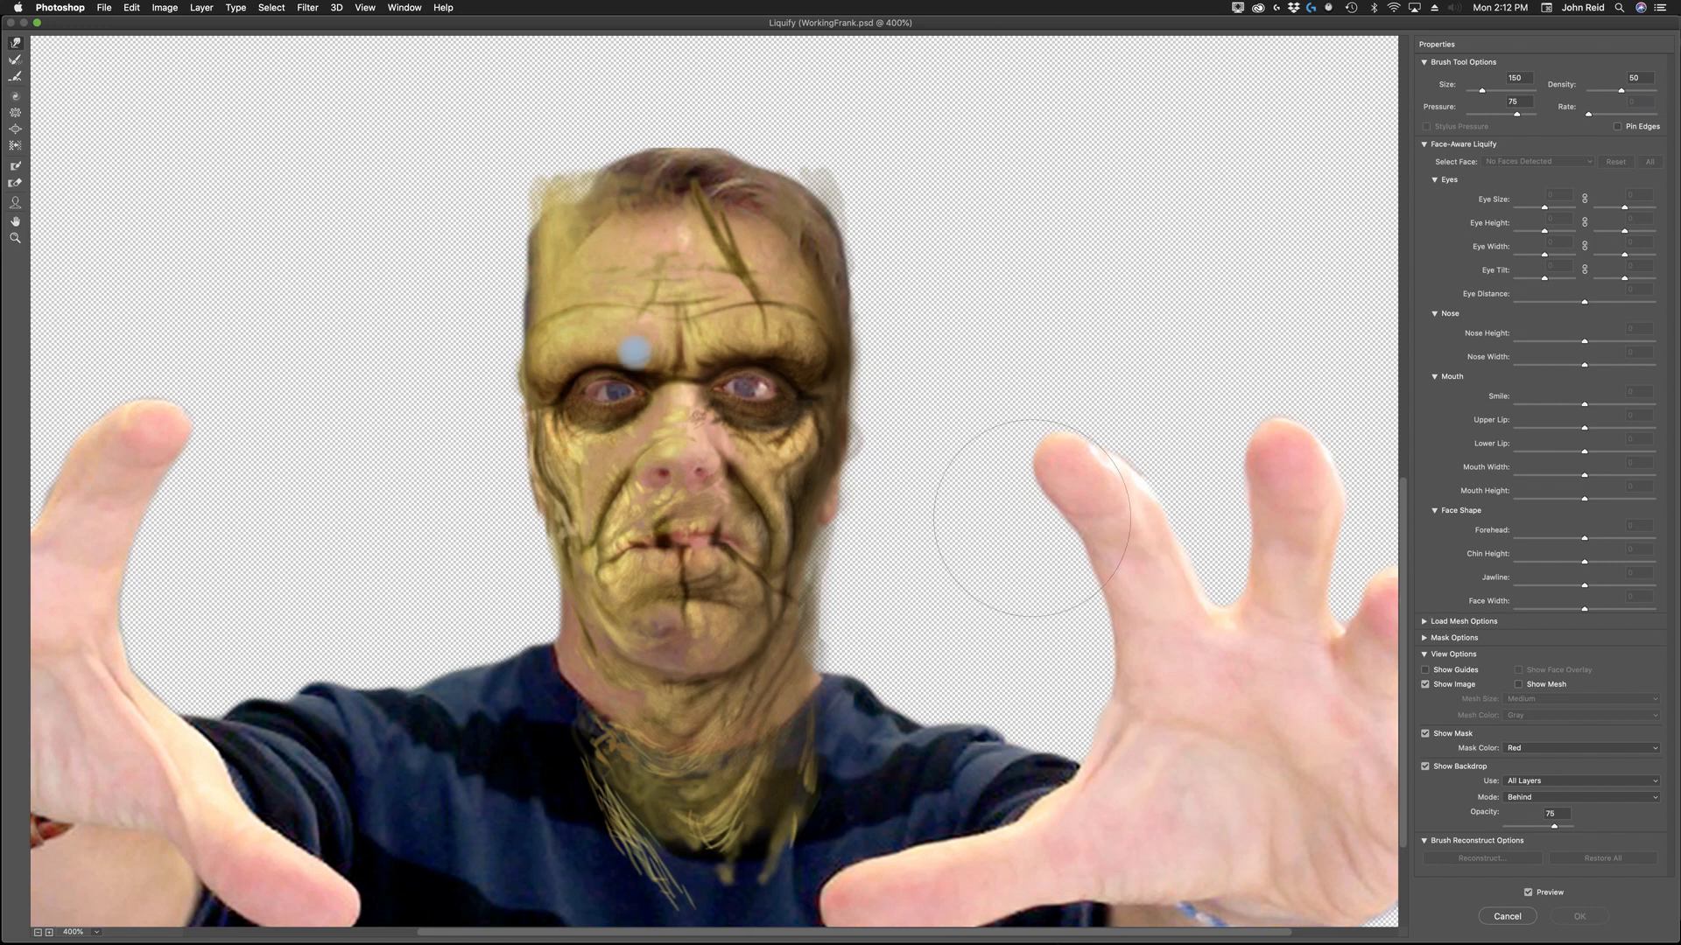
Warp the skin texture around both eyes with Forward Warp to fit the man's eyes, and apply the Liquify filter.
click(578, 366)
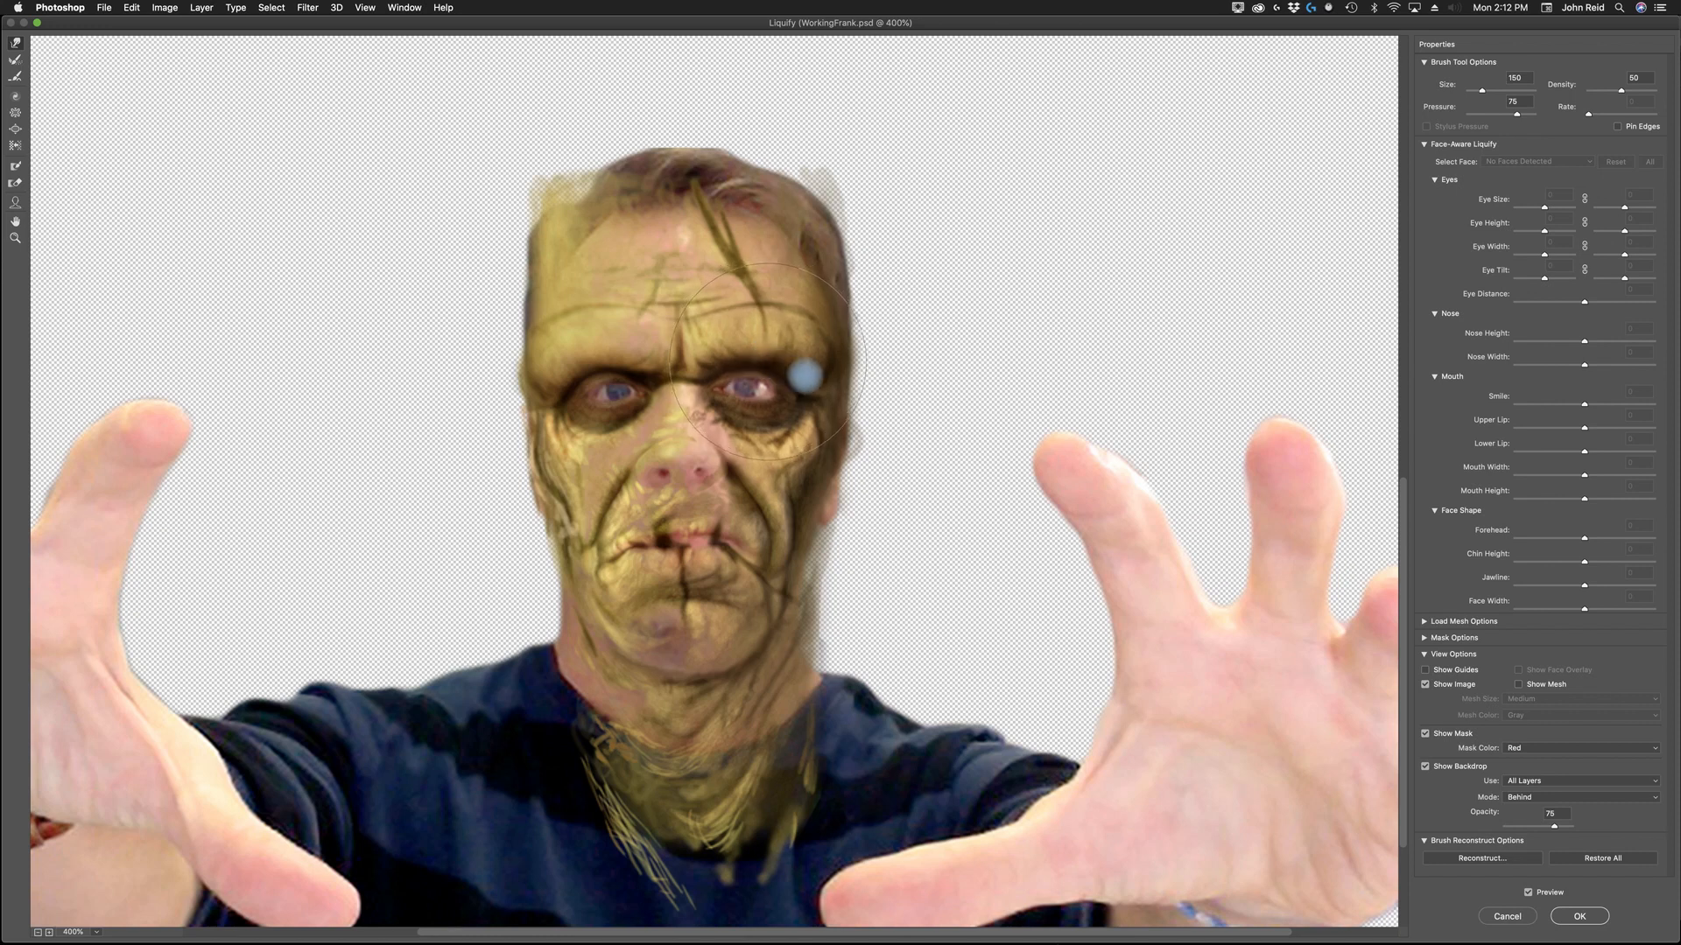
mouse_move(798, 378)
mouse_down()
mouse_move(775, 449)
mouse_move(765, 434)
mouse_up()
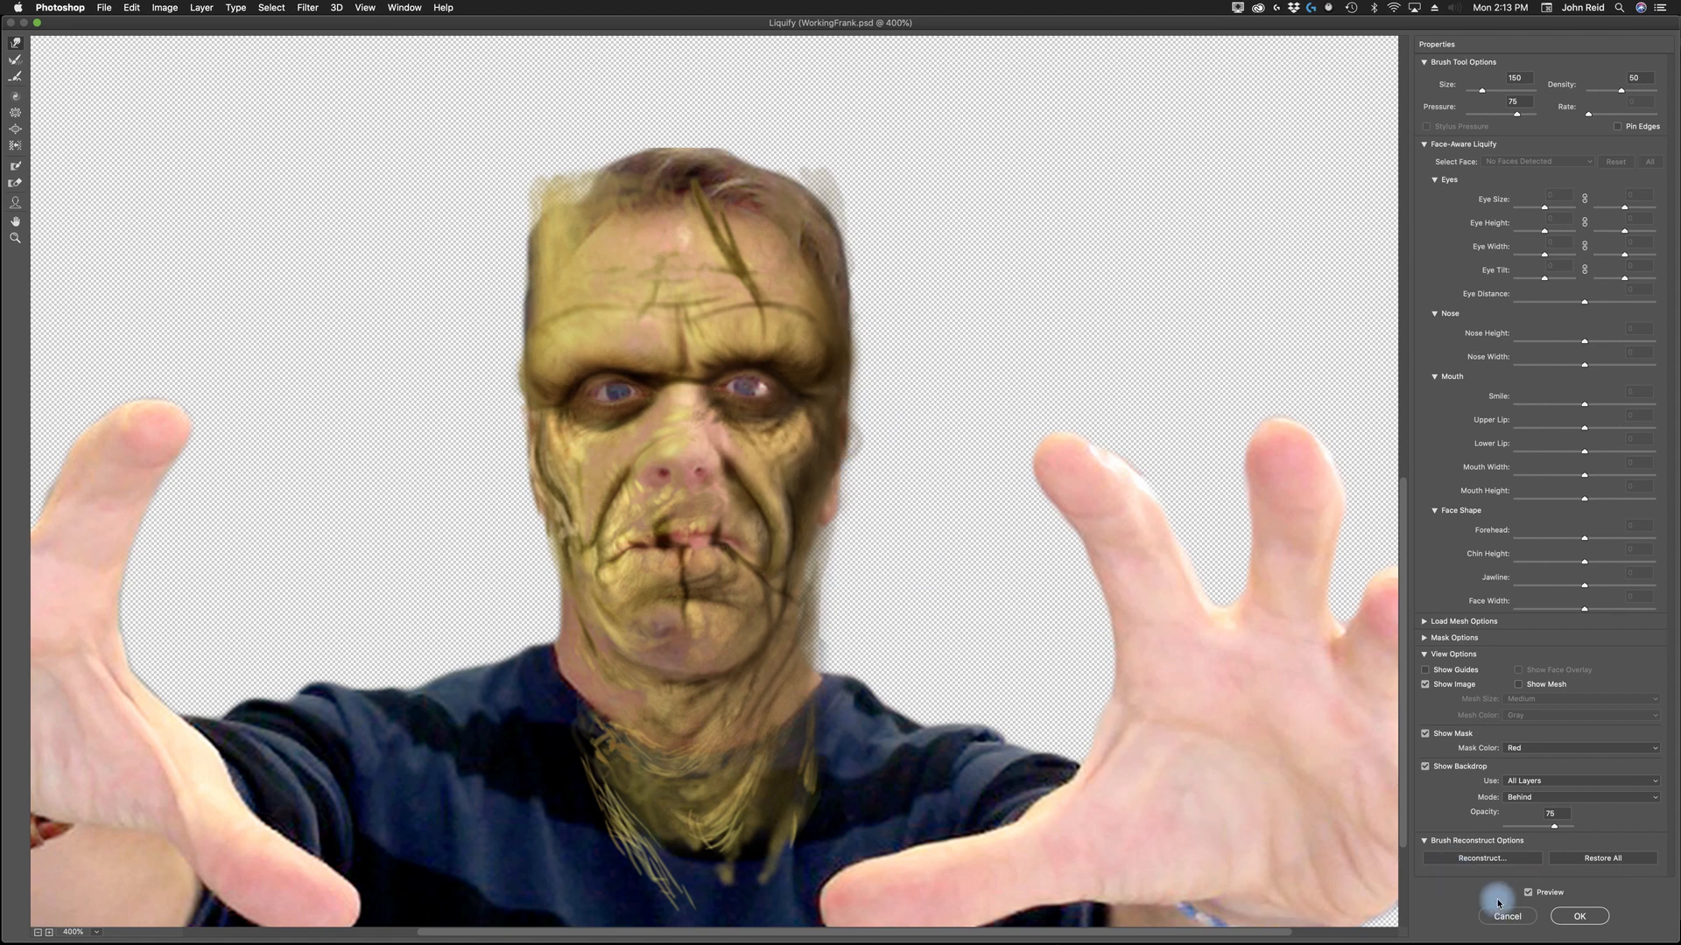
click(1574, 919)
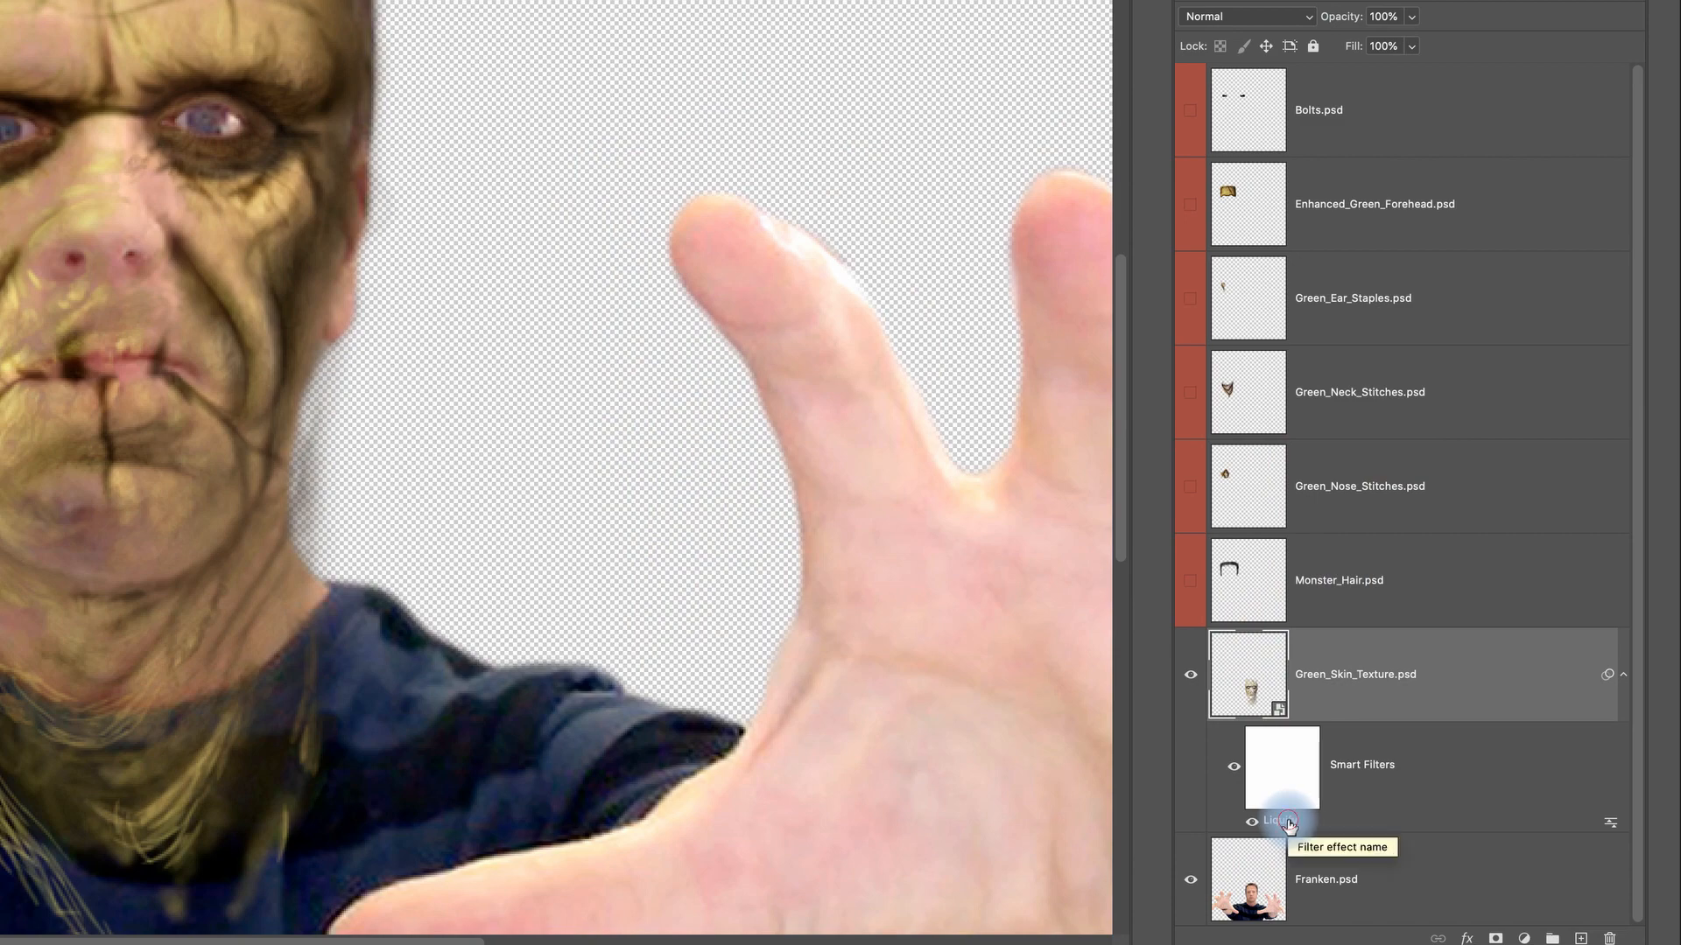
Reopen the Liquify smart filter on the skin texture, refine the Forward Warp around the eyes, and apply the changes.
double_click(1283, 823)
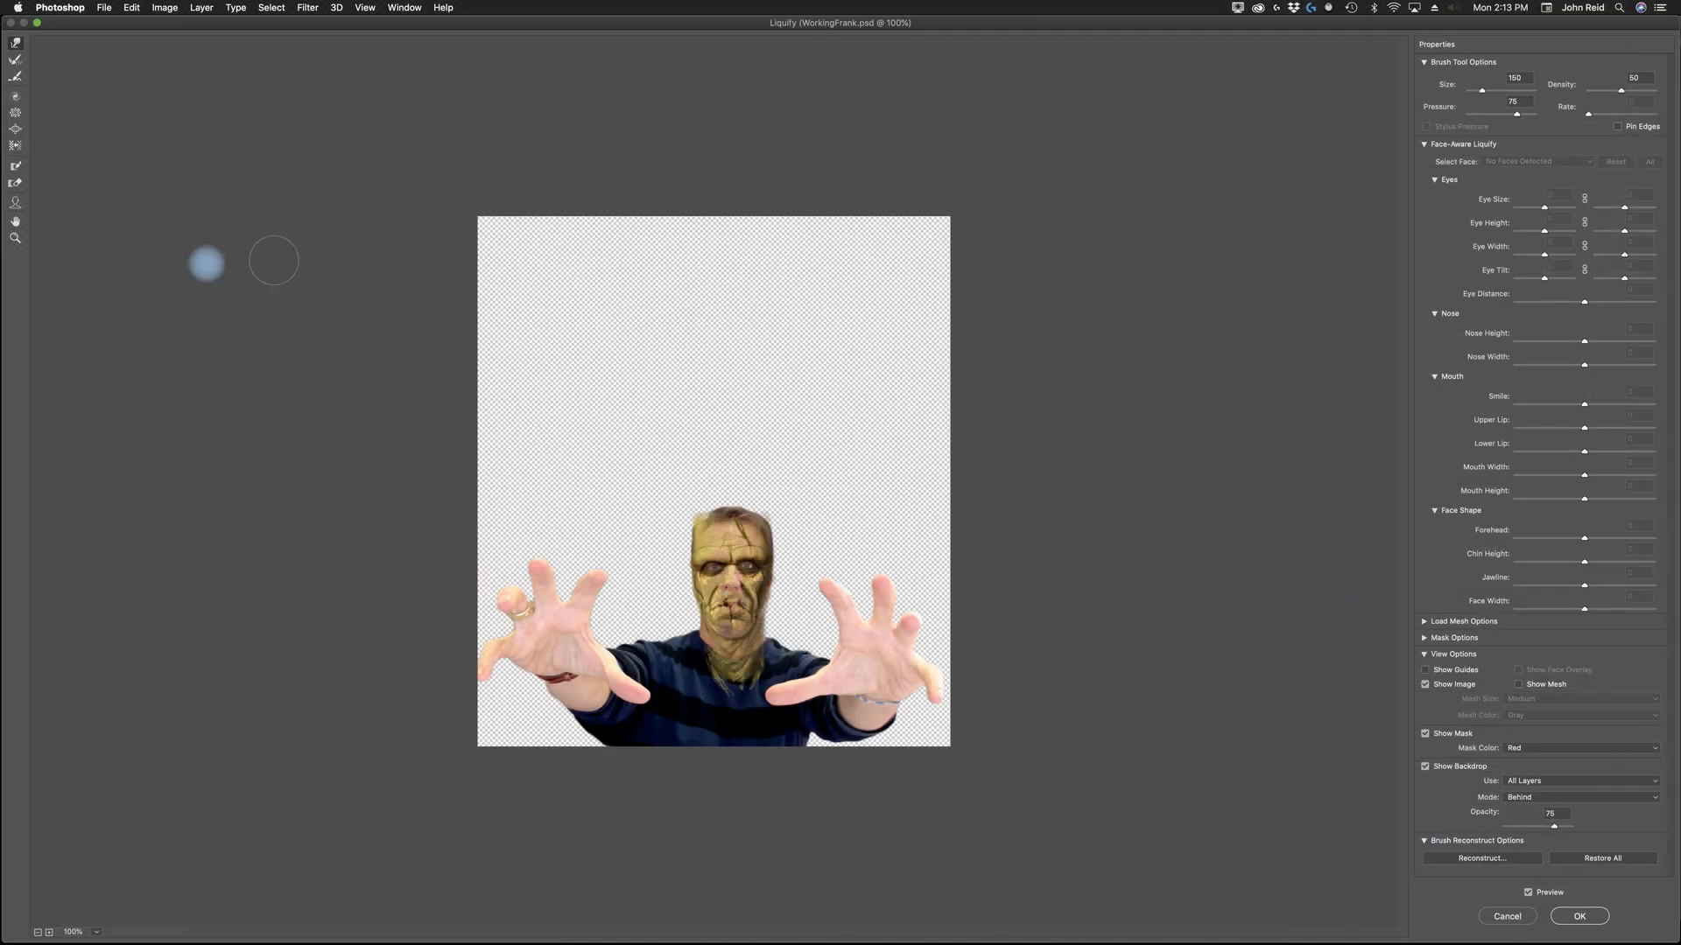
click(14, 238)
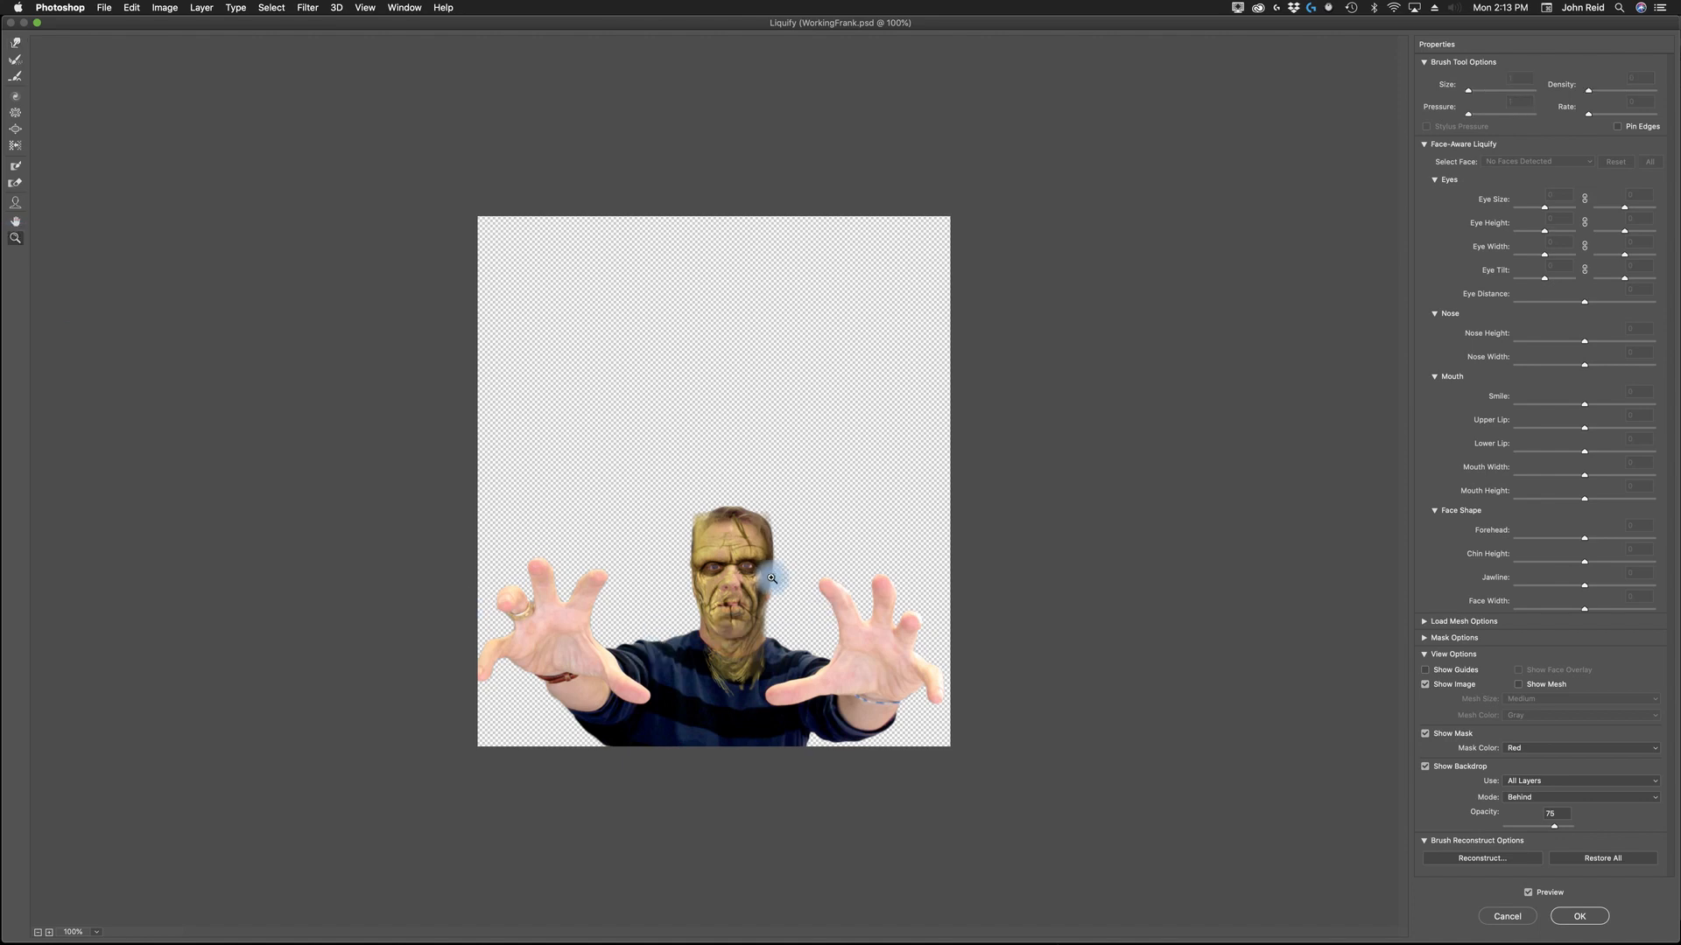
drag(725, 569, 735, 605)
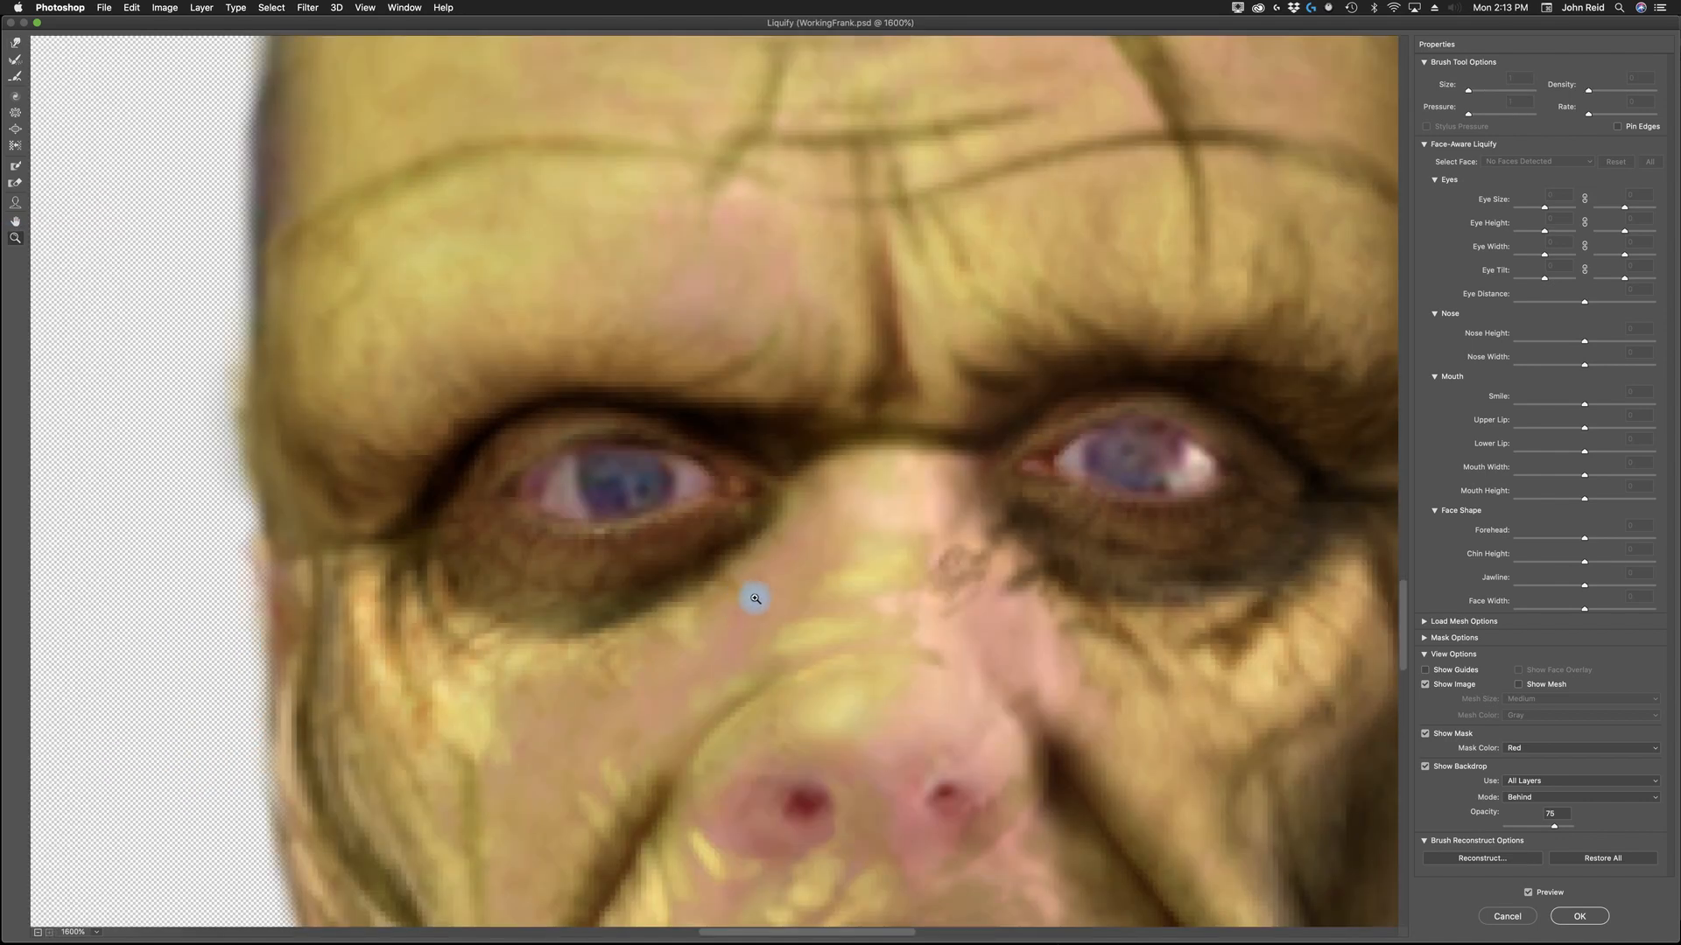
alt+click(861, 572)
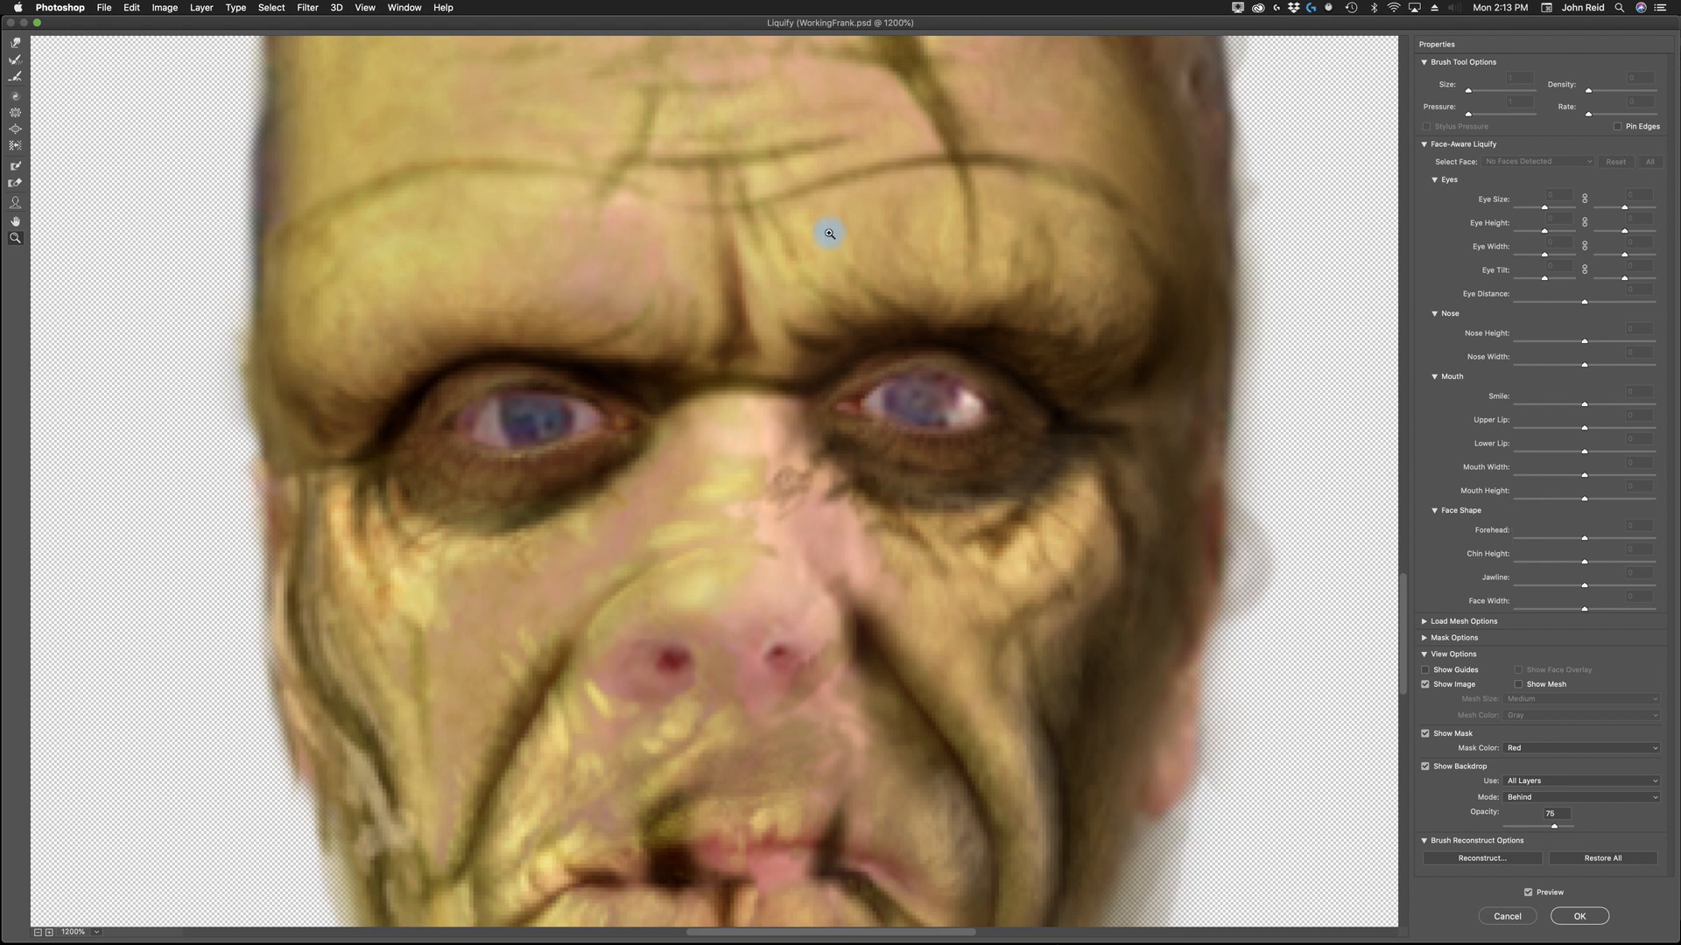
click(18, 45)
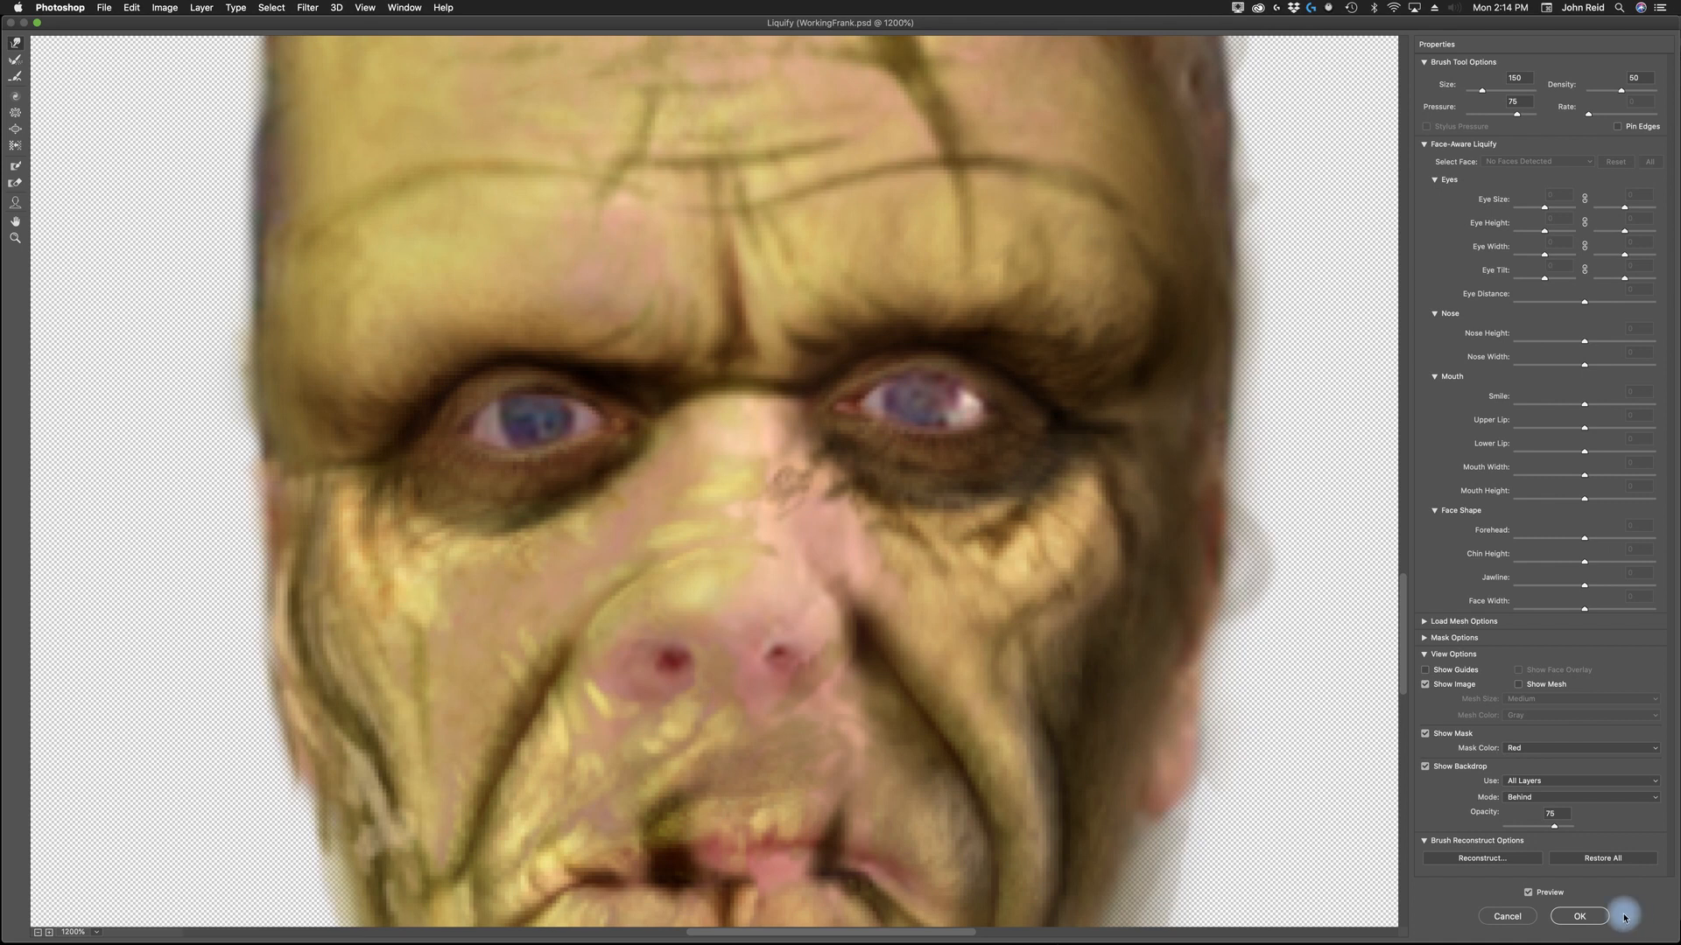
click(1582, 916)
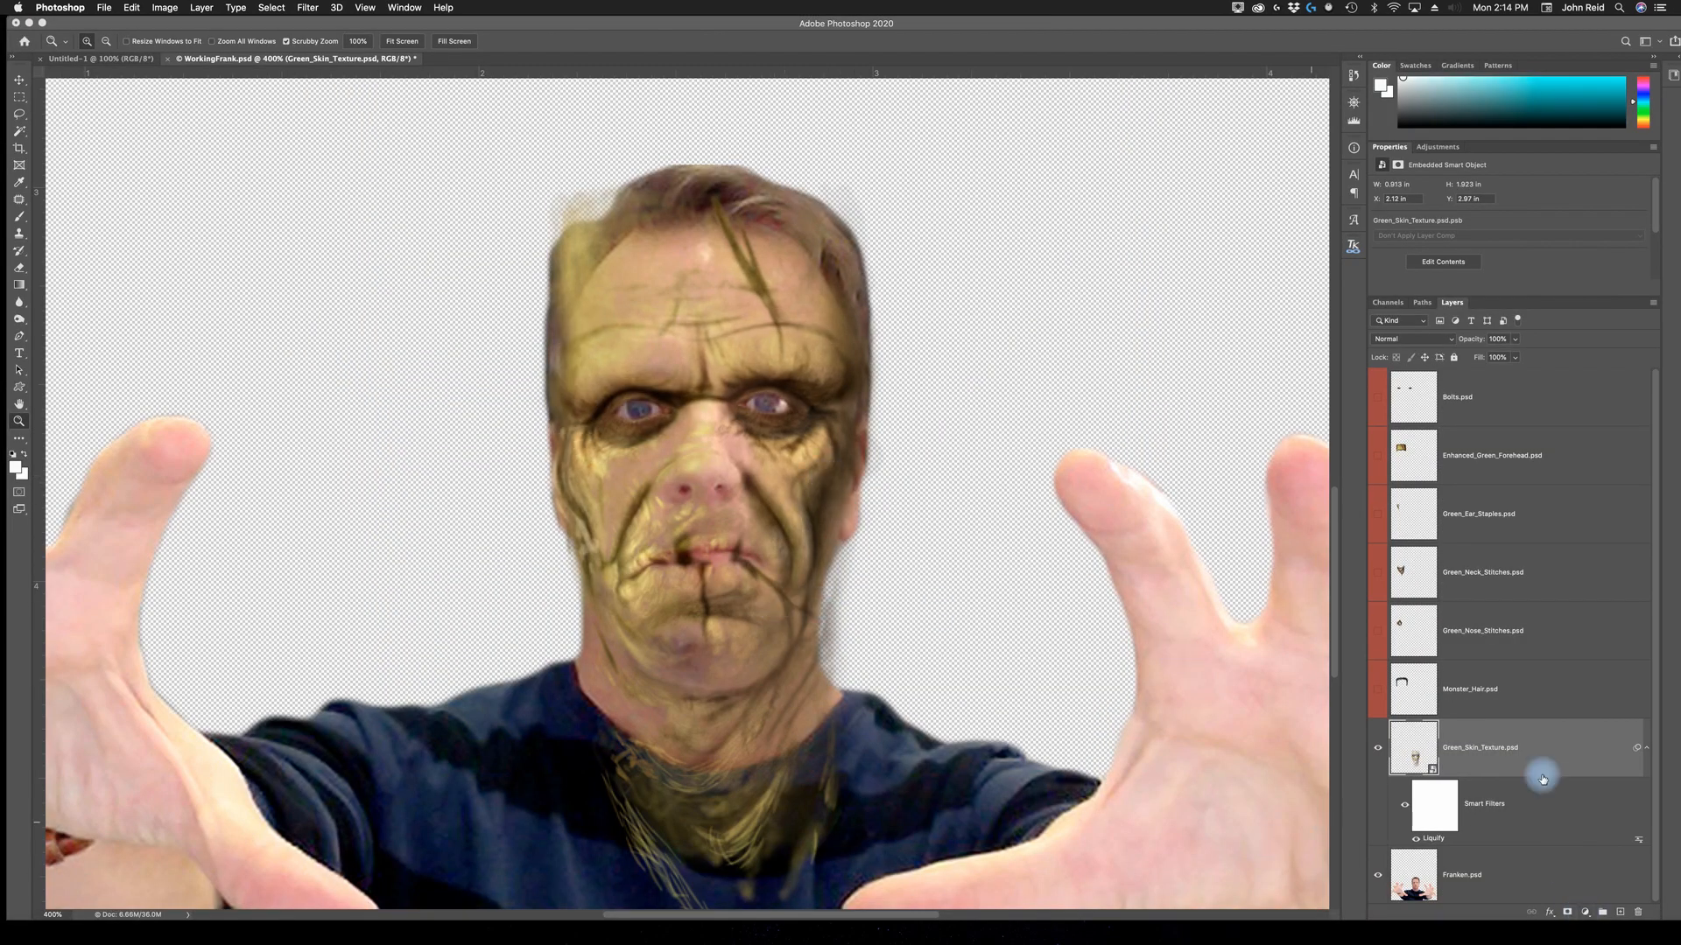
Place the Green_Nose_Stitches.psd layer directly above Green_Skin_Texture.psd in the layer stack and make it visible.
click(1611, 935)
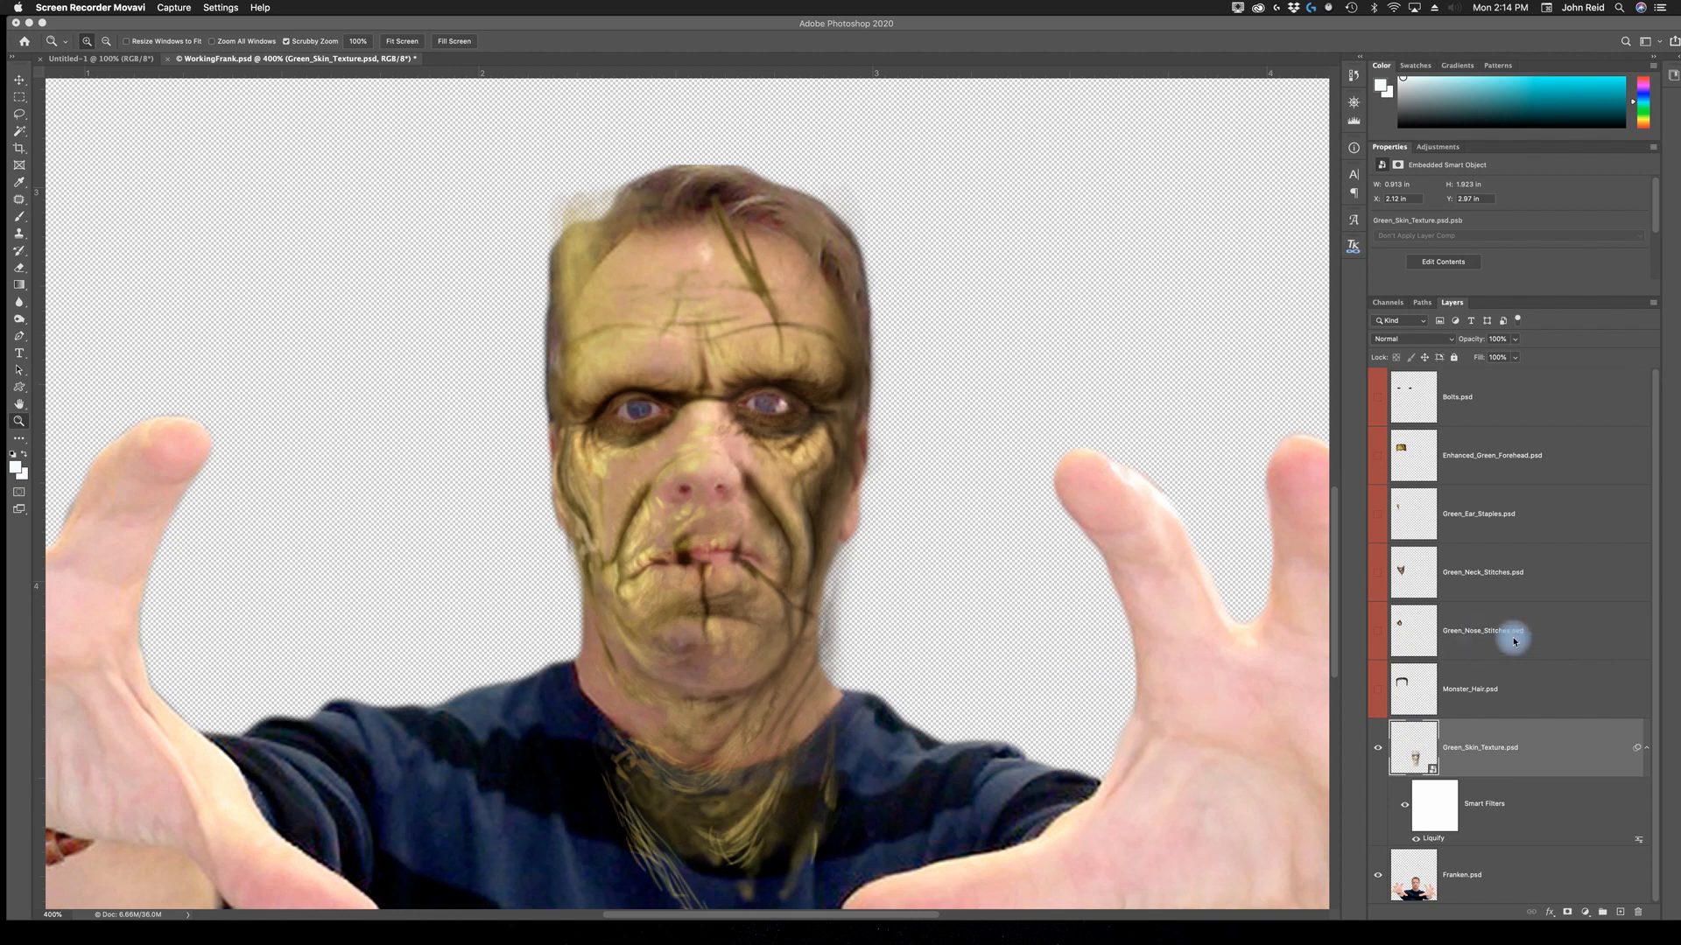
drag(1489, 630, 1497, 723)
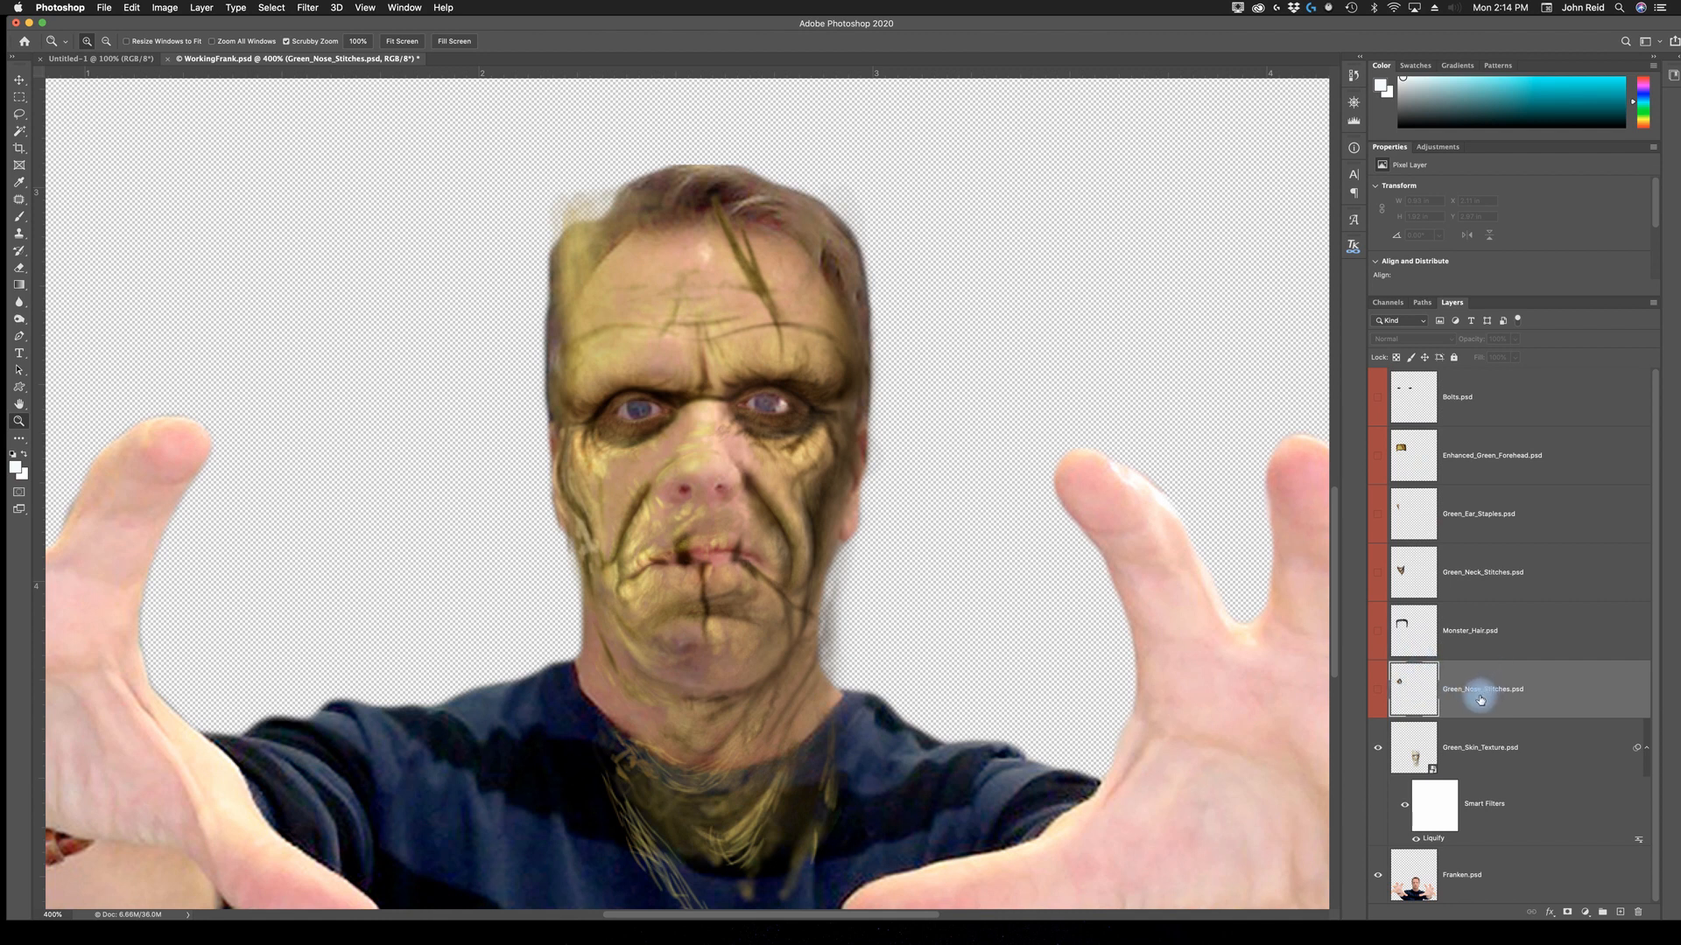
click(1380, 694)
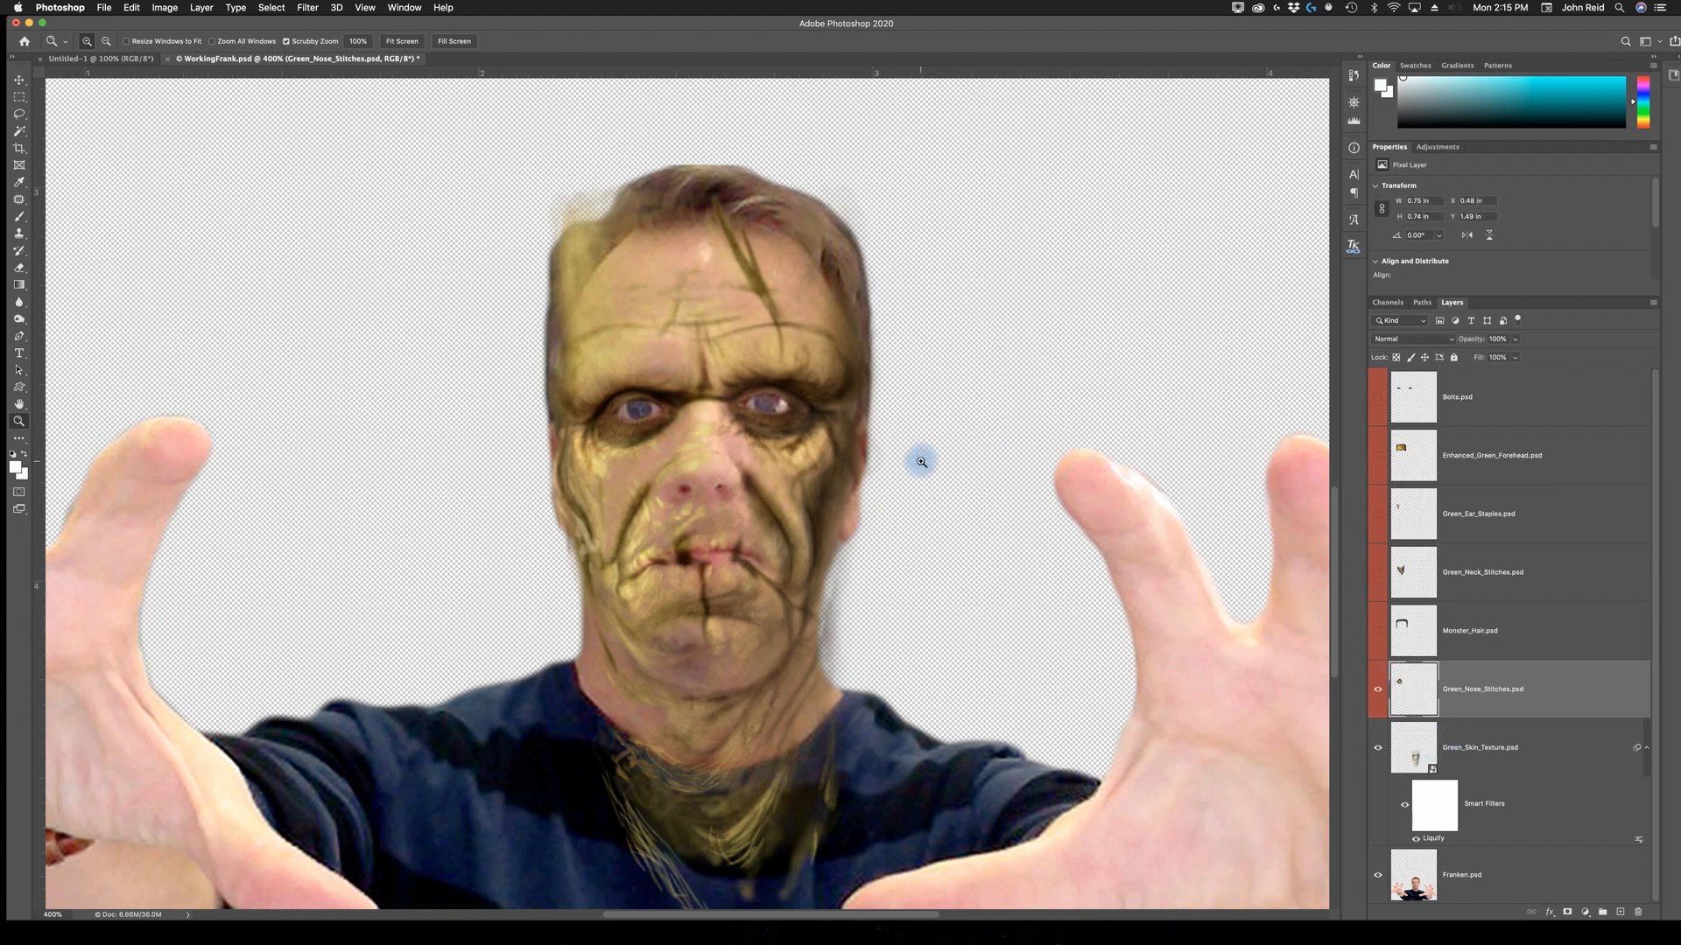
Move the nose stitches from the canvas's upper area onto the man's nose and cheeks.
key(alt)
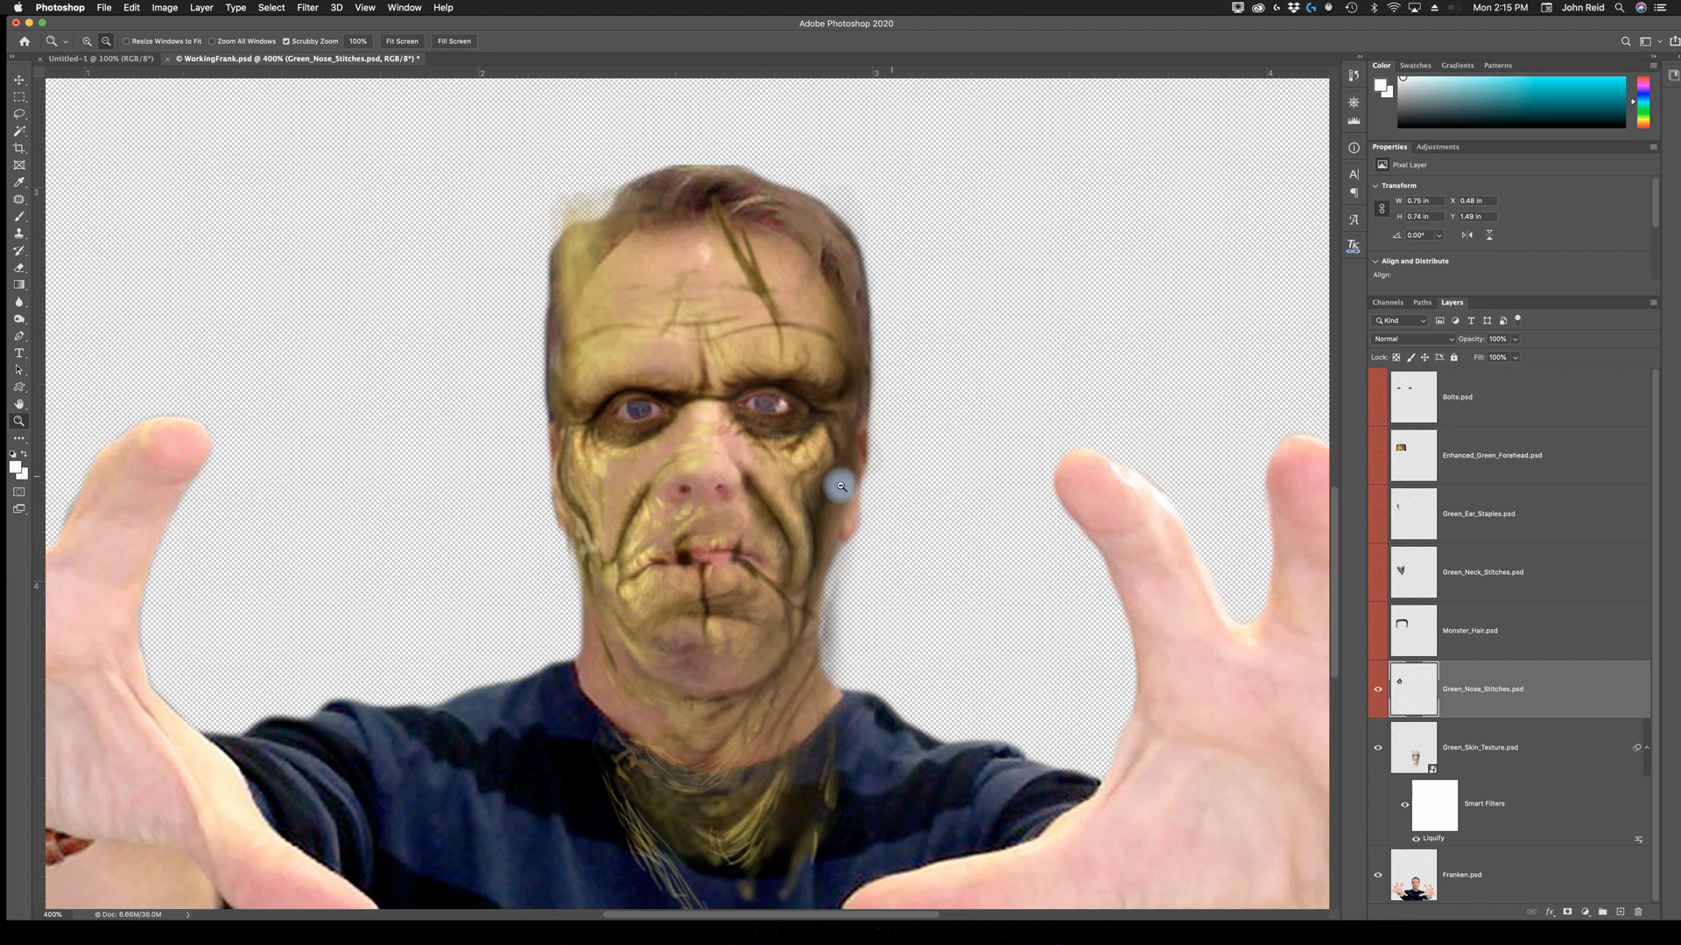
alt+click(699, 491)
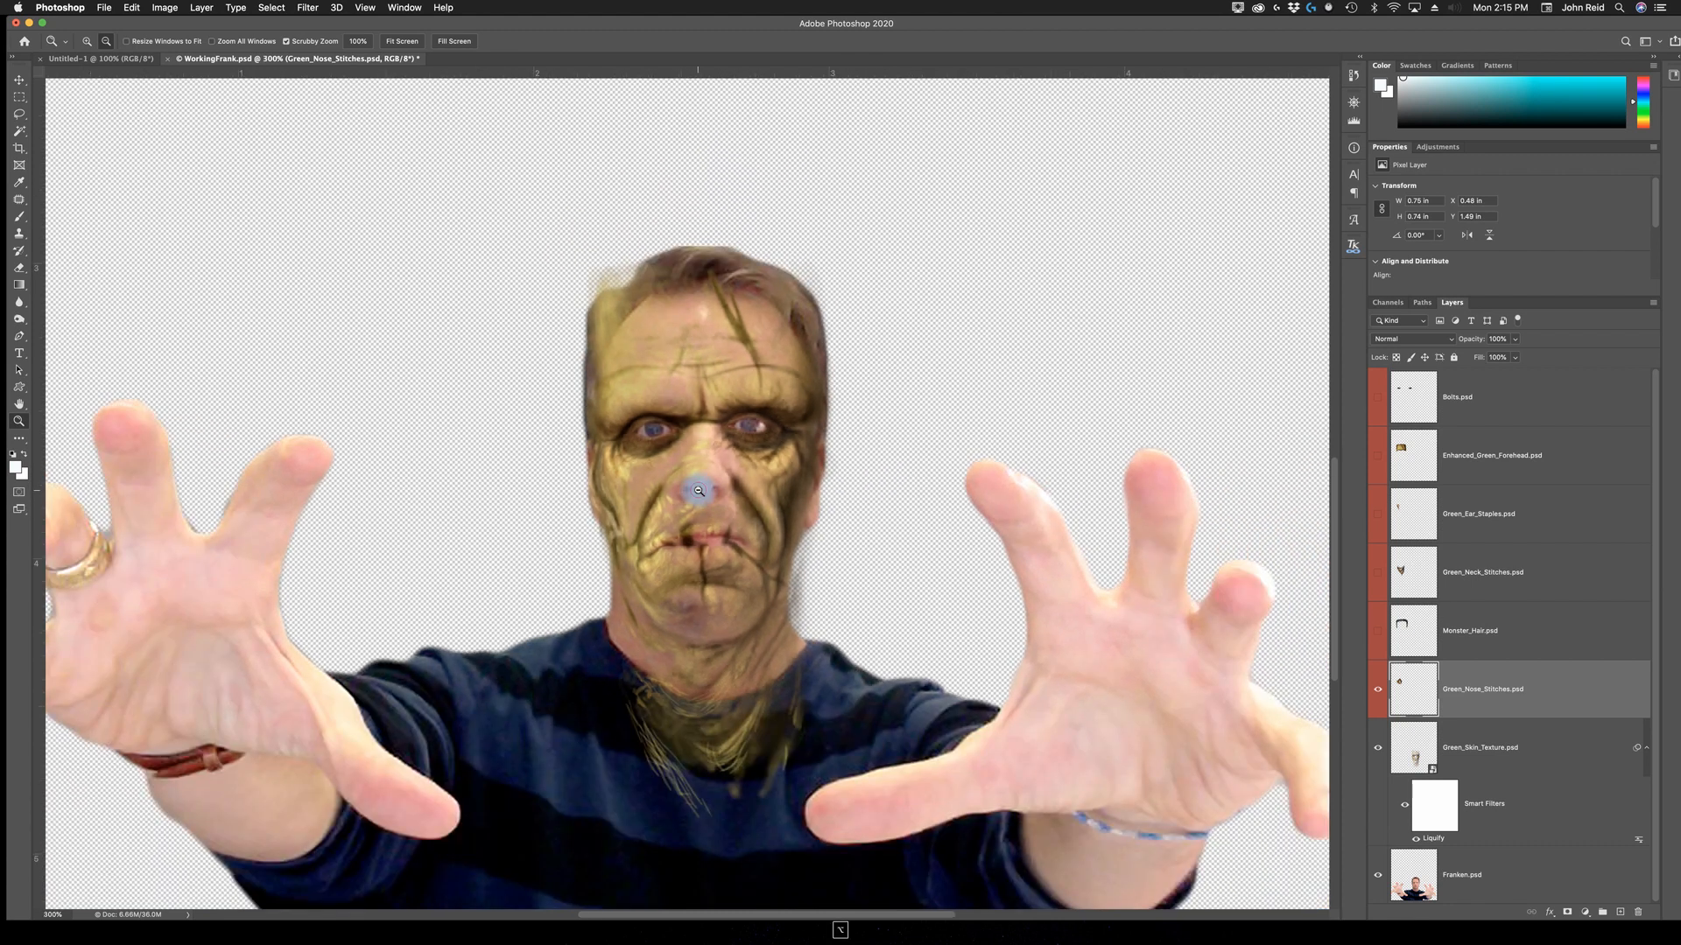
alt+click(698, 491)
click(19, 81)
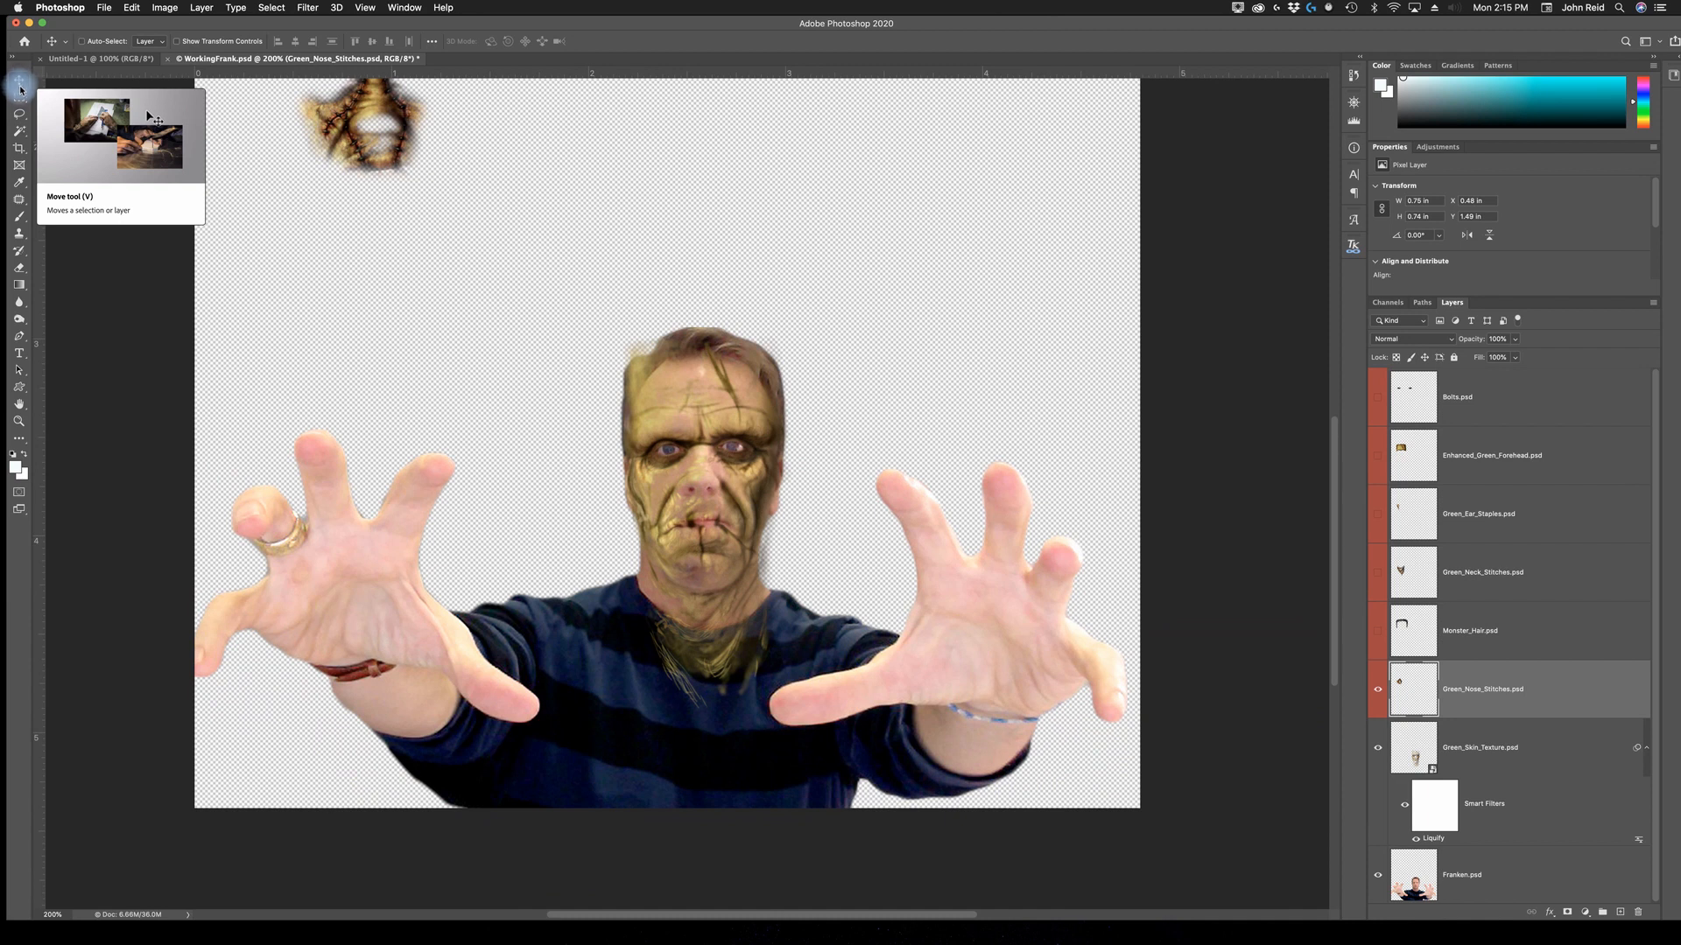
drag(384, 150, 742, 497)
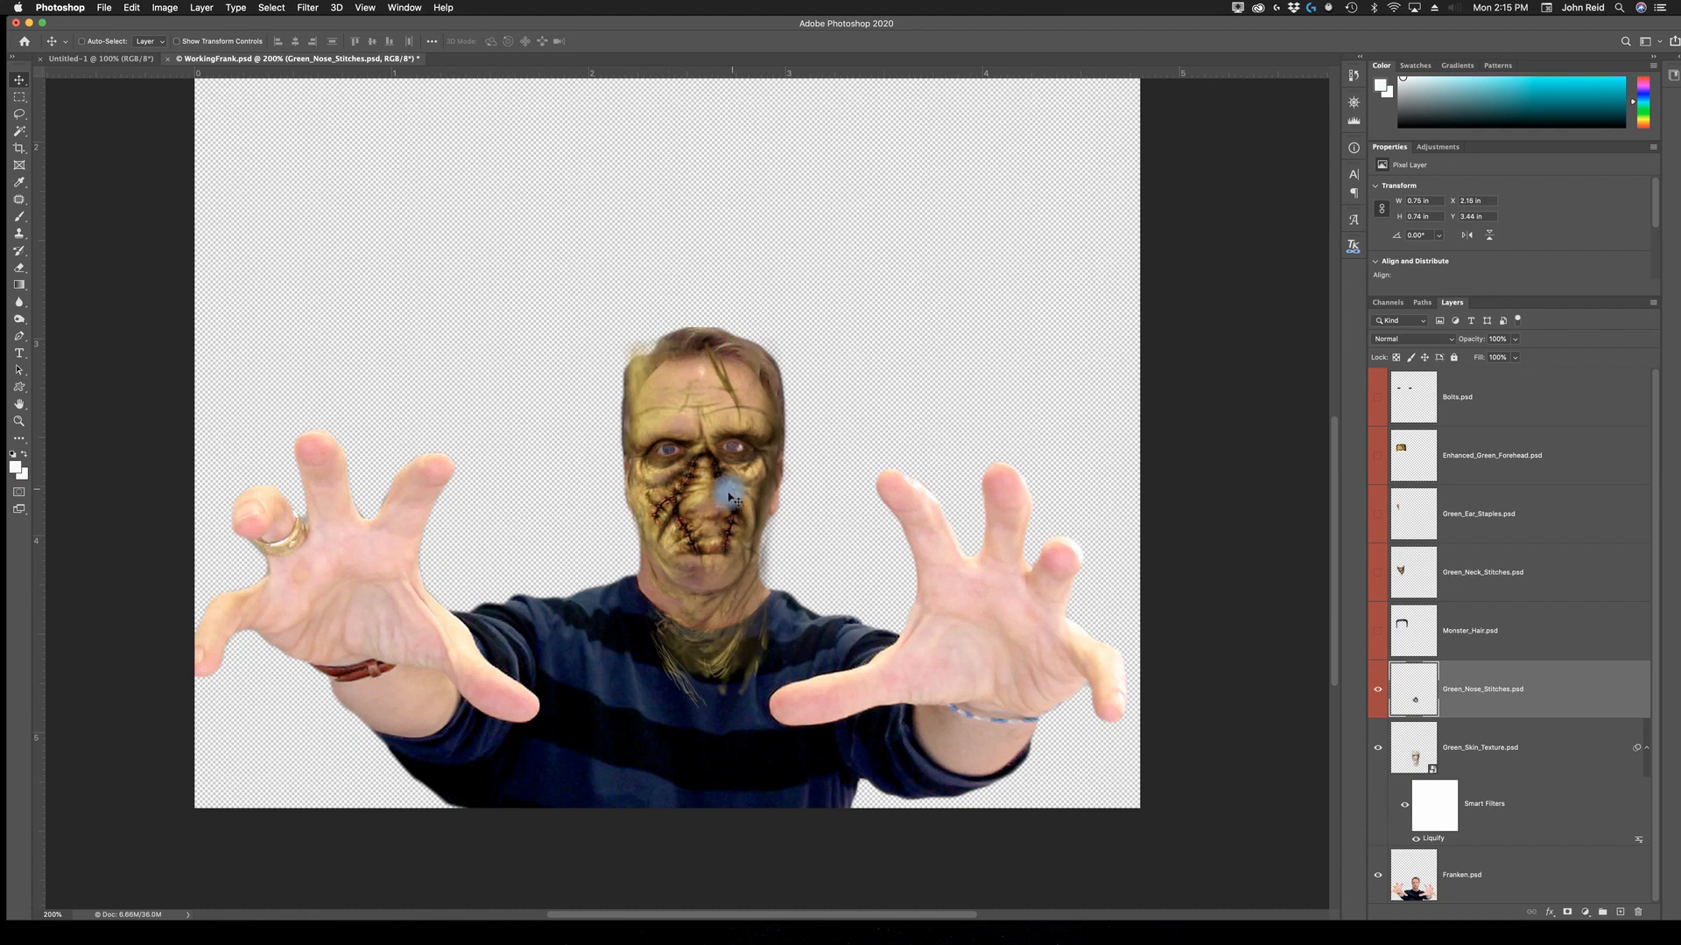
Scale the nose stitches to about 92% with Free Transform and shift them up along the nose.
key(z)
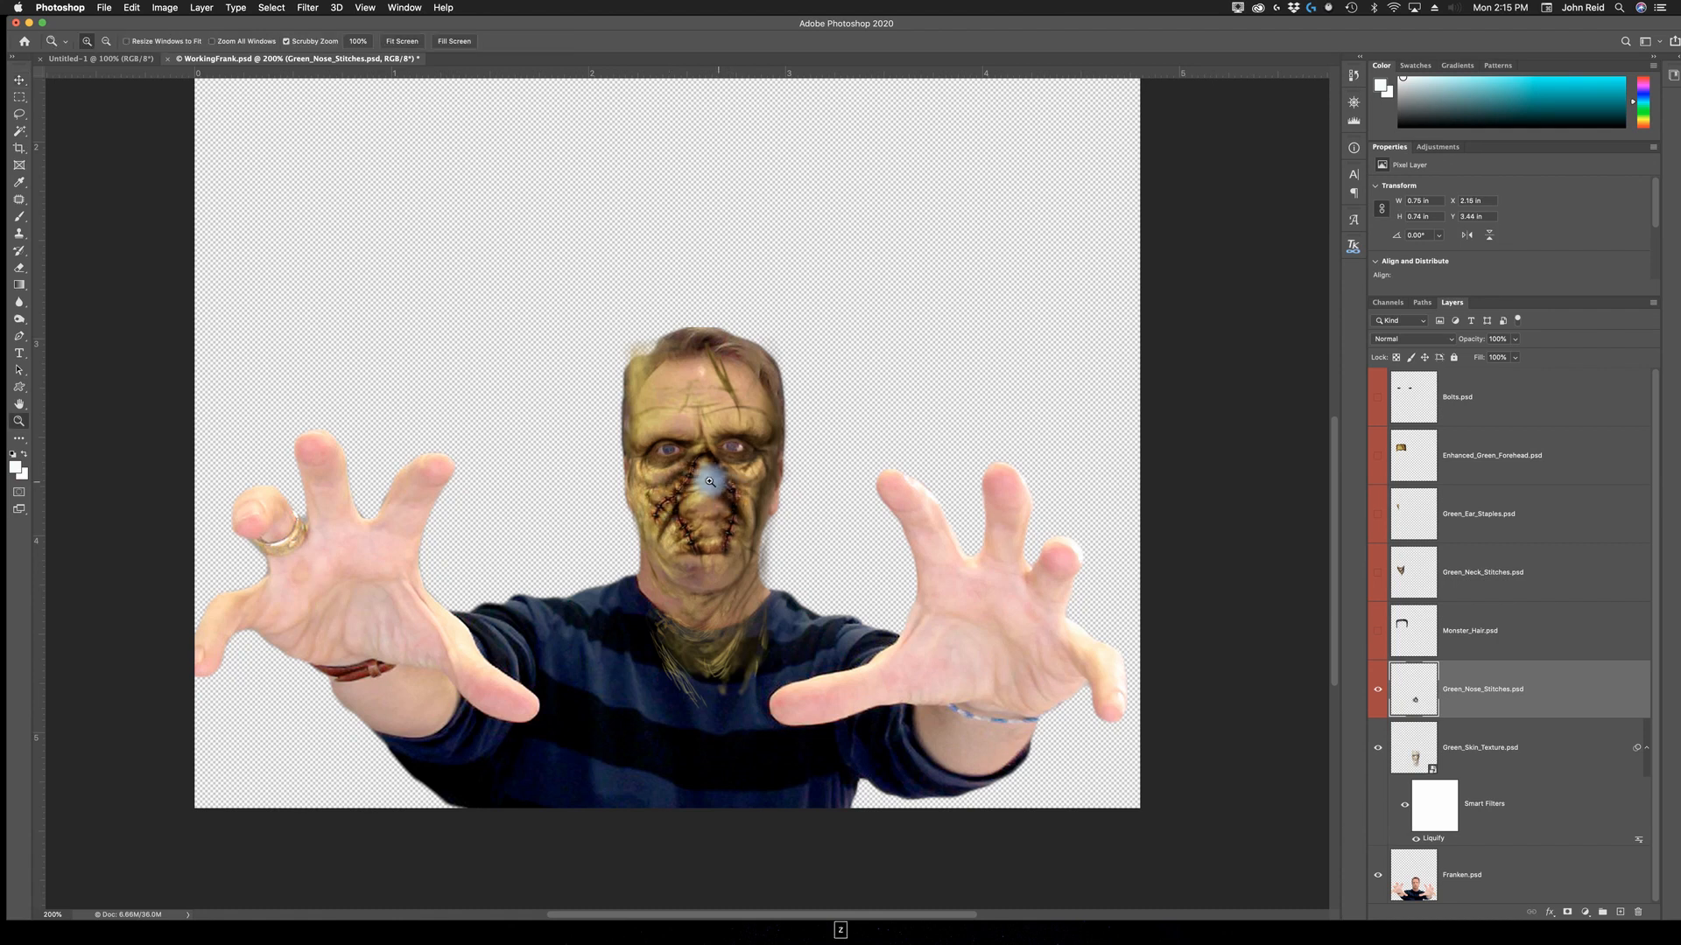
click(709, 482)
click(700, 467)
key(v)
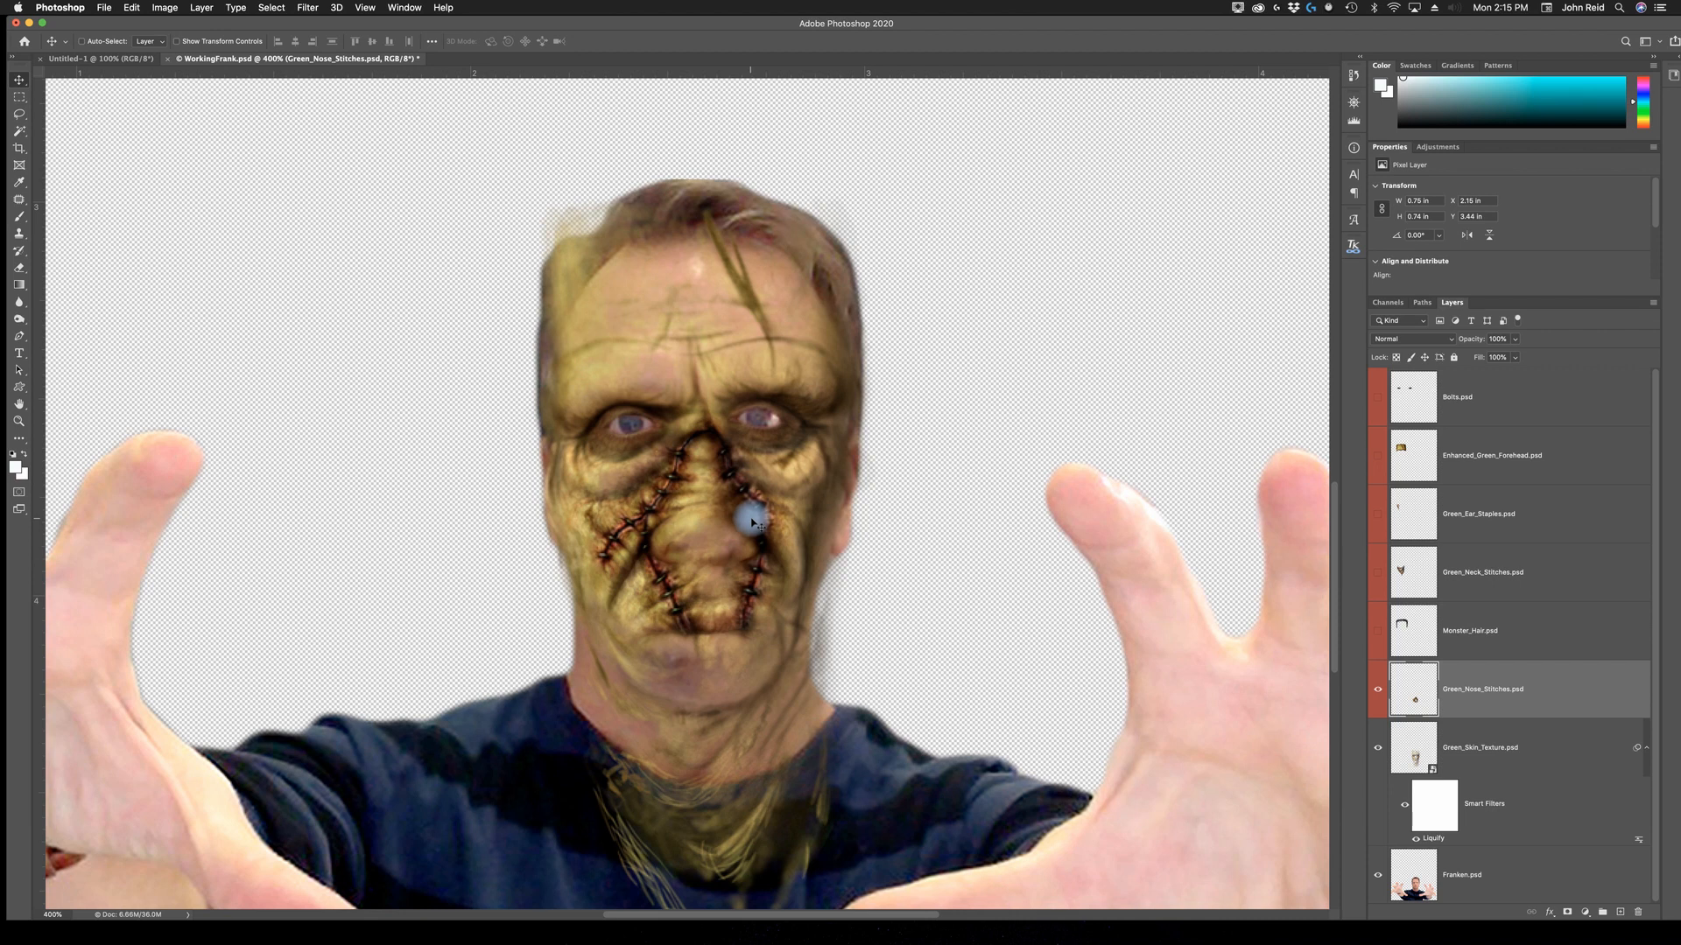
key(super)
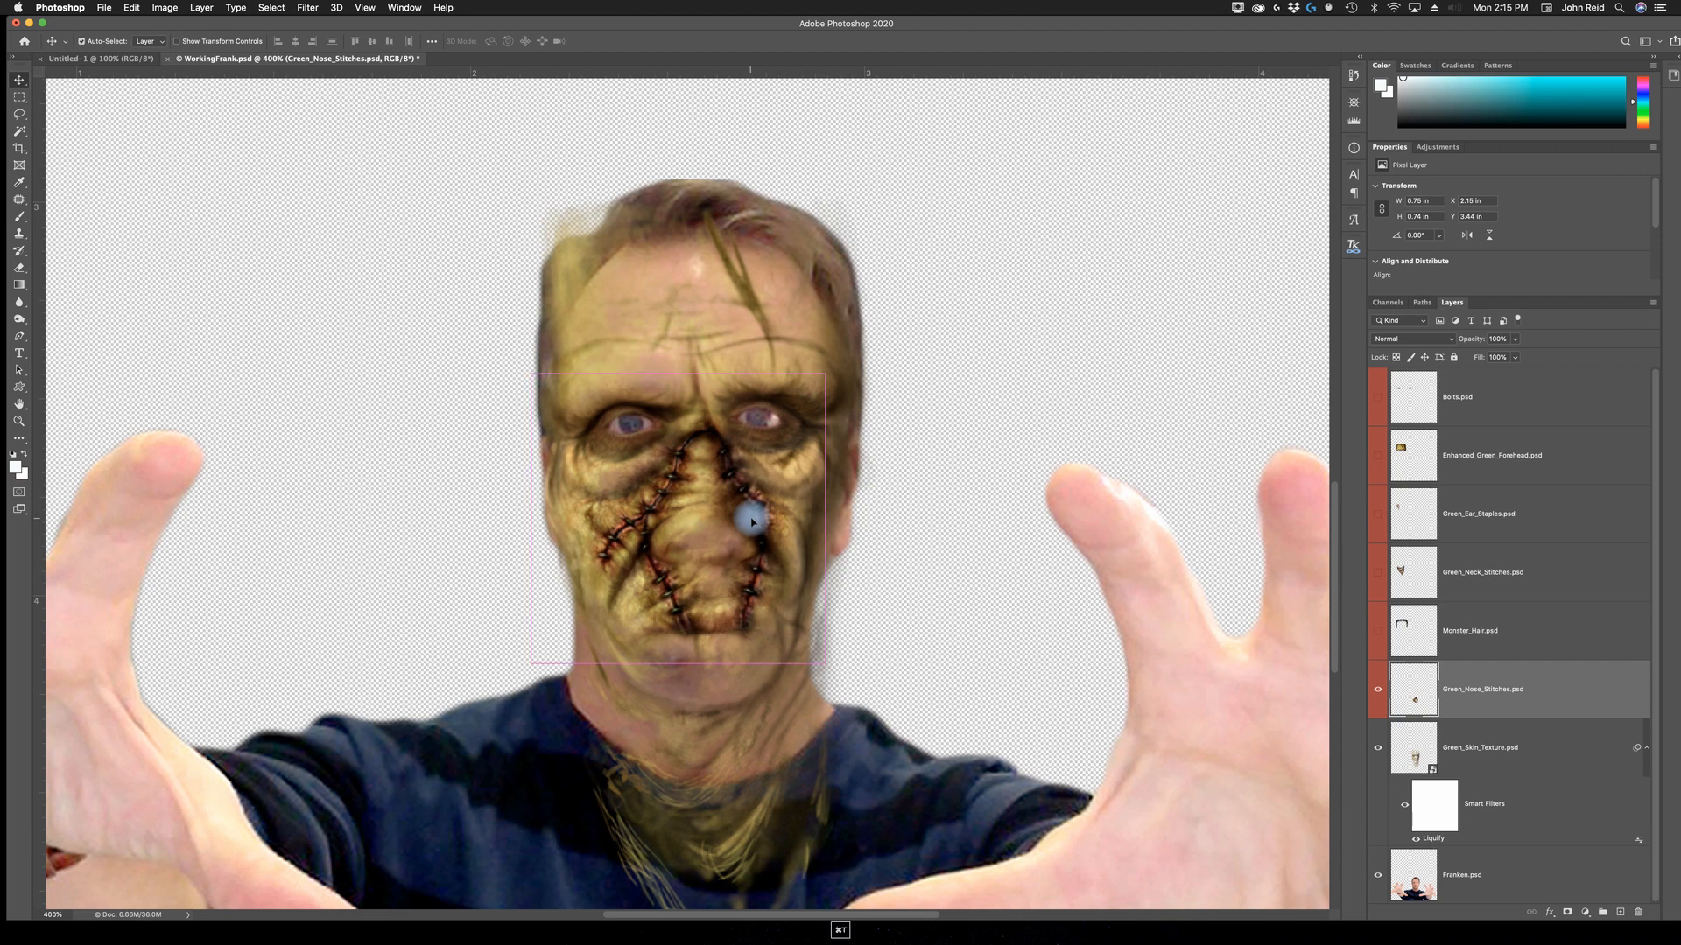
key(super+t)
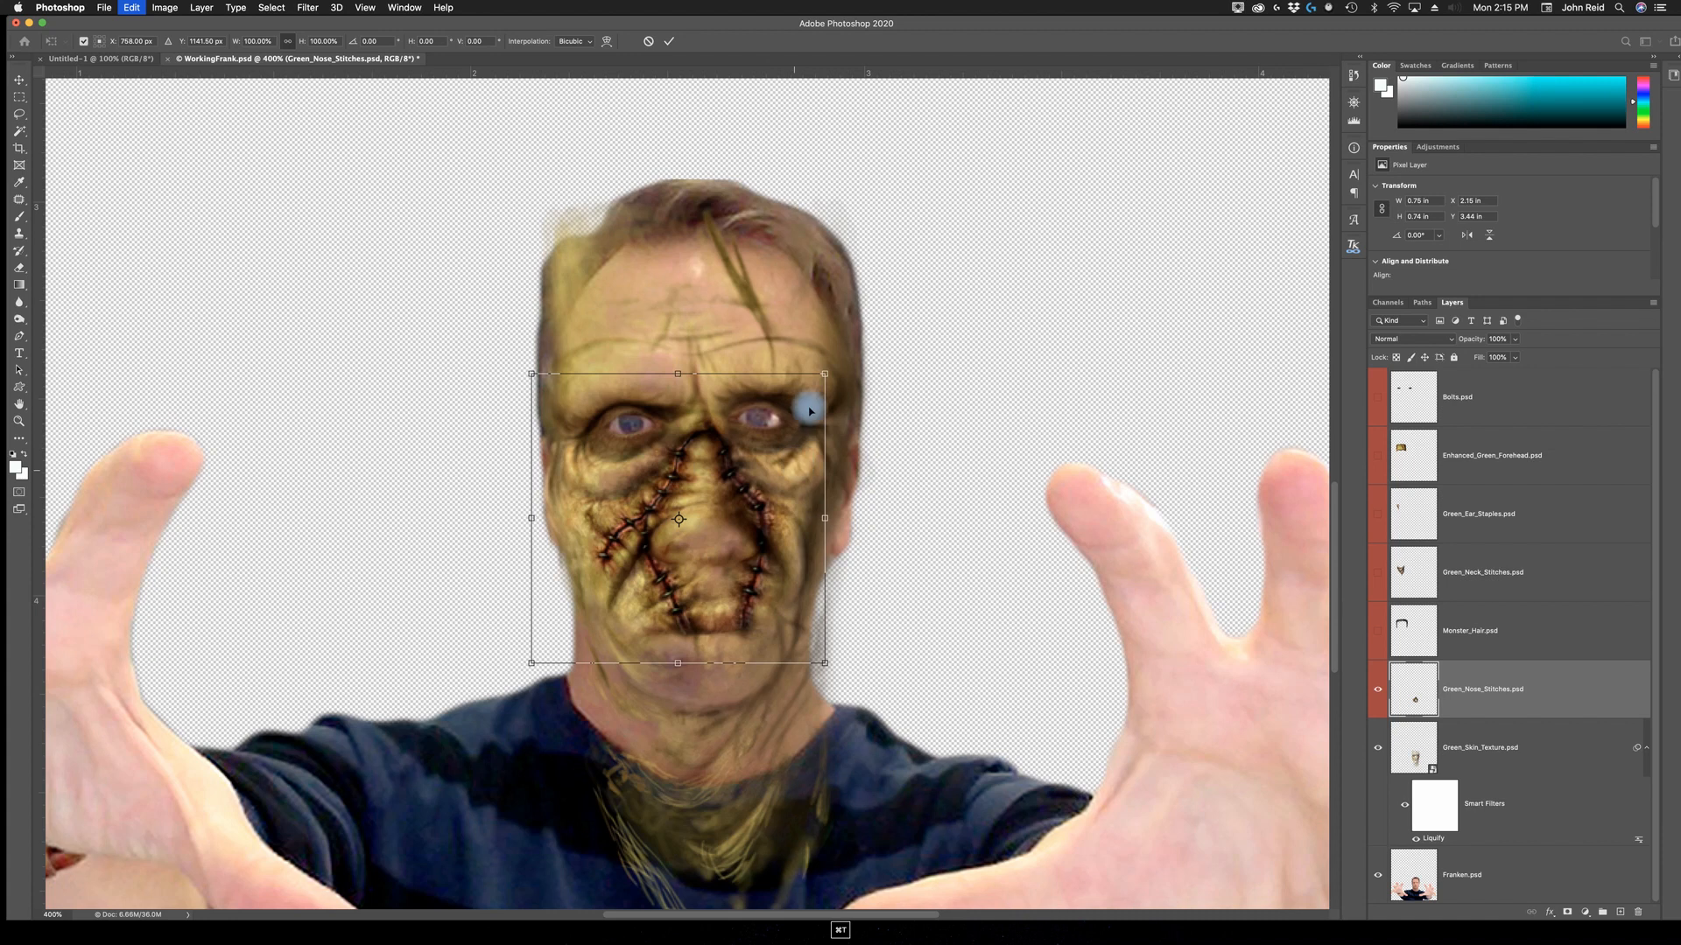
click(133, 8)
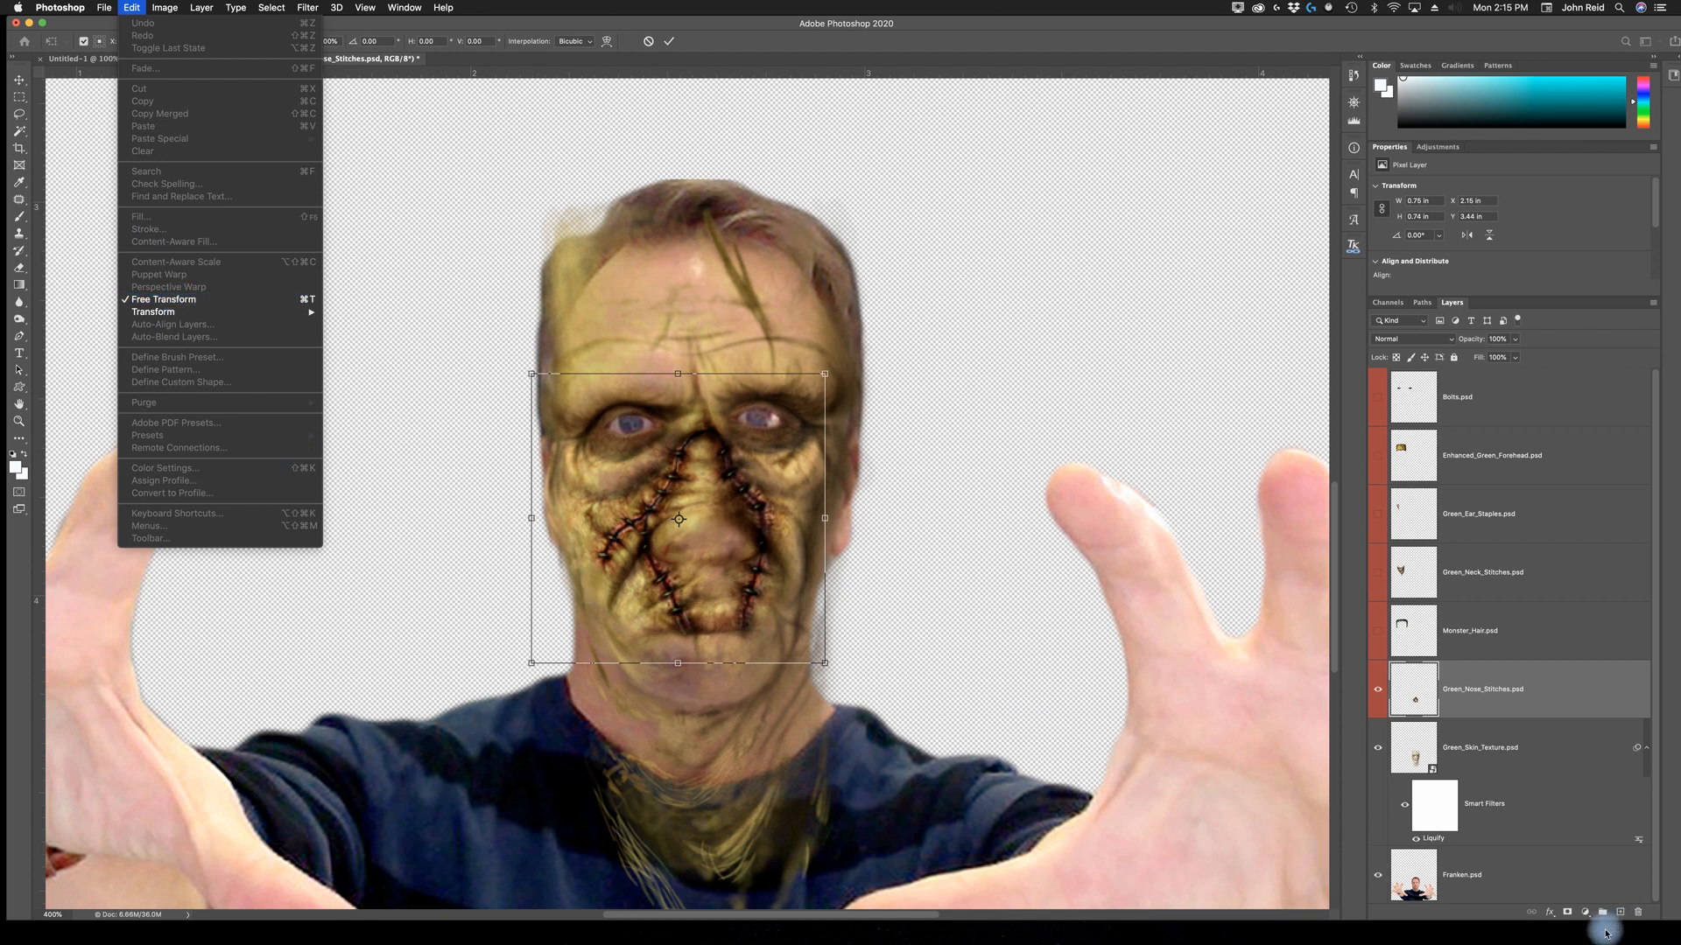
click(915, 558)
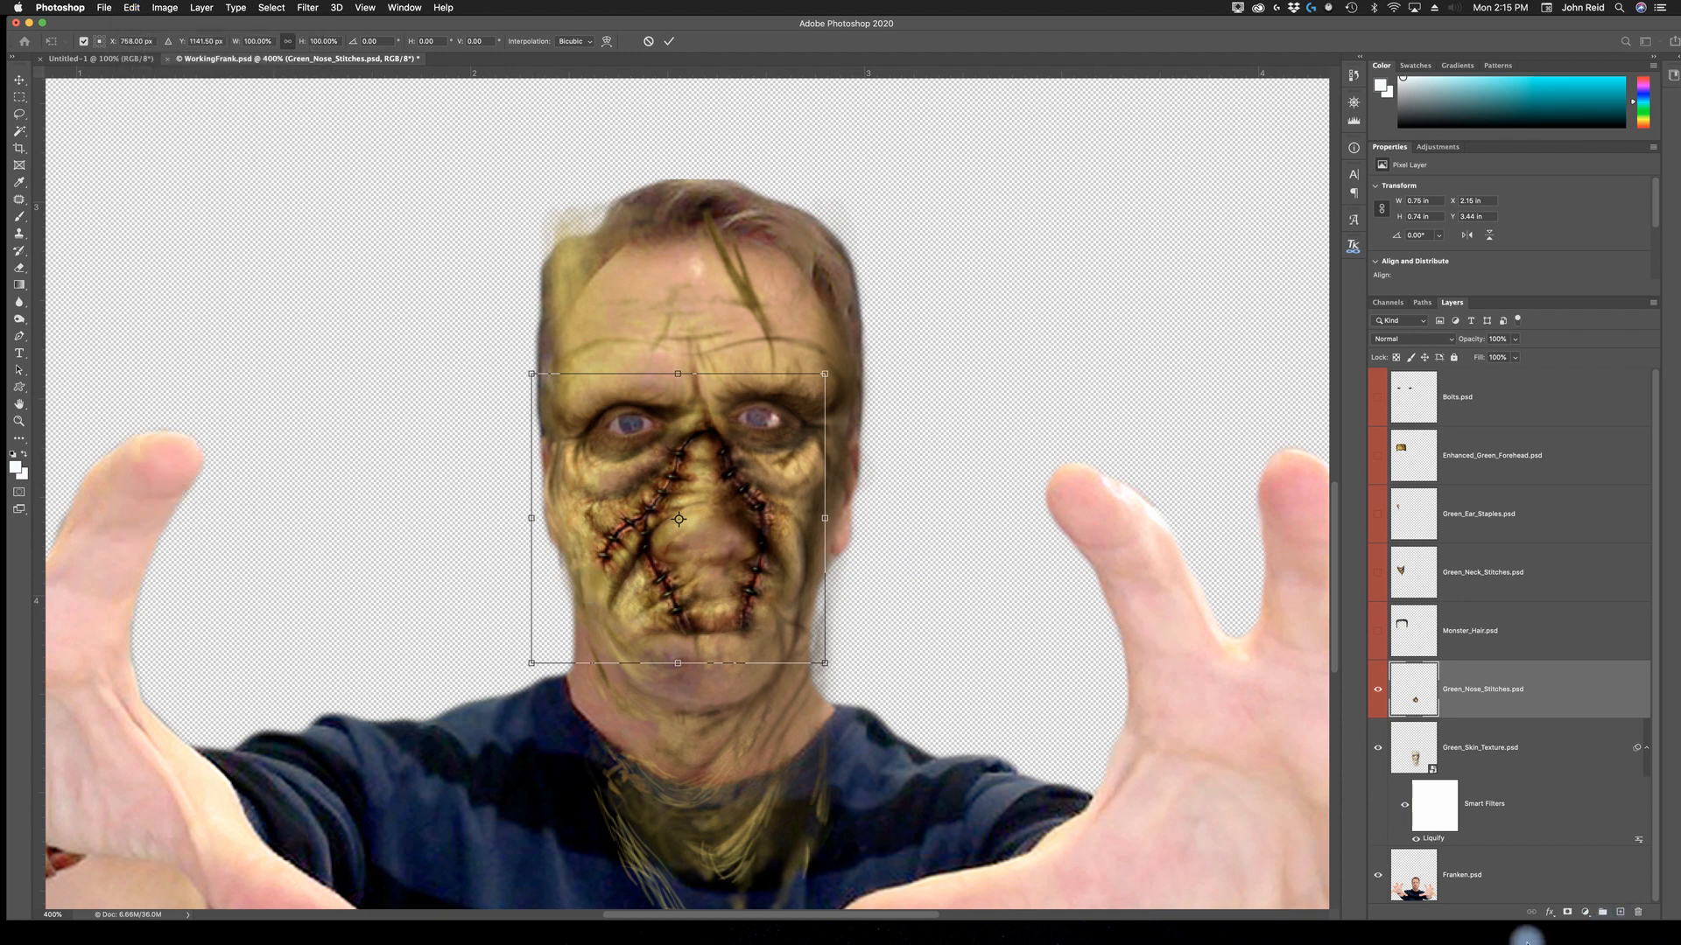
drag(824, 373, 803, 395)
drag(708, 495, 712, 462)
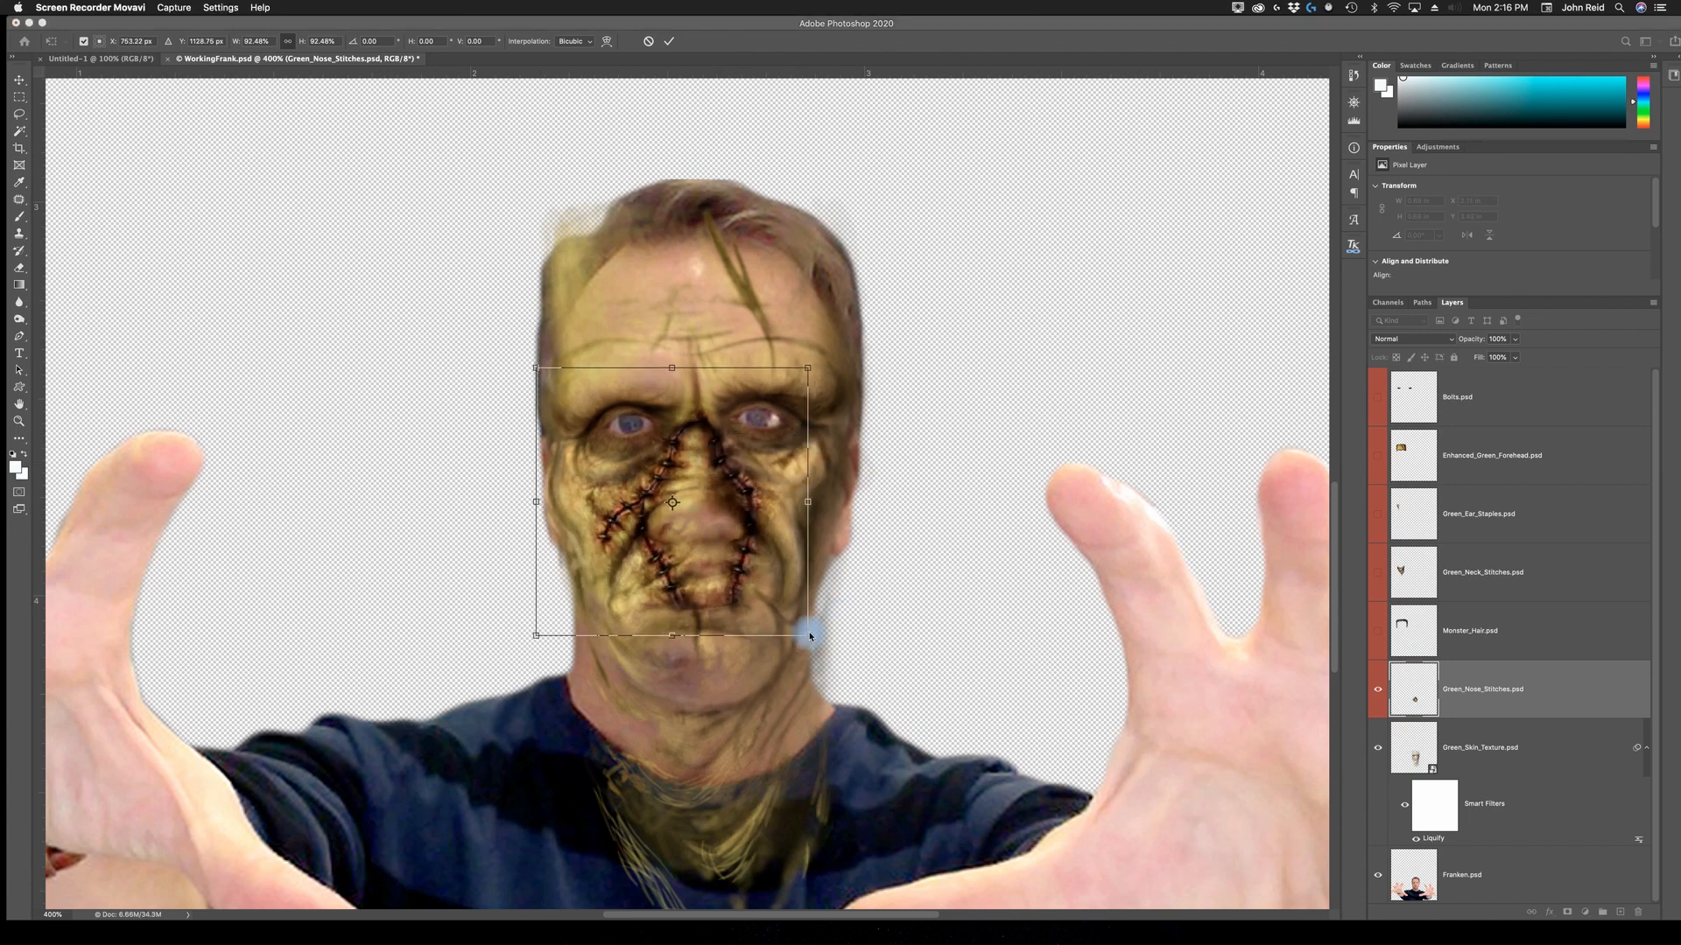
Reduce the nose stitches to about 76% and reposition them so they frame the nose above the mouth.
click(806, 636)
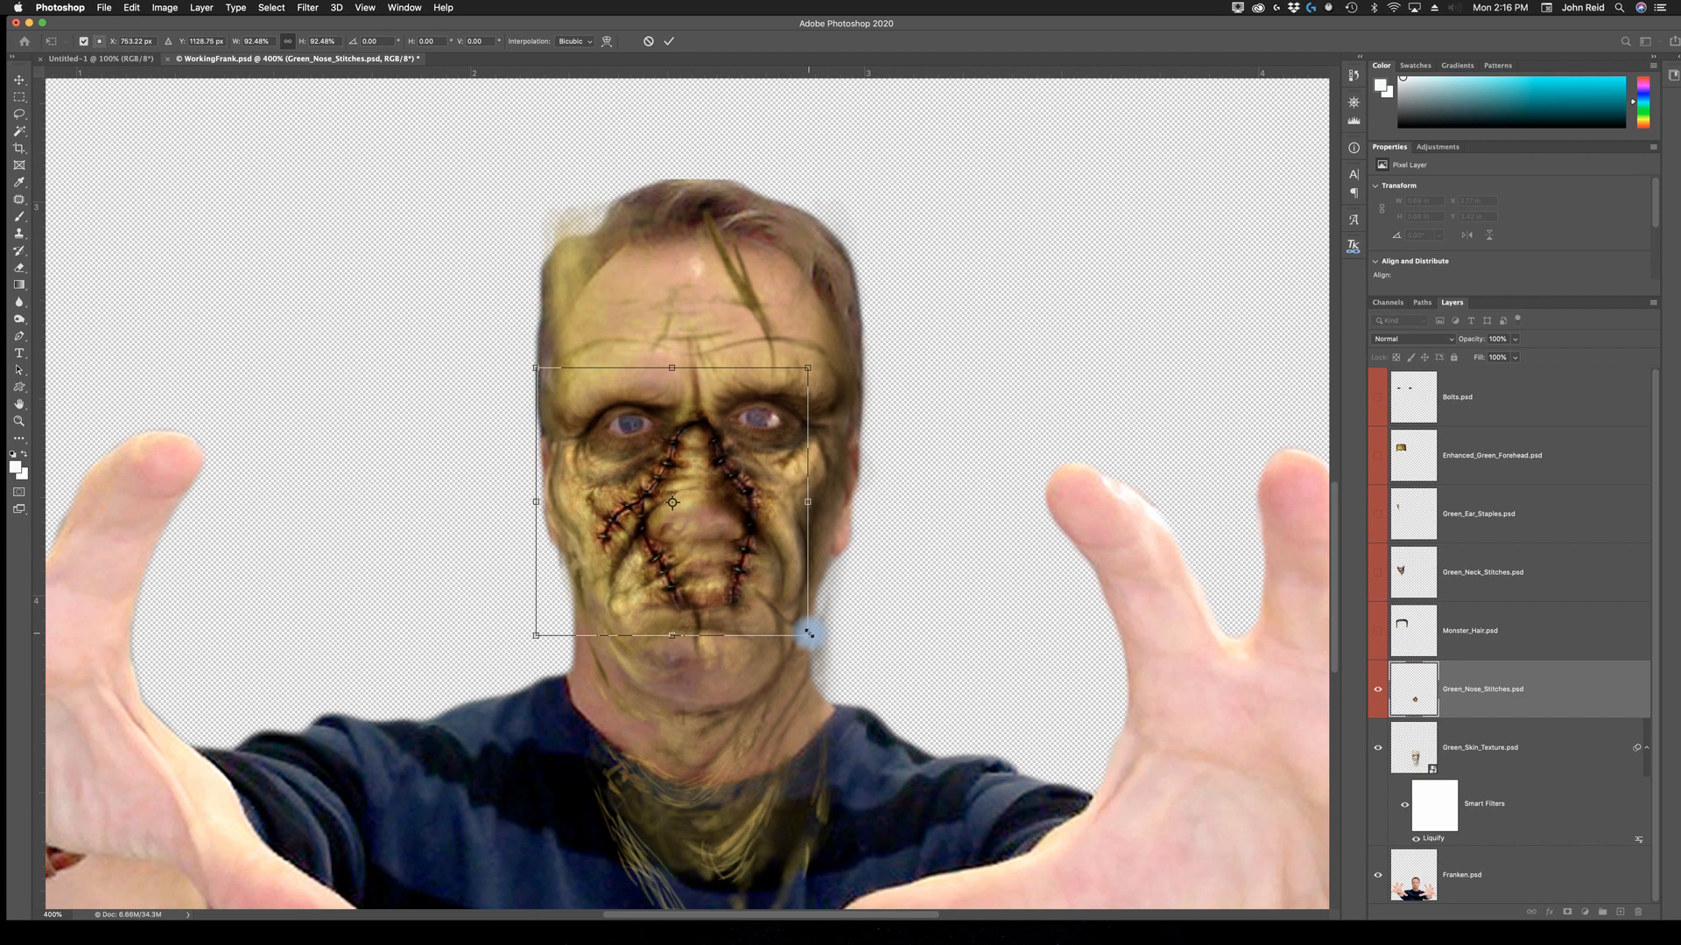
drag(808, 634, 795, 623)
drag(769, 551, 769, 548)
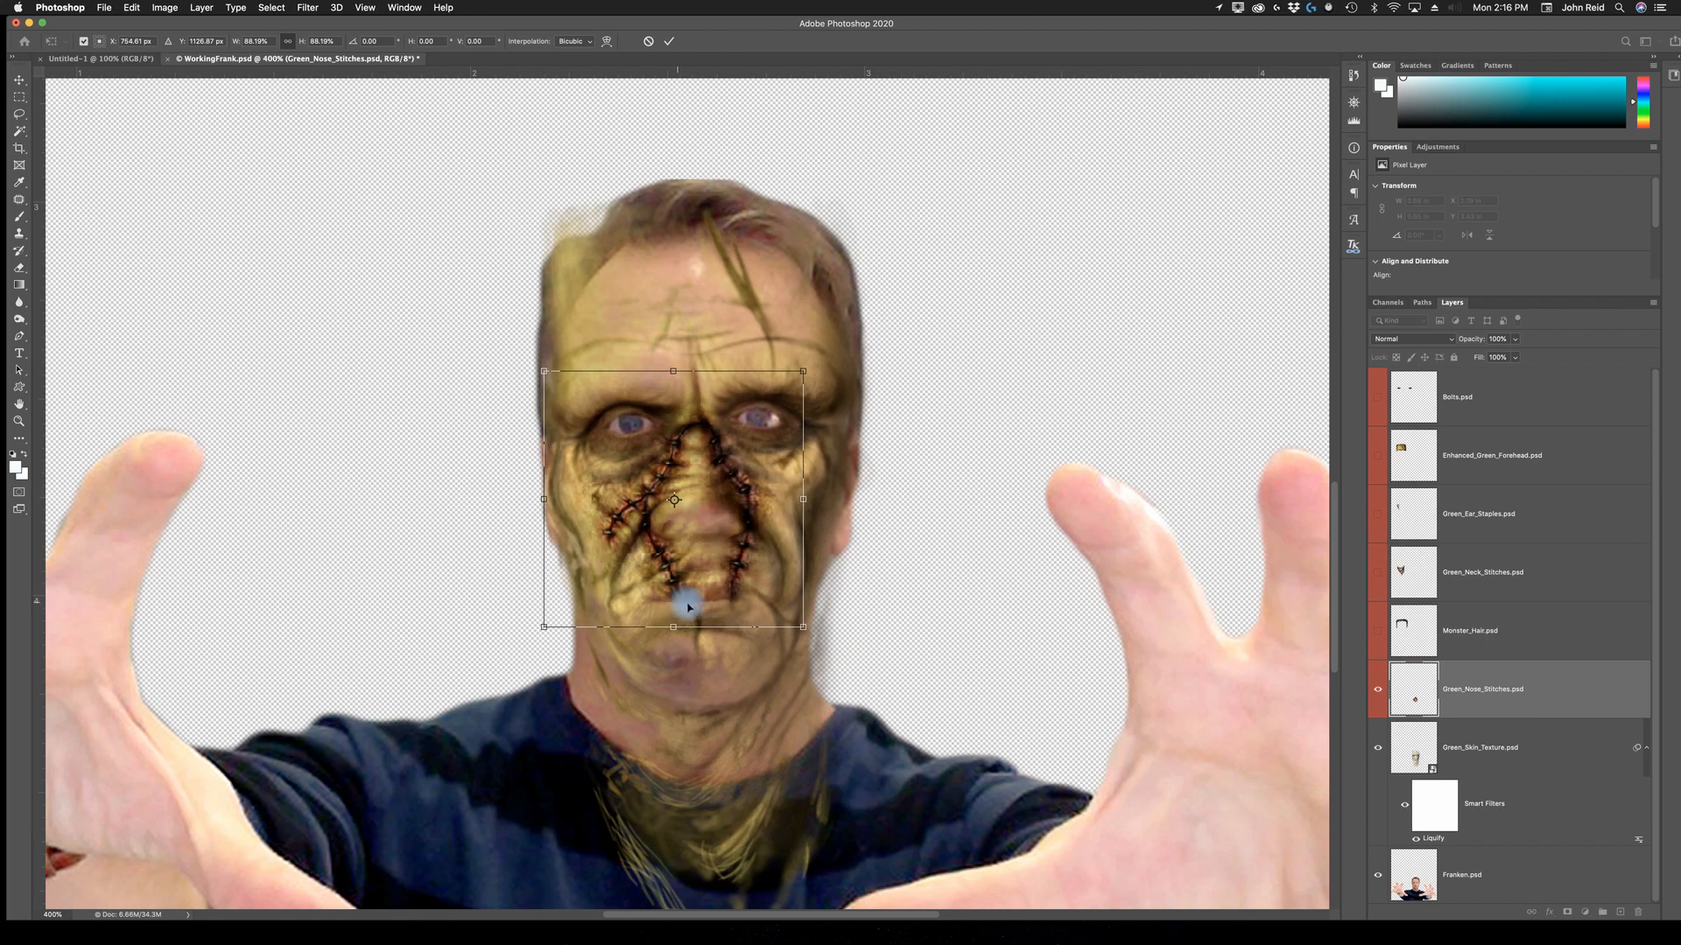
drag(802, 627, 726, 566)
drag(733, 490, 750, 509)
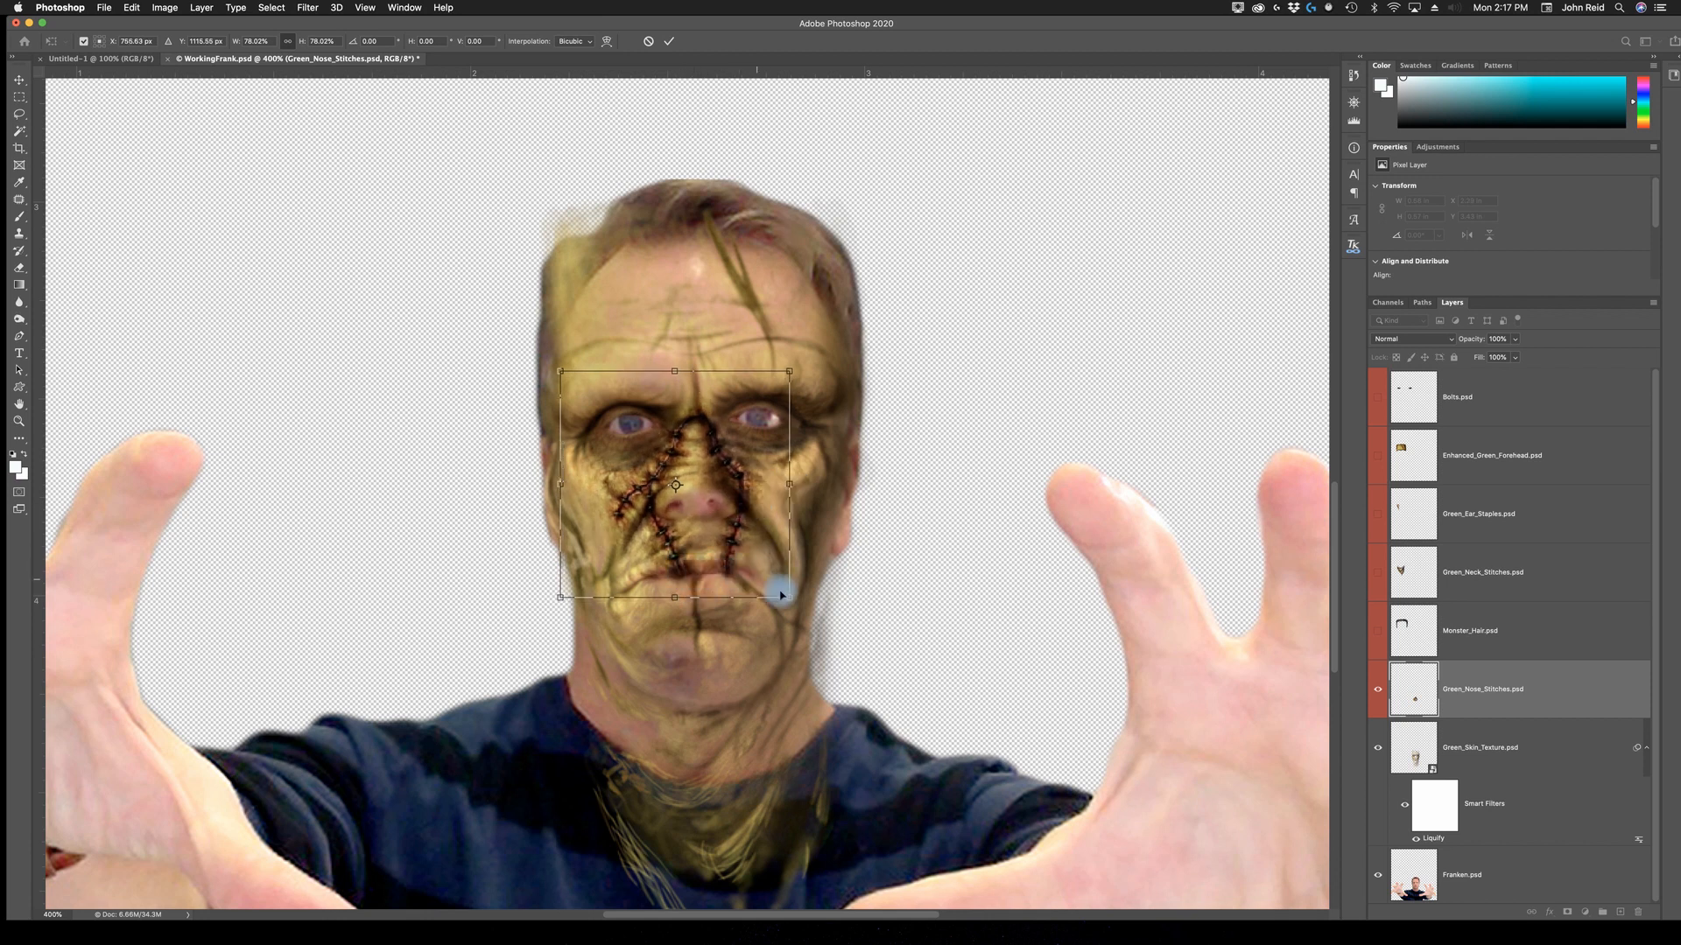
mouse_move(789, 594)
mouse_down()
mouse_move(770, 566)
mouse_move(780, 591)
mouse_up()
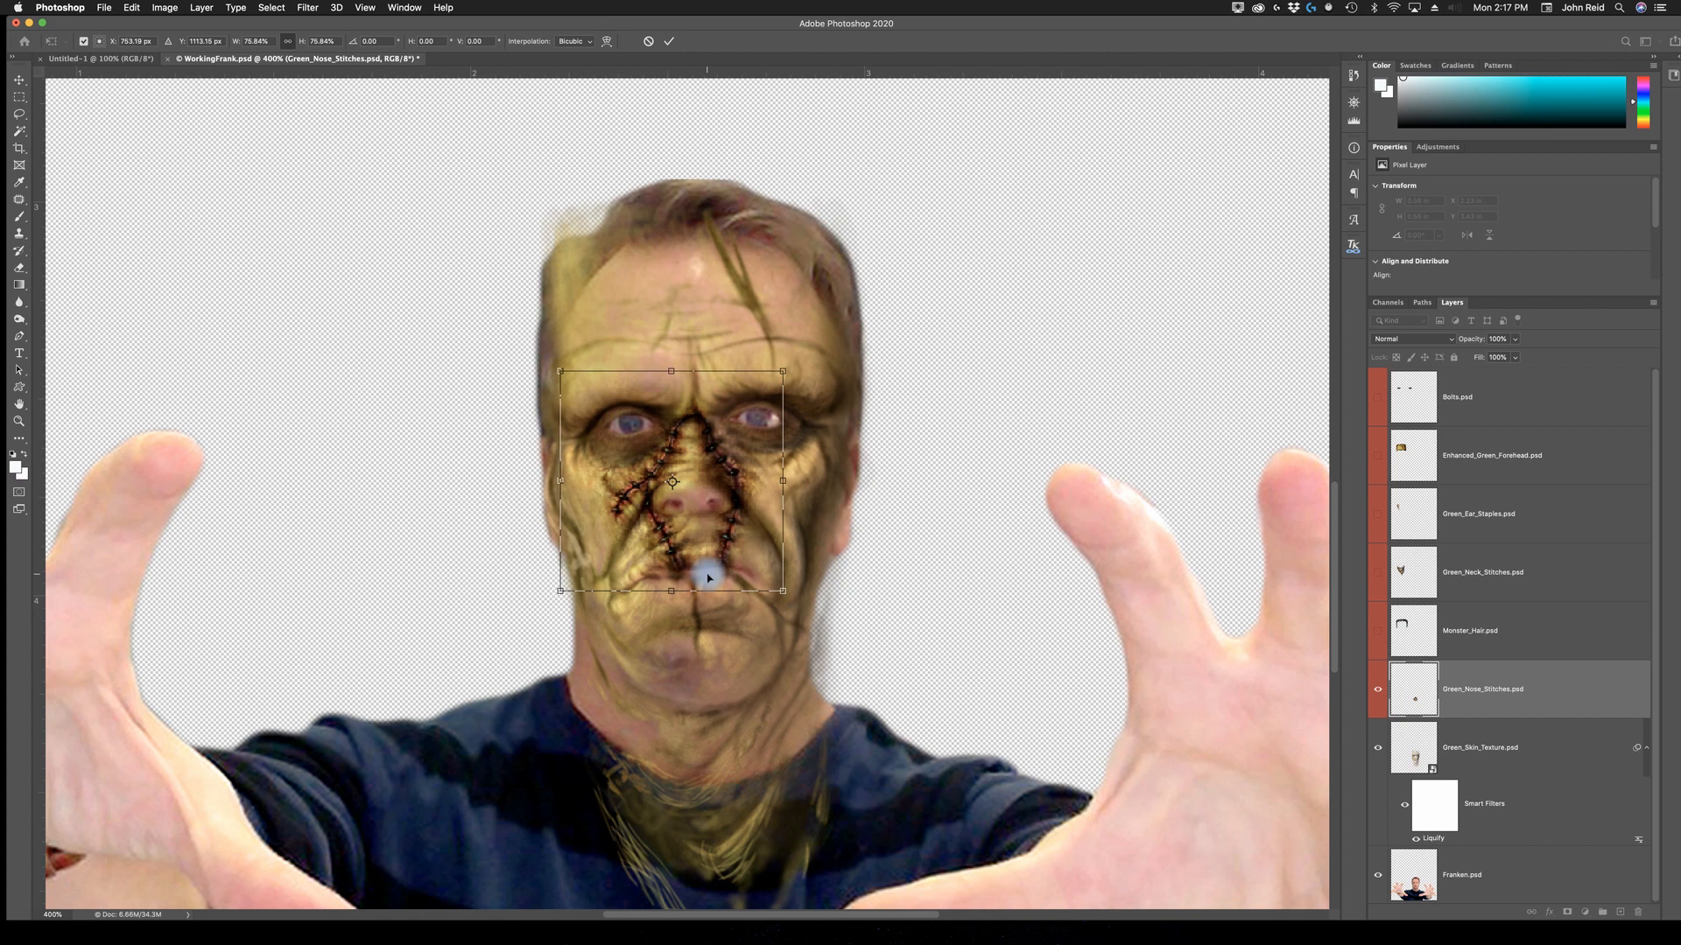
drag(701, 461, 706, 468)
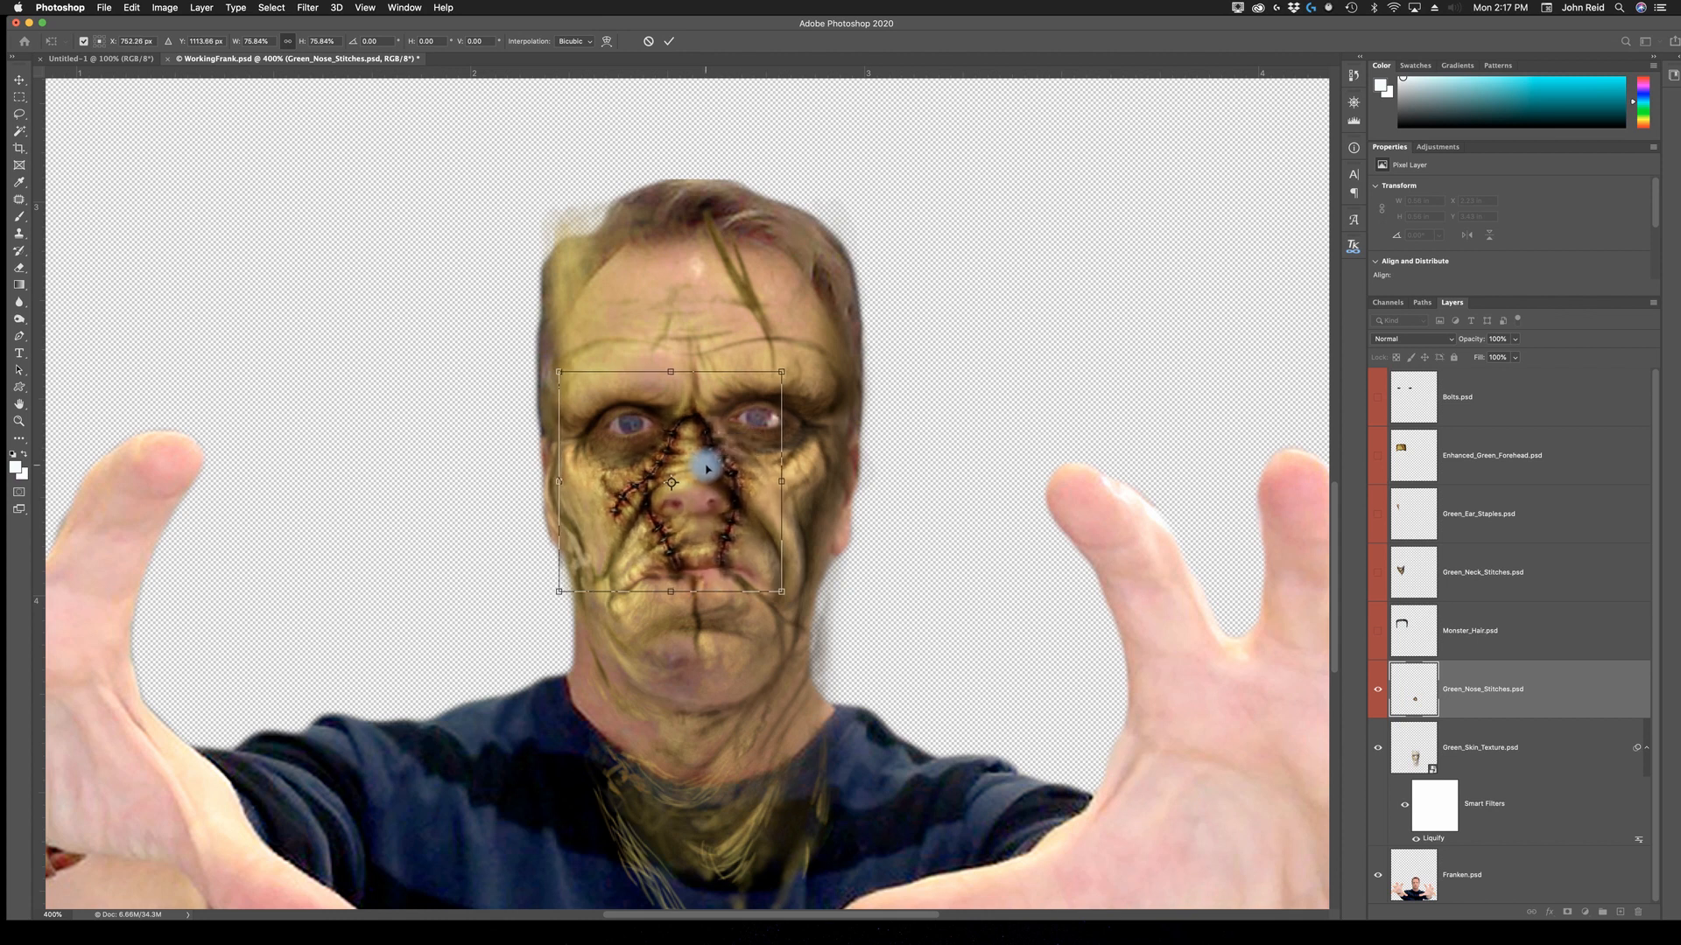
Nudge the nose stitches slightly to align them with the nose, and commit the transform.
drag(708, 468, 708, 468)
key(Left)
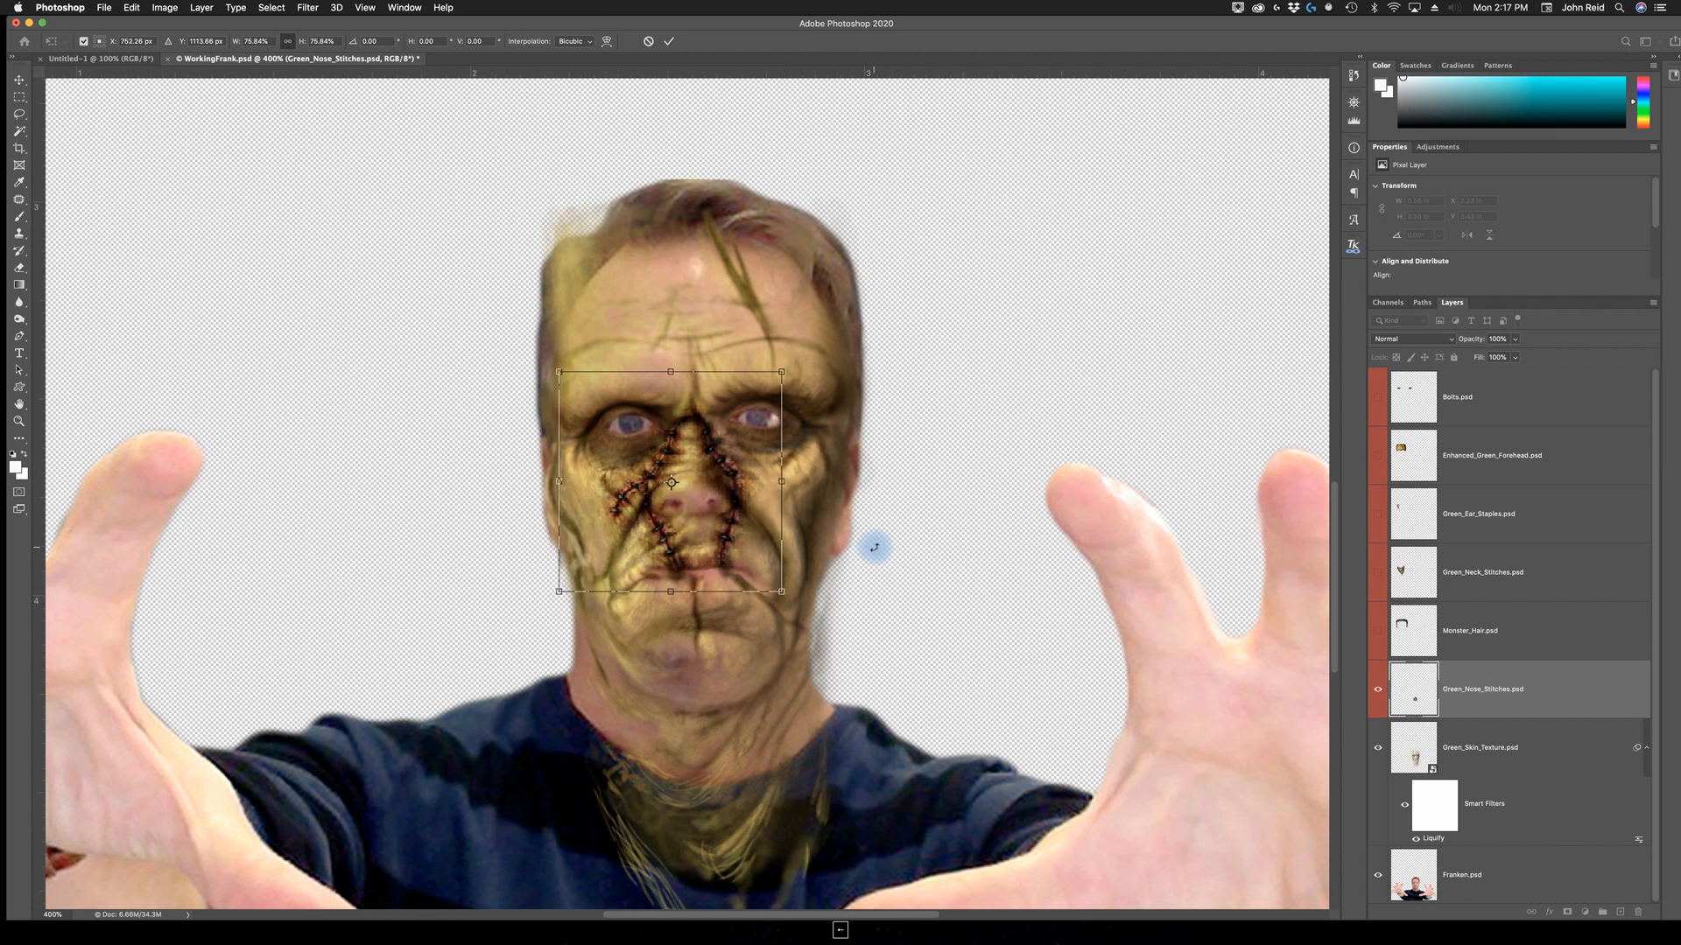
key(Up)
key(Down)
key(Up)
key(Up)
key(Down)
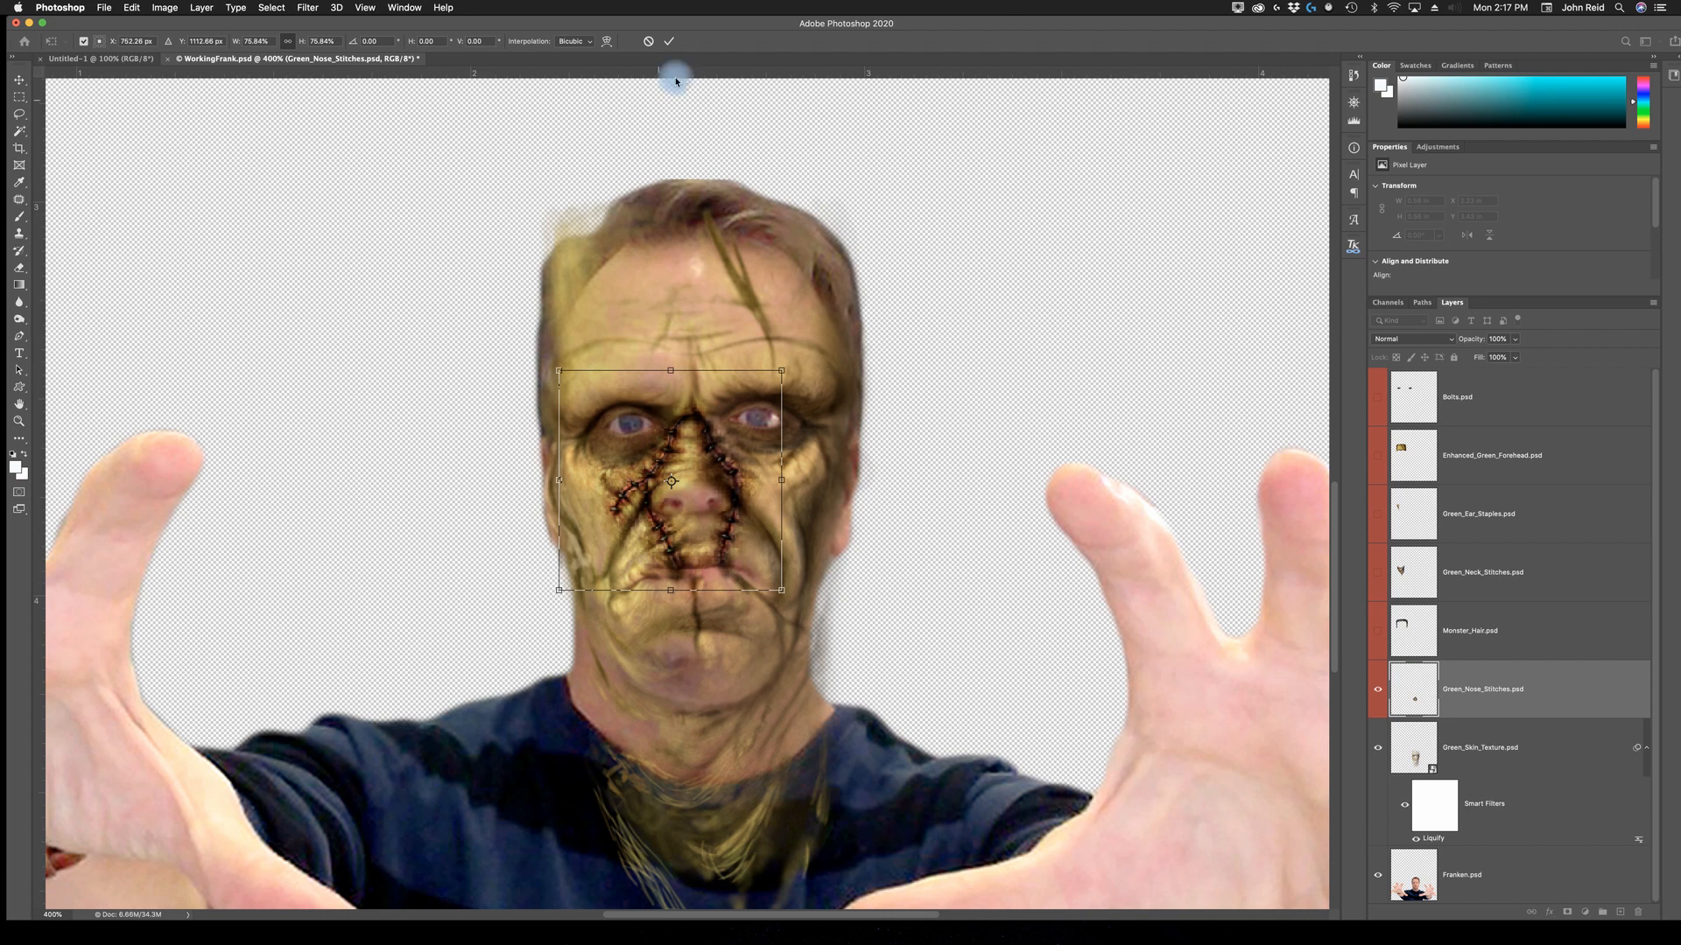
click(671, 43)
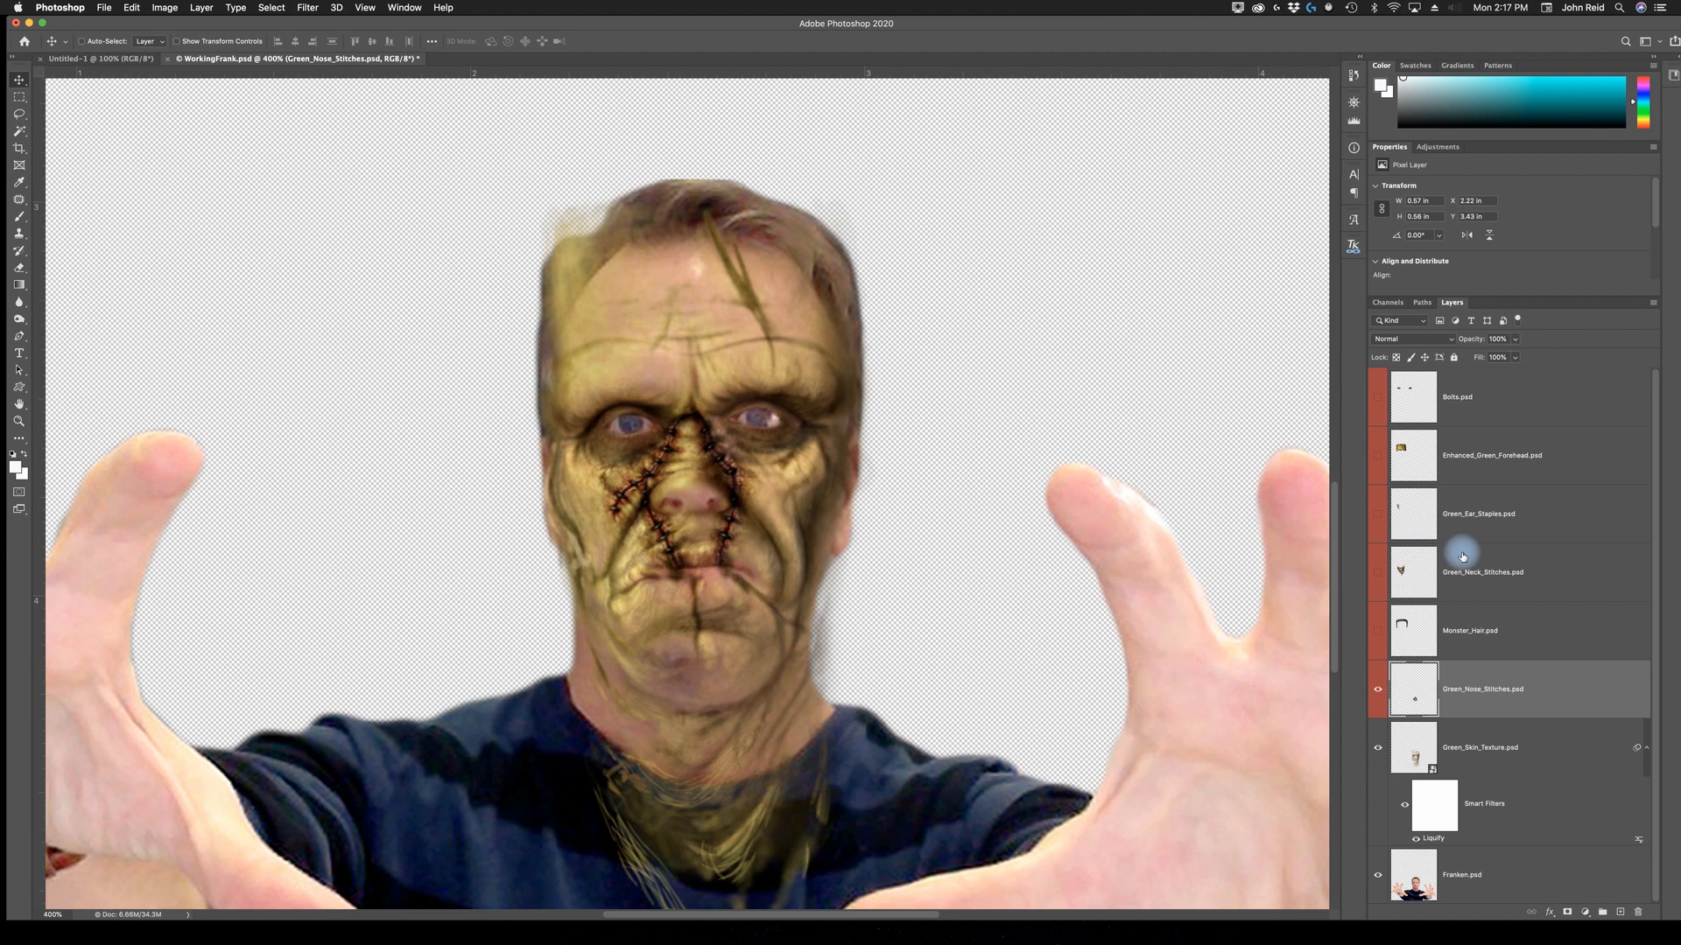
Show the Green_Neck_Stitches.psd layer directly above Green_Nose_Stitches.psd and position it over the man's neck and upper chest.
drag(1484, 571, 1479, 663)
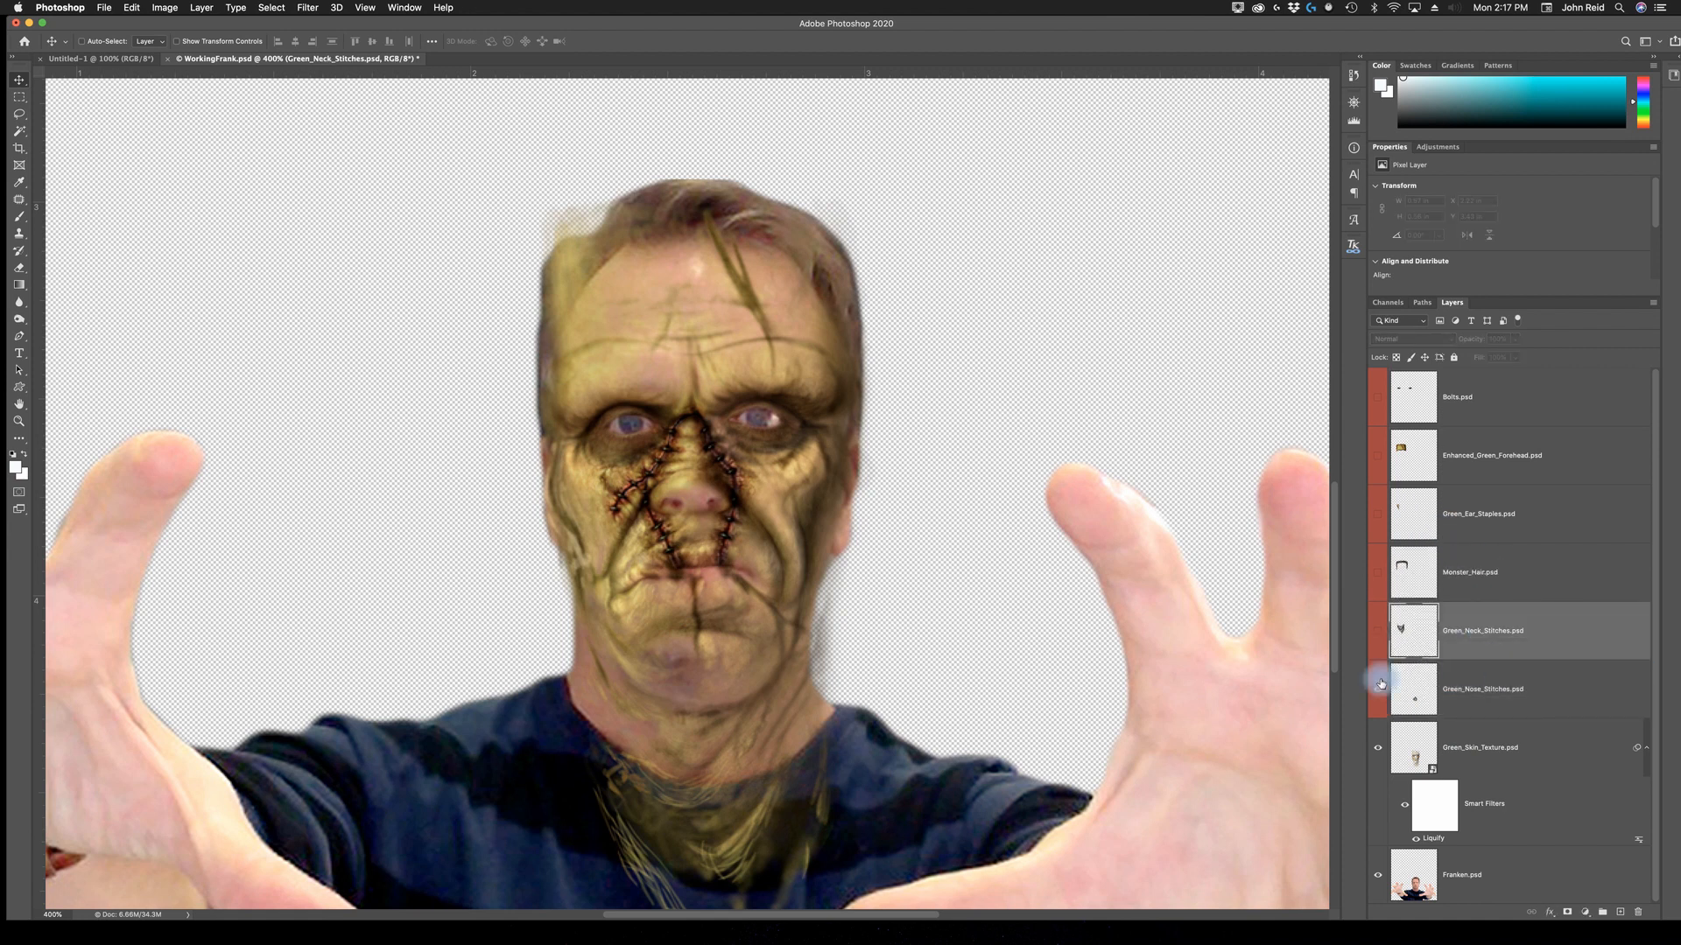
click(1378, 632)
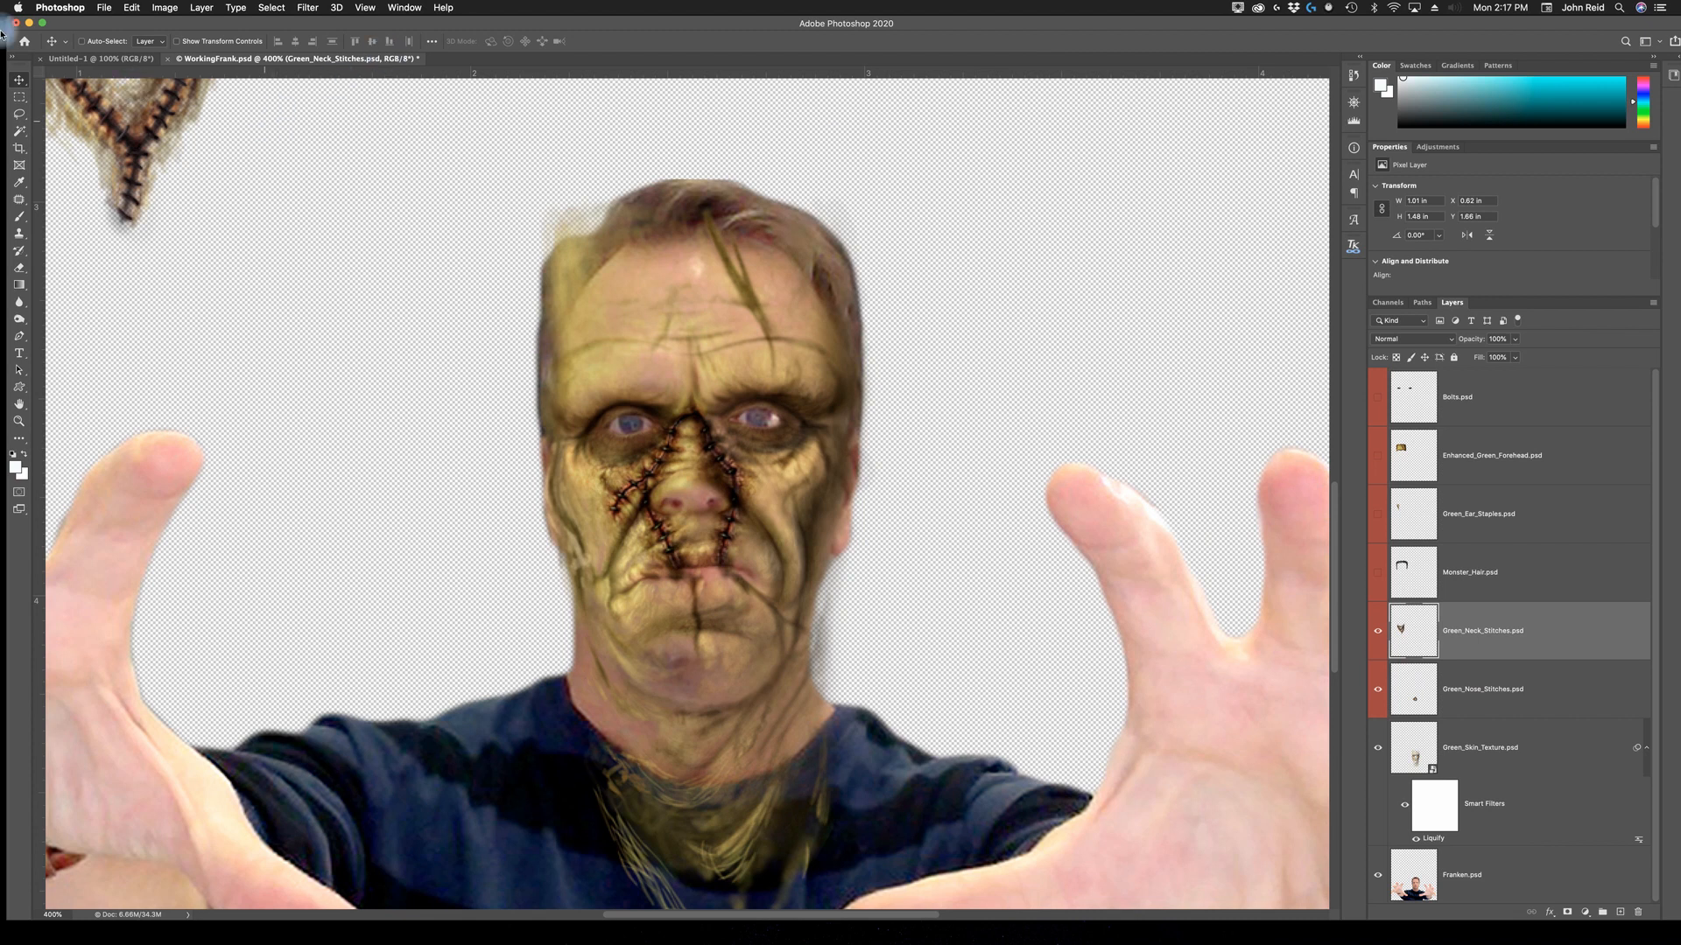
drag(106, 130, 761, 771)
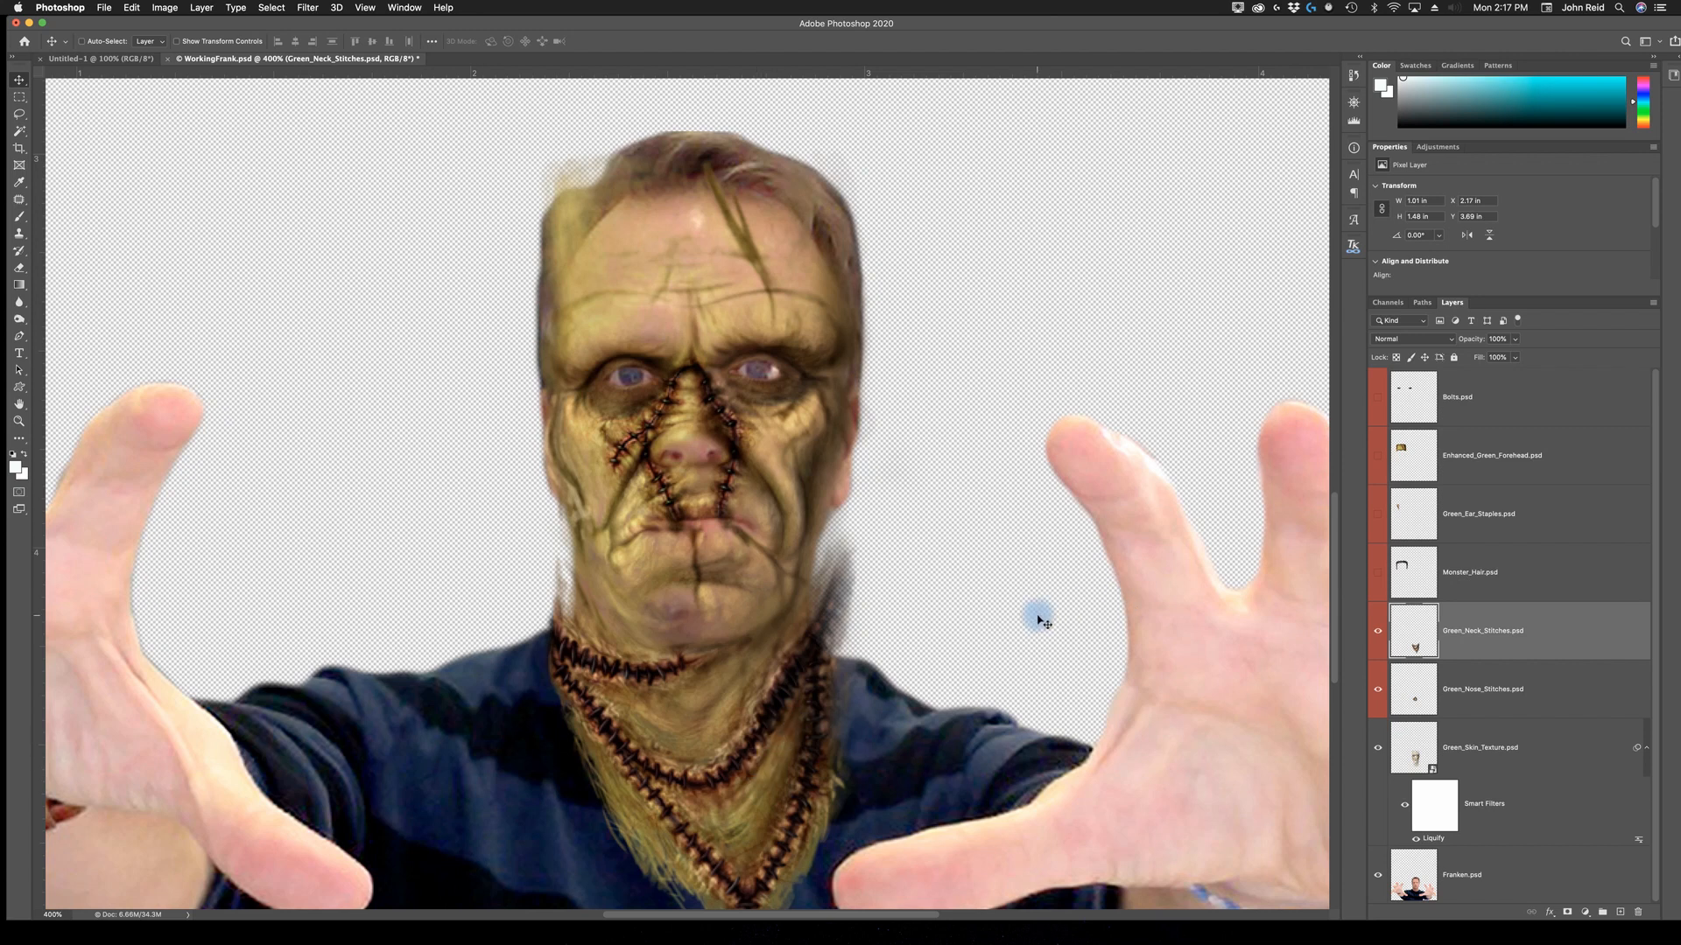
drag(954, 660, 953, 548)
drag(705, 628, 710, 591)
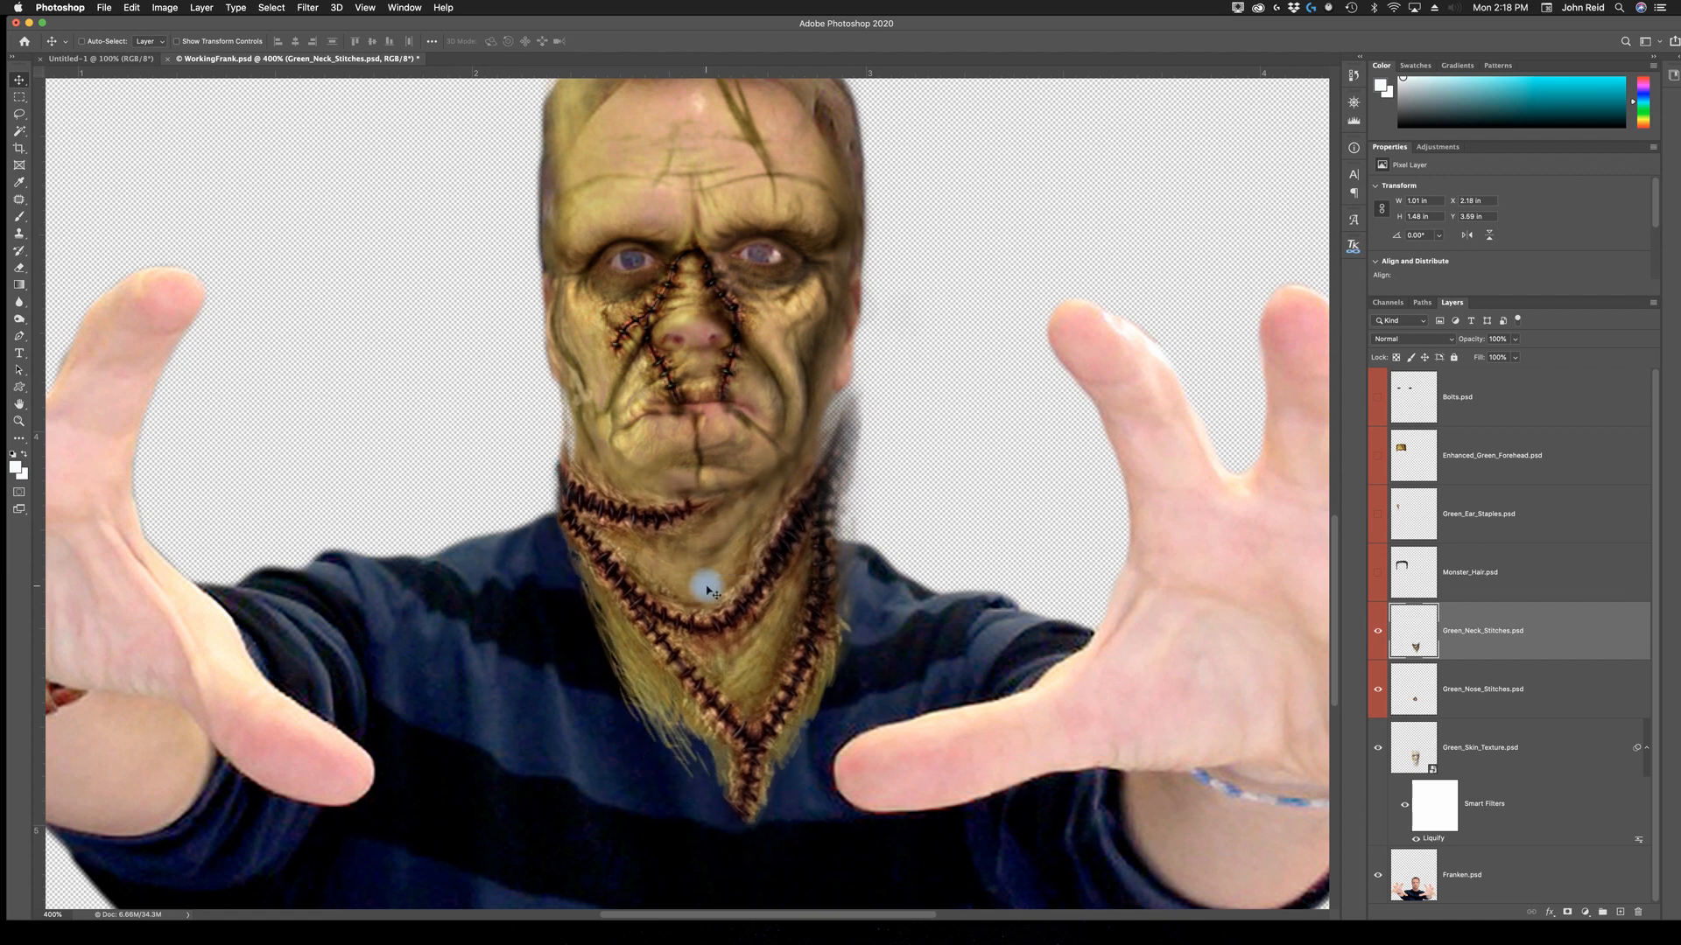
Scale the neck stitches down to about 0.85 by 1.23 in with Free Transform and align them with the man's neck and collar.
key(super+t)
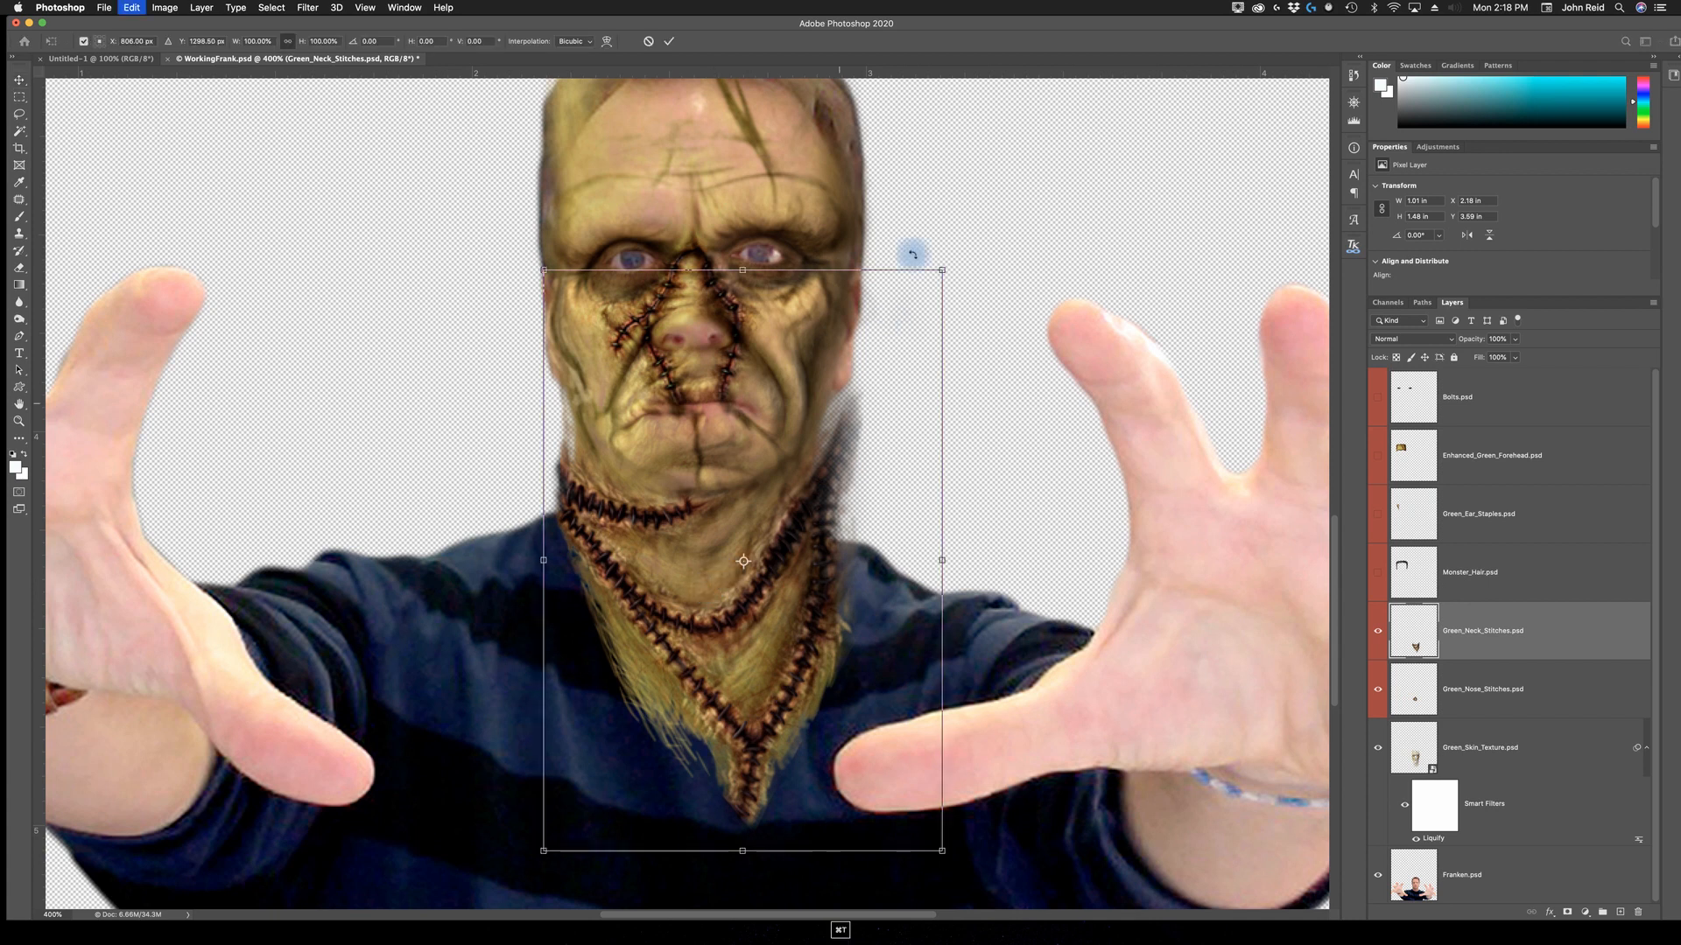
drag(941, 272, 888, 349)
drag(742, 574, 756, 556)
drag(901, 319, 887, 330)
drag(681, 690, 682, 690)
drag(748, 680, 752, 675)
key(Return)
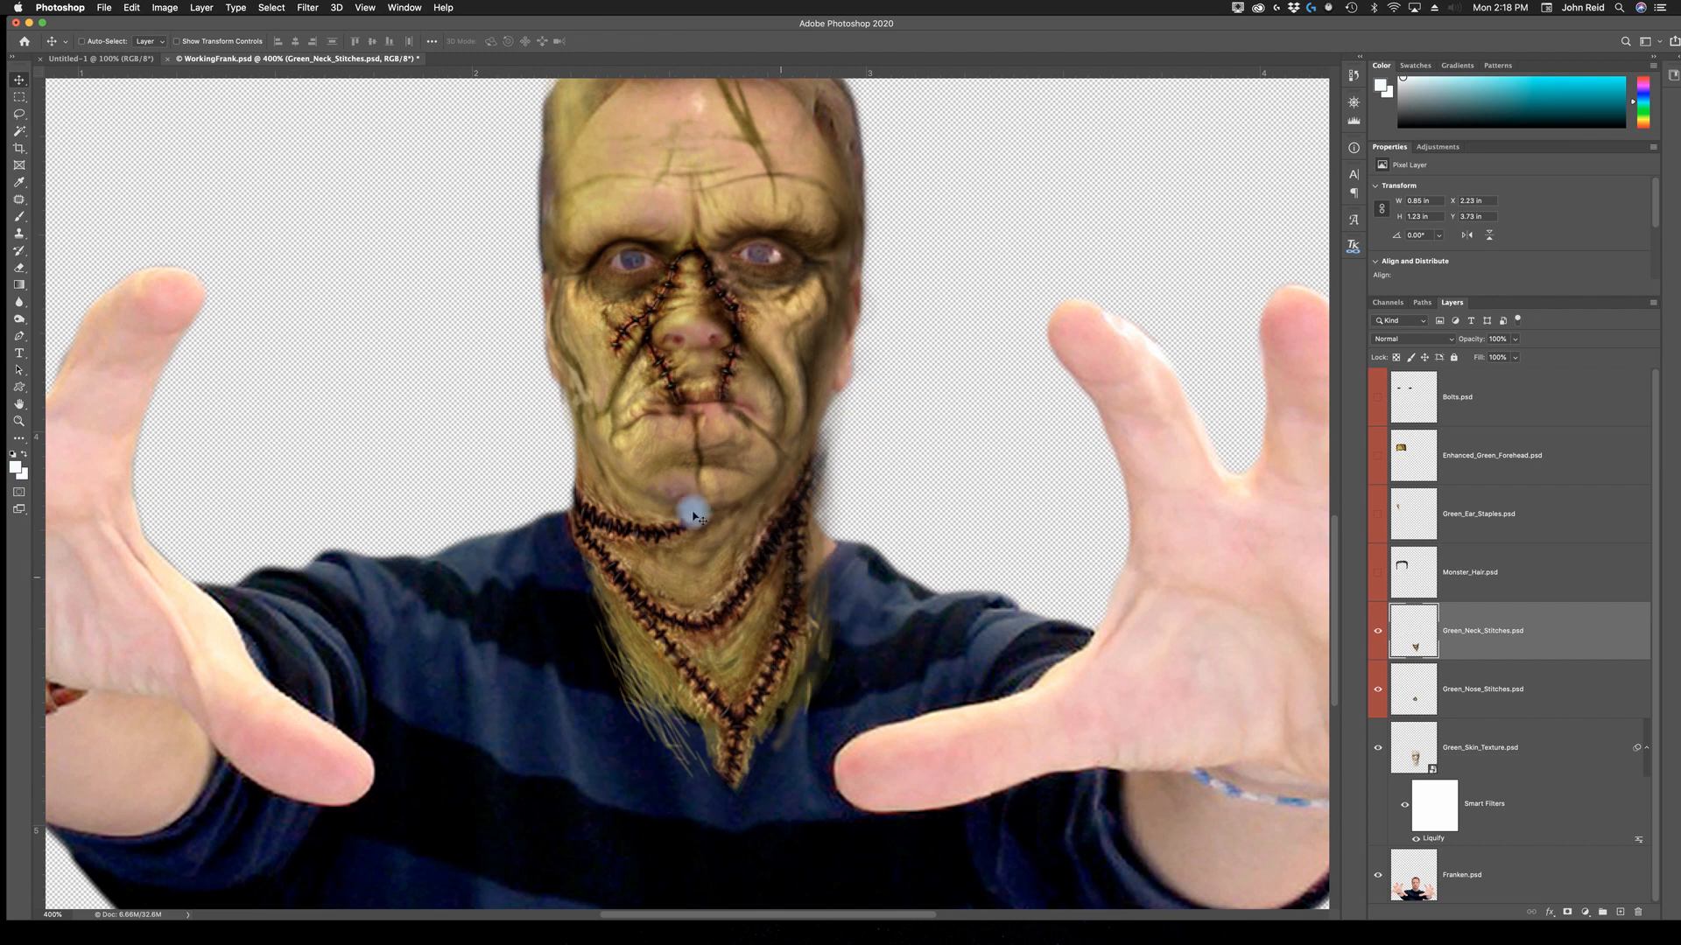
Turn on Show Transform Controls for the neck stitches and switch it off again.
click(176, 42)
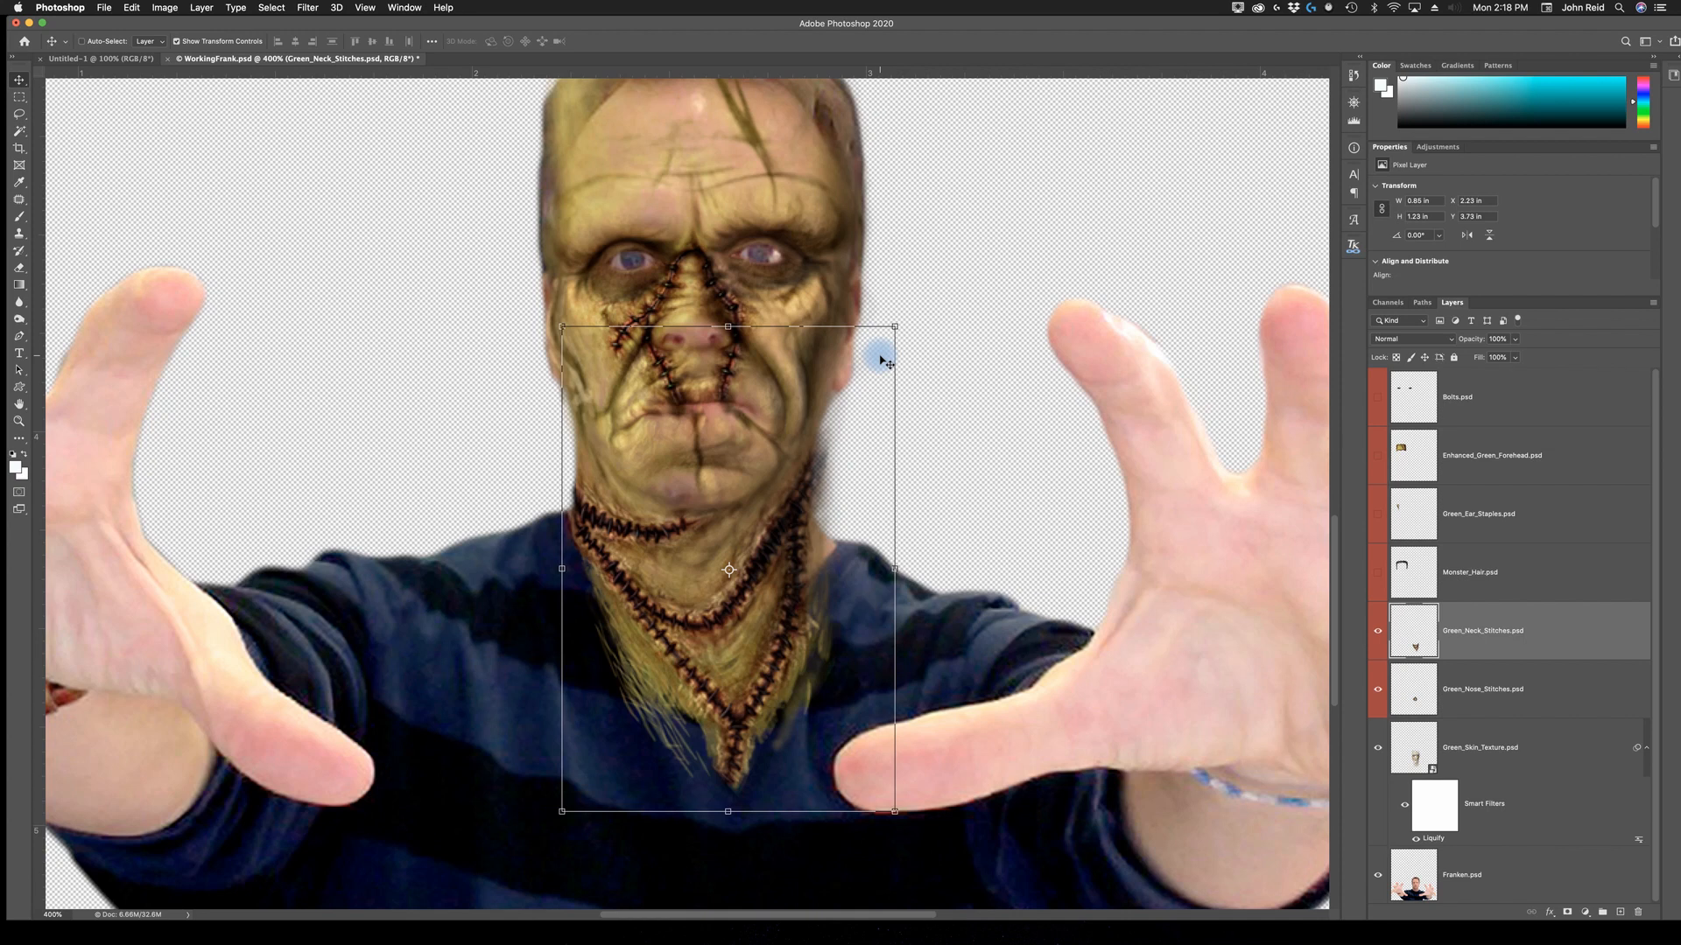
click(177, 42)
Show the Green_Ear_Staples.psd layer directly above Green_Neck_Stitches.psd and position it over the man's right ear and jaw edge.
click(1378, 514)
drag(1418, 516, 1418, 600)
scroll(1006, 508, up, 3)
scroll(1006, 508, left, 1)
scroll(878, 514, down, 5)
drag(422, 131, 769, 497)
scroll(744, 499, up, 5)
drag(655, 492, 645, 476)
Scale the ear staples to about 94% with Free Transform, distorting and shifting them to follow the ear and jaw, and commit.
key(ctrl+t)
drag(612, 262, 623, 269)
drag(777, 505, 780, 505)
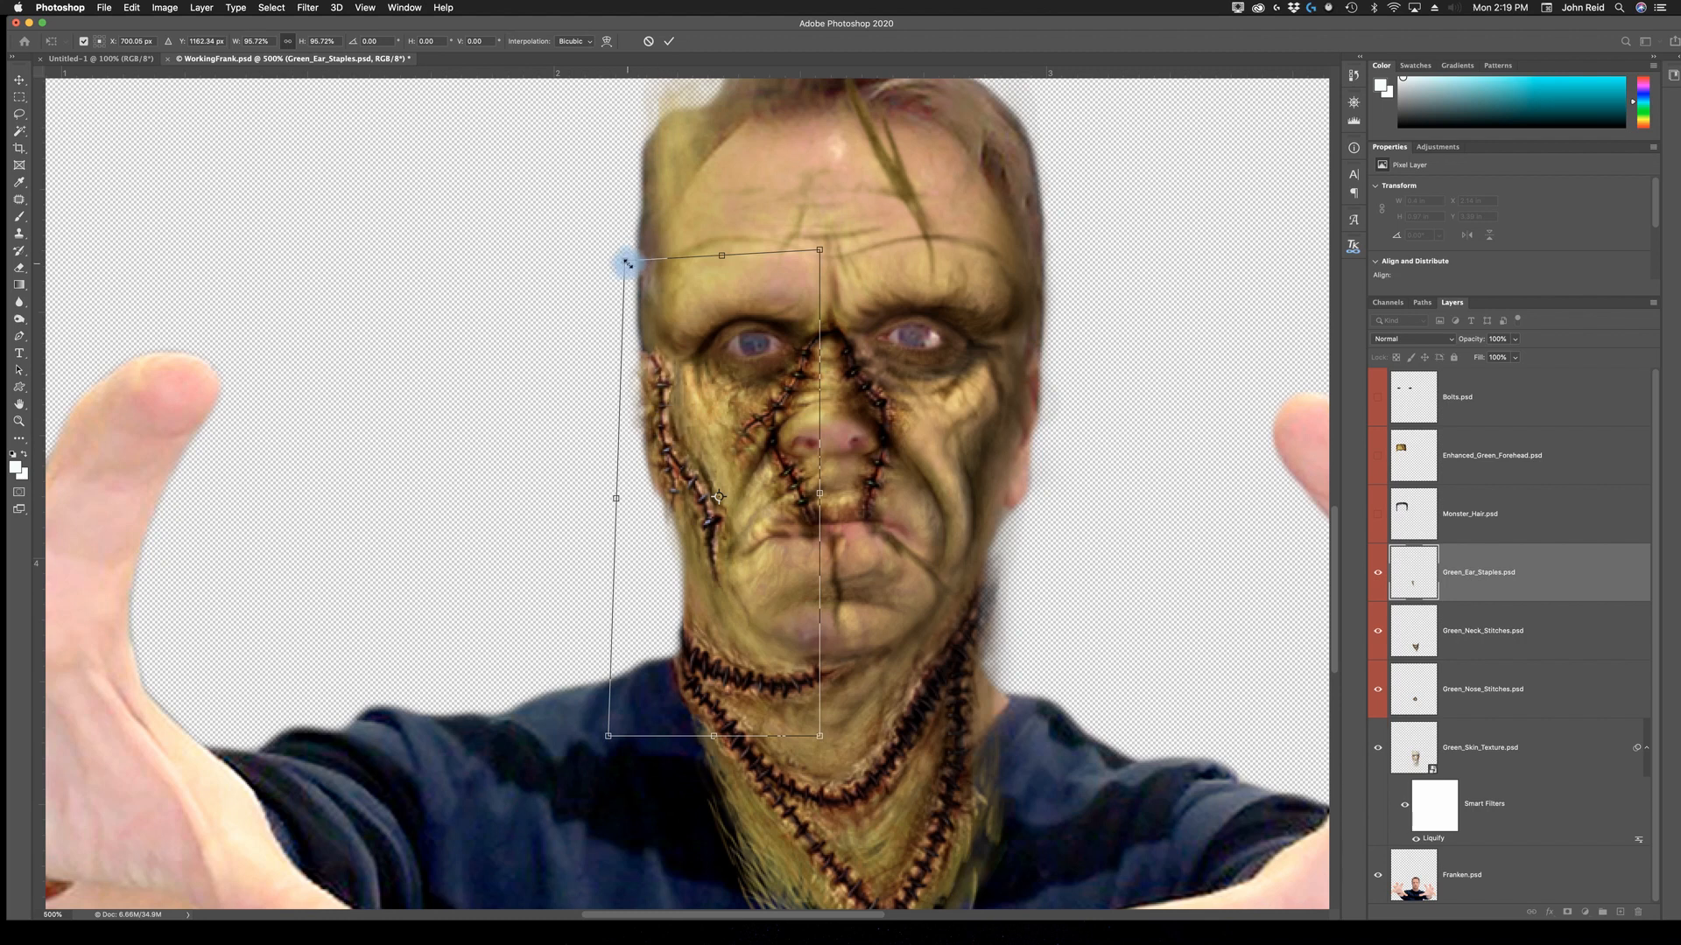
drag(624, 263, 618, 262)
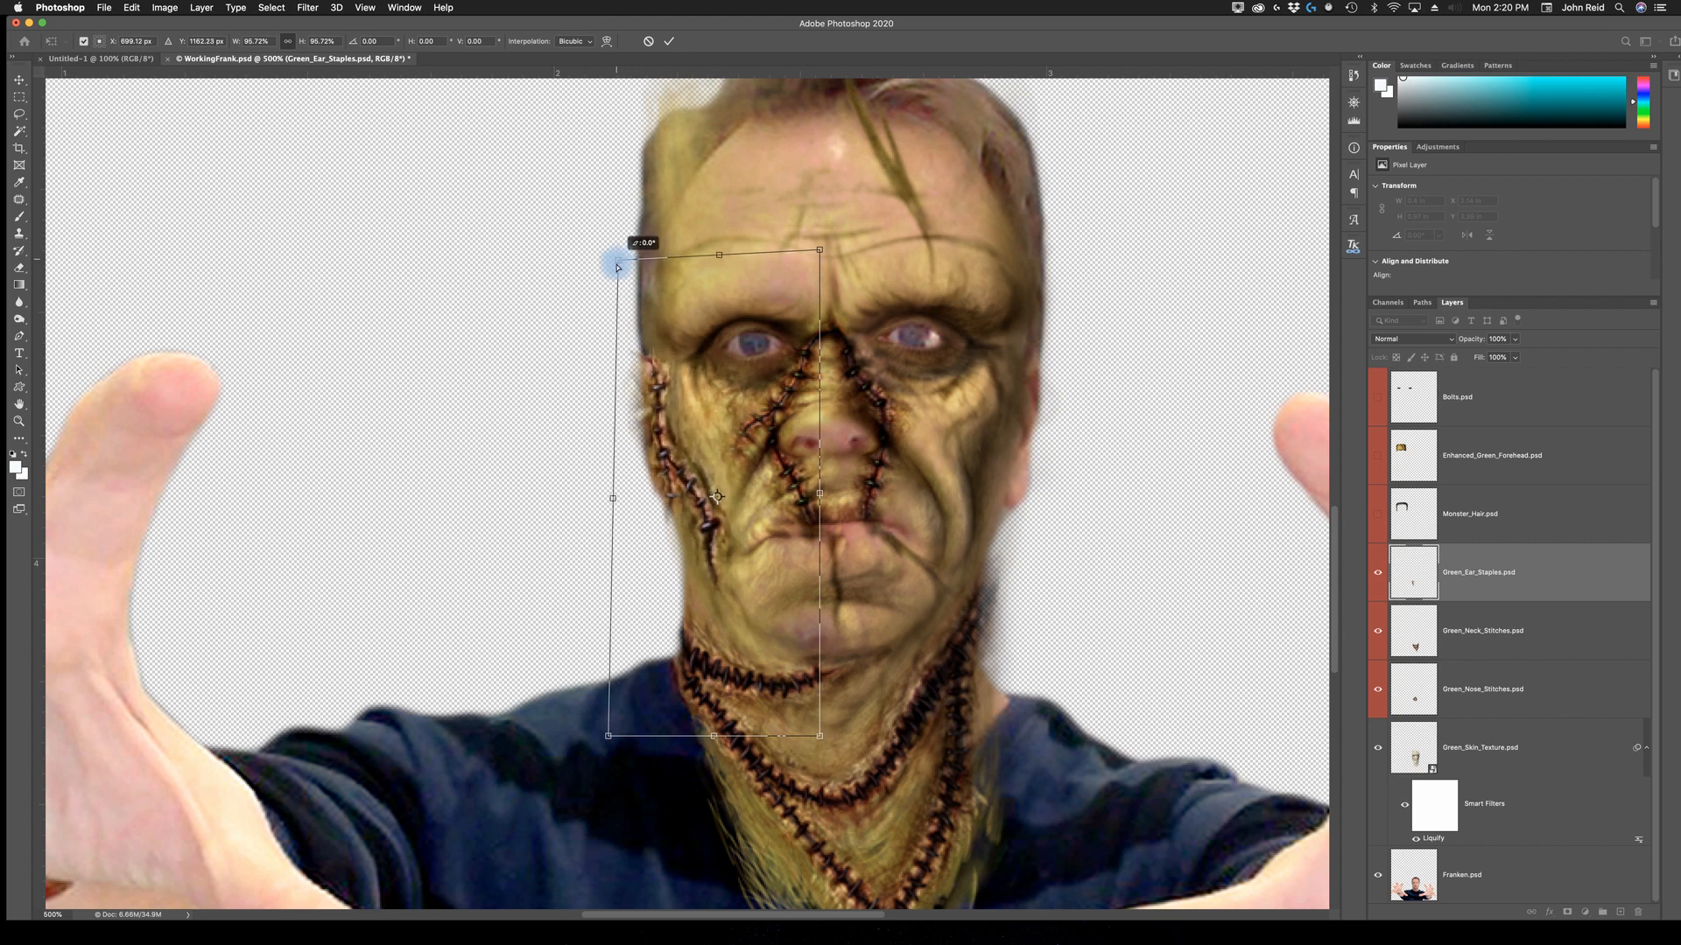
mouse_move(700, 446)
mouse_down()
mouse_move(691, 432)
mouse_move(701, 442)
mouse_up()
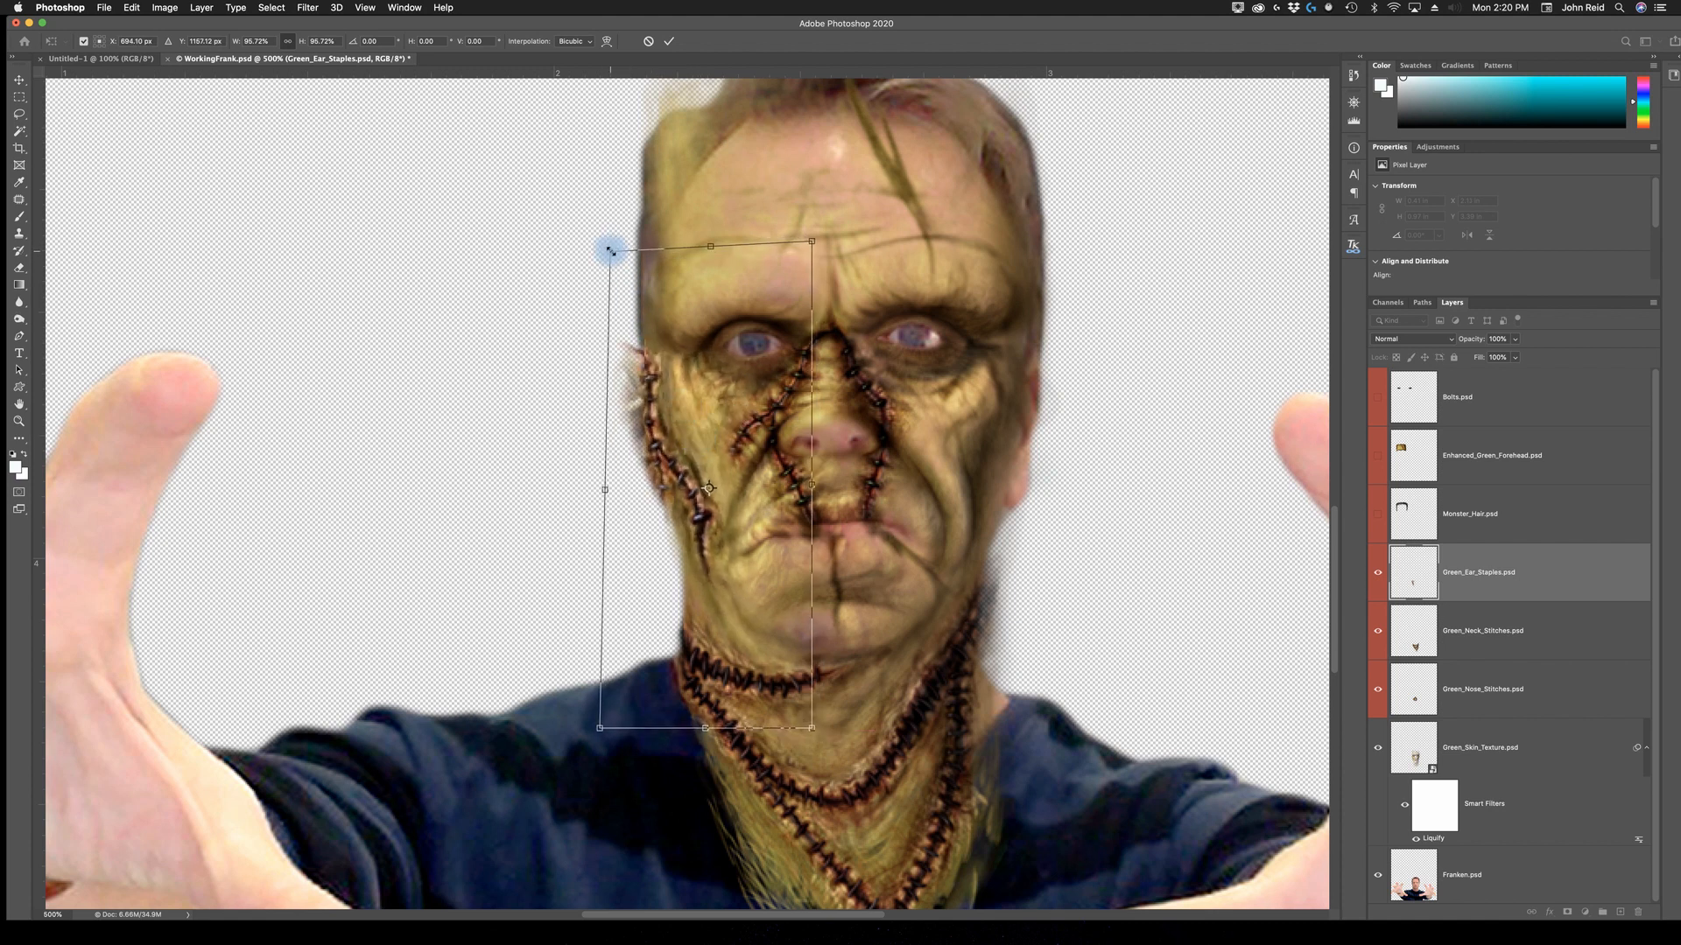
drag(612, 255, 614, 262)
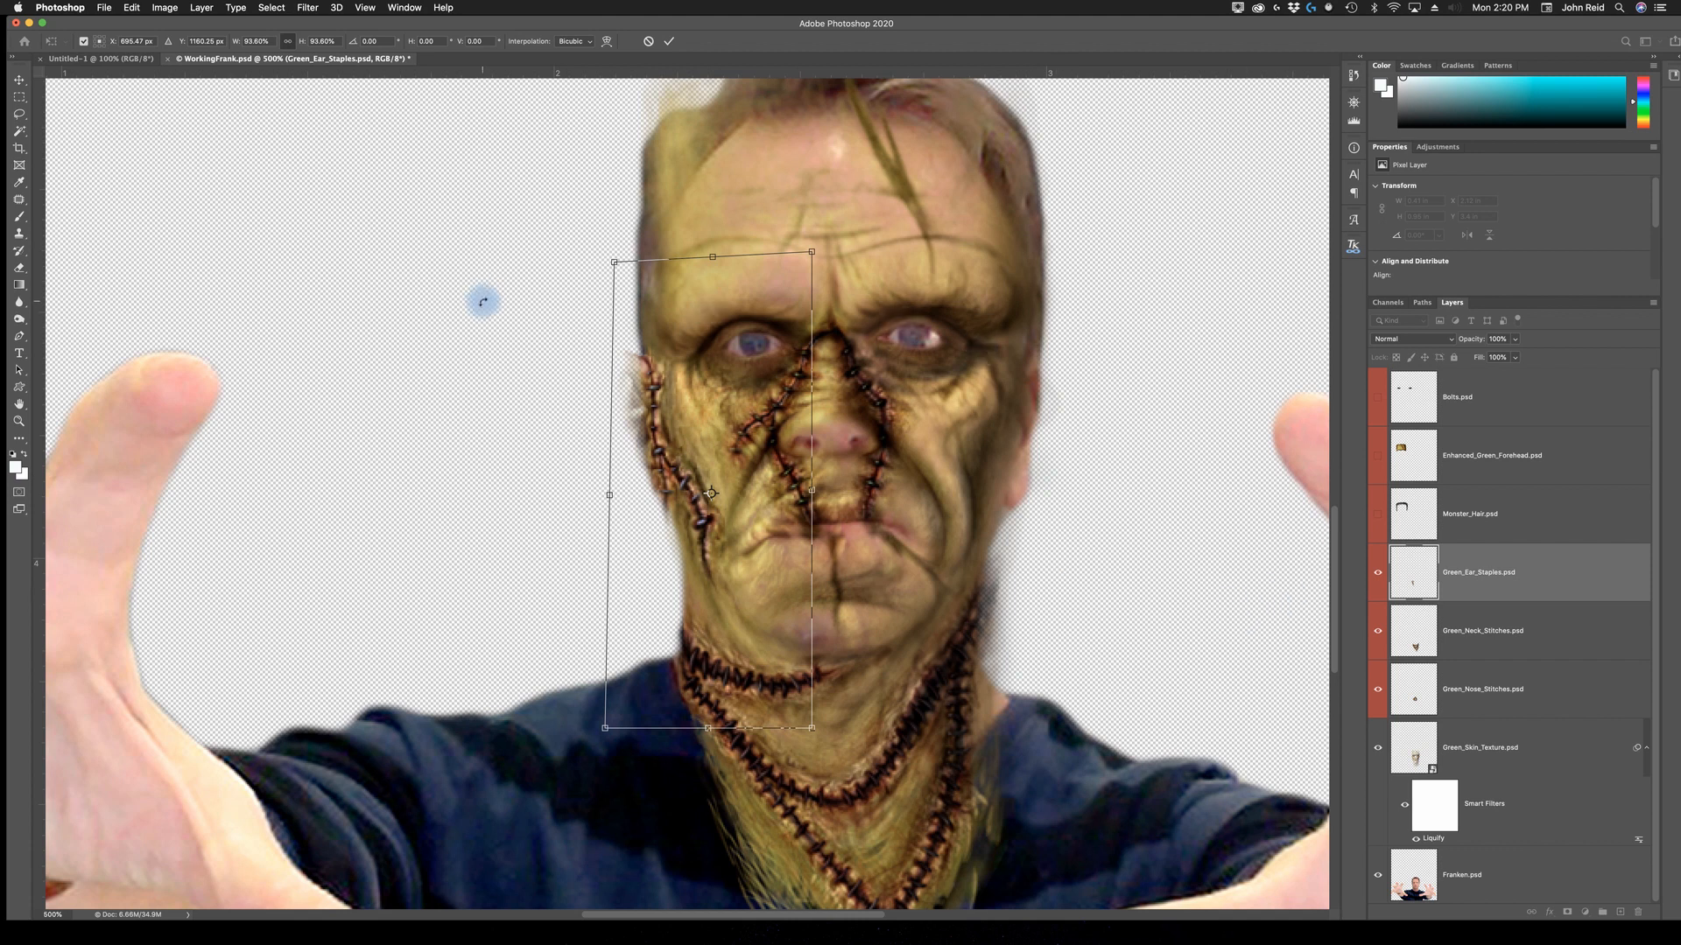
click(669, 43)
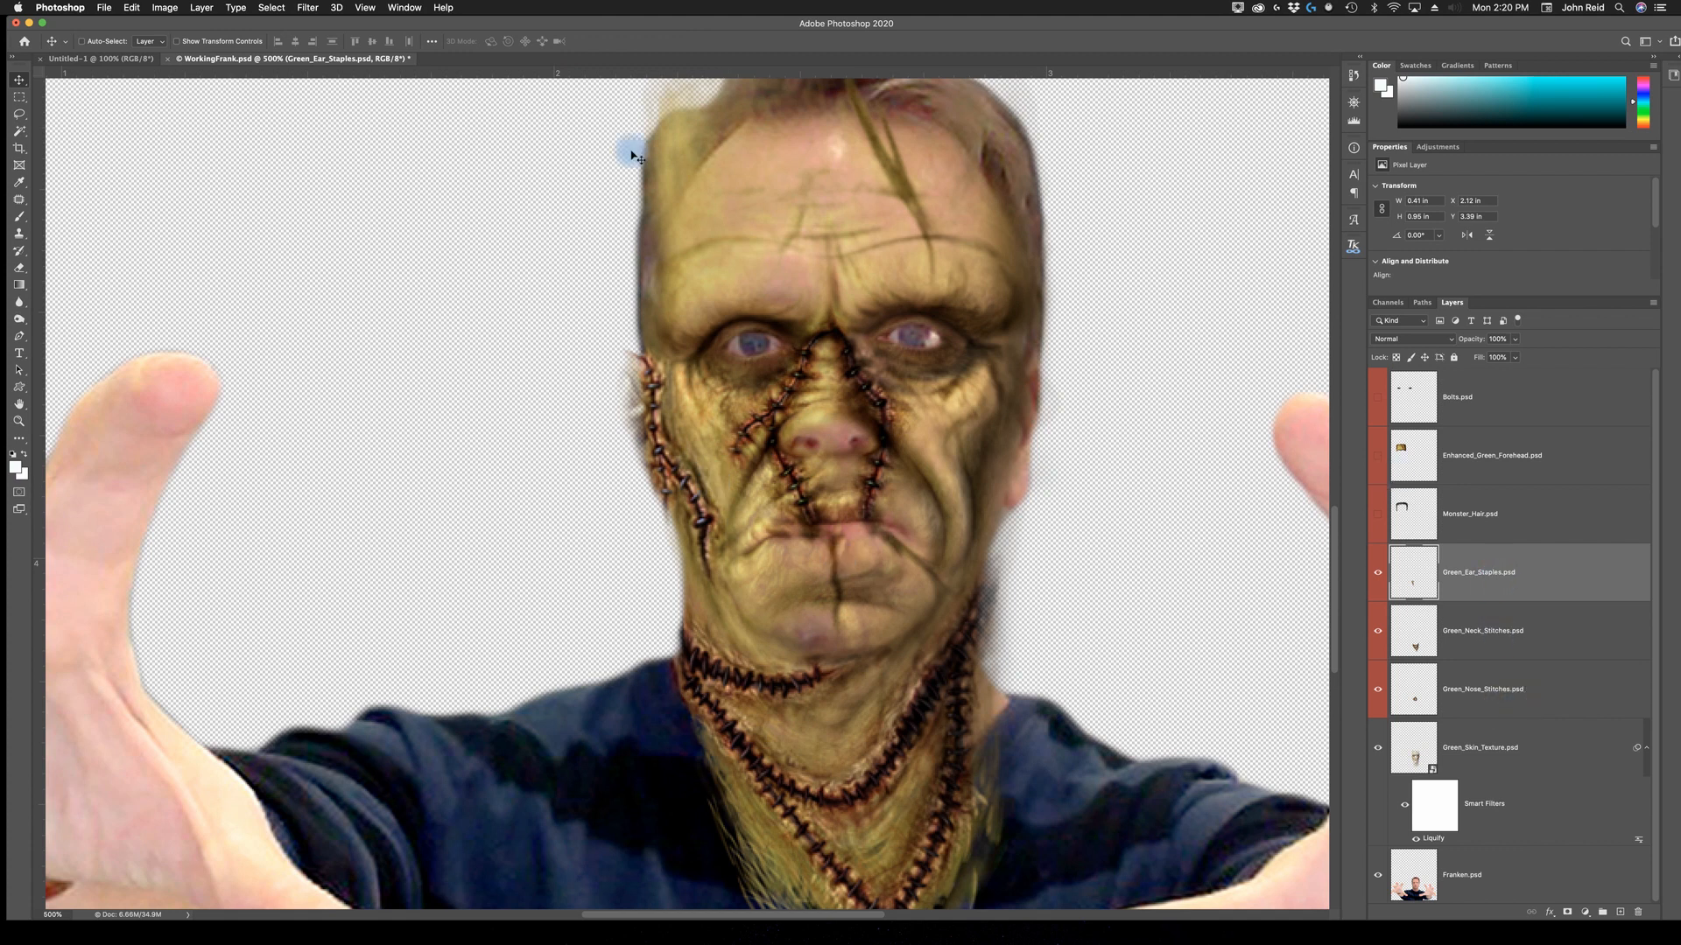
Duplicate the ear staples layer within WorkingFrank.psd and name the copy Right_Green_Ear_Staples.psd.
click(194, 10)
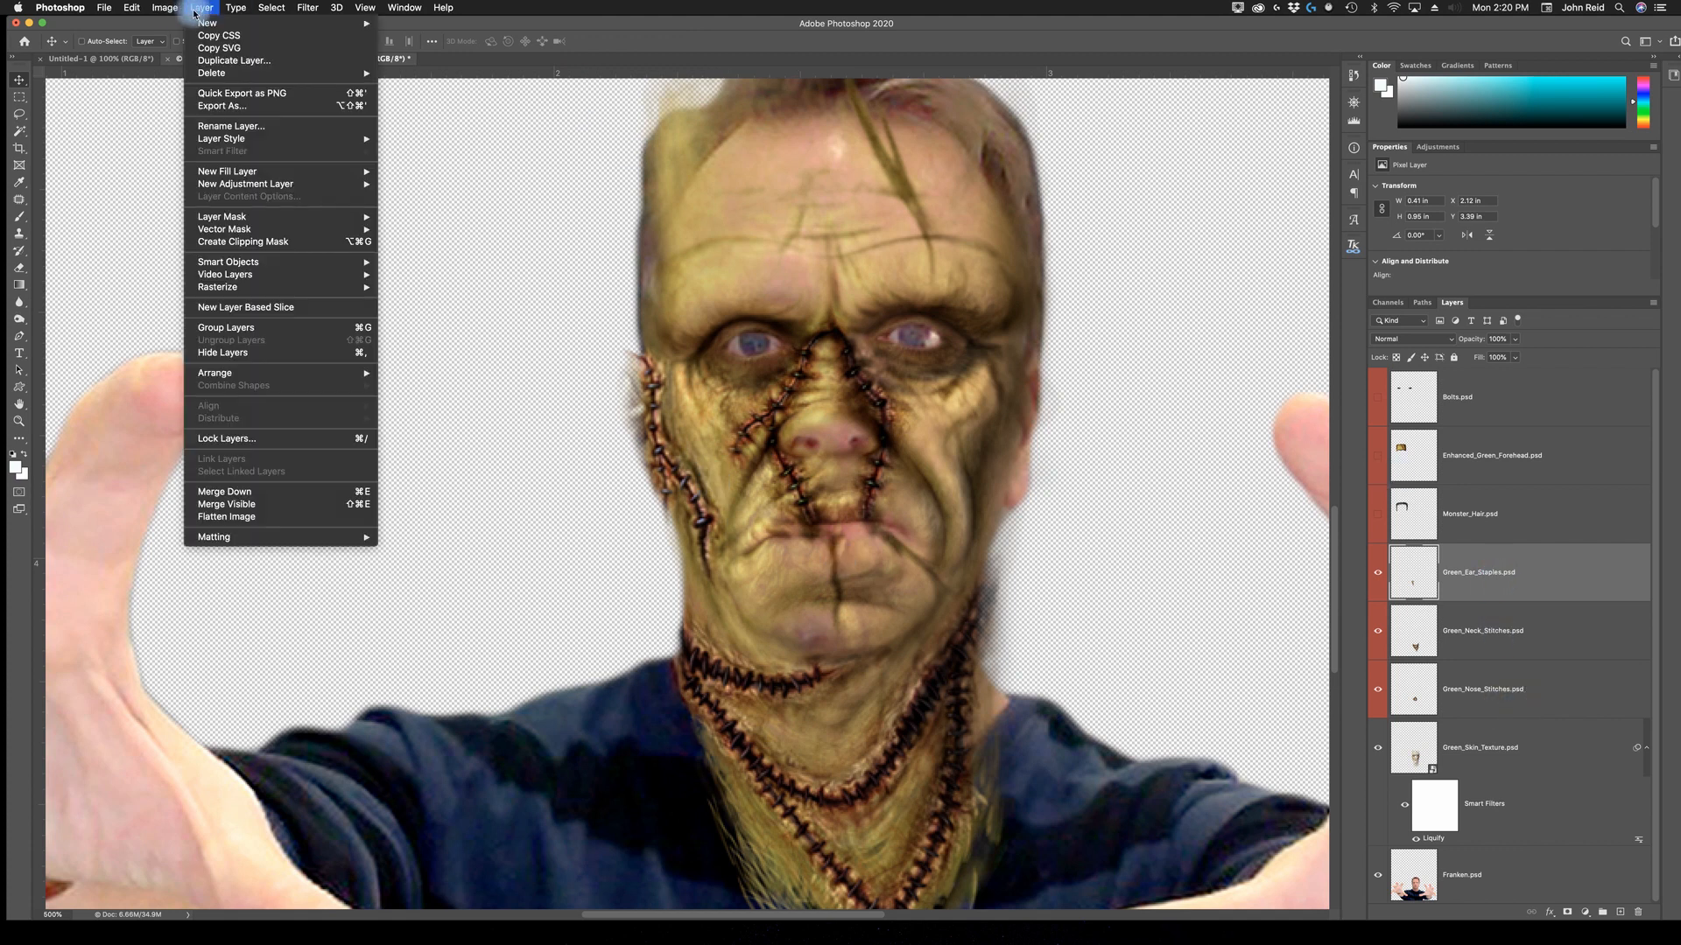
click(234, 61)
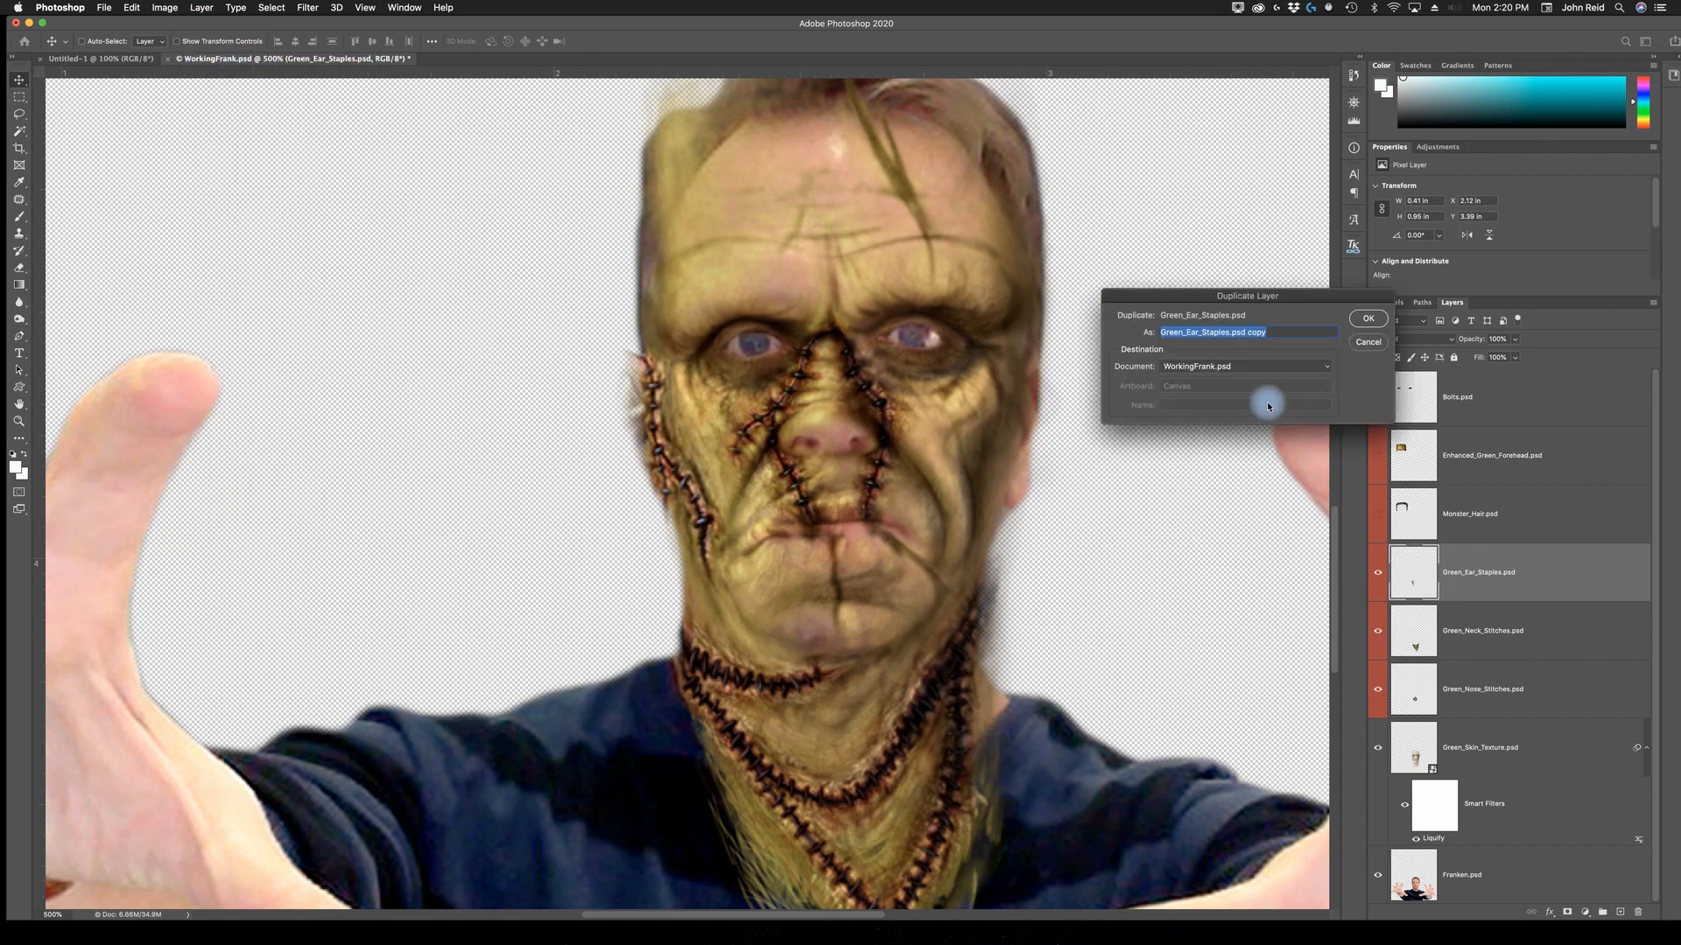
drag(1173, 328, 1248, 333)
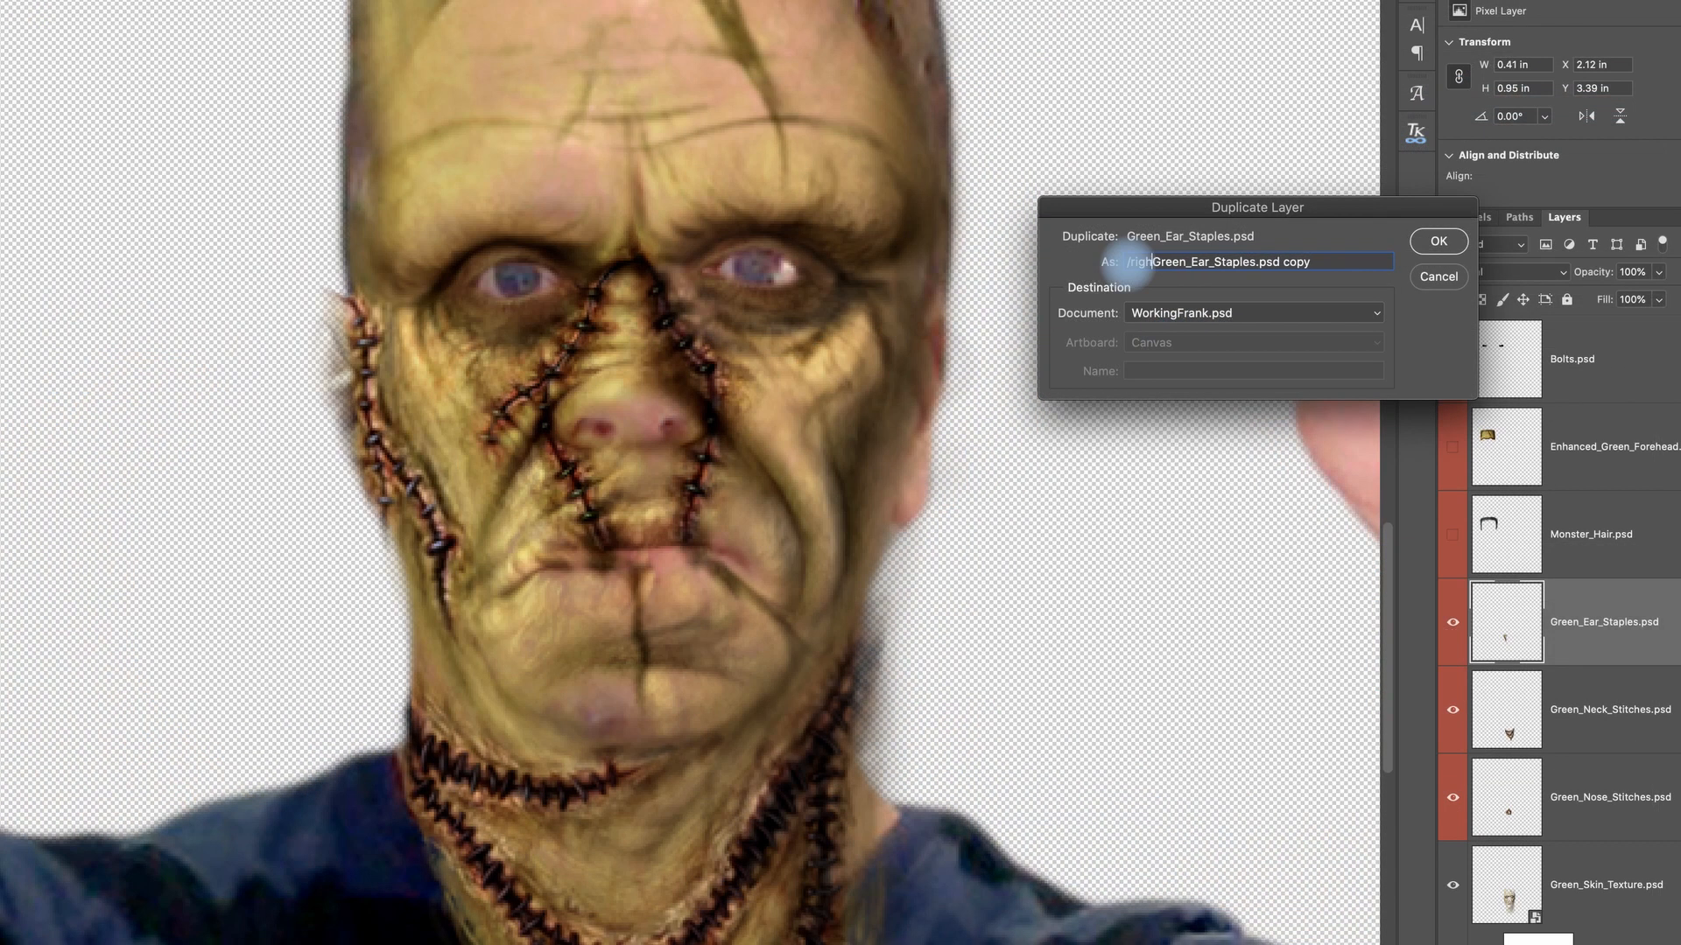
click(1154, 331)
text(Right_)
drag(1155, 332, 1290, 331)
double_click(1320, 262)
key(BackSpace)
click(1438, 241)
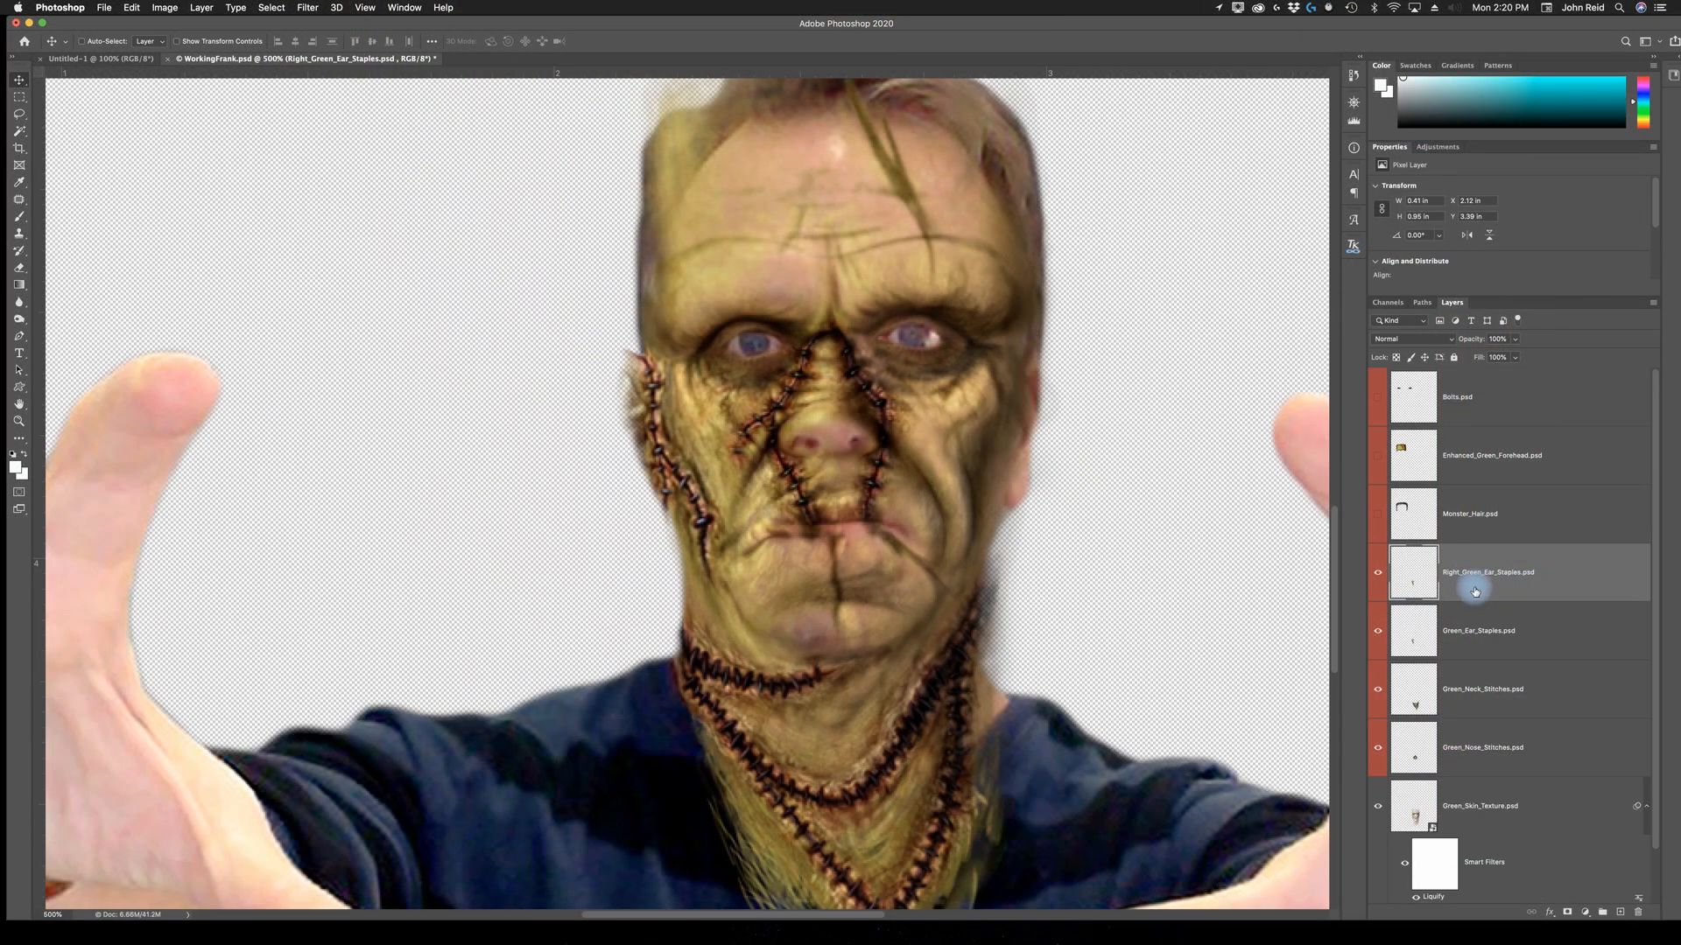
Move the Right_Green_Ear_Staples.psd copy to the opposite side of the face, flip it horizontally and align it with the other ear.
drag(661, 449, 968, 442)
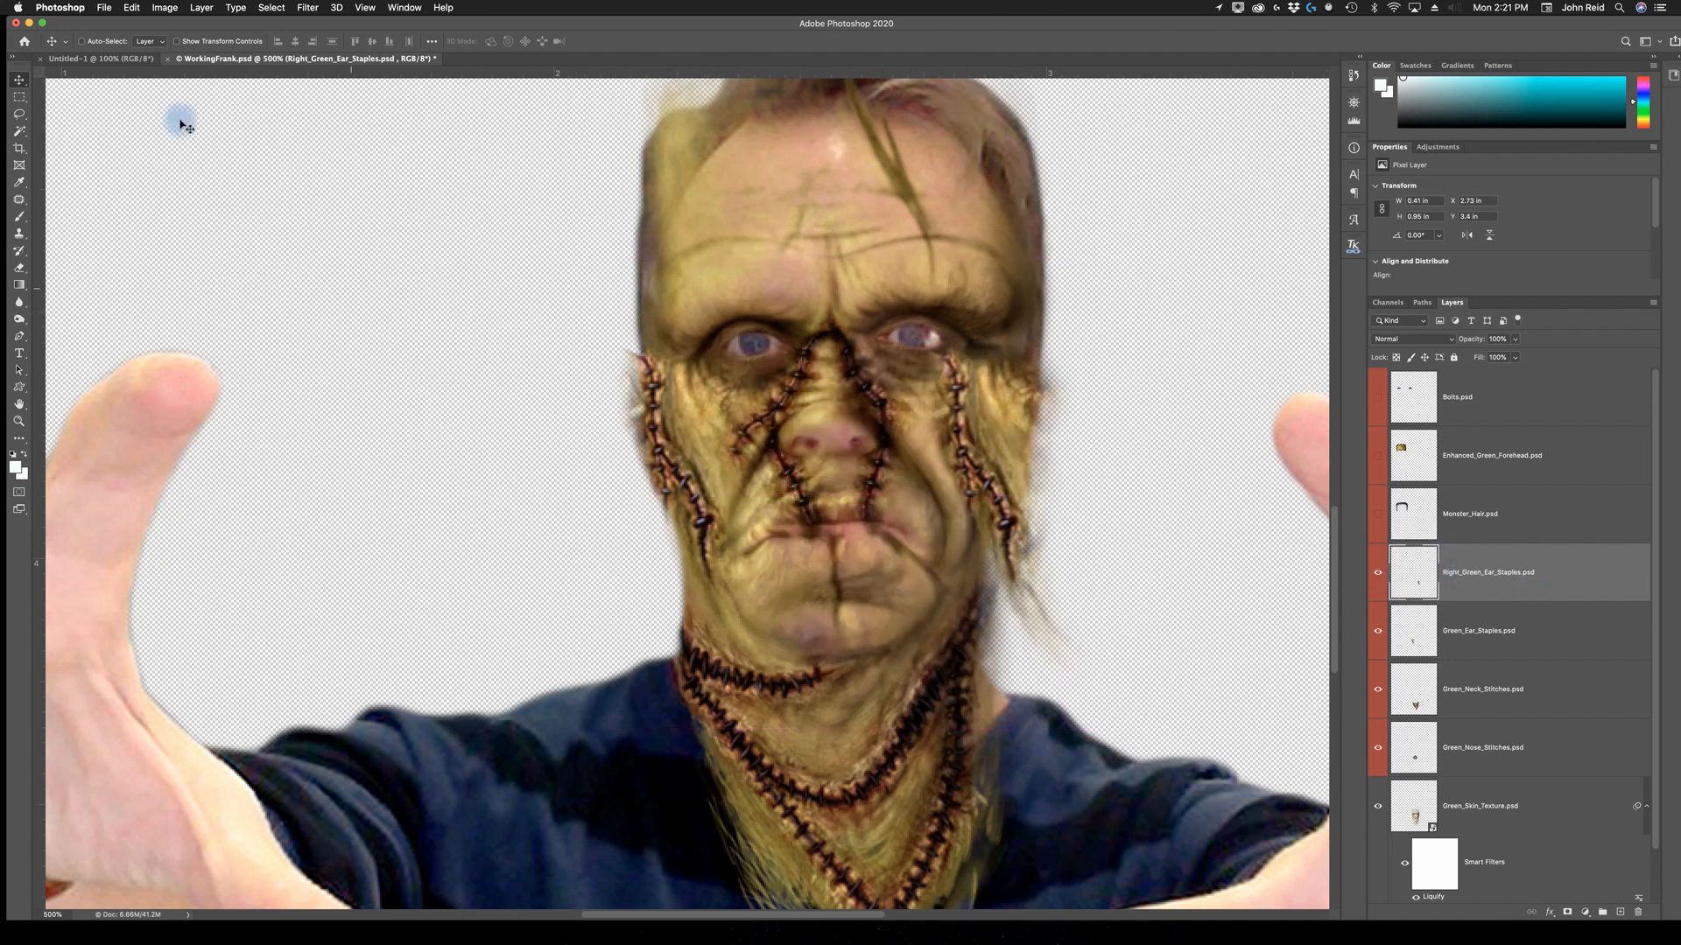
click(130, 8)
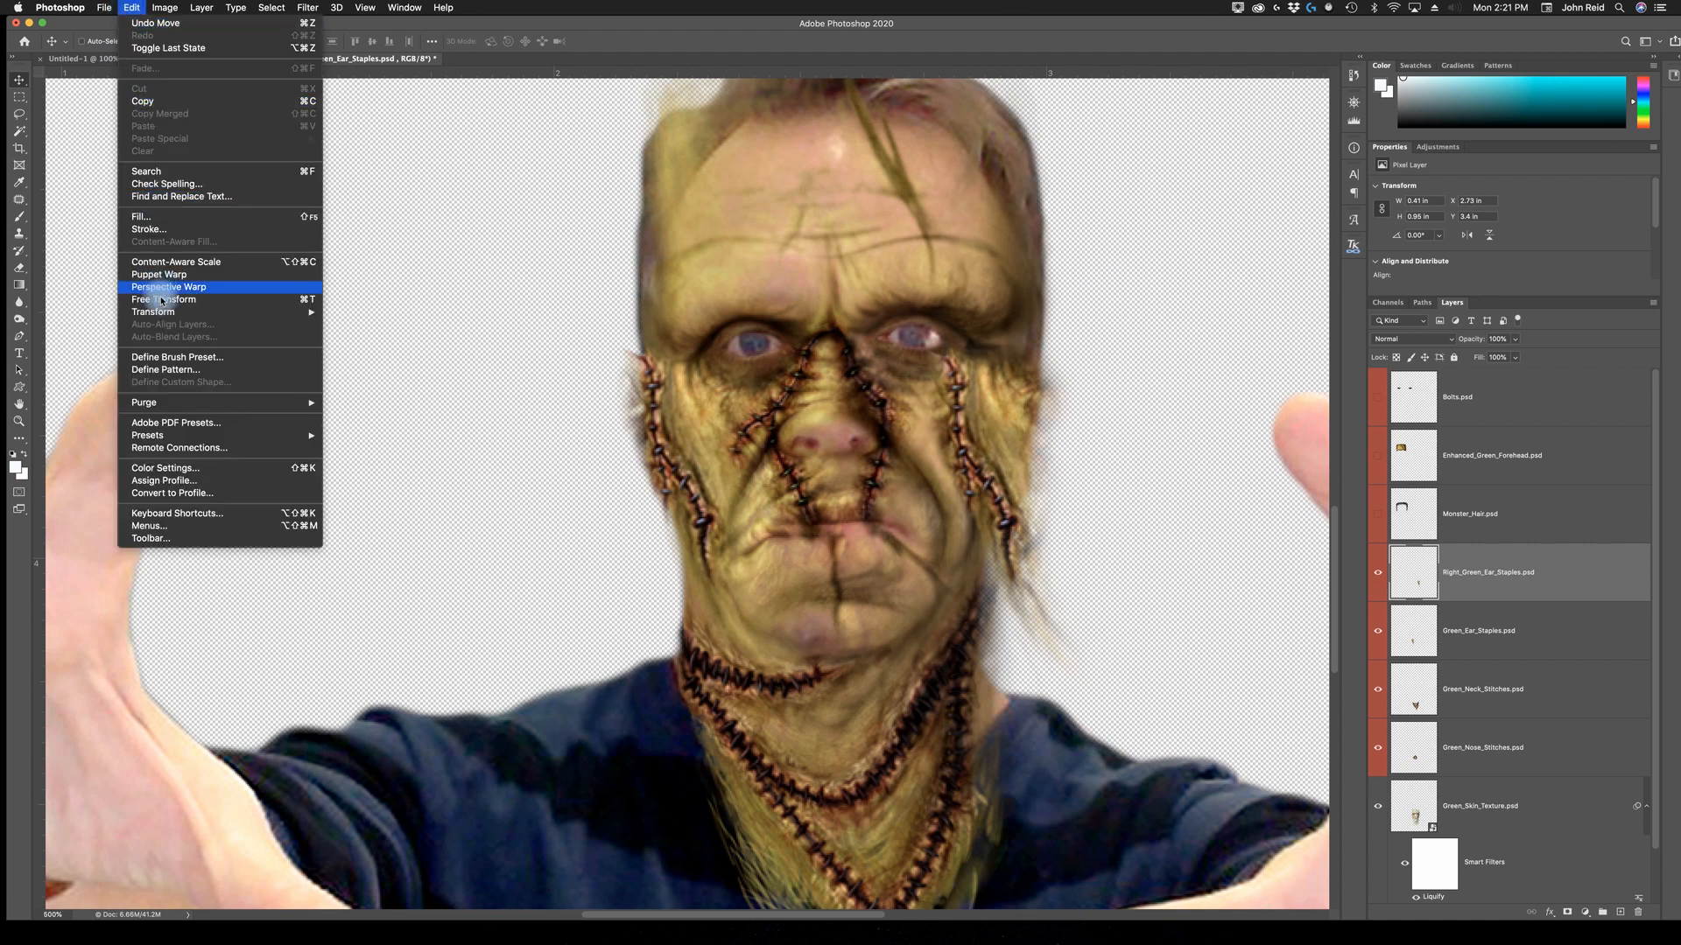
mouse_move(169, 313)
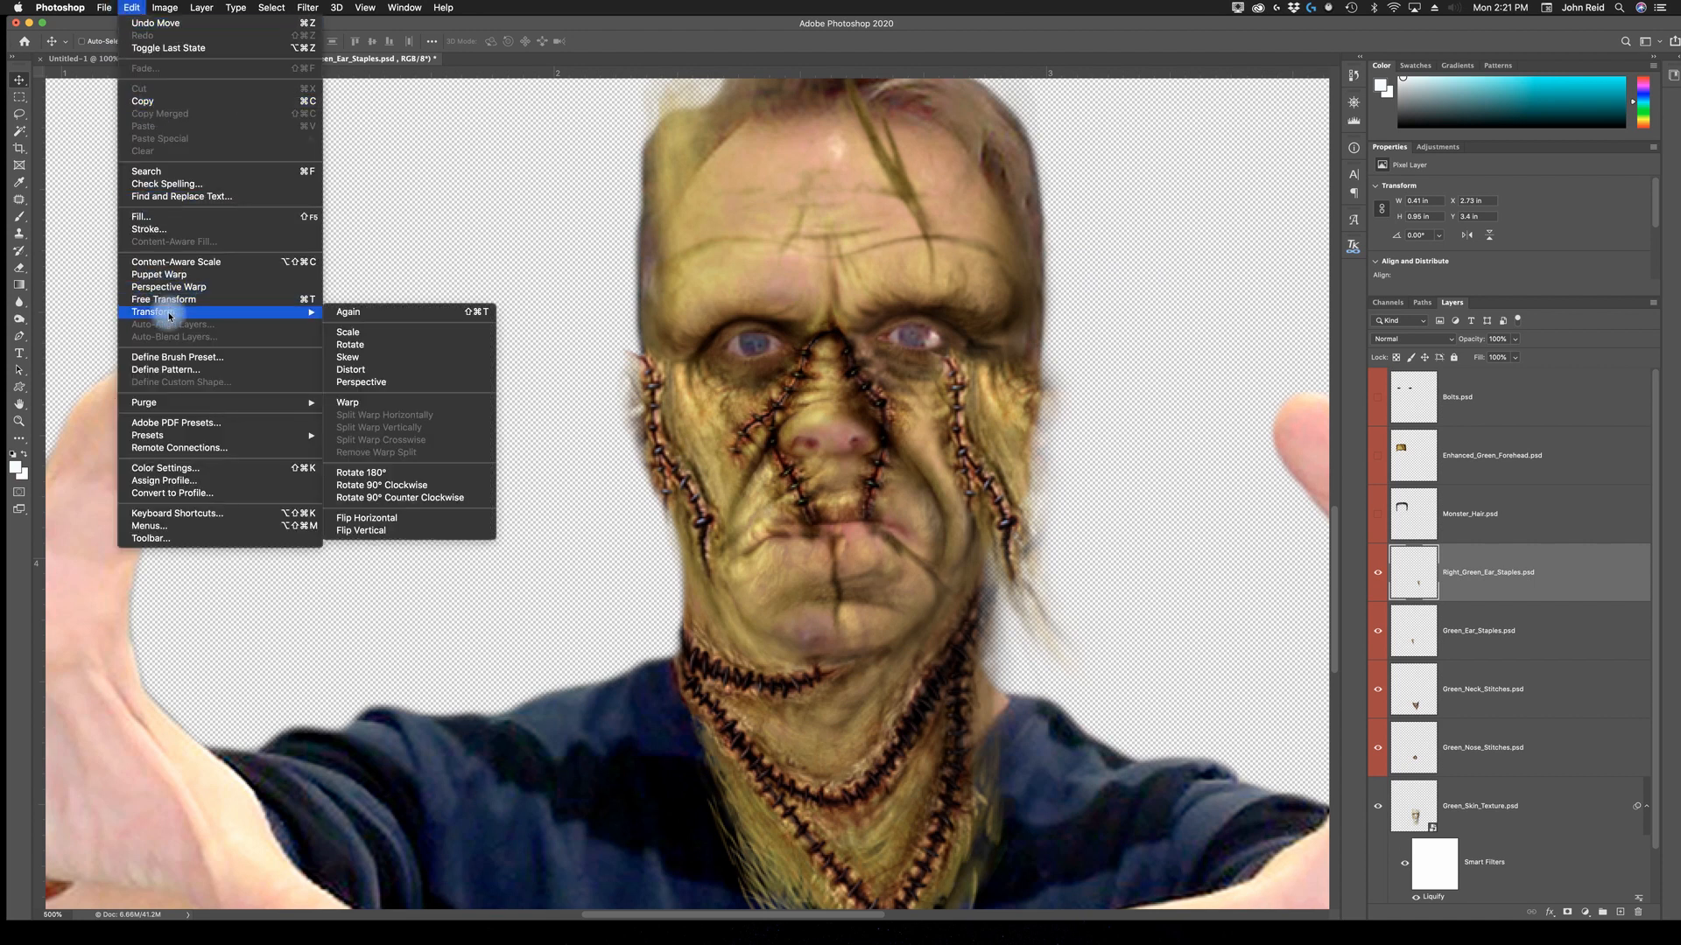
click(371, 519)
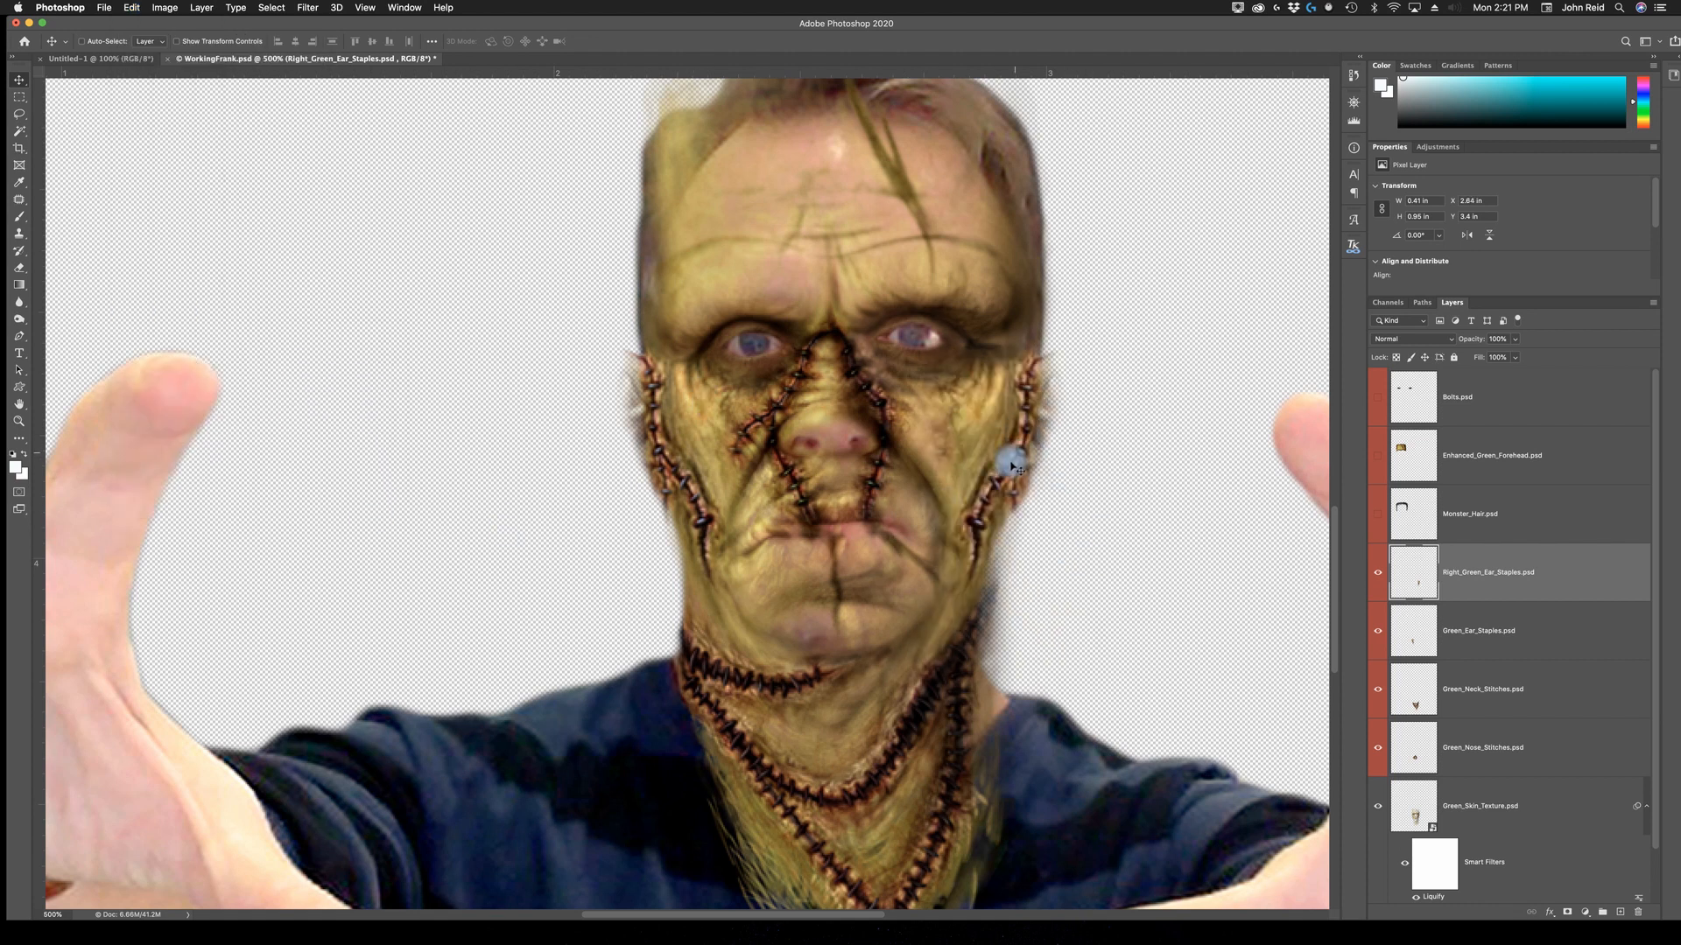
mouse_move(1015, 477)
mouse_down()
mouse_move(1032, 443)
mouse_move(1062, 438)
mouse_move(1013, 454)
mouse_move(953, 553)
mouse_move(983, 495)
mouse_move(1024, 461)
mouse_move(960, 587)
mouse_move(1013, 462)
mouse_up()
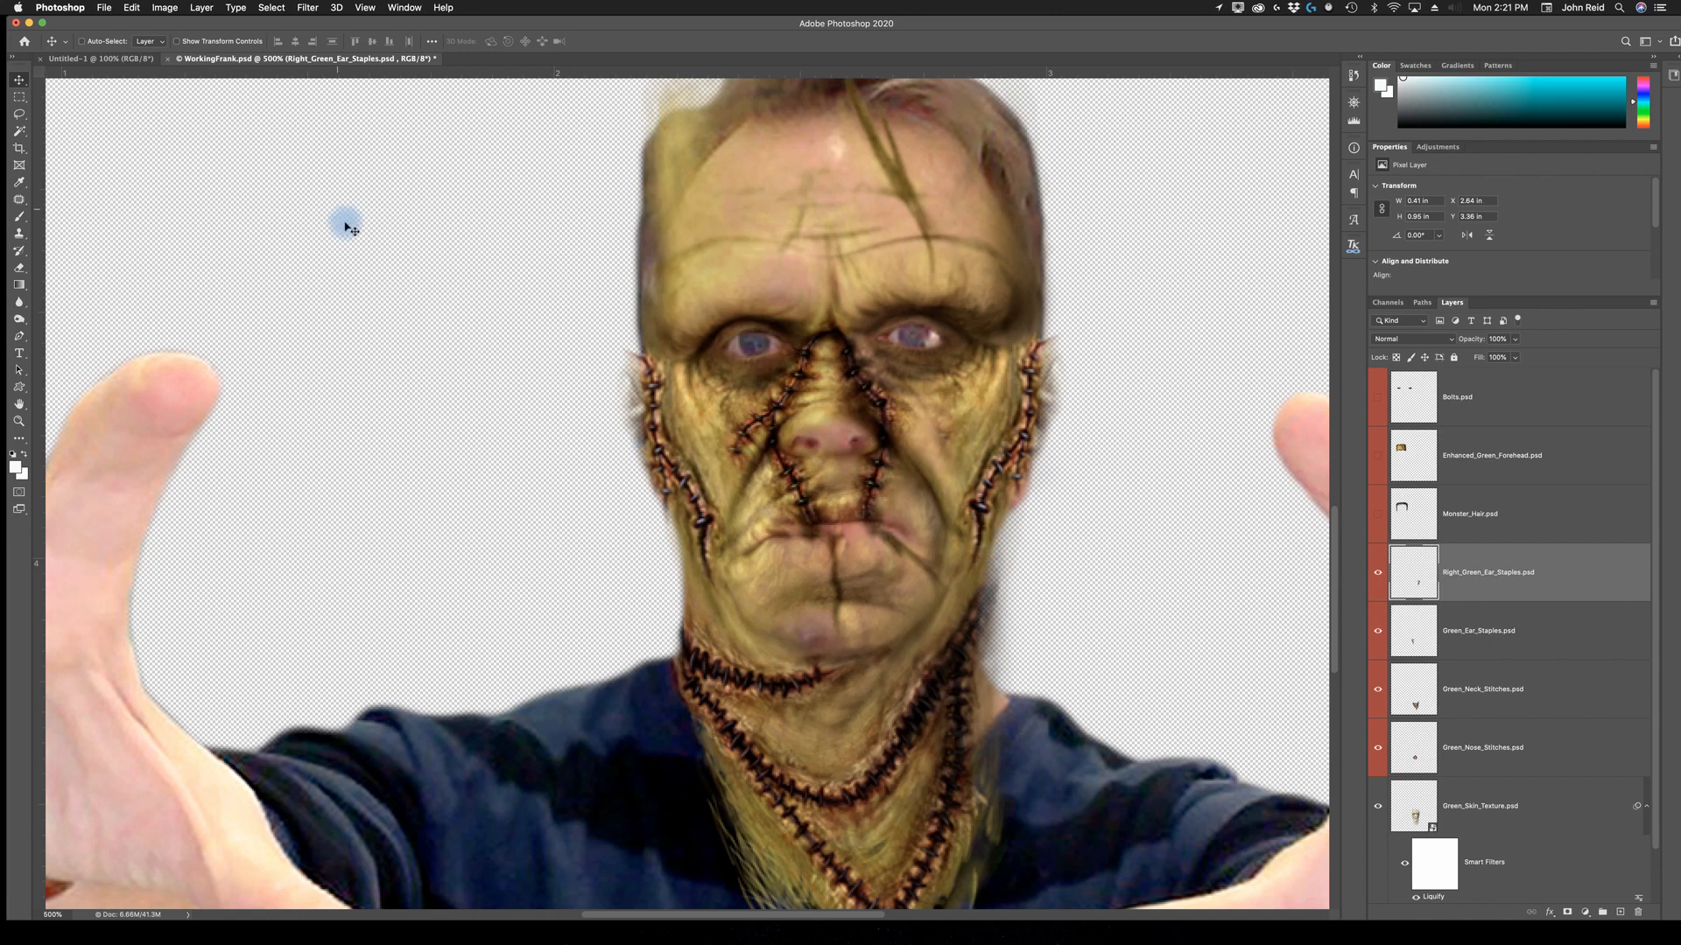
Distort the corners of the flipped ear staples with Free Transform to fit the ear and jaw edge, and commit the transform.
key(super+t)
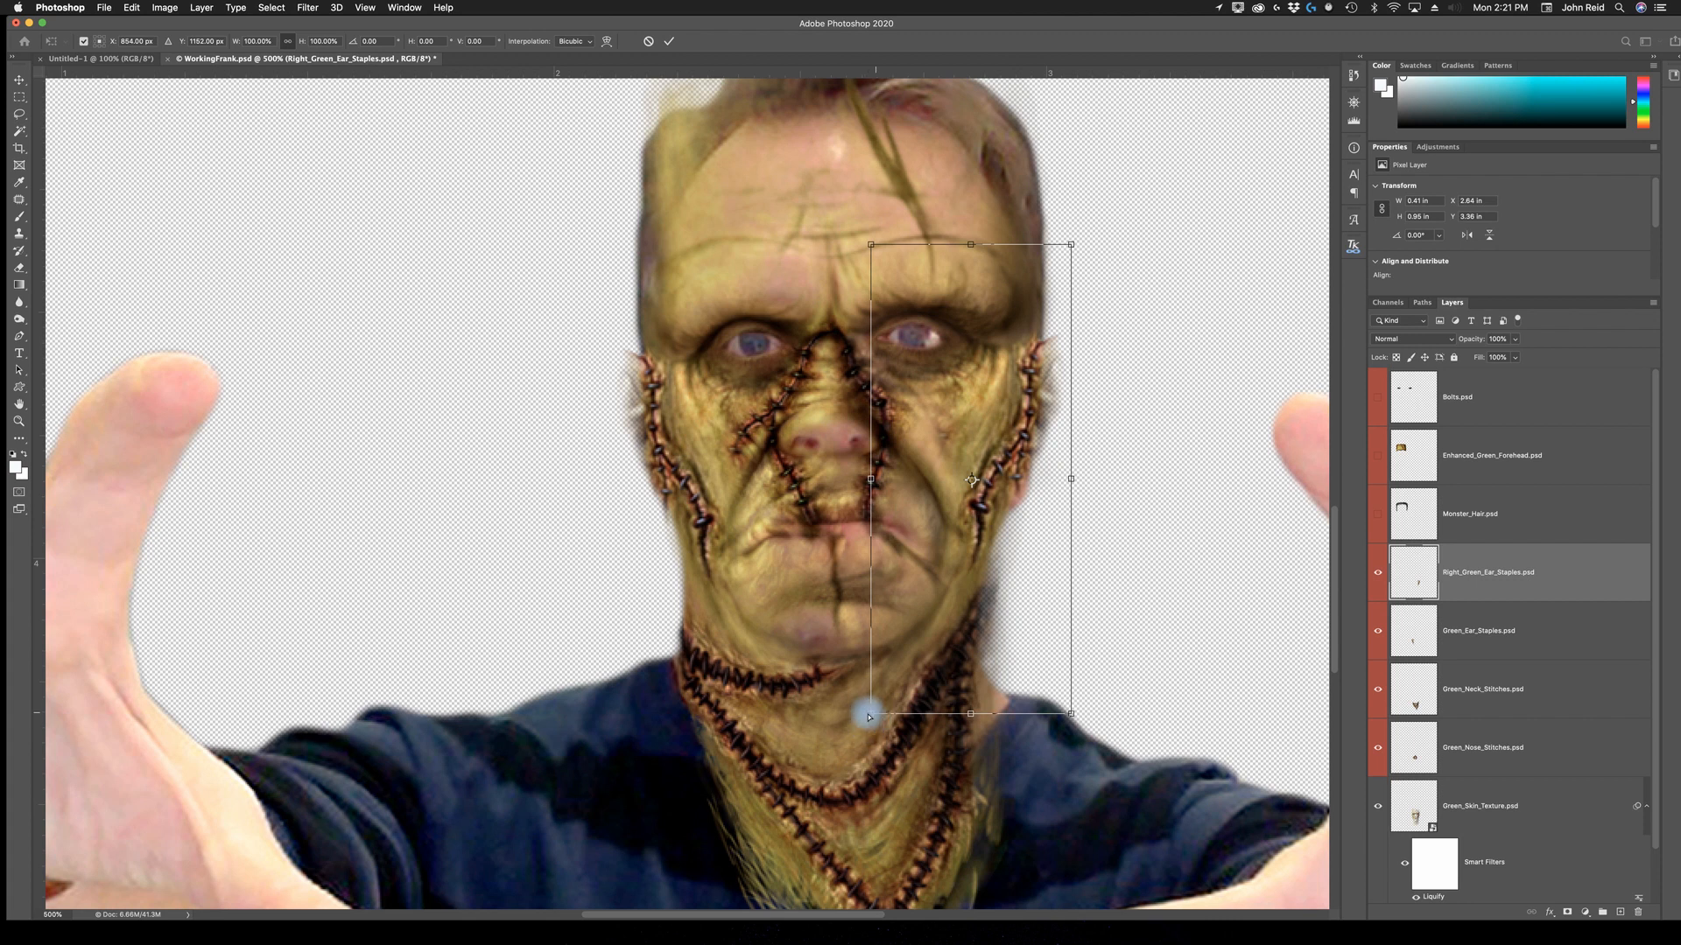
drag(870, 716, 904, 718)
drag(1074, 245, 1062, 240)
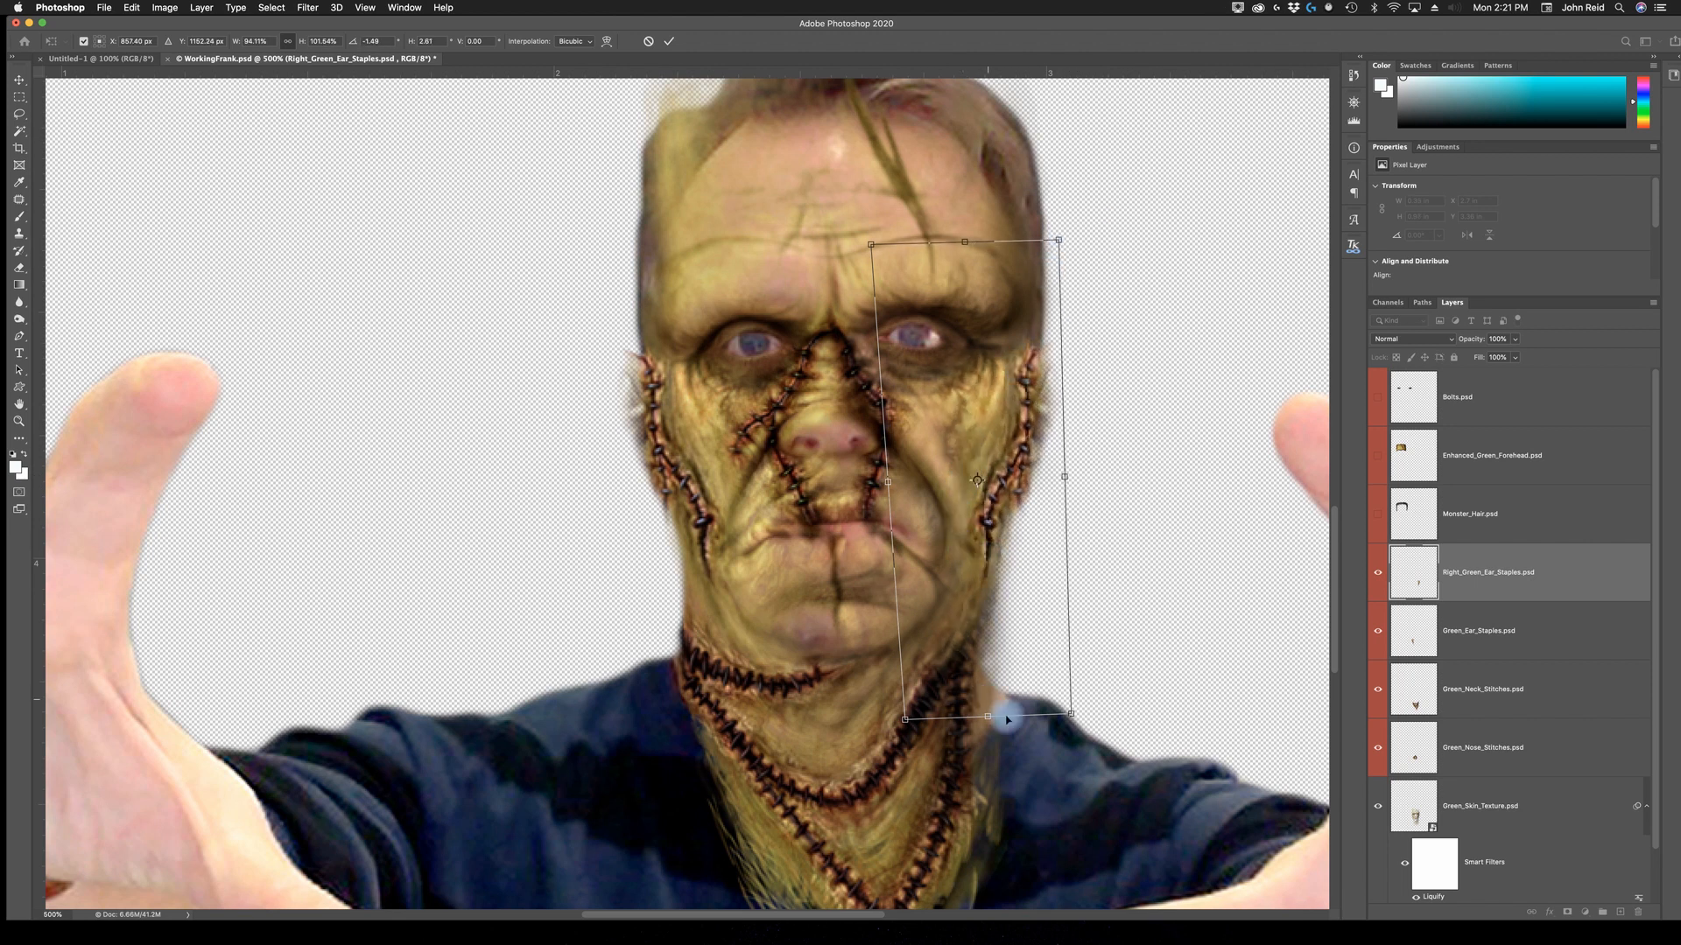
drag(1067, 701, 982, 671)
drag(1002, 458, 1006, 474)
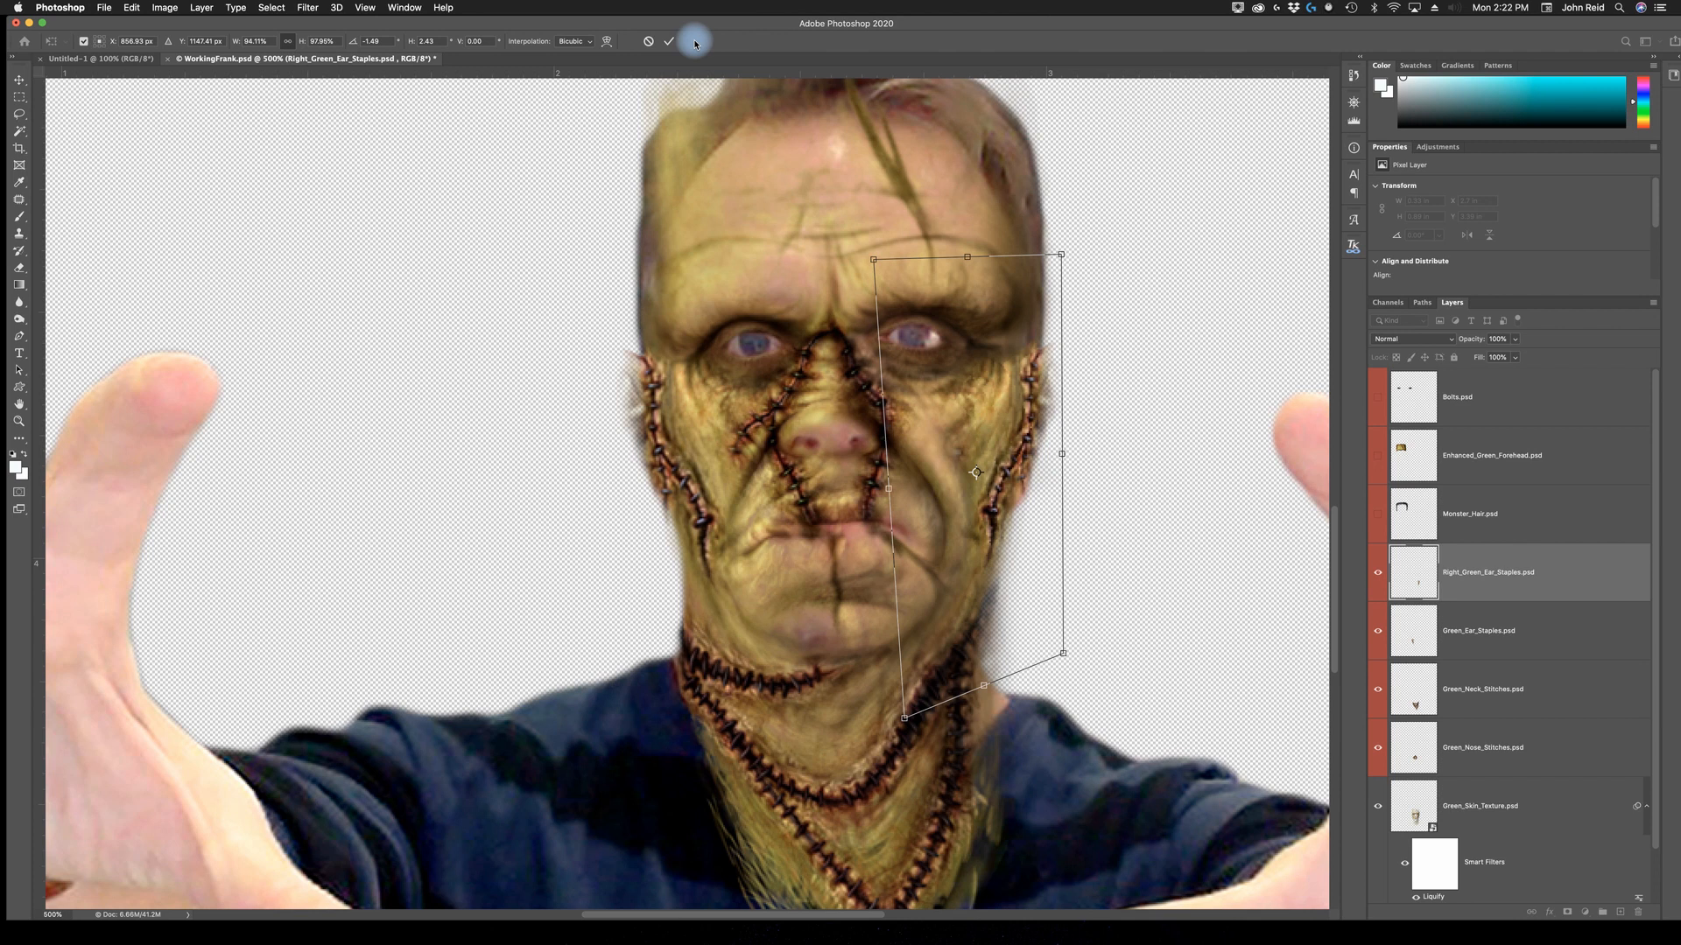
click(667, 41)
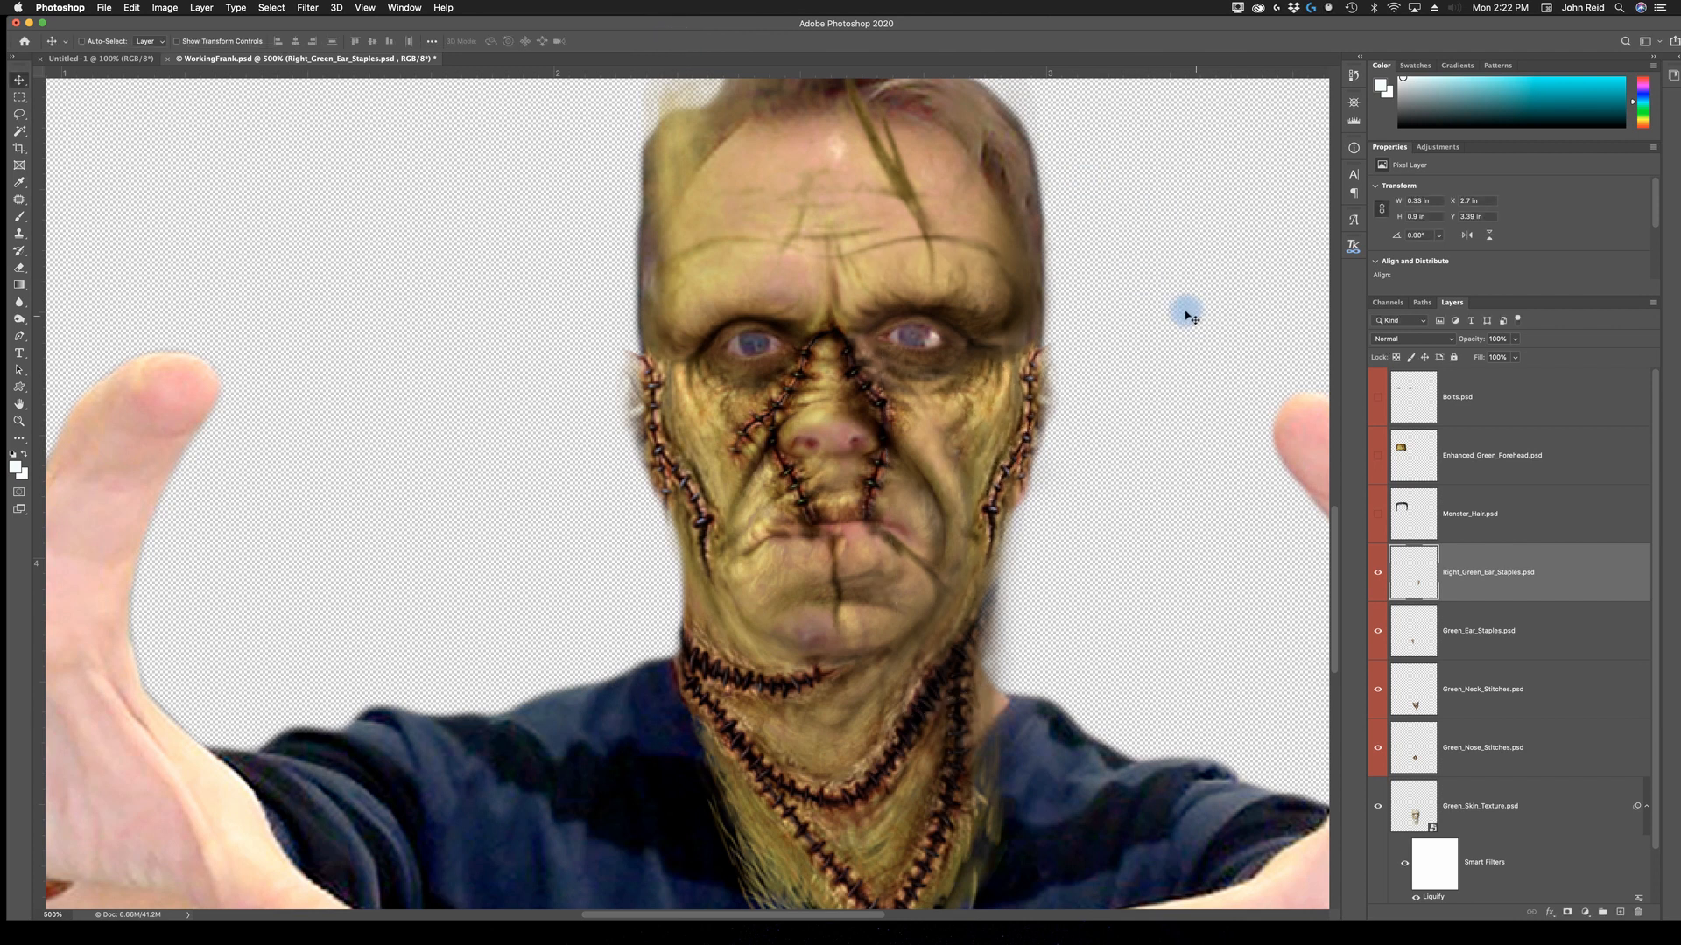
Show the Monster_Hair.psd and Enhanced_Green_Forehead.psd layers, keeping the hair on top, and move the forehead over the man's head.
click(1510, 508)
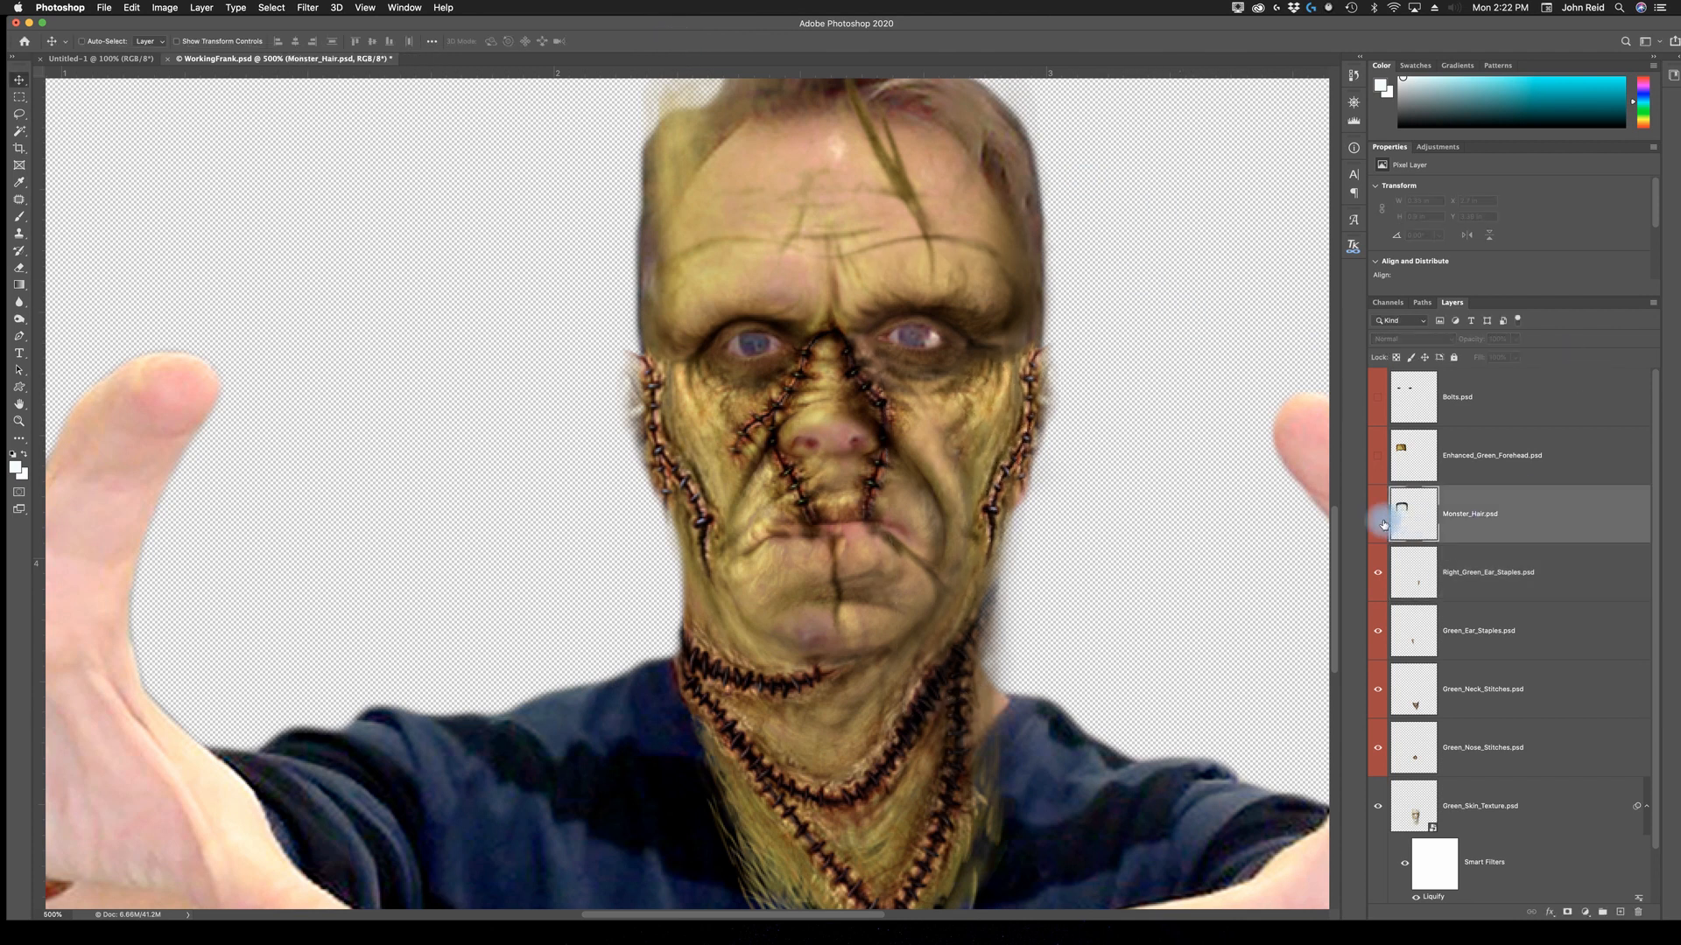
click(1378, 518)
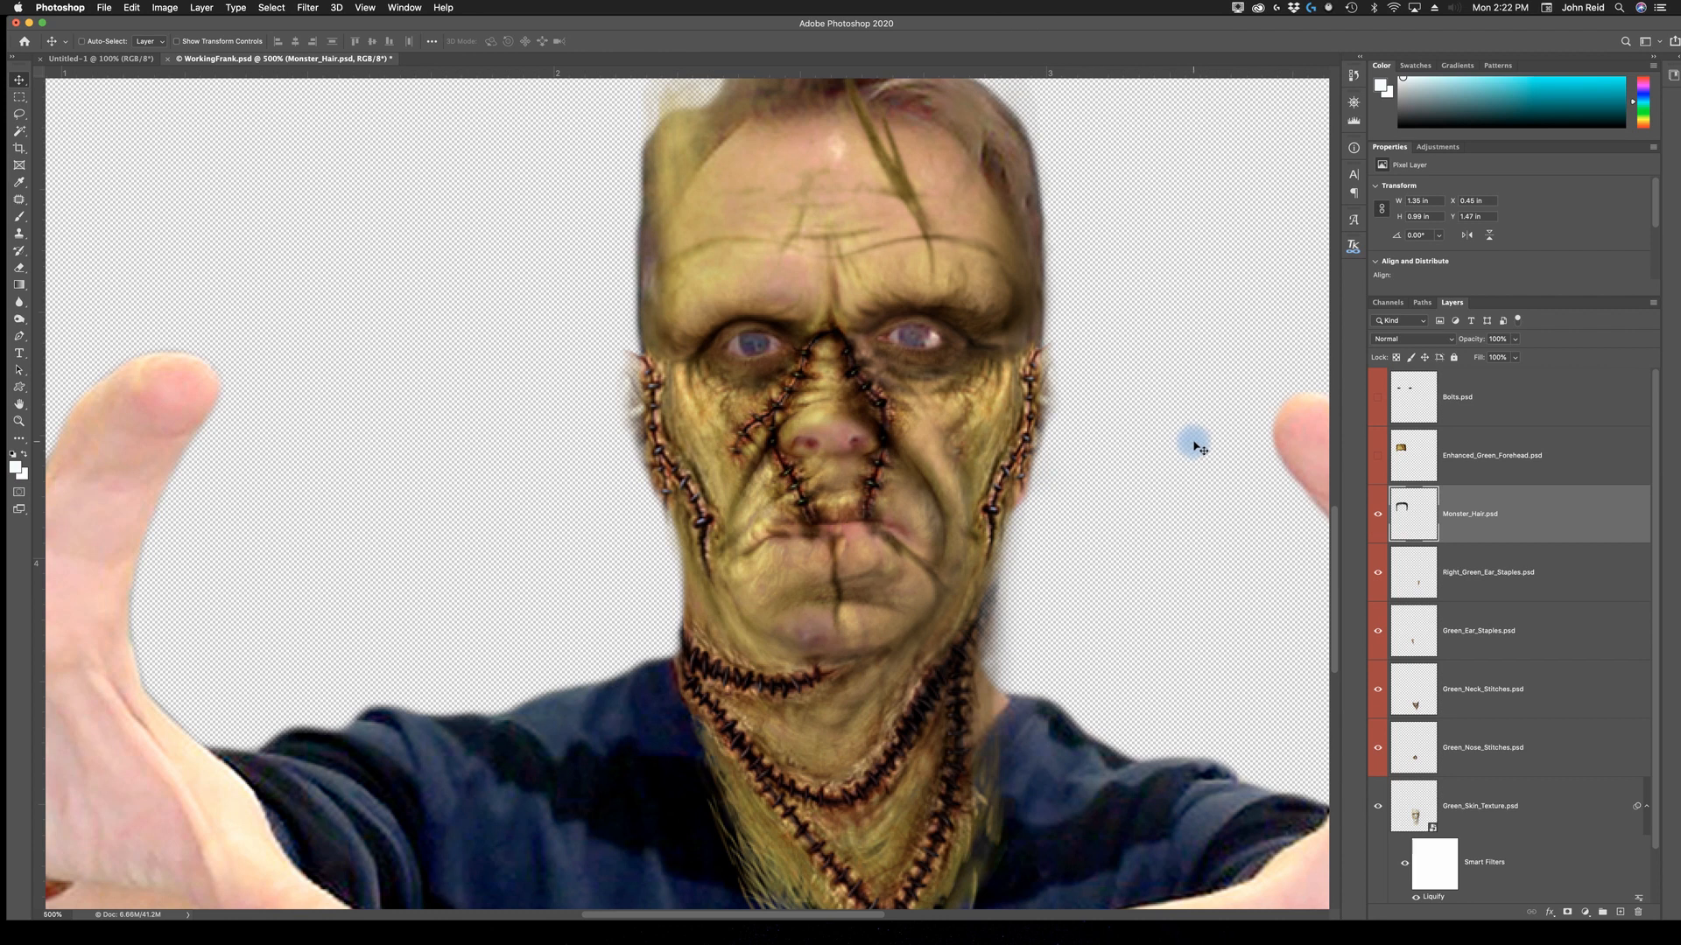
key(super+0)
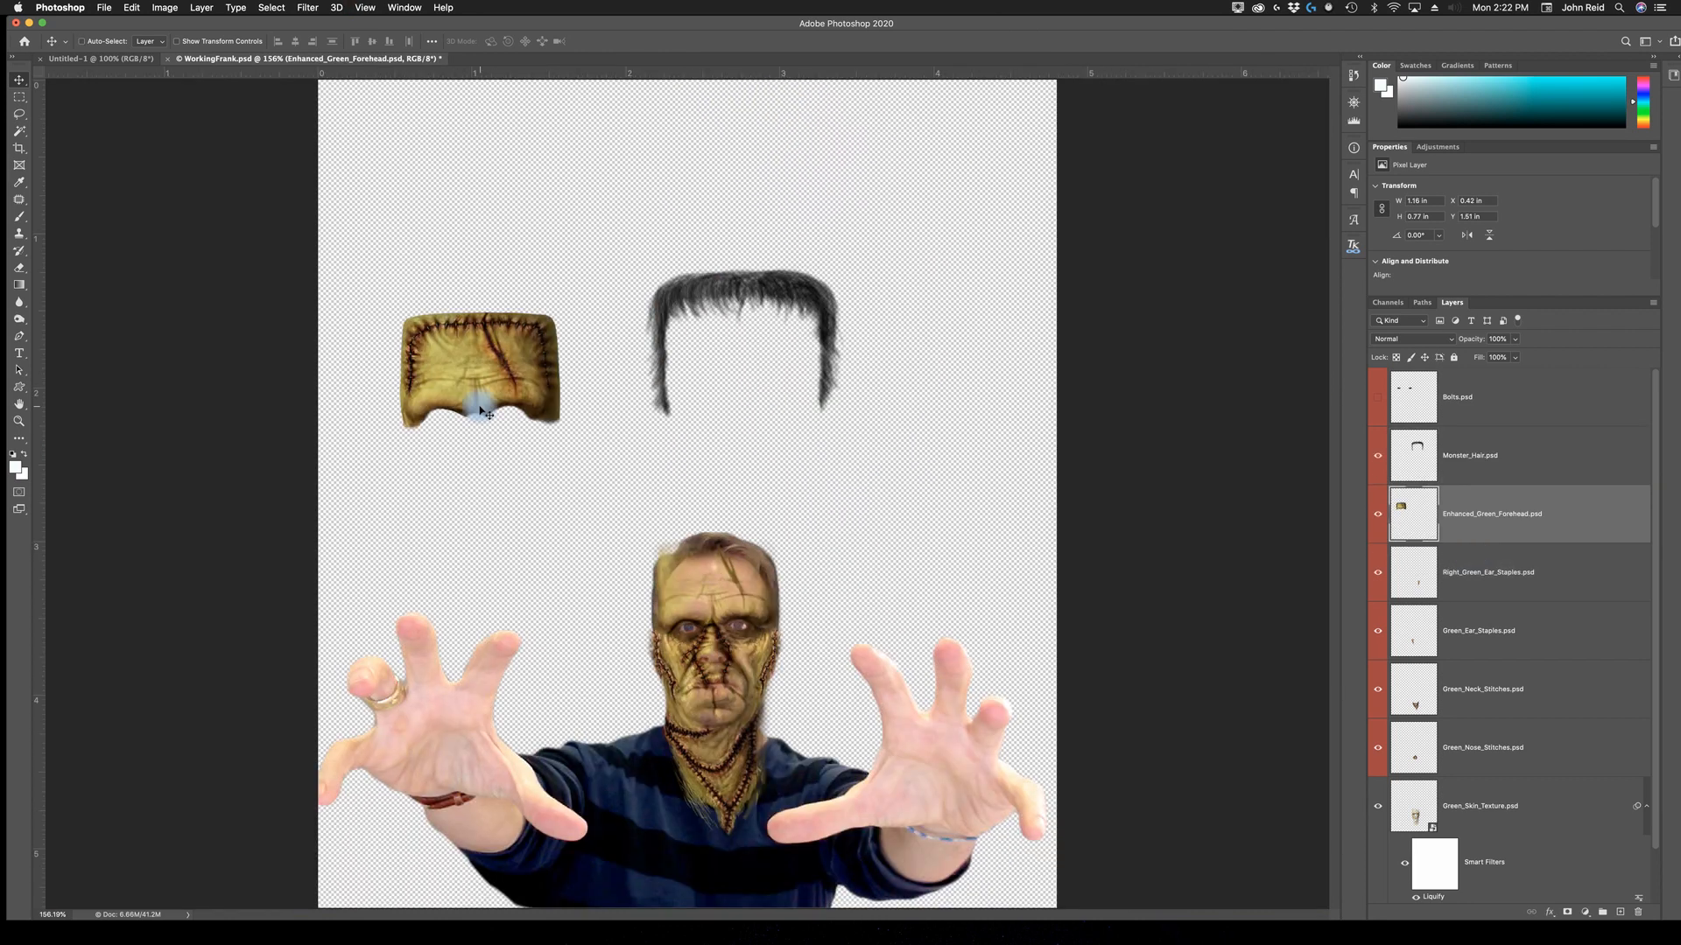
drag(479, 405, 710, 612)
drag(704, 371, 713, 372)
Scale the green forehead to about 75% with Free Transform and center it over the man's brow.
key(z)
double_click(719, 624)
click(718, 624)
key(super+t)
drag(913, 247, 797, 325)
drag(715, 426, 771, 416)
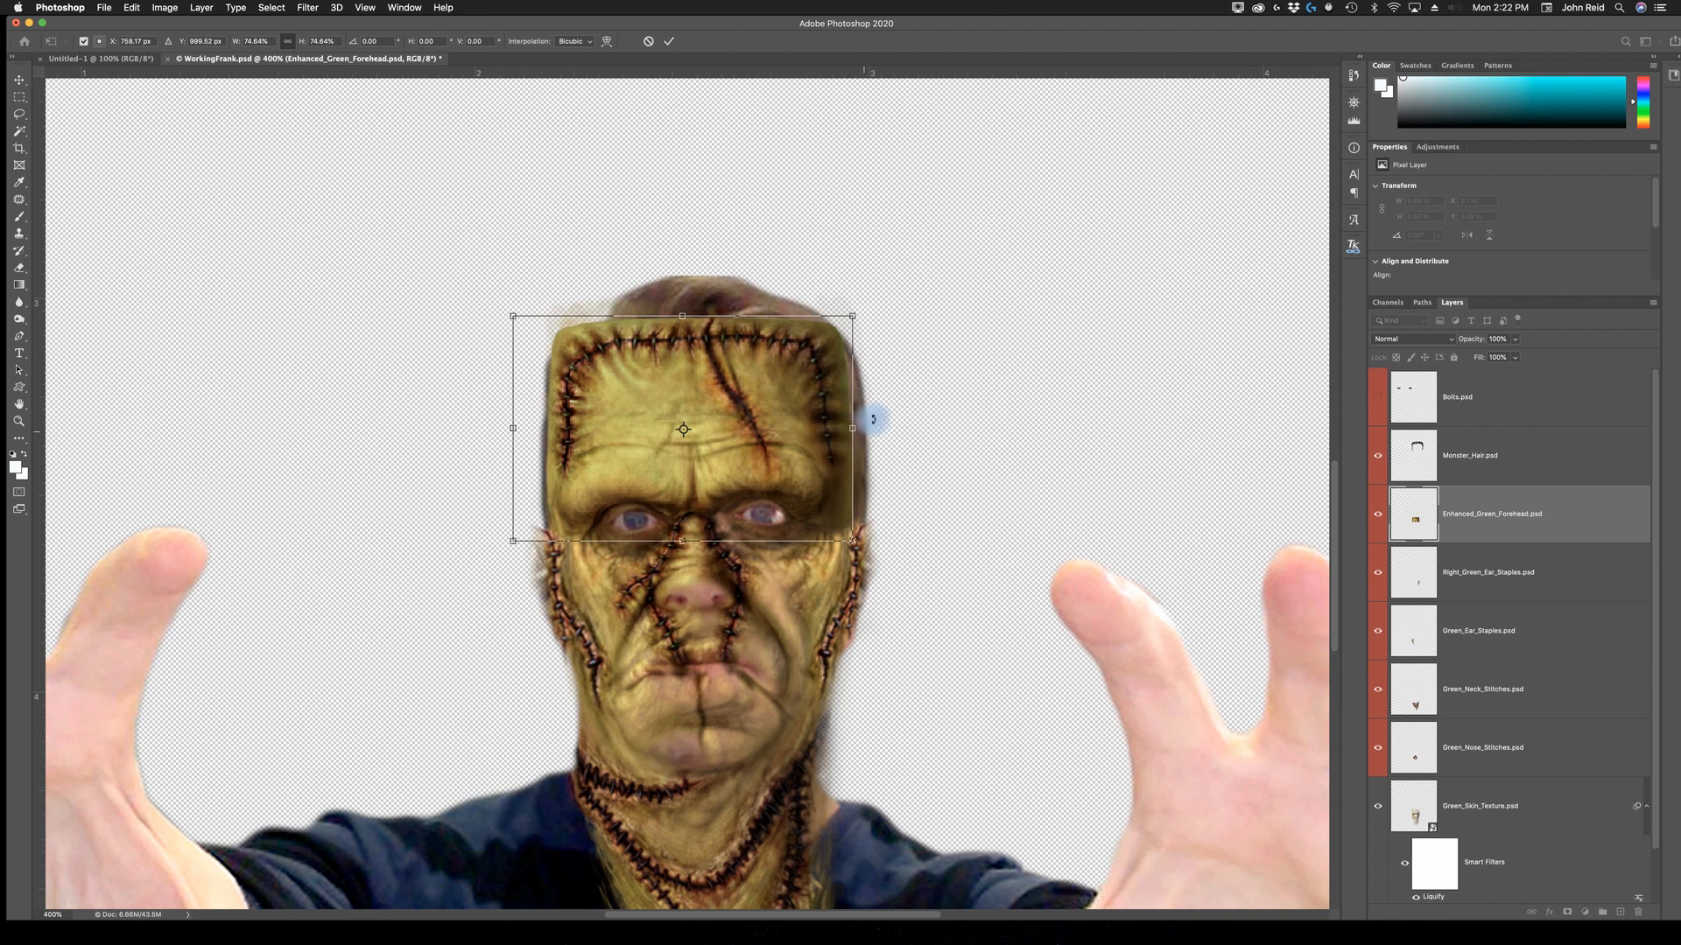
Stretch the green forehead to about 82% width and 92% height so it covers the man's own hair, and commit.
drag(854, 426, 873, 430)
drag(513, 428, 496, 426)
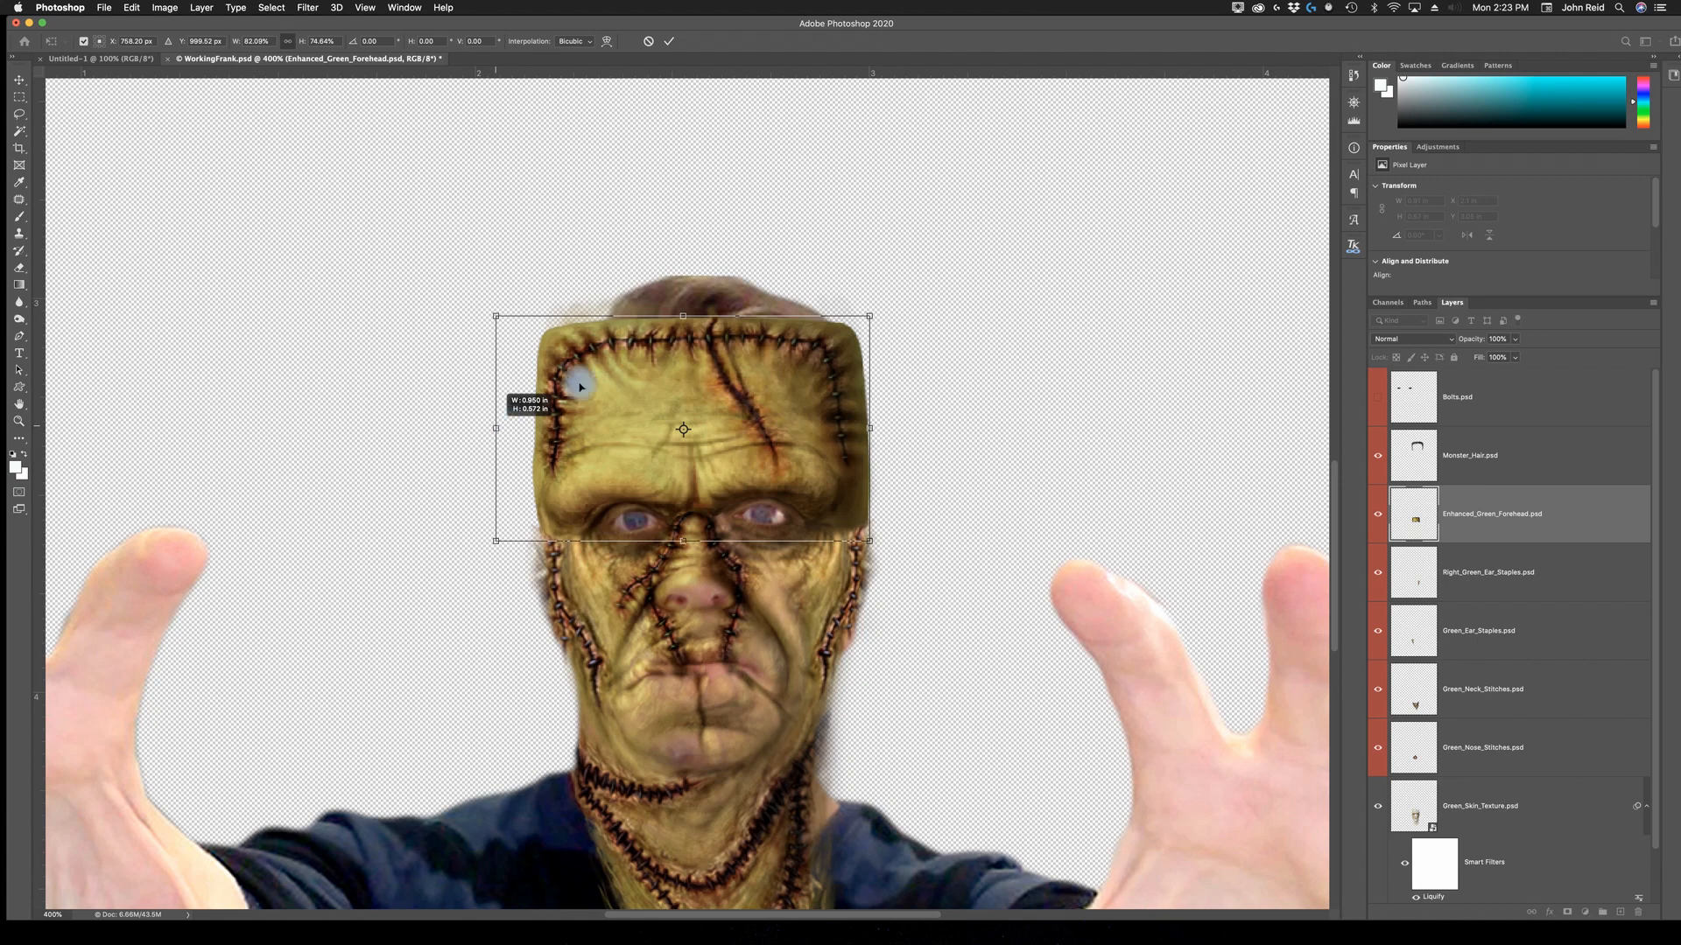
drag(682, 315, 677, 265)
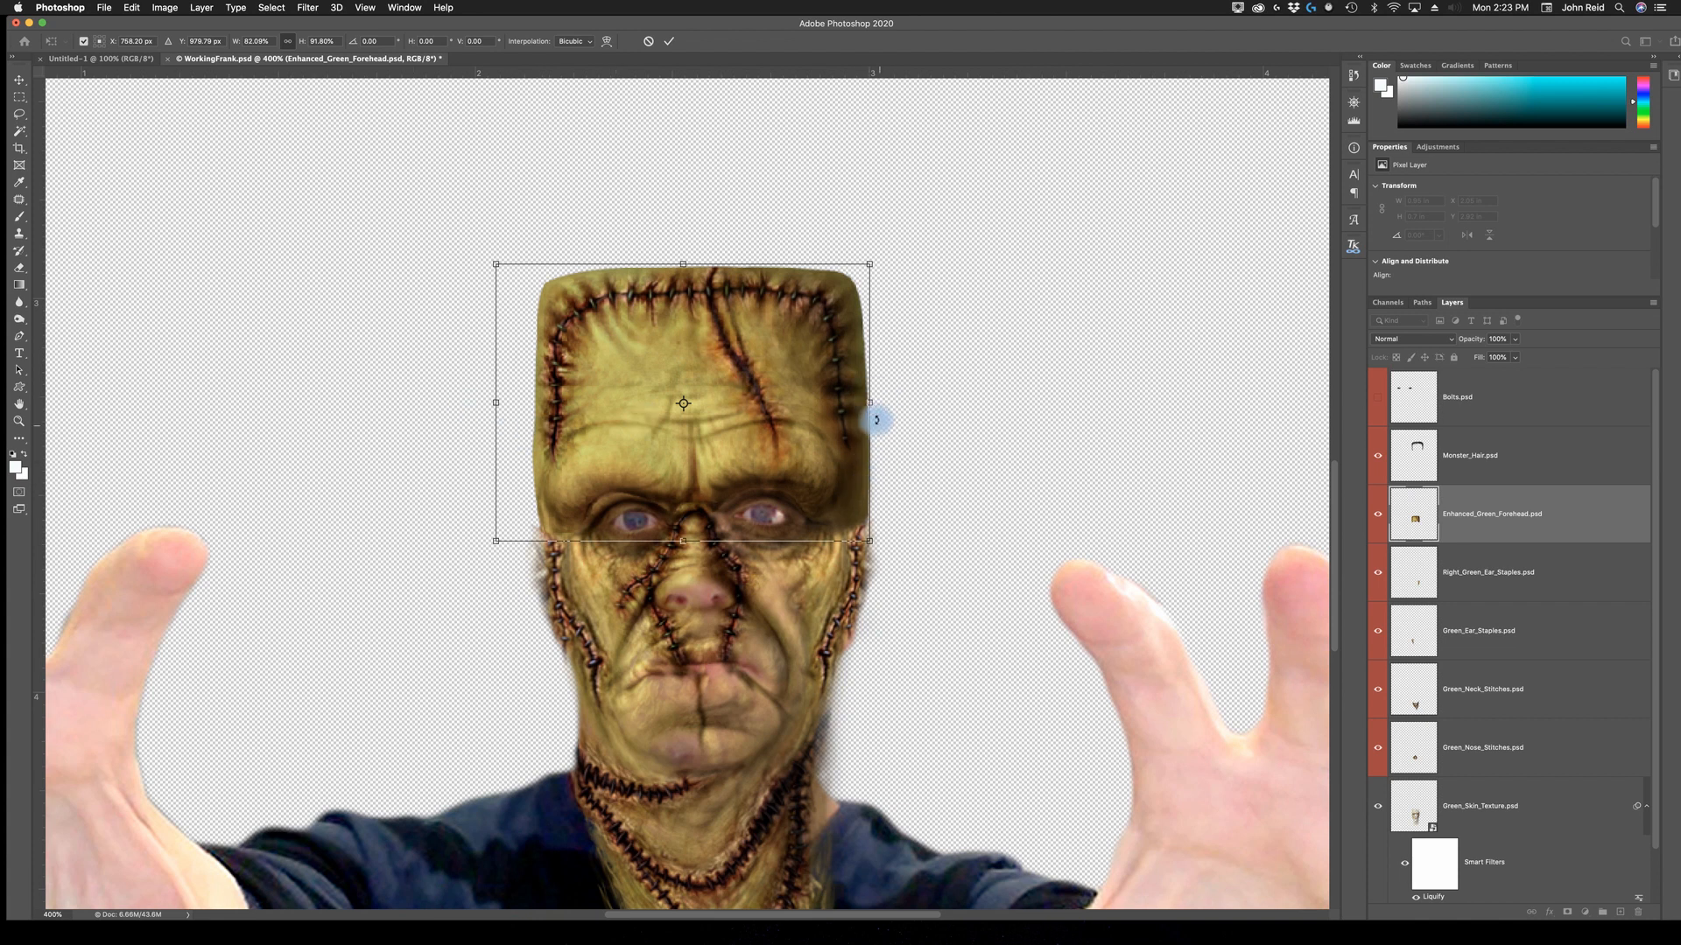
drag(869, 403, 867, 407)
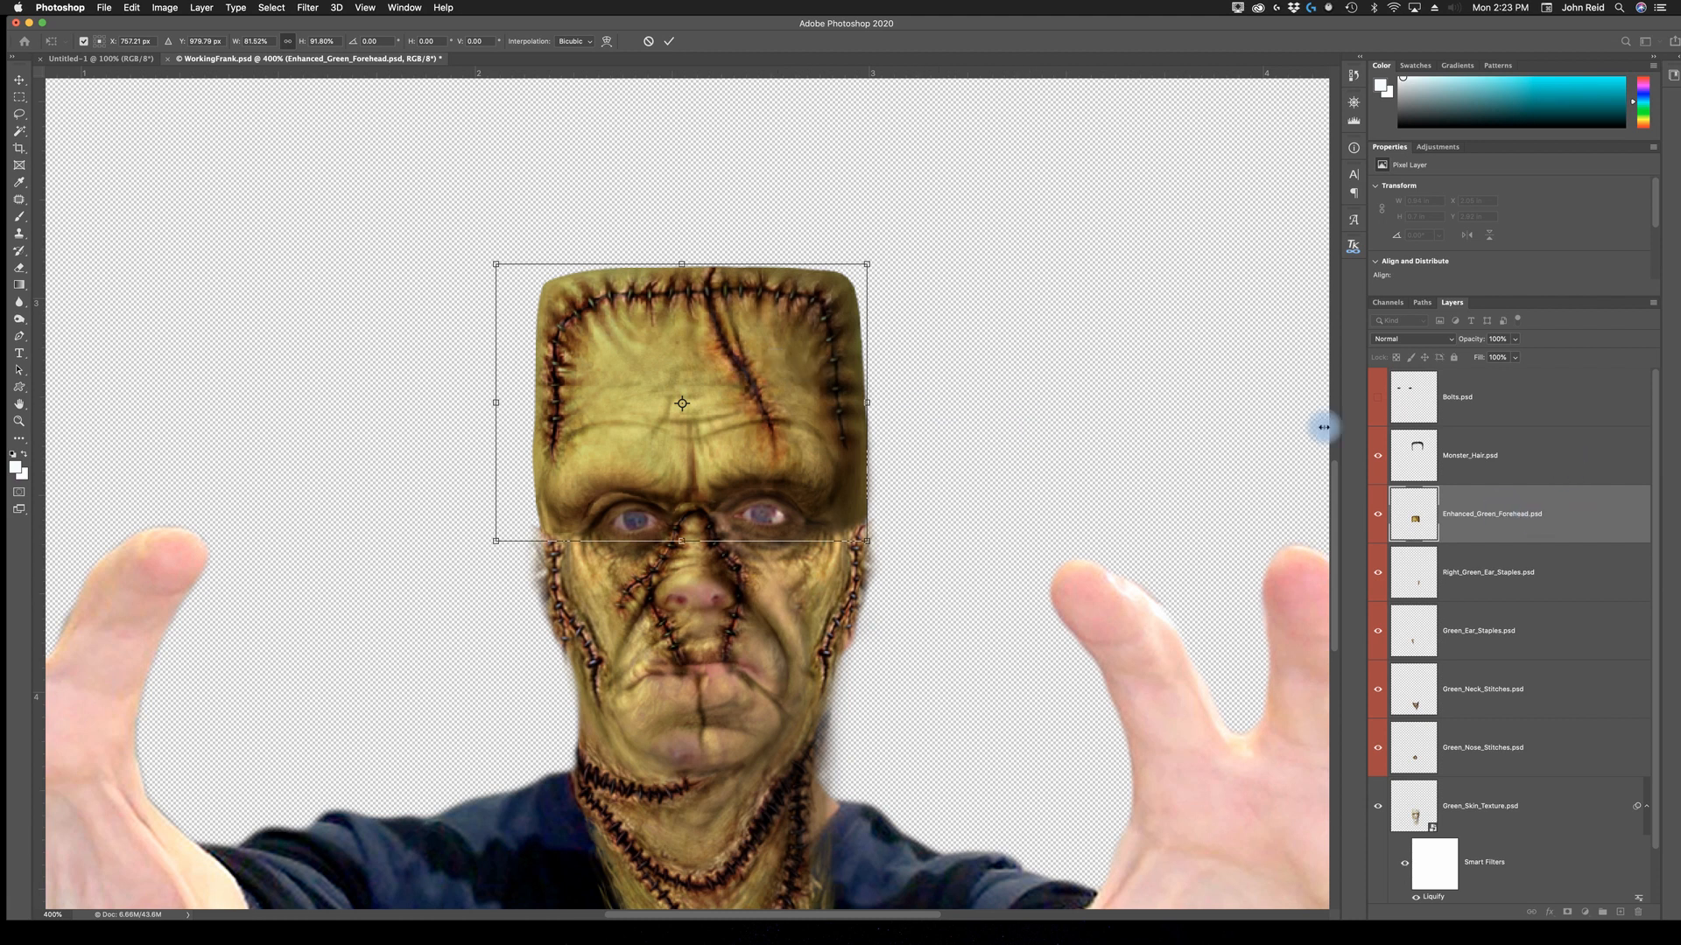
click(666, 42)
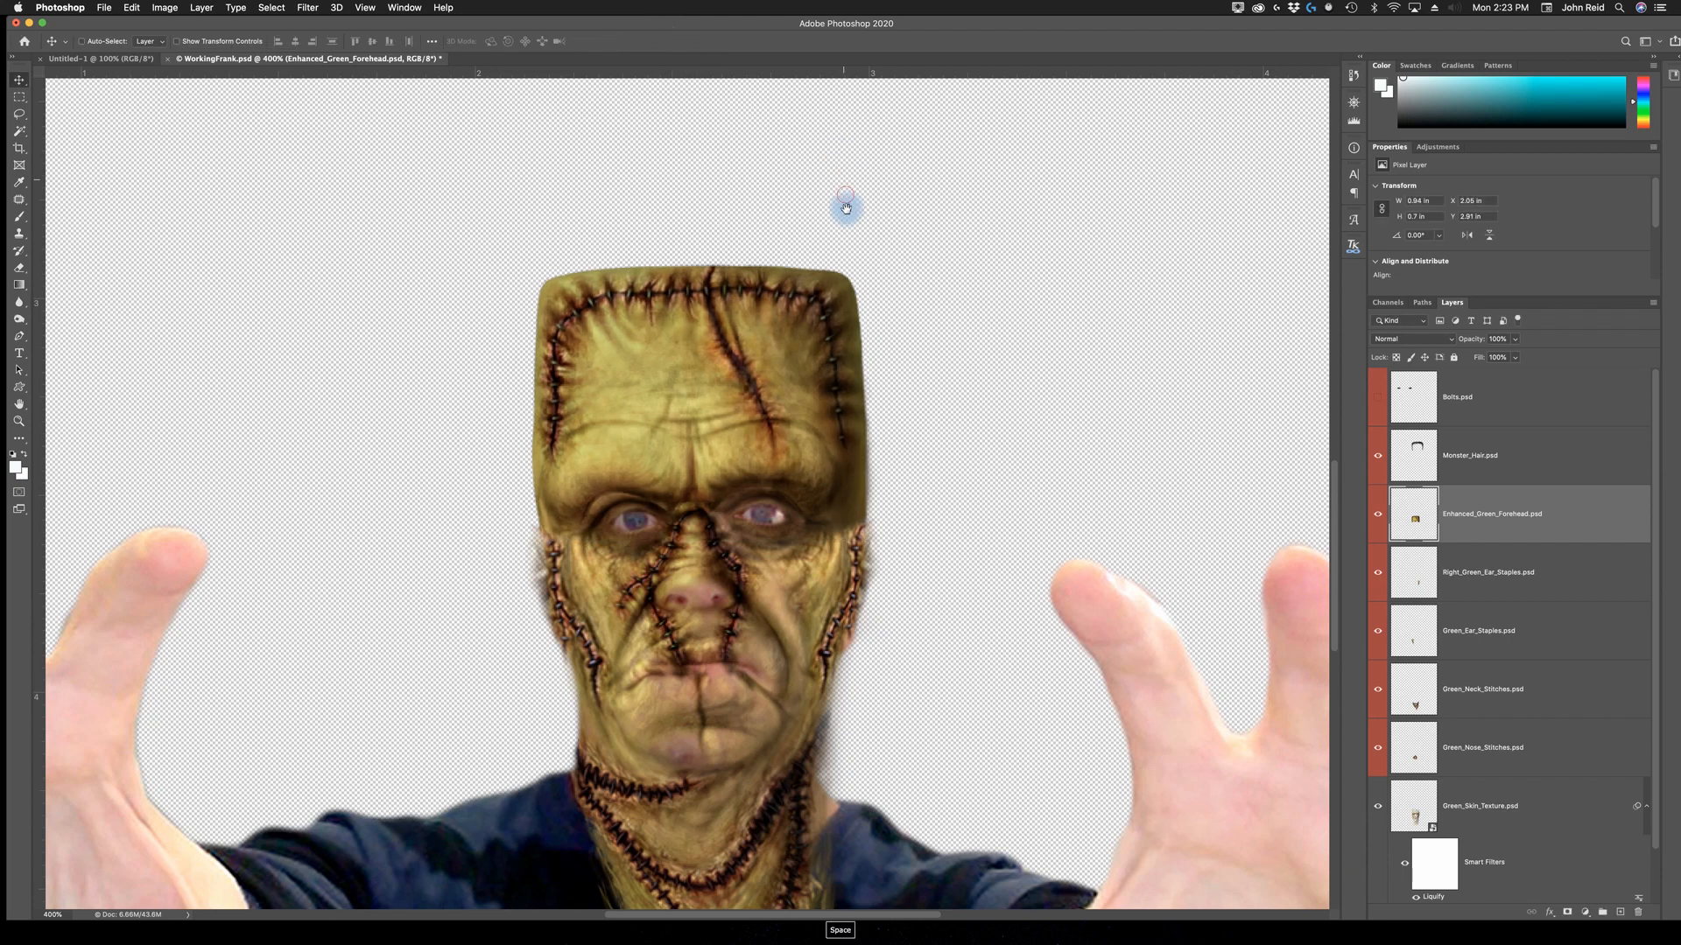
Select the Monster_Hair.psd layer and position the hair over the top edge of the green forehead.
drag(843, 202, 895, 483)
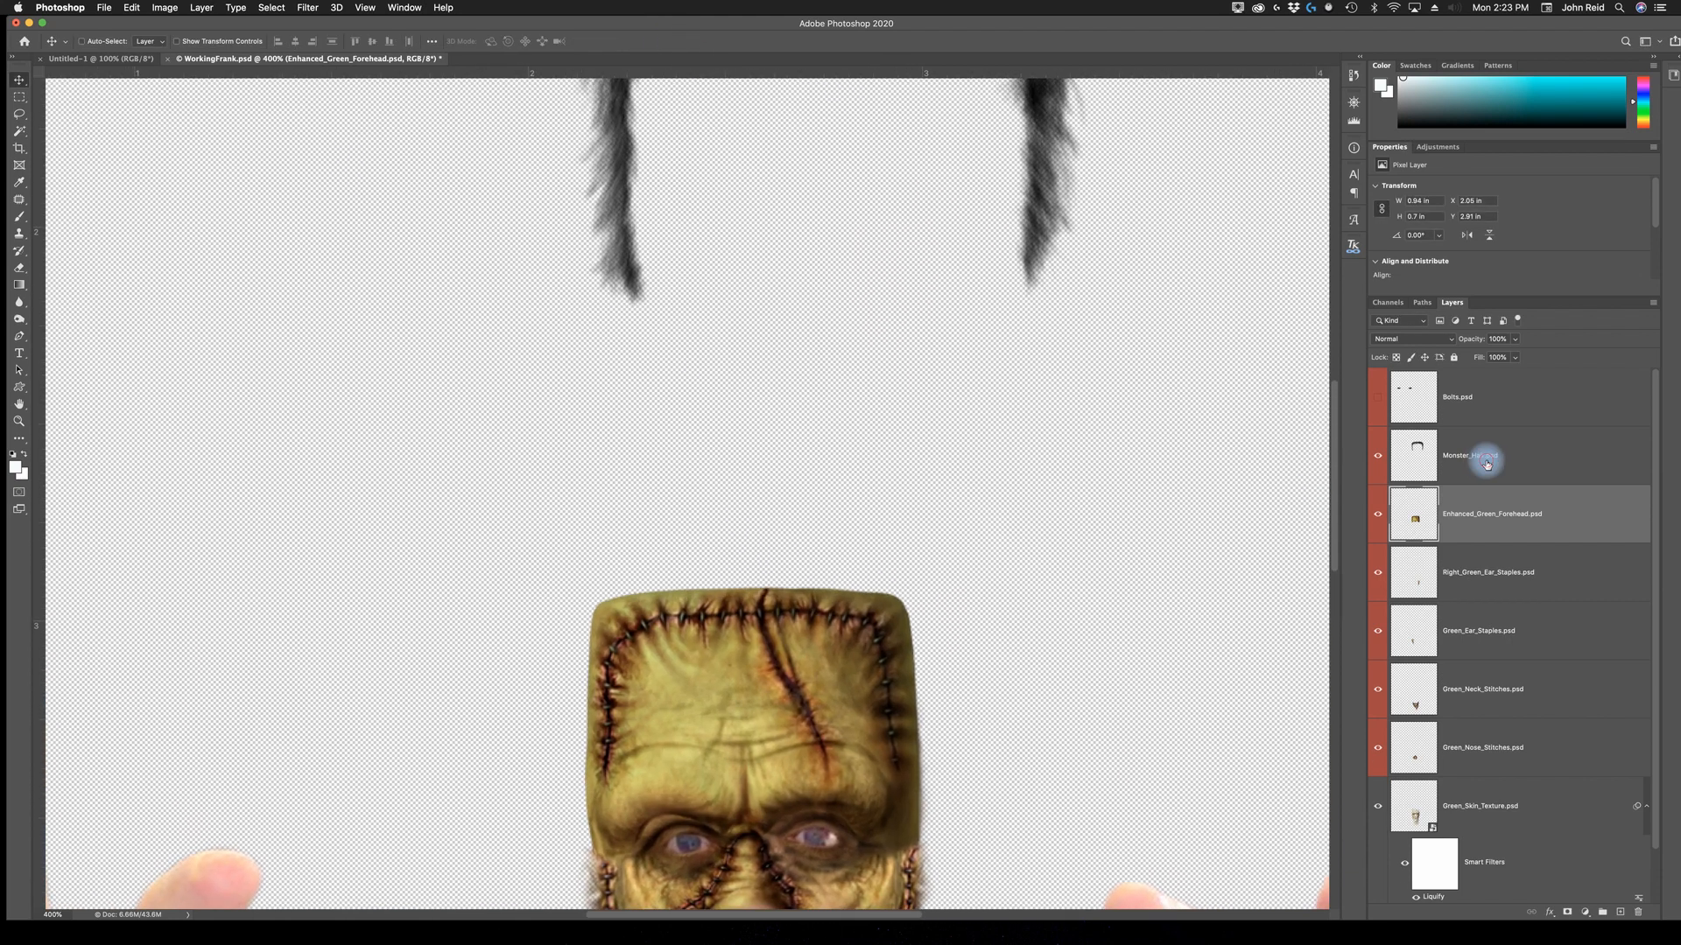
click(1484, 464)
drag(1006, 301, 939, 624)
key(space)
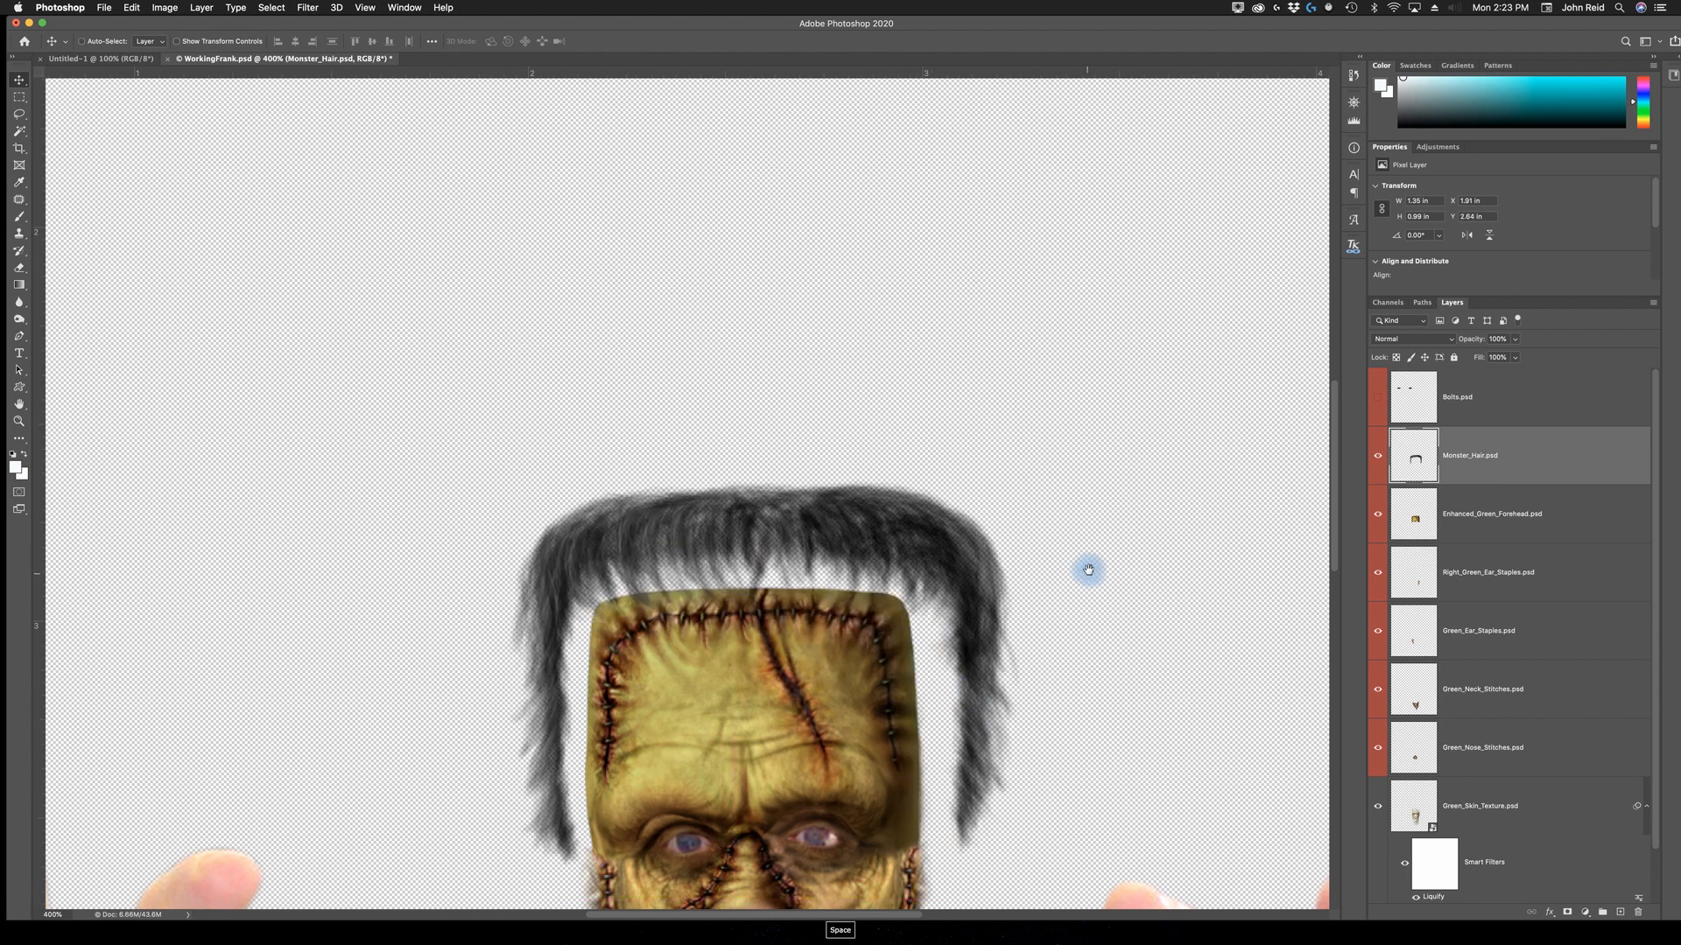
drag(1101, 562, 1099, 340)
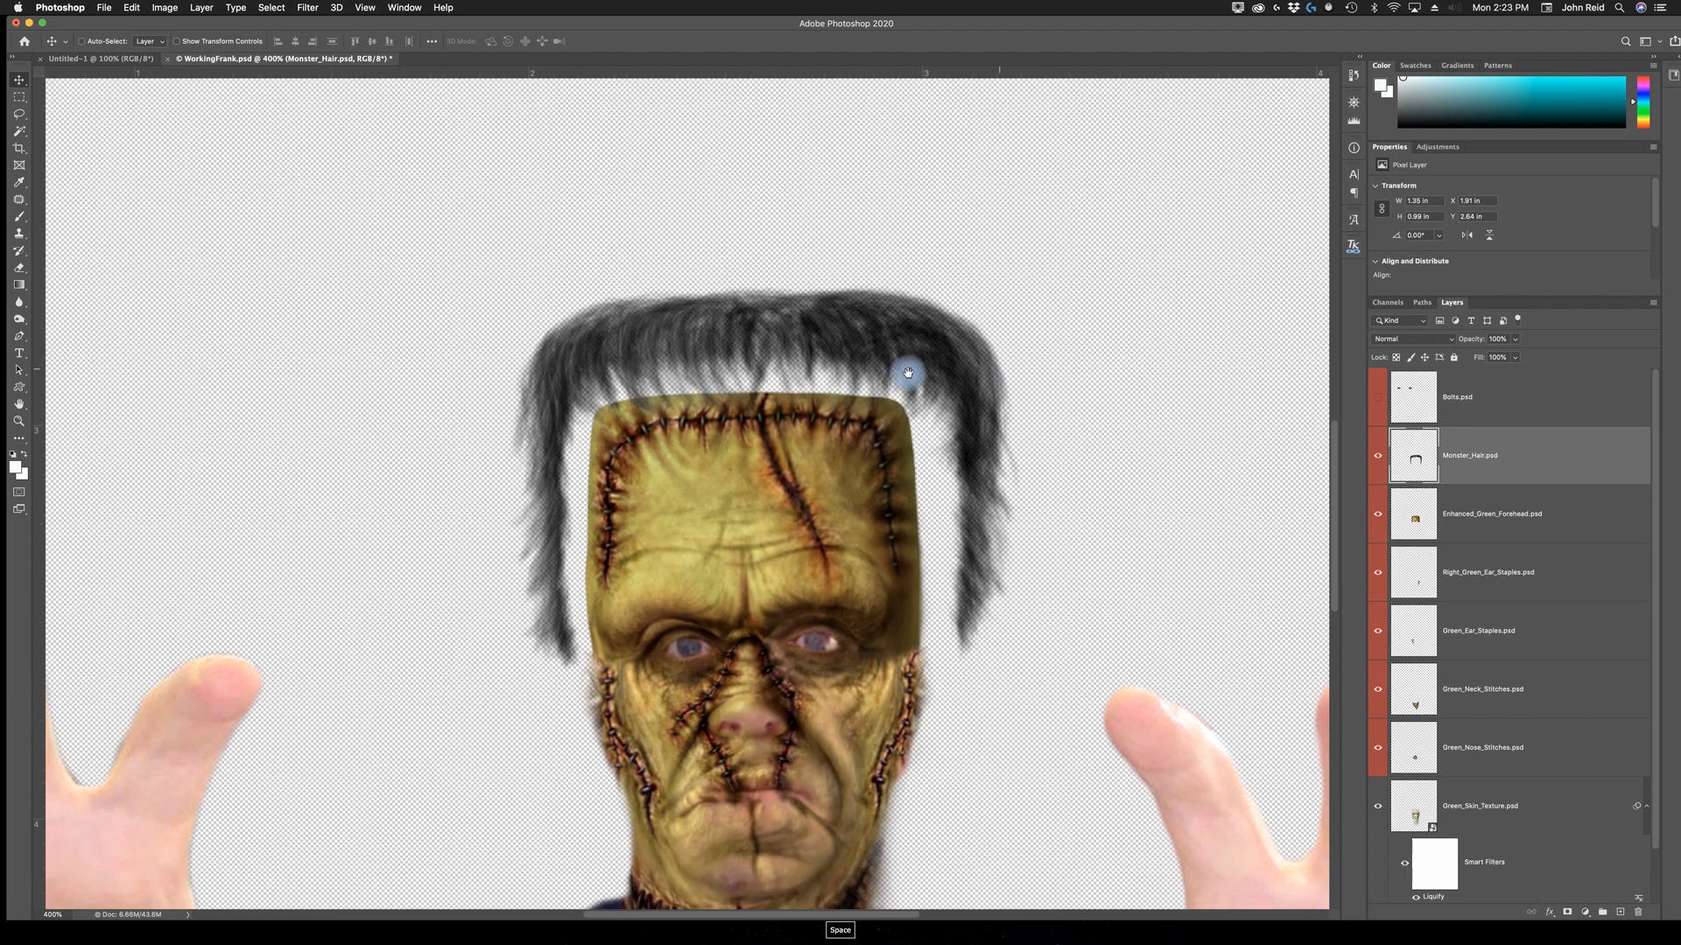
drag(767, 357, 735, 403)
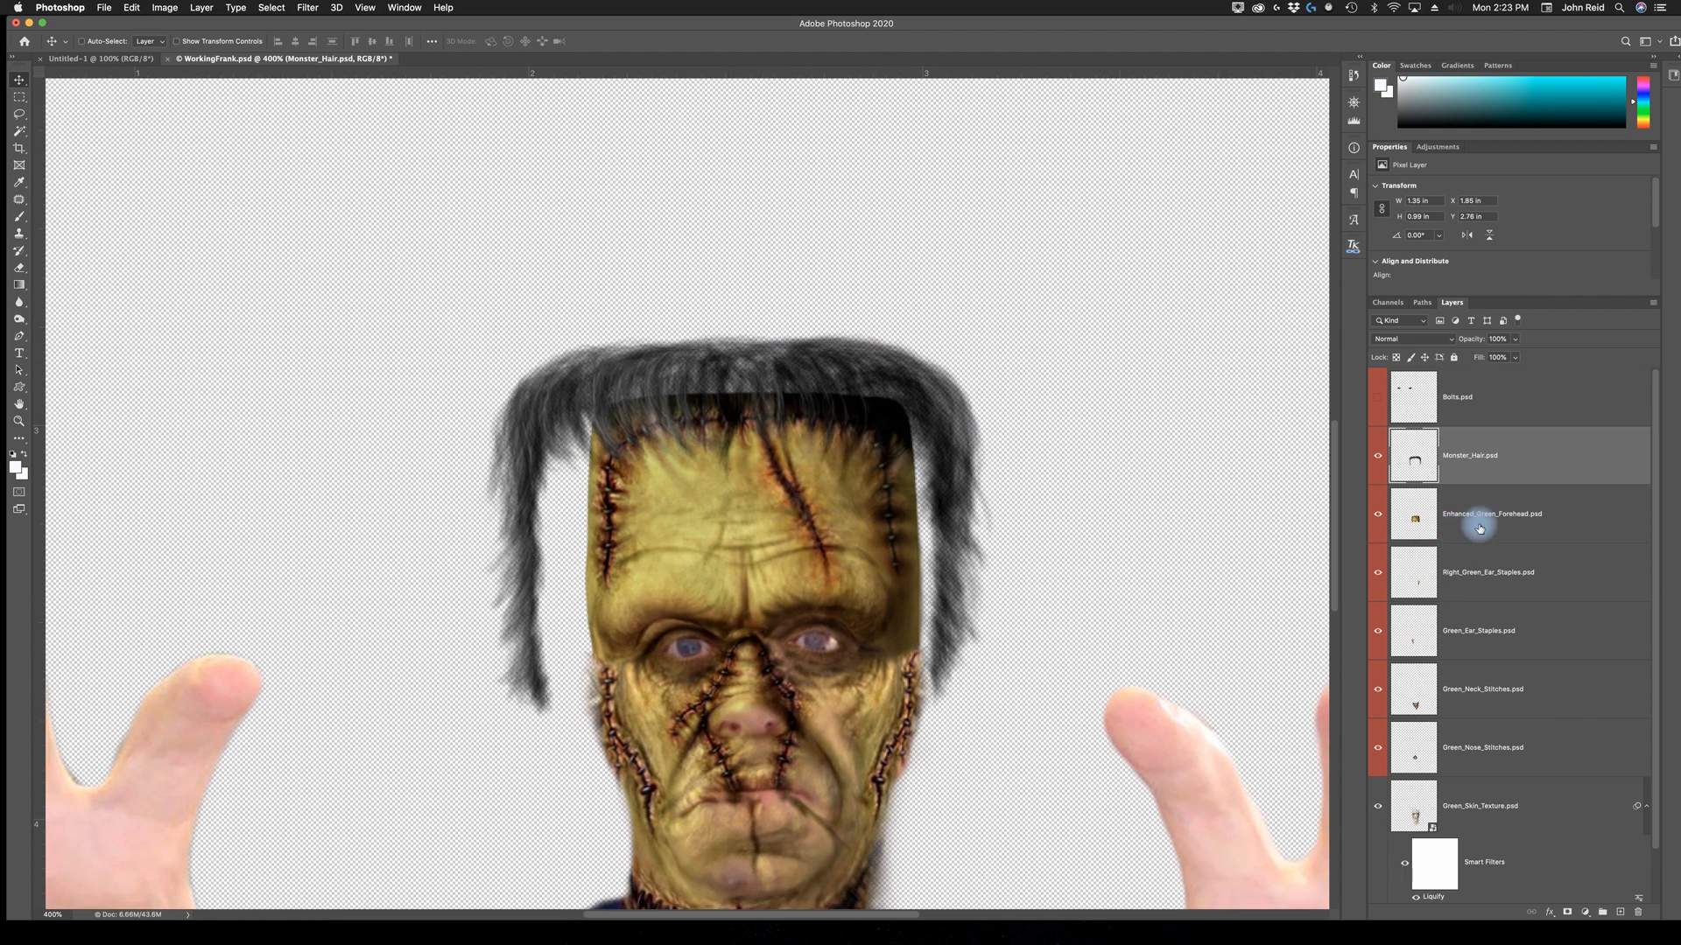
Move Enhanced_Green_Forehead.psd above Monster_Hair.psd to compare the stacking, and put the hair layer back on top.
drag(1482, 526, 1474, 426)
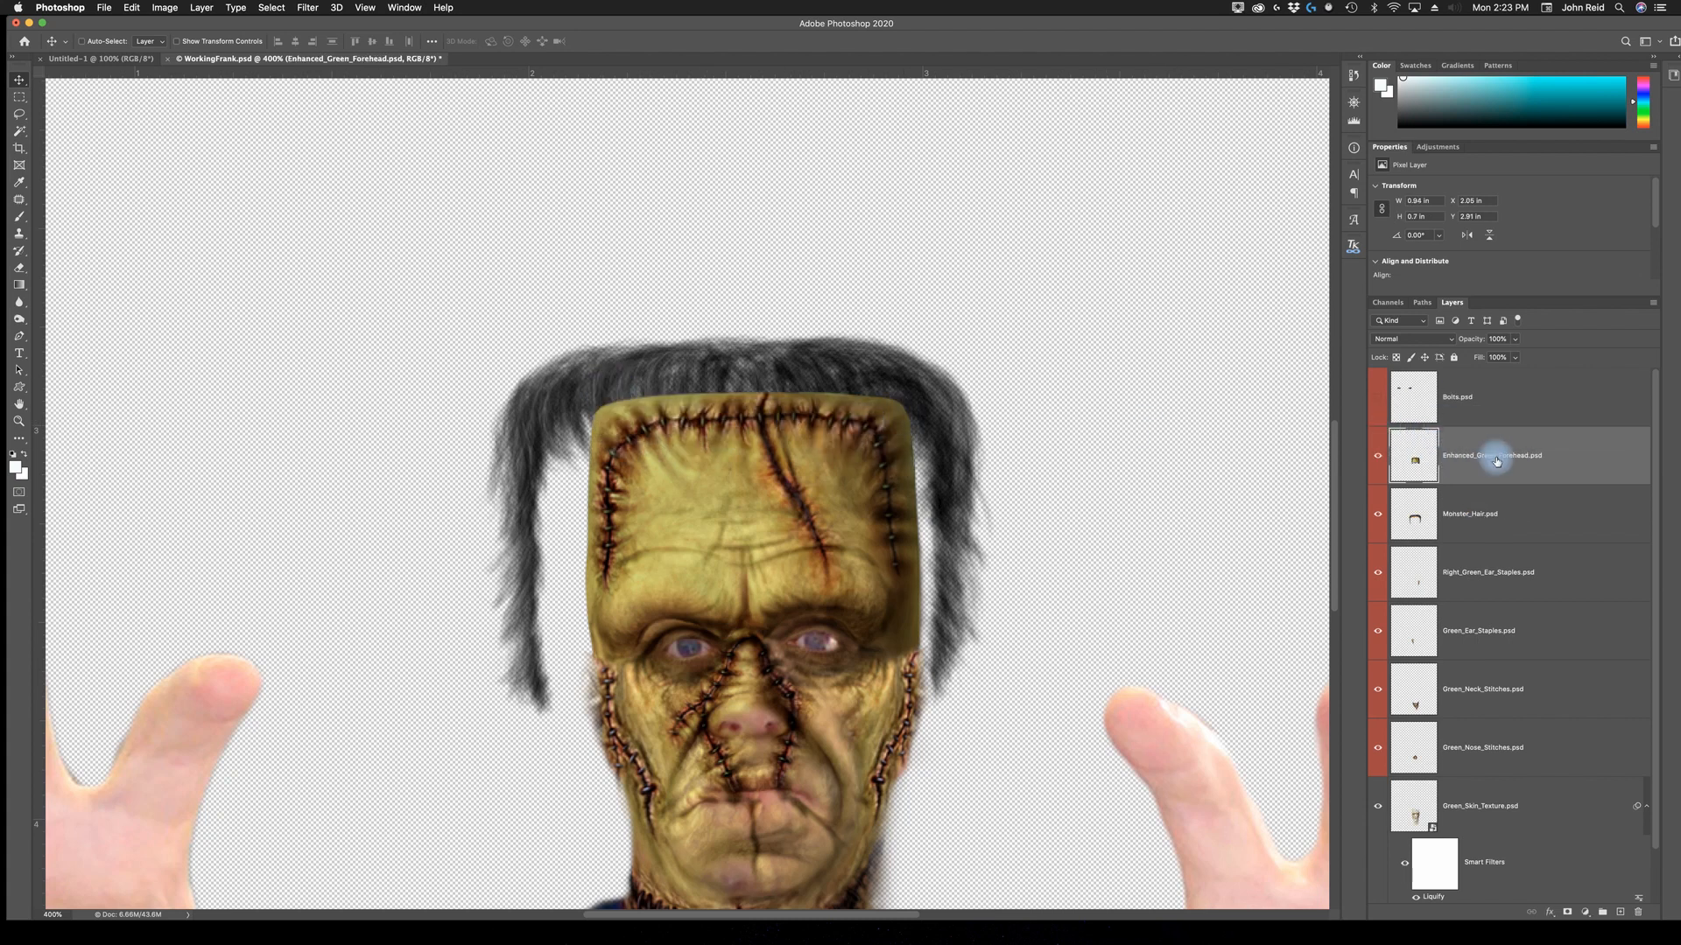
drag(1482, 517, 1479, 460)
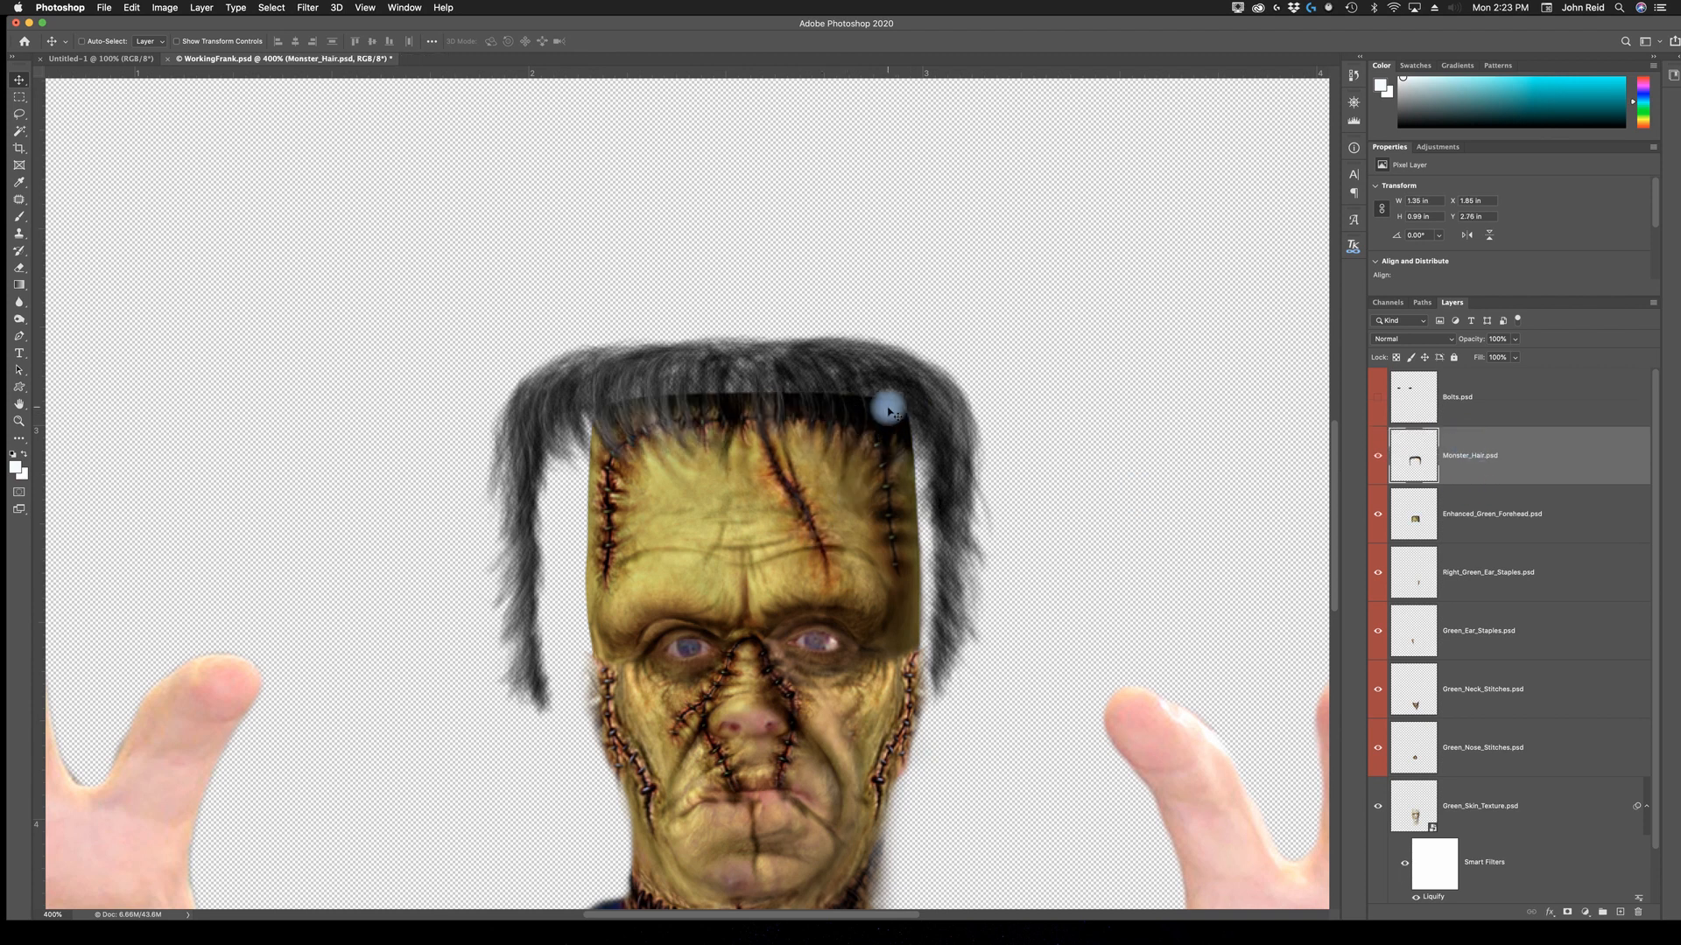
Scale Monster_Hair.psd to about 75% with Free Transform, fit it around the top and sides of the green forehead, and commit.
key(super+t)
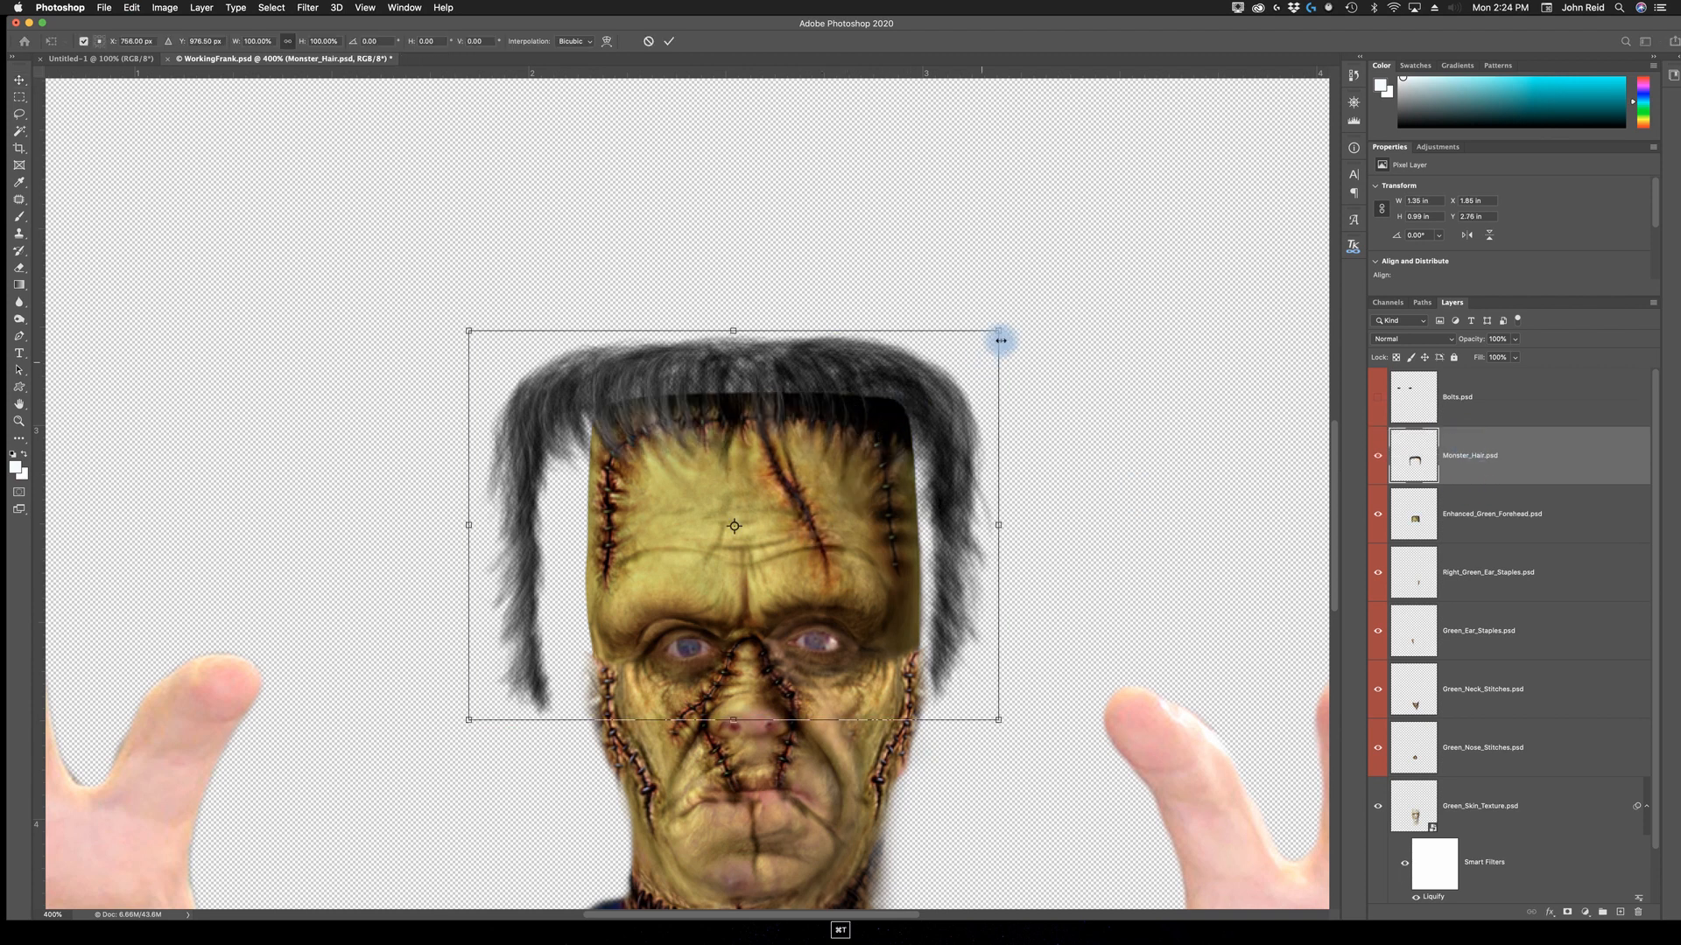
drag(991, 338, 882, 379)
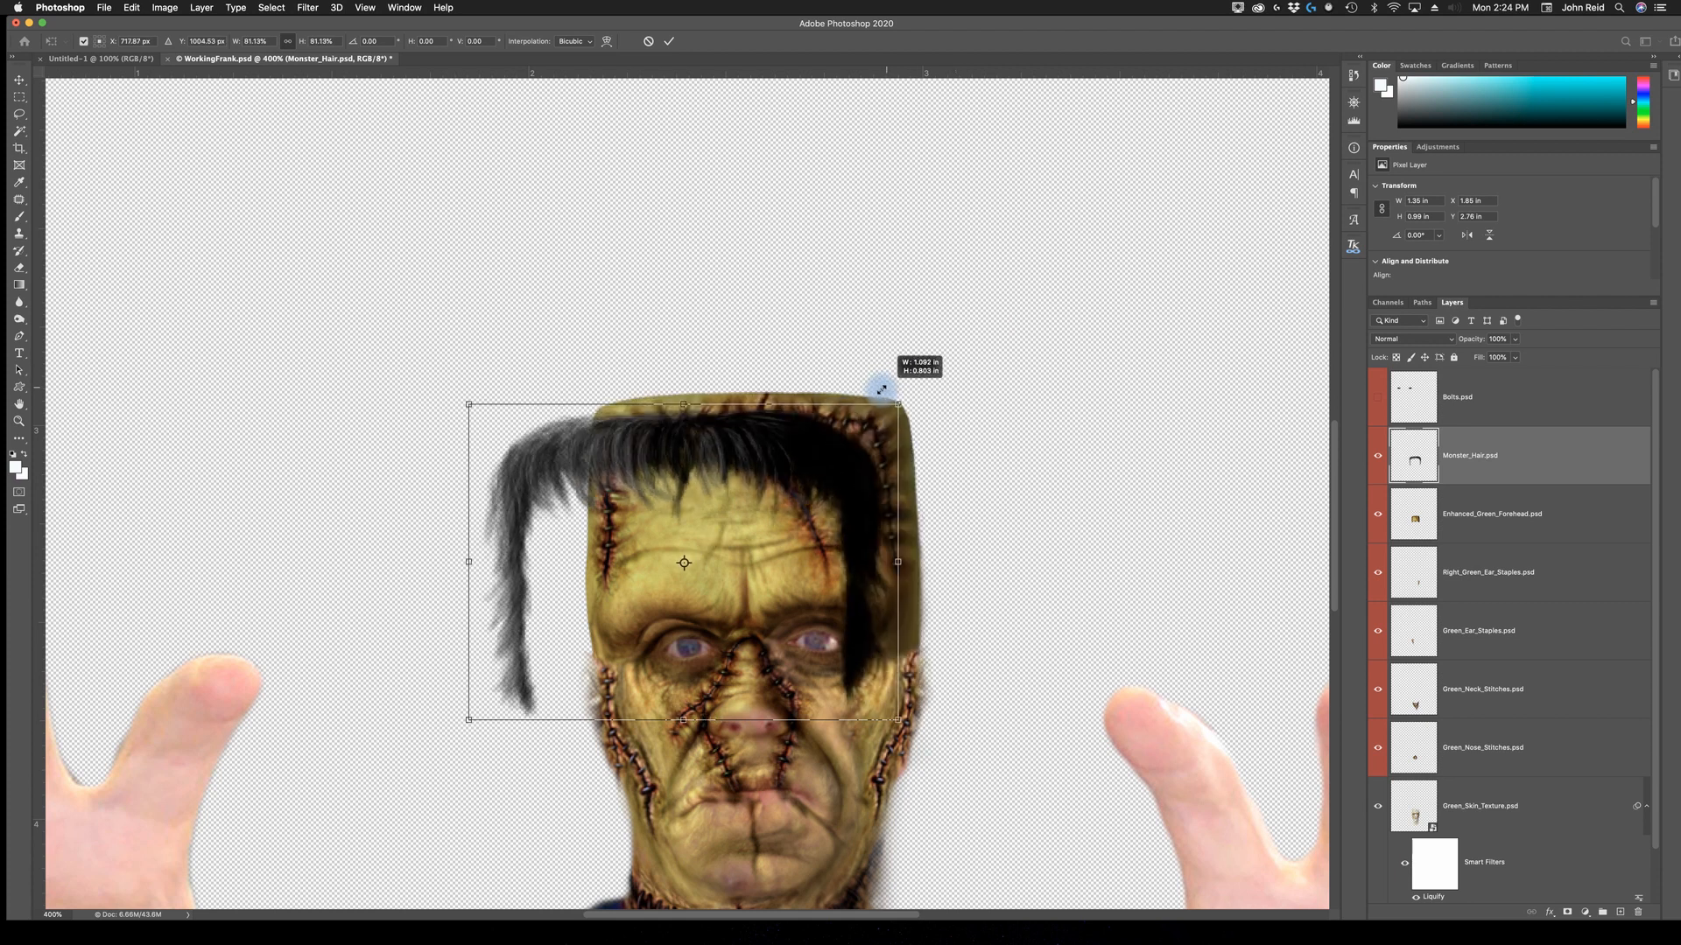
drag(818, 454, 927, 372)
drag(873, 443, 892, 434)
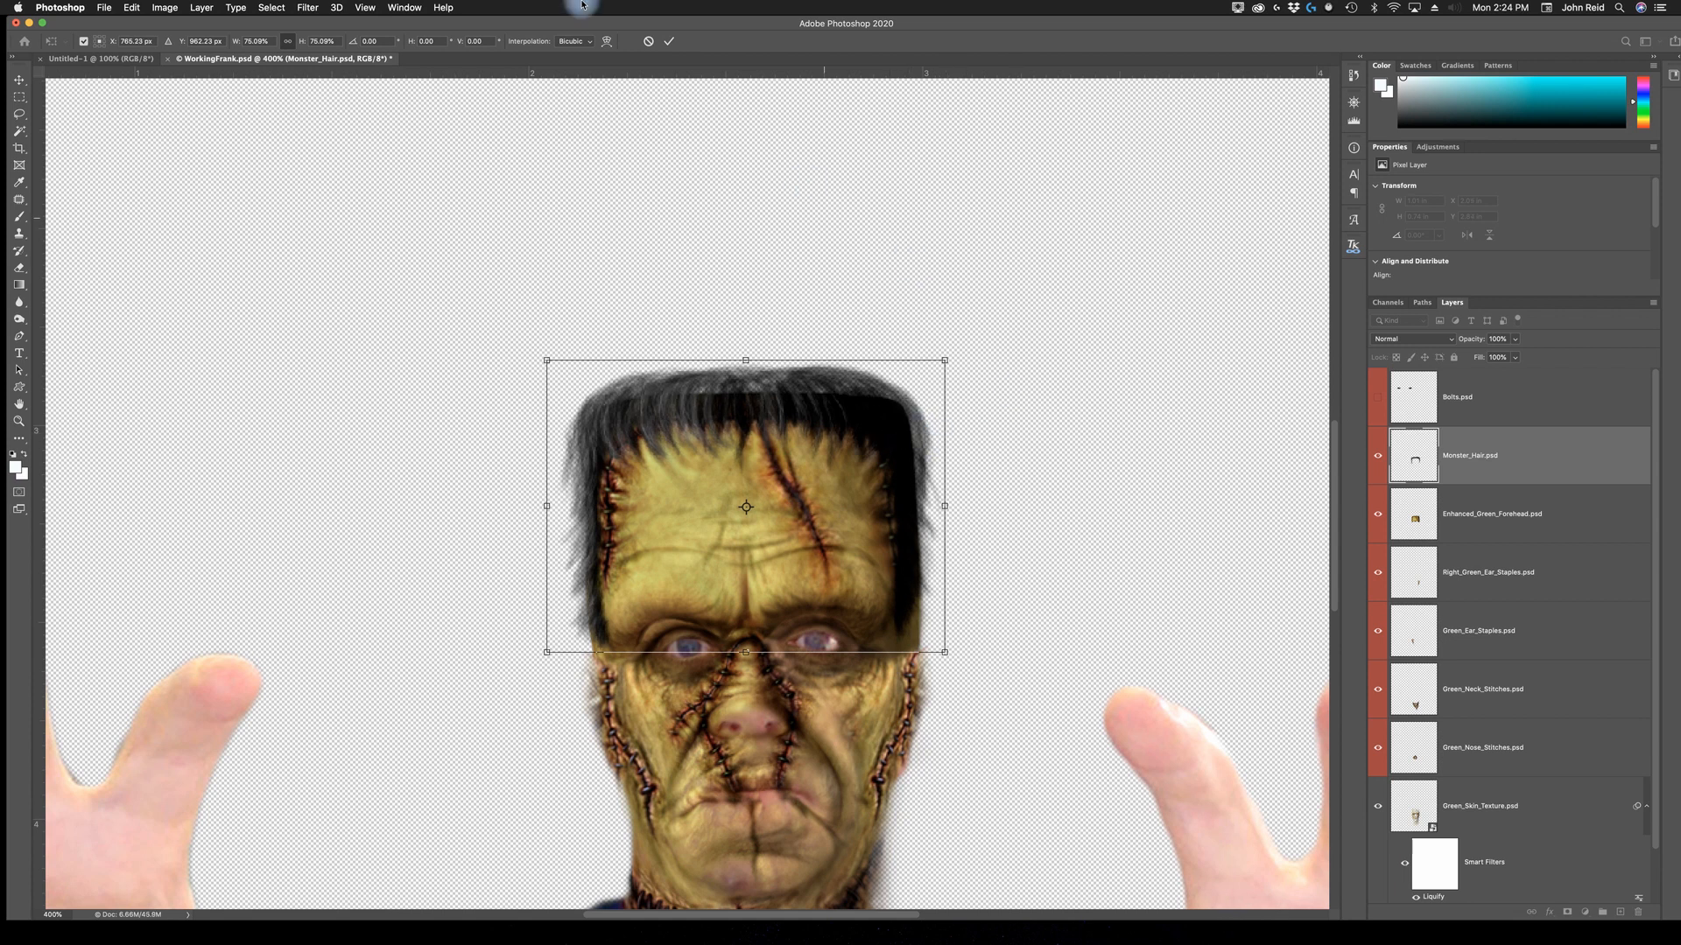
click(672, 45)
Select the Bolts.psd layer and move the two bolts down to either side of the monster's neck.
key(space)
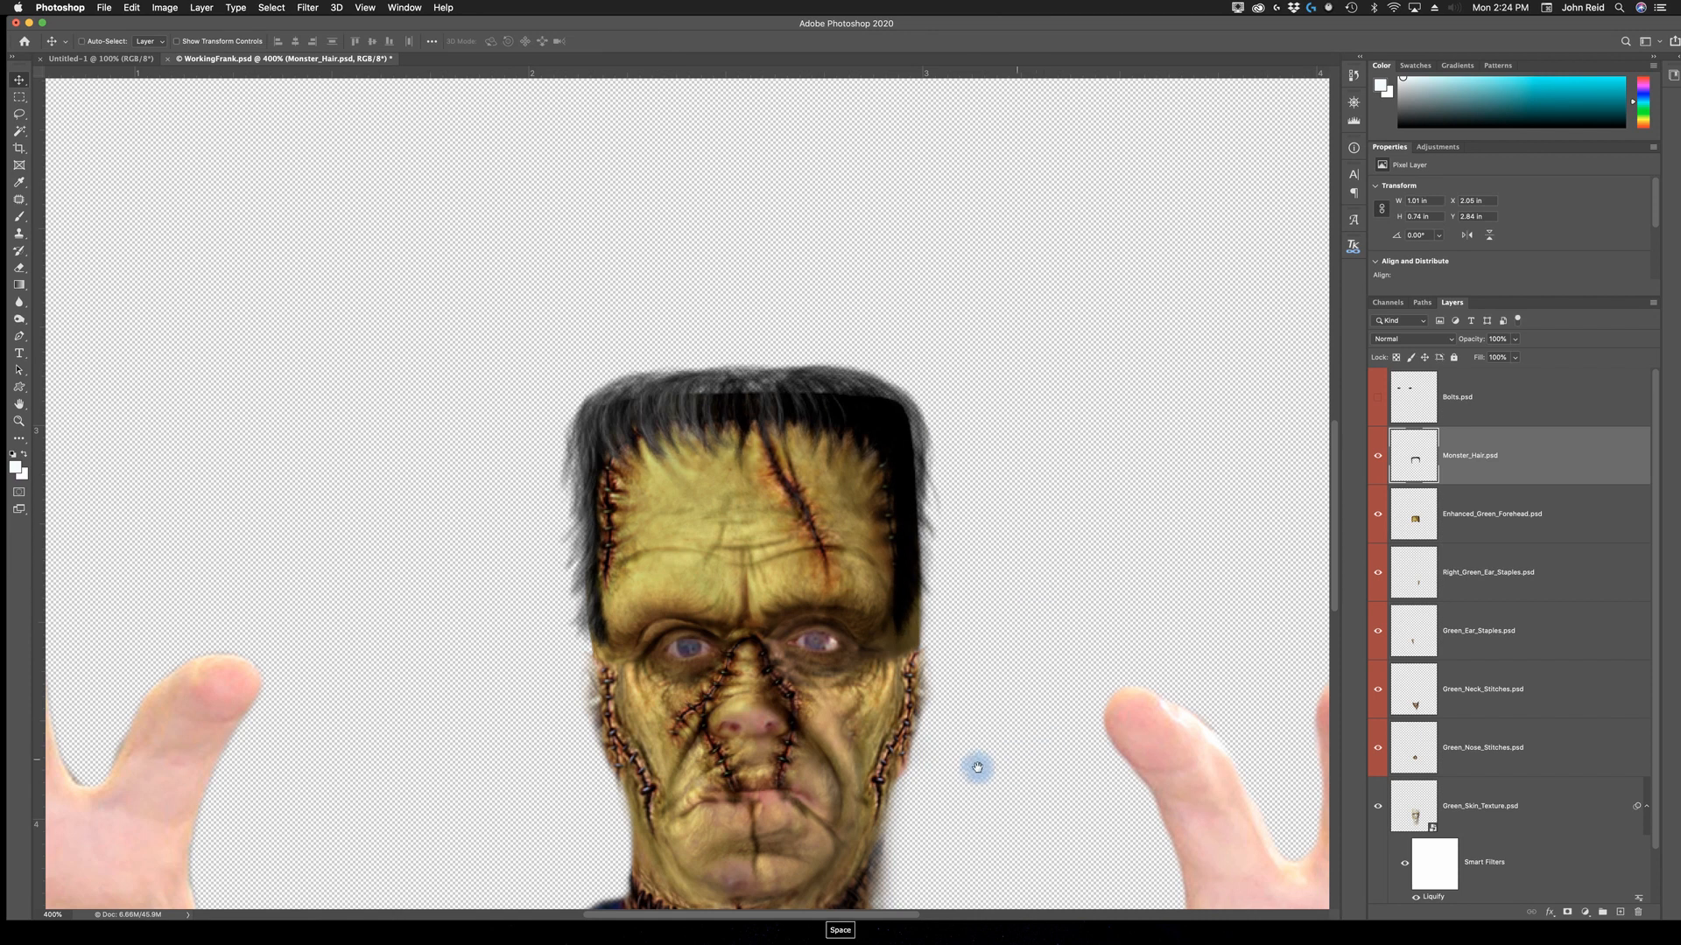
drag(965, 773, 964, 526)
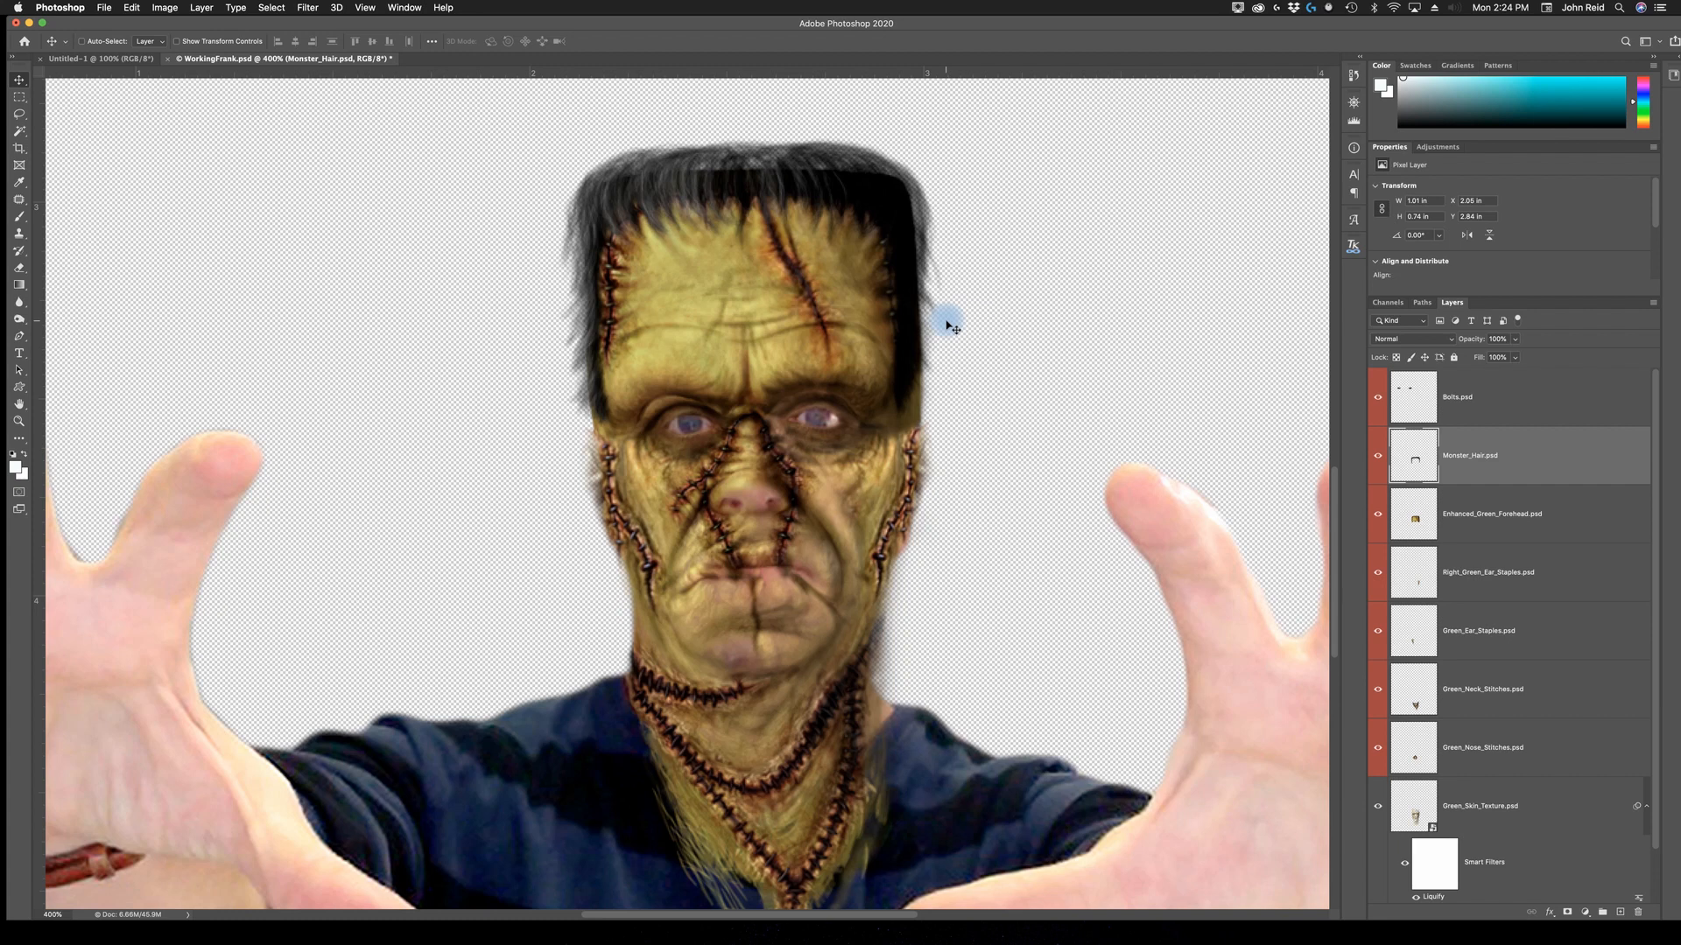
key(super+0)
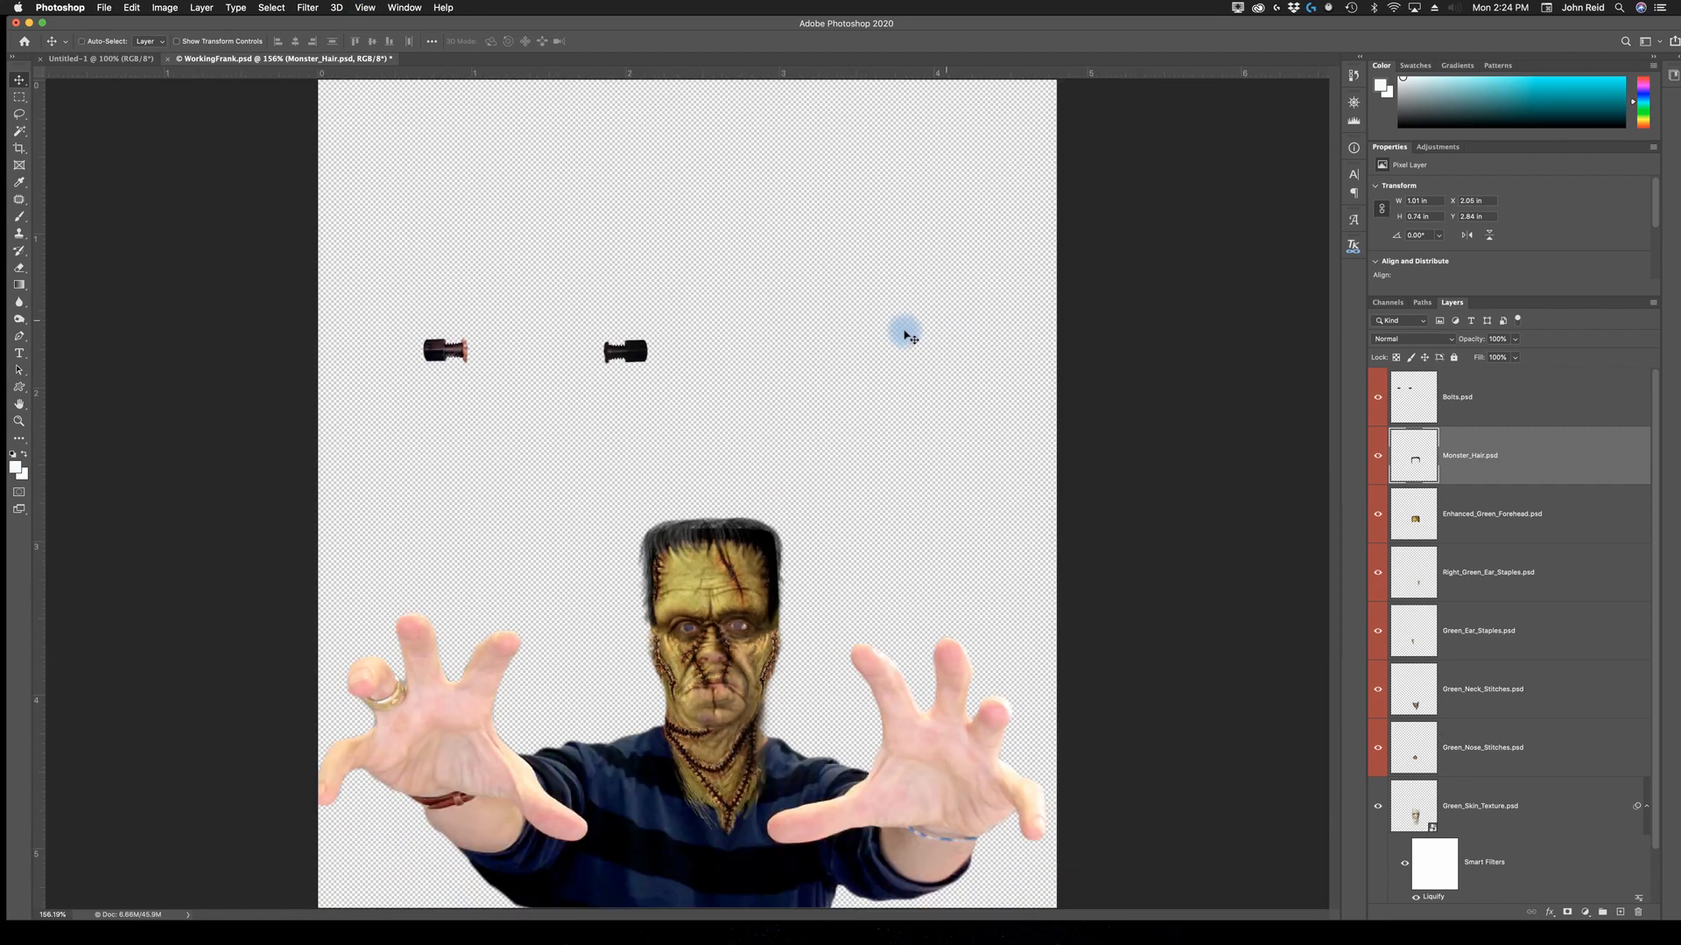
drag(636, 357, 749, 612)
key(super+z)
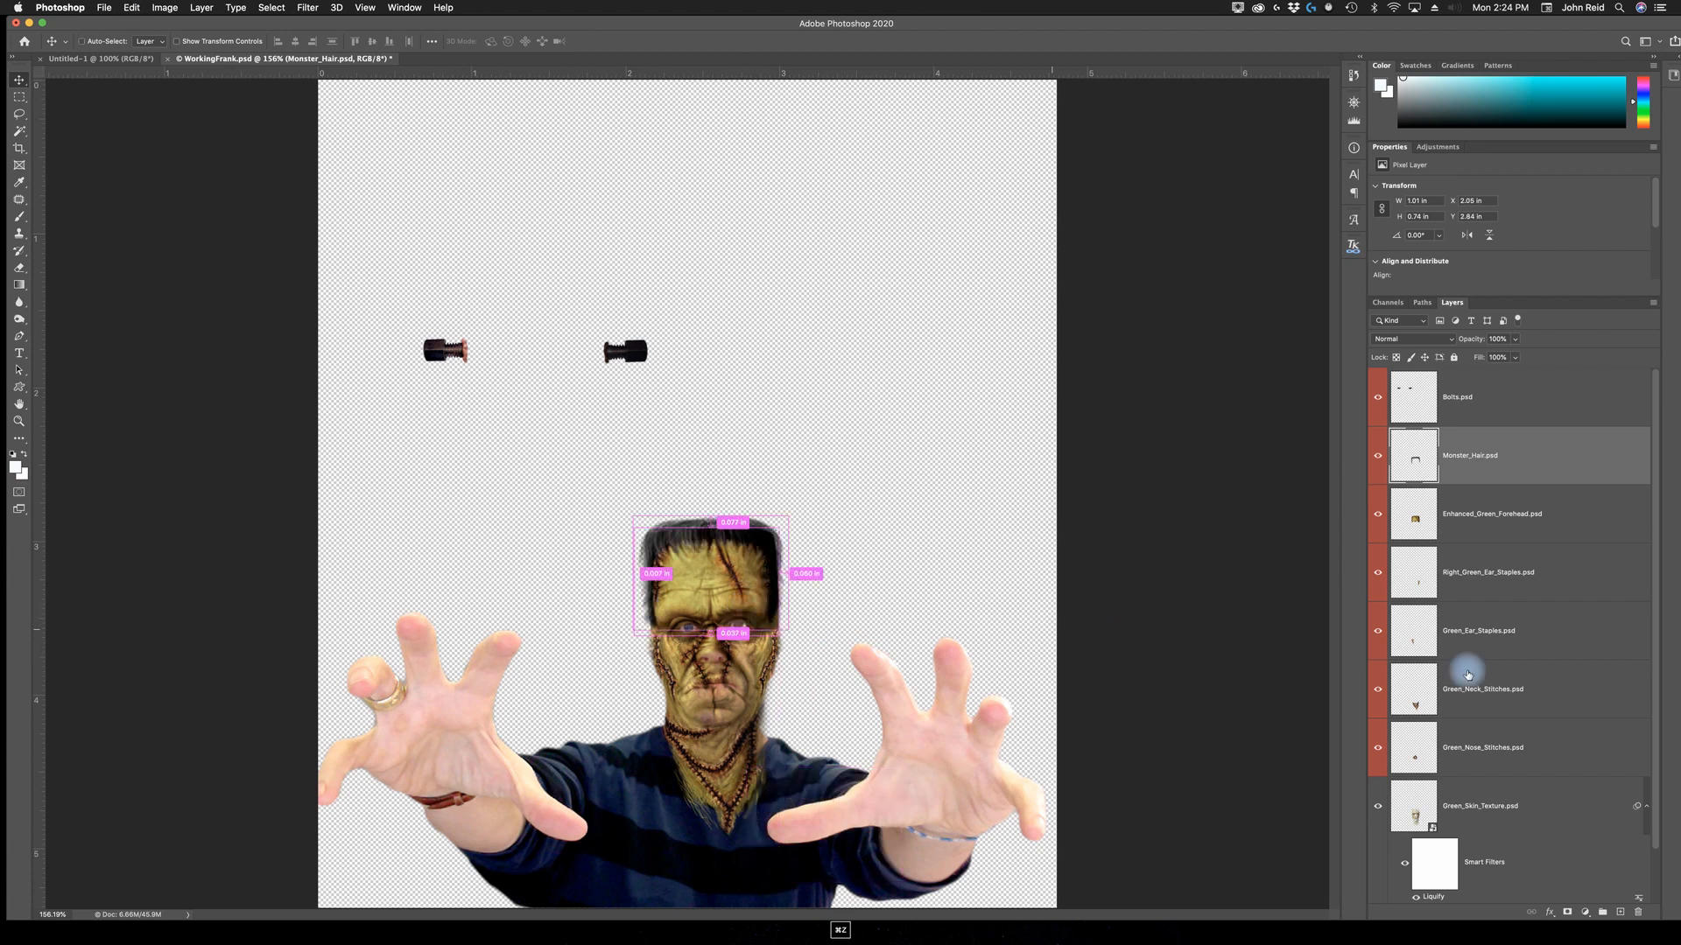
click(1503, 400)
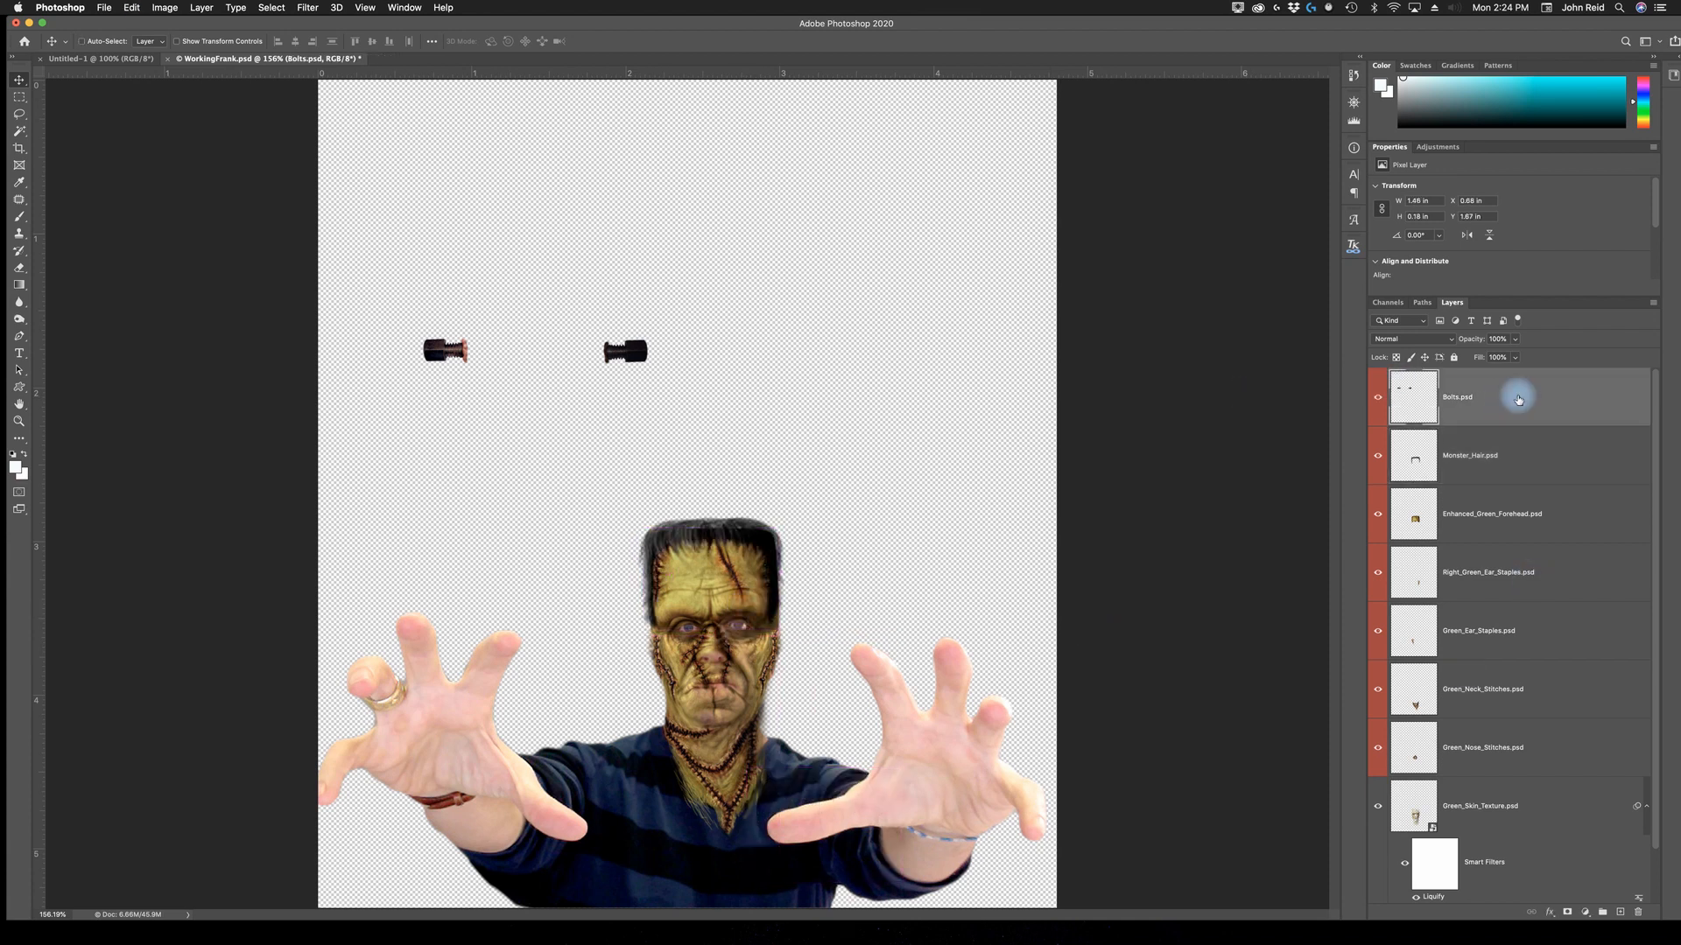
drag(660, 364, 833, 751)
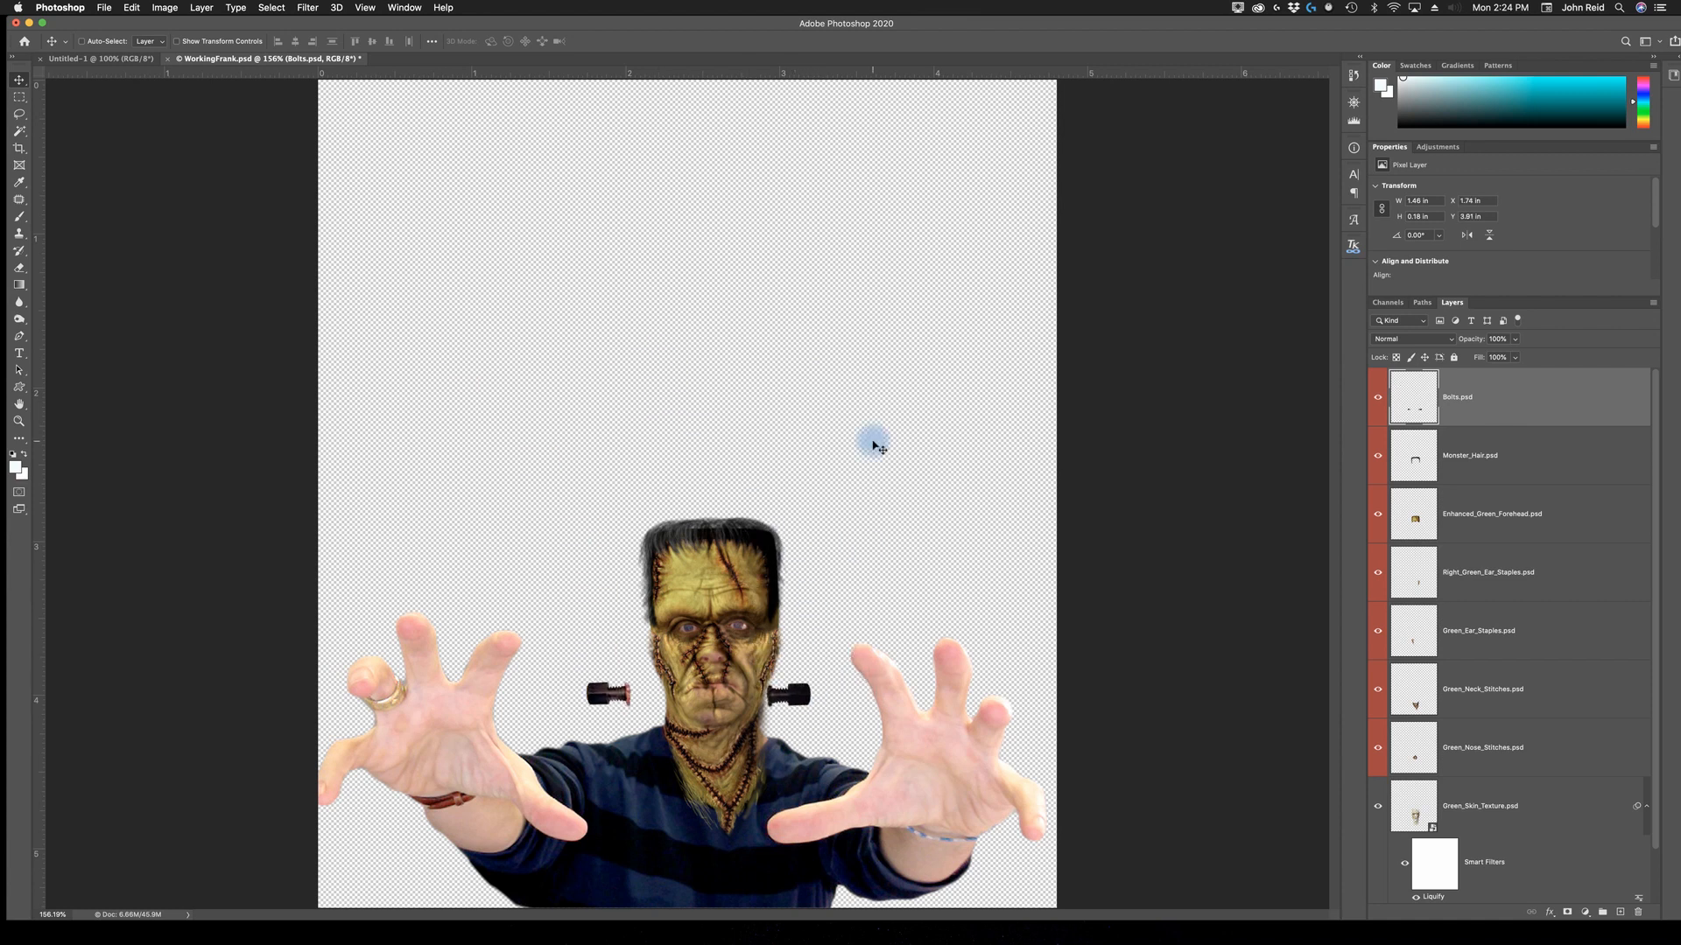
Scale the bolts to about 67% with Free Transform and center them so their threads meet both sides of the neck.
key(z)
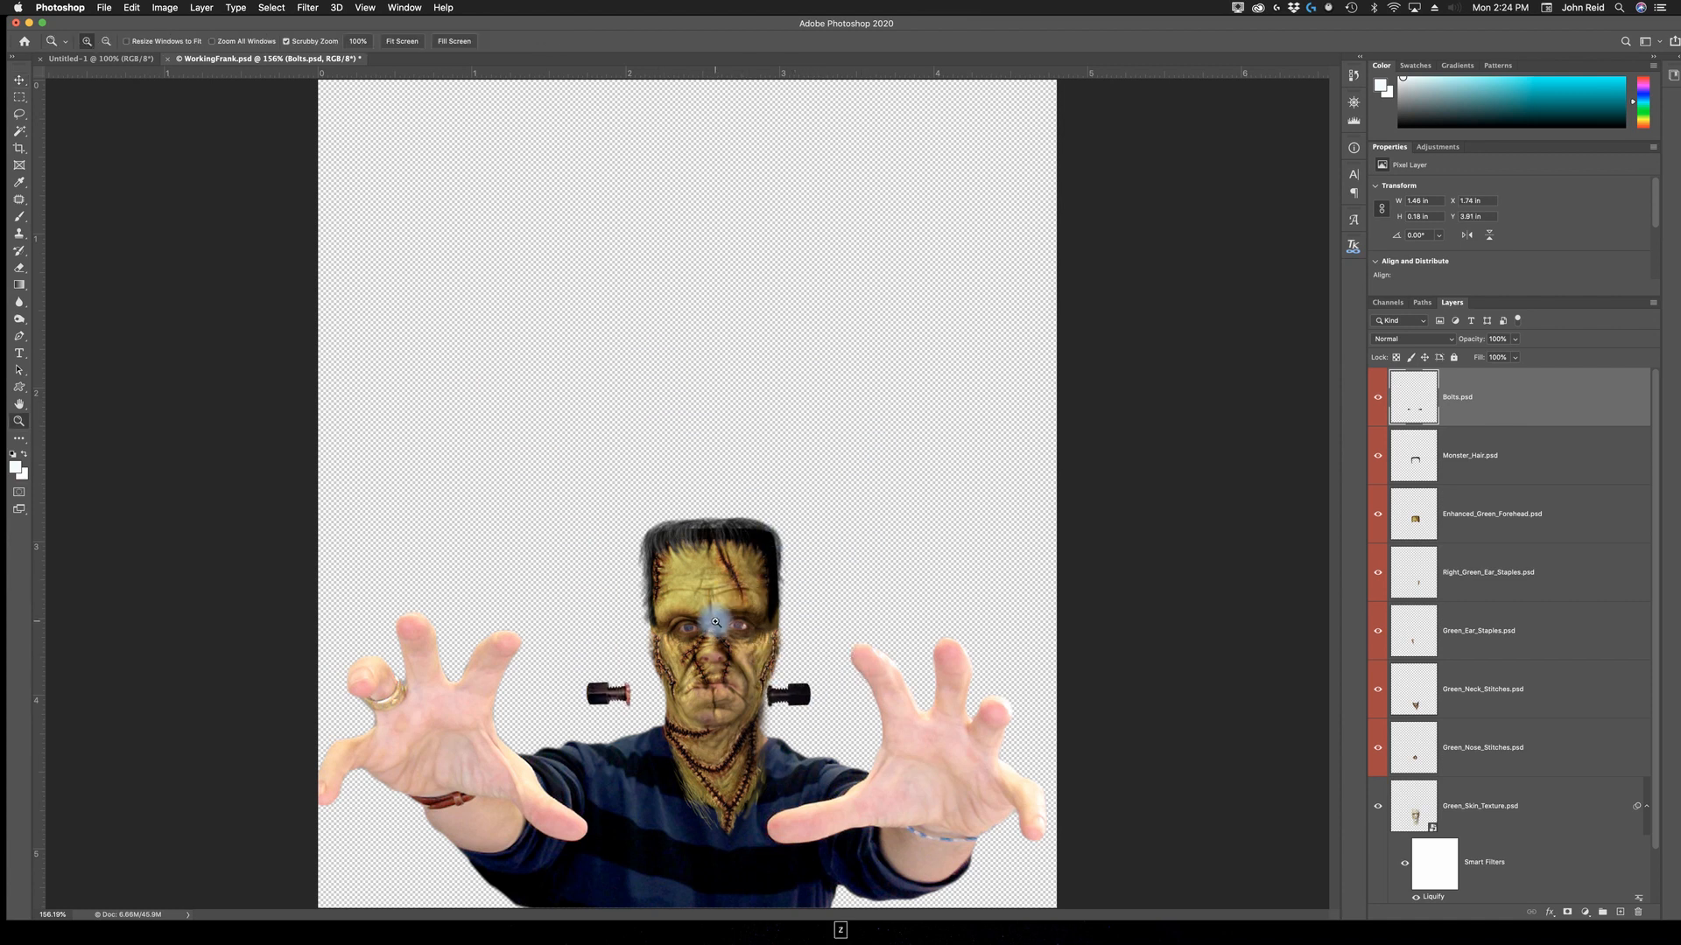
click(714, 650)
click(711, 694)
click(709, 755)
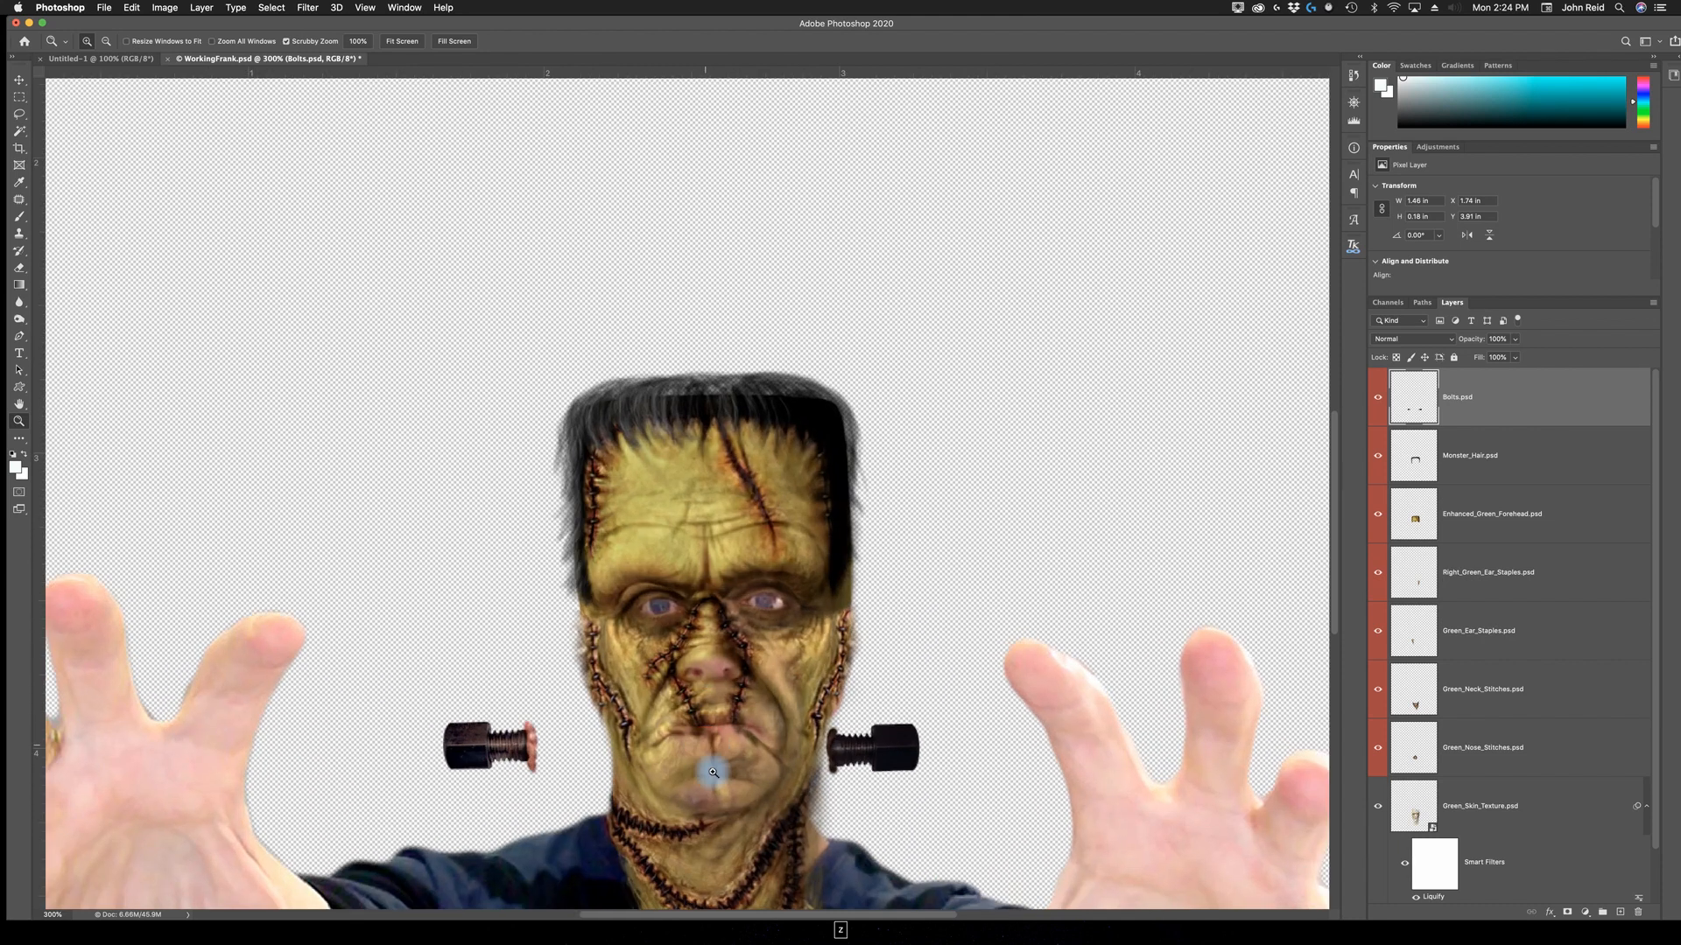
click(714, 770)
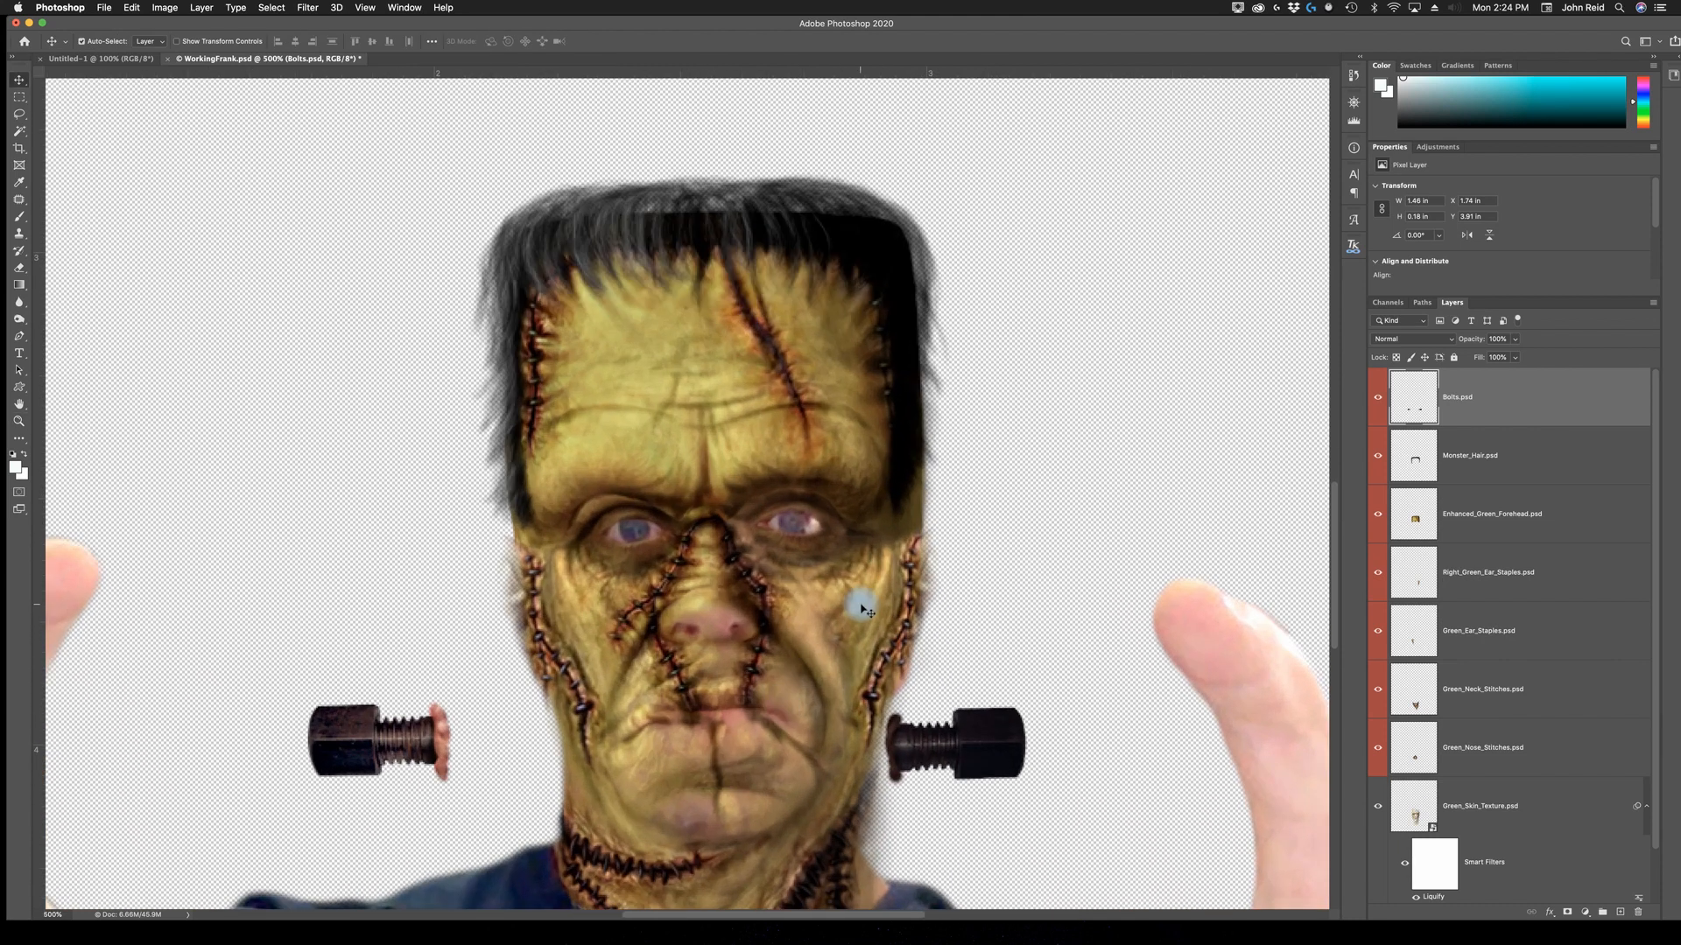
key(super+t)
drag(1024, 701, 841, 732)
drag(581, 765, 752, 779)
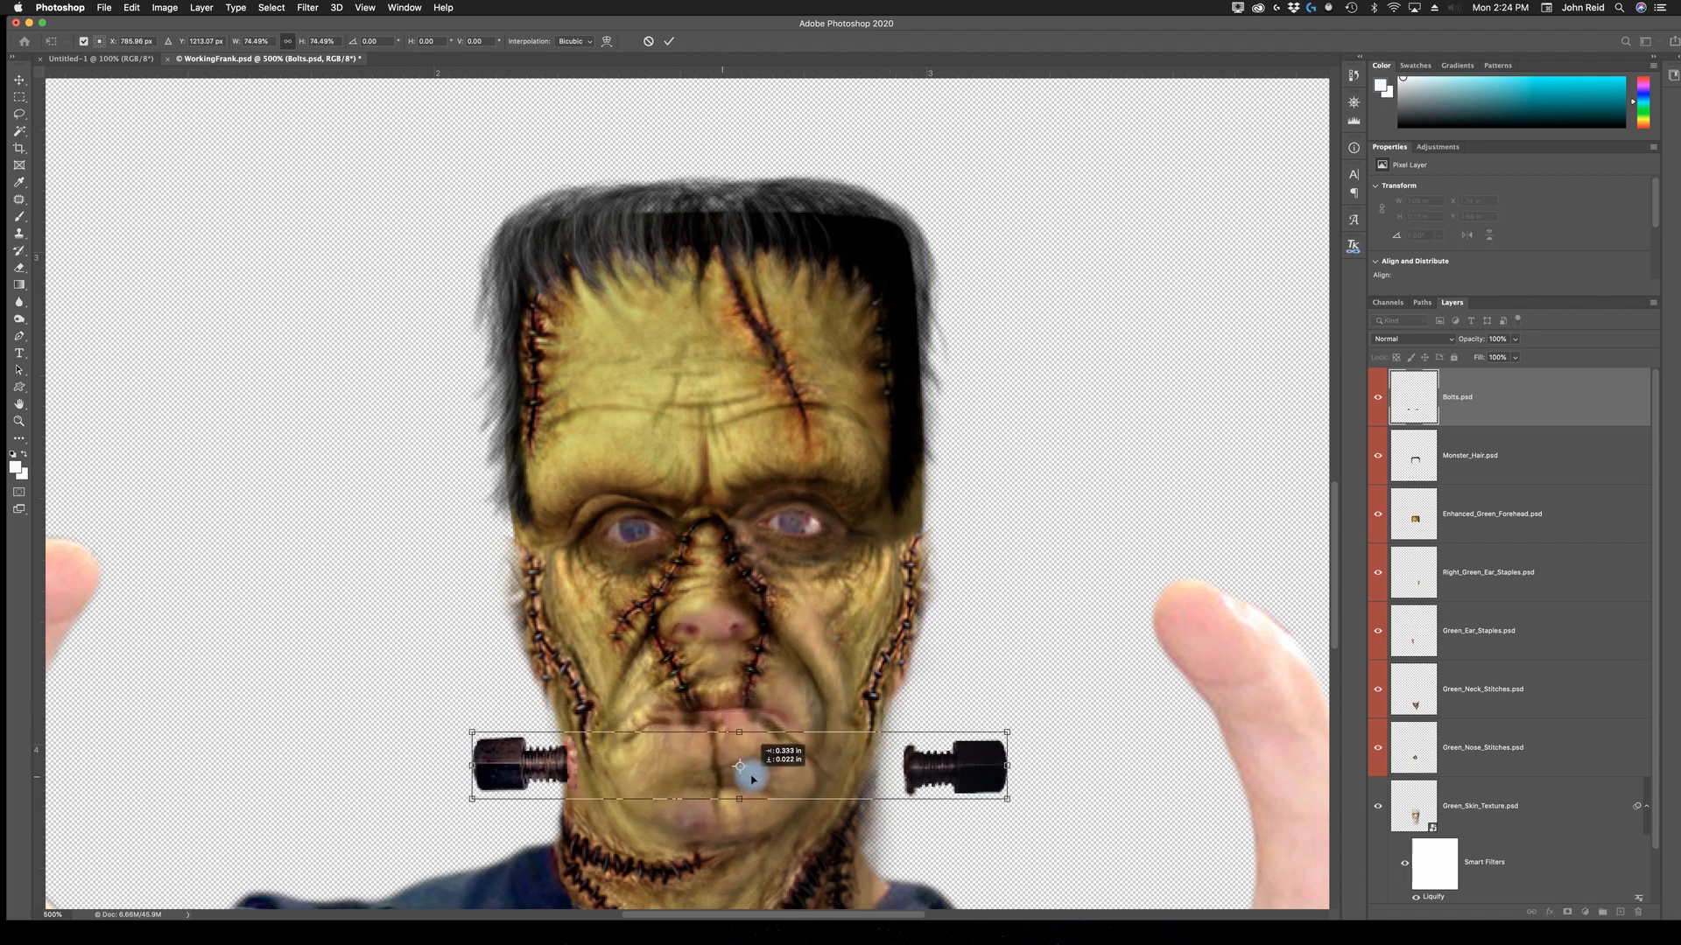
drag(1009, 731, 946, 743)
drag(720, 787, 721, 792)
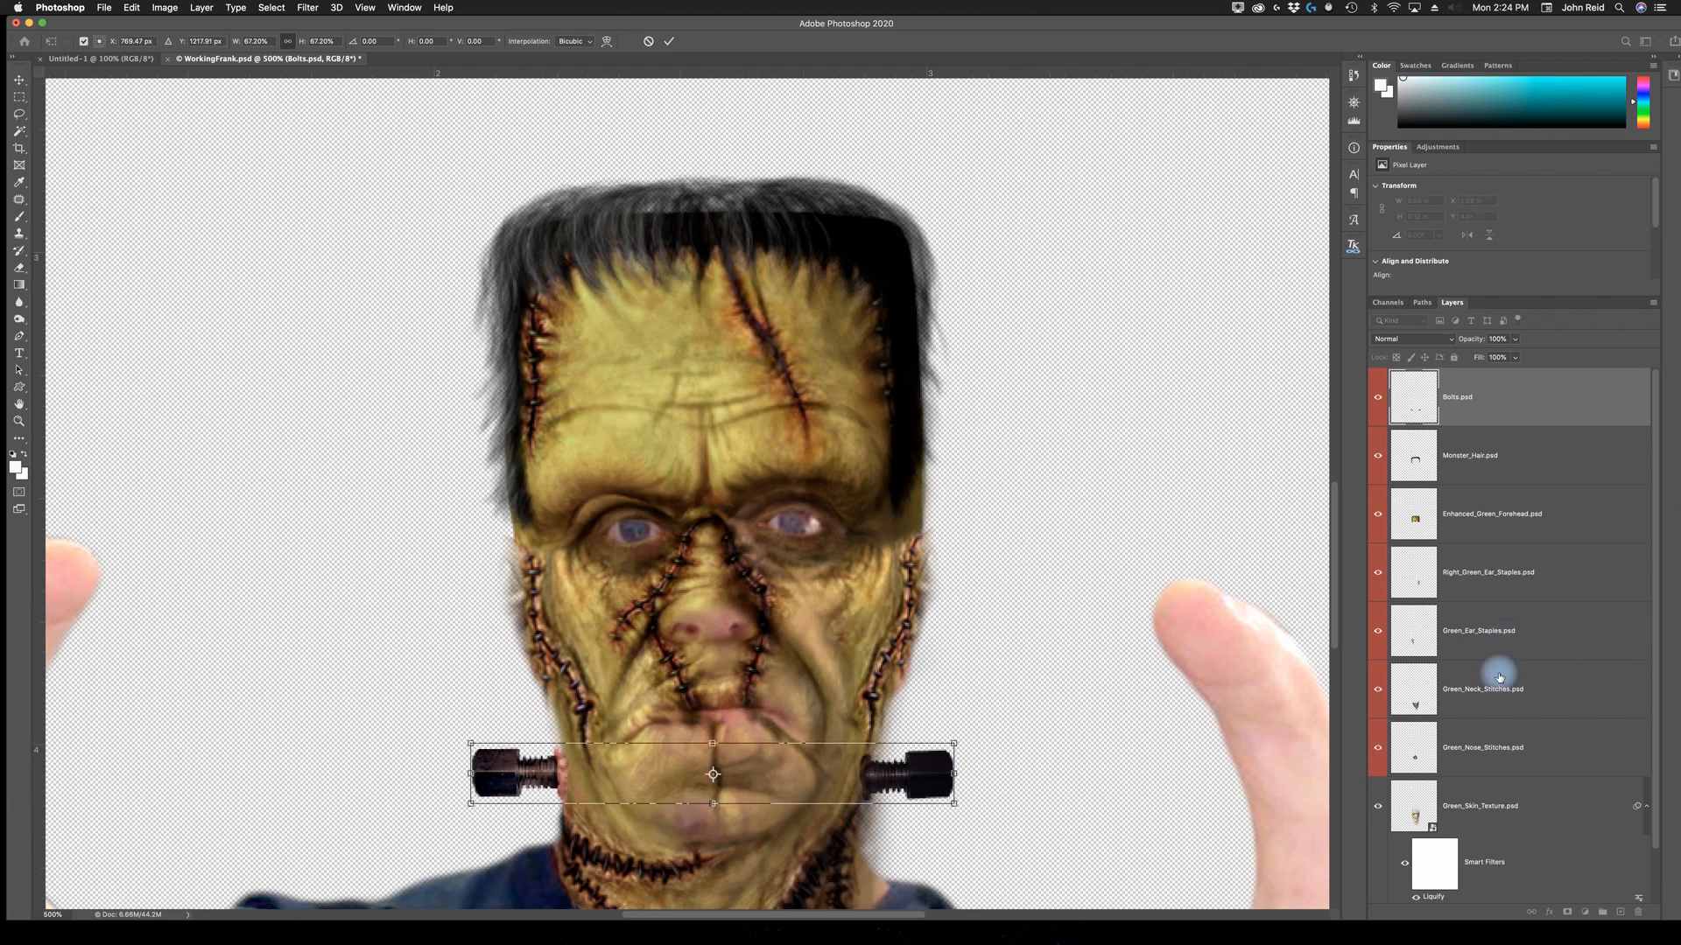
Try the Bolts.psd layer at several stacking positions and leave it directly above Green_Skin_Texture.psd, below Green_Nose_Stitches.psd.
drag(1506, 402, 1454, 898)
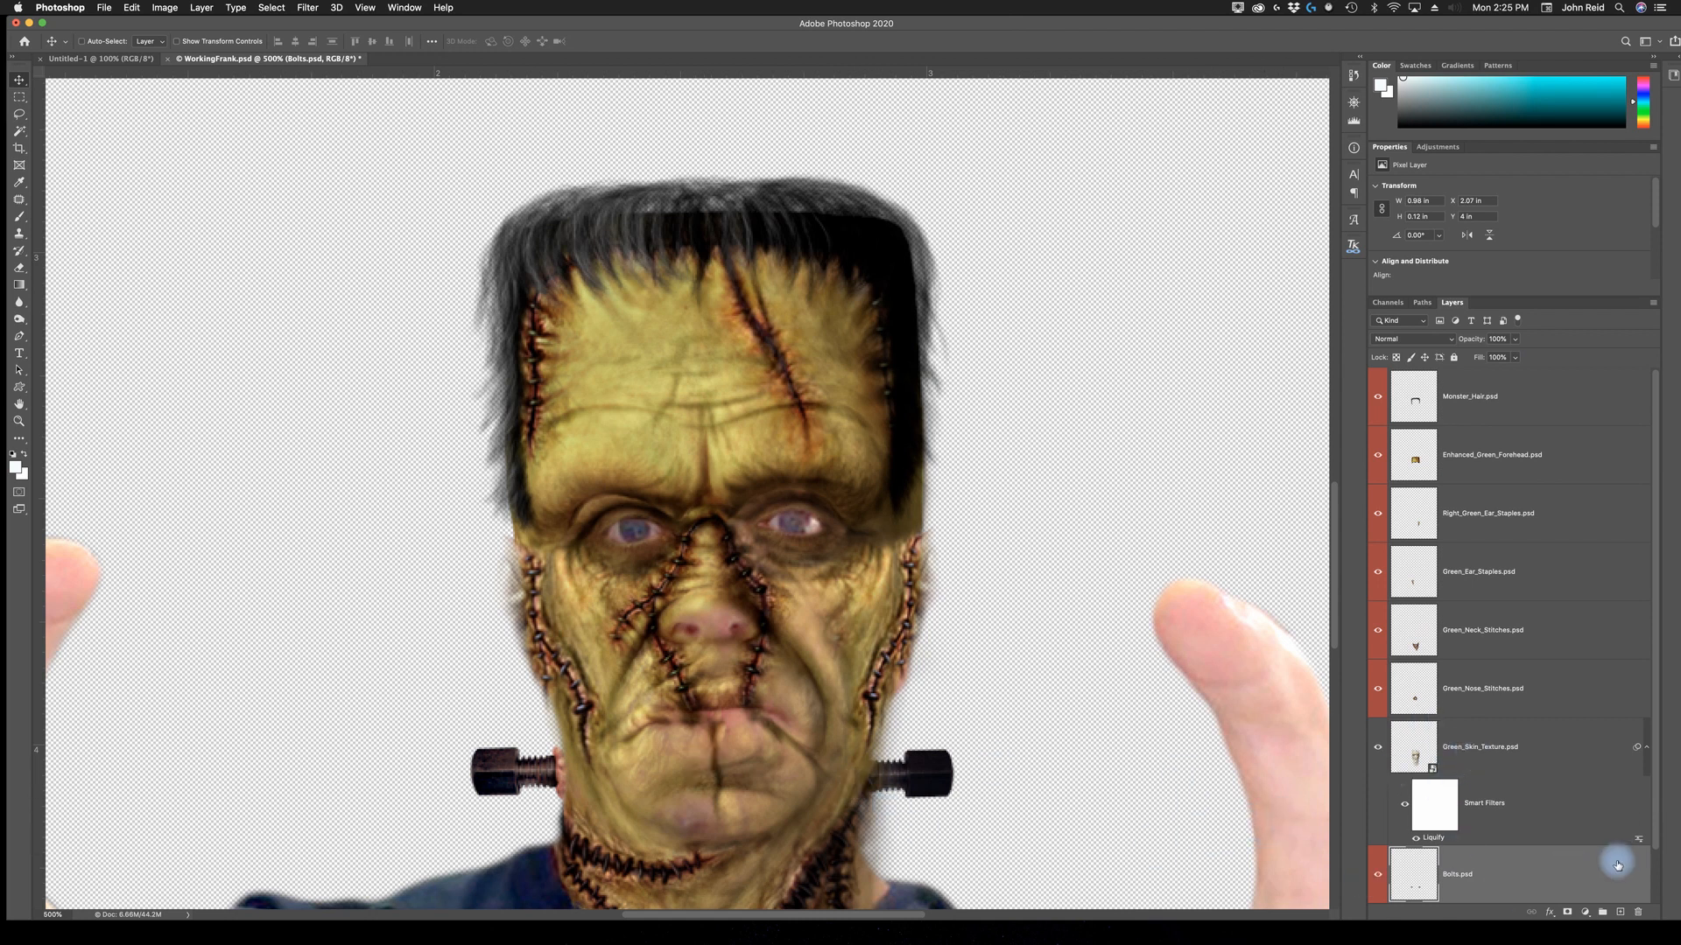
drag(1520, 880, 1510, 725)
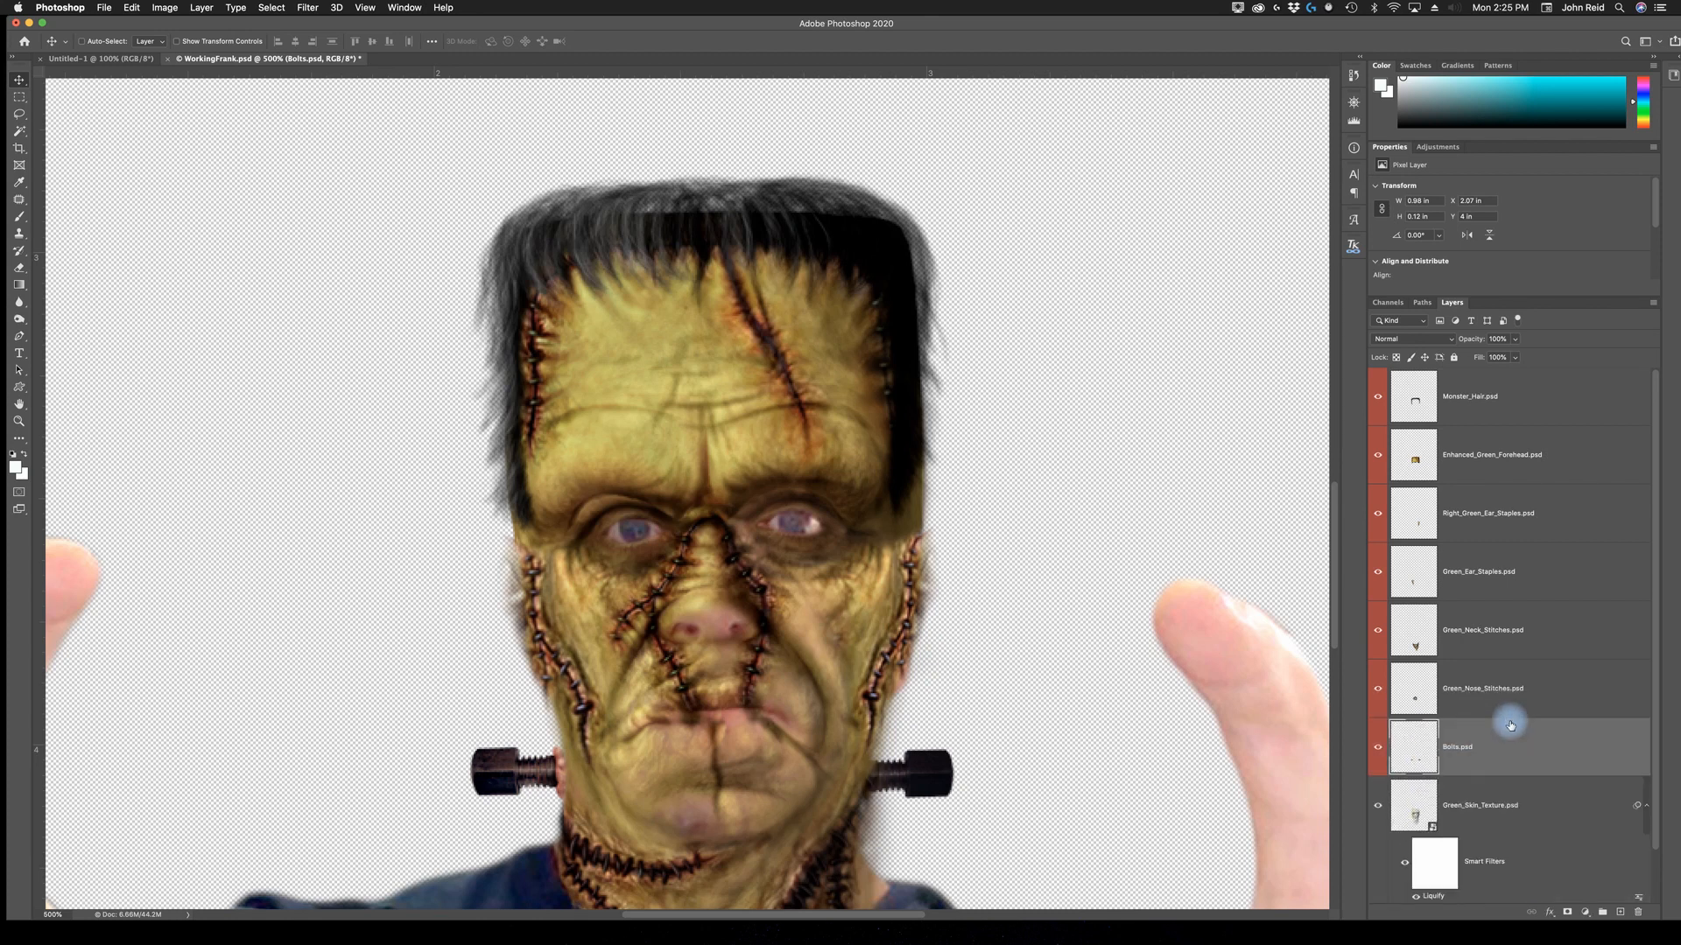
drag(1505, 729, 1489, 641)
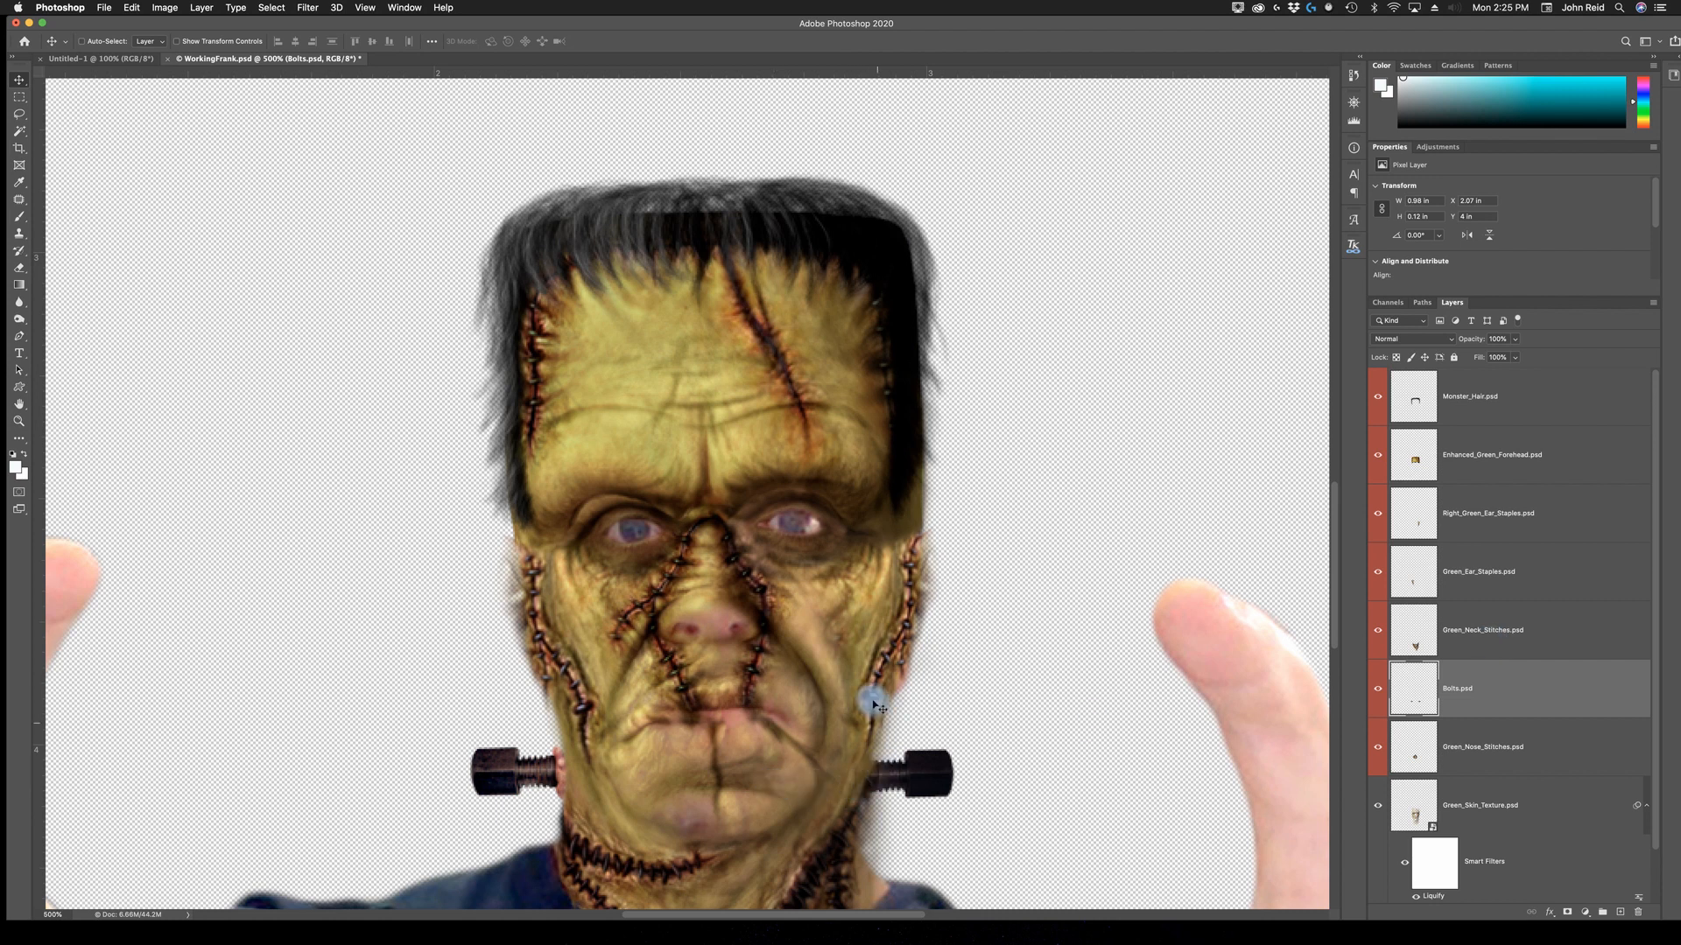
drag(1481, 691, 1497, 375)
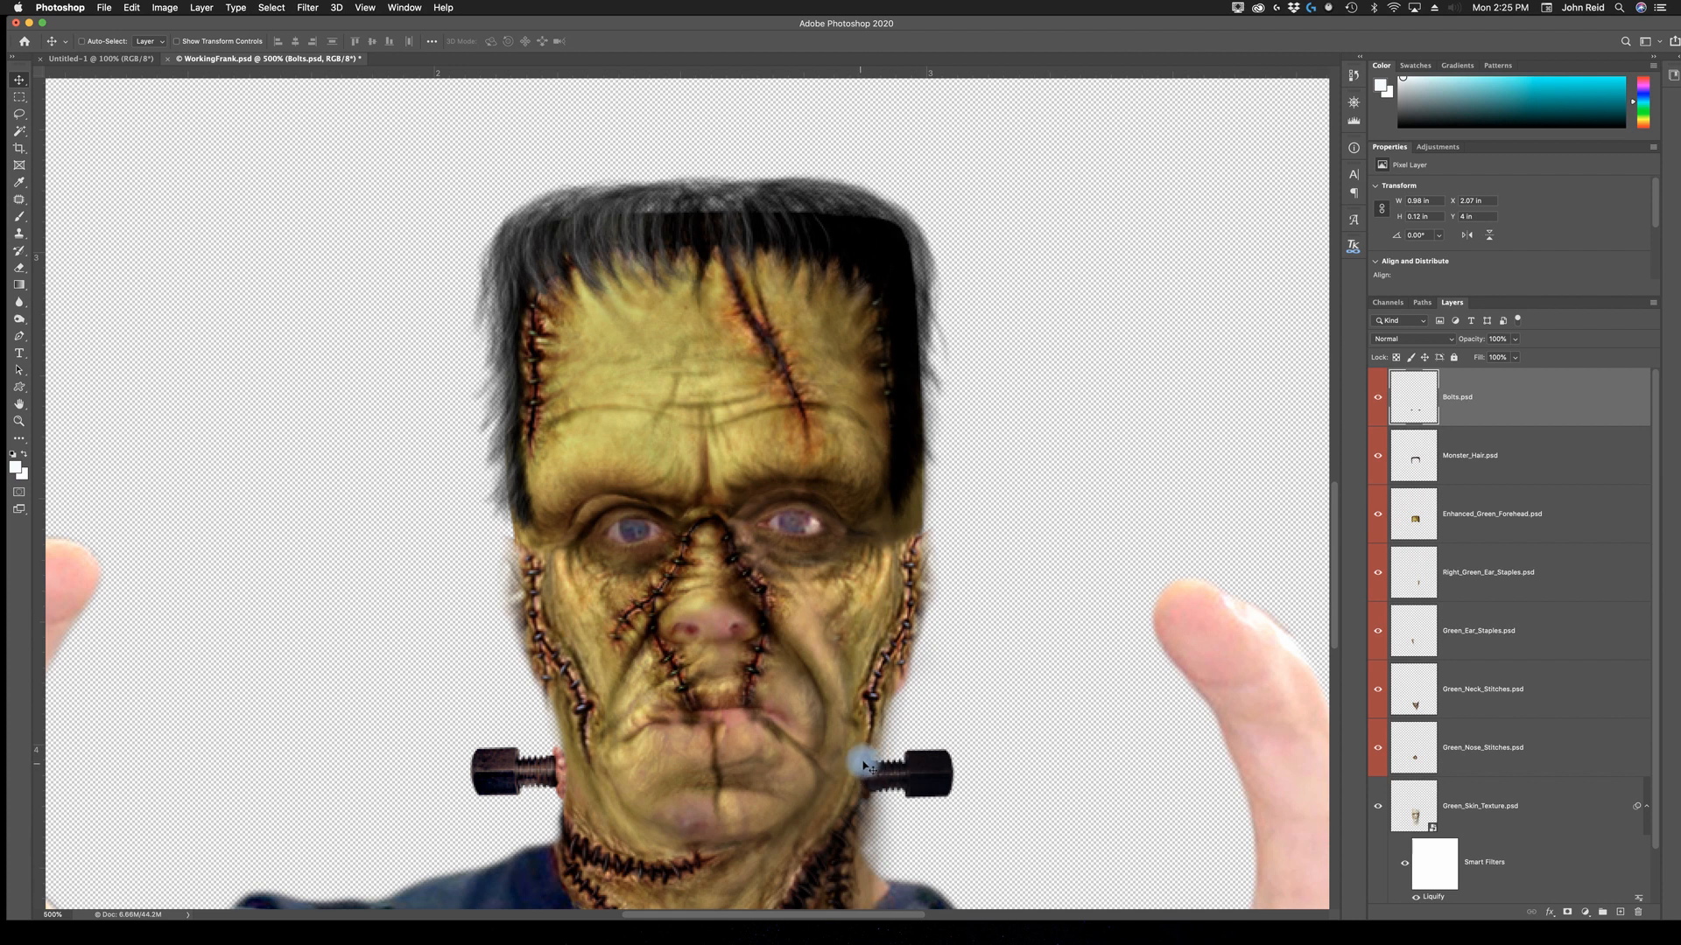
drag(1490, 409, 1459, 786)
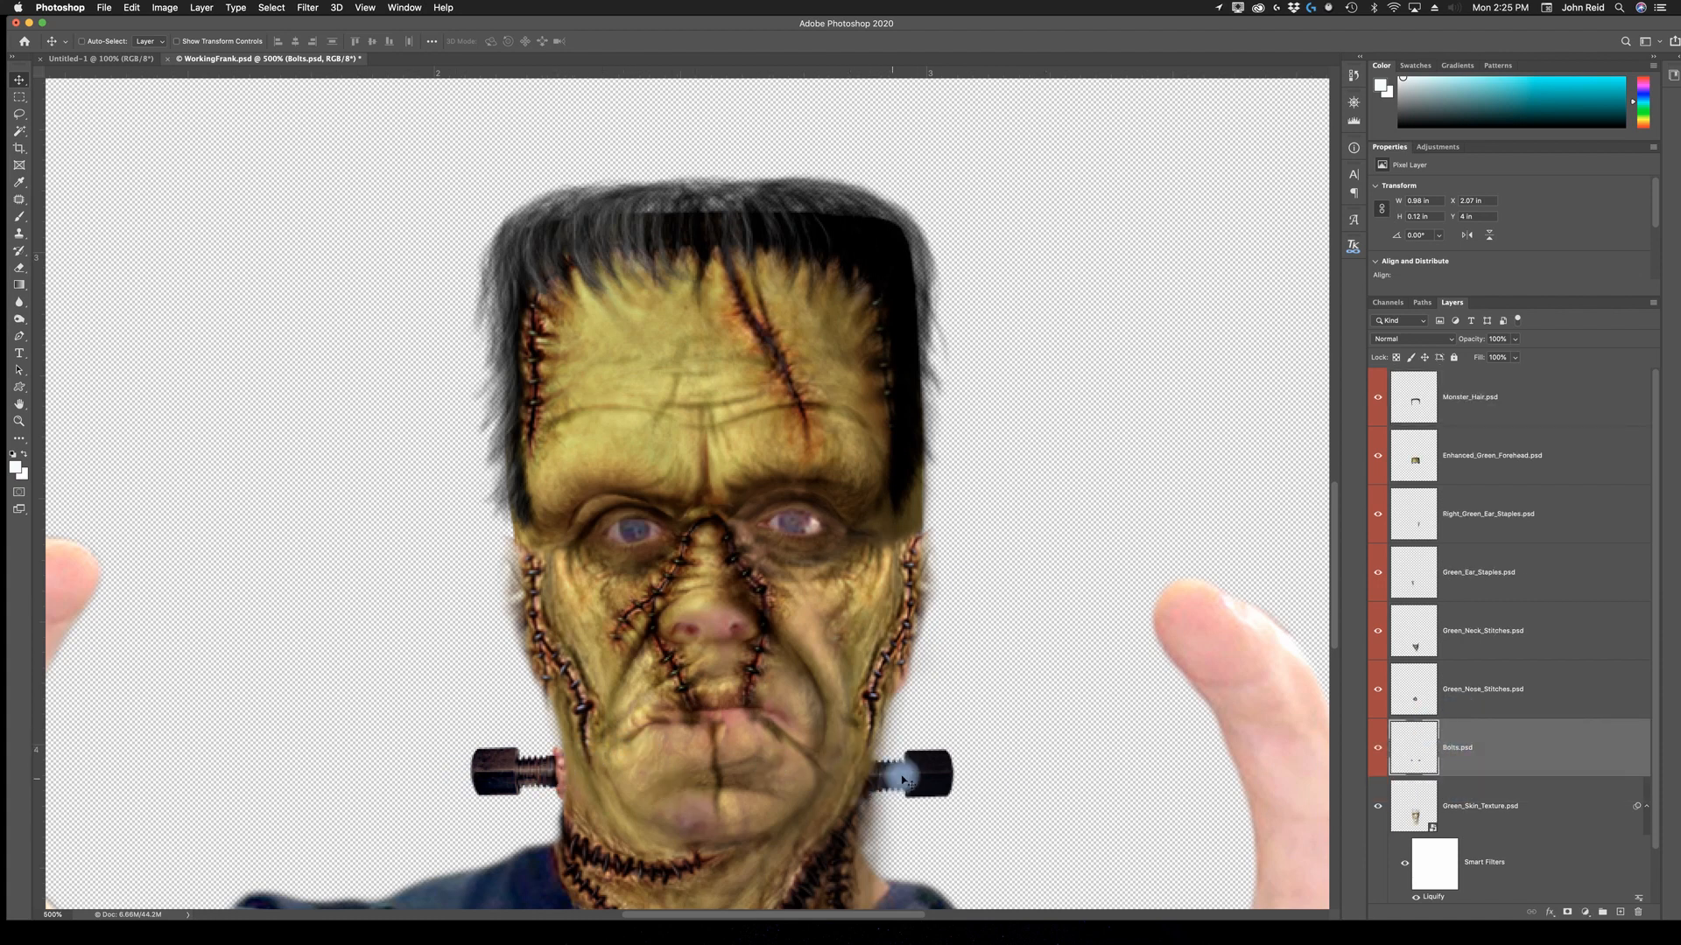
Nudge the bolts slightly, scale them to about 97.5% with Free Transform so they sit tighter against the neck, and commit.
drag(915, 778, 916, 778)
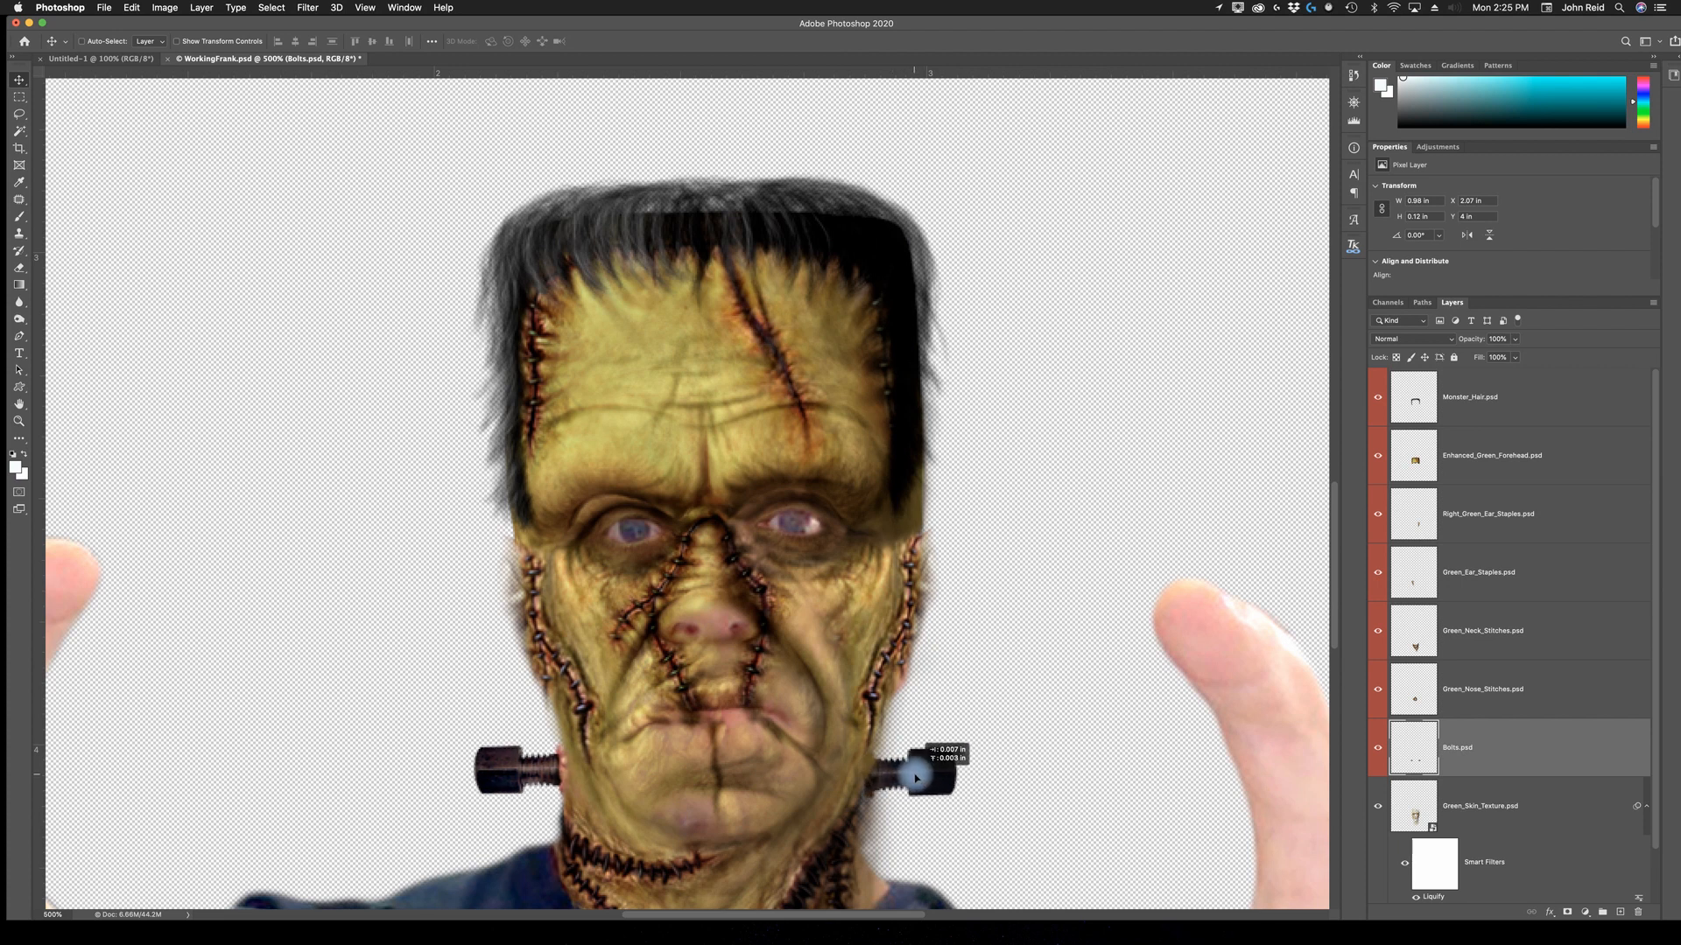
key(super+t)
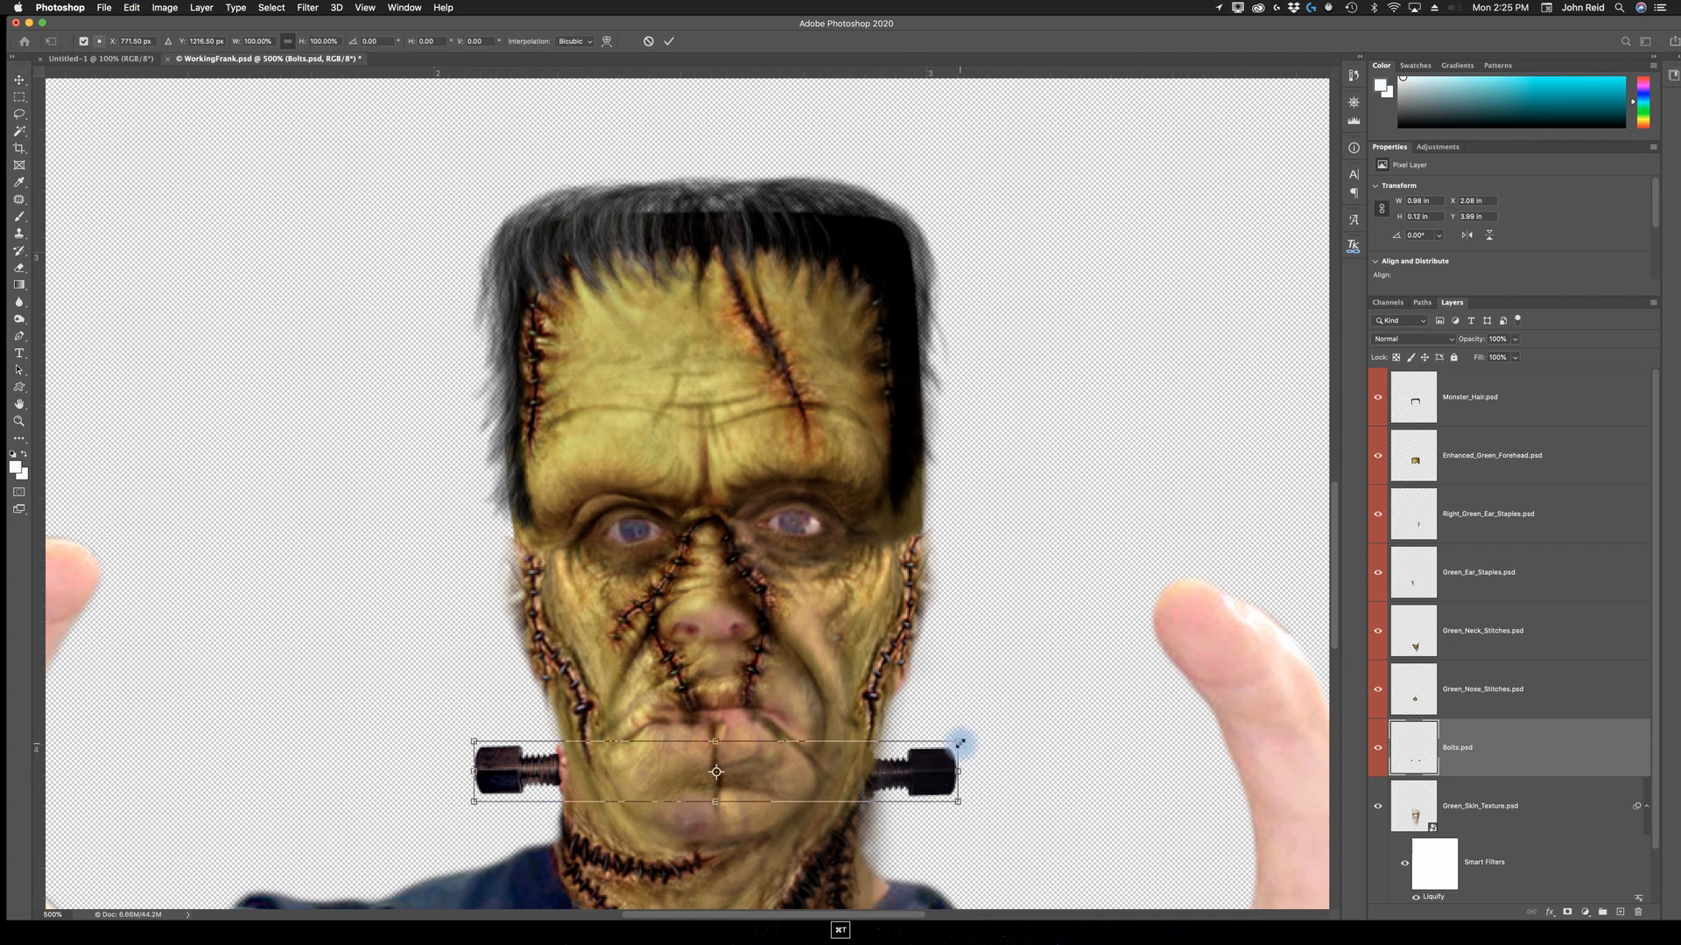
drag(960, 743, 896, 782)
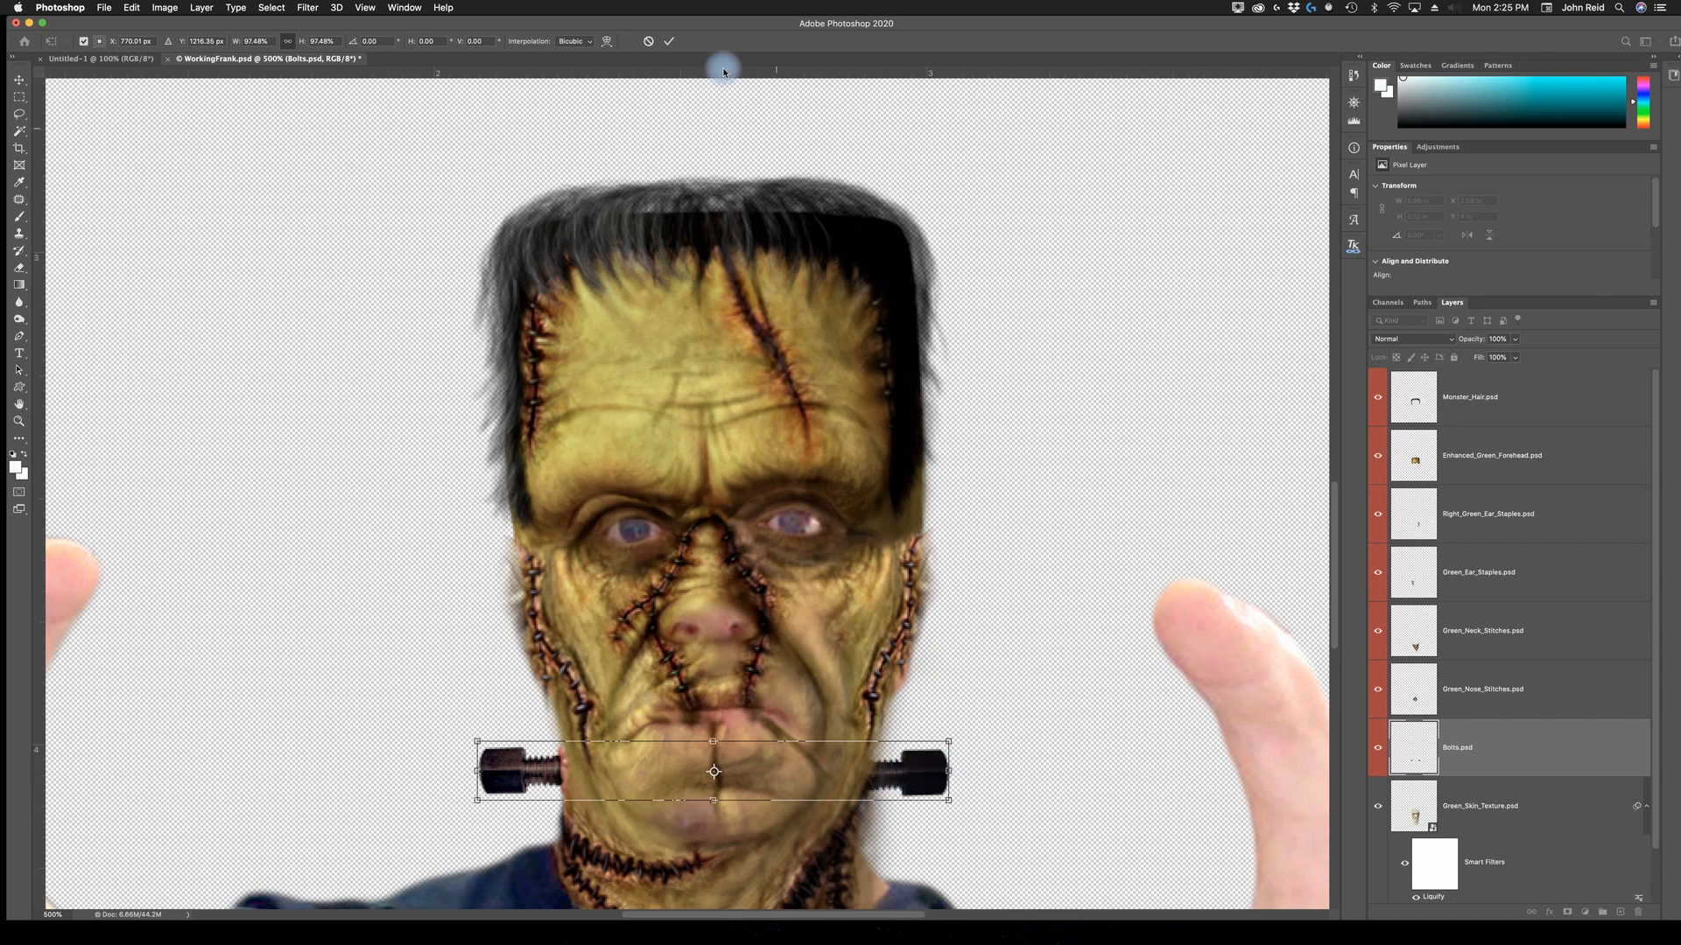
click(671, 44)
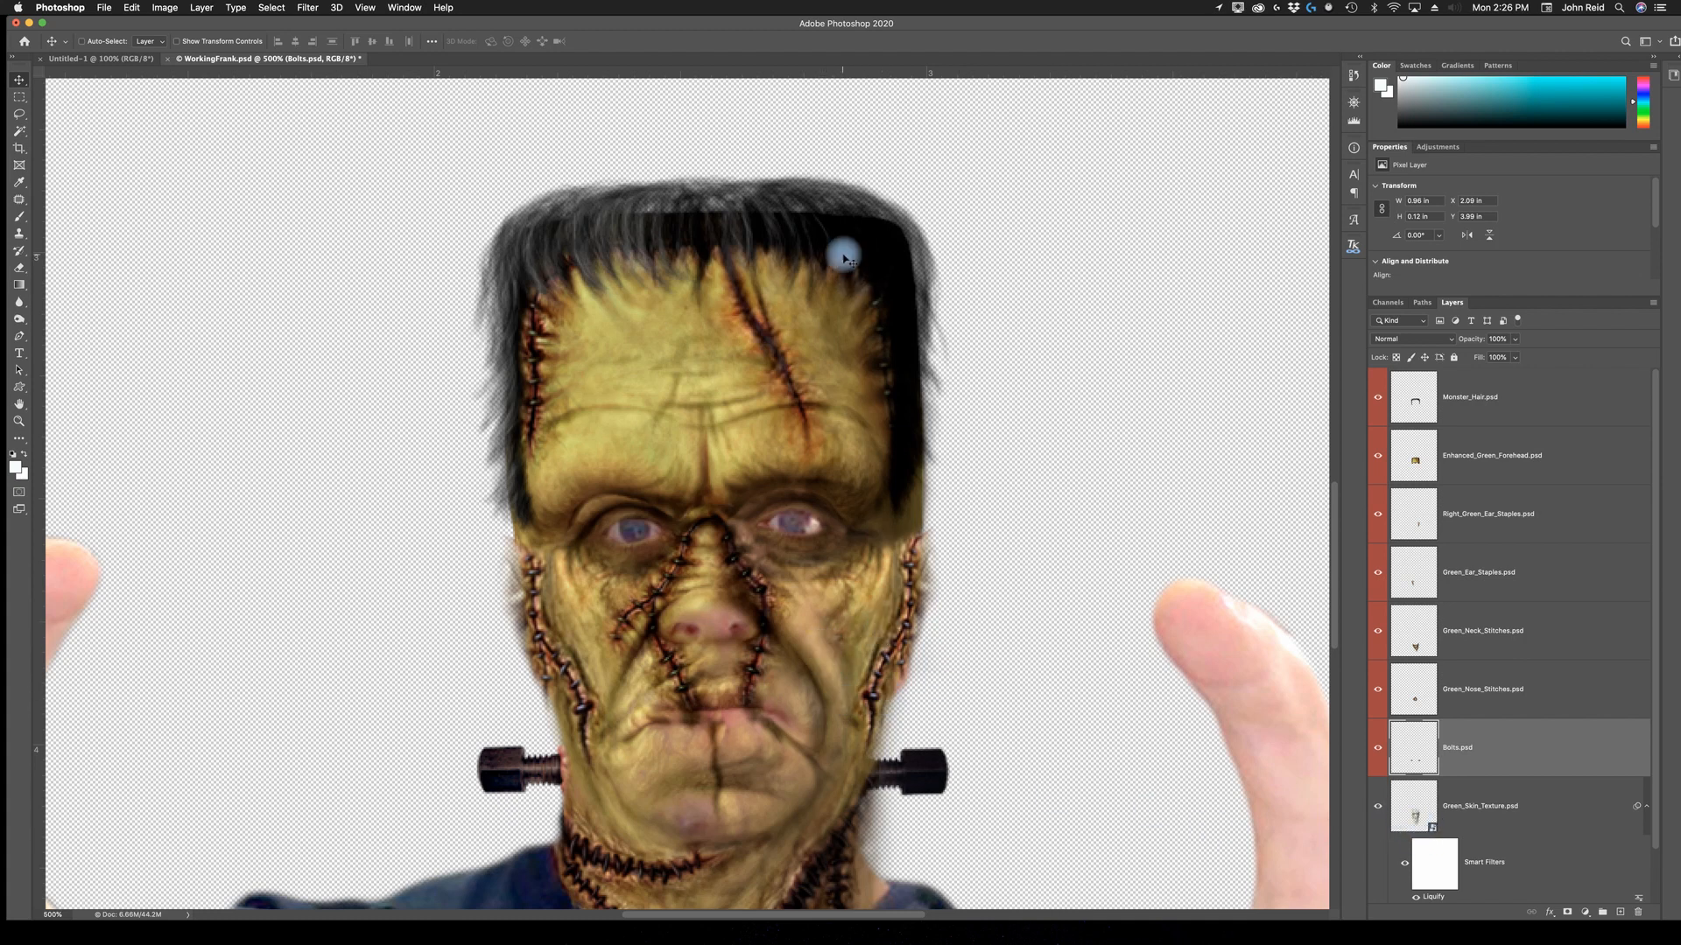
Reopen the Liquify smart filter on the Green_Skin_Texture.psd layer for editing.
key(super+0)
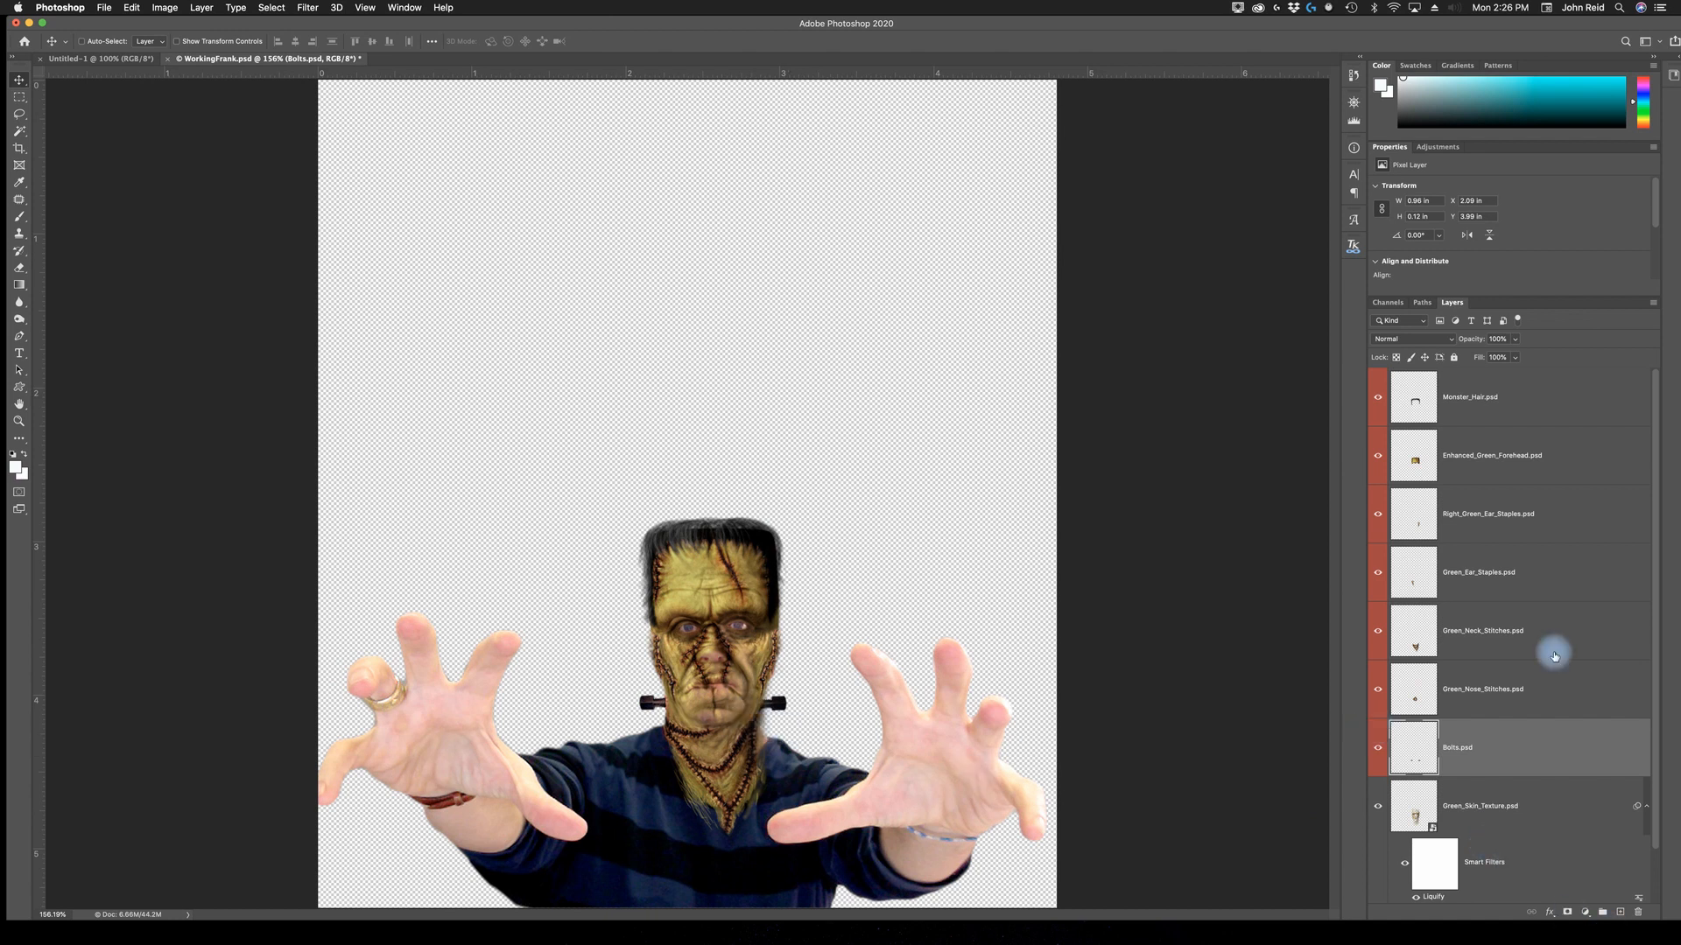
scroll(1538, 538, down, 1)
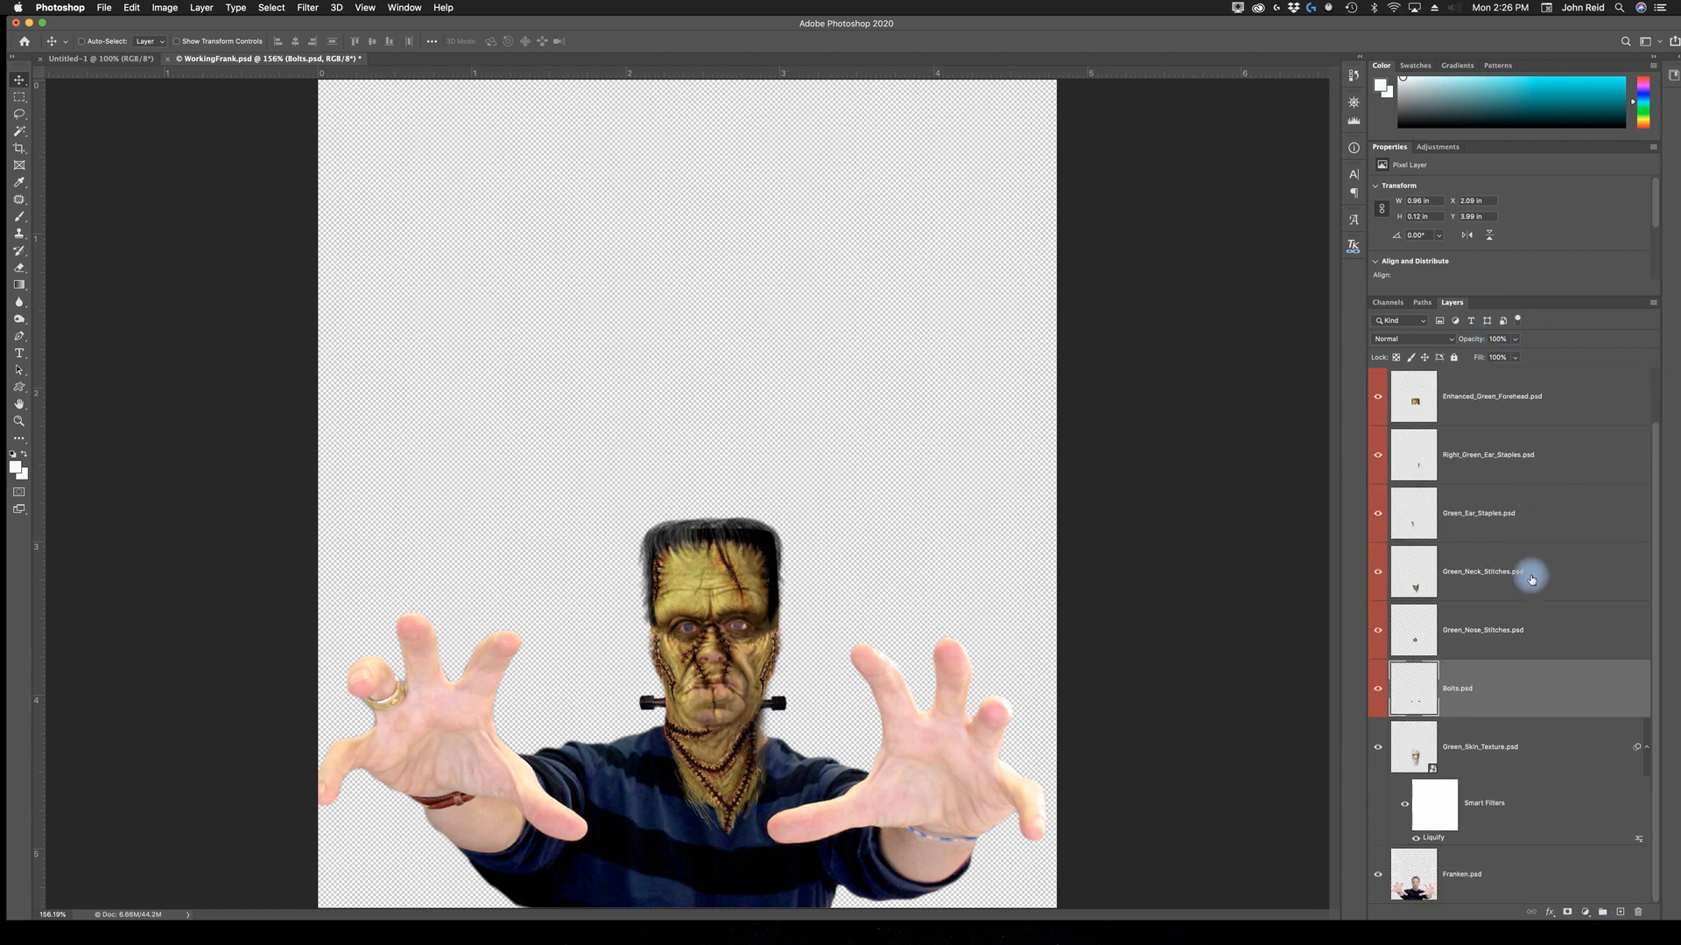
click(1520, 830)
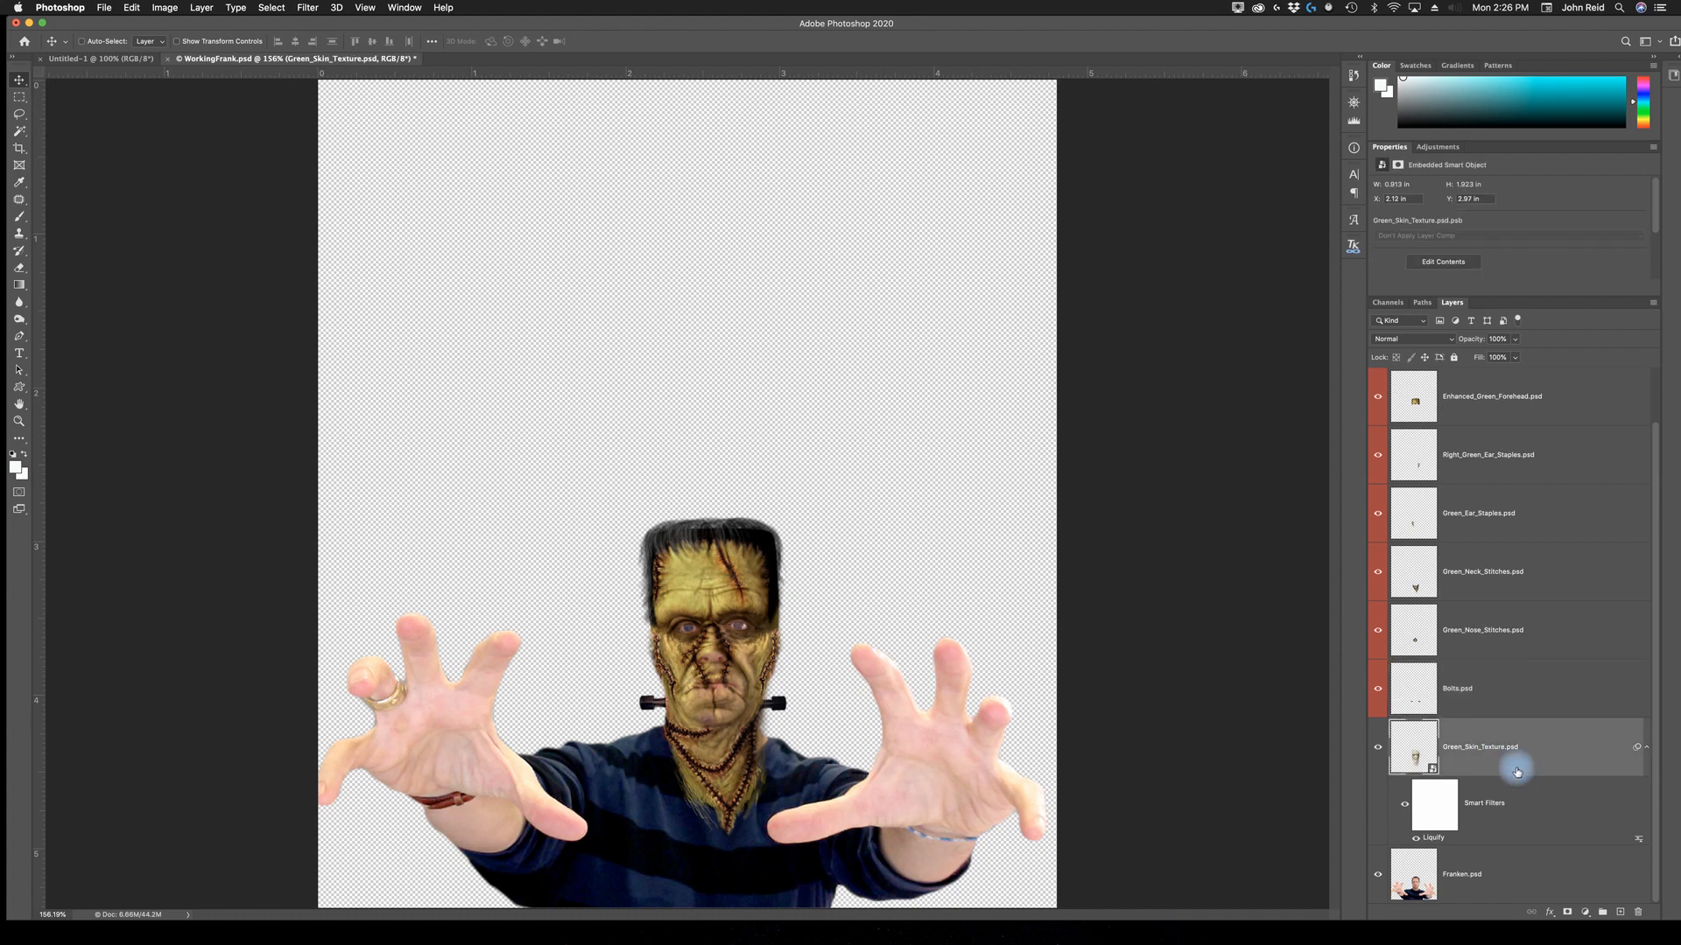
double_click(1436, 840)
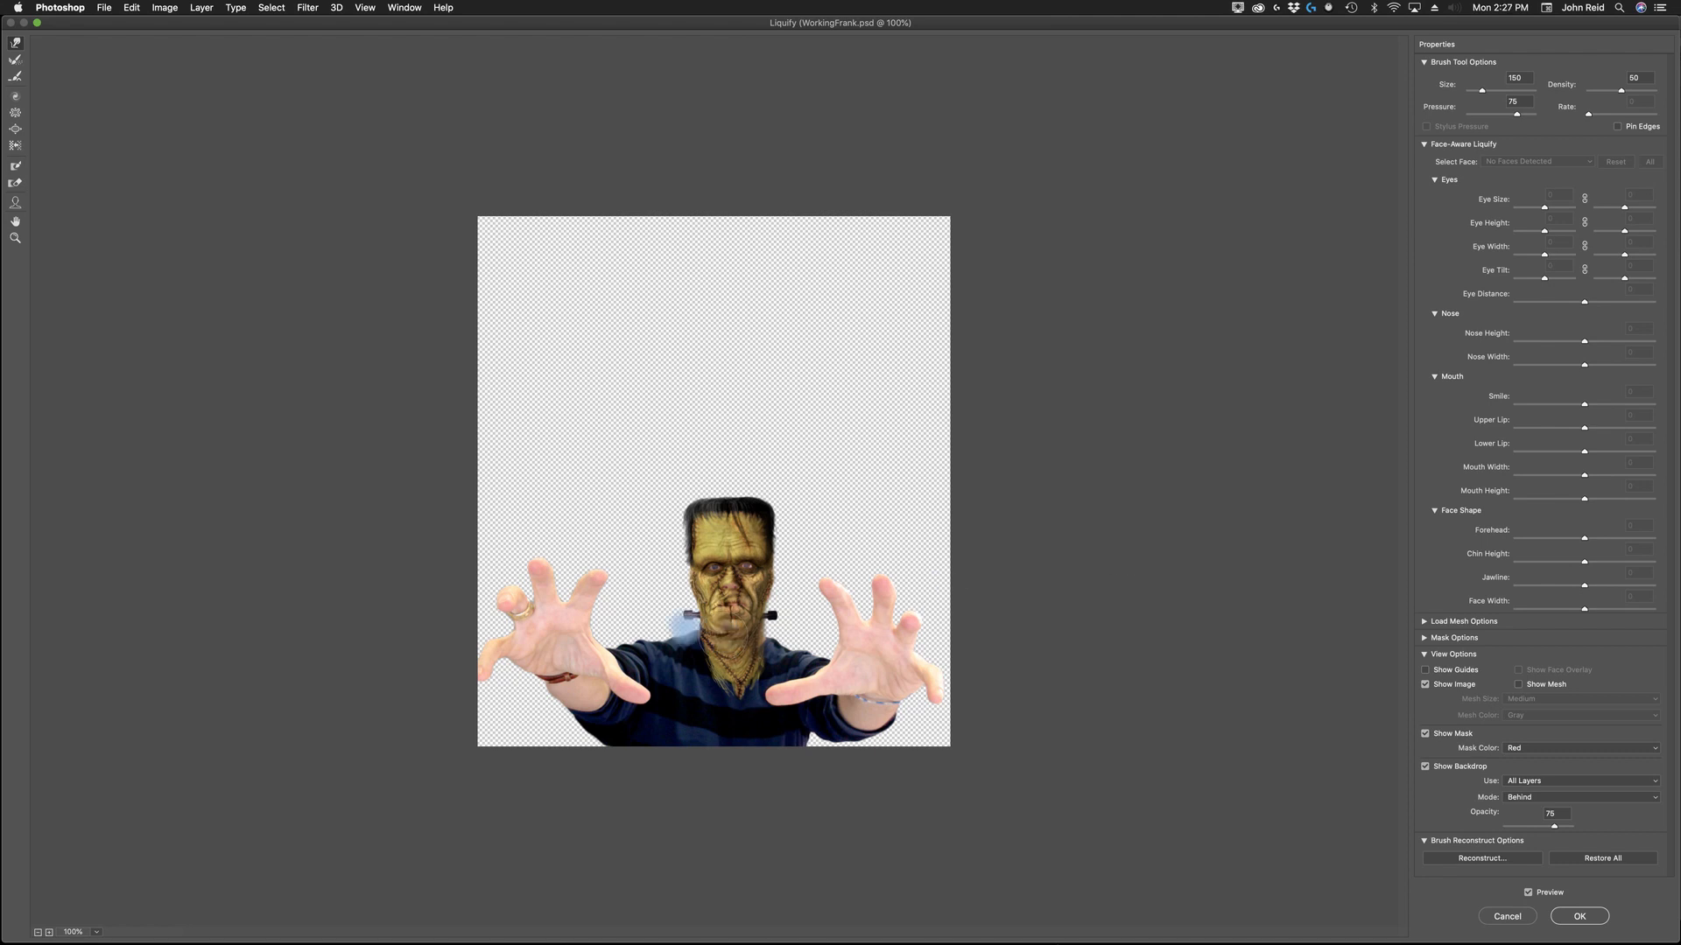
click(16, 241)
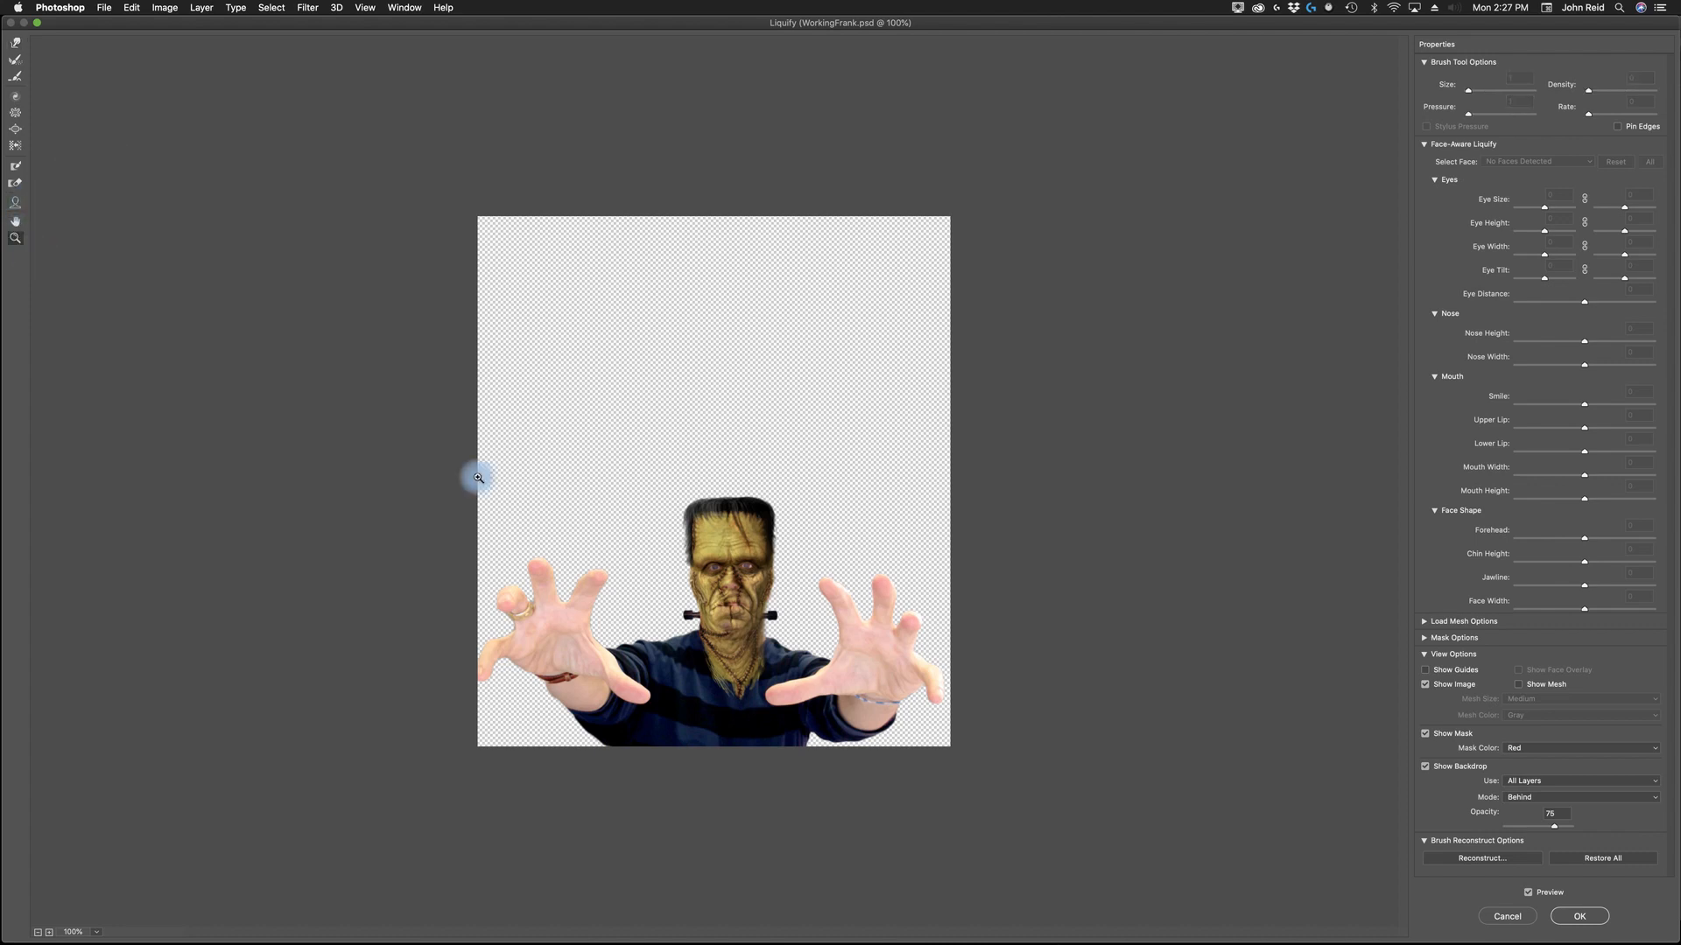
click(738, 600)
click(758, 594)
click(761, 505)
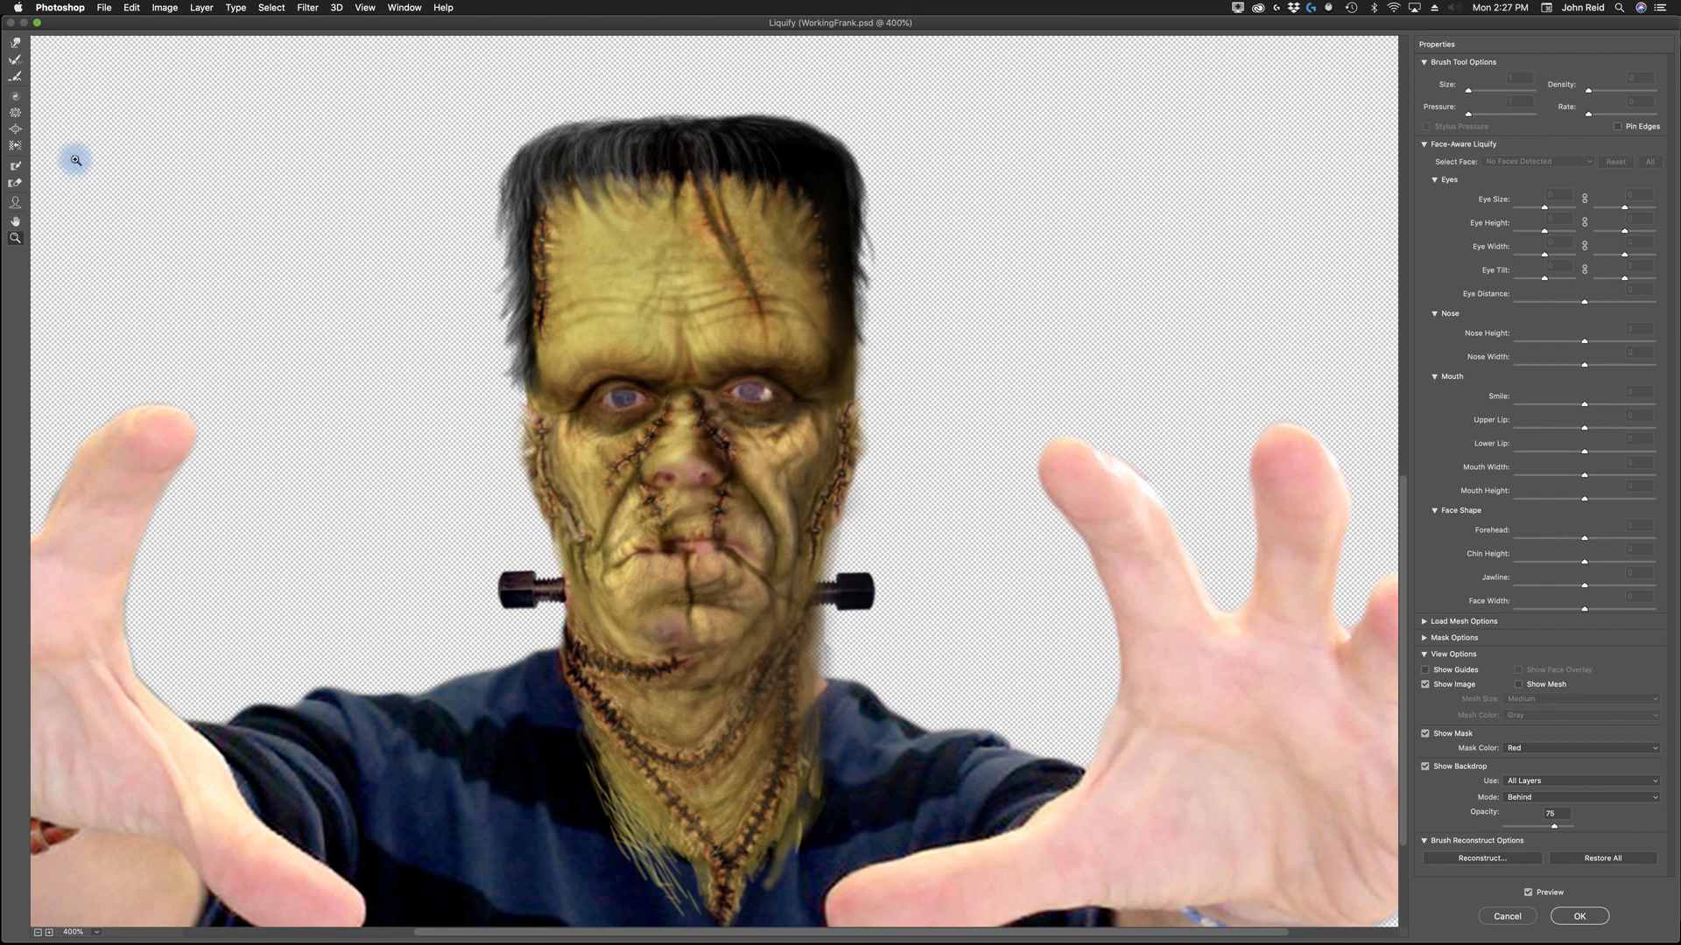
Try the Pucker tool with a brush size of 50 around both eyes of the skin texture, and apply Liquify.
click(16, 115)
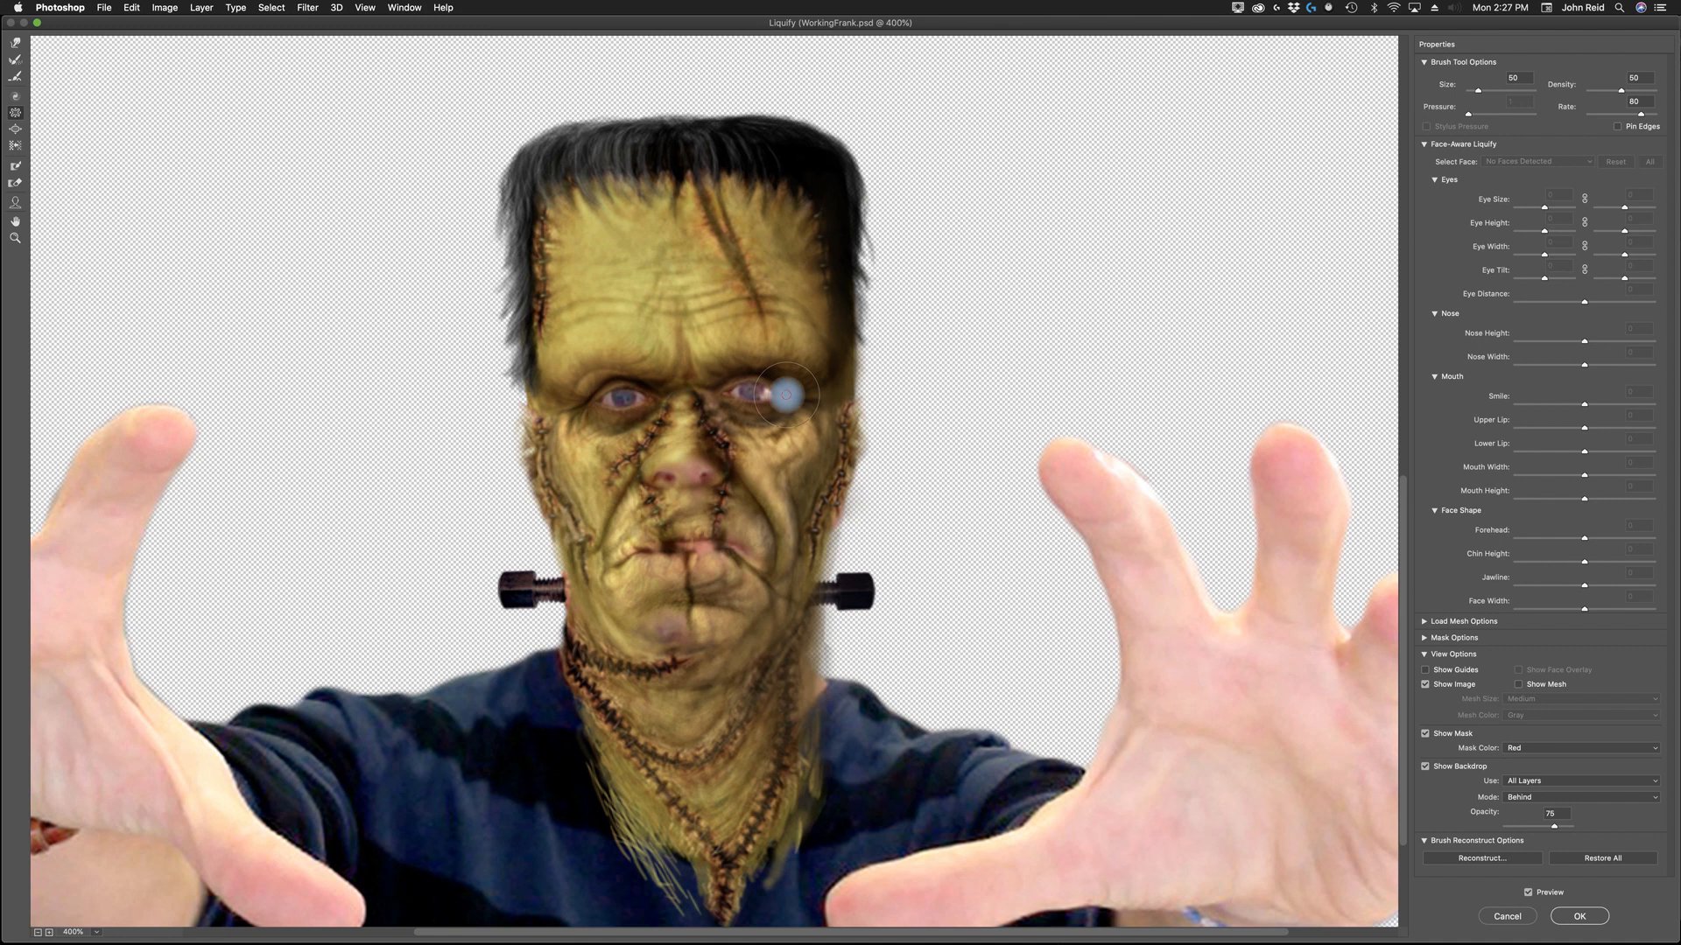
drag(786, 394, 783, 396)
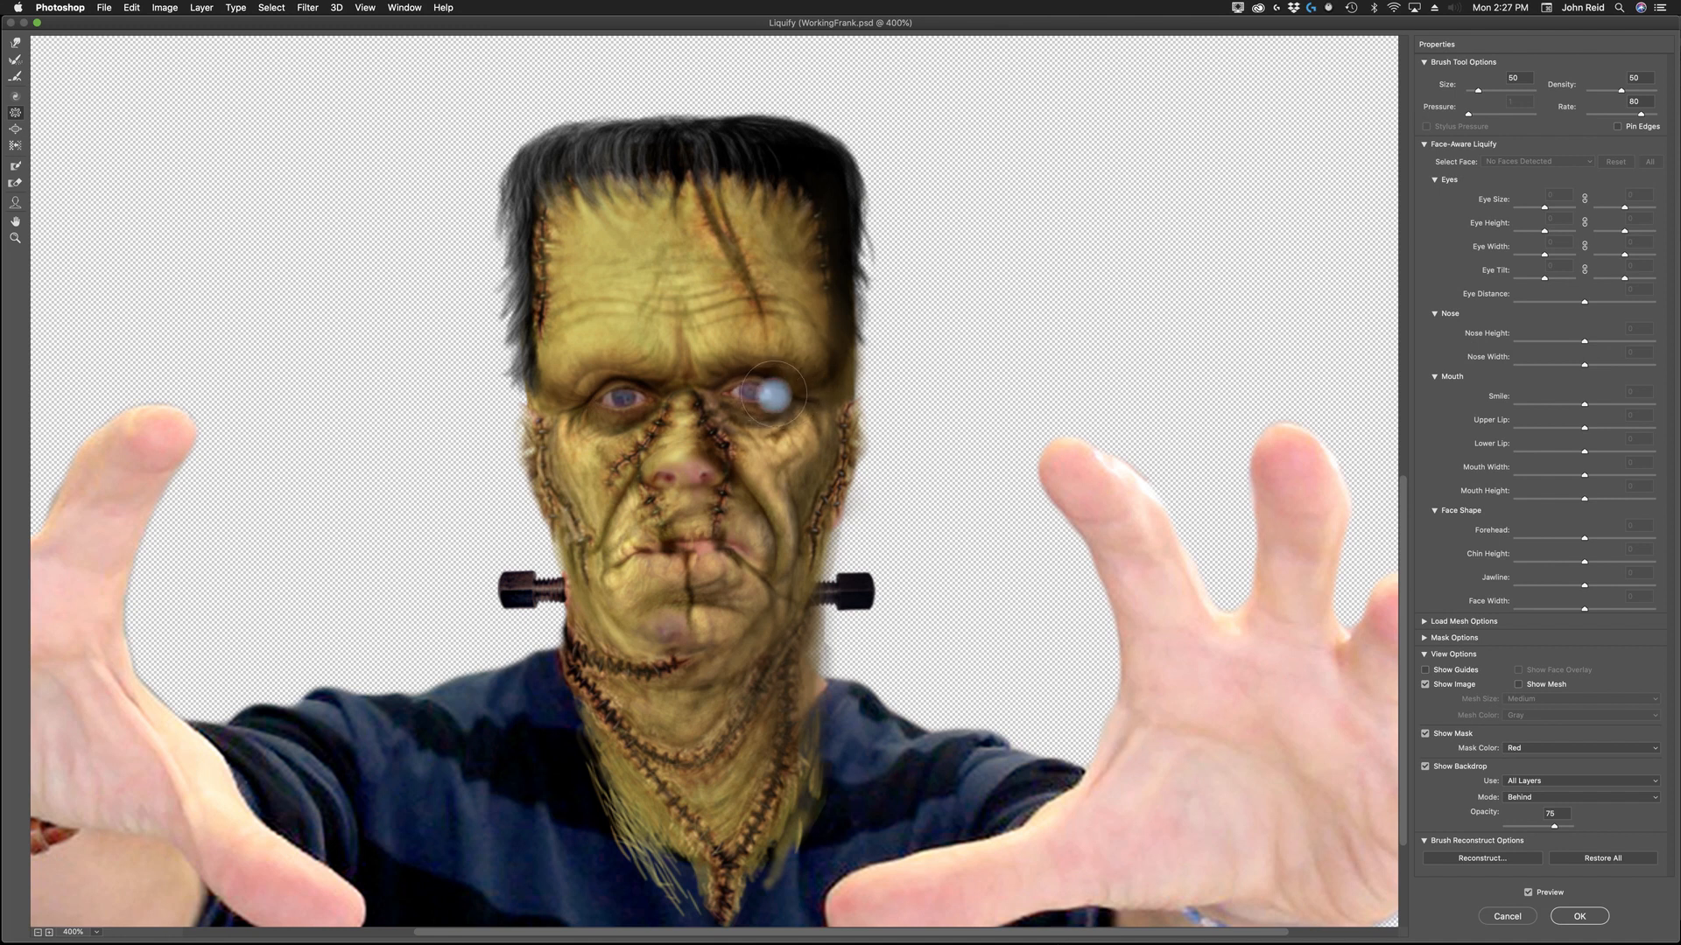
drag(537, 424, 632, 399)
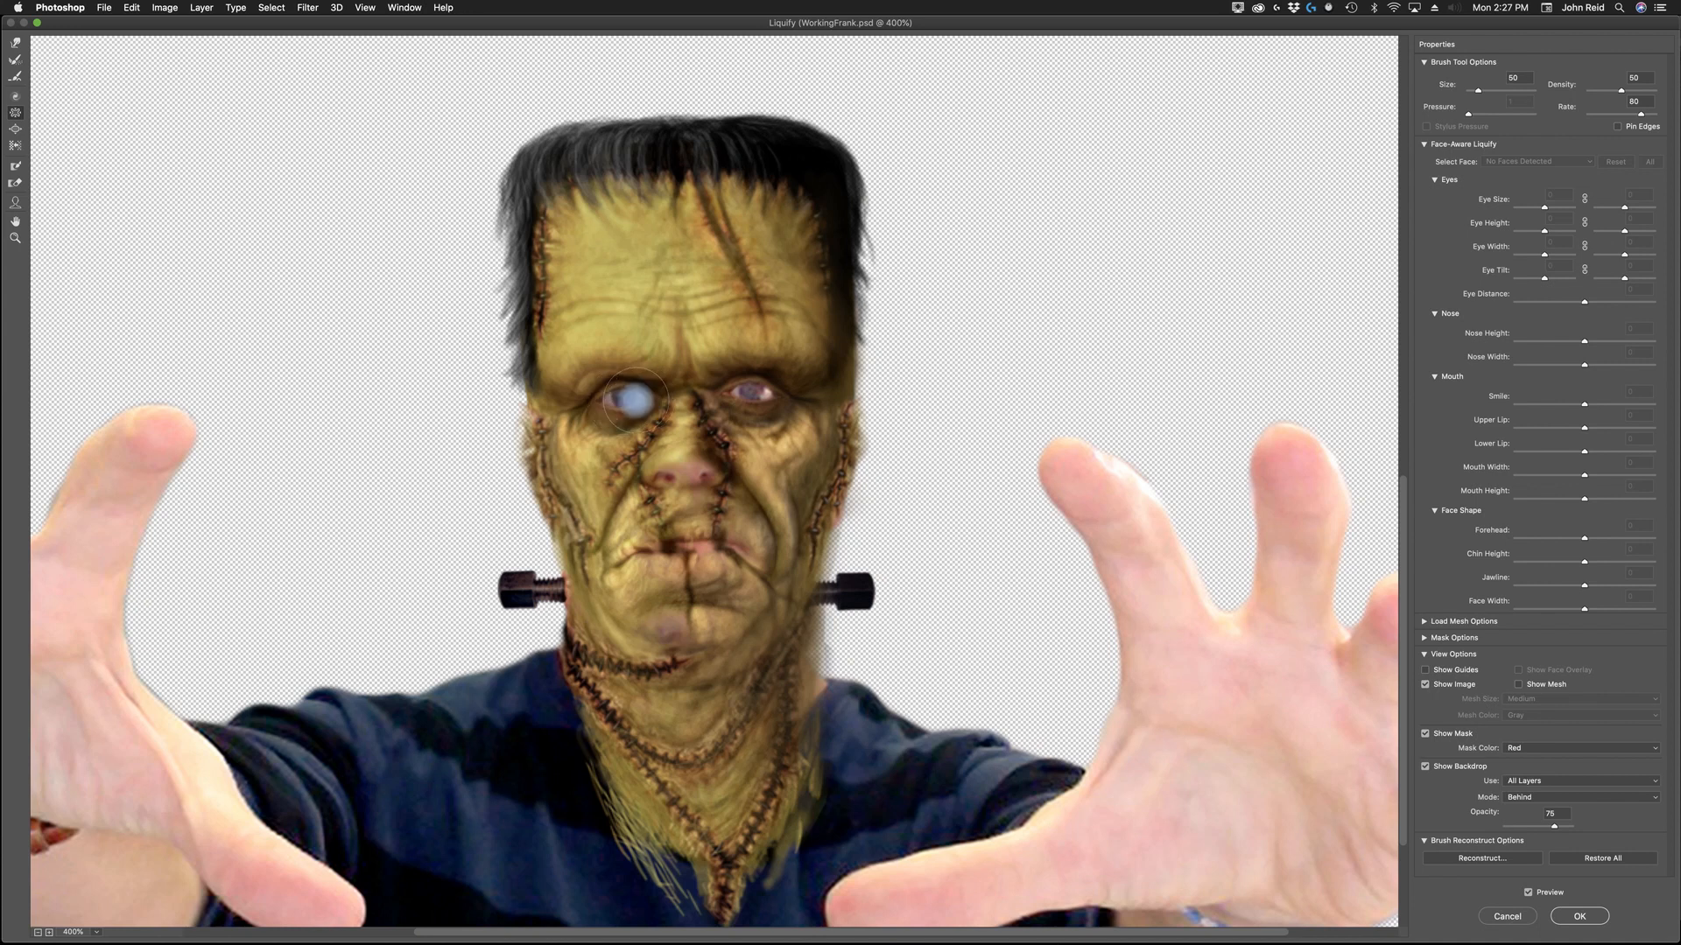
mouse_move(635, 400)
mouse_down()
mouse_move(557, 393)
mouse_move(586, 400)
mouse_up()
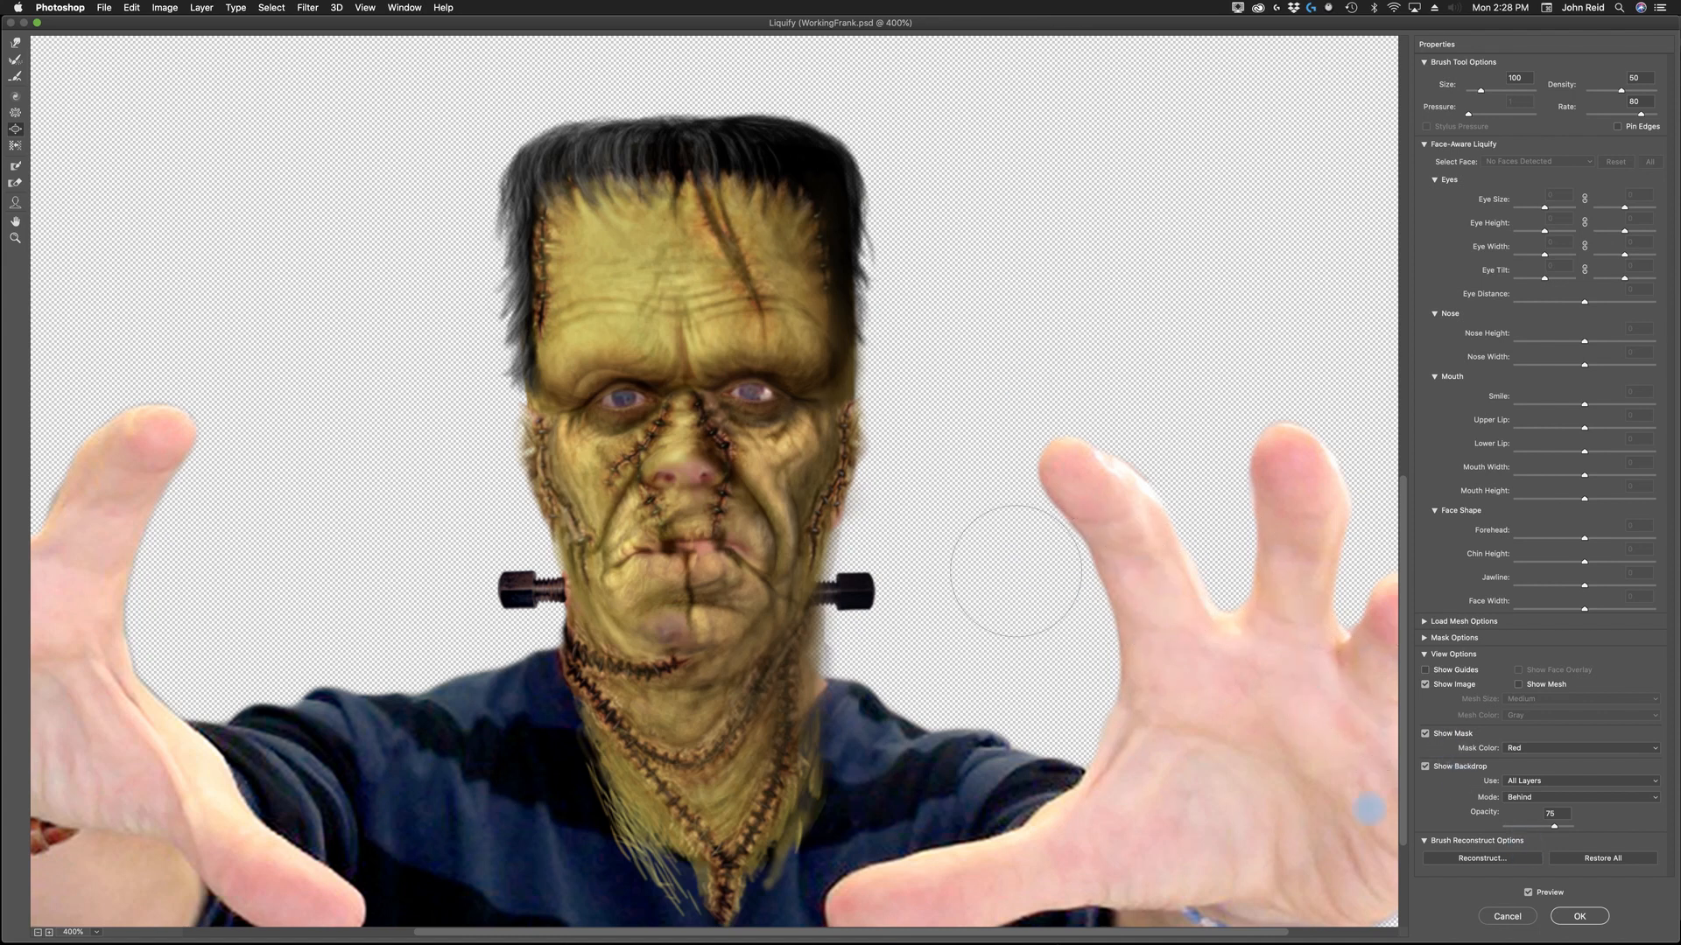
click(1585, 917)
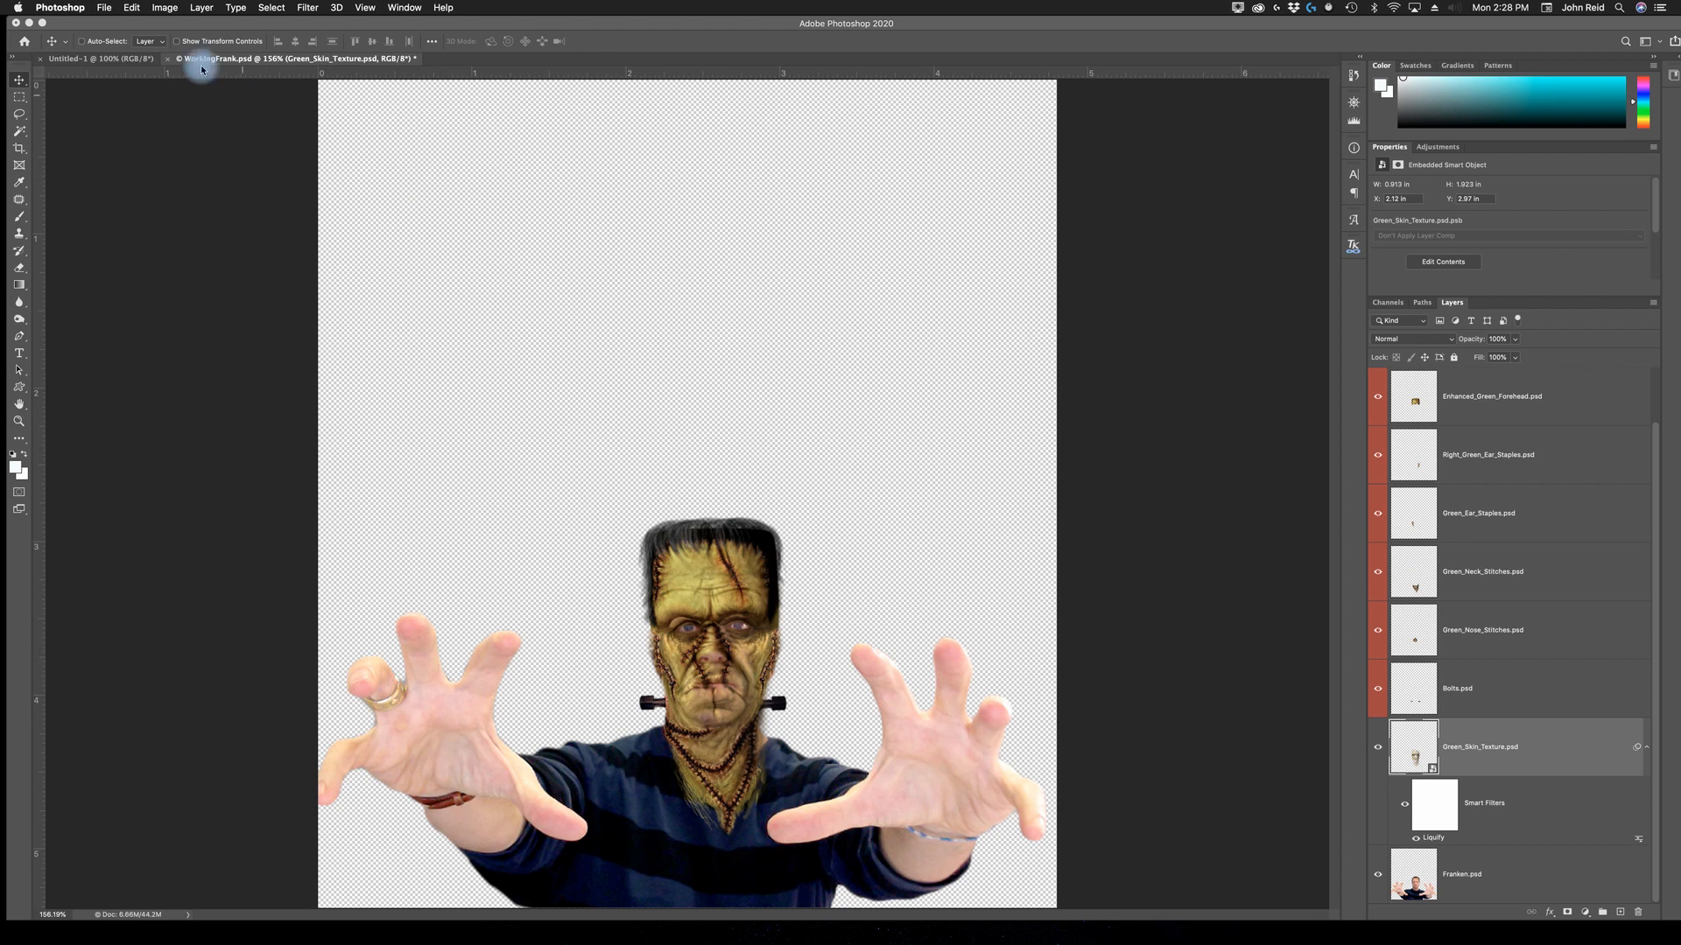
Save the changes to WorkingFrank.psd.
click(130, 8)
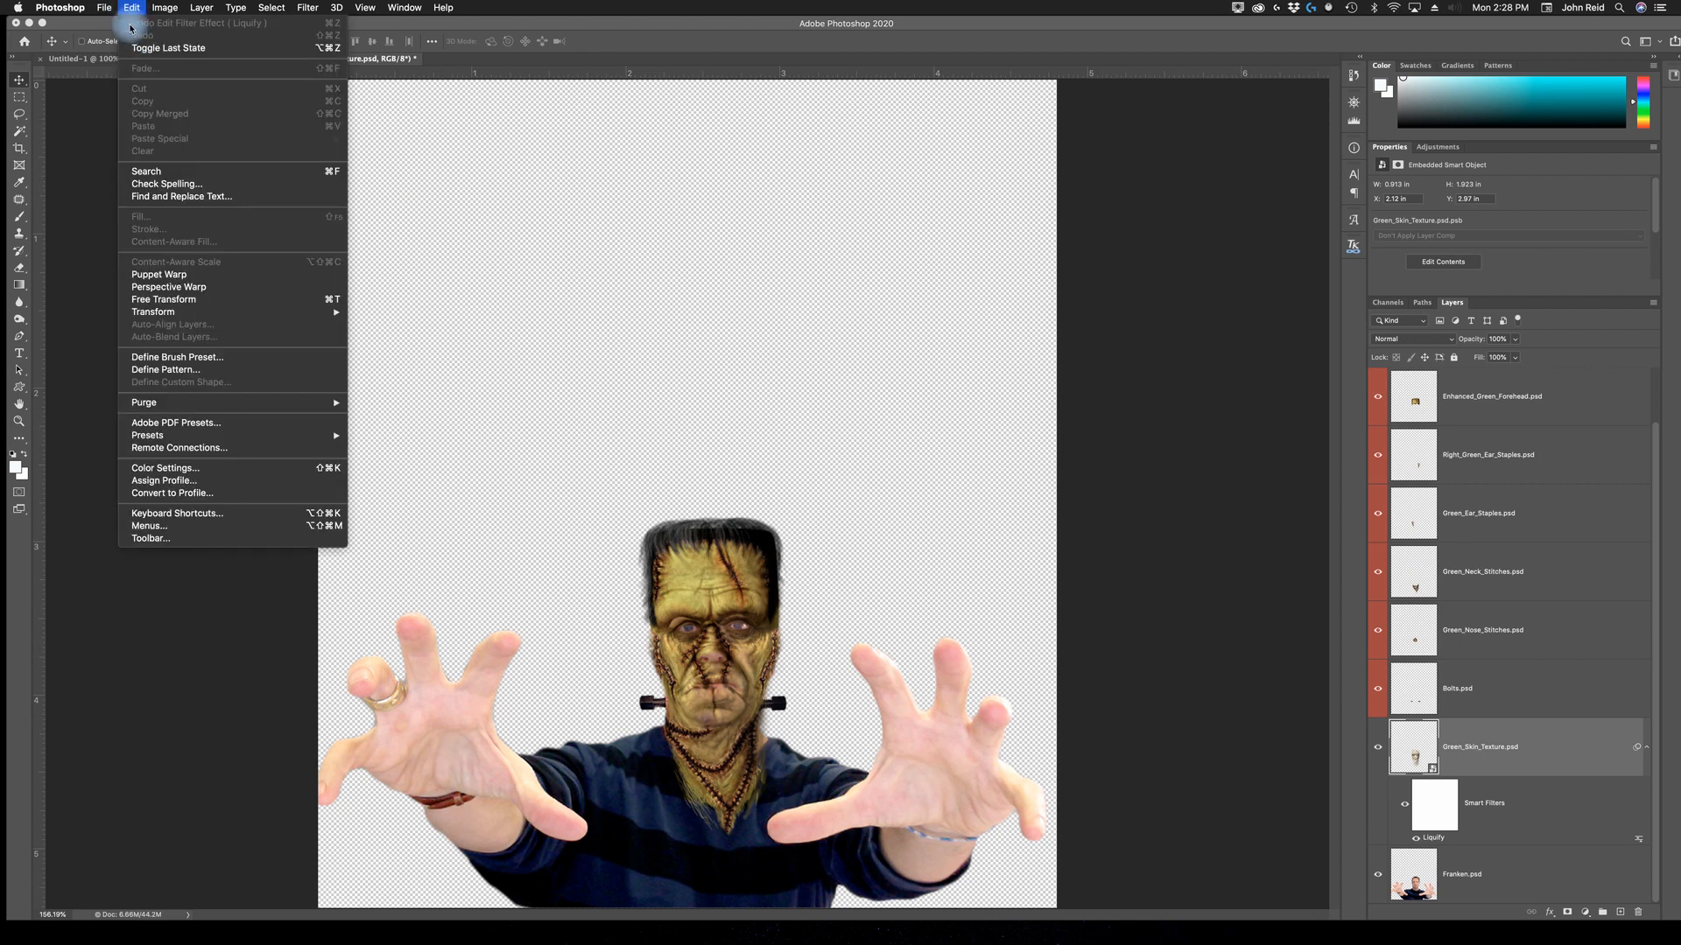
mouse_move(108, 8)
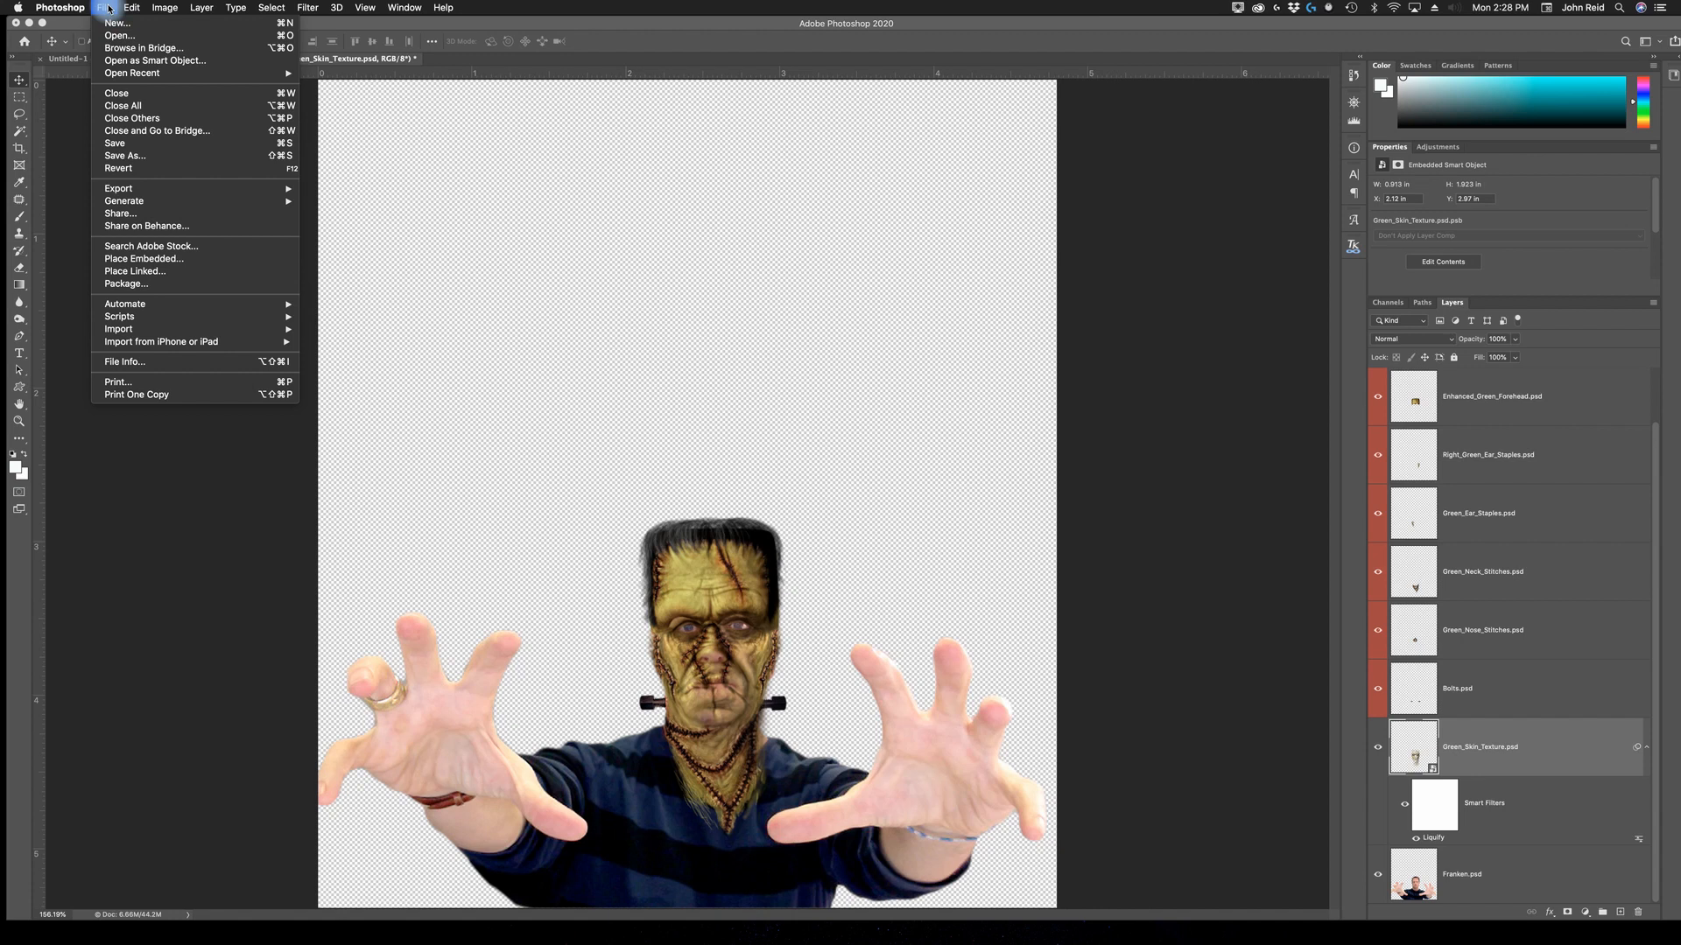
click(112, 145)
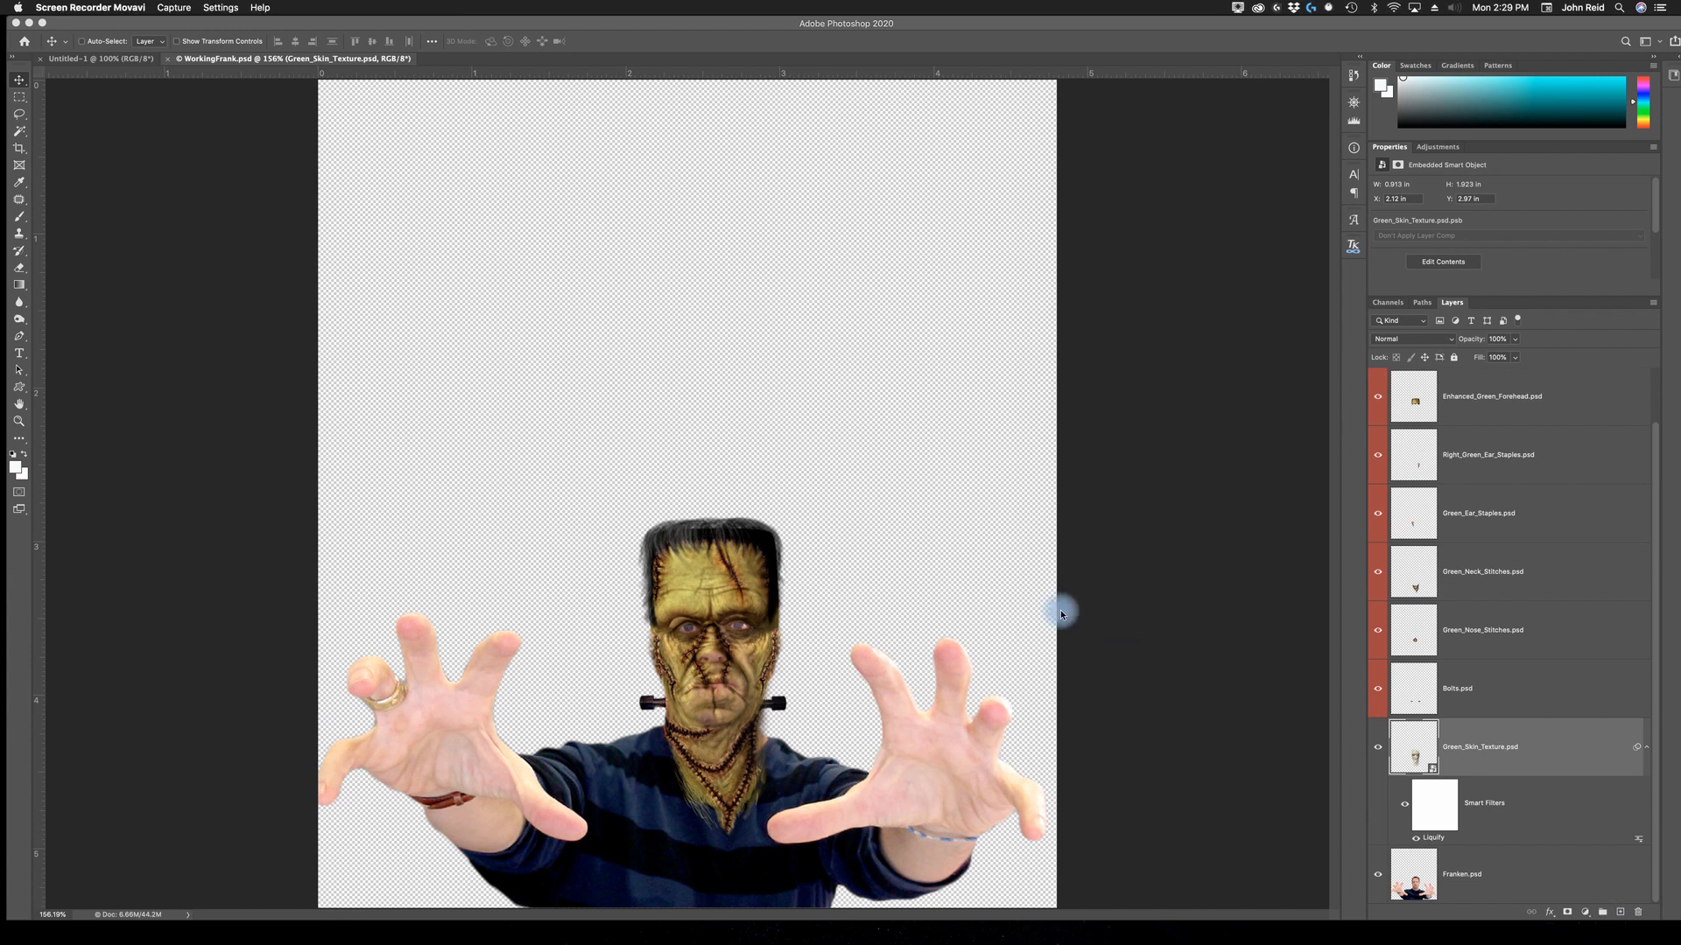
click(1098, 644)
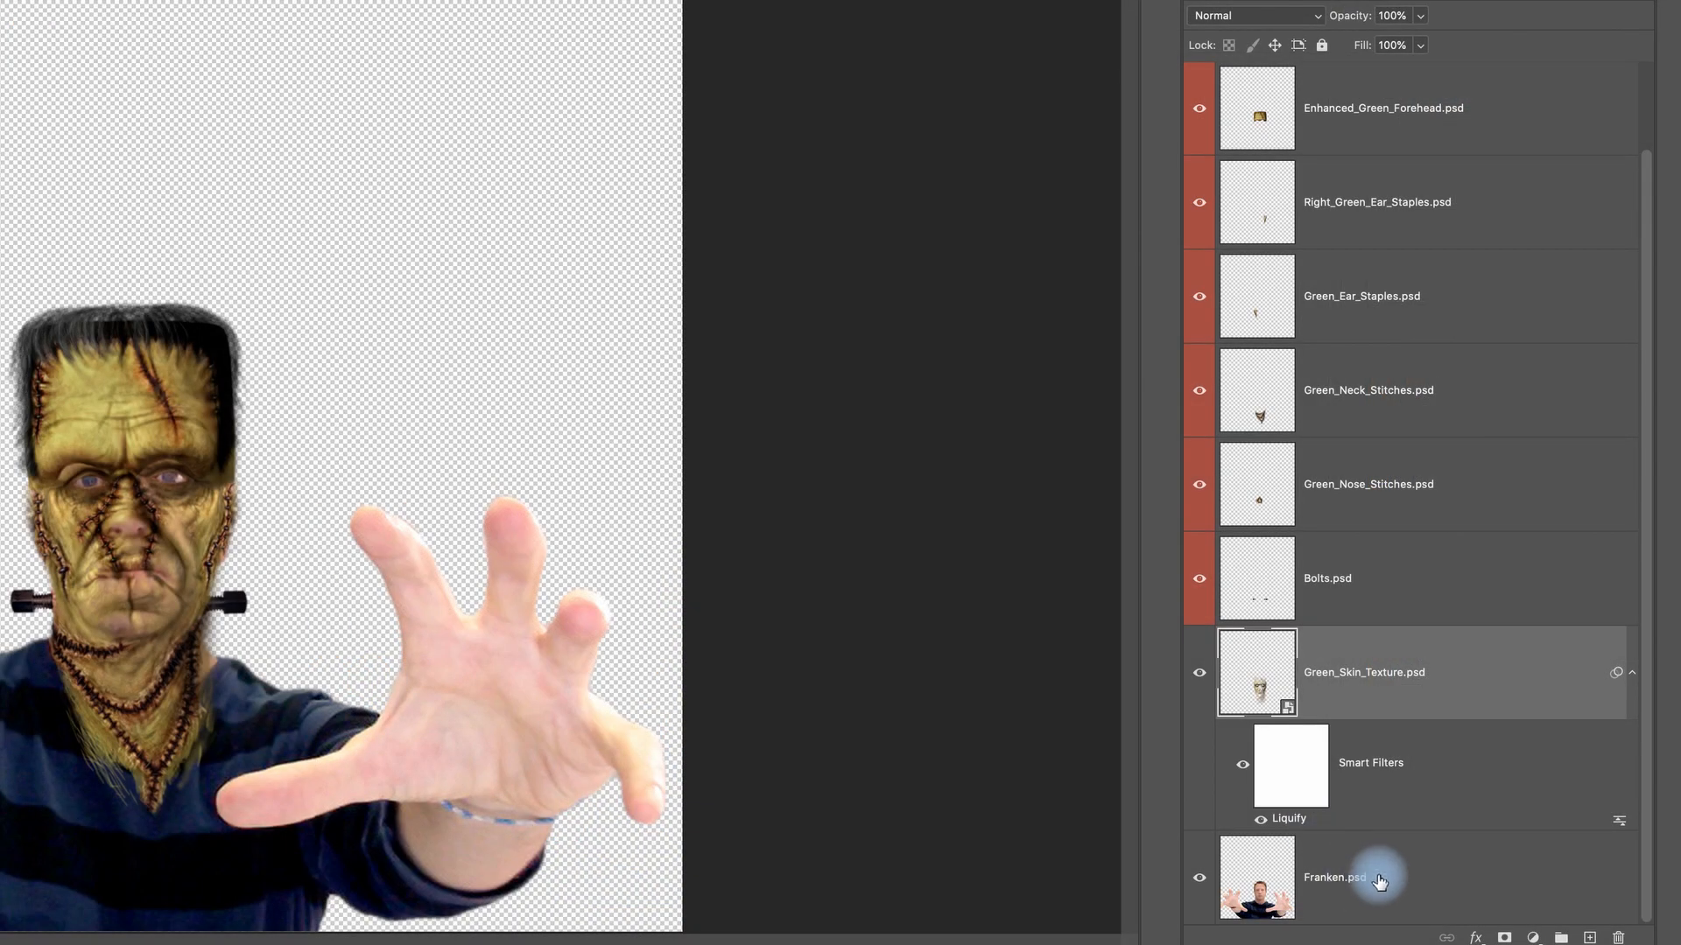
Create a new layer directly above Franken.psd and set its blend mode to Color.
click(1362, 891)
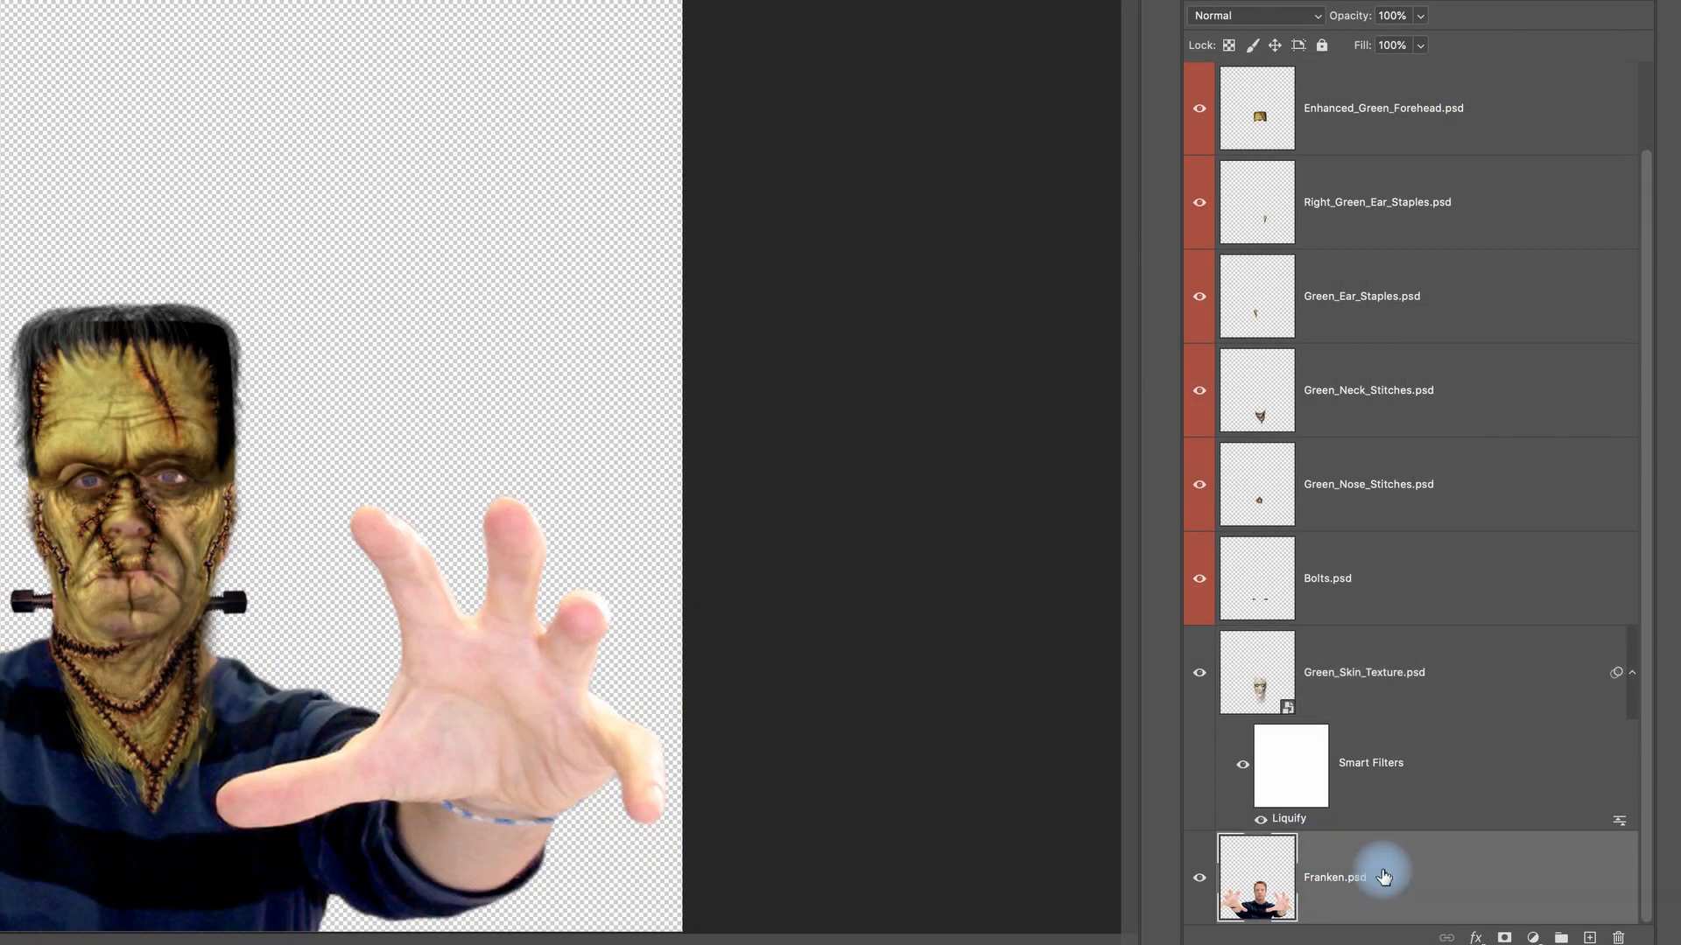
click(1589, 938)
scroll(1562, 731, down, 2)
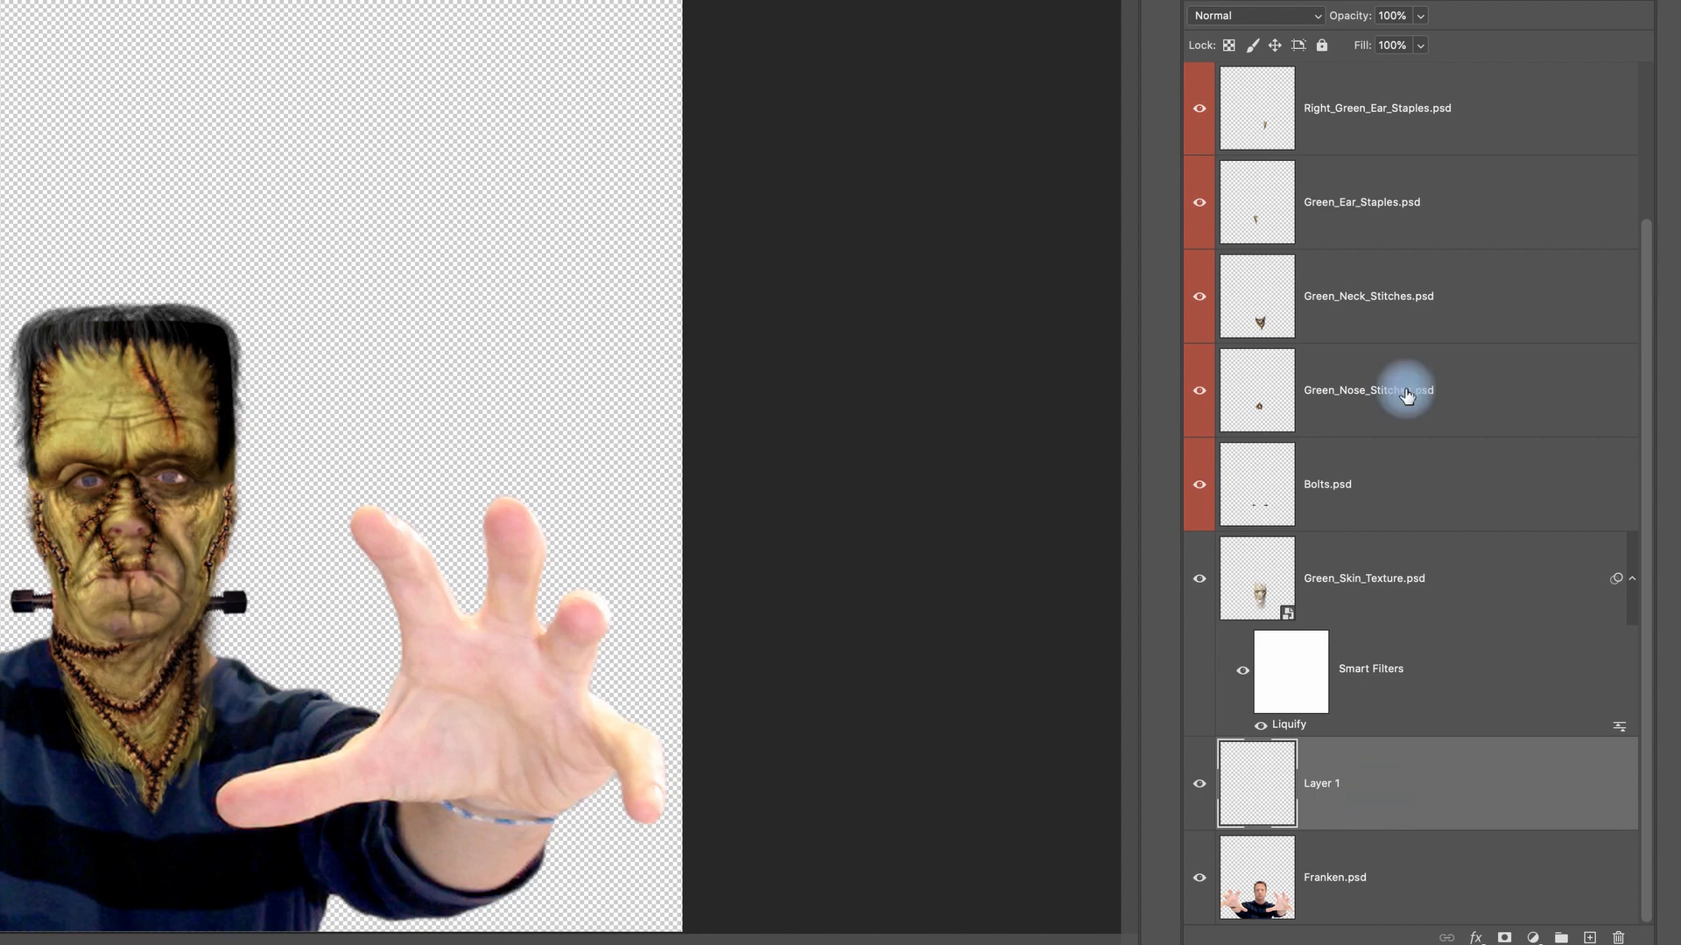
click(1300, 17)
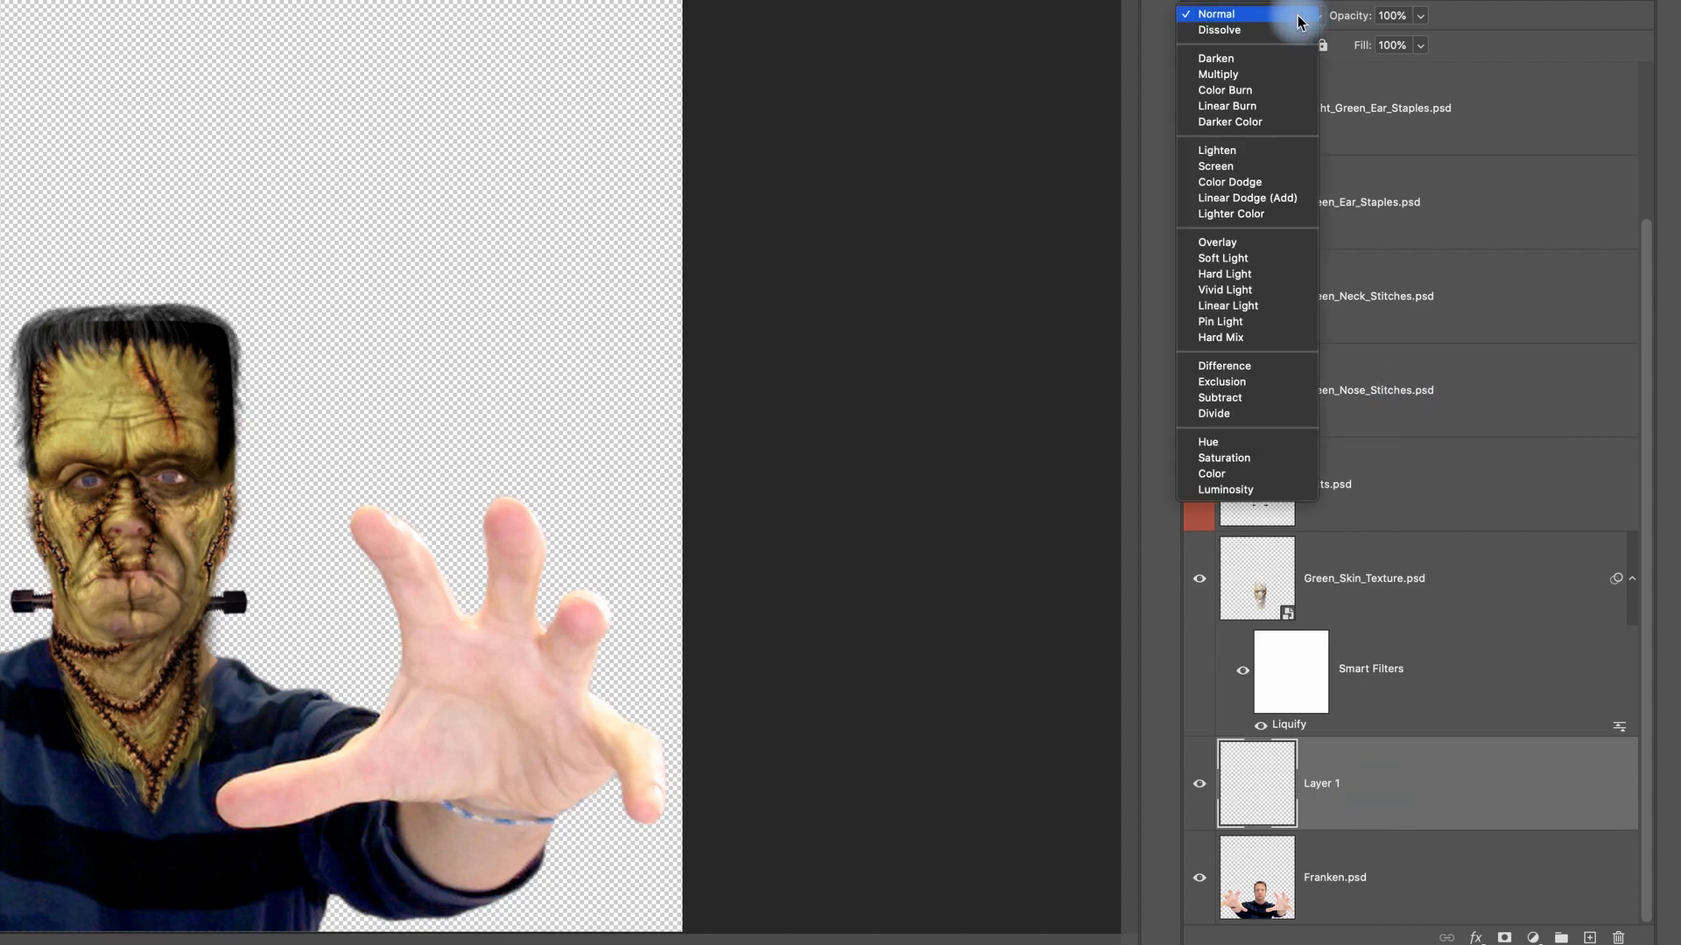
click(1230, 474)
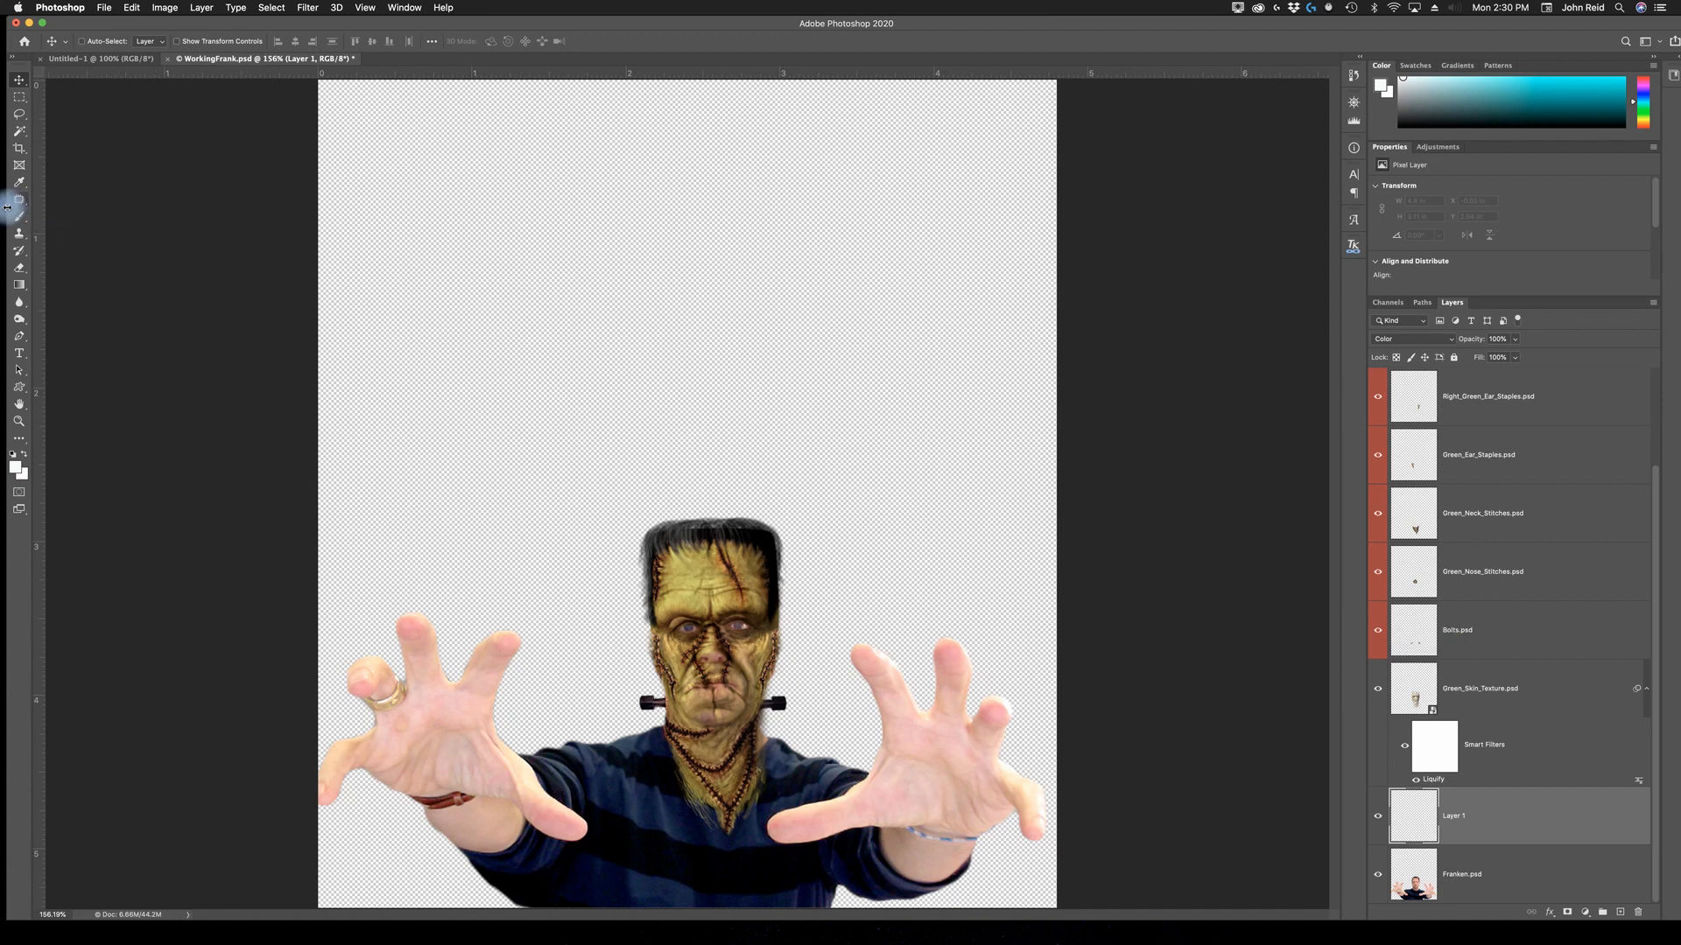
Set up a Soft Round brush at 62 px with 0% hardness.
click(19, 217)
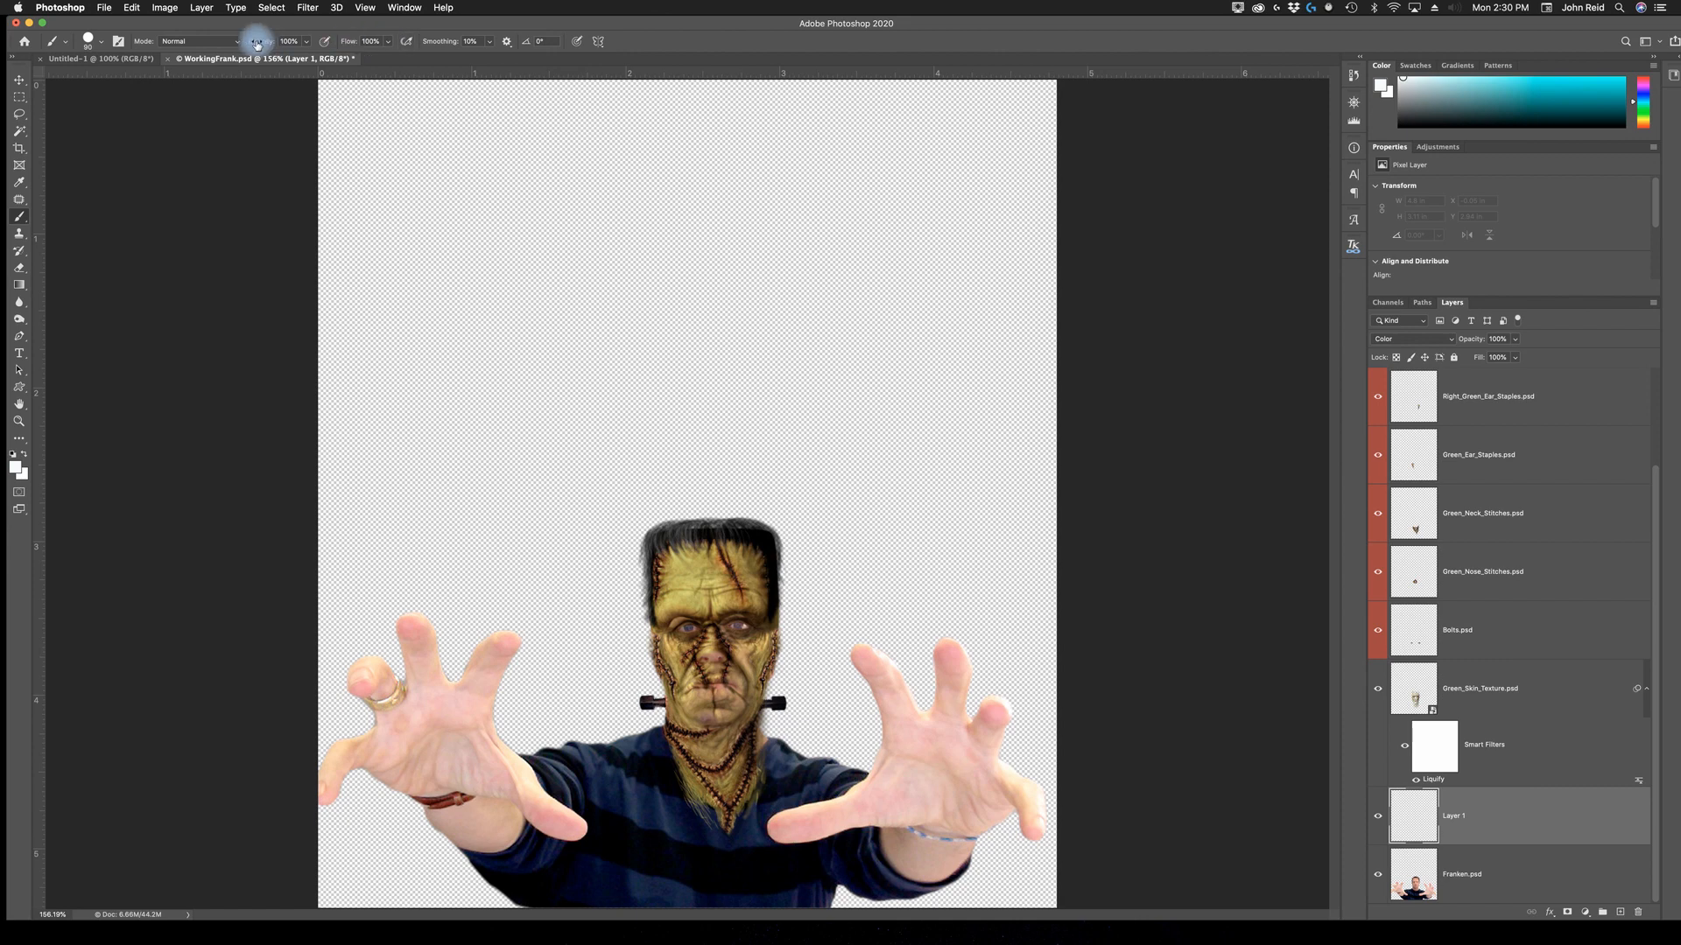
click(98, 42)
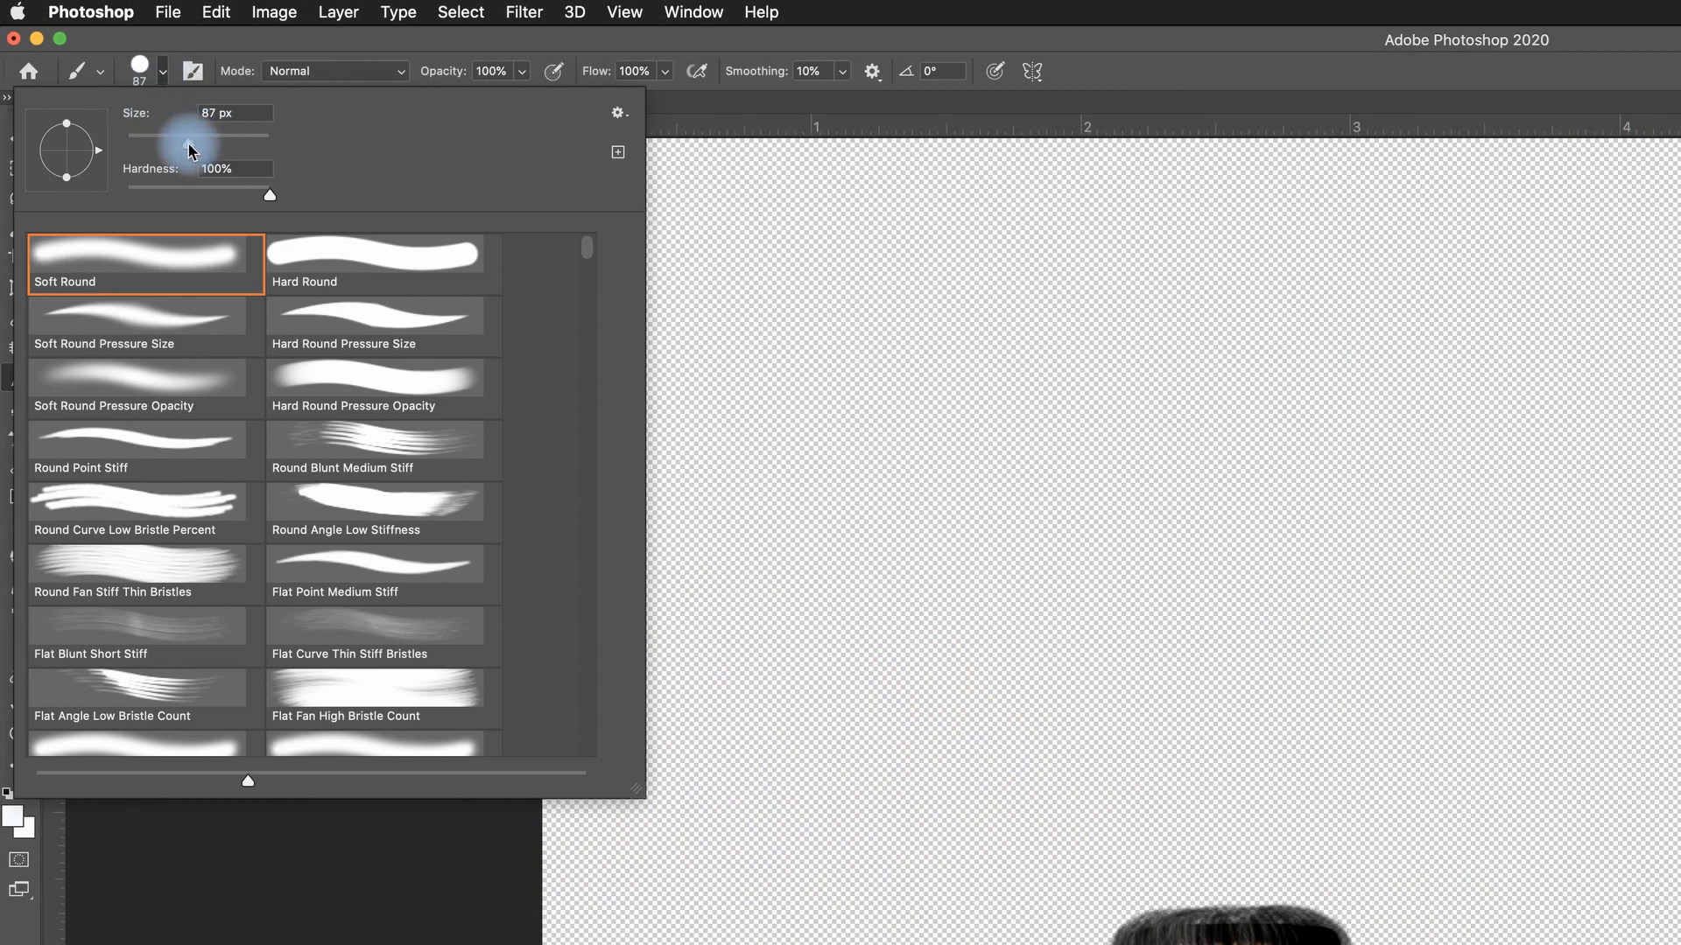
drag(189, 149, 170, 149)
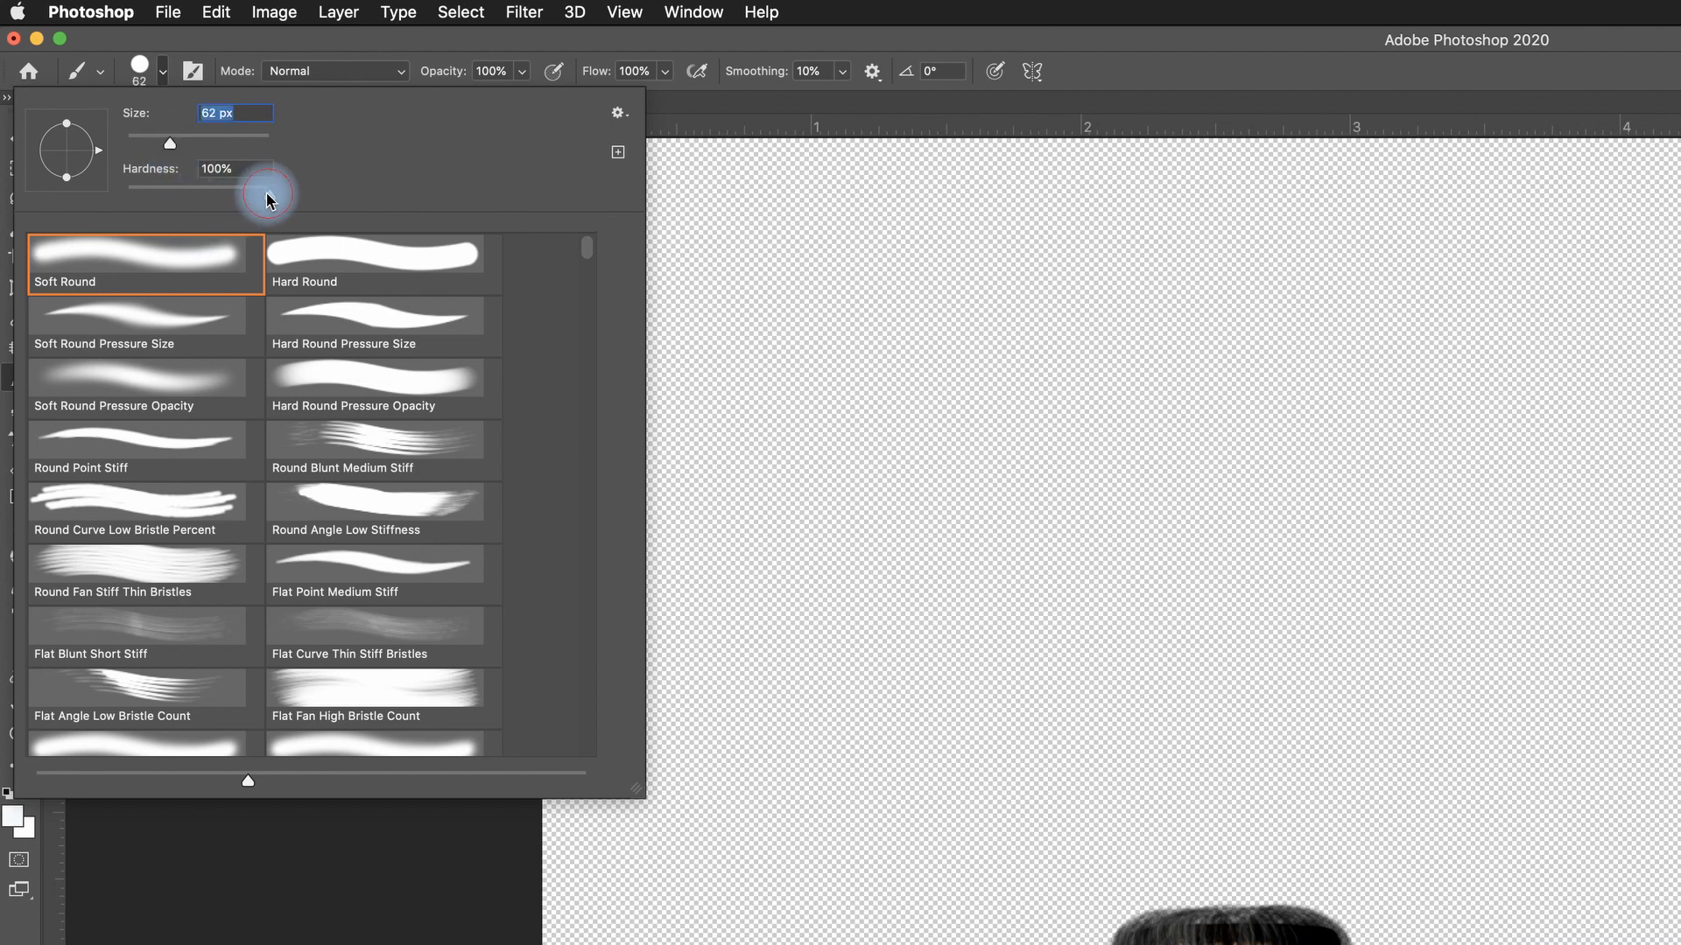
drag(267, 191, 127, 194)
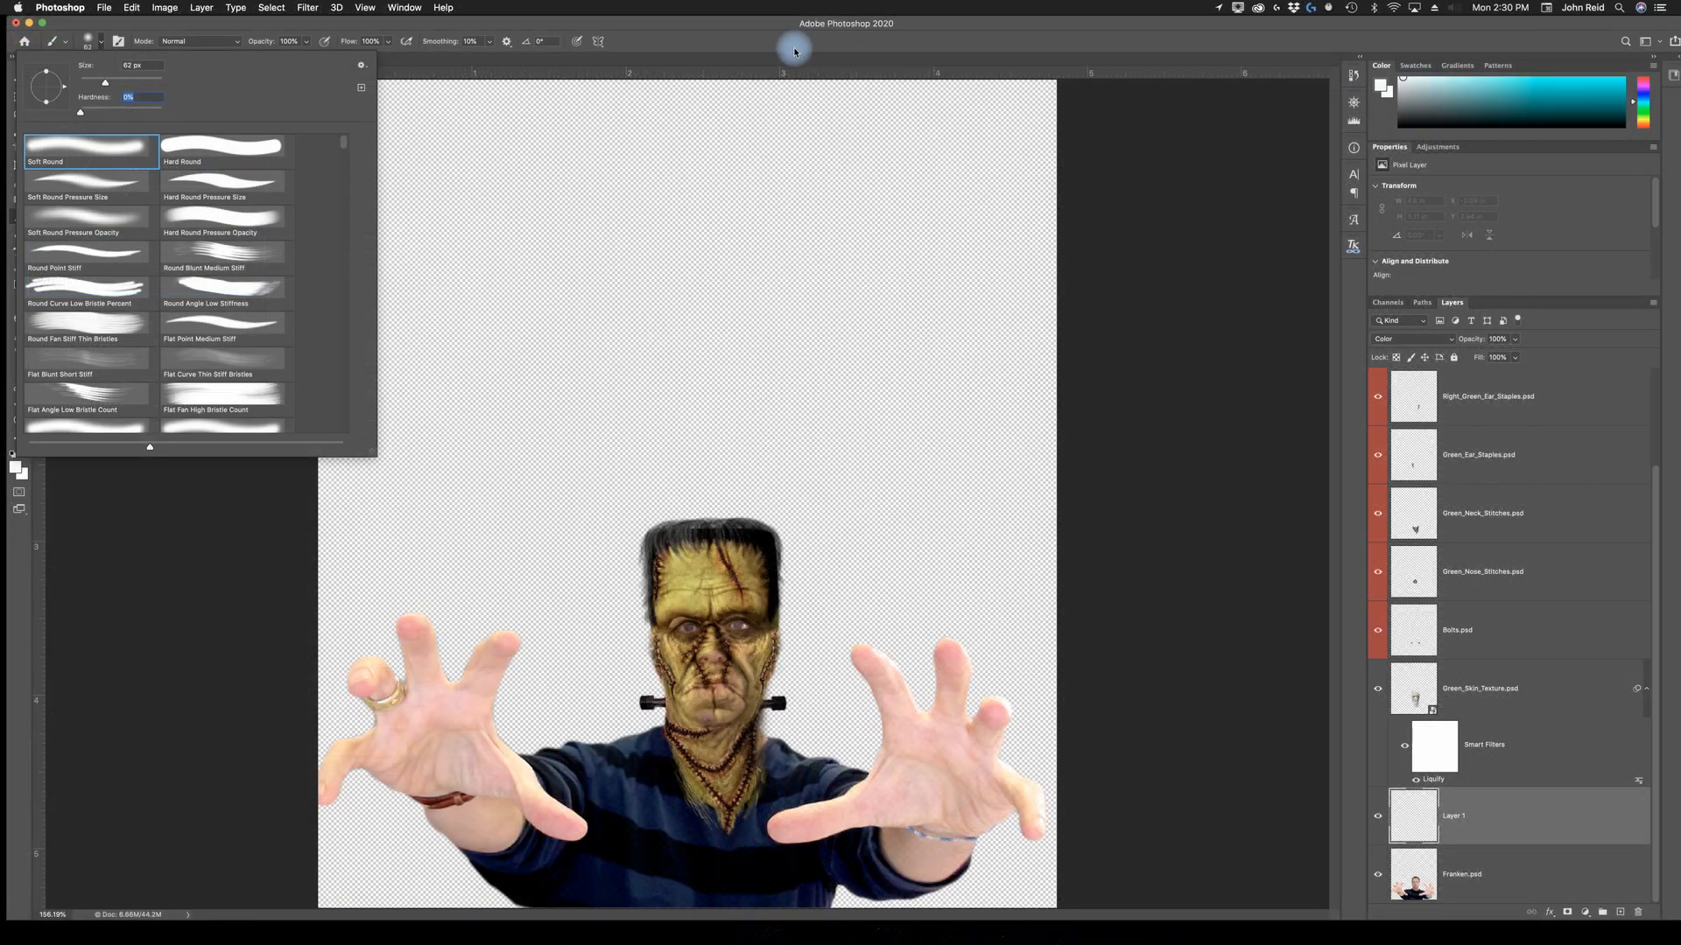
click(794, 54)
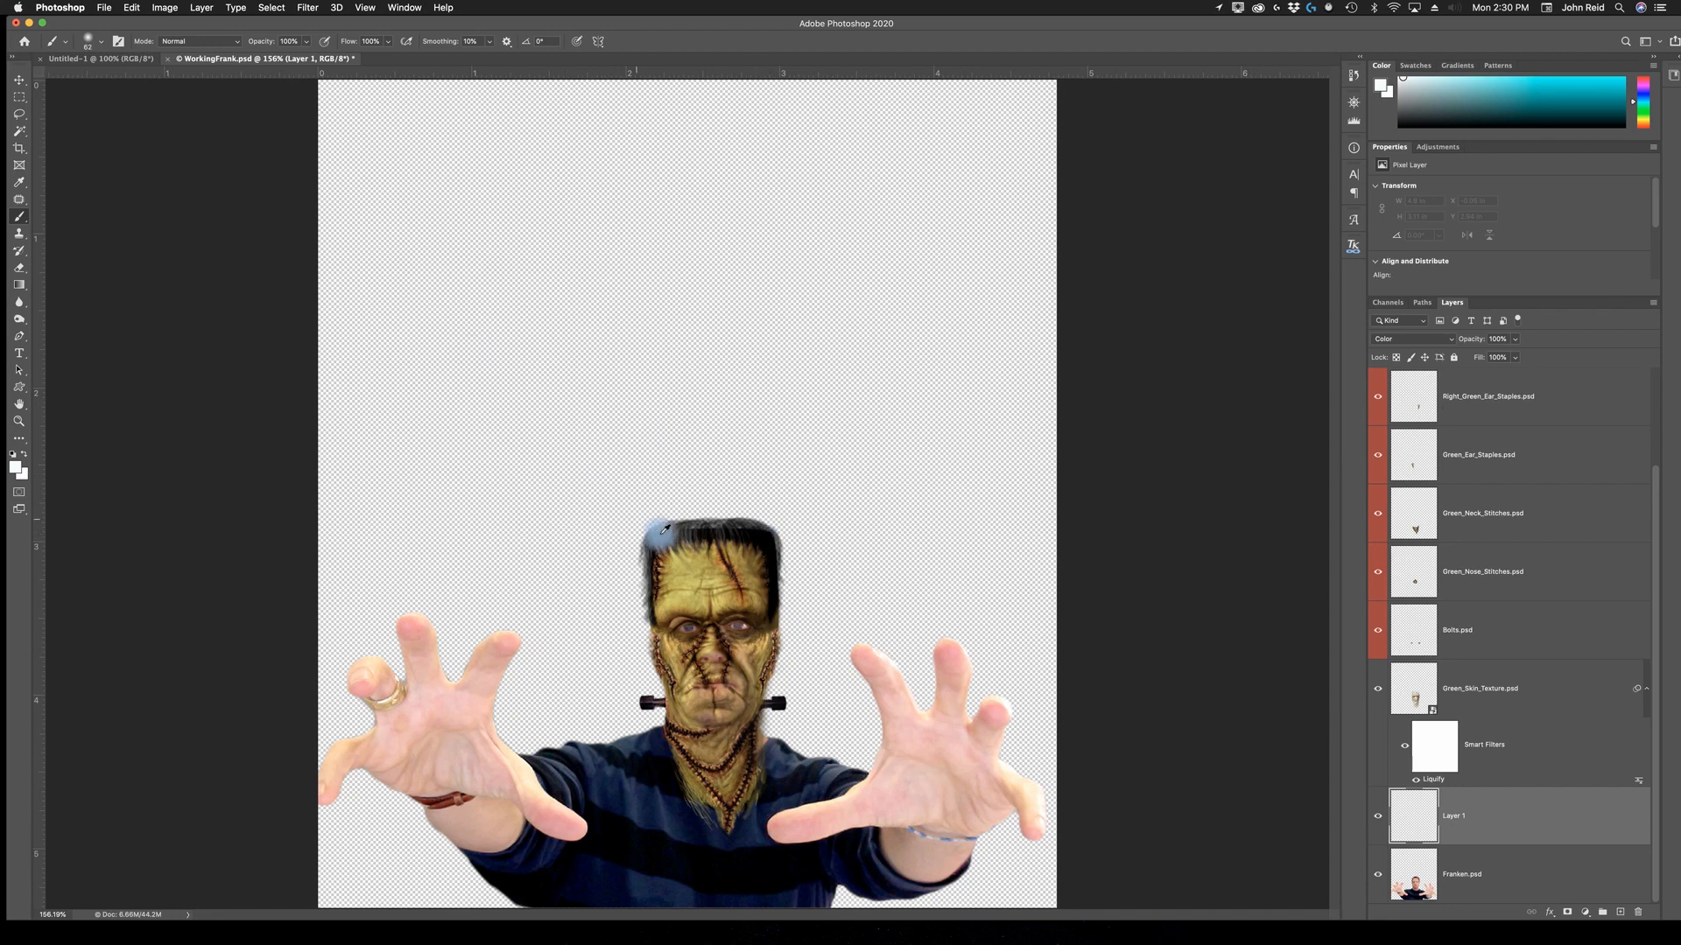
Sample the yellow-green skin color from the monster's forehead and load the outline of the Franken.psd layer as a selection.
alt+click(701, 560)
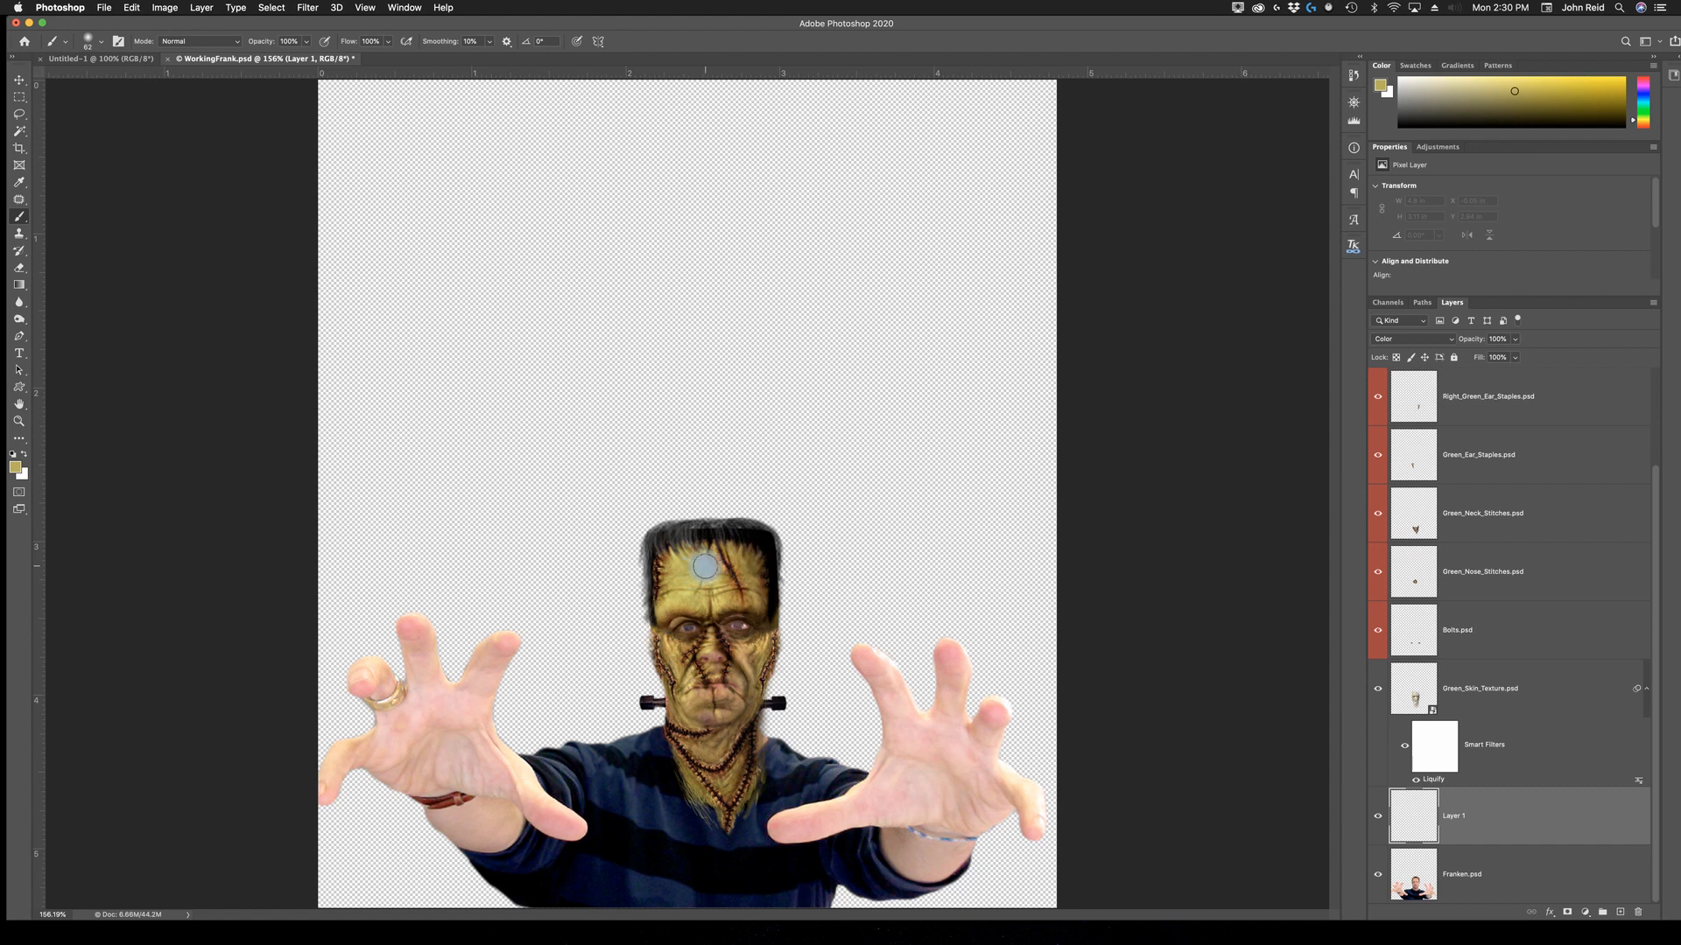
key(z)
click(692, 578)
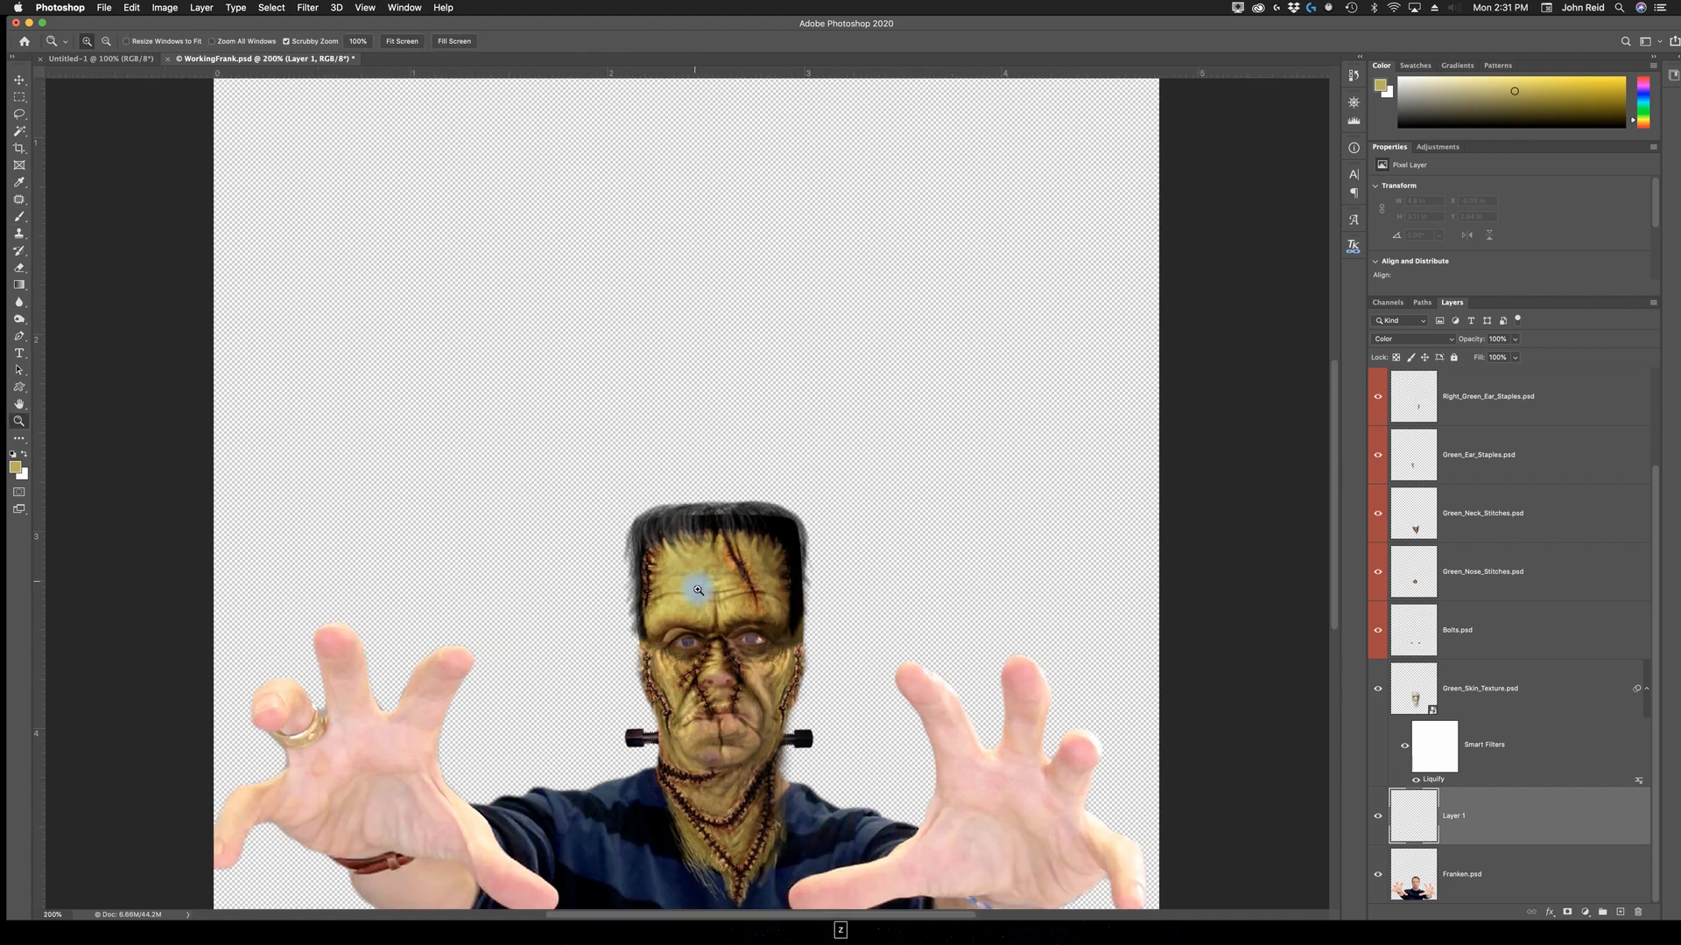
click(691, 578)
key(b)
key(space)
drag(806, 712, 799, 345)
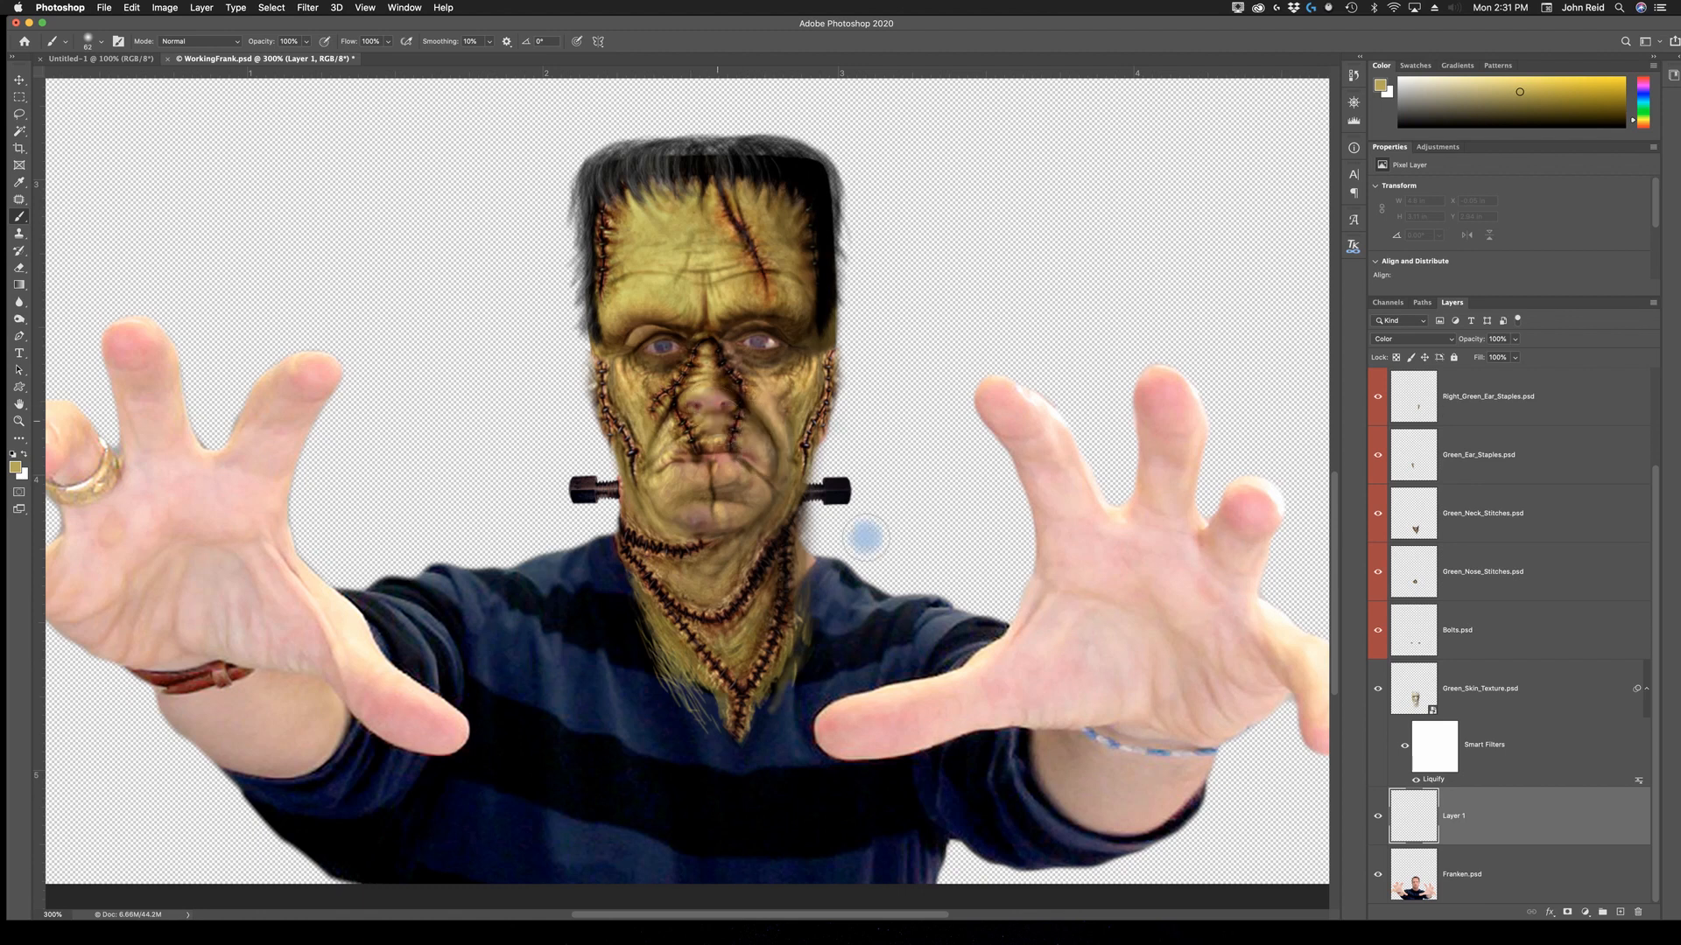
super+click(1415, 892)
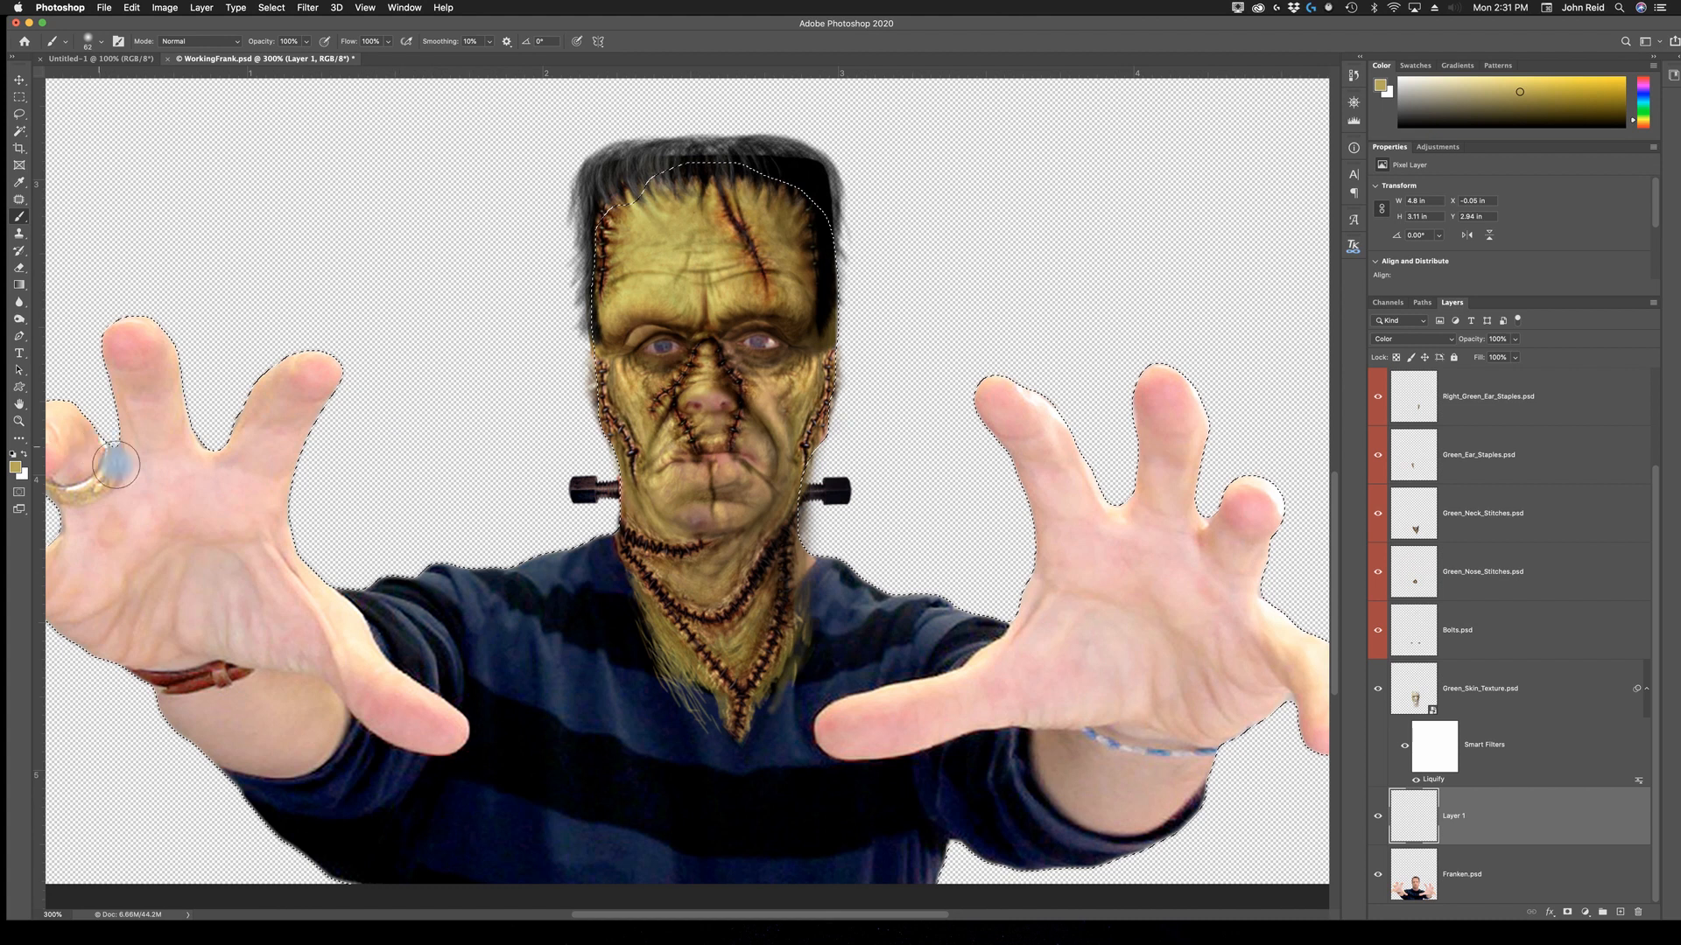
Paint the sampled color on Layer 1 over the bare right-hand side hand's index finger, thumb, lower palm and wrist, enlarging the brush for the broad areas.
mouse_move(987, 392)
mouse_down()
mouse_move(1028, 385)
mouse_move(999, 407)
mouse_move(1021, 400)
mouse_move(1005, 428)
mouse_move(1062, 413)
mouse_move(1022, 455)
mouse_move(1055, 505)
mouse_move(1077, 624)
mouse_up()
drag(1069, 384, 1077, 579)
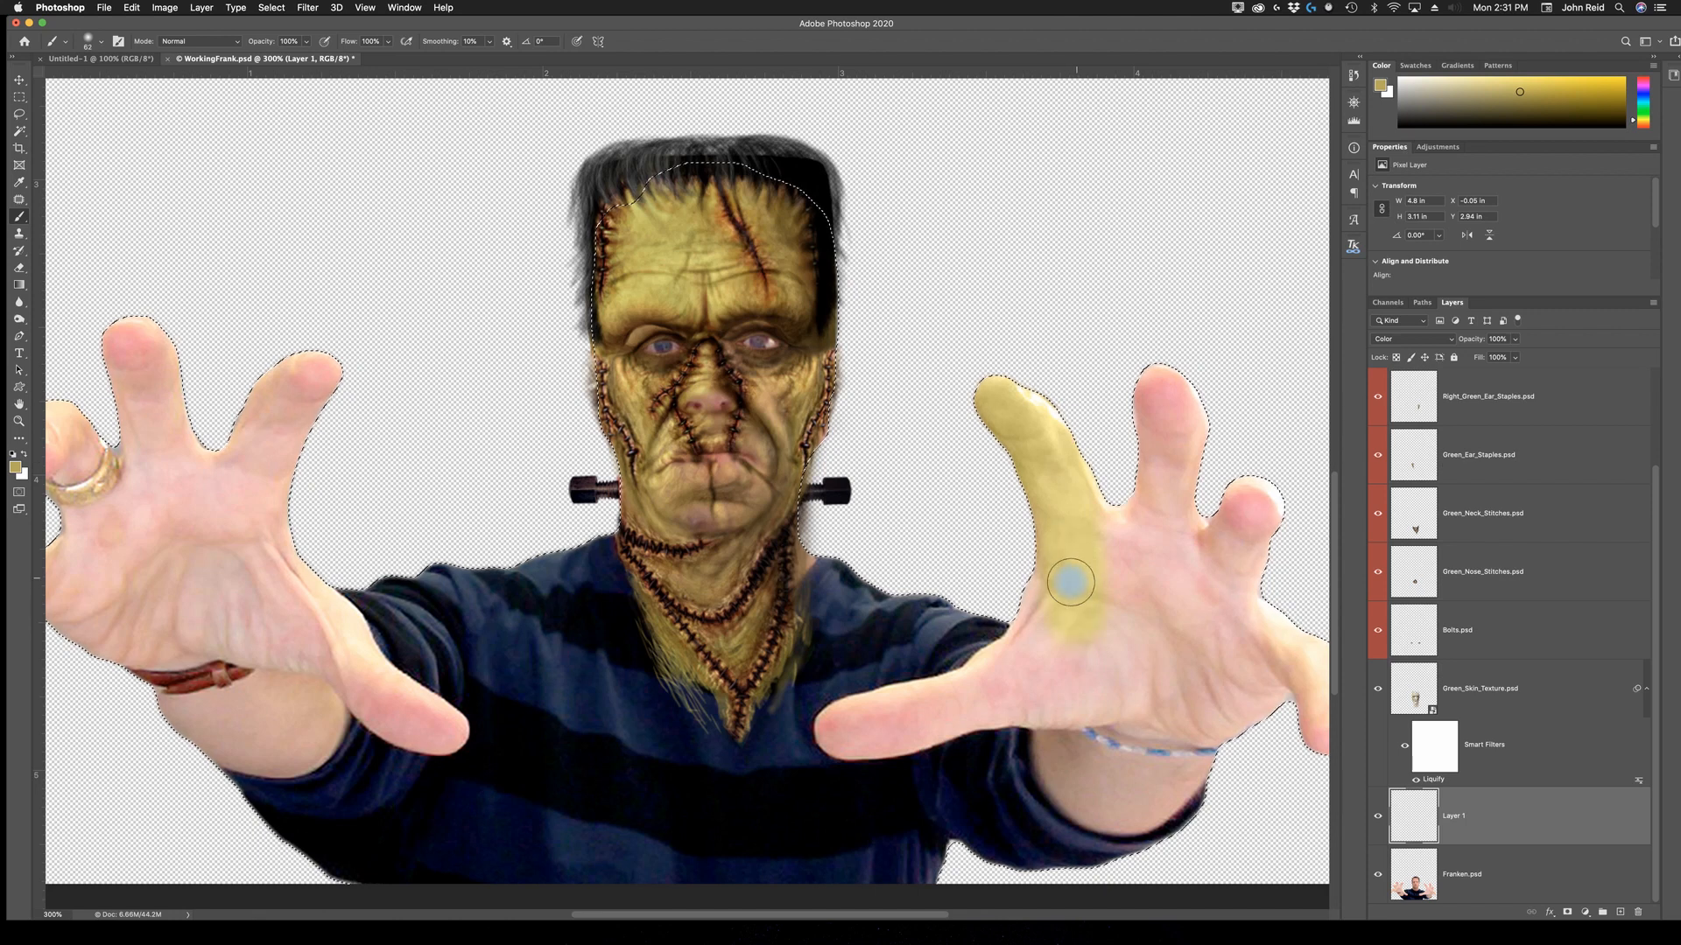
key(bracketright)
key(bracketright)
key(bracketright)
key(bracketright)
key(bracketright)
mouse_move(1049, 622)
mouse_down()
mouse_move(991, 668)
mouse_move(874, 706)
mouse_up()
mouse_move(1096, 673)
mouse_down()
mouse_move(1080, 778)
mouse_move(1119, 785)
mouse_move(1283, 681)
mouse_move(1295, 734)
mouse_move(1267, 687)
mouse_up()
Paint the remaining fingers and palm of the same hand with the skin color.
key(space)
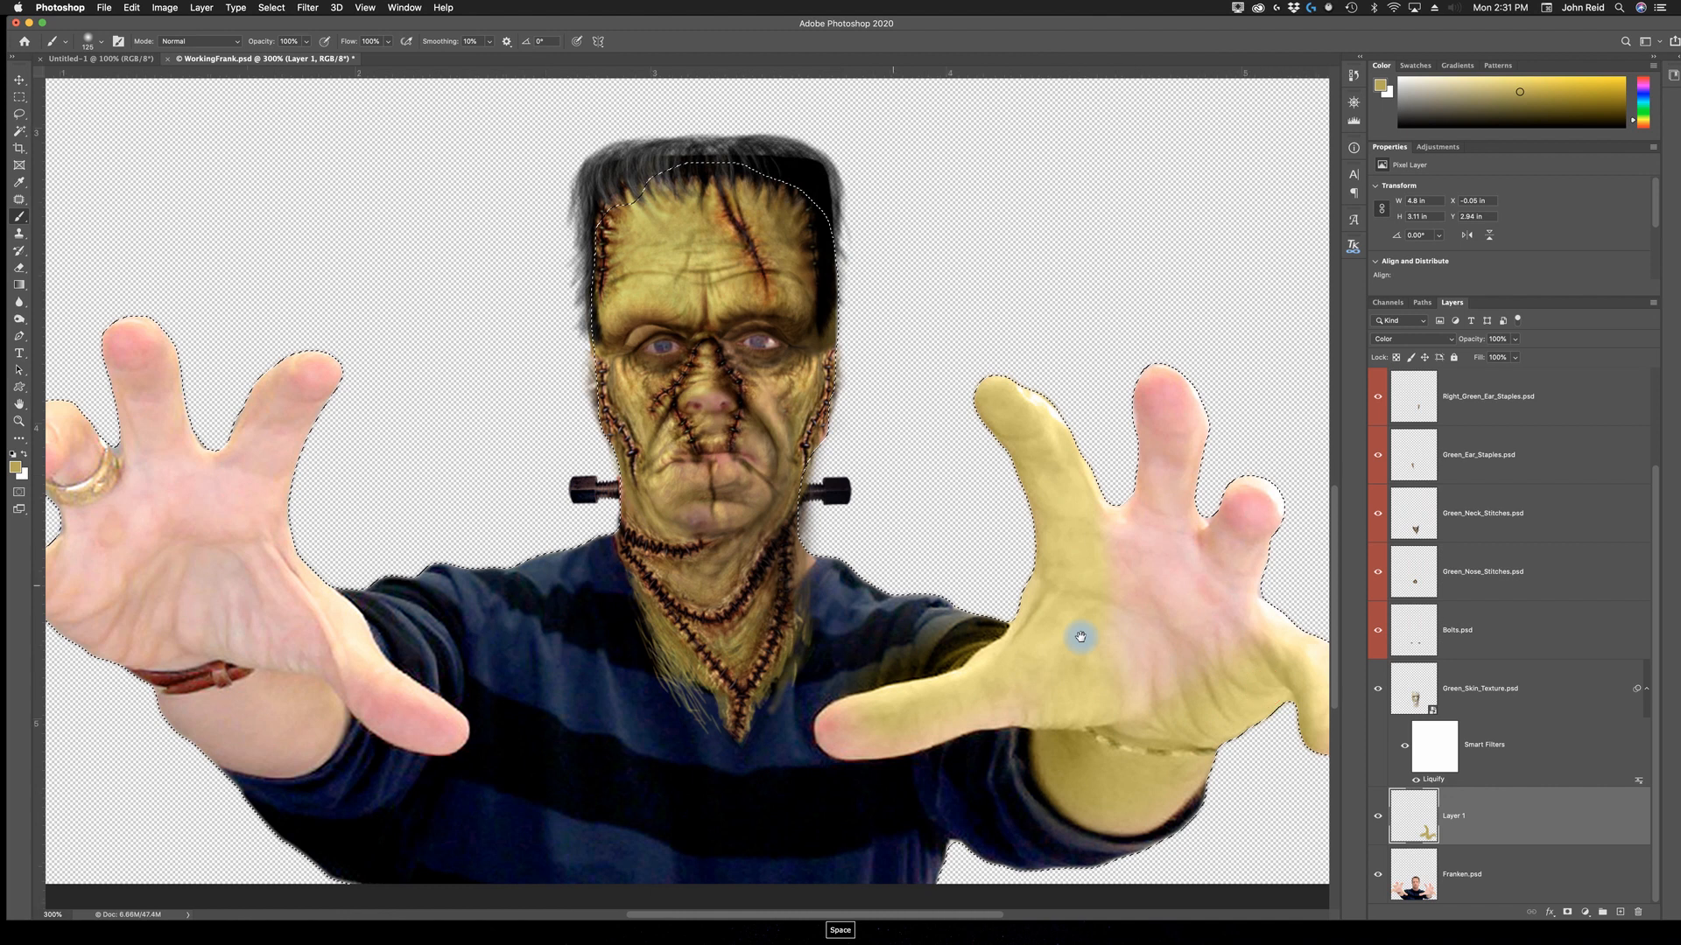
scroll(1080, 637, right, 5)
scroll(1080, 637, down, 2)
mouse_move(1068, 571)
mouse_down()
mouse_move(1073, 461)
mouse_move(1010, 509)
mouse_move(982, 475)
mouse_move(993, 356)
mouse_move(974, 347)
mouse_move(915, 480)
mouse_move(921, 619)
mouse_move(1023, 572)
mouse_move(1032, 548)
mouse_move(955, 622)
mouse_move(956, 578)
mouse_move(875, 657)
mouse_up()
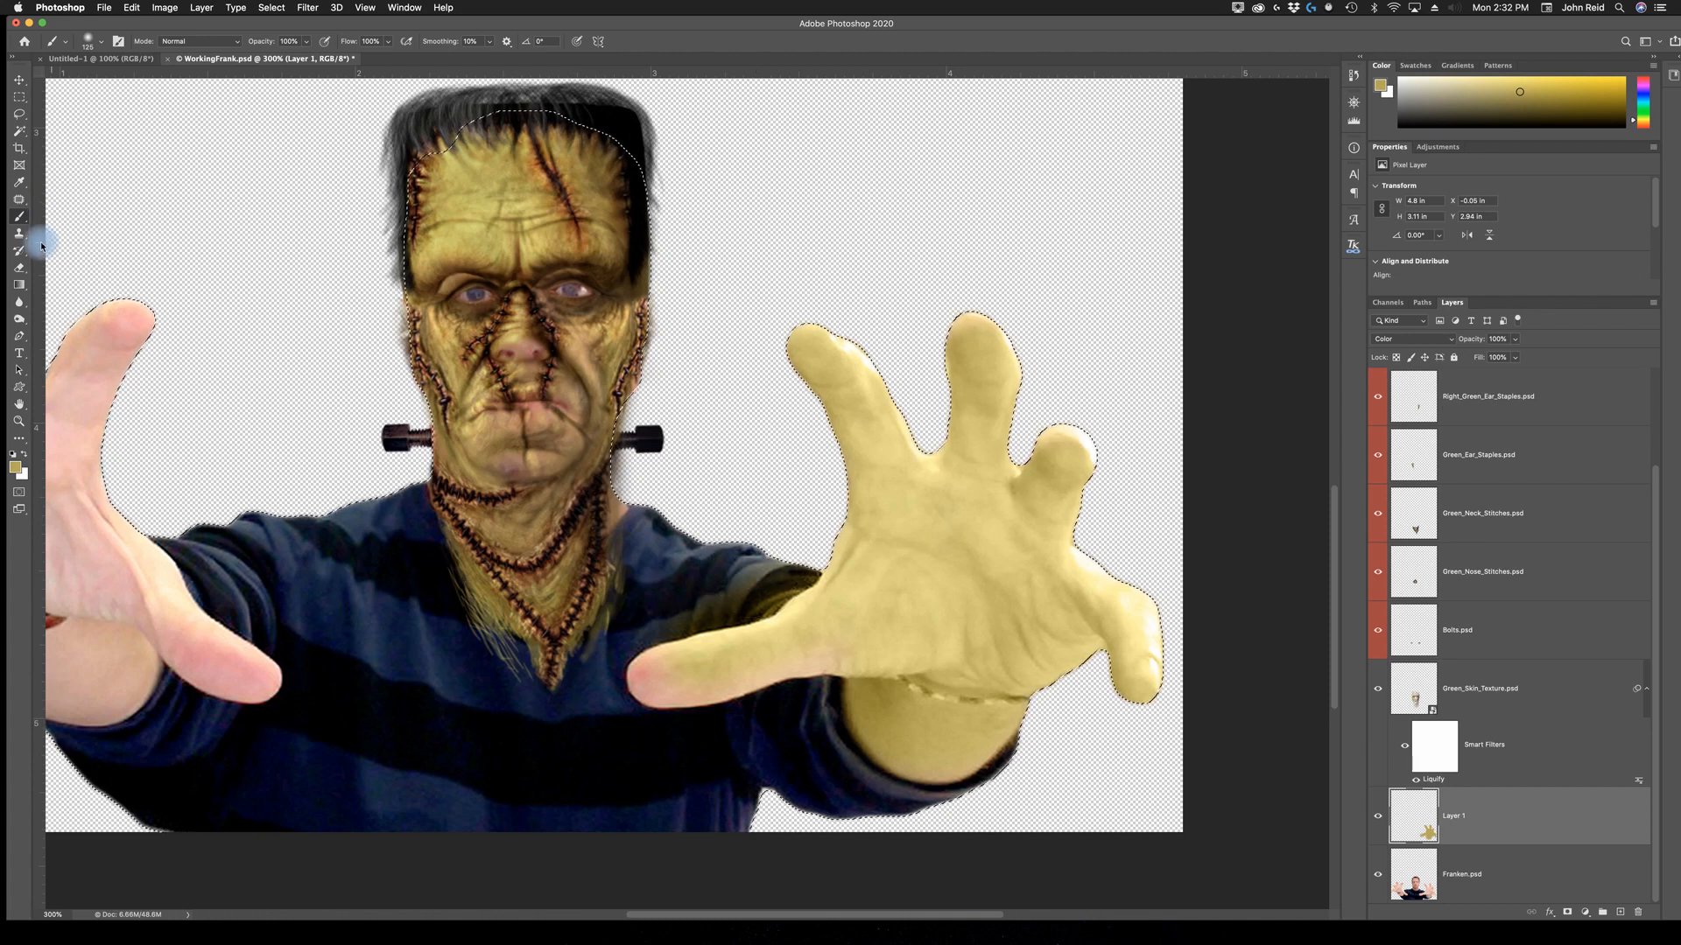
Clean up the color spilled onto the sleeve beside the wrist using the Eraser with a reduced brush size.
click(19, 267)
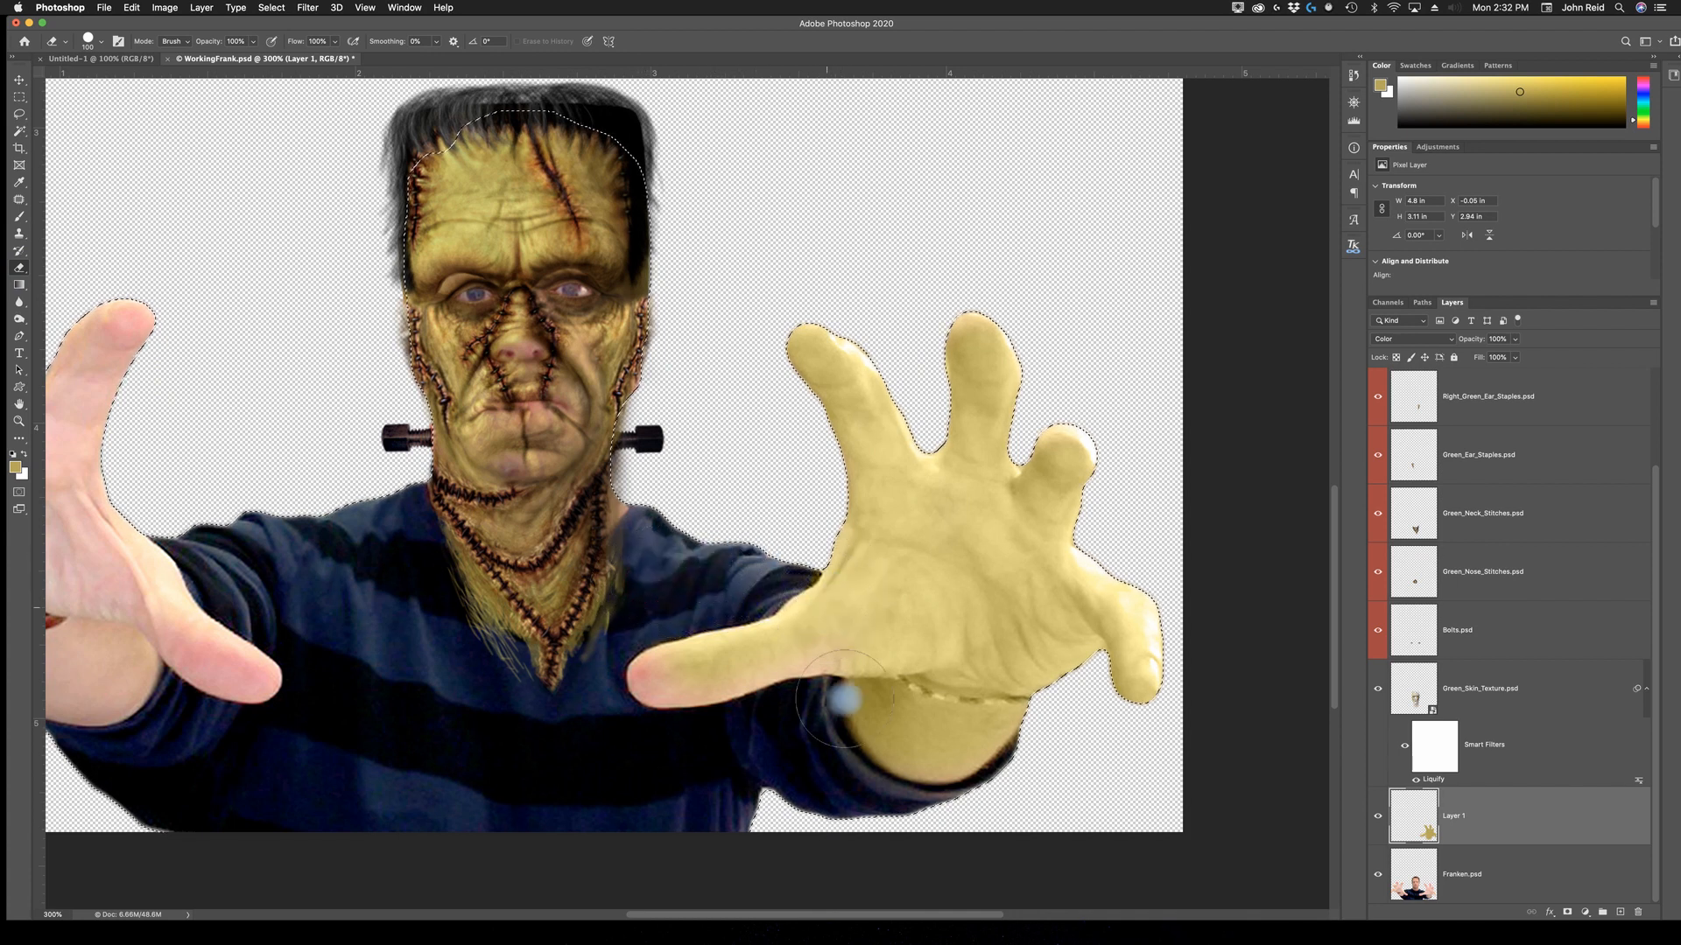
key(bracketleft)
key(bracketleft)
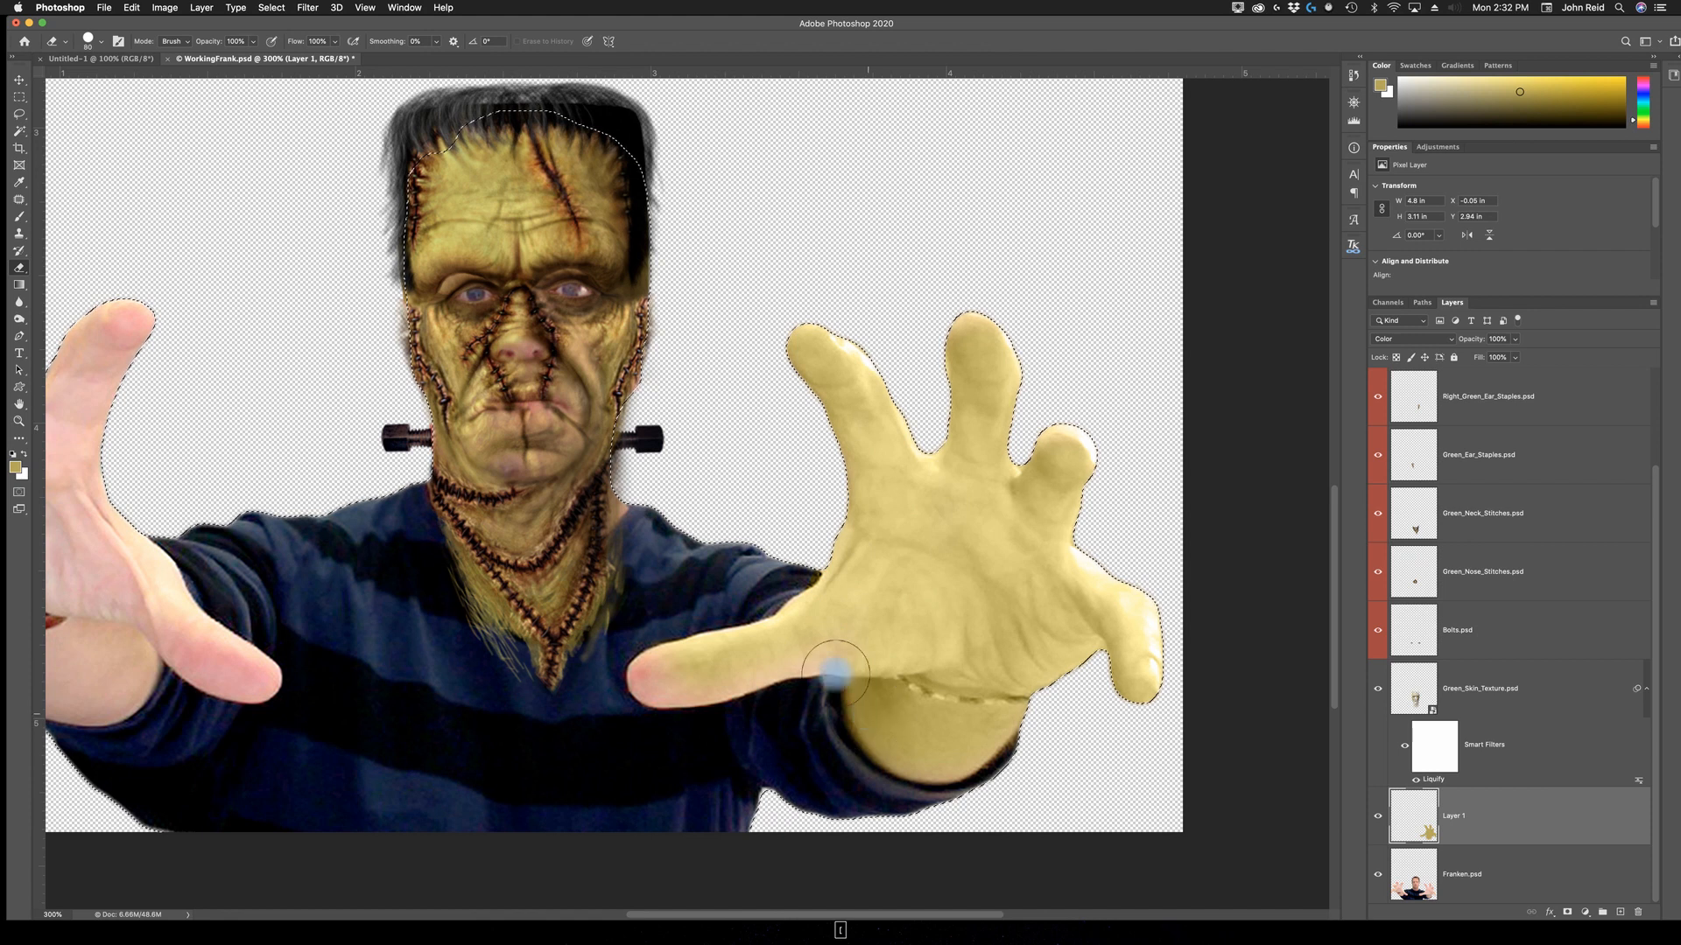
key(bracketleft)
key(bracketleft)
key(bracketleft)
key(bracketleft)
Paint the pink thumb tip and the thumb's lower edge with a smaller brush.
key(b)
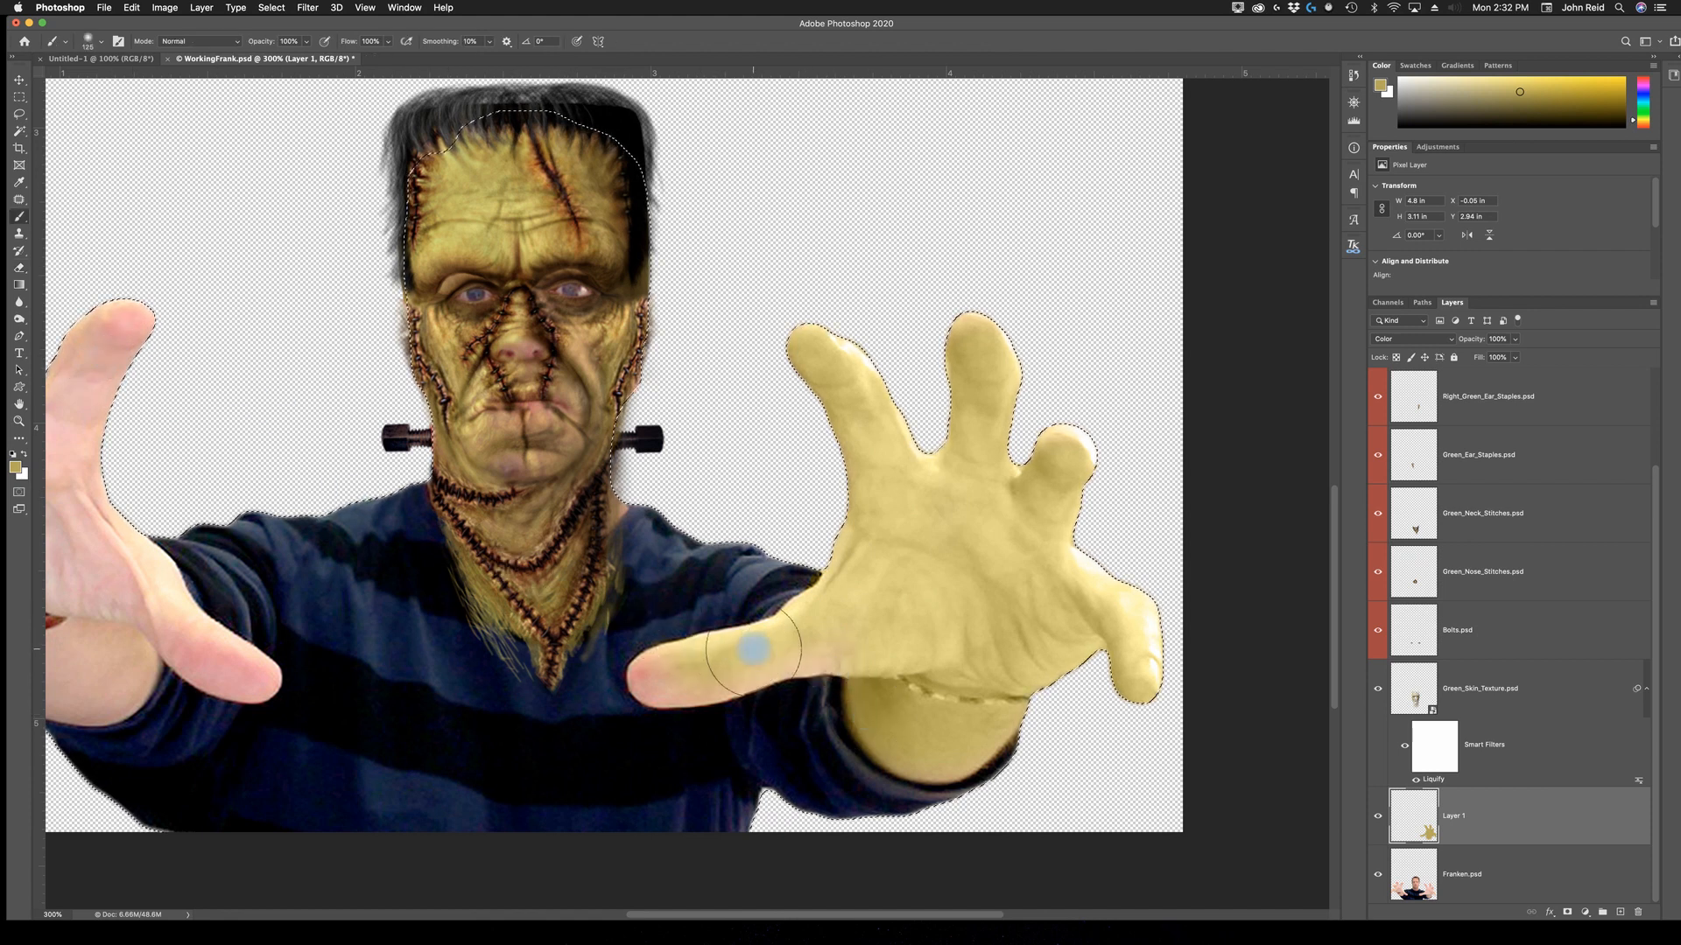
key(bracketleft)
key(bracketleft)
key(bracketleft)
key(bracketleft)
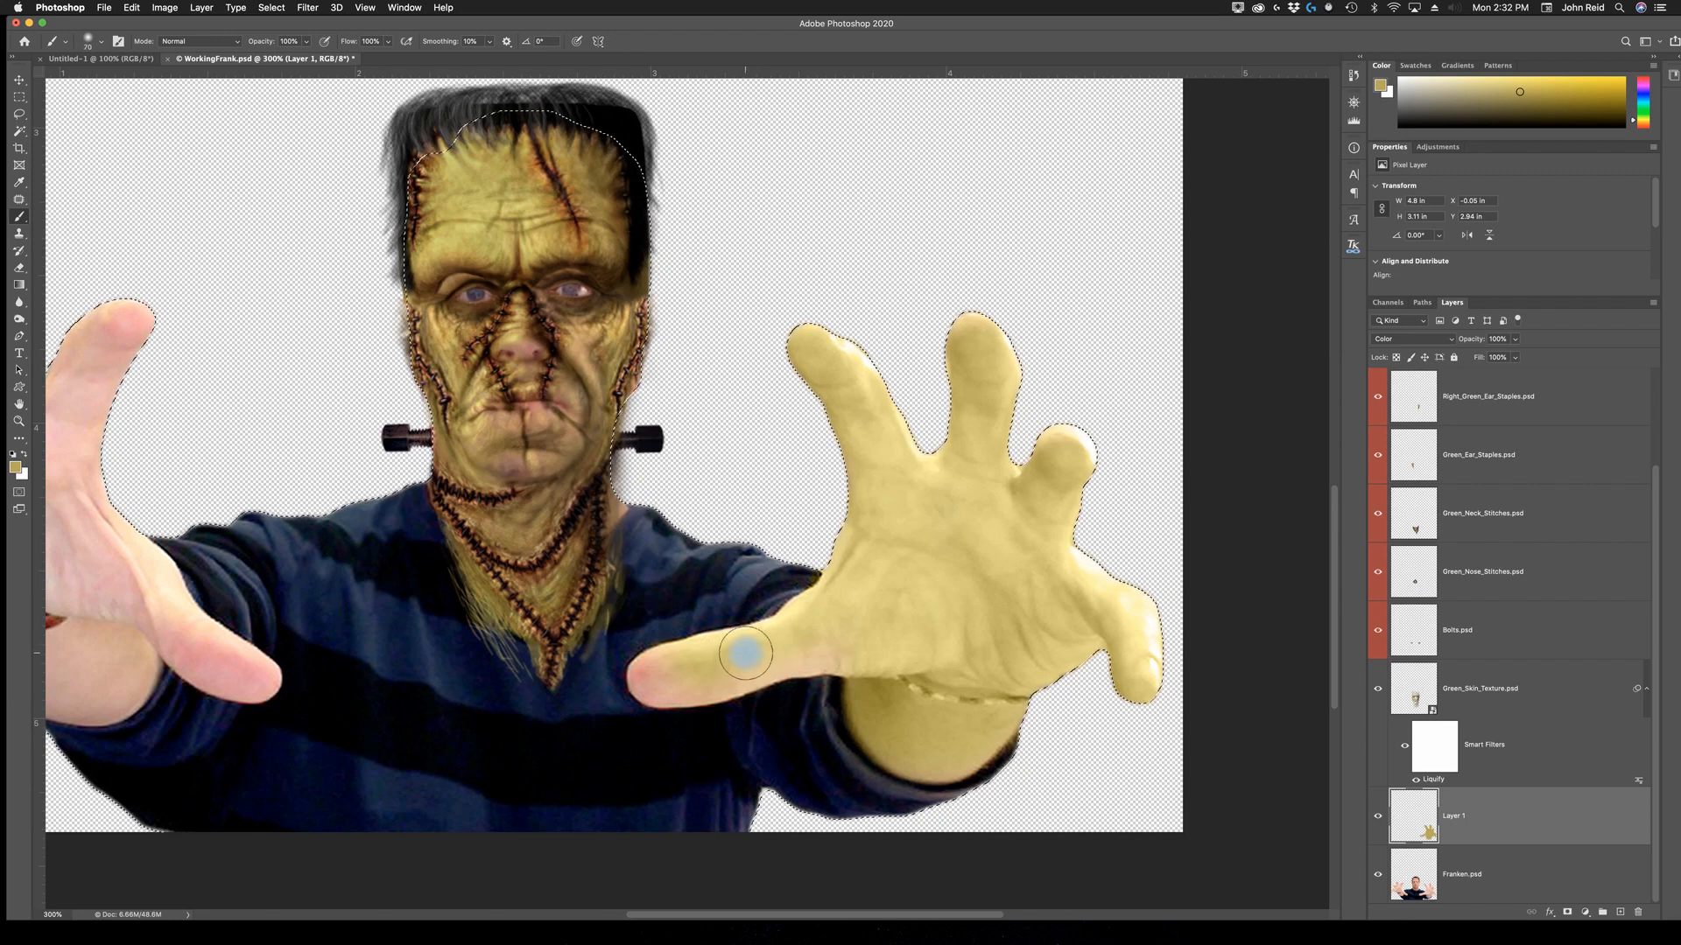
key(bracketleft)
key(bracketleft)
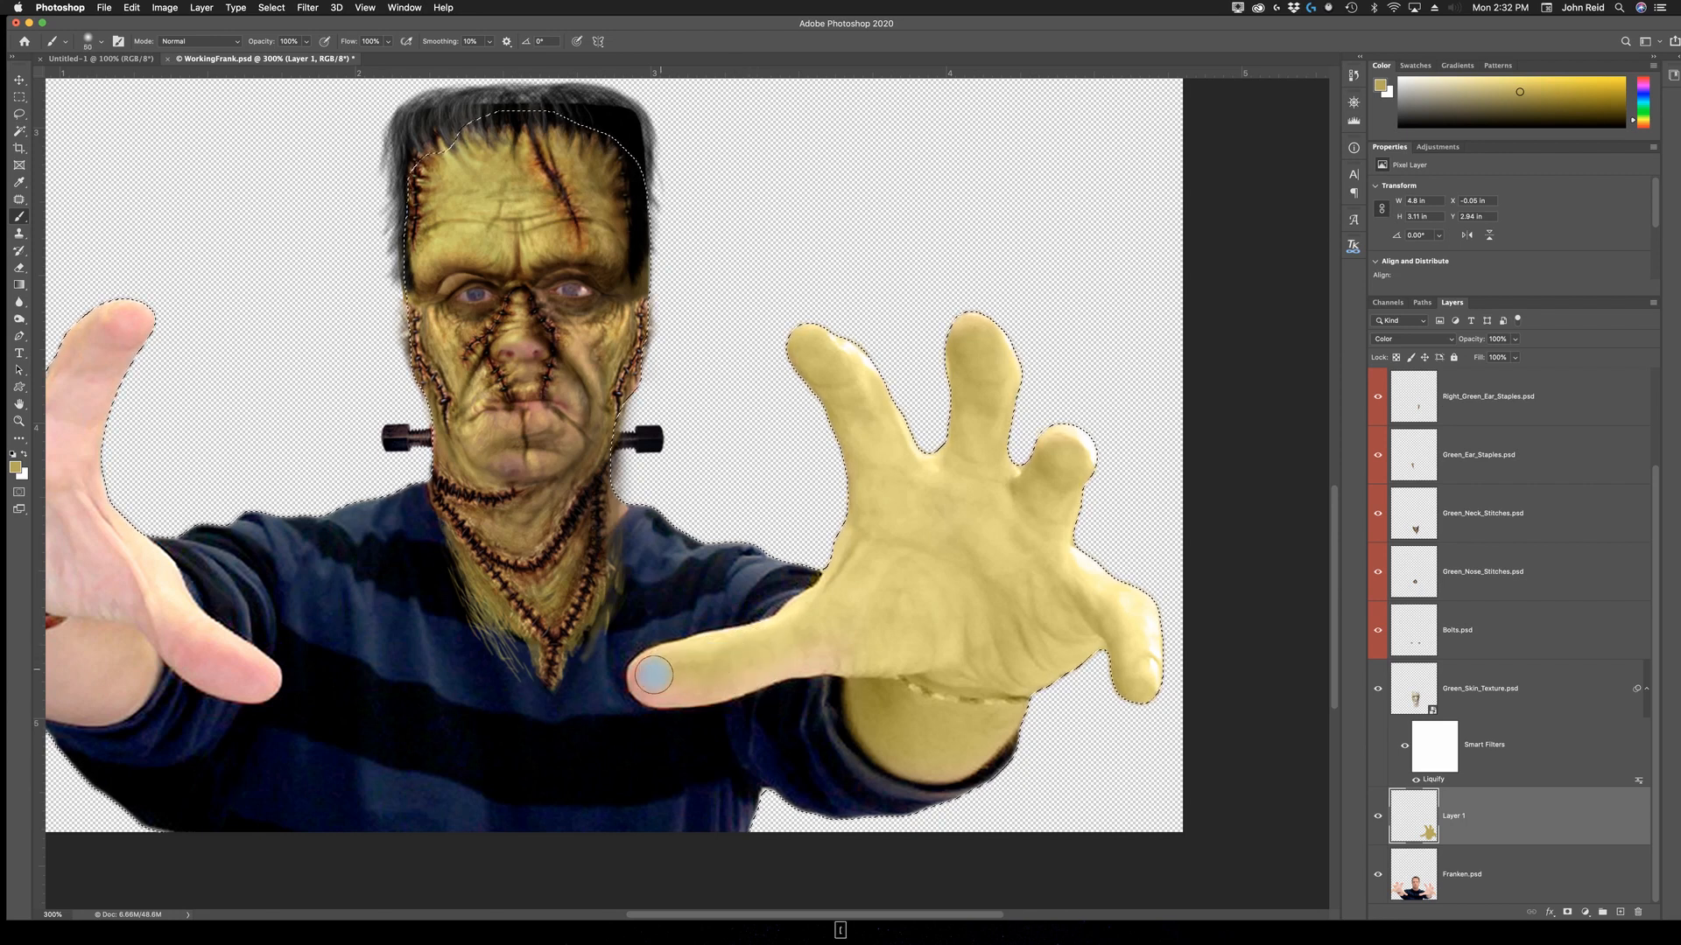
drag(645, 678, 811, 662)
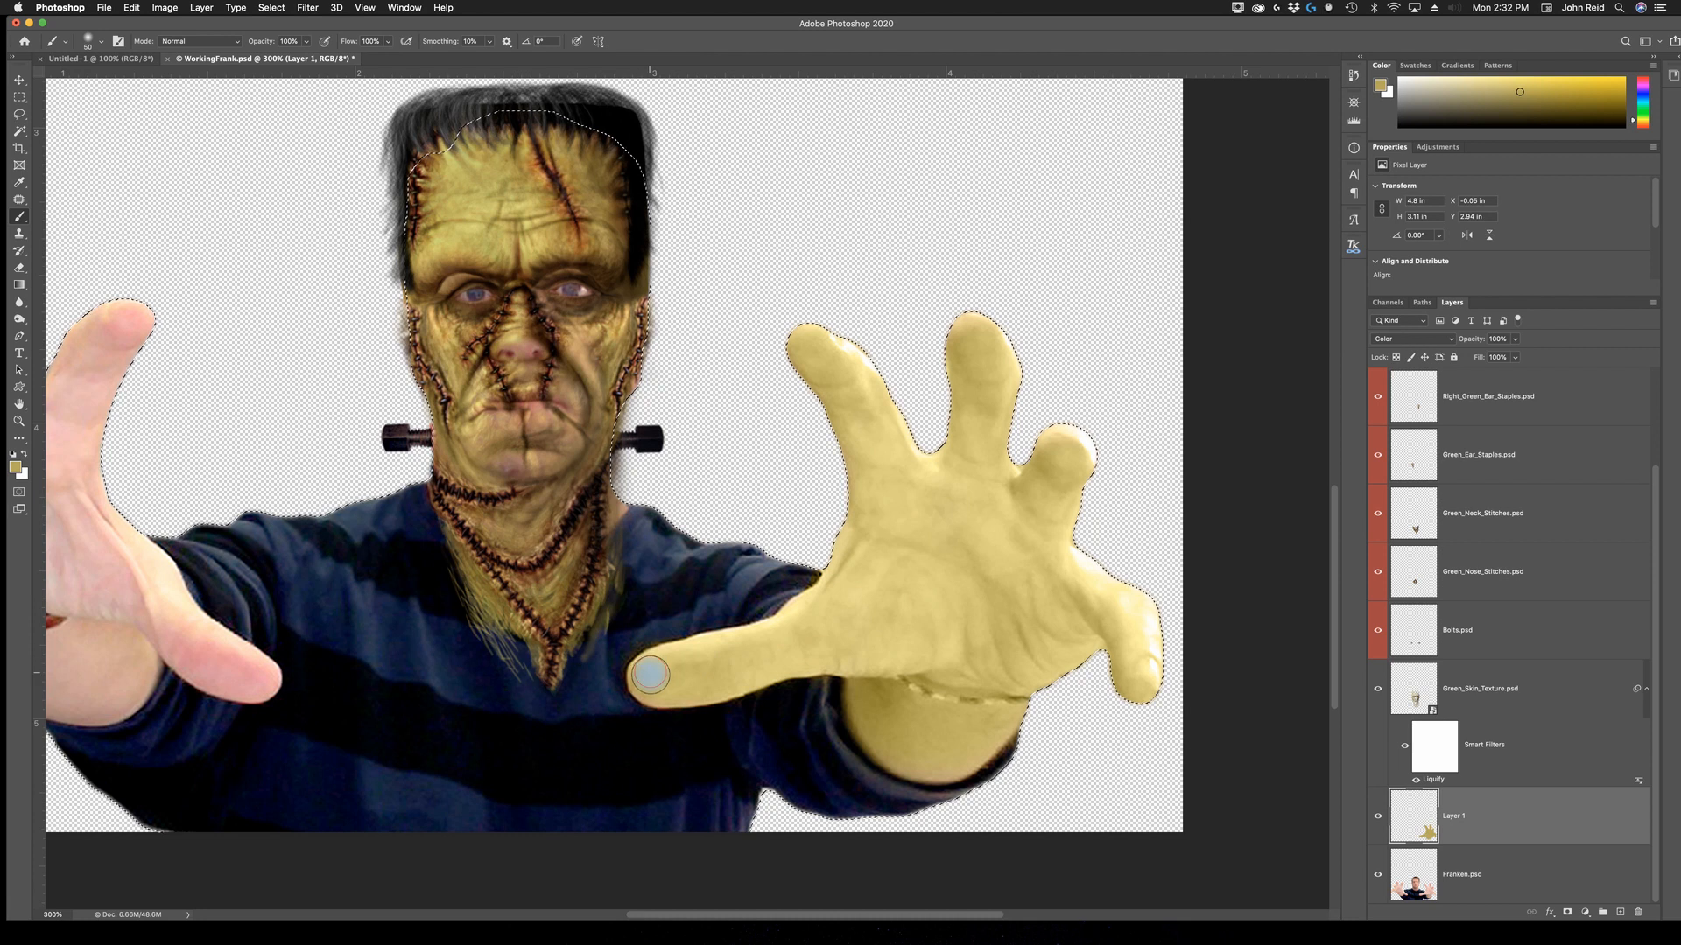
Paint the skin color over the thumb and the base of the palm on the other, unpainted hand.
key(space)
drag(341, 653, 763, 638)
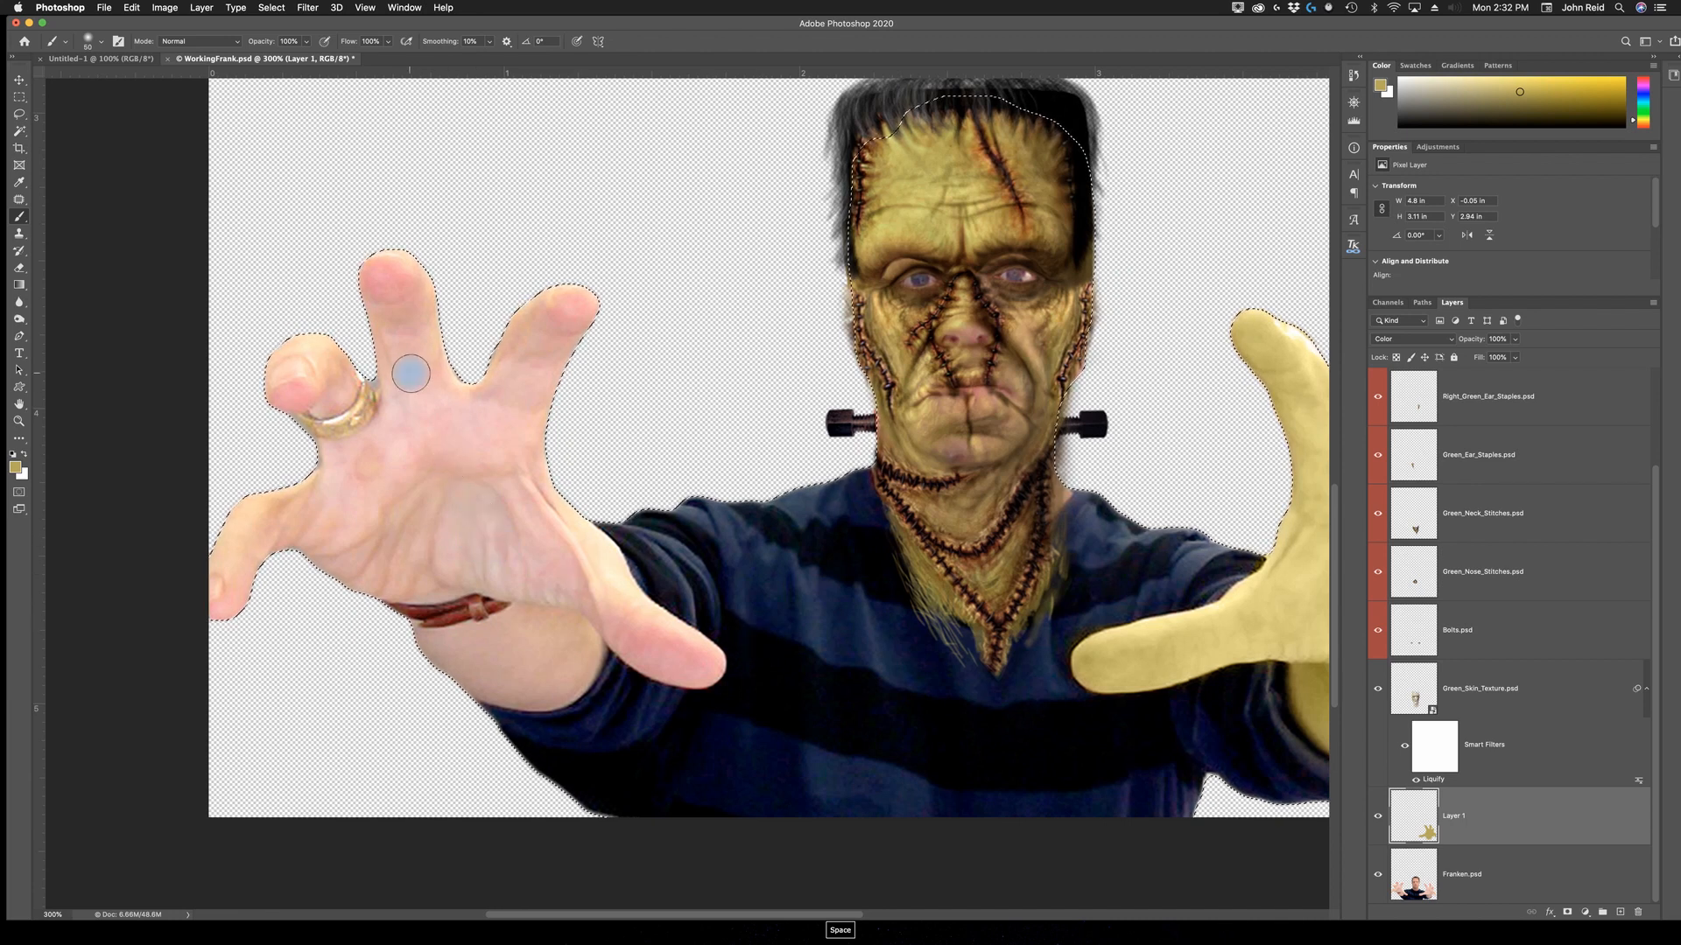
mouse_move(604, 617)
mouse_down()
mouse_move(708, 669)
mouse_move(606, 581)
mouse_up()
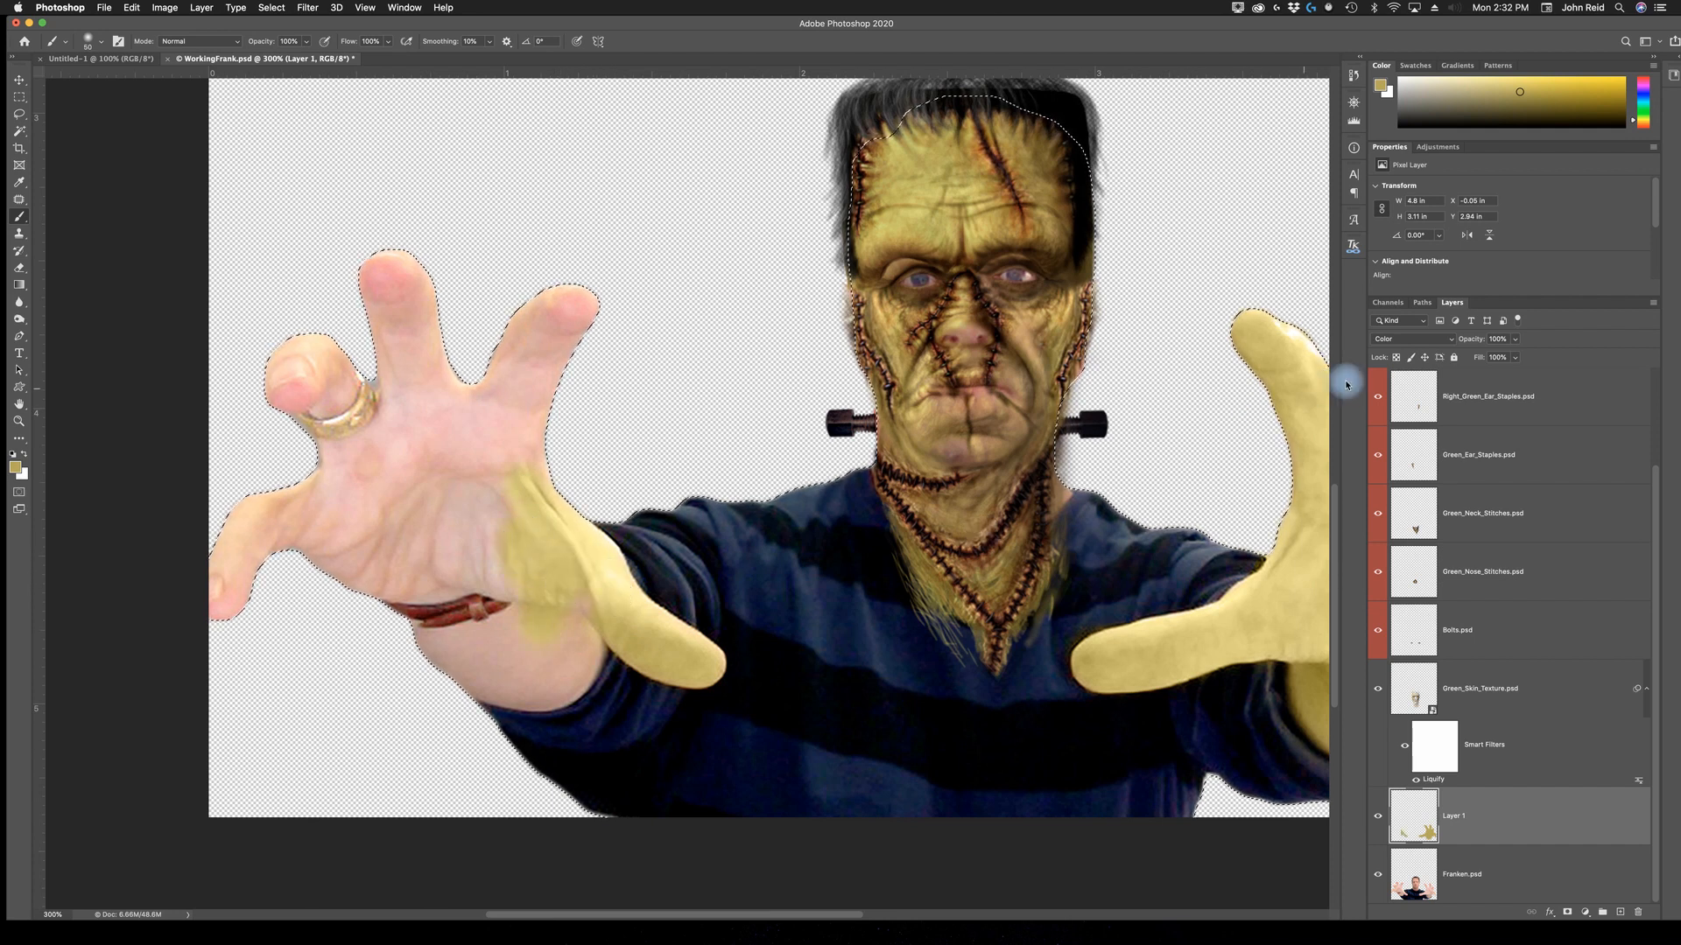
Check the blend mode of Layer 1 and keep it at Color.
click(1440, 343)
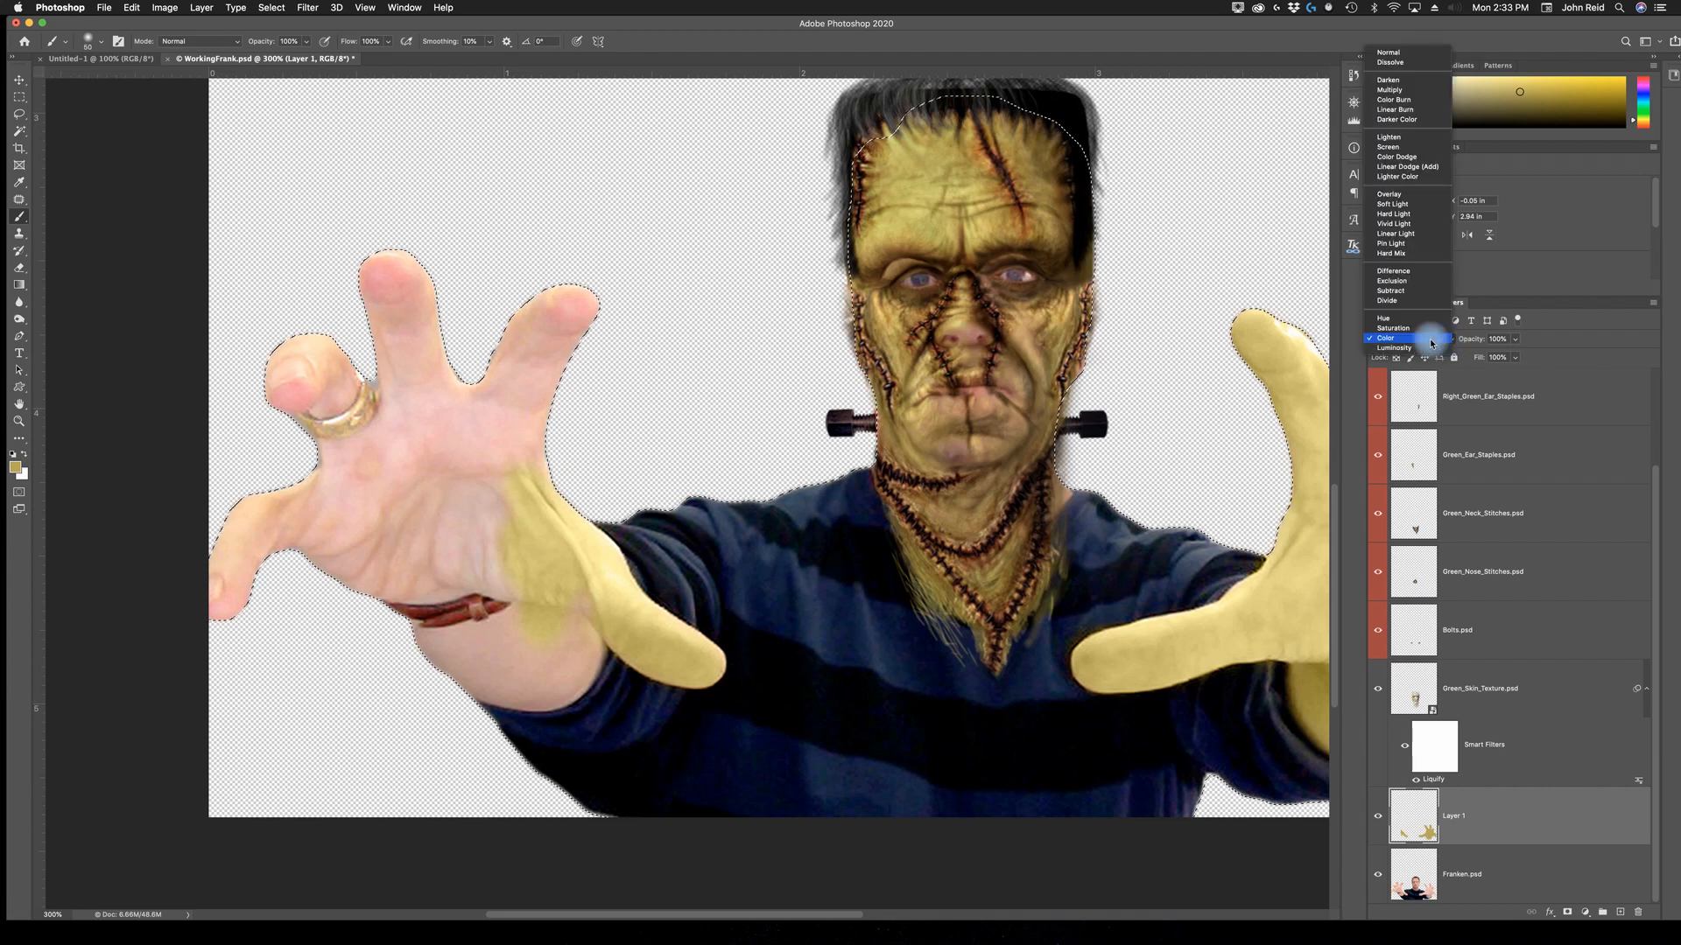
click(1392, 339)
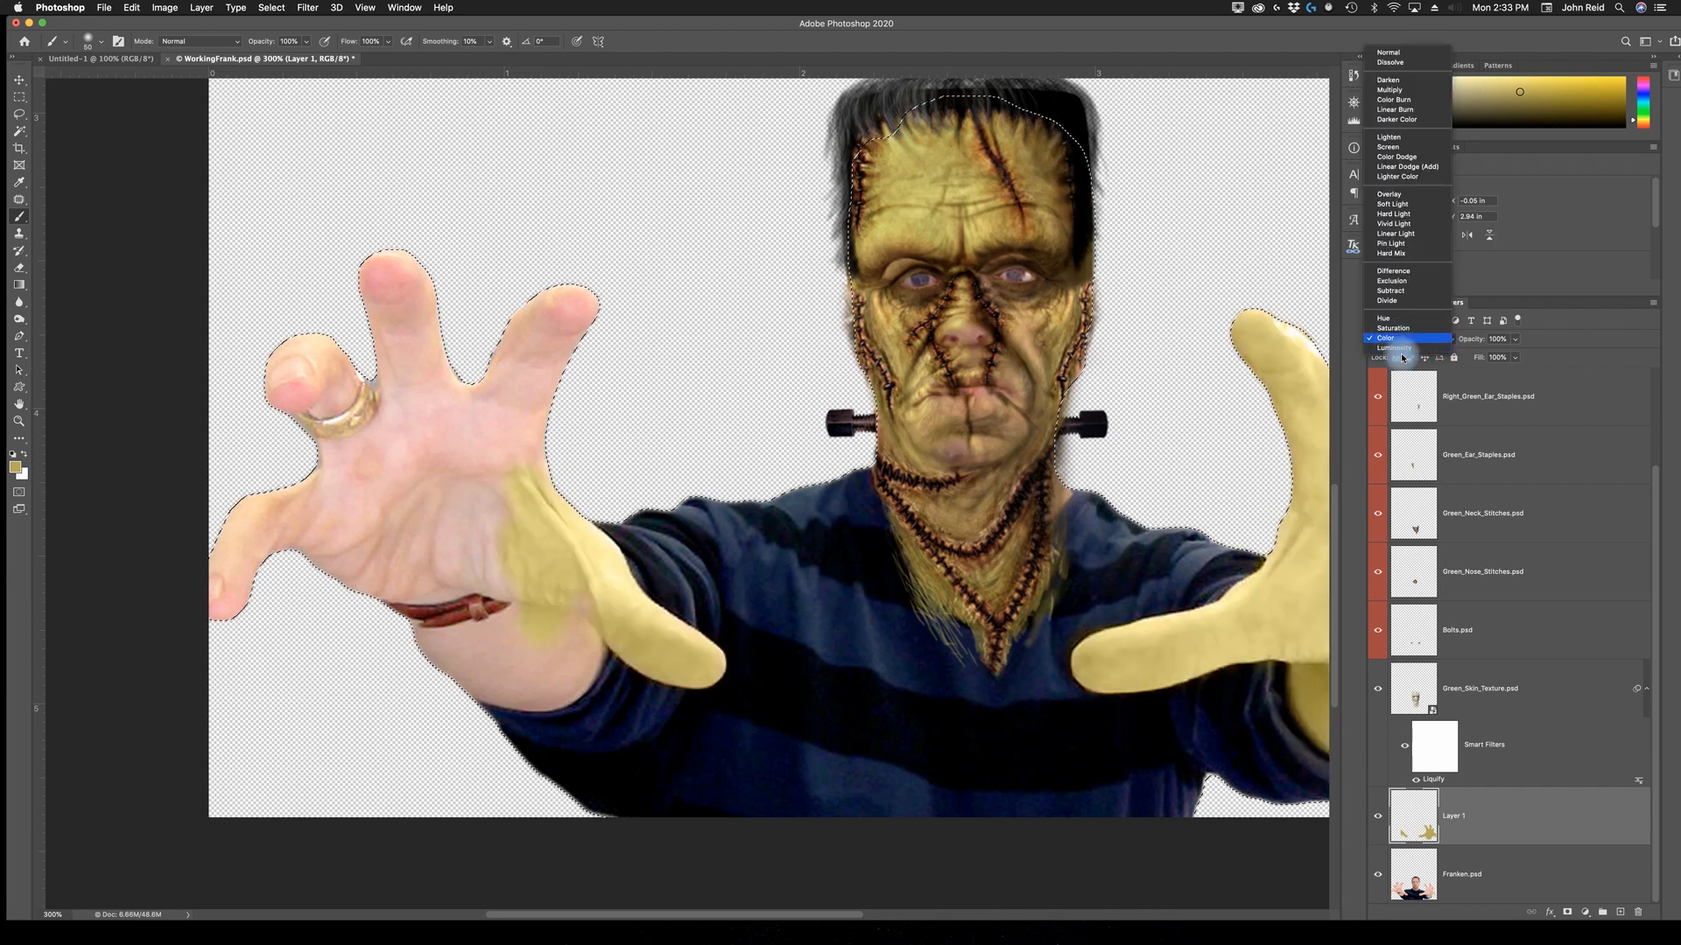
click(1470, 827)
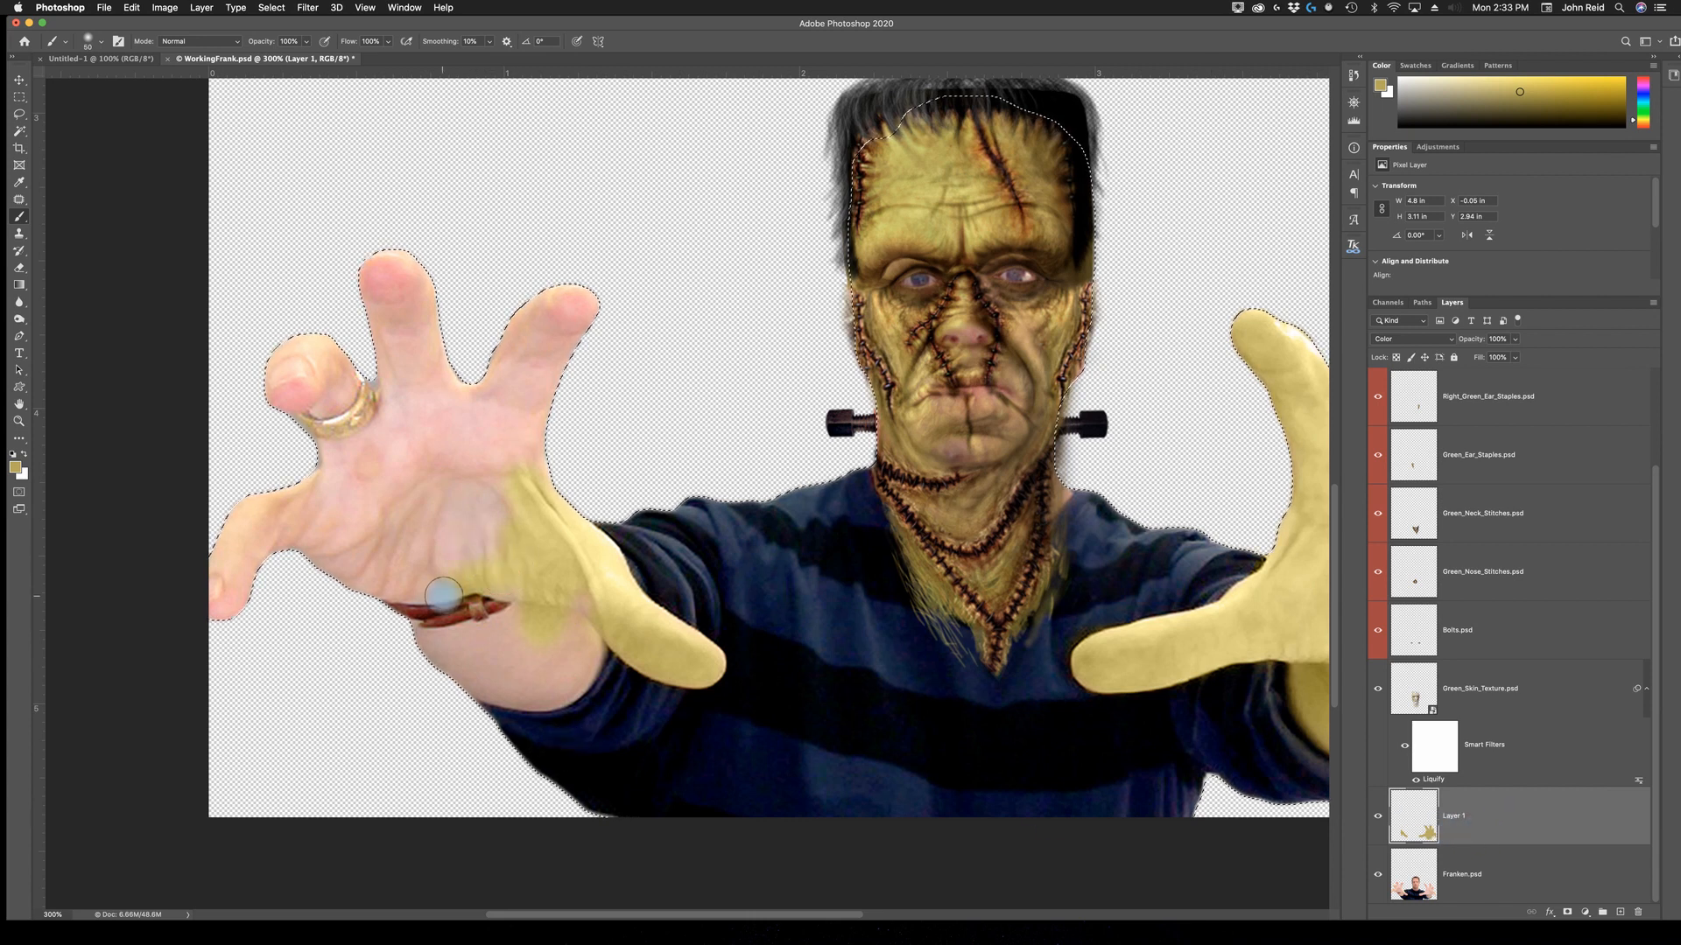
Compare the image with Layer 1 hidden and shown, and paint the rest of the second hand, its bracelet and forearm.
click(1377, 817)
click(1378, 818)
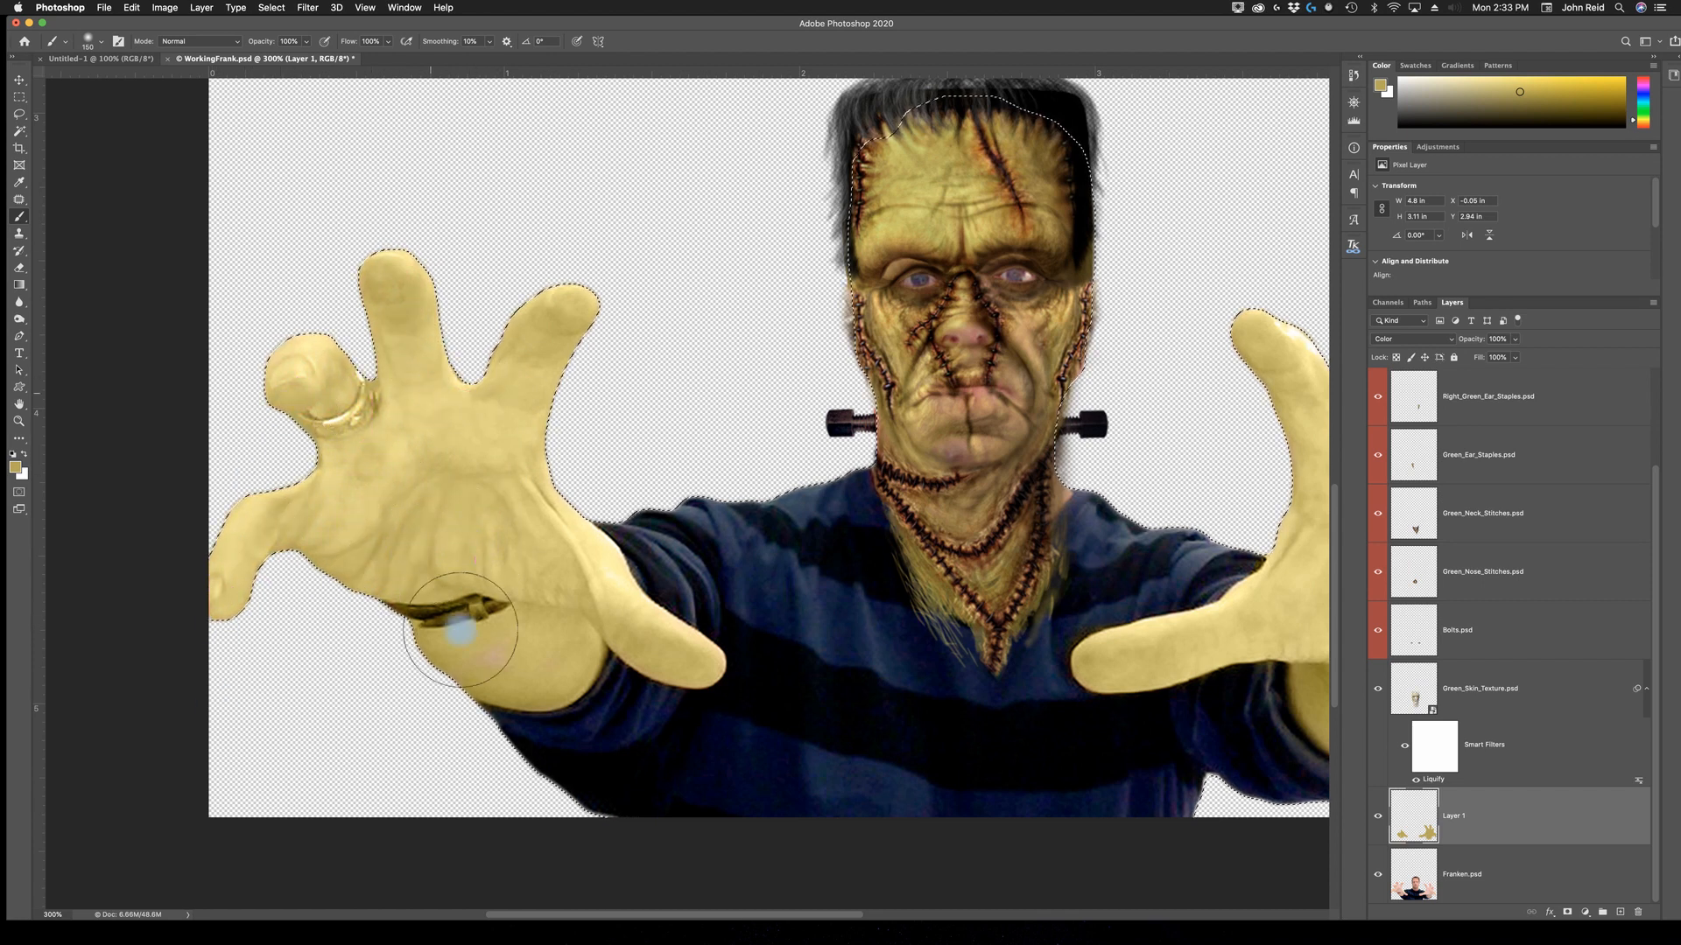
drag(481, 617, 478, 503)
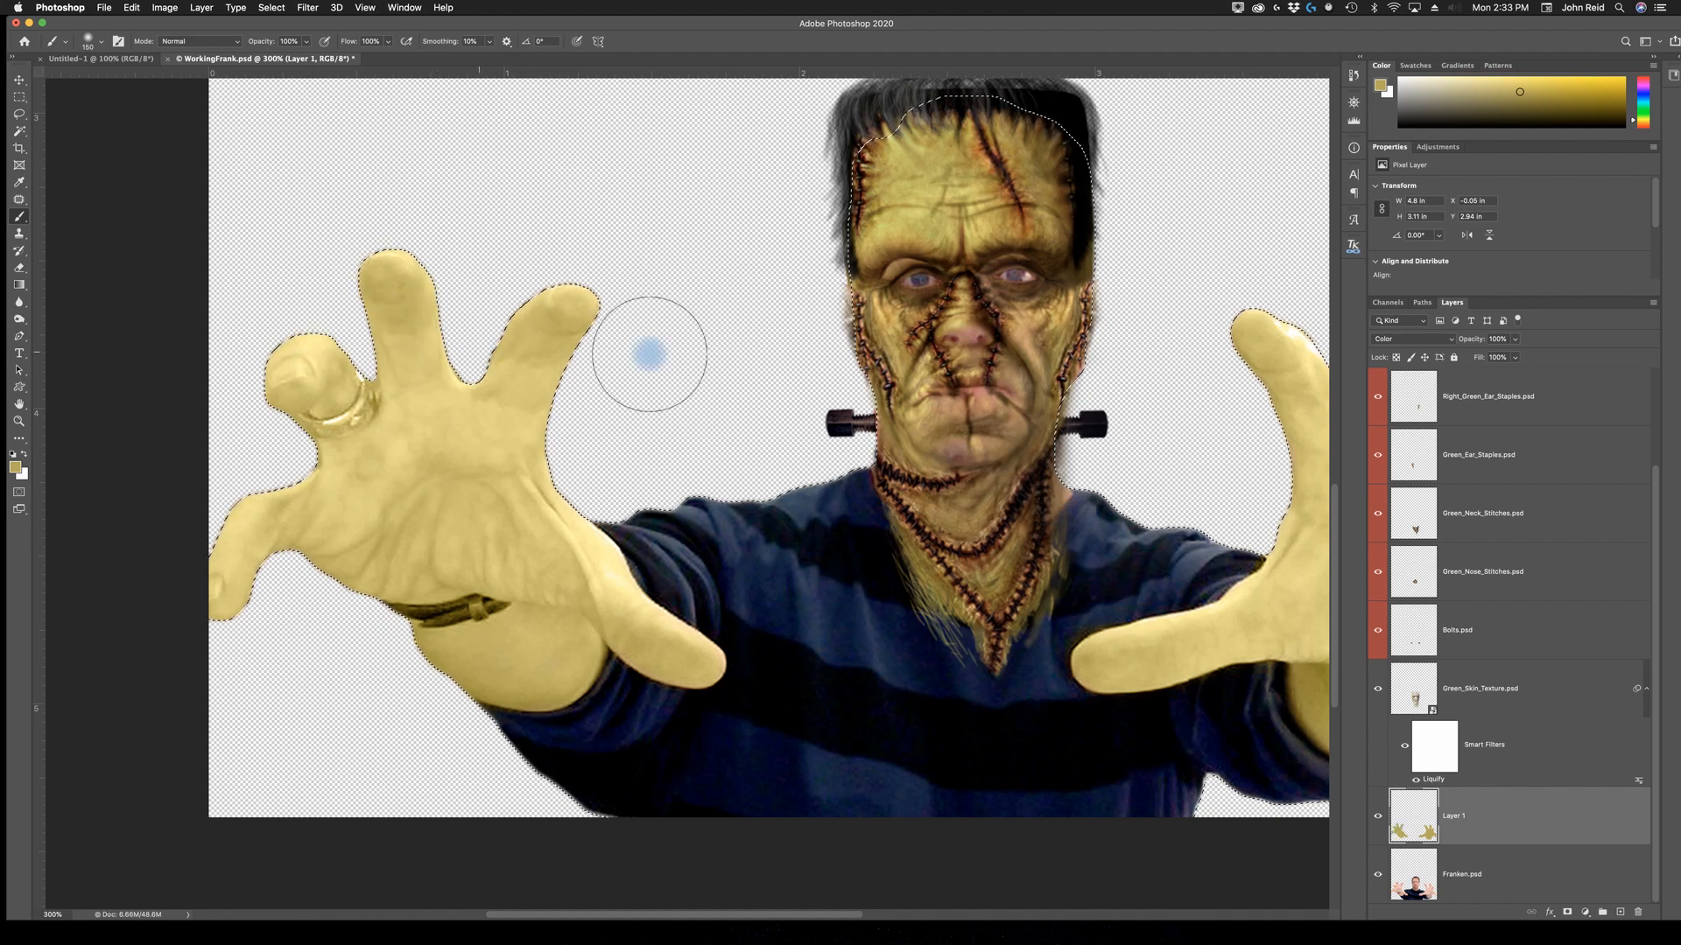
Reduce the brush size and paint the skin color over the pink lips and other pink patches of the face.
key(bracketleft)
key(bracketleft)
key(bracketleft)
key(bracketleft)
key(bracketleft)
key(bracketleft)
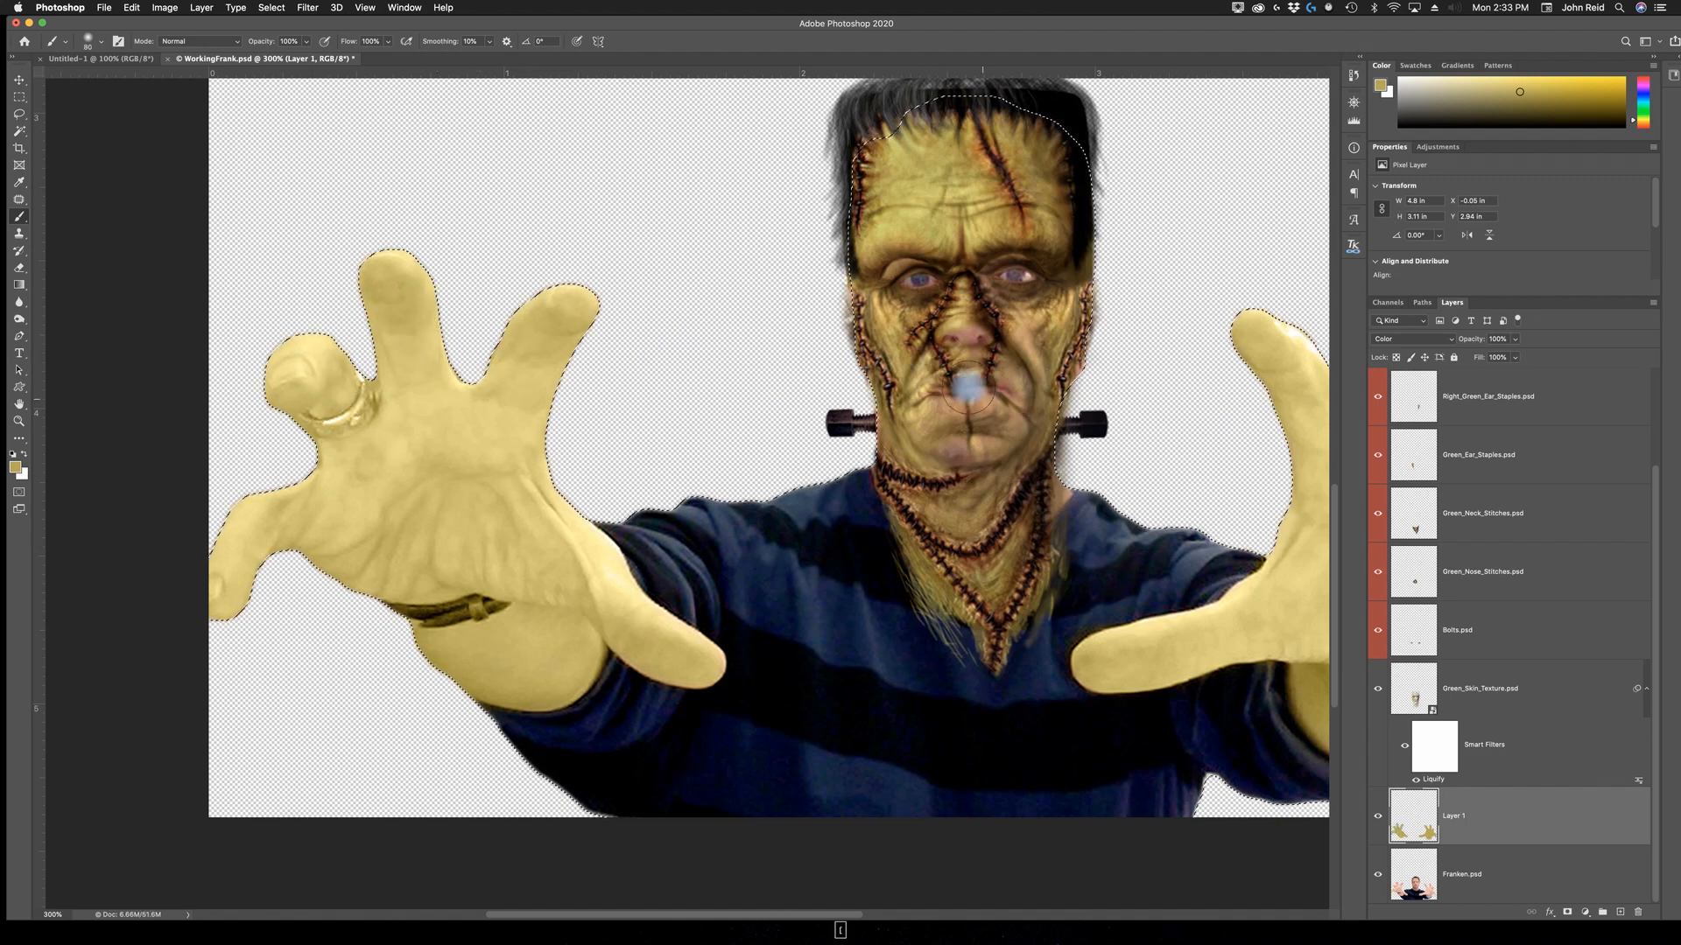
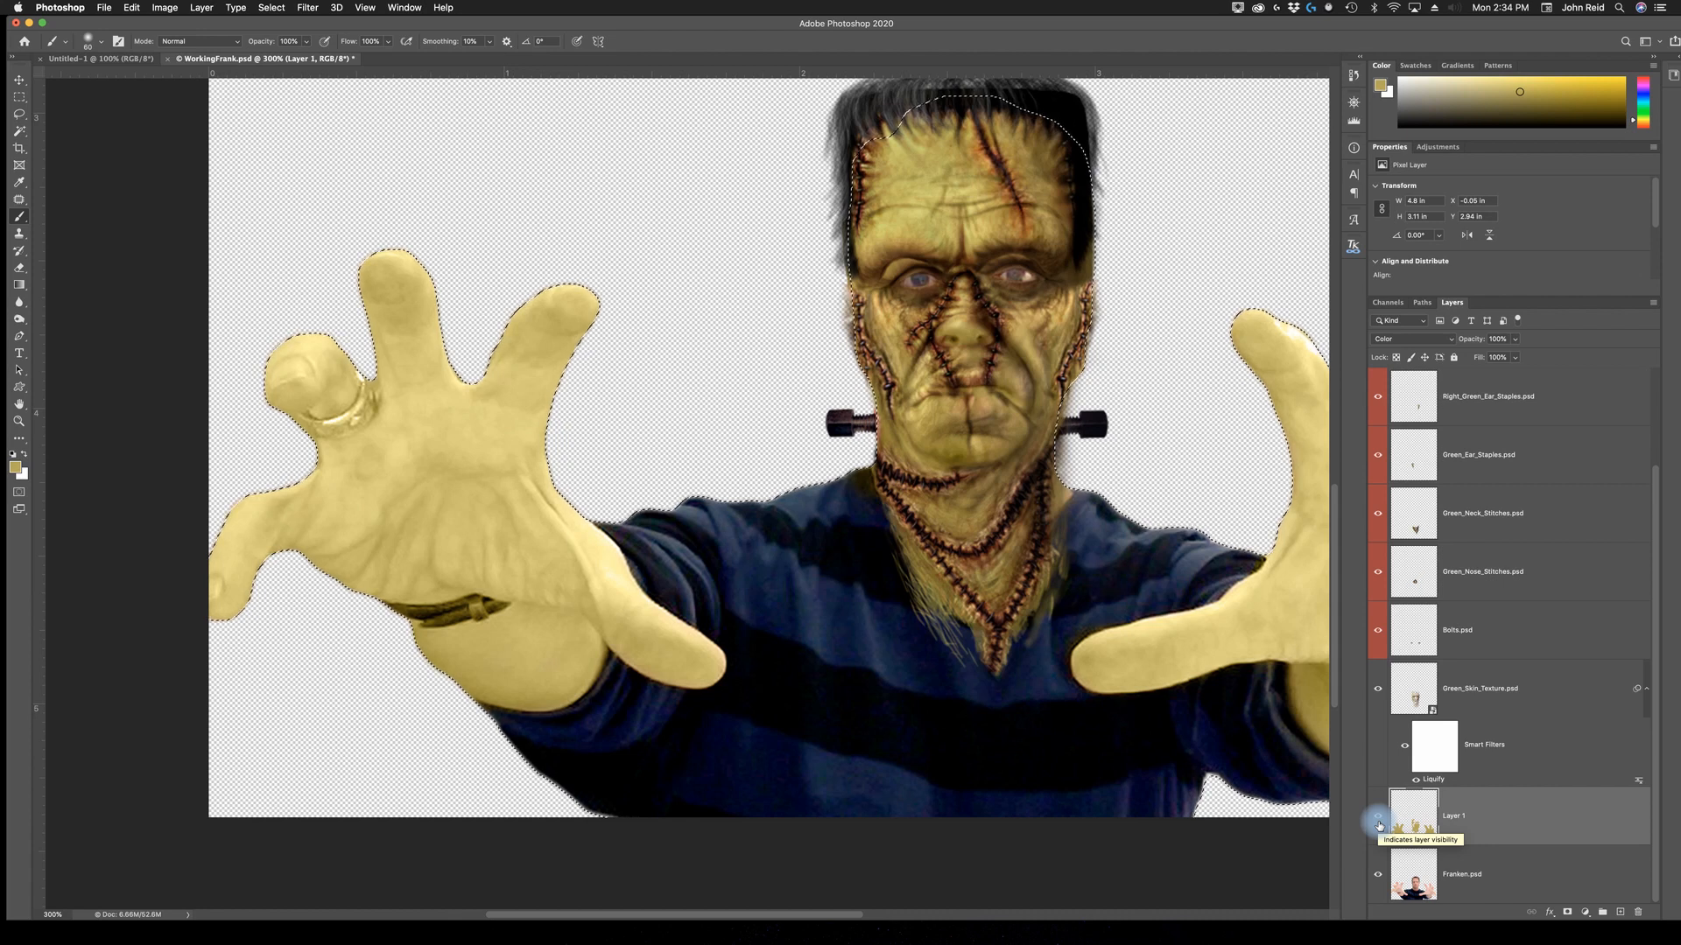
Hide all the makeup layers above Layer 1, from the Green_Skin_Texture.psd layer up to Monster_Hair.psd.
drag(1377, 396, 1377, 460)
drag(1373, 544, 1379, 688)
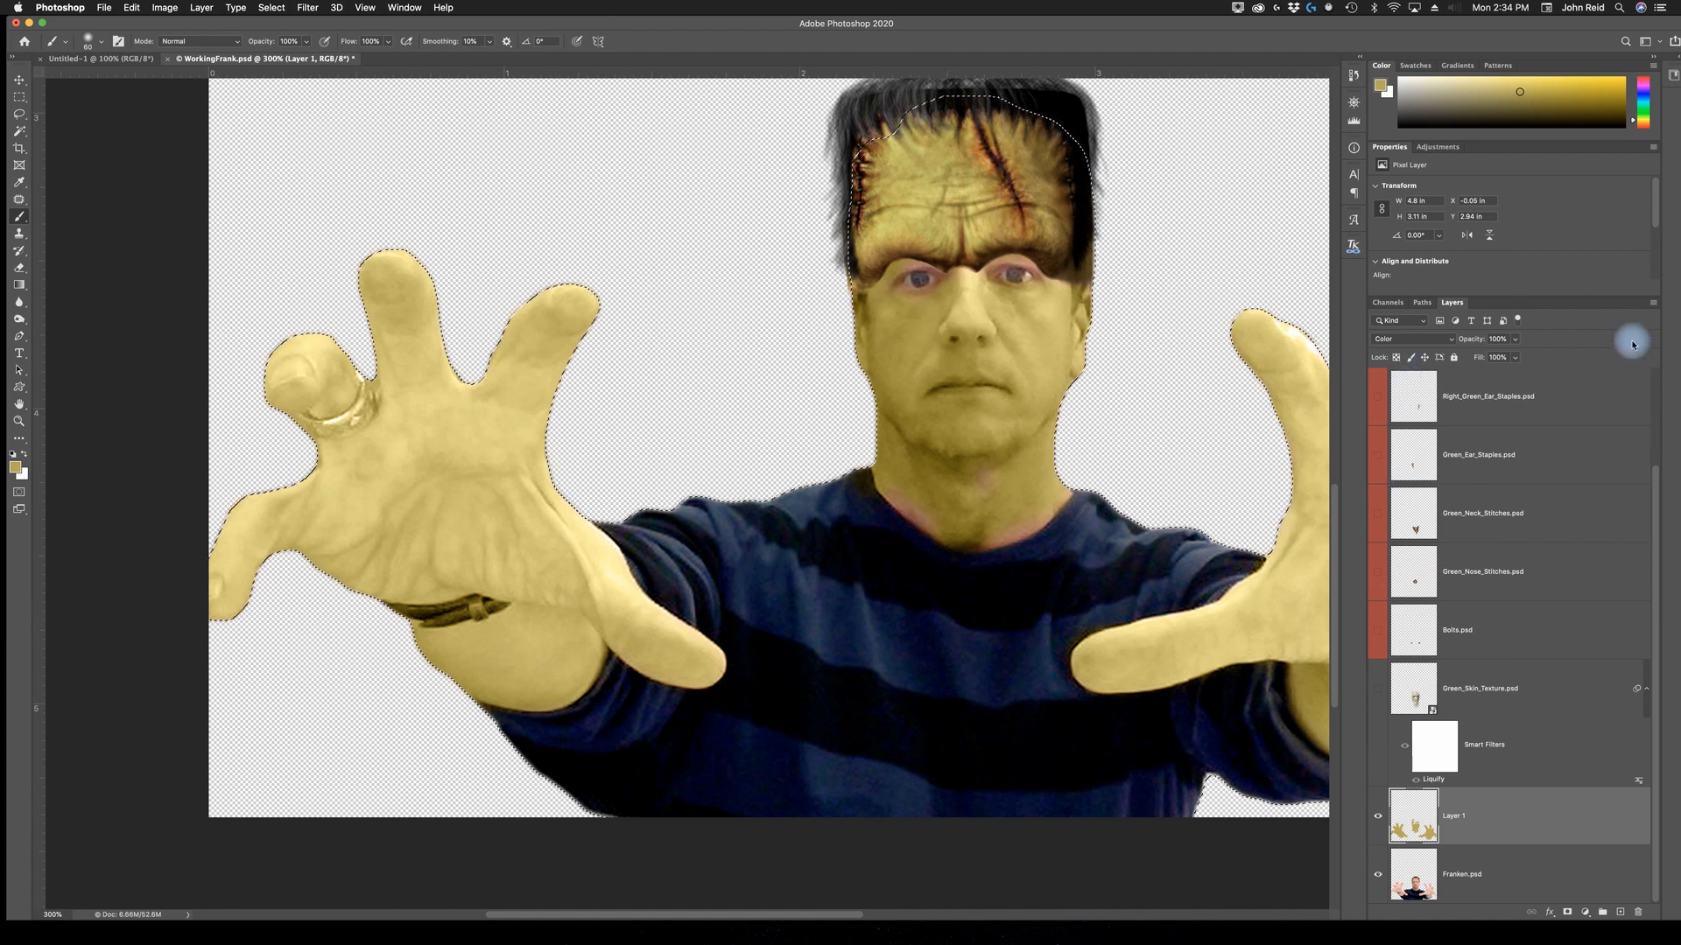
drag(1656, 470, 1655, 402)
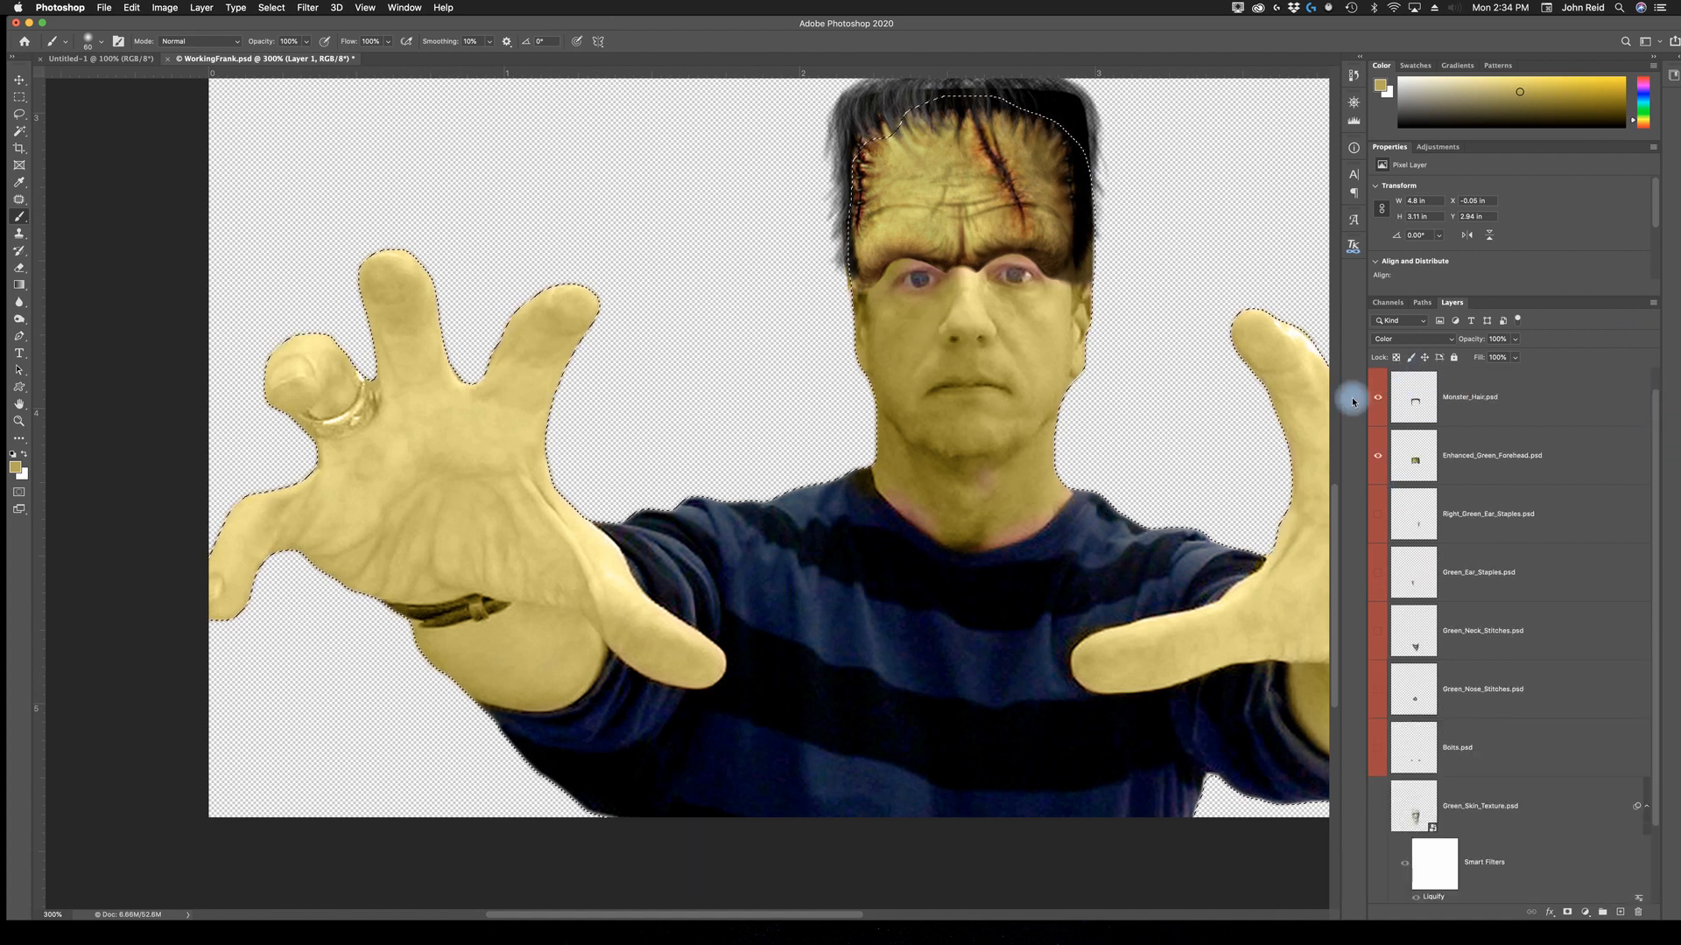
drag(1373, 414, 1373, 443)
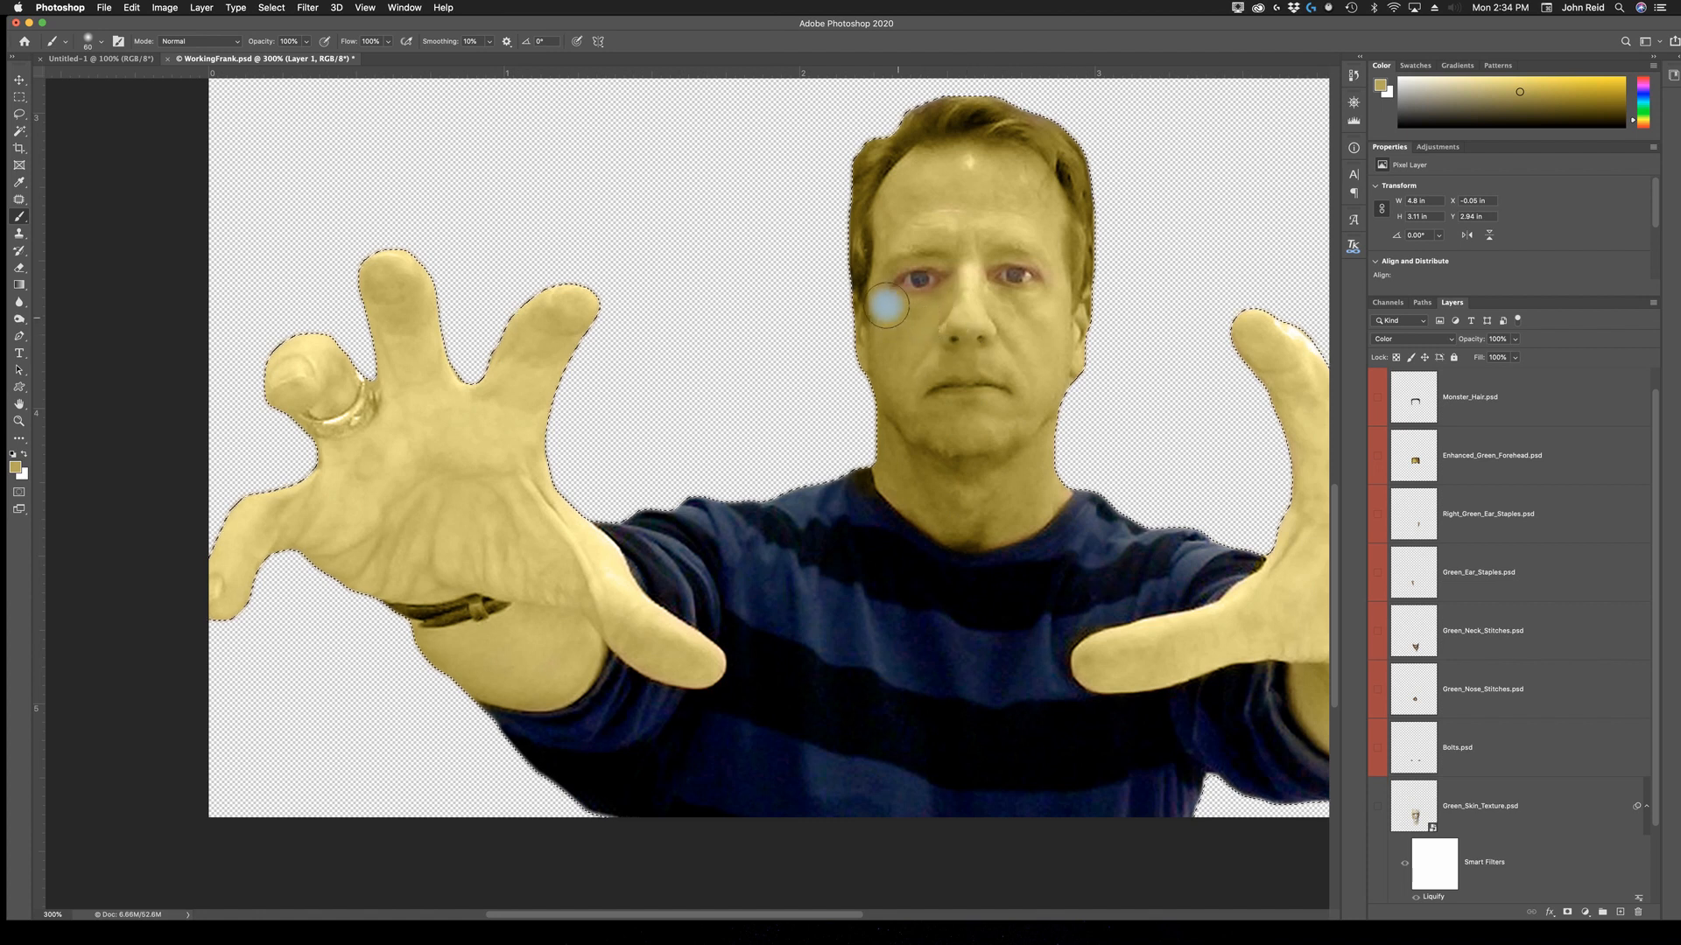
Reduce the brush size and paint the skin color over the remaining pink skin around the man's eyes.
key(bracketleft)
key(bracketleft)
key(bracketleft)
key(bracketleft)
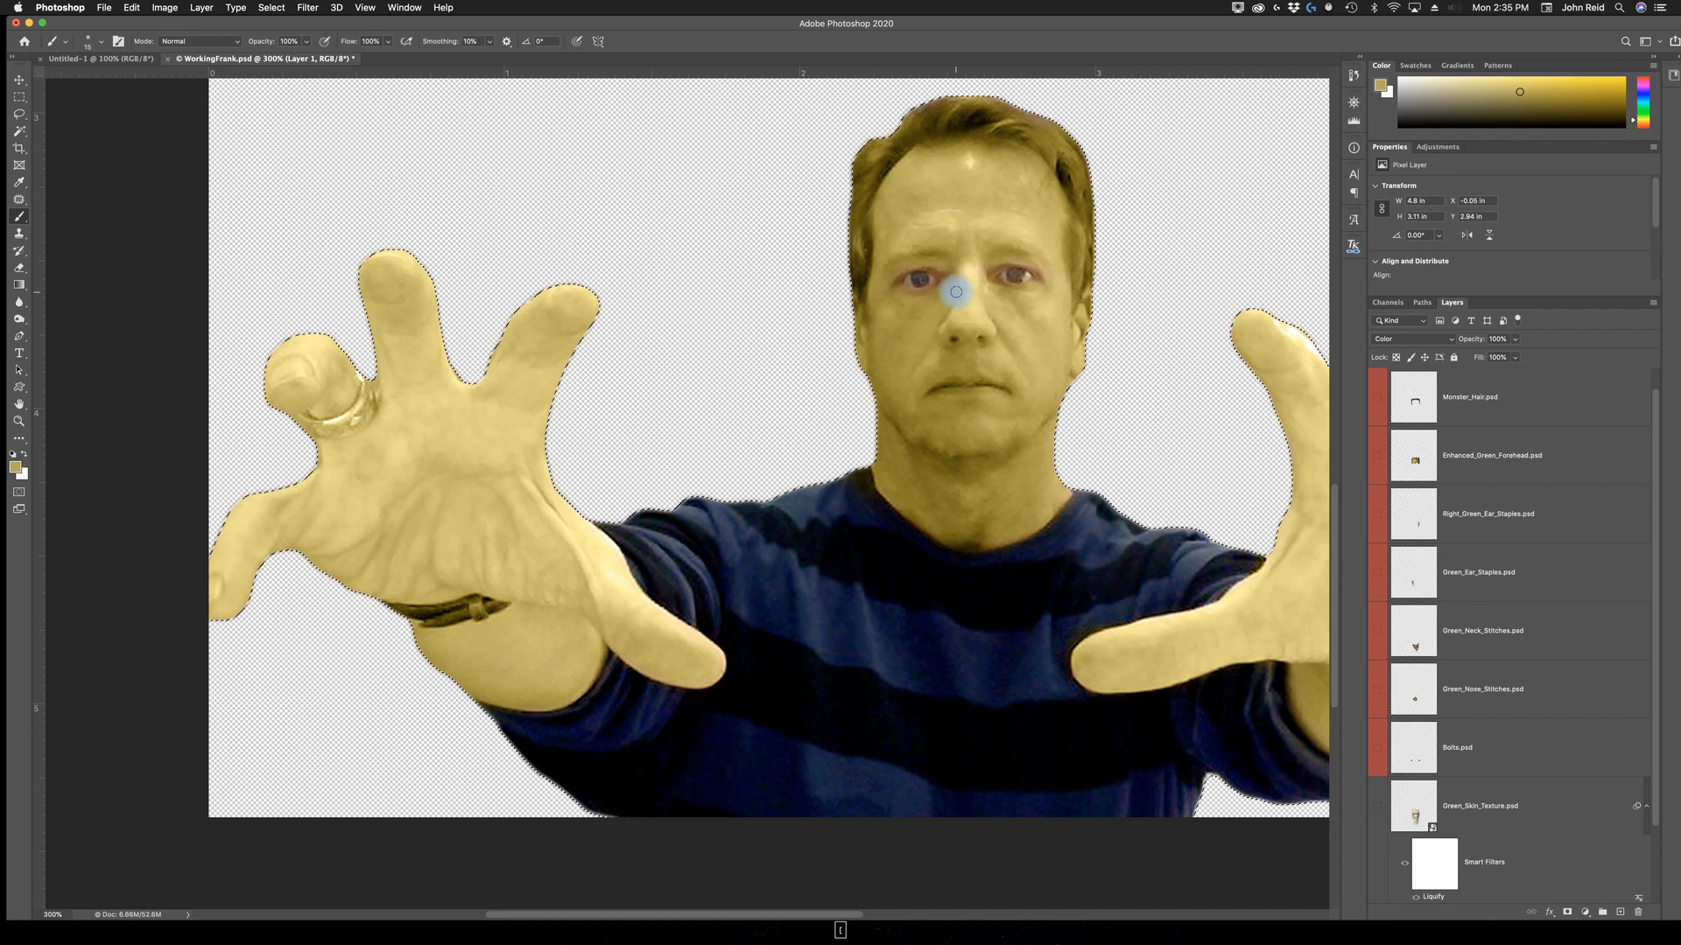
key(z)
drag(960, 289, 950, 267)
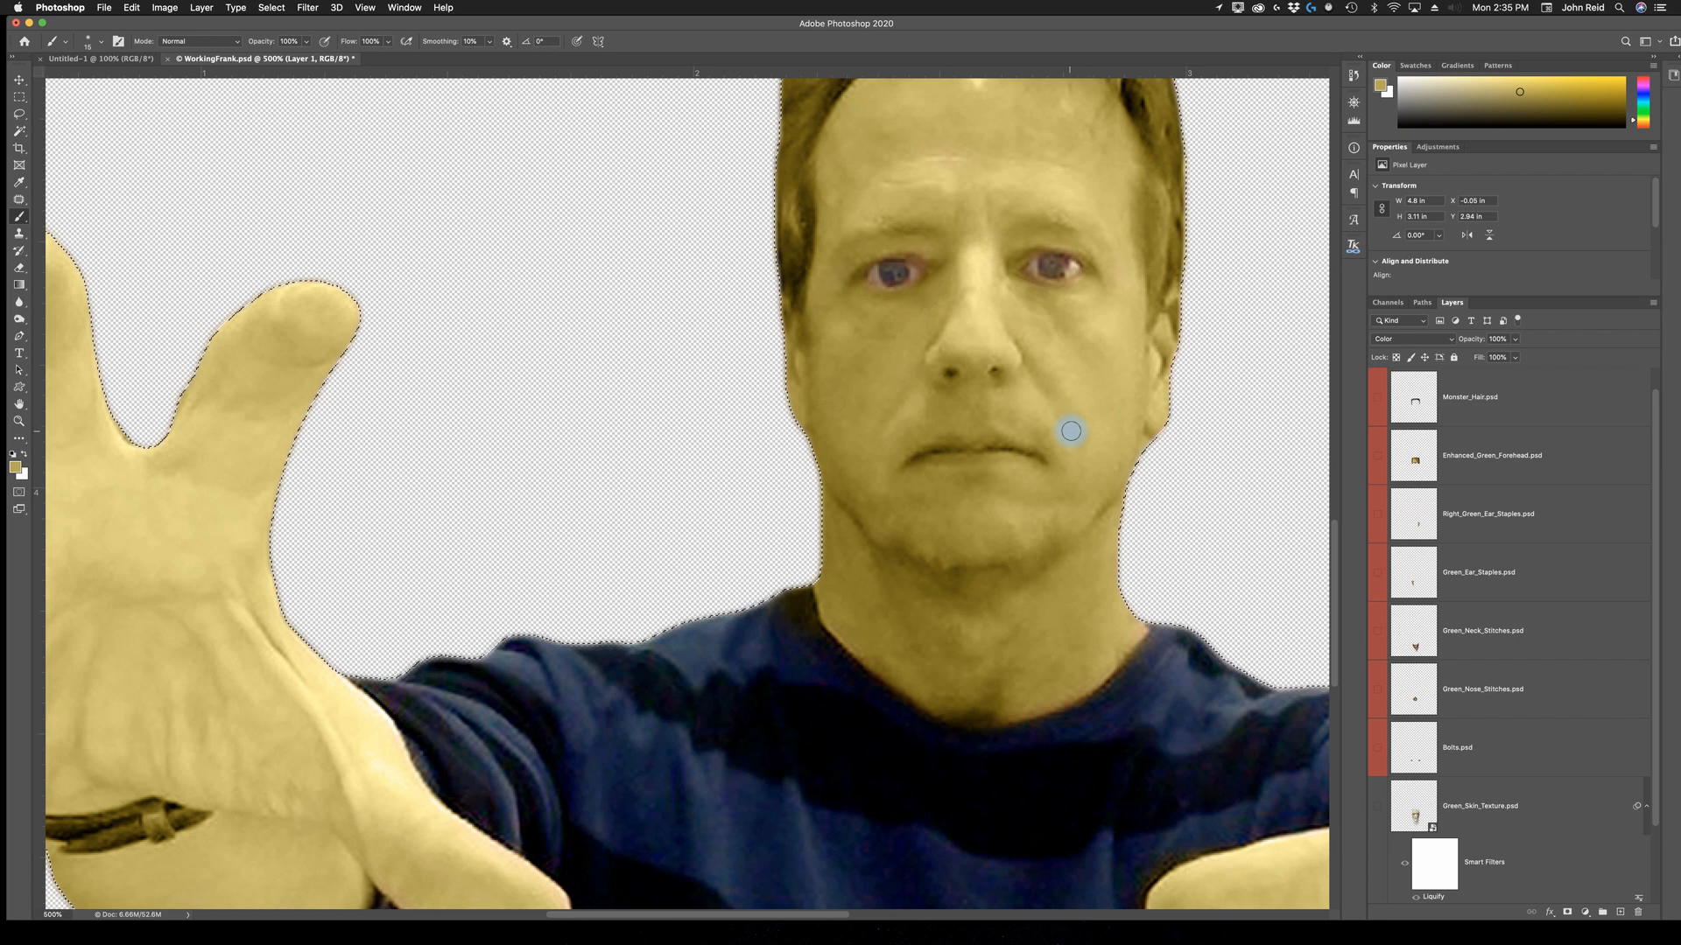
key(z)
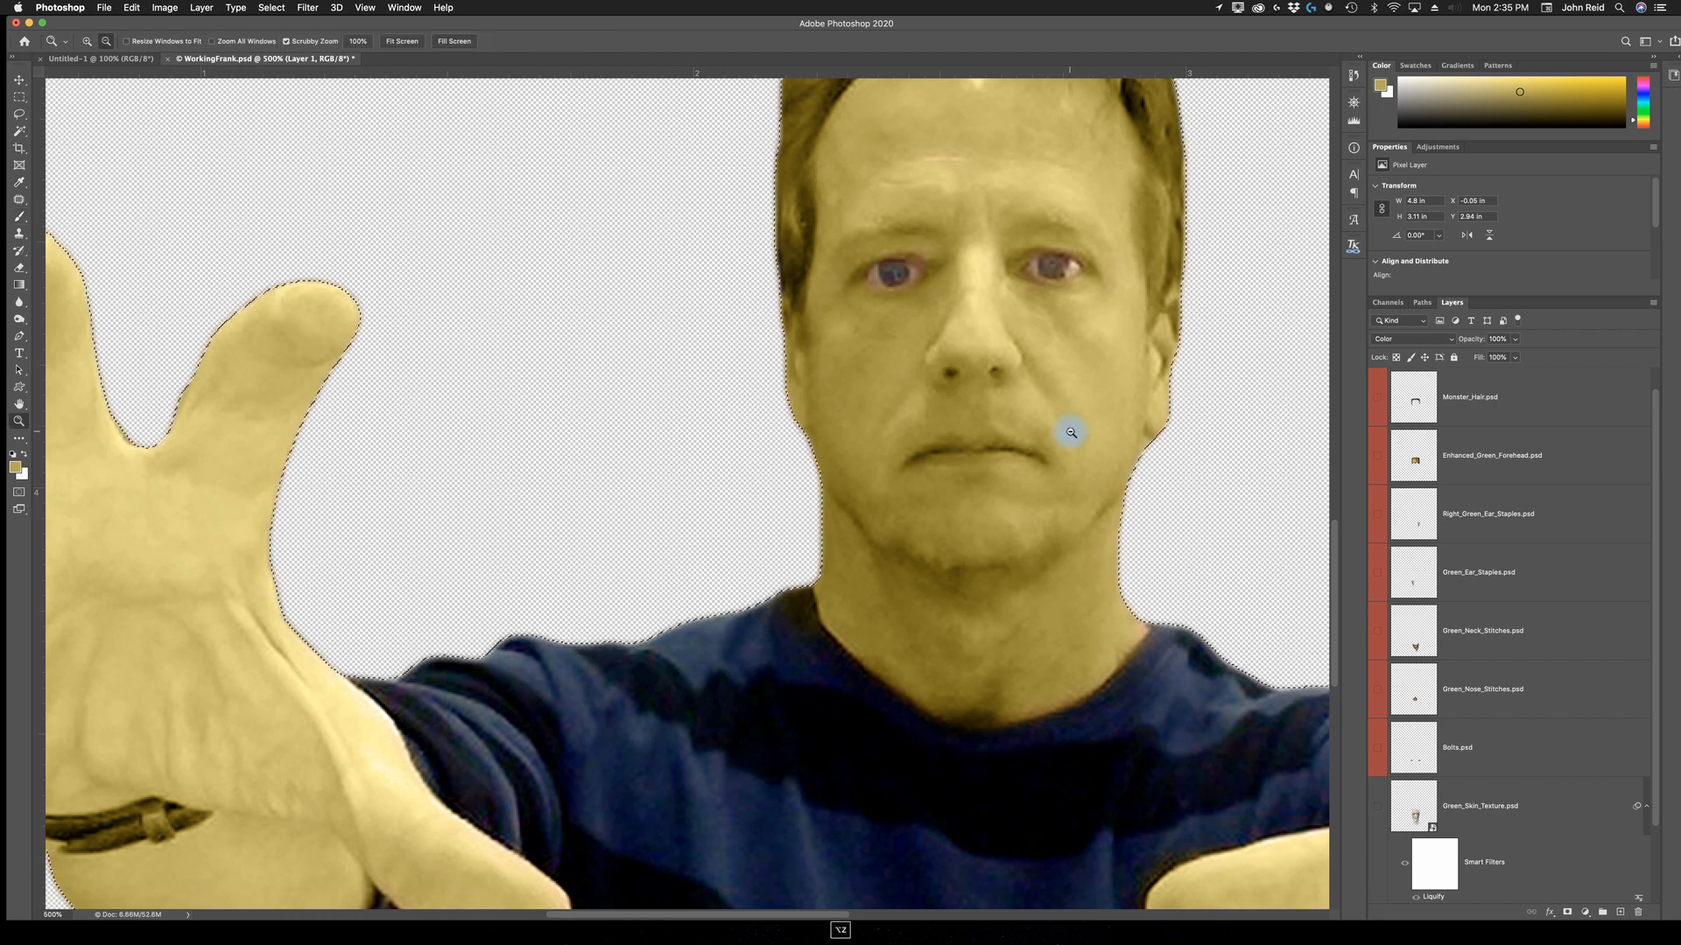
alt+click(997, 462)
alt+click(1019, 454)
key(b)
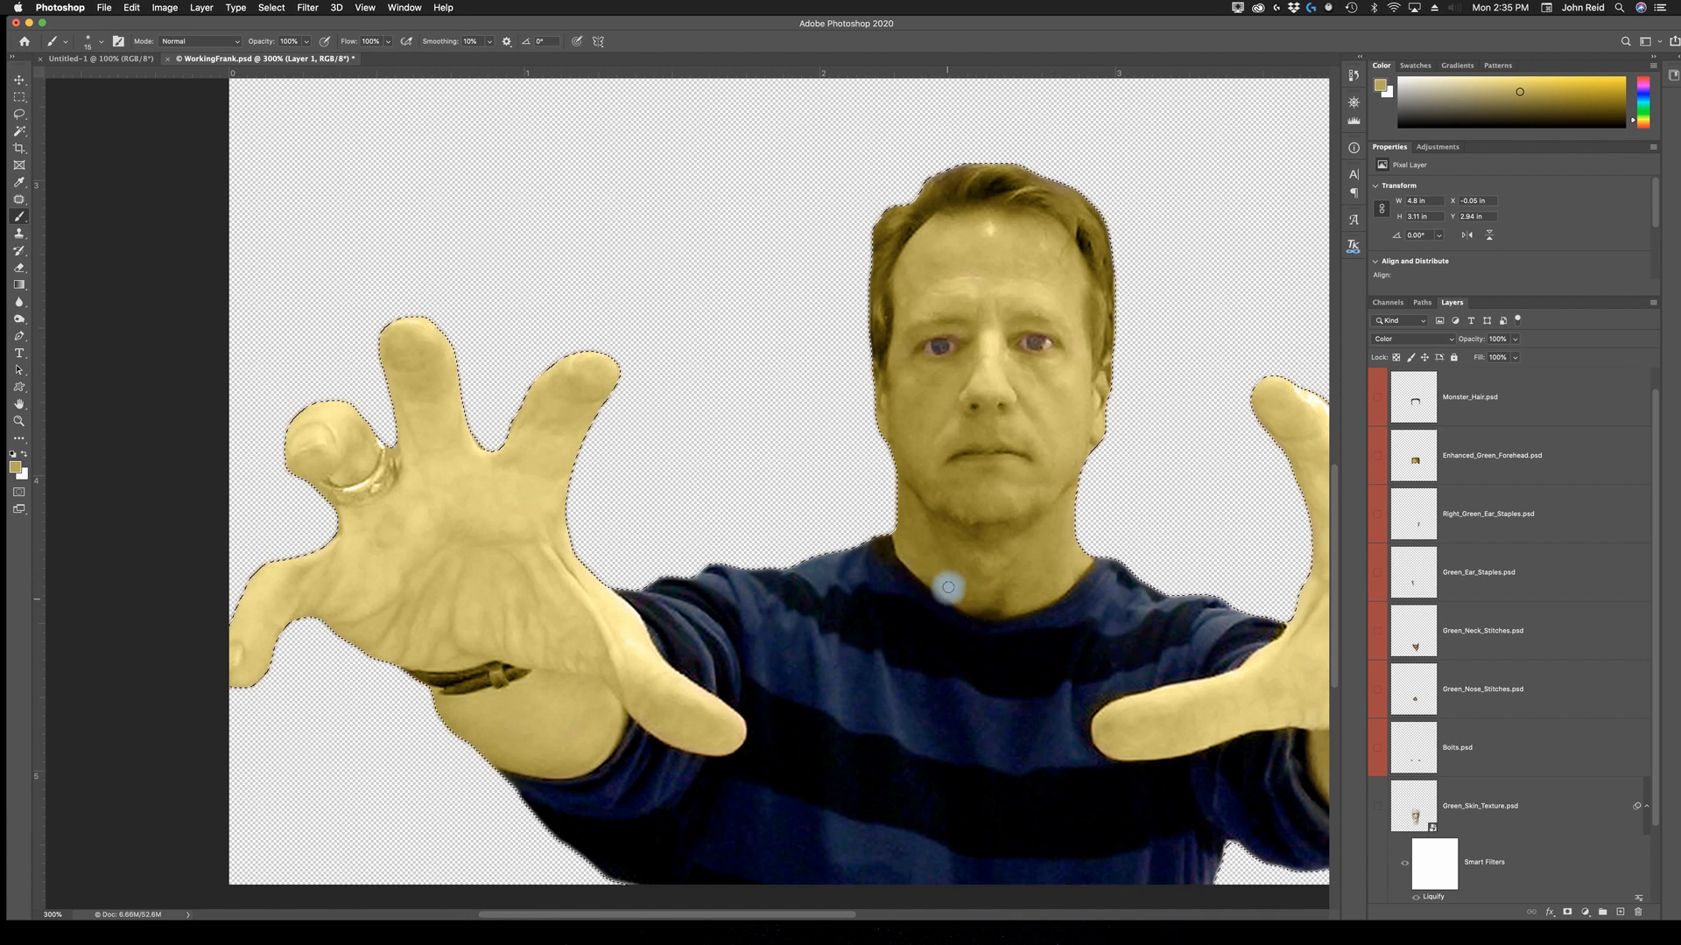
Show all the makeup layers again, from Monster_Hair.psd down to Green_Skin_Texture.psd, and review the complete monster.
click(1378, 399)
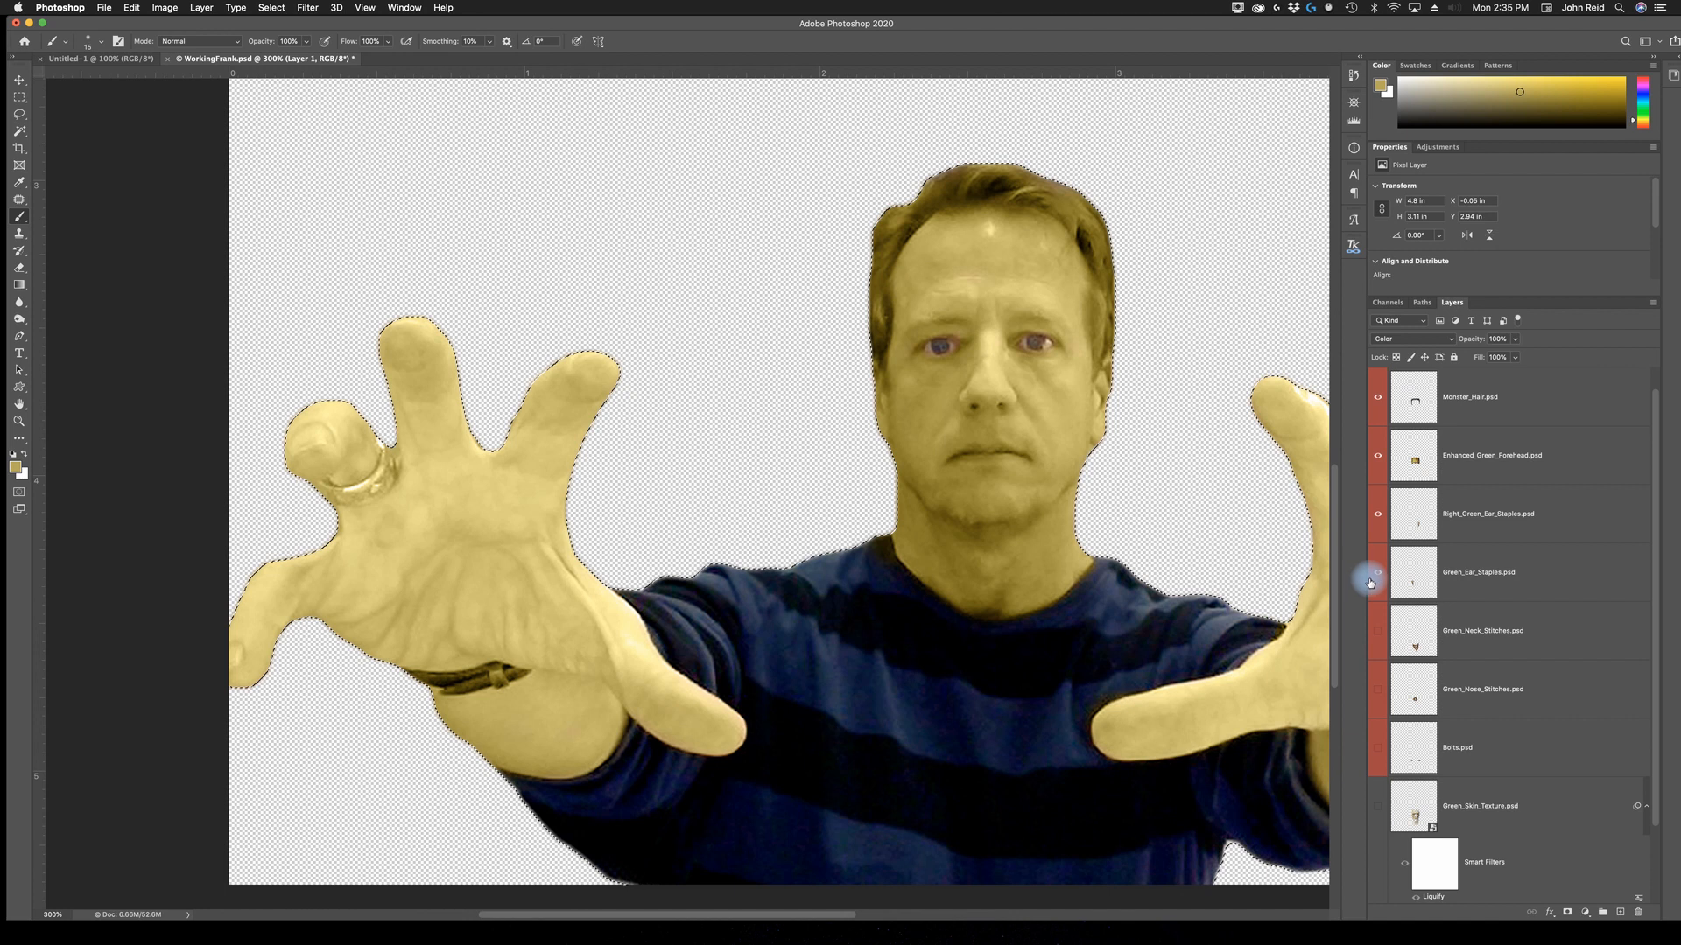
drag(1374, 648, 1370, 827)
scroll(1528, 757, down, 1)
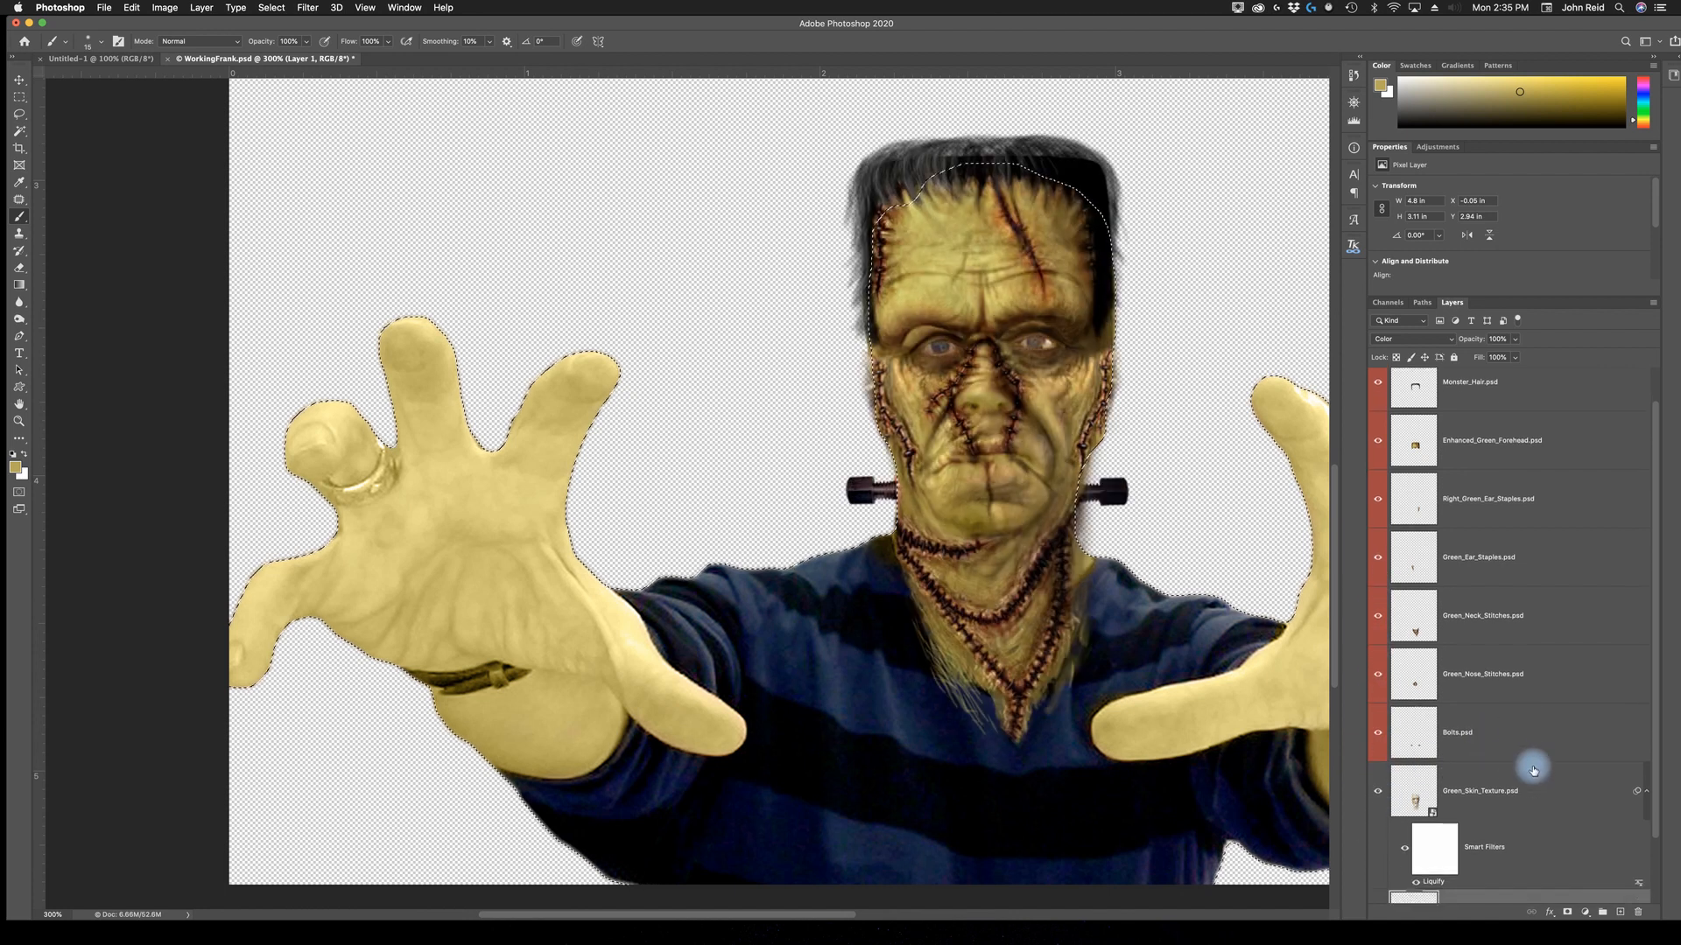
scroll(1652, 774, down, 5)
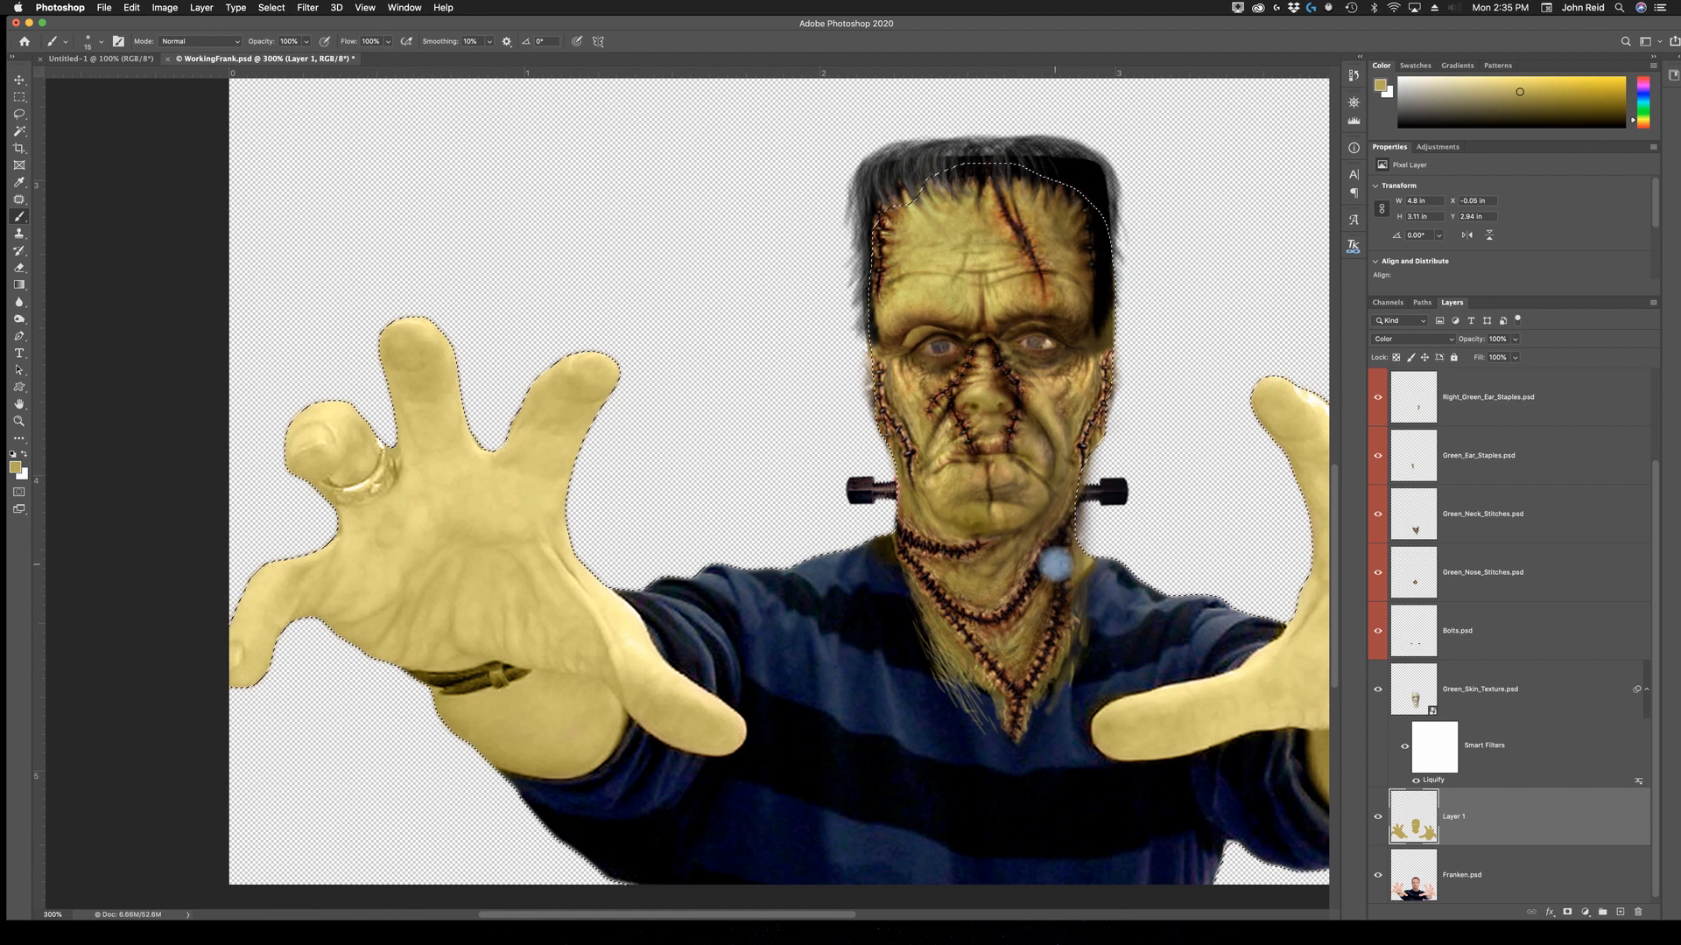
key(alt+z)
click(1007, 581)
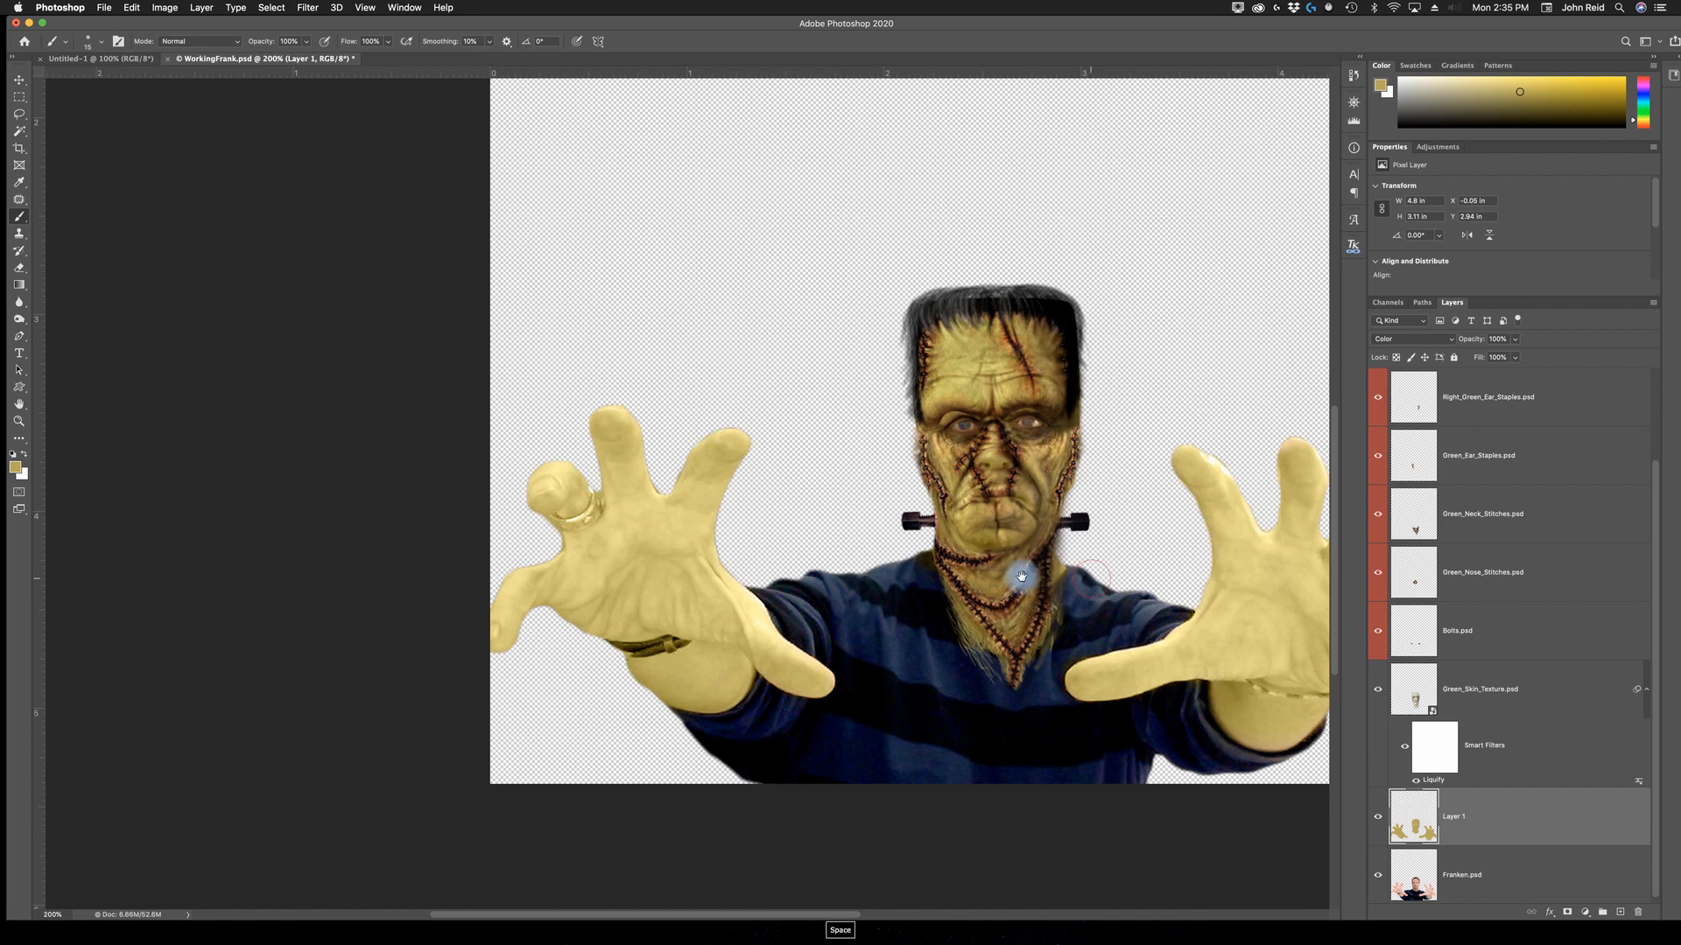
key(space)
drag(901, 568, 898, 570)
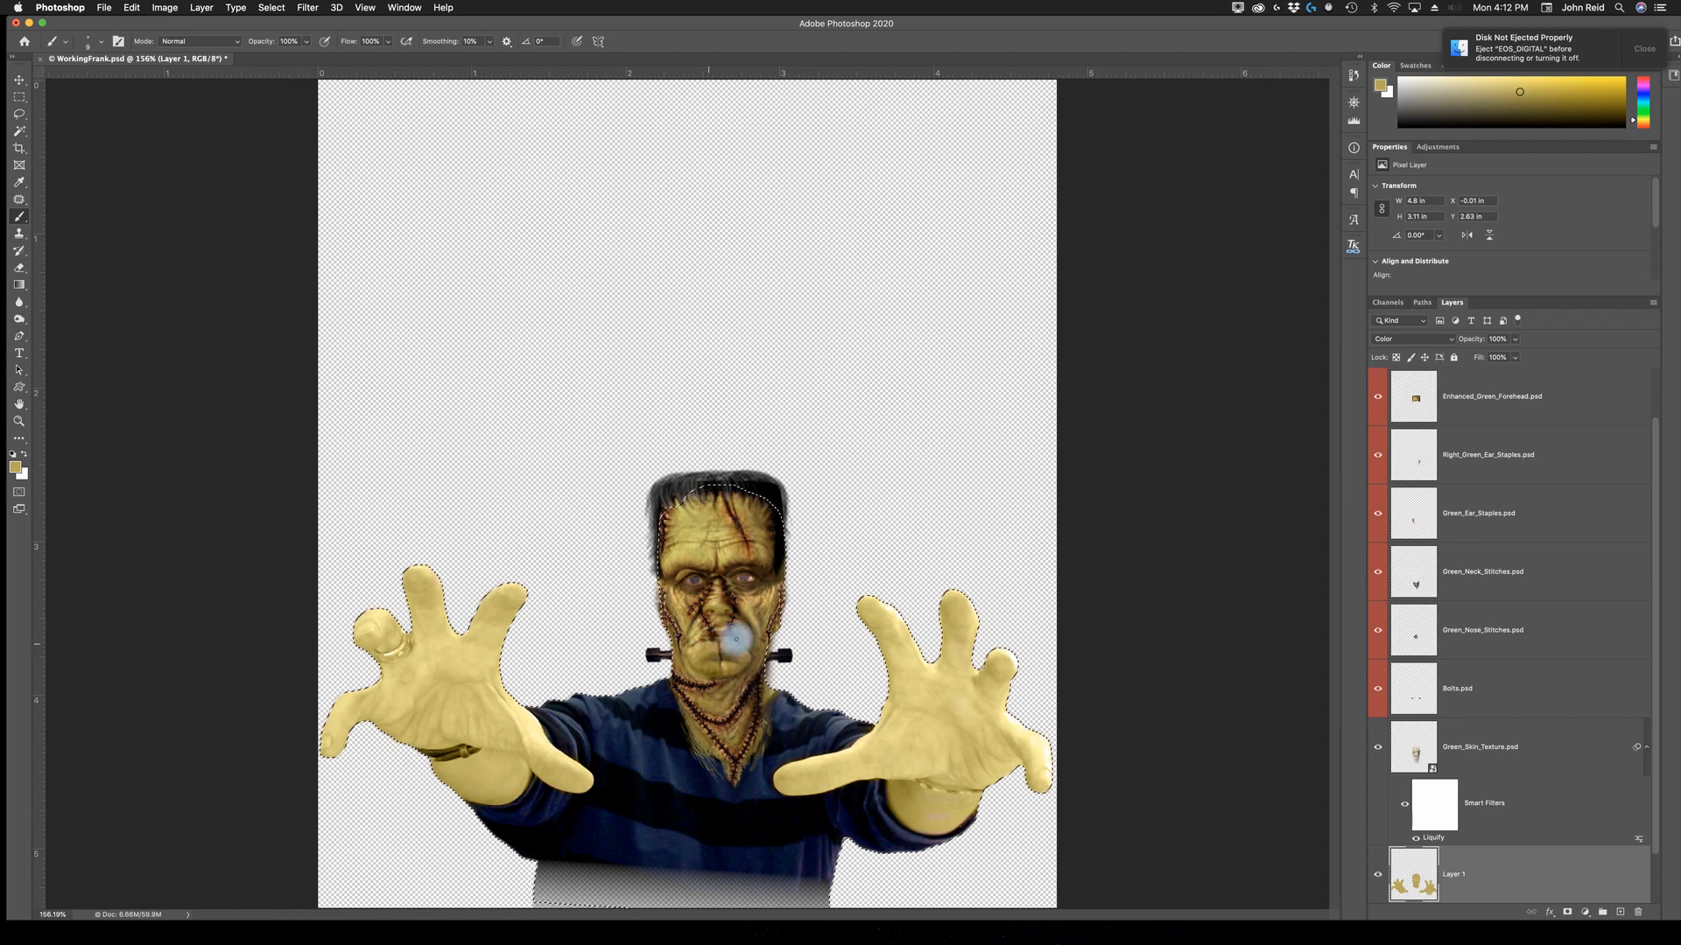
Deselect the active selection and merge all visible layers into a single layer named Monster.
click(271, 9)
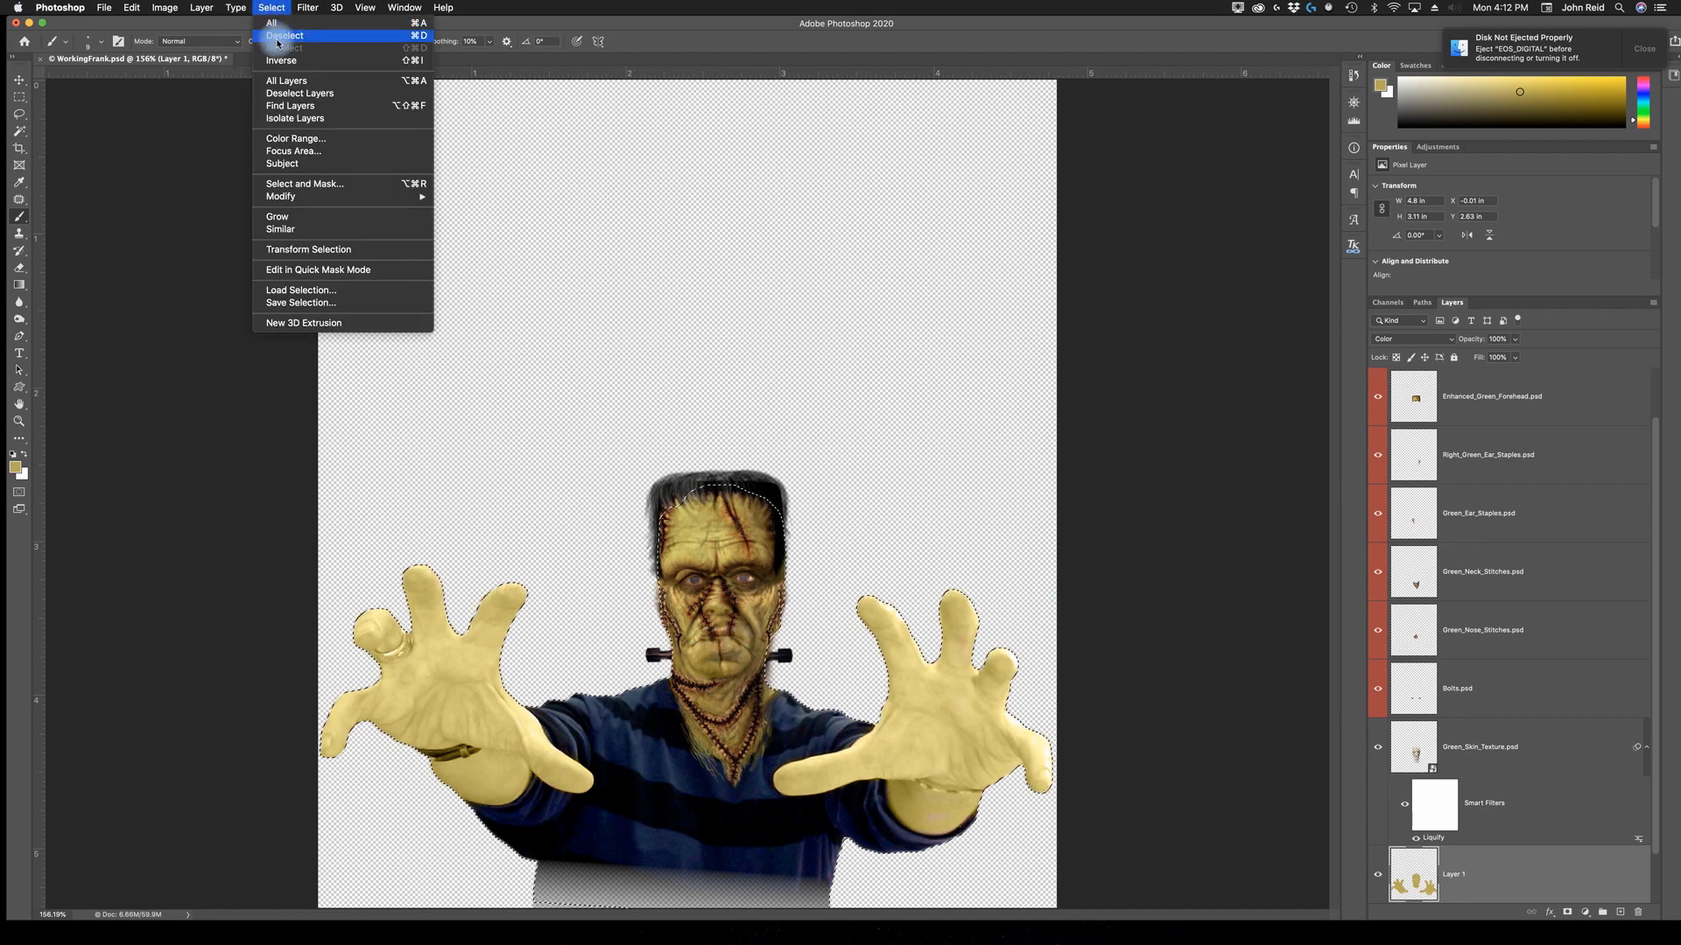
click(278, 37)
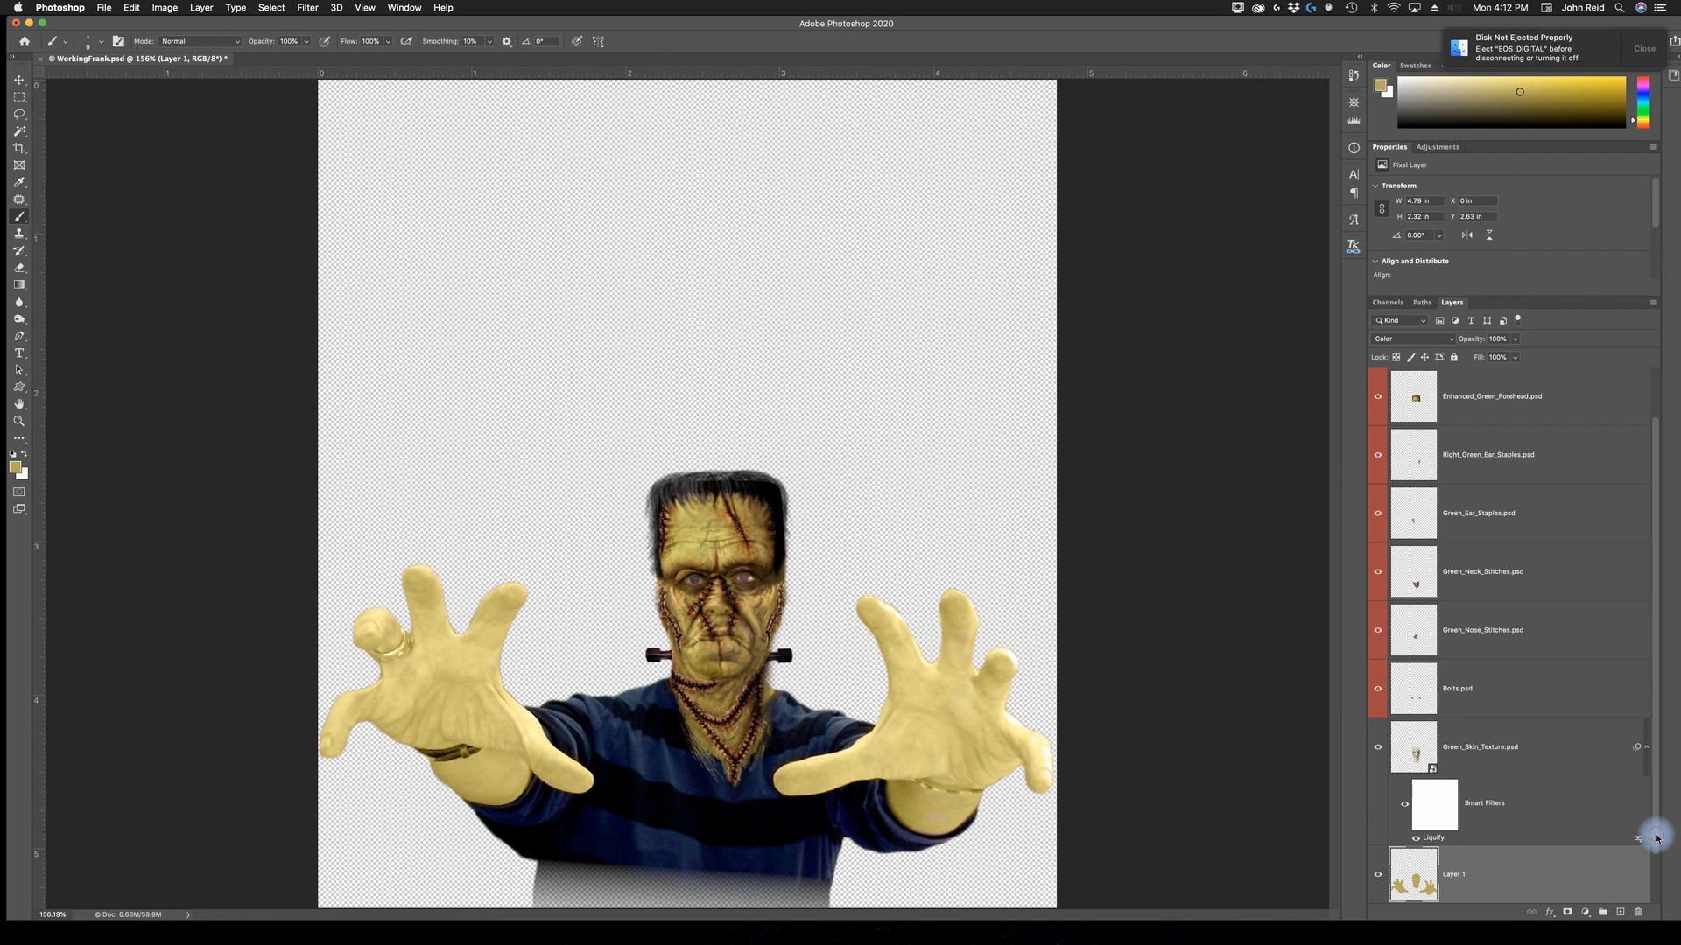
scroll(1657, 837, down, 2)
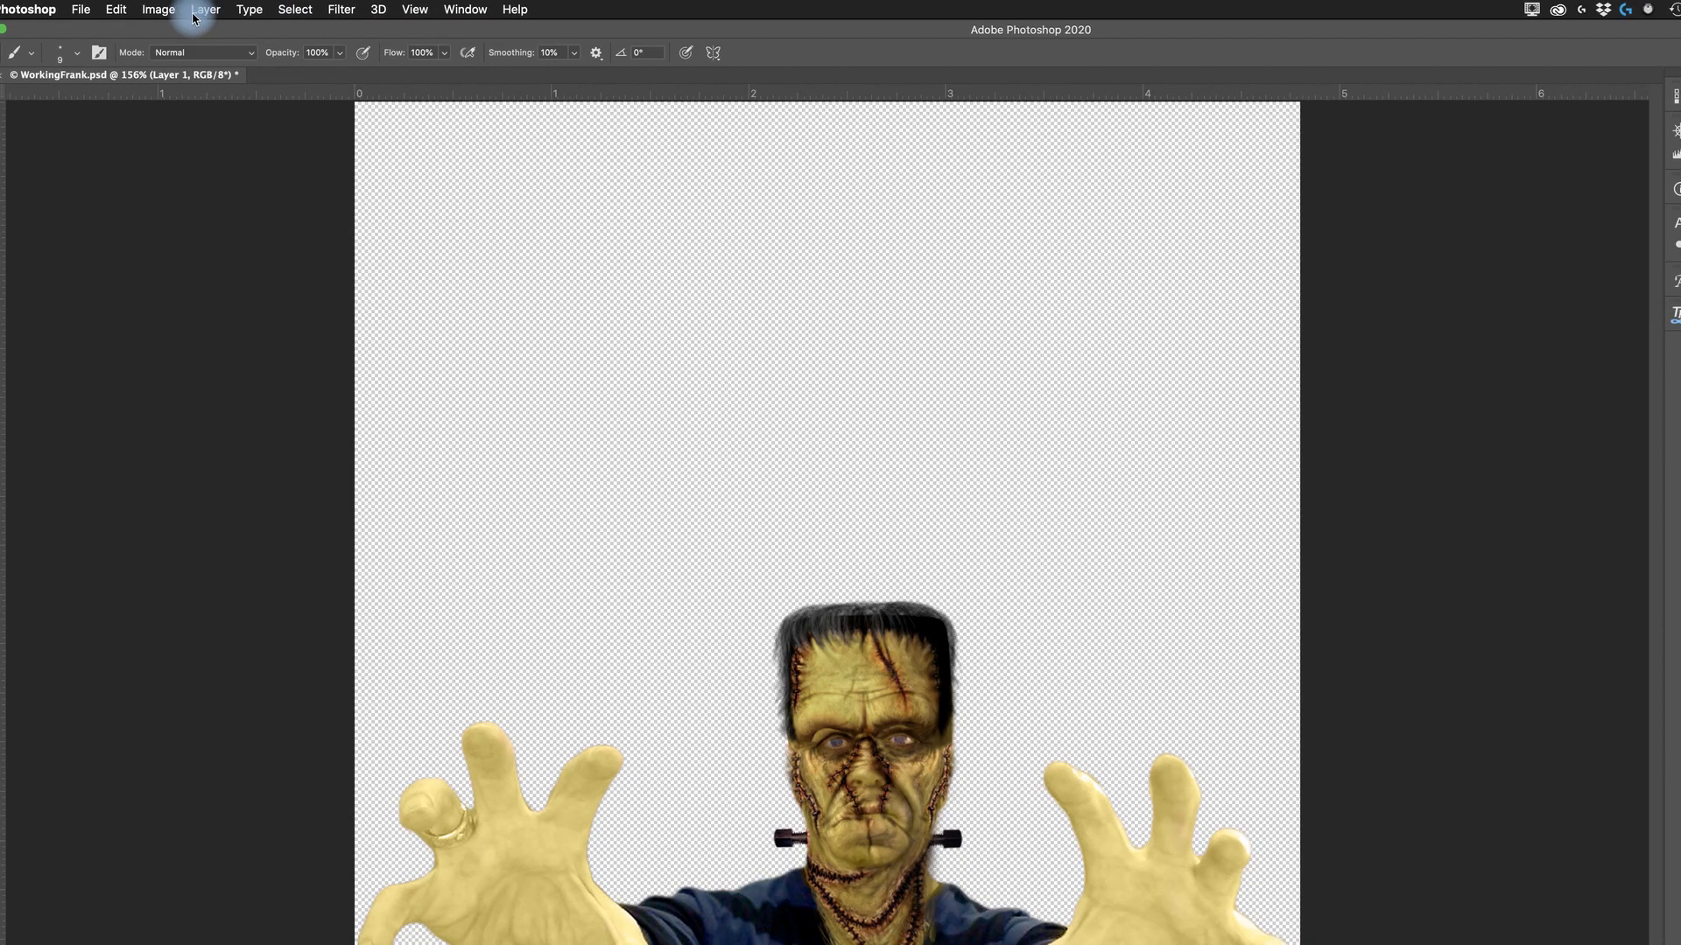
click(205, 9)
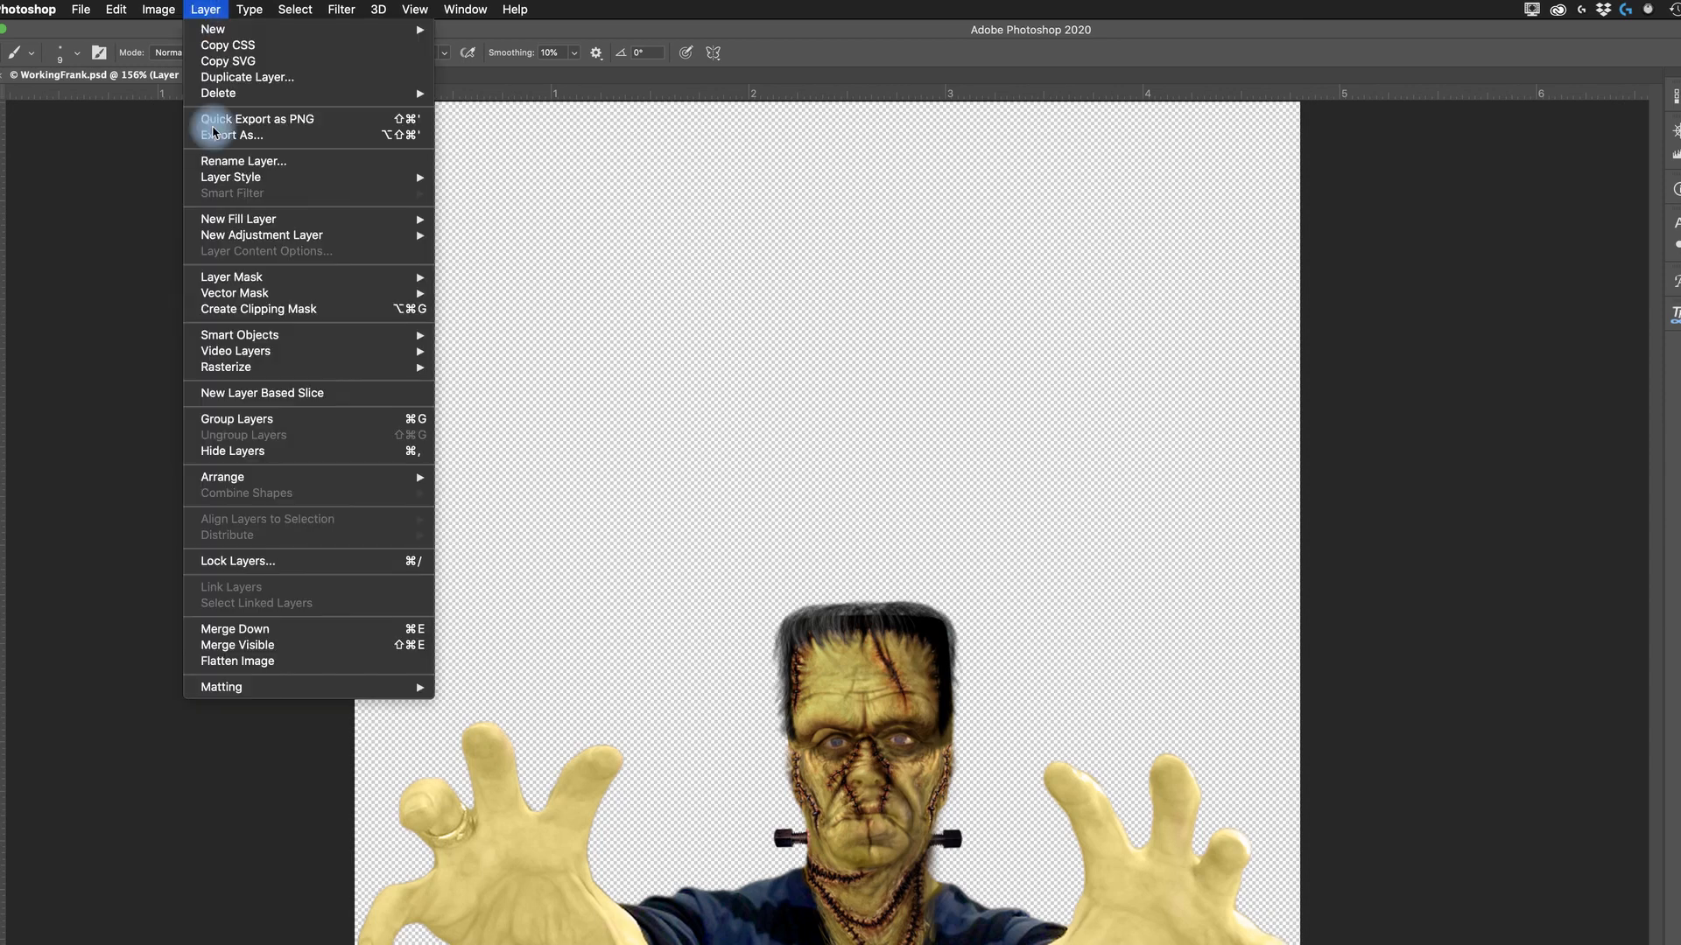
click(250, 651)
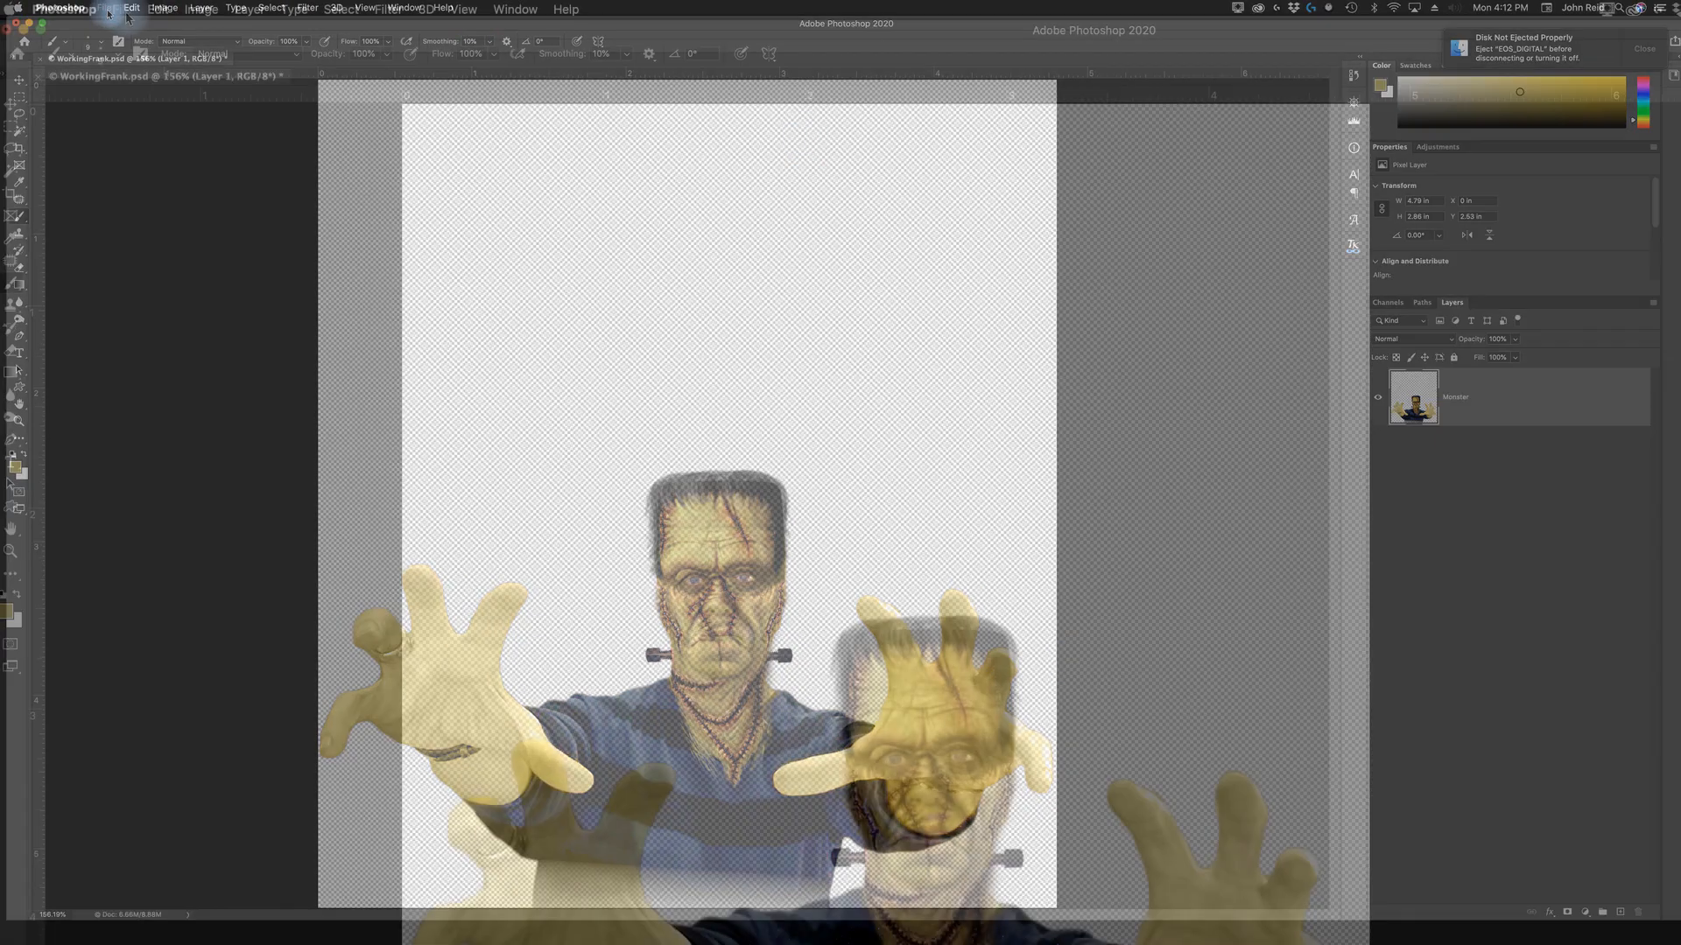
Open Backdrop.psd from the Lesson09 folder.
click(107, 13)
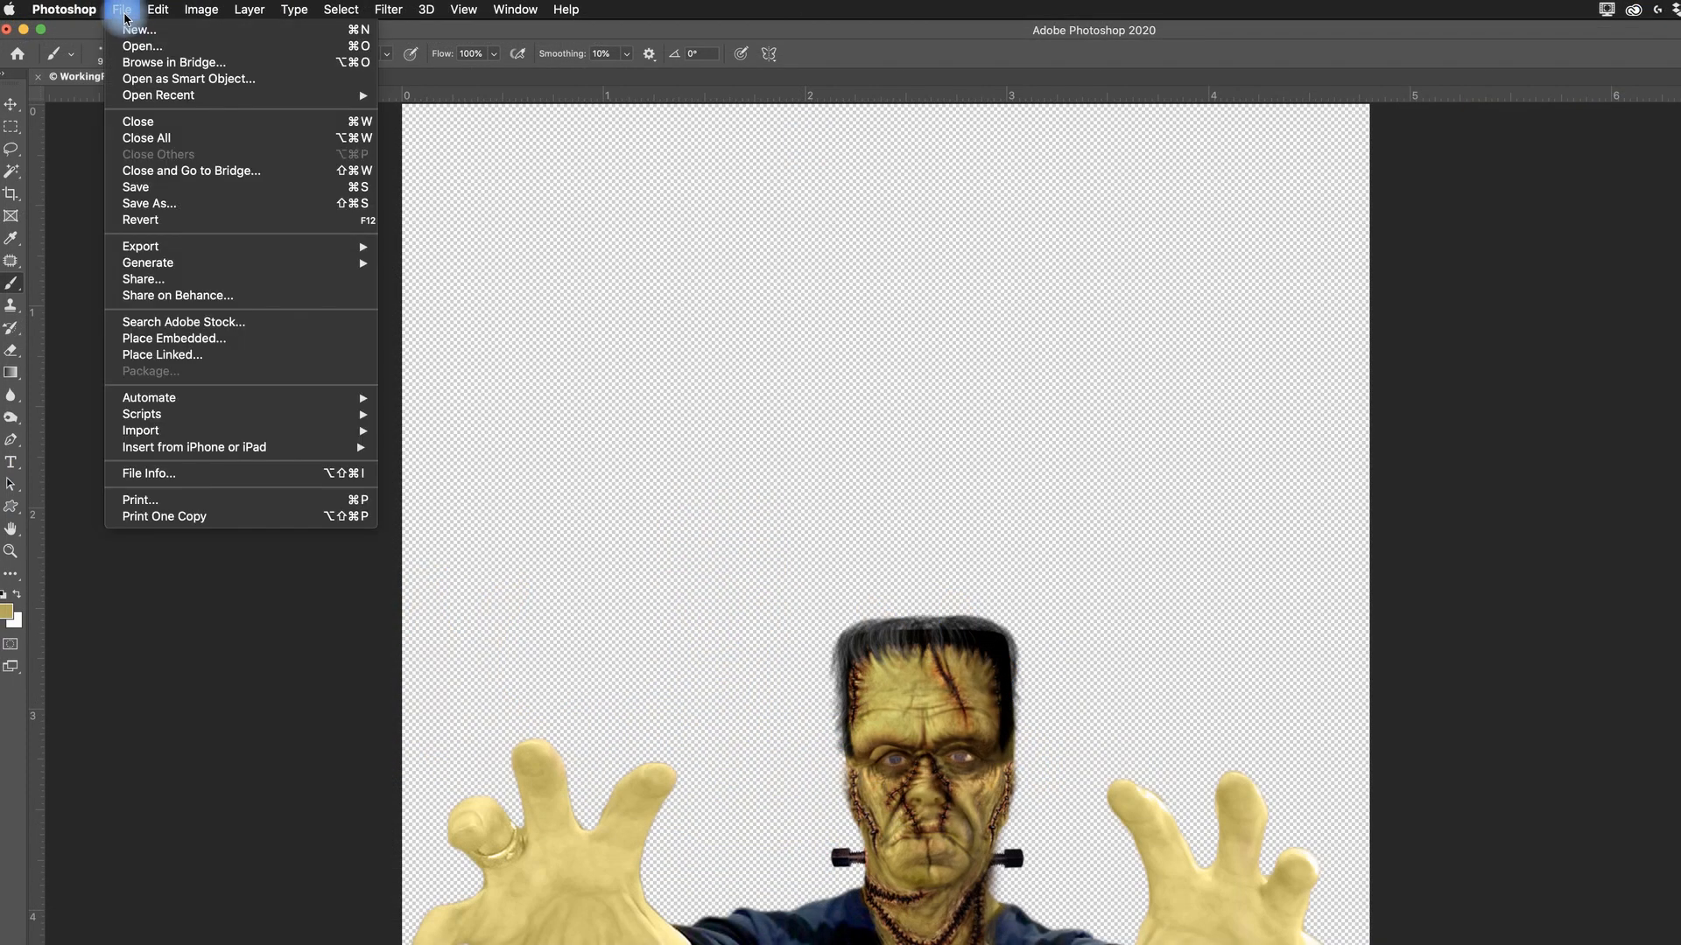
click(149, 51)
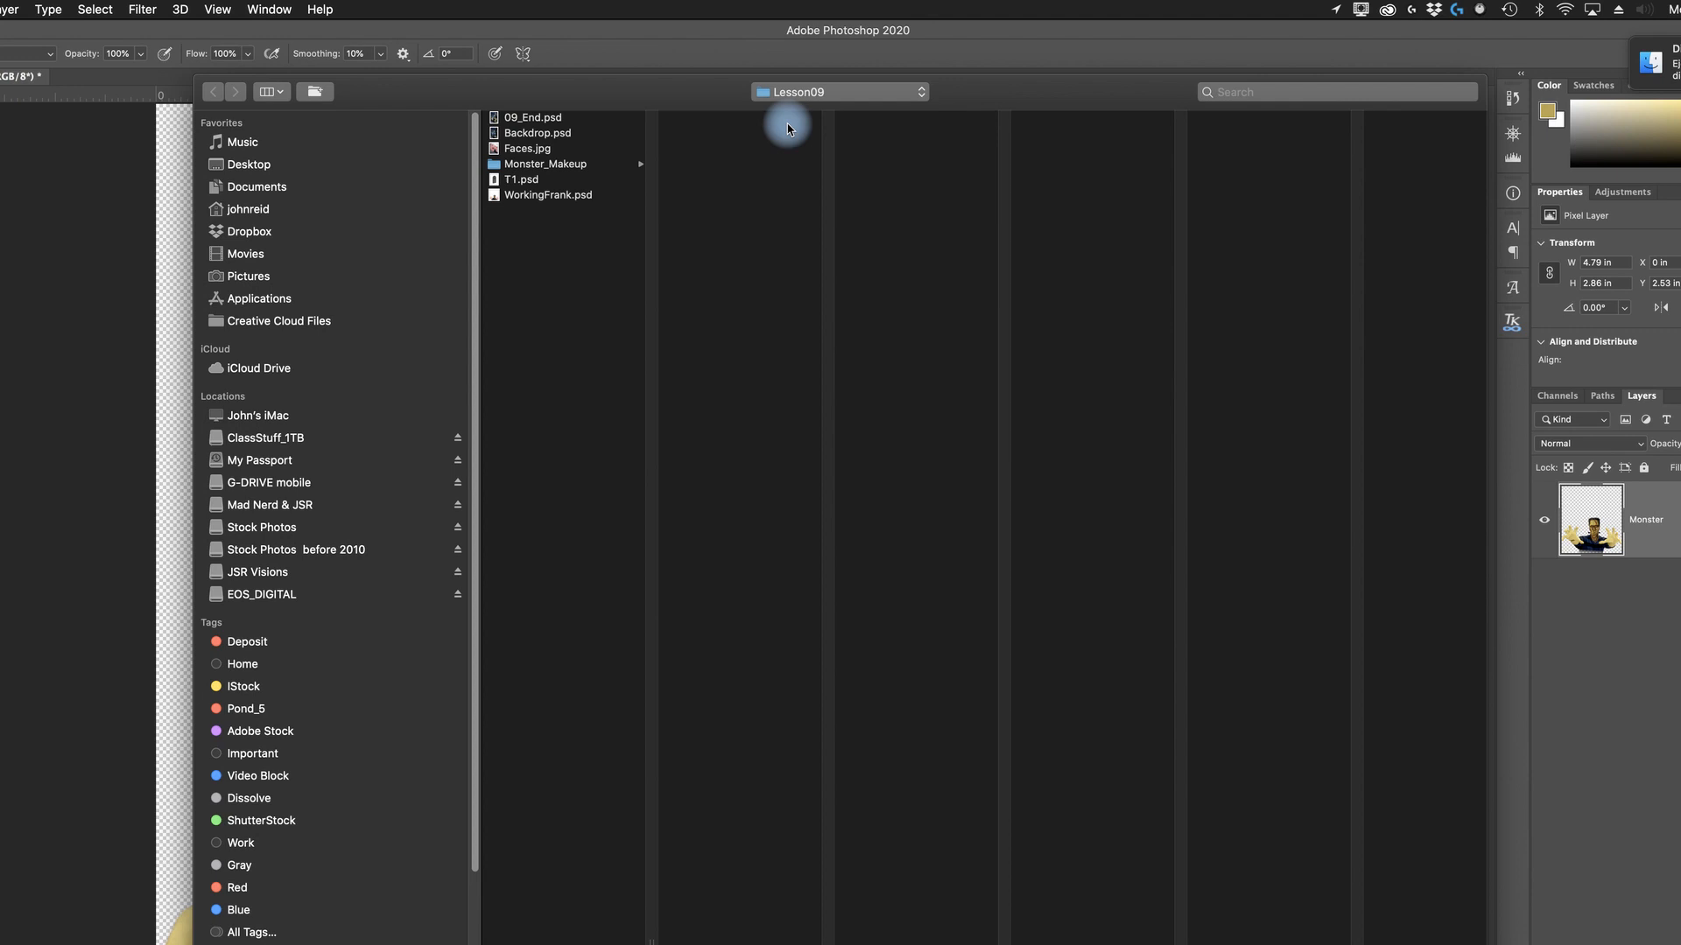
click(534, 134)
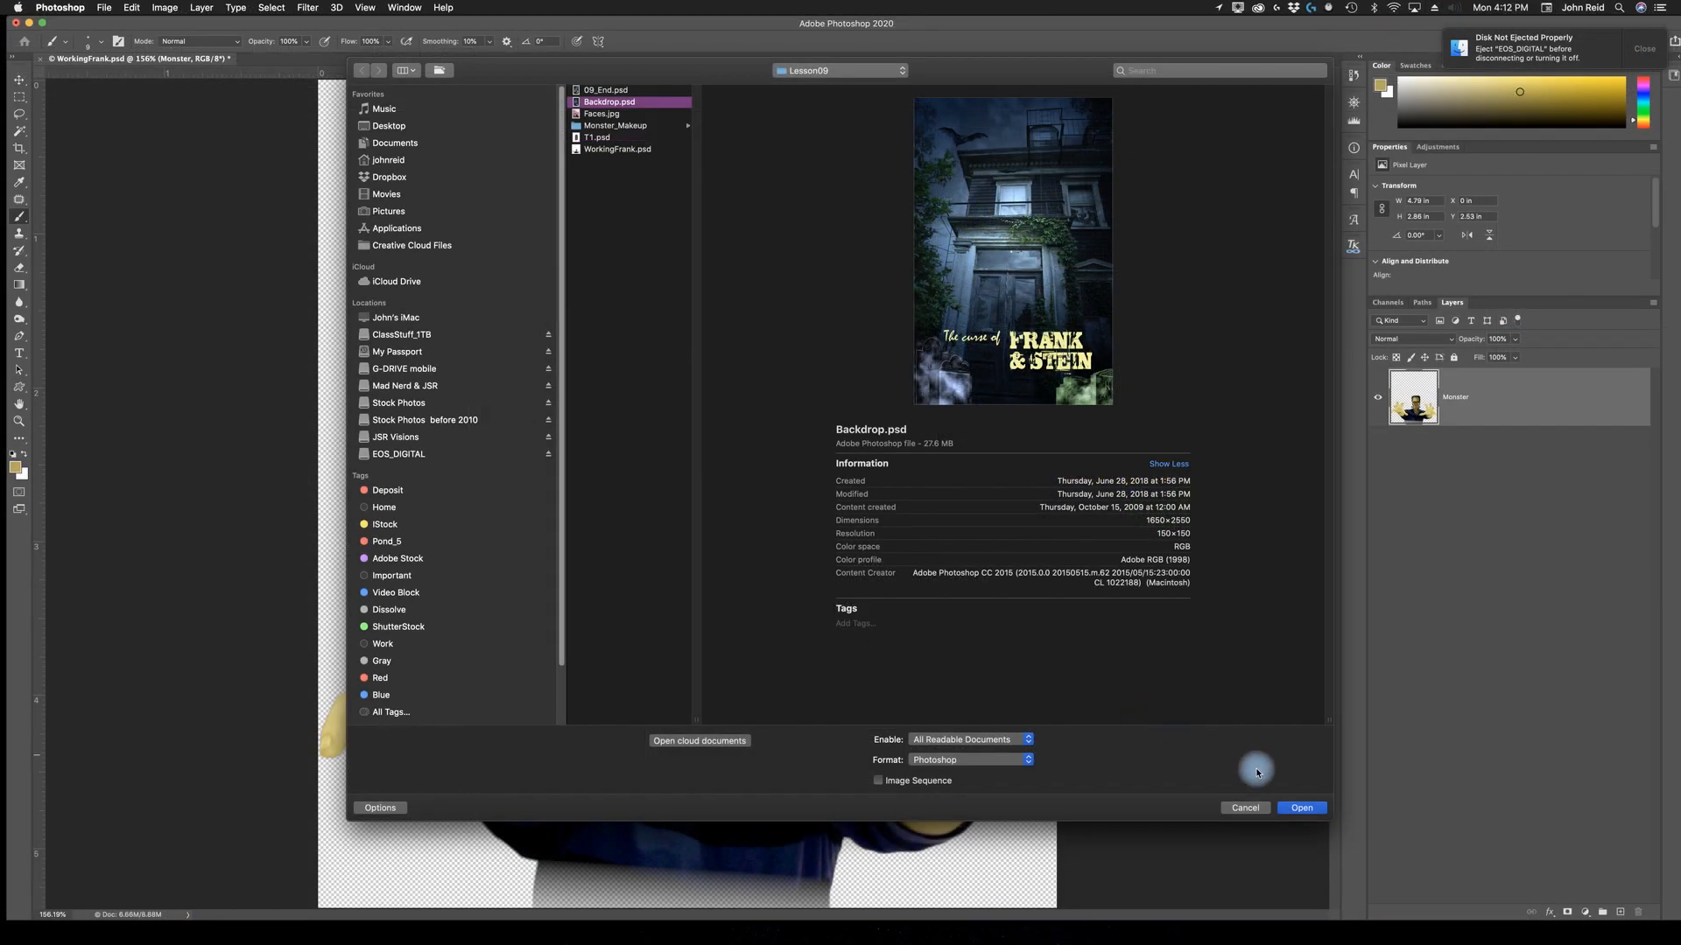
click(1307, 815)
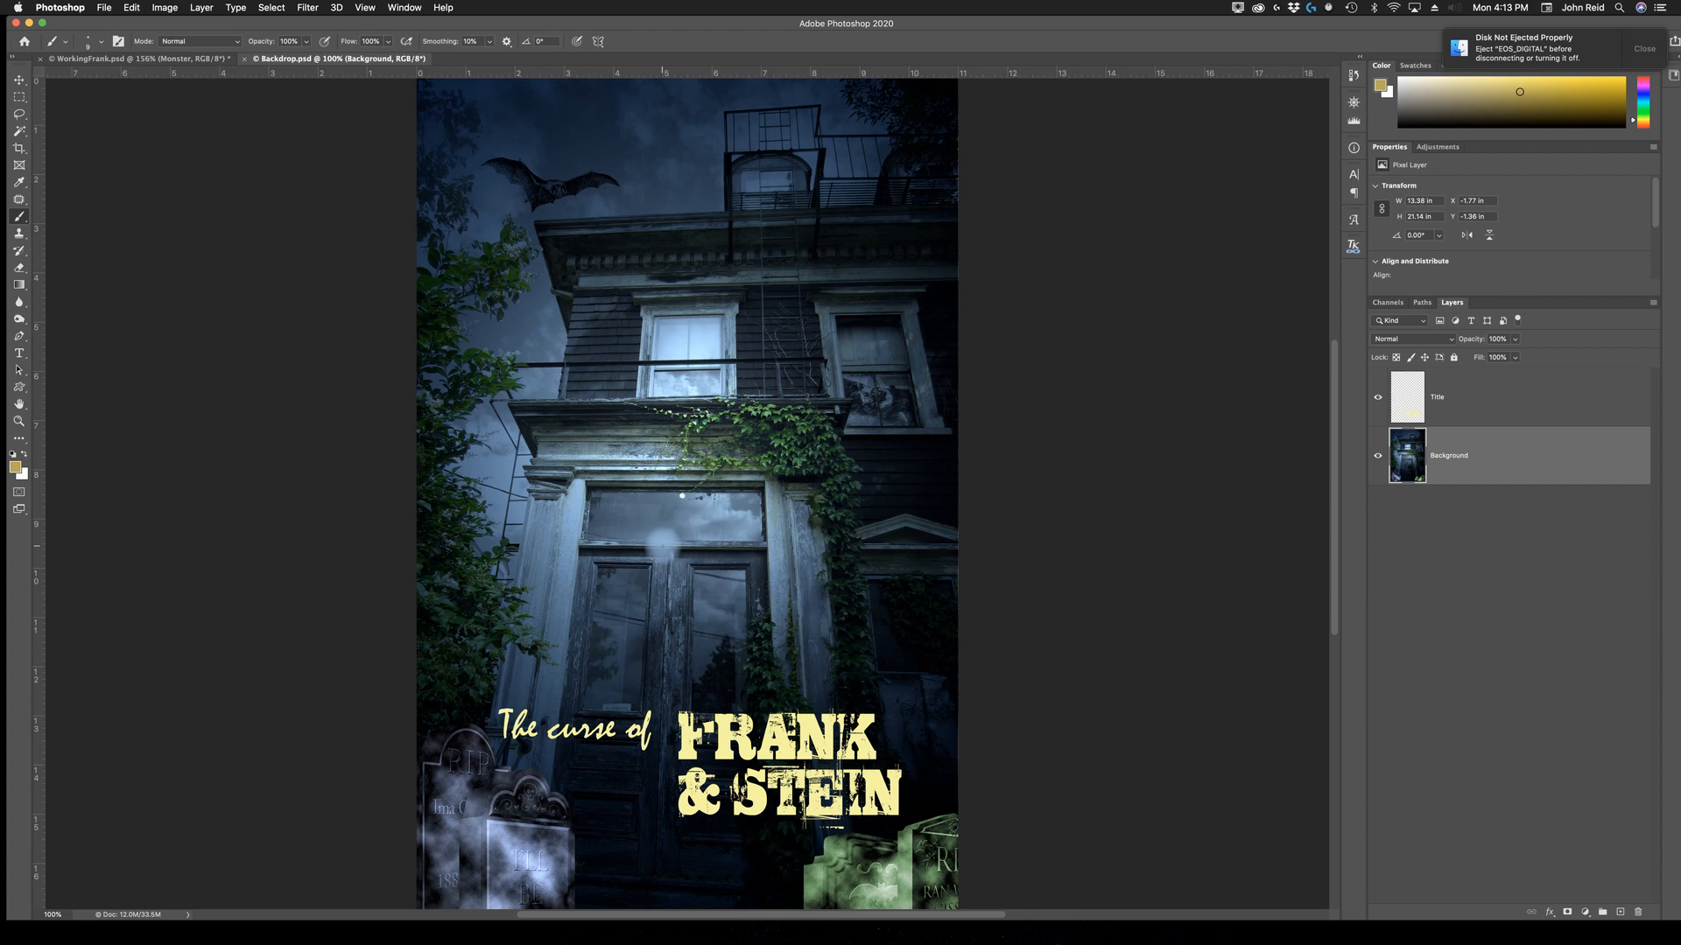
Arrange the two open documents in a 2-up vertical layout, and consolidate them back into tabs.
click(402, 9)
mouse_move(420, 23)
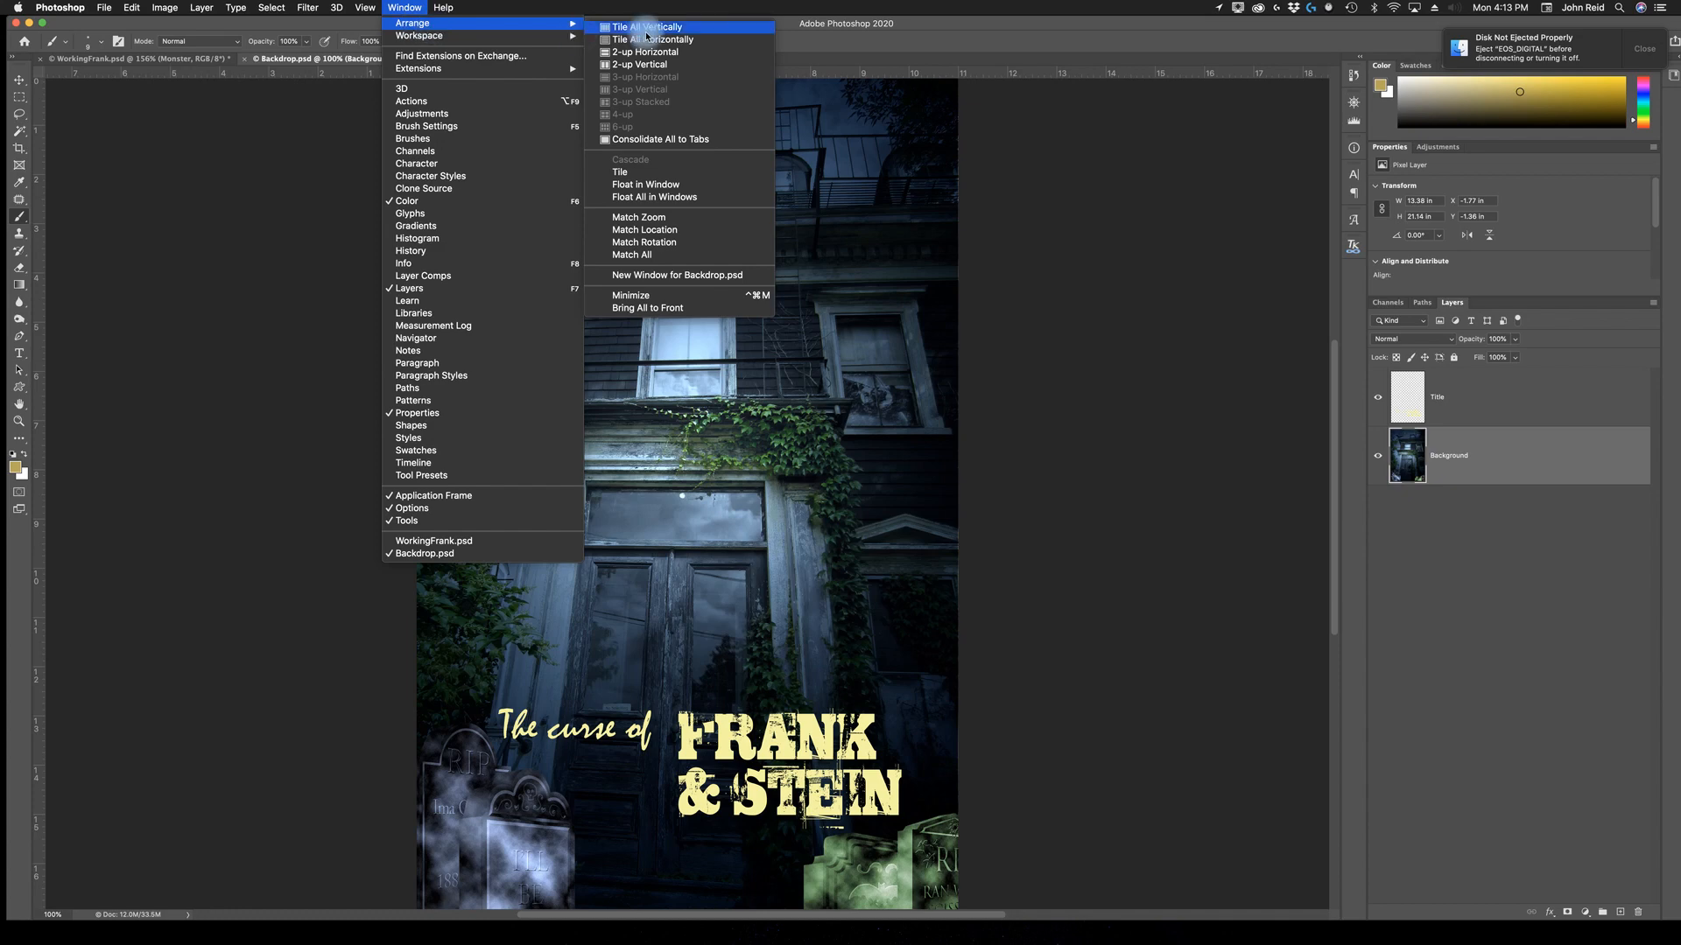
click(648, 64)
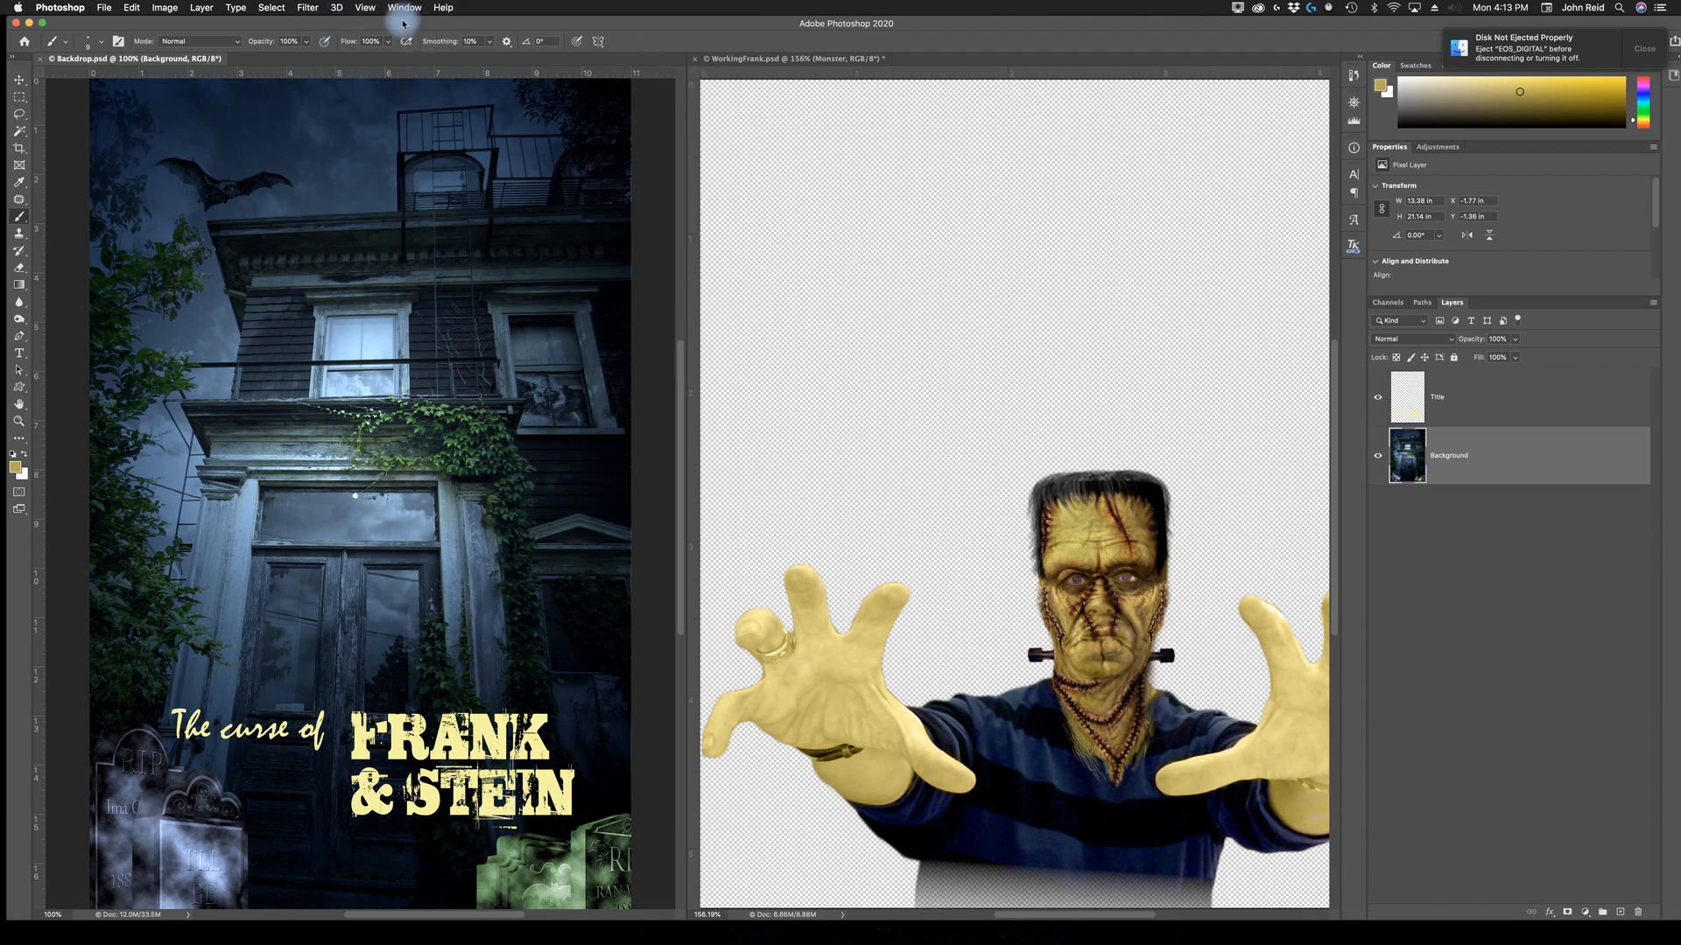
click(406, 8)
mouse_move(420, 23)
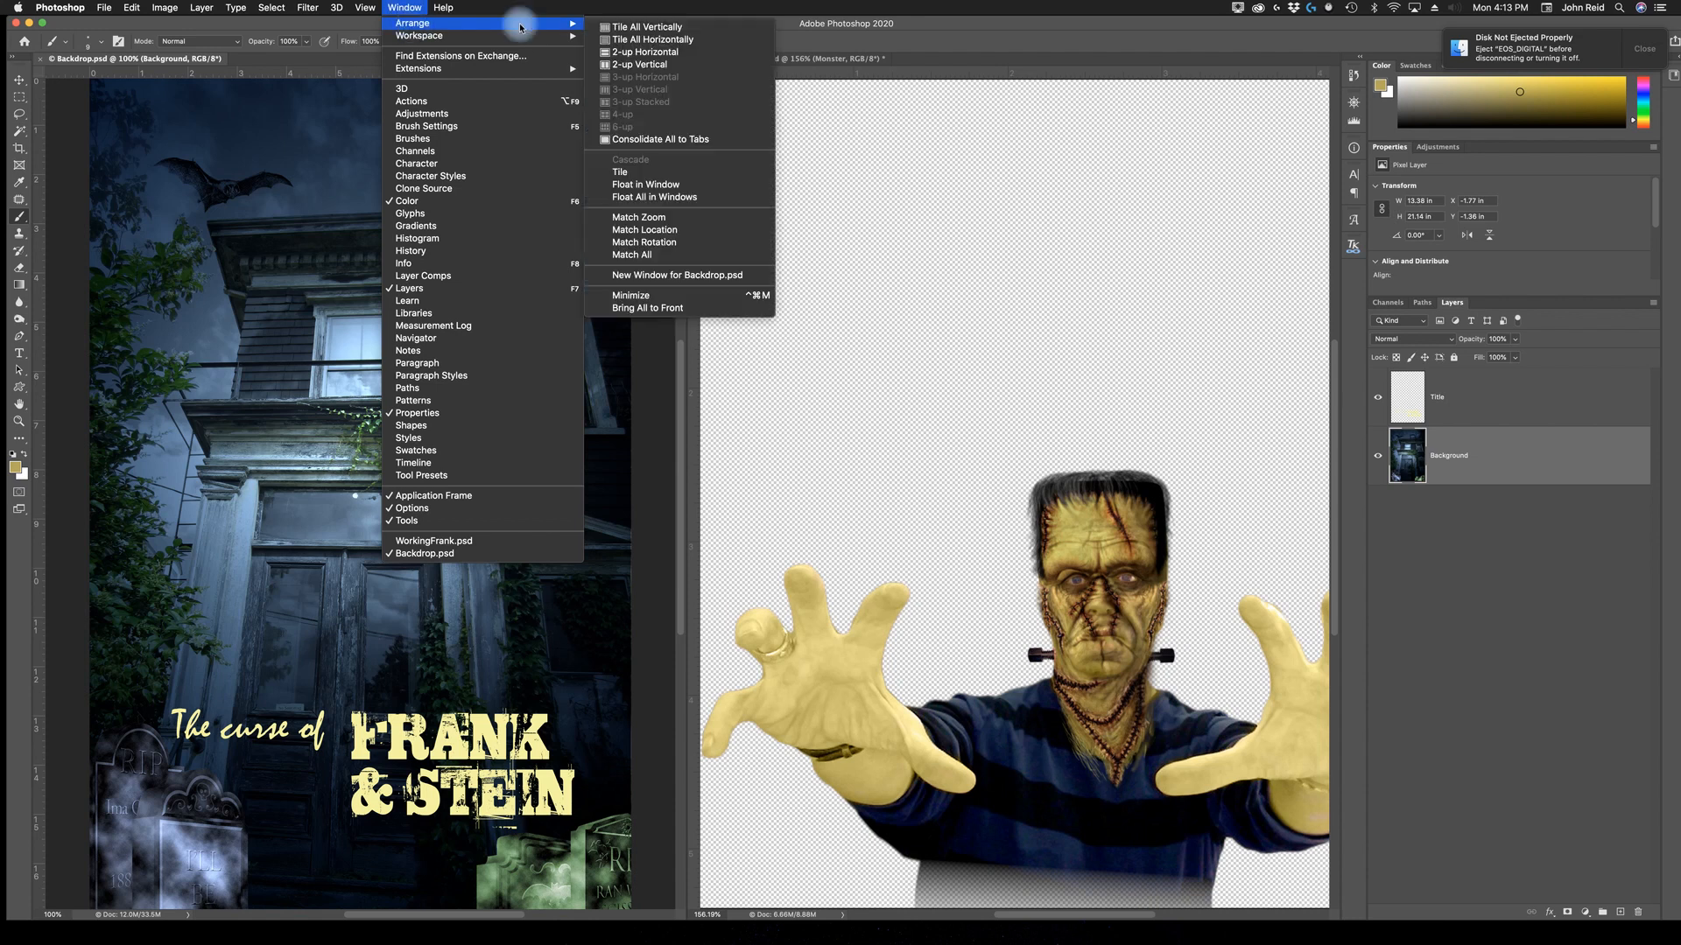
click(629, 140)
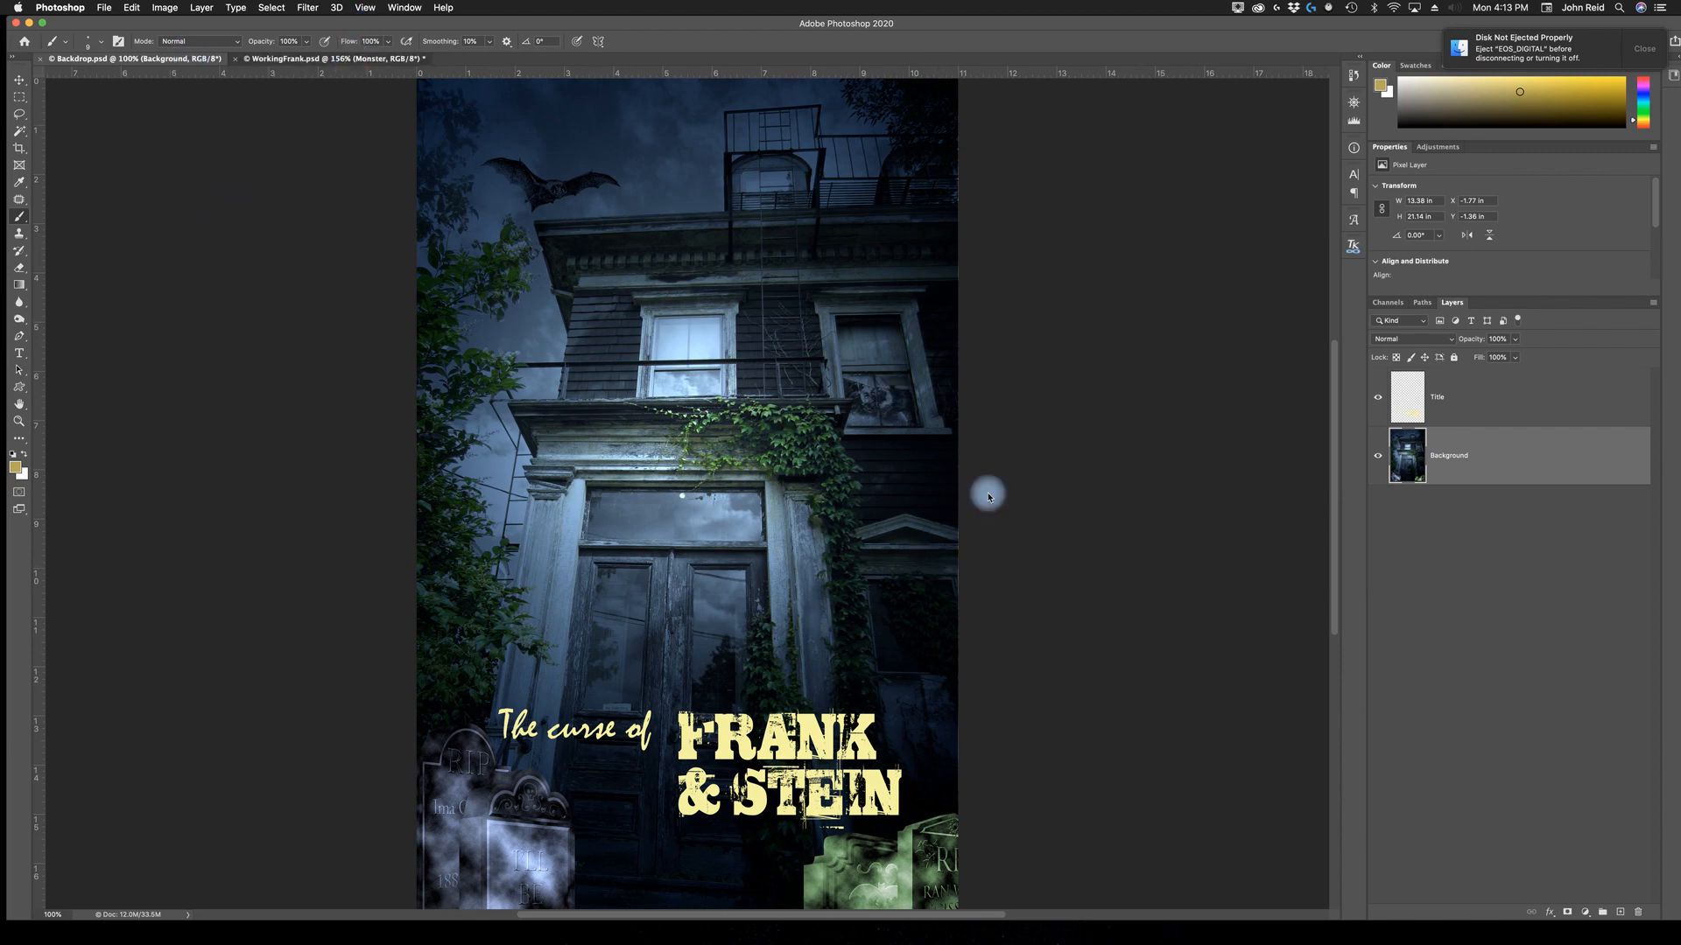
With WorkingFrank.psd active, arrange both documents 2-up vertical and copy the Monster layer into Backdrop.psd with the Move tool.
click(250, 60)
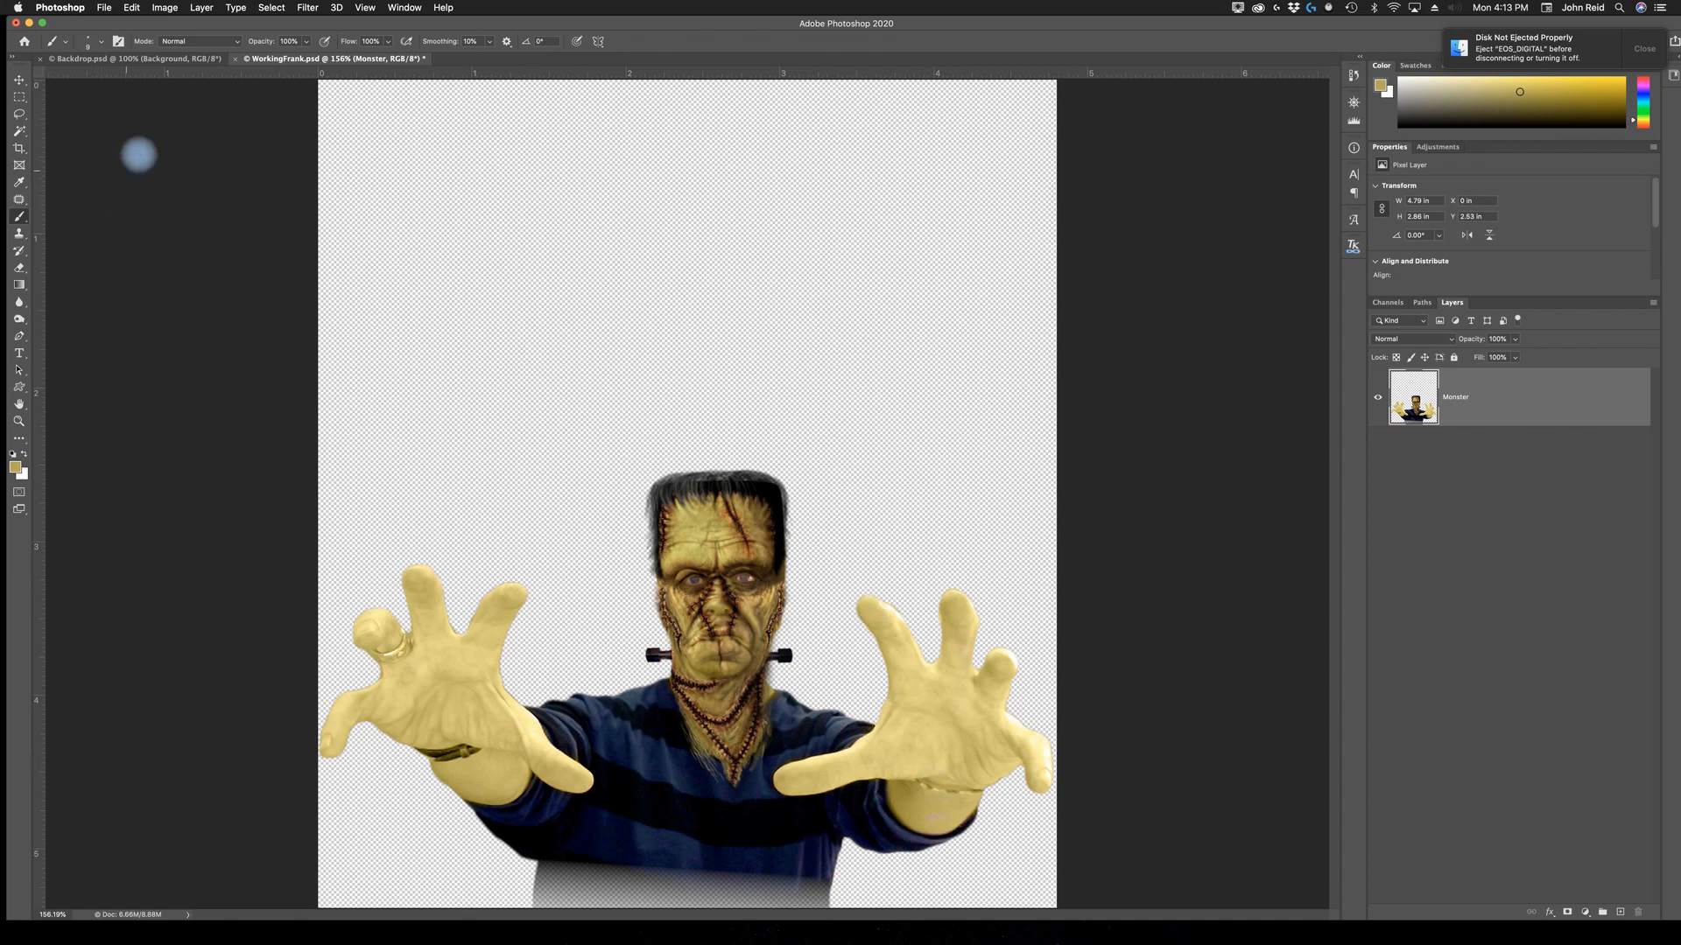
click(408, 10)
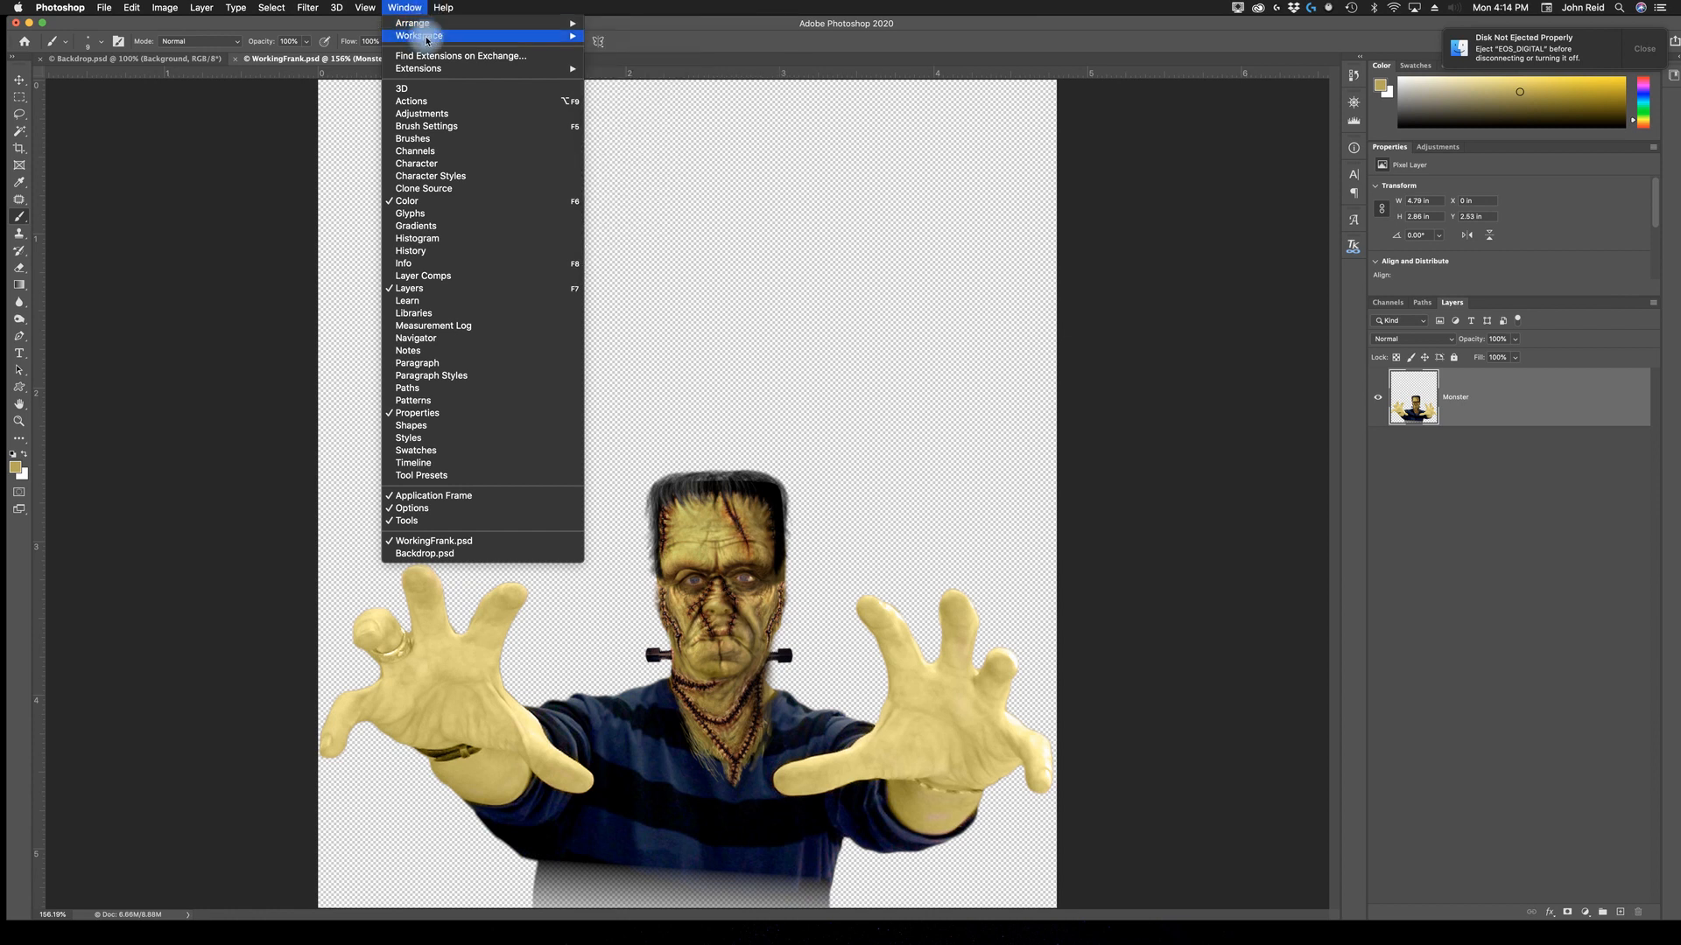
mouse_move(423, 22)
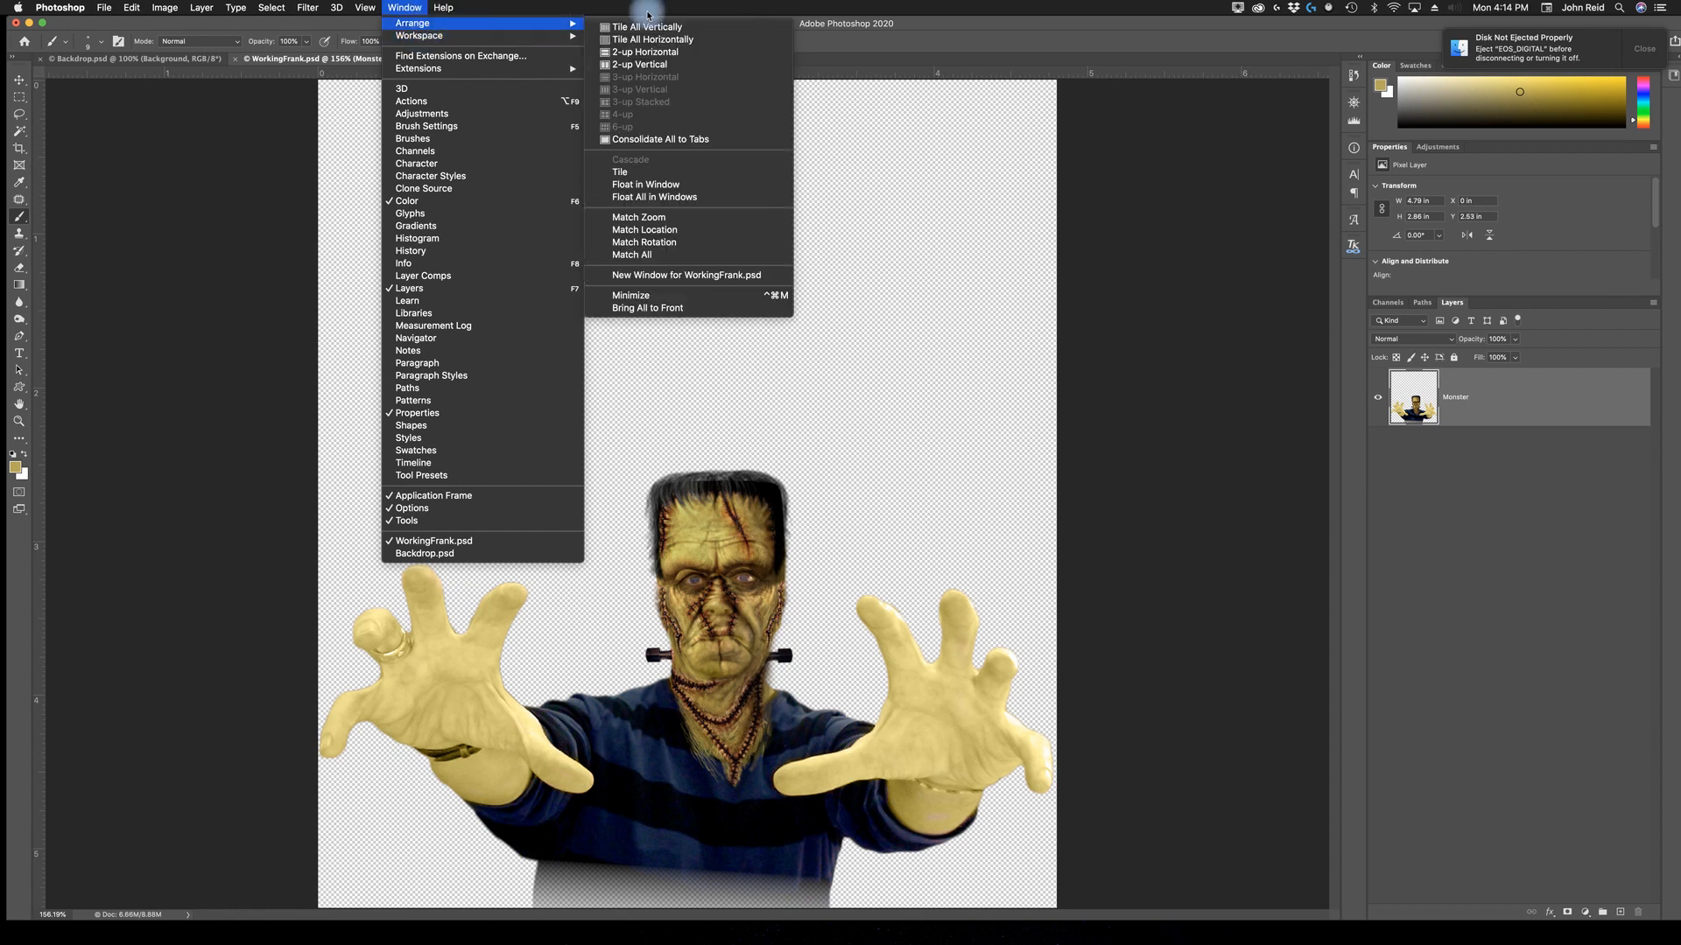
click(651, 66)
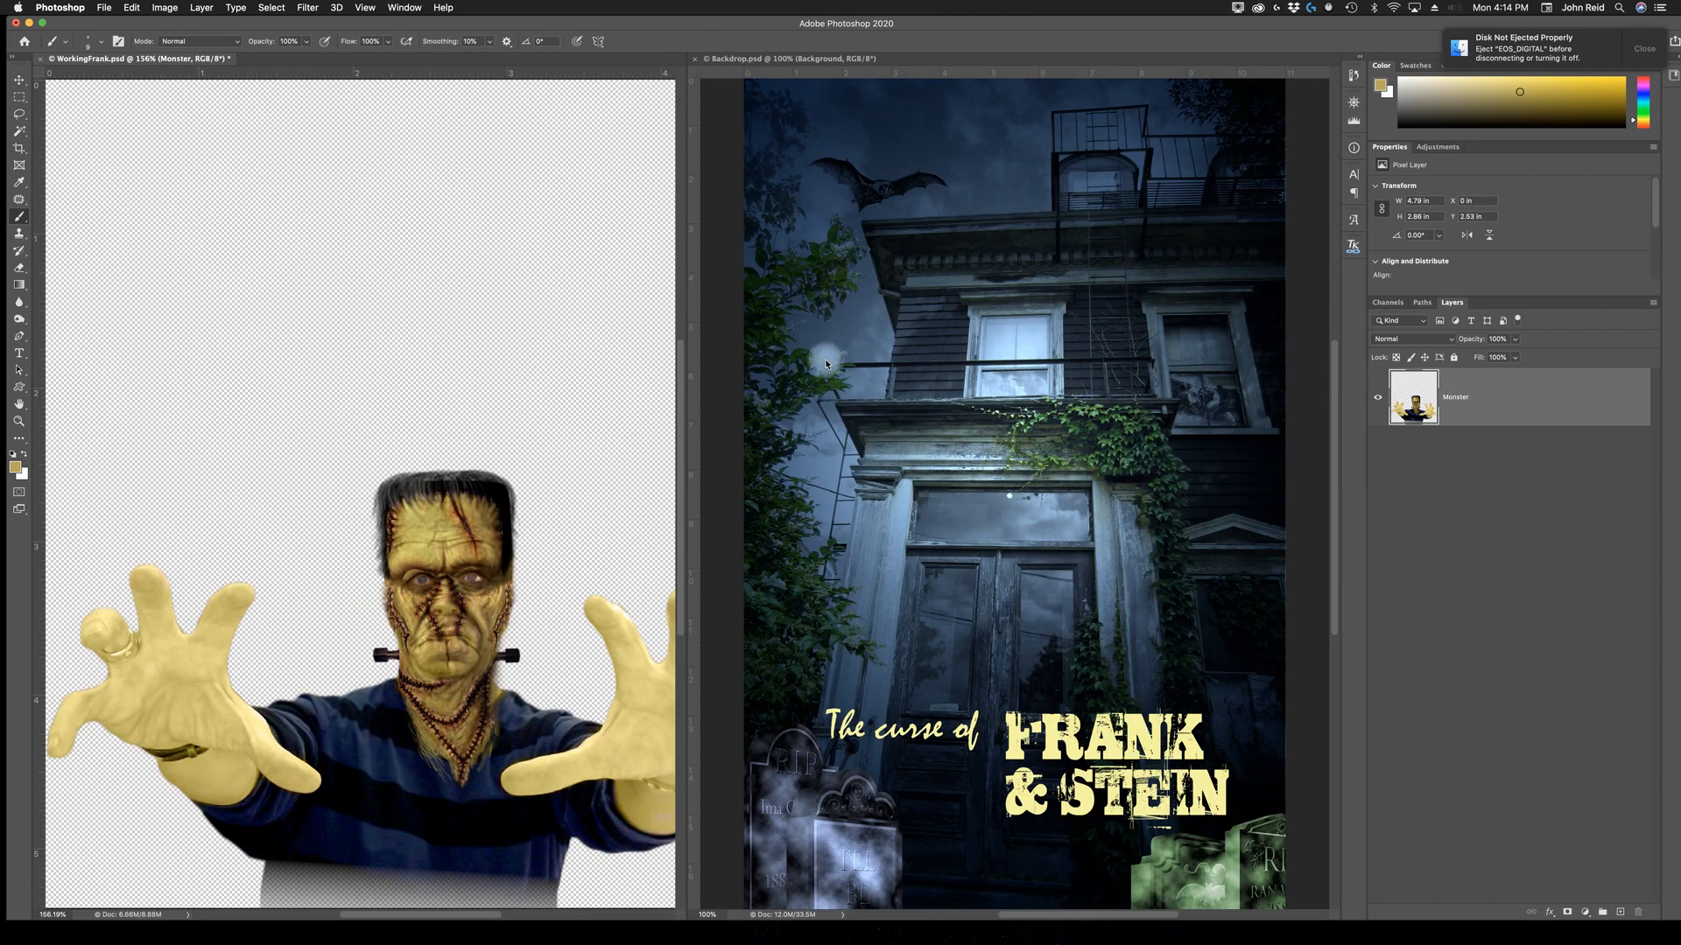
click(15, 80)
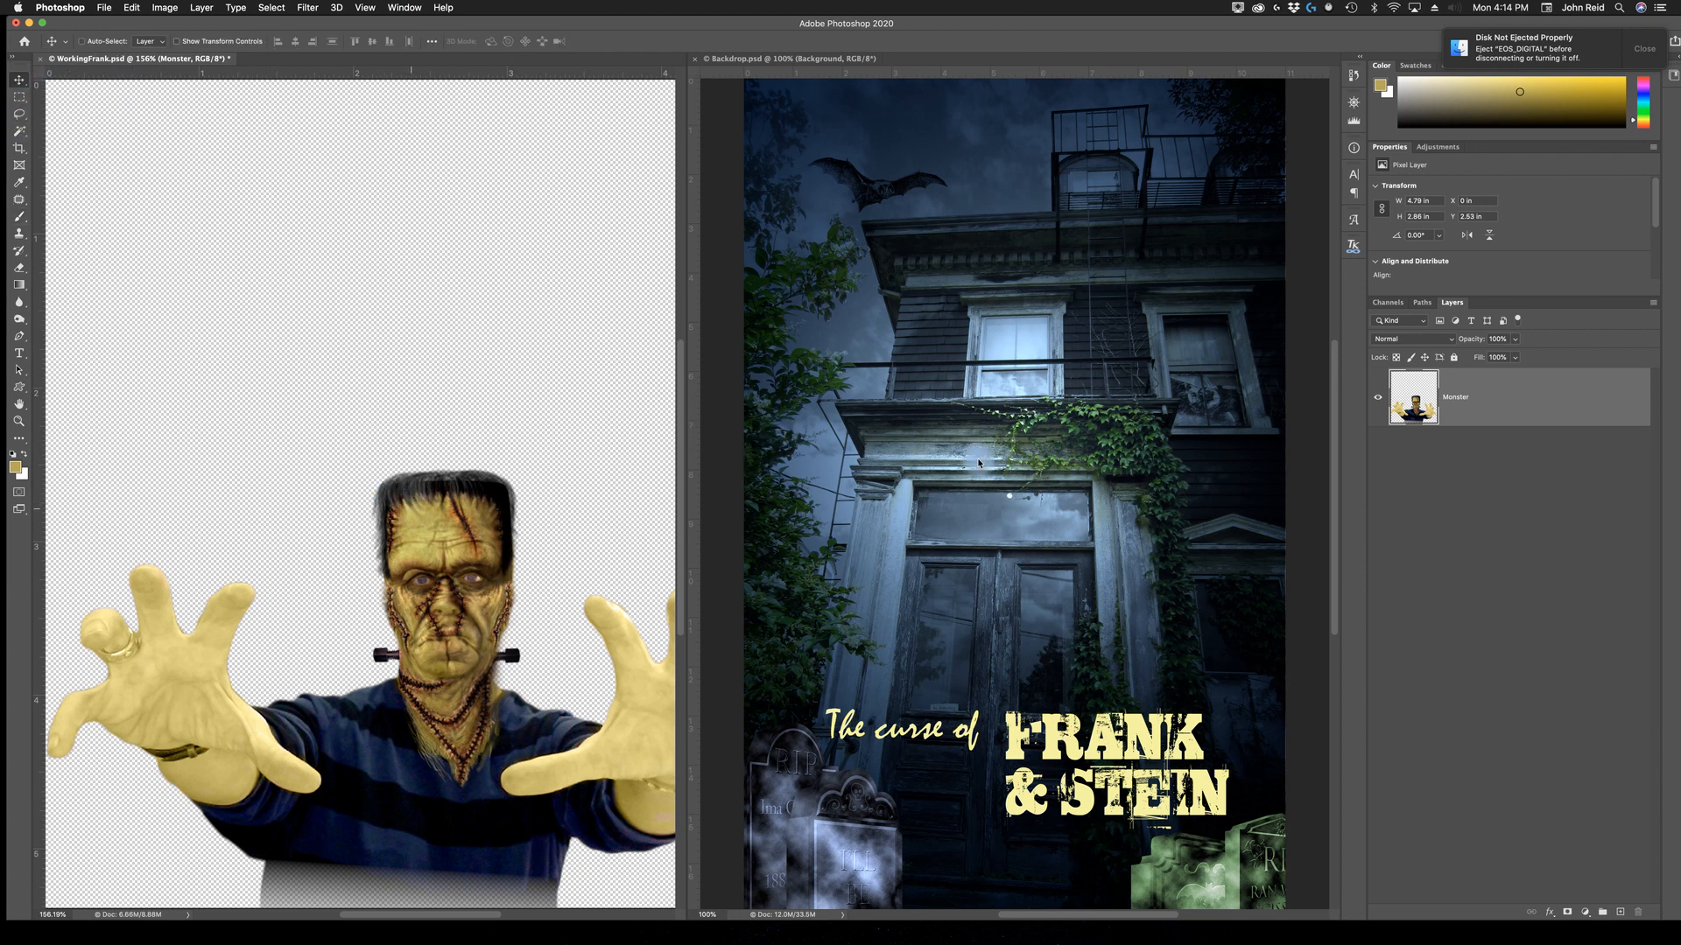
drag(1413, 413, 1043, 583)
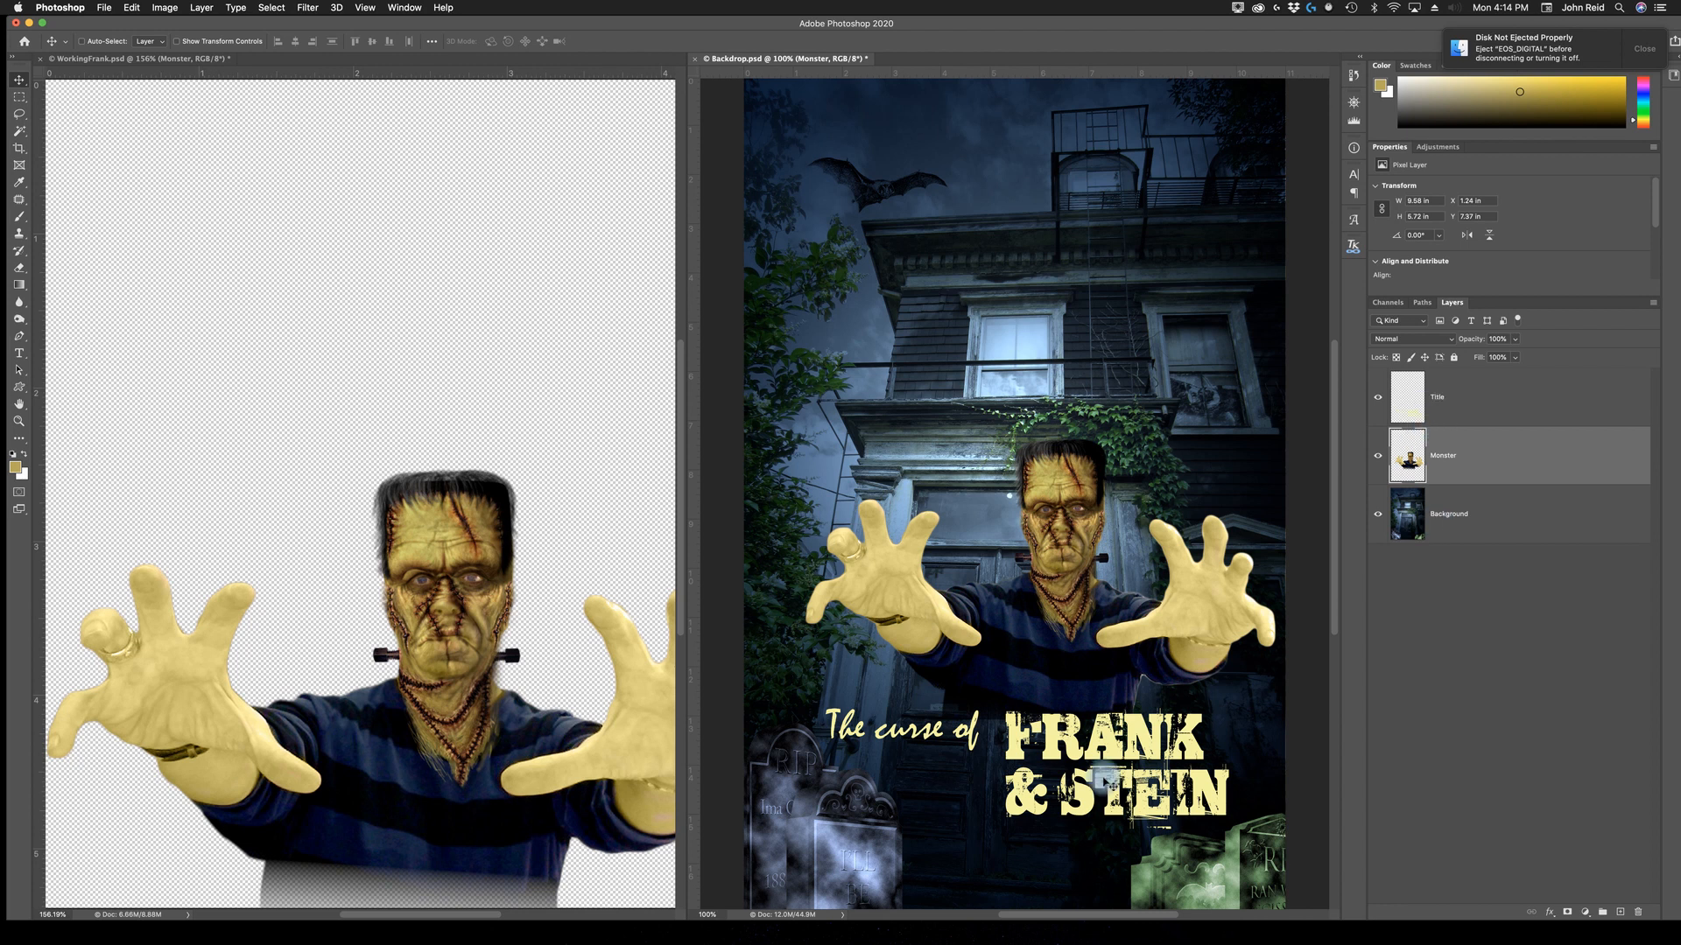
Close WorkingFrank.psd without saving its changes.
click(397, 217)
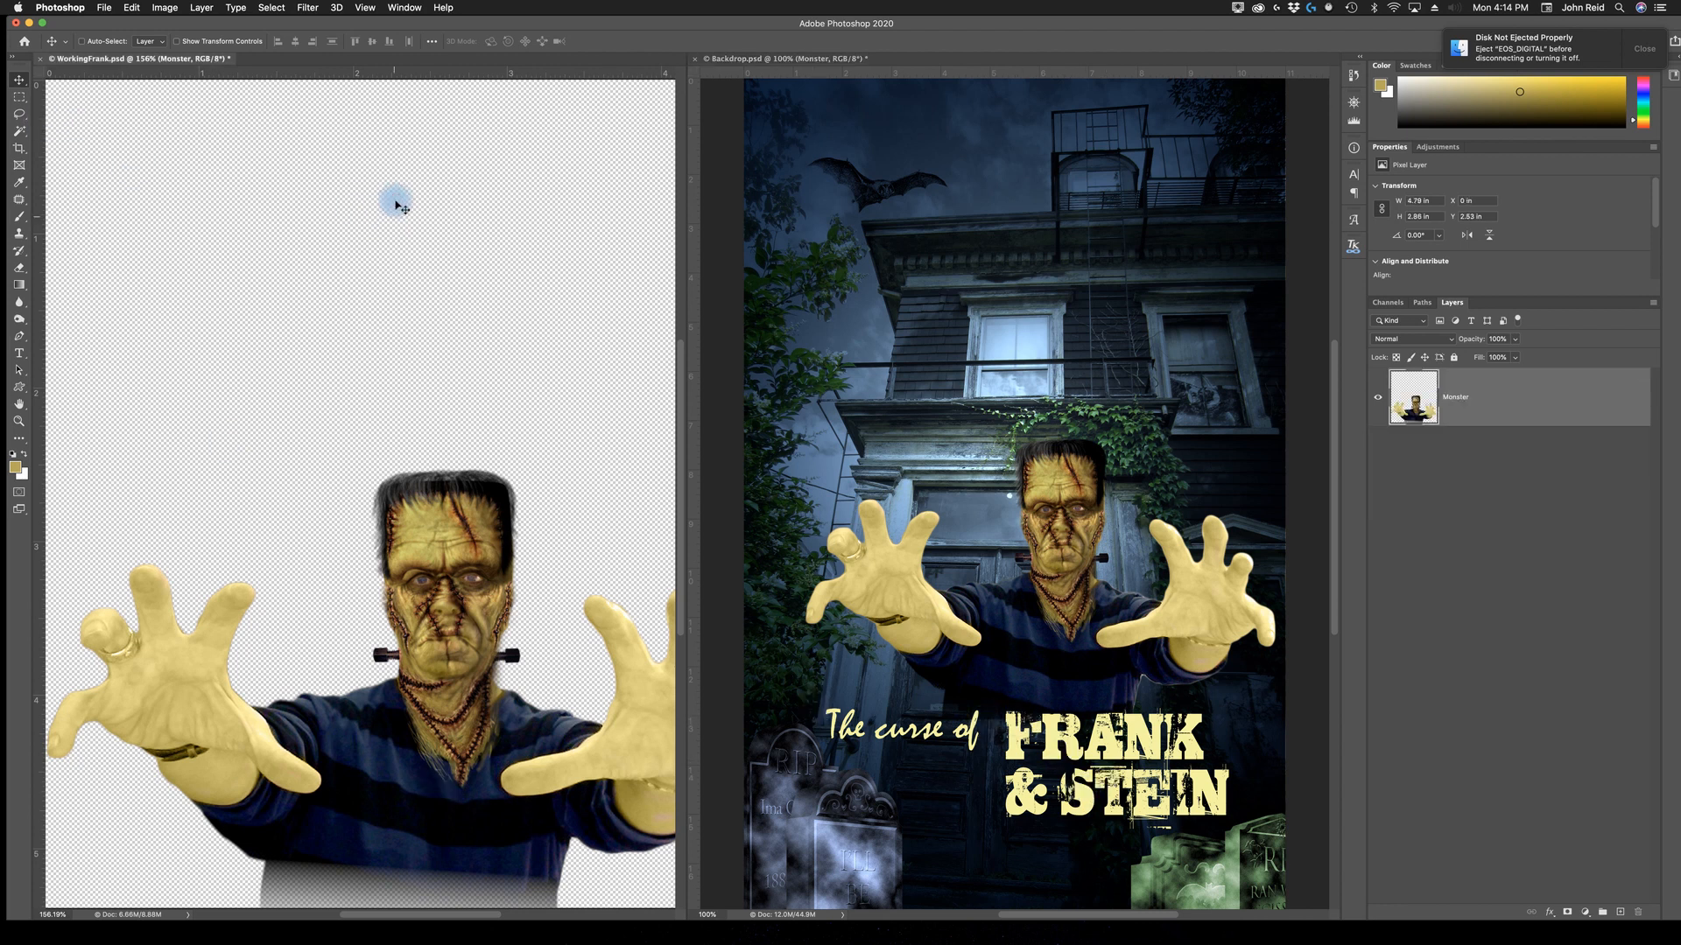
click(42, 63)
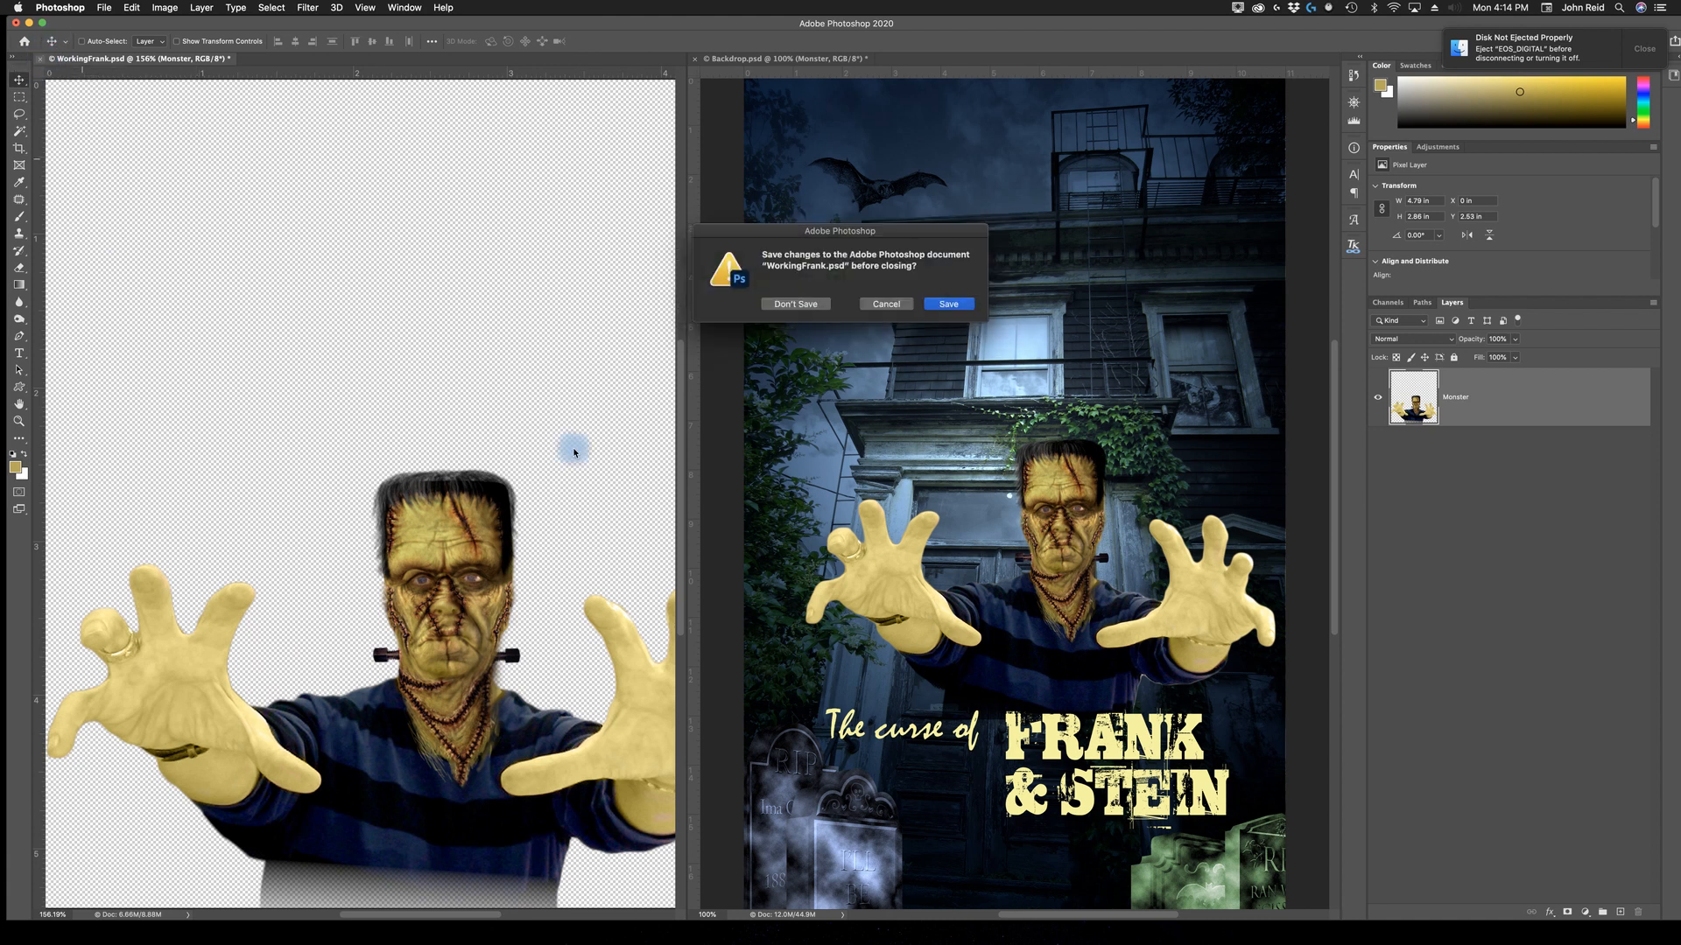
click(806, 307)
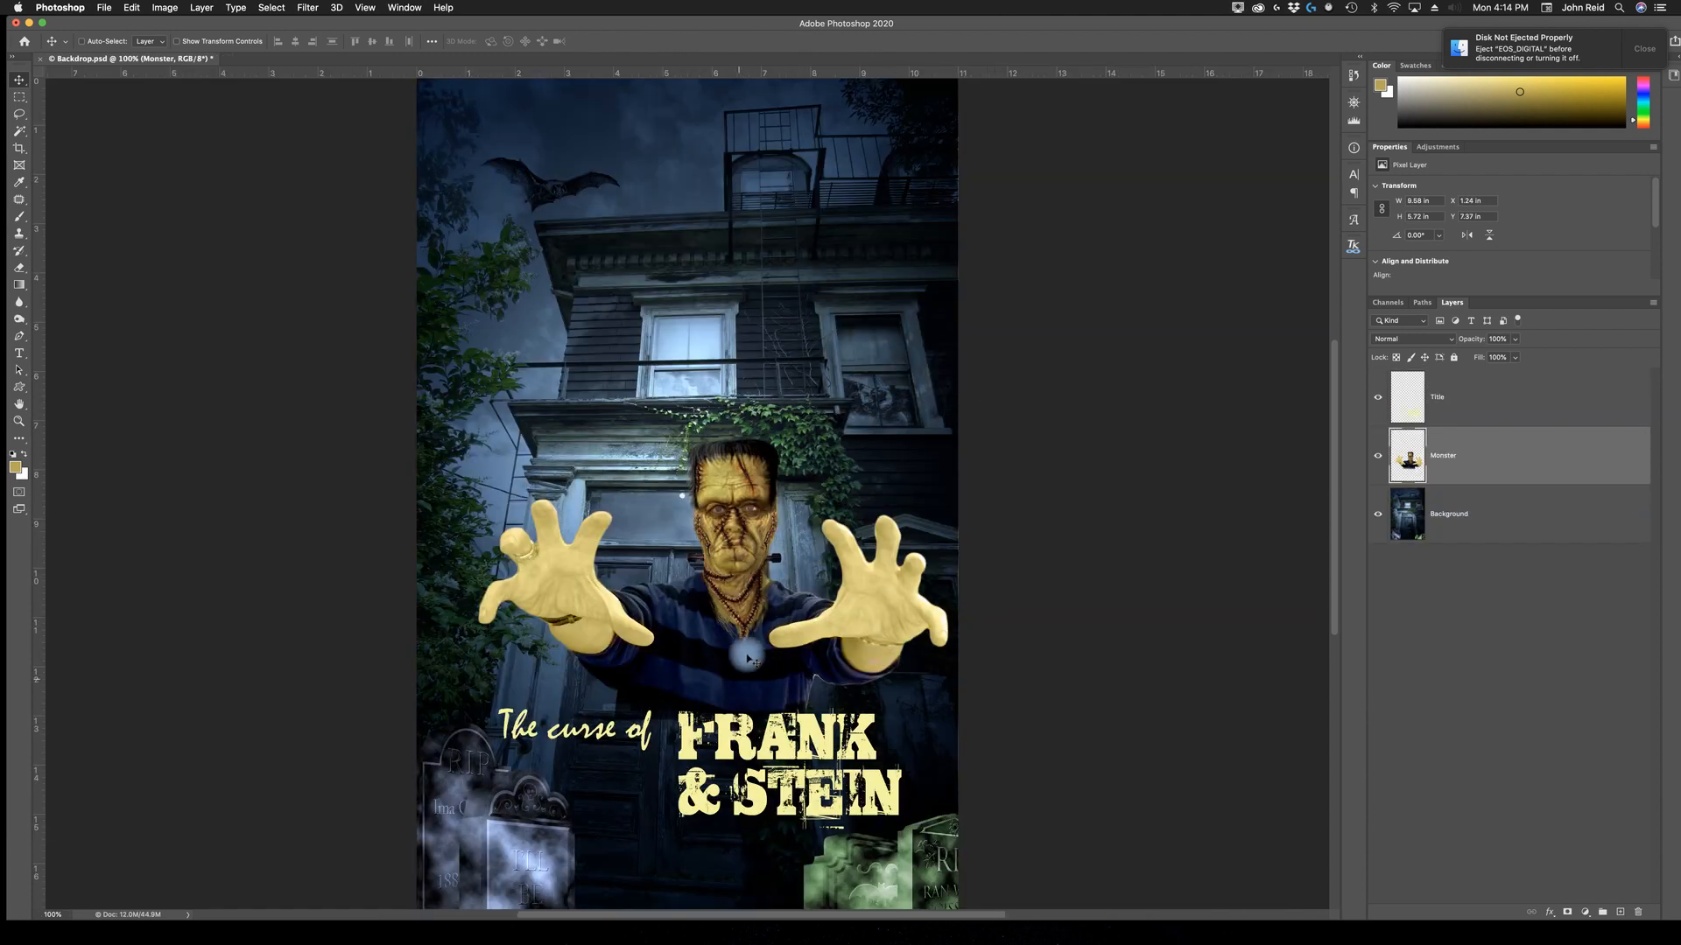
Move the monster down and to the left in the backdrop, to about X 0.71 in, Y 7.68 in.
drag(750, 652, 700, 680)
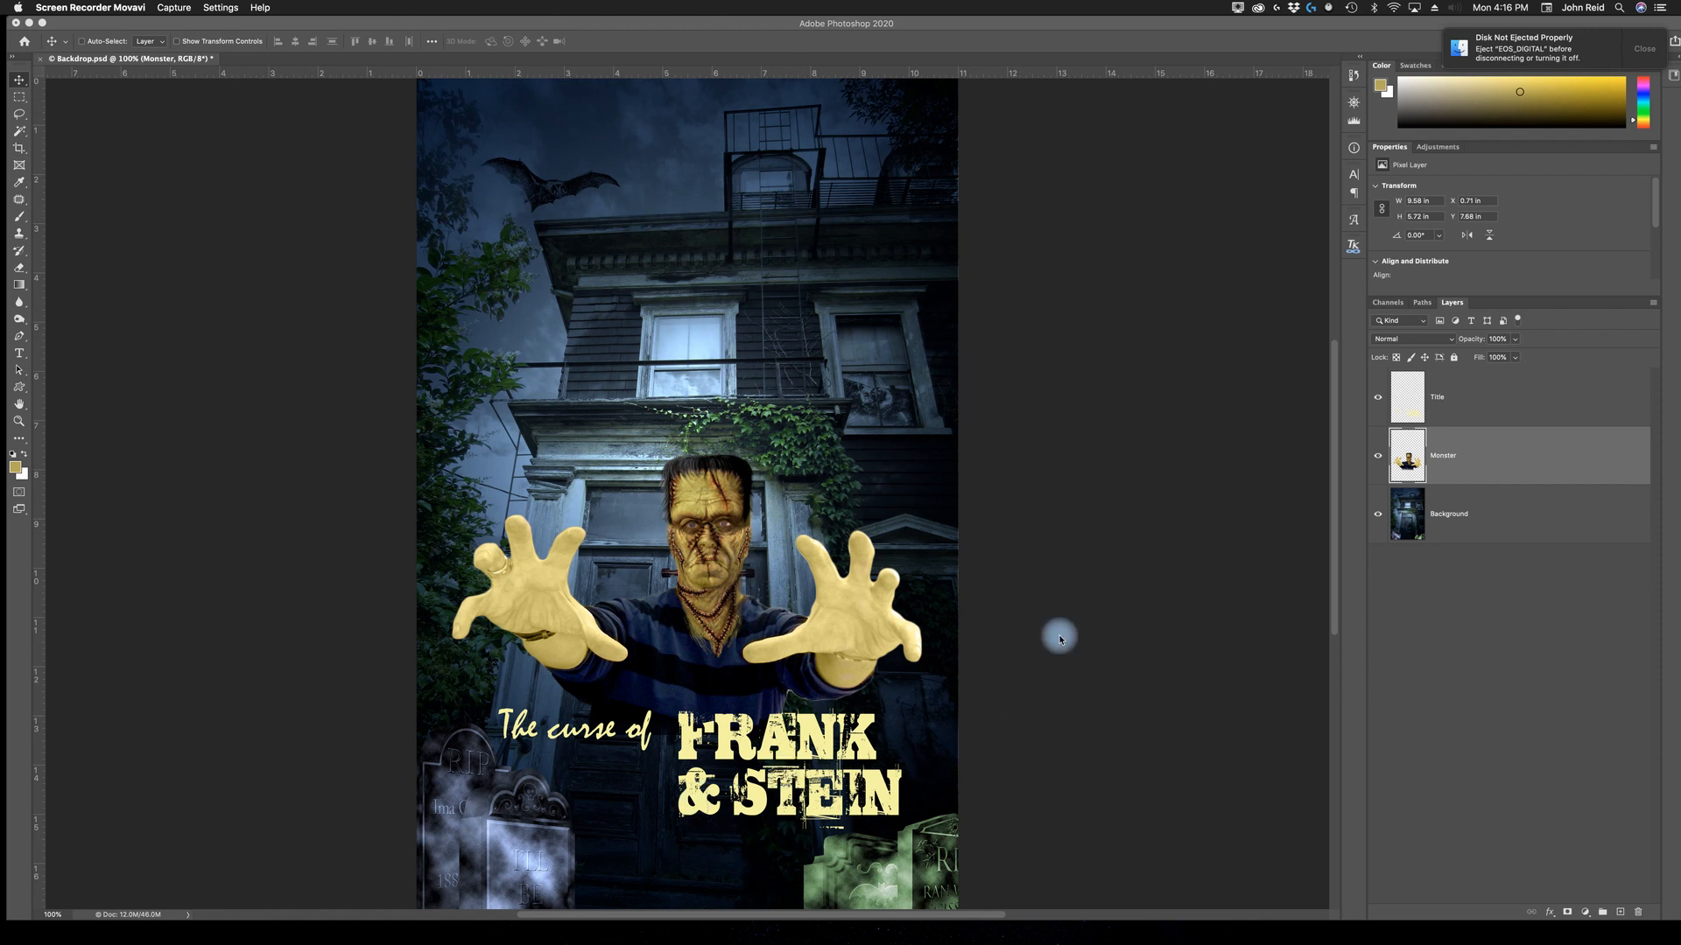
Open the tombstone image T1.psd from the Lesson09 folder.
click(123, 391)
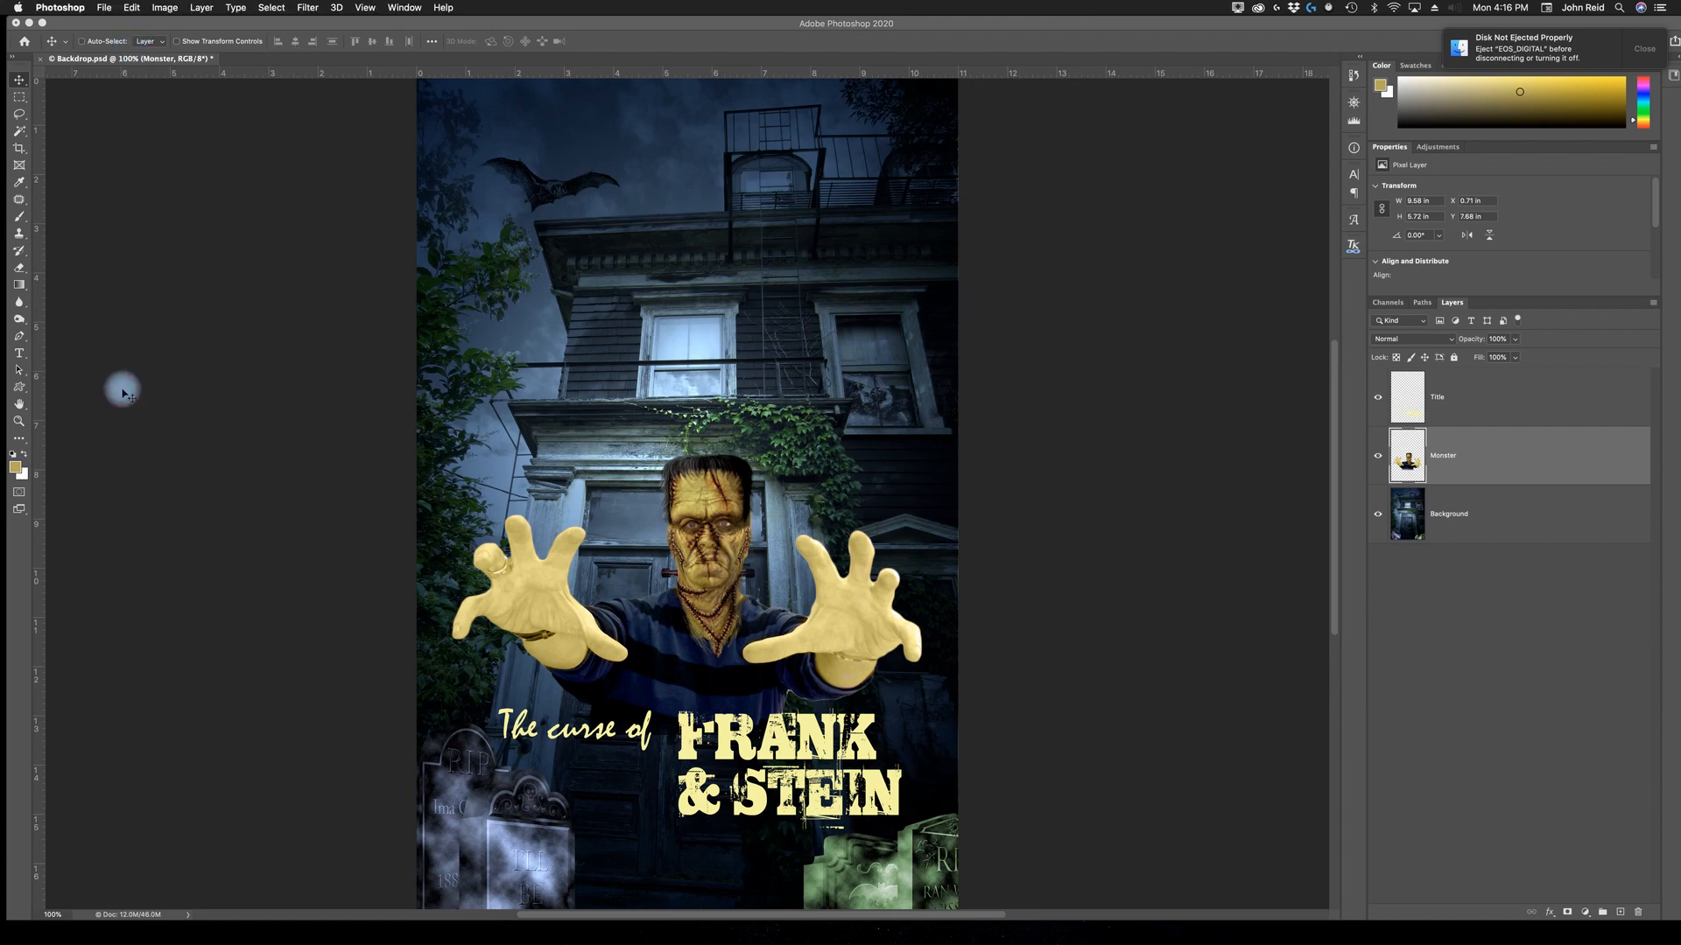
click(104, 8)
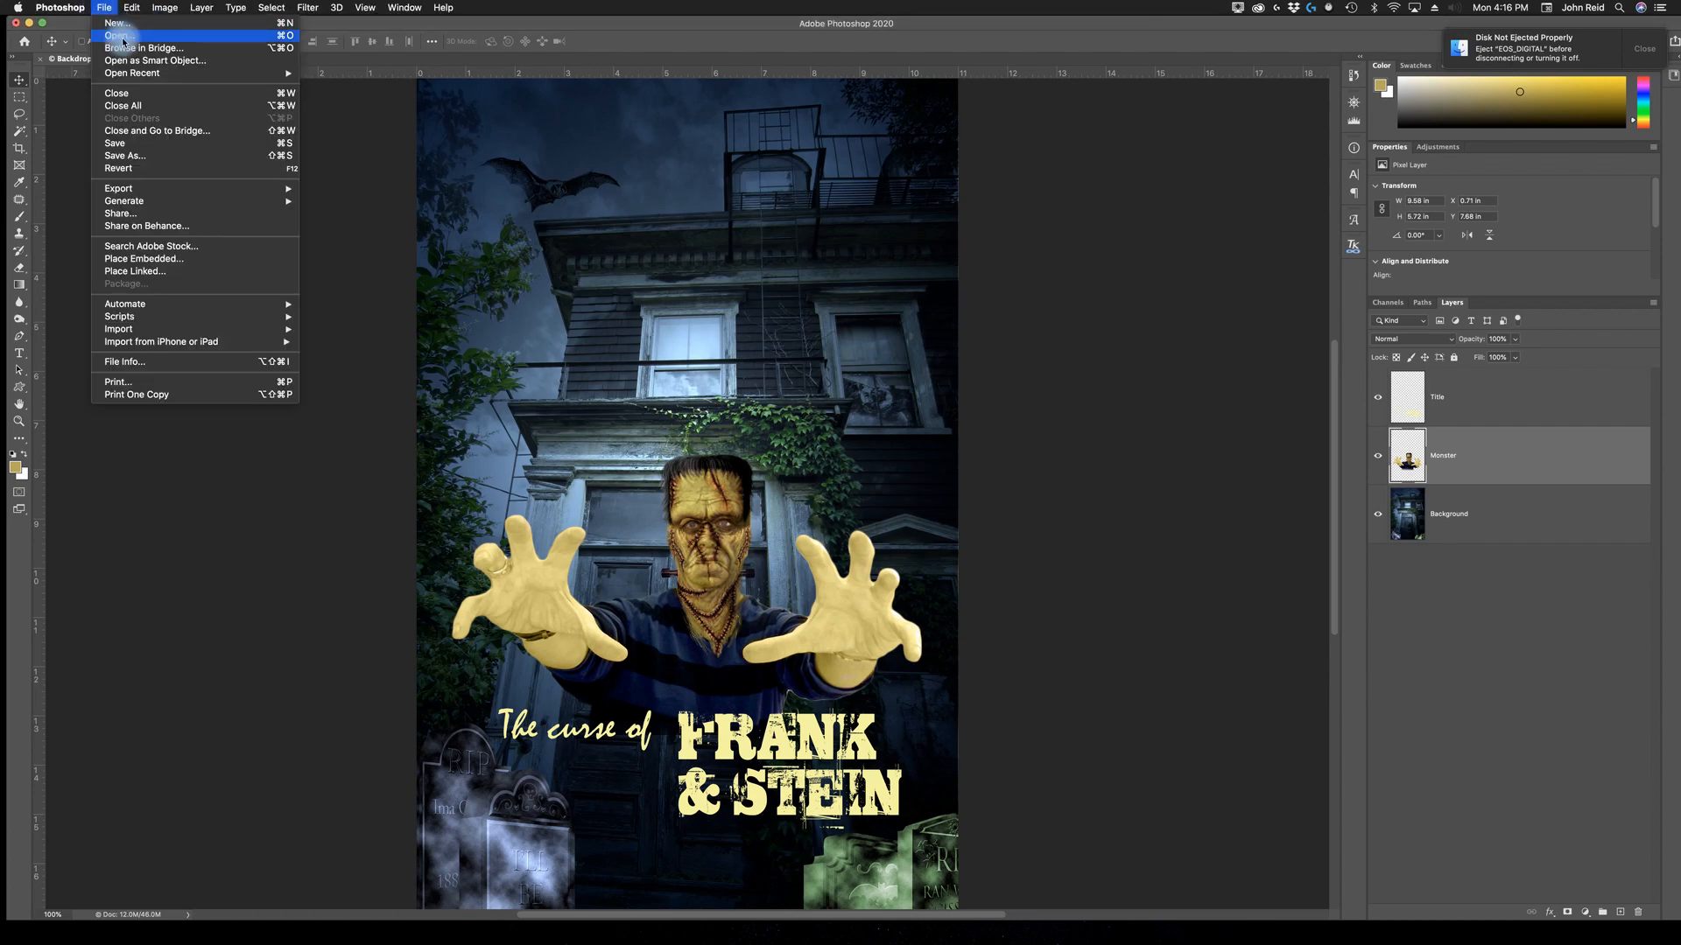
click(122, 40)
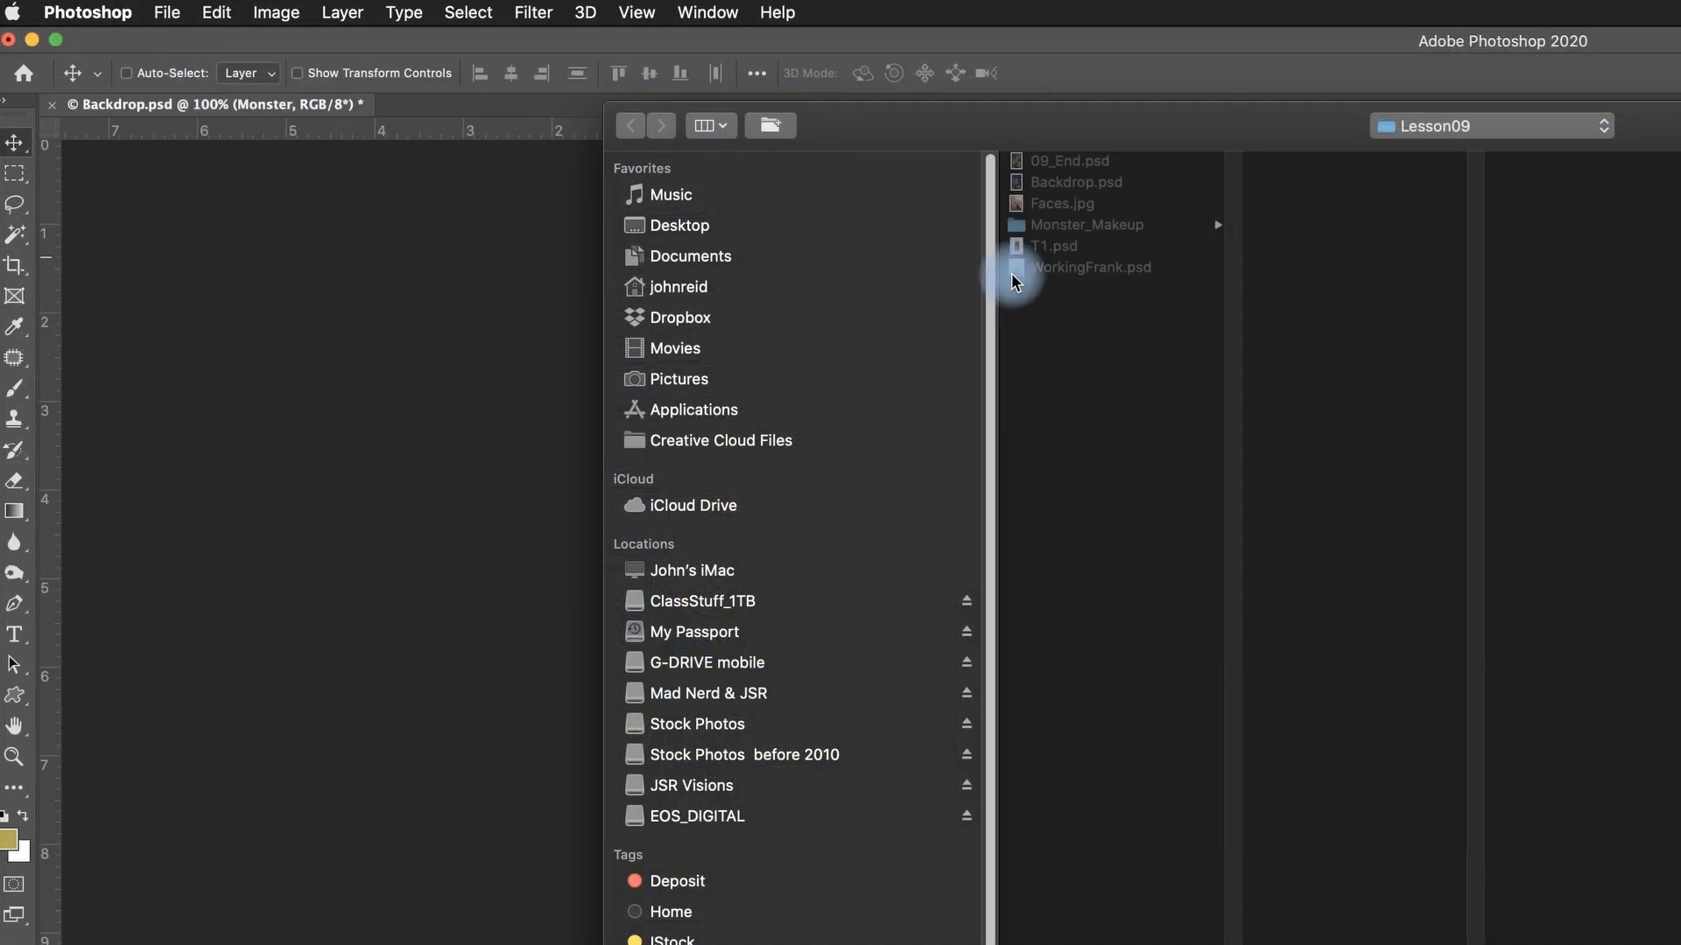
click(1053, 252)
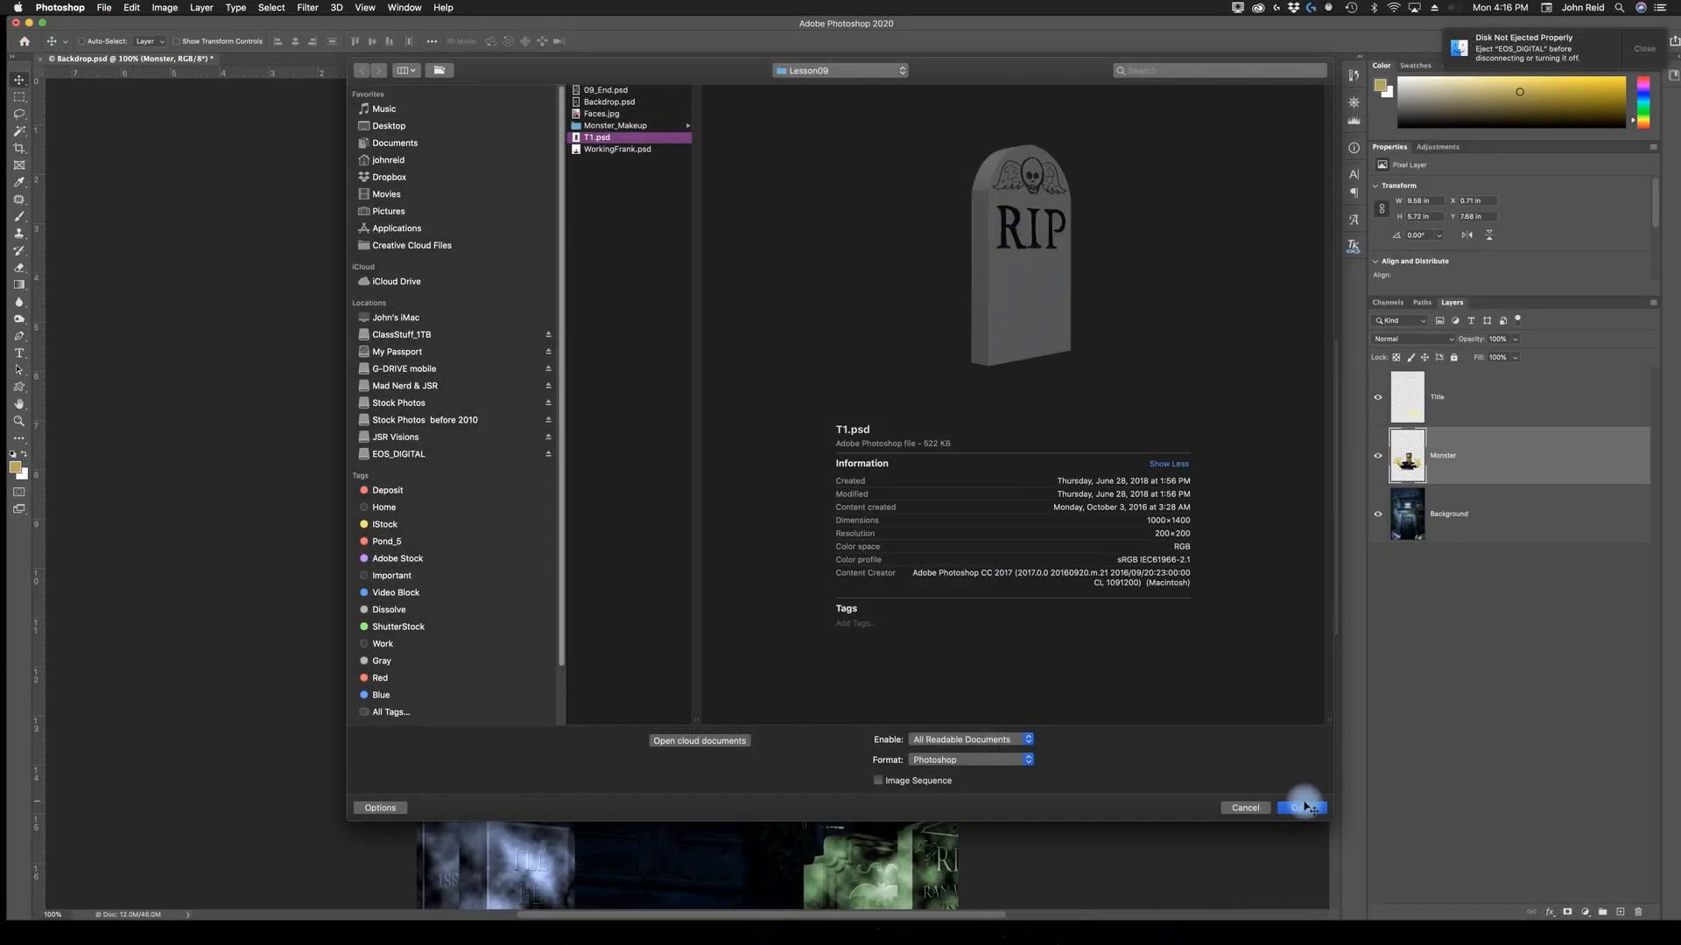
click(1305, 807)
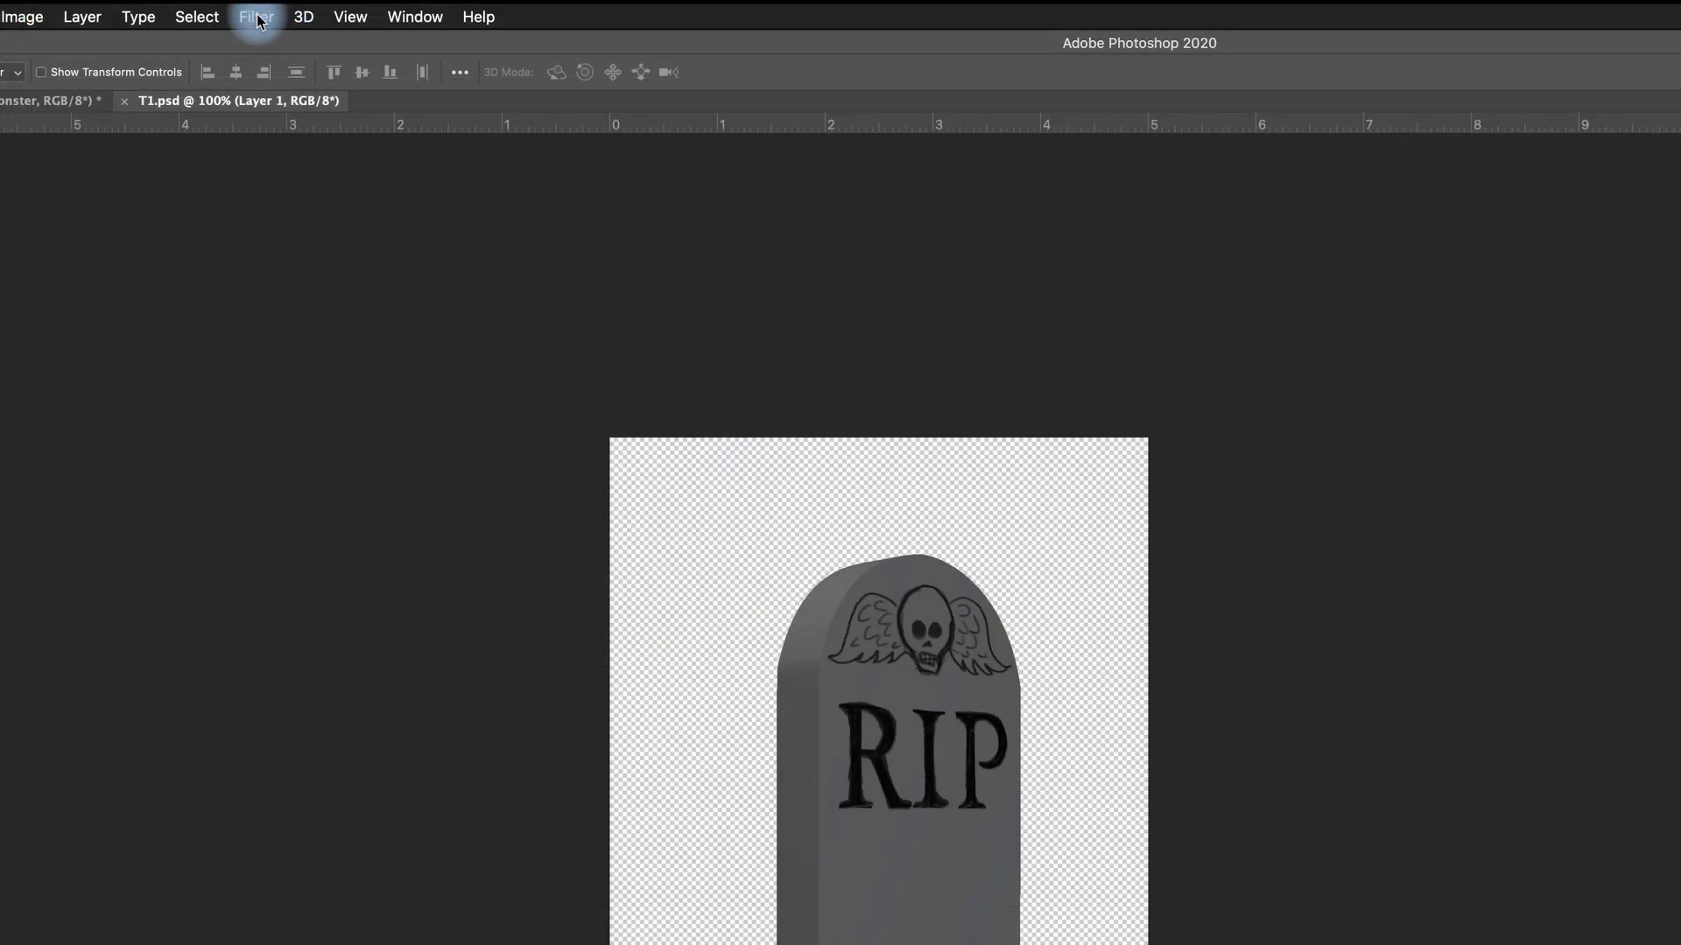
Try the Difference Clouds render filter on the tombstone with the yellow foreground colour, and undo it.
click(257, 16)
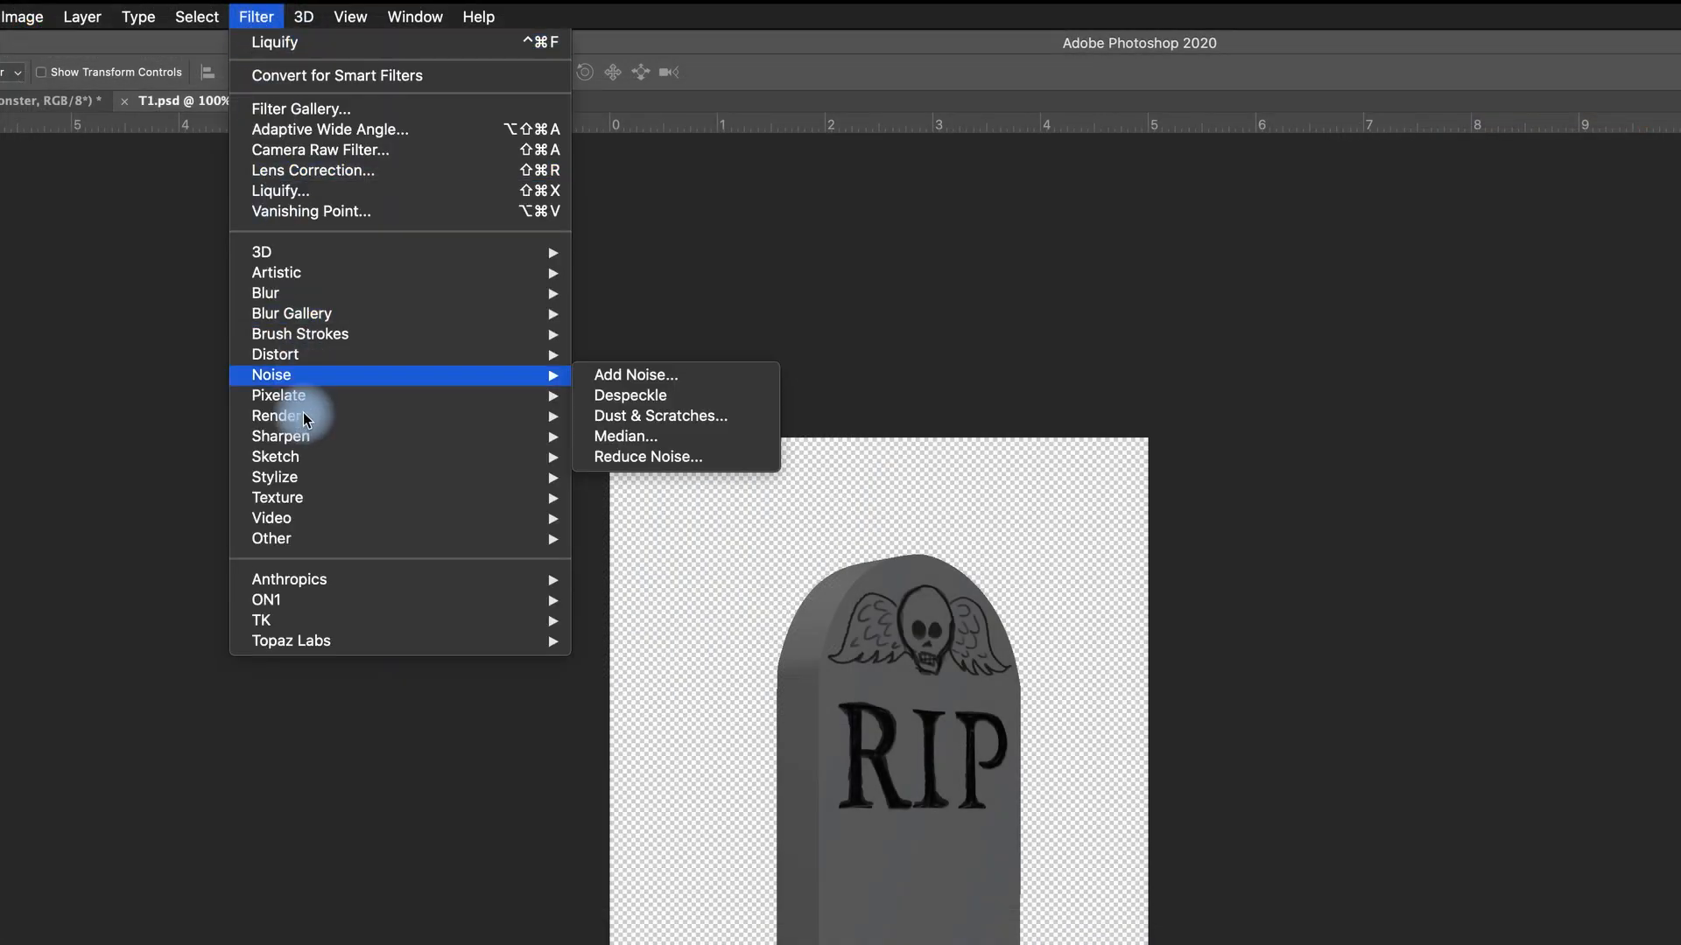
mouse_move(307, 421)
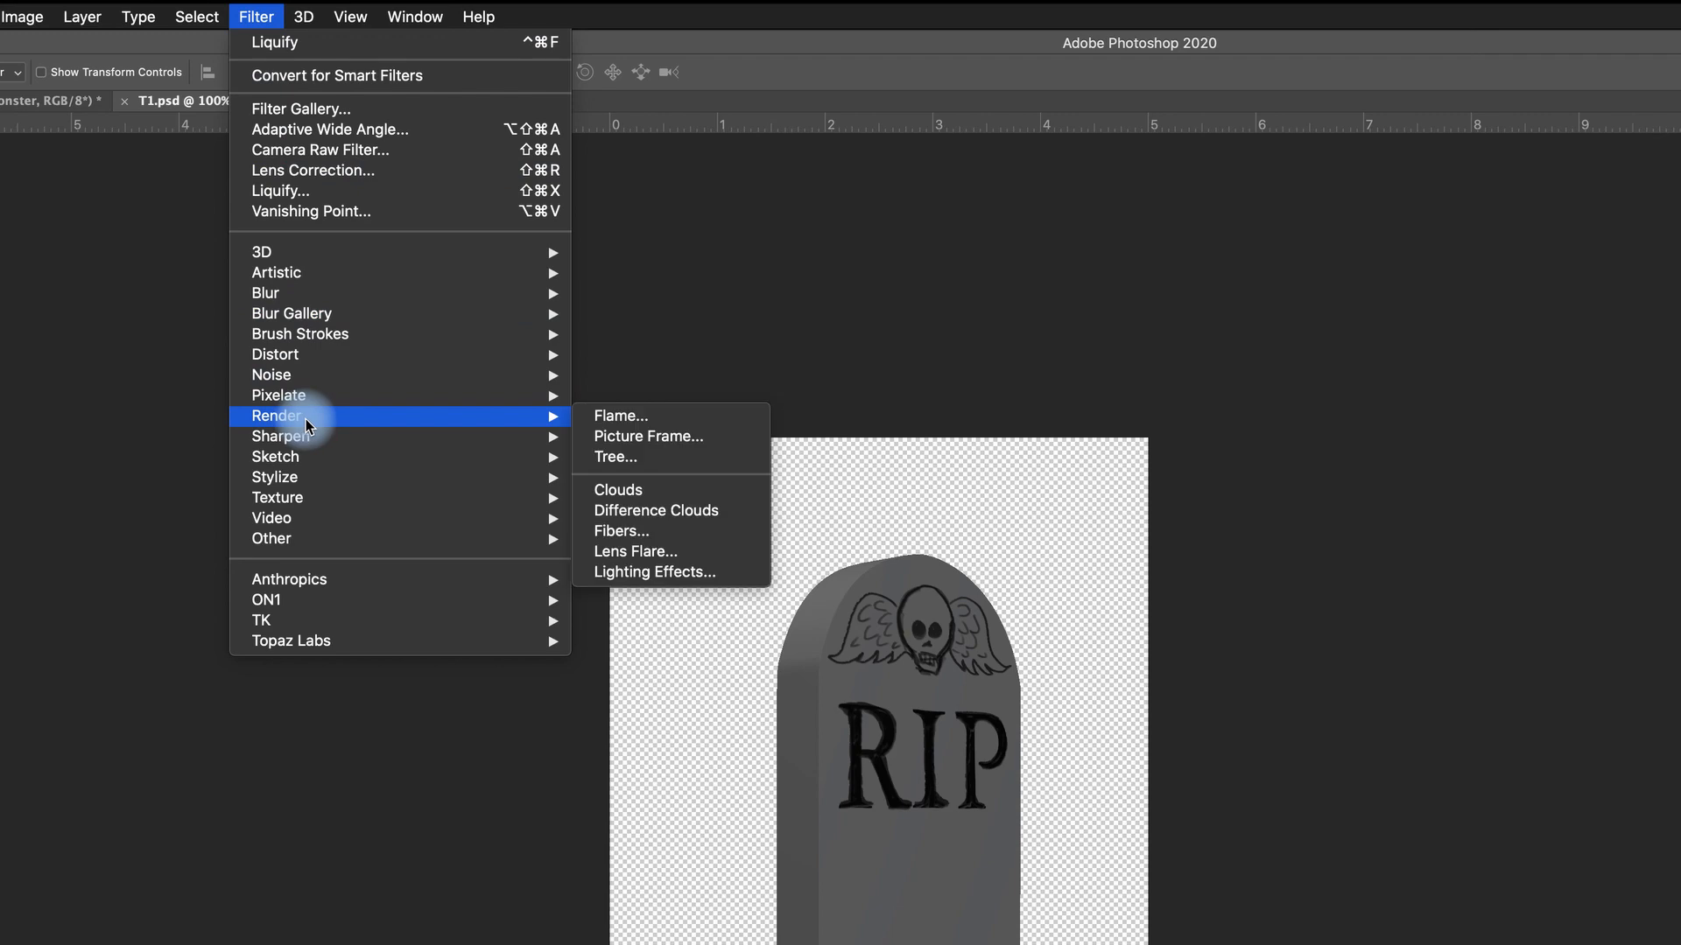
click(657, 513)
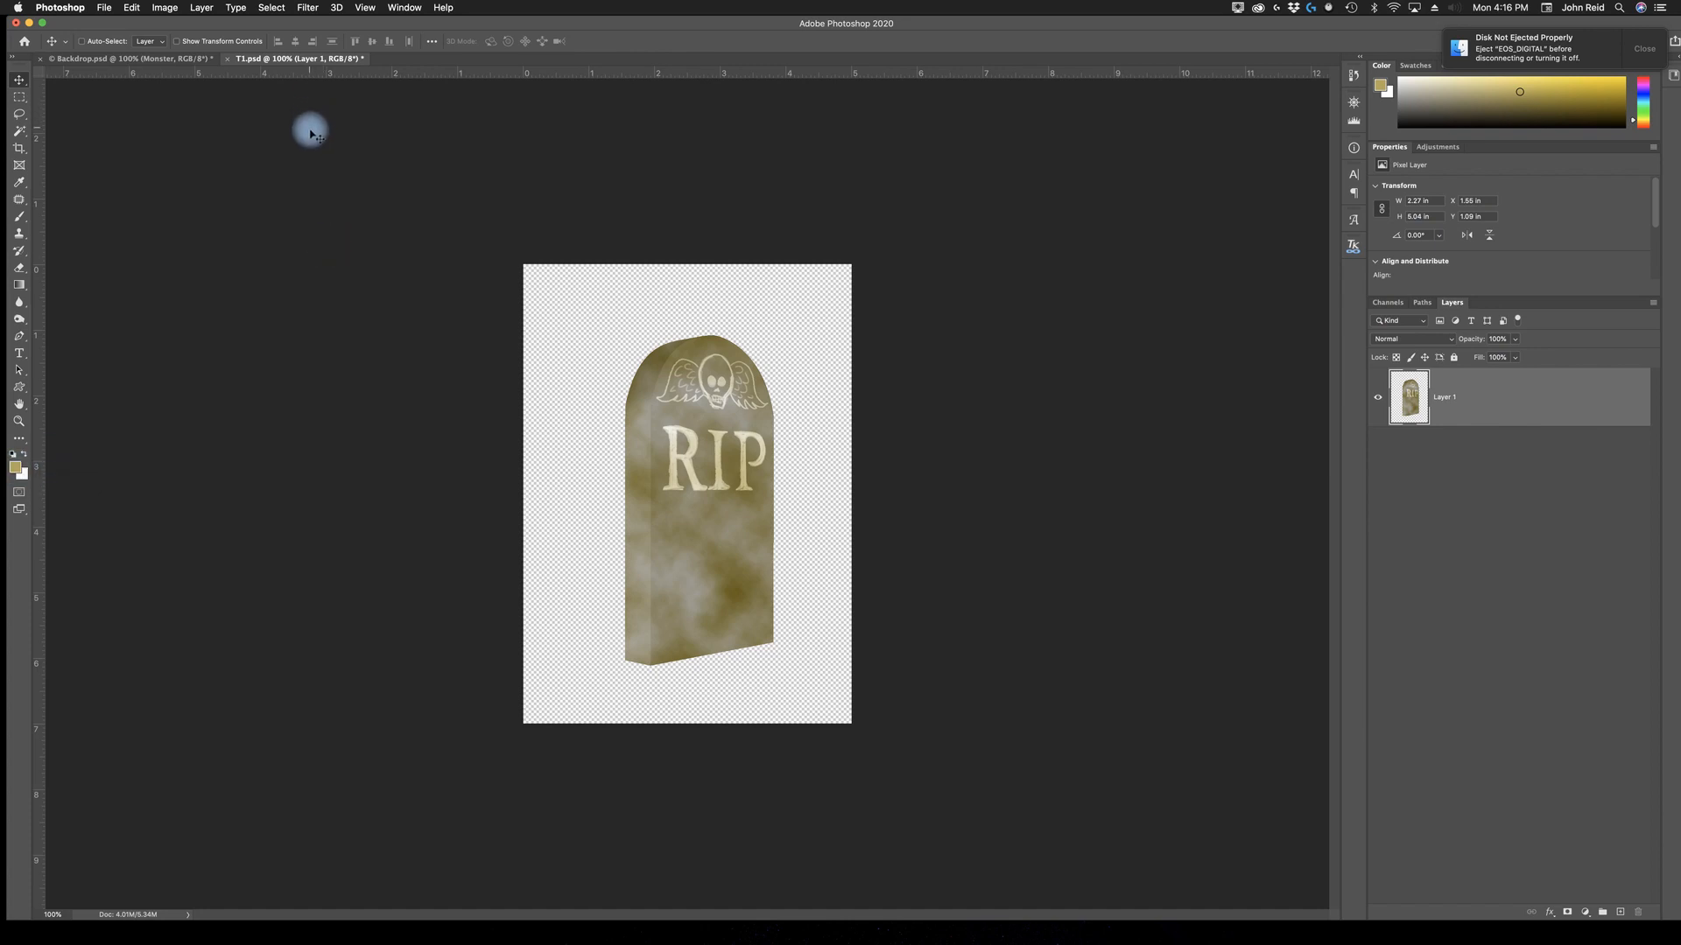
key(super+z)
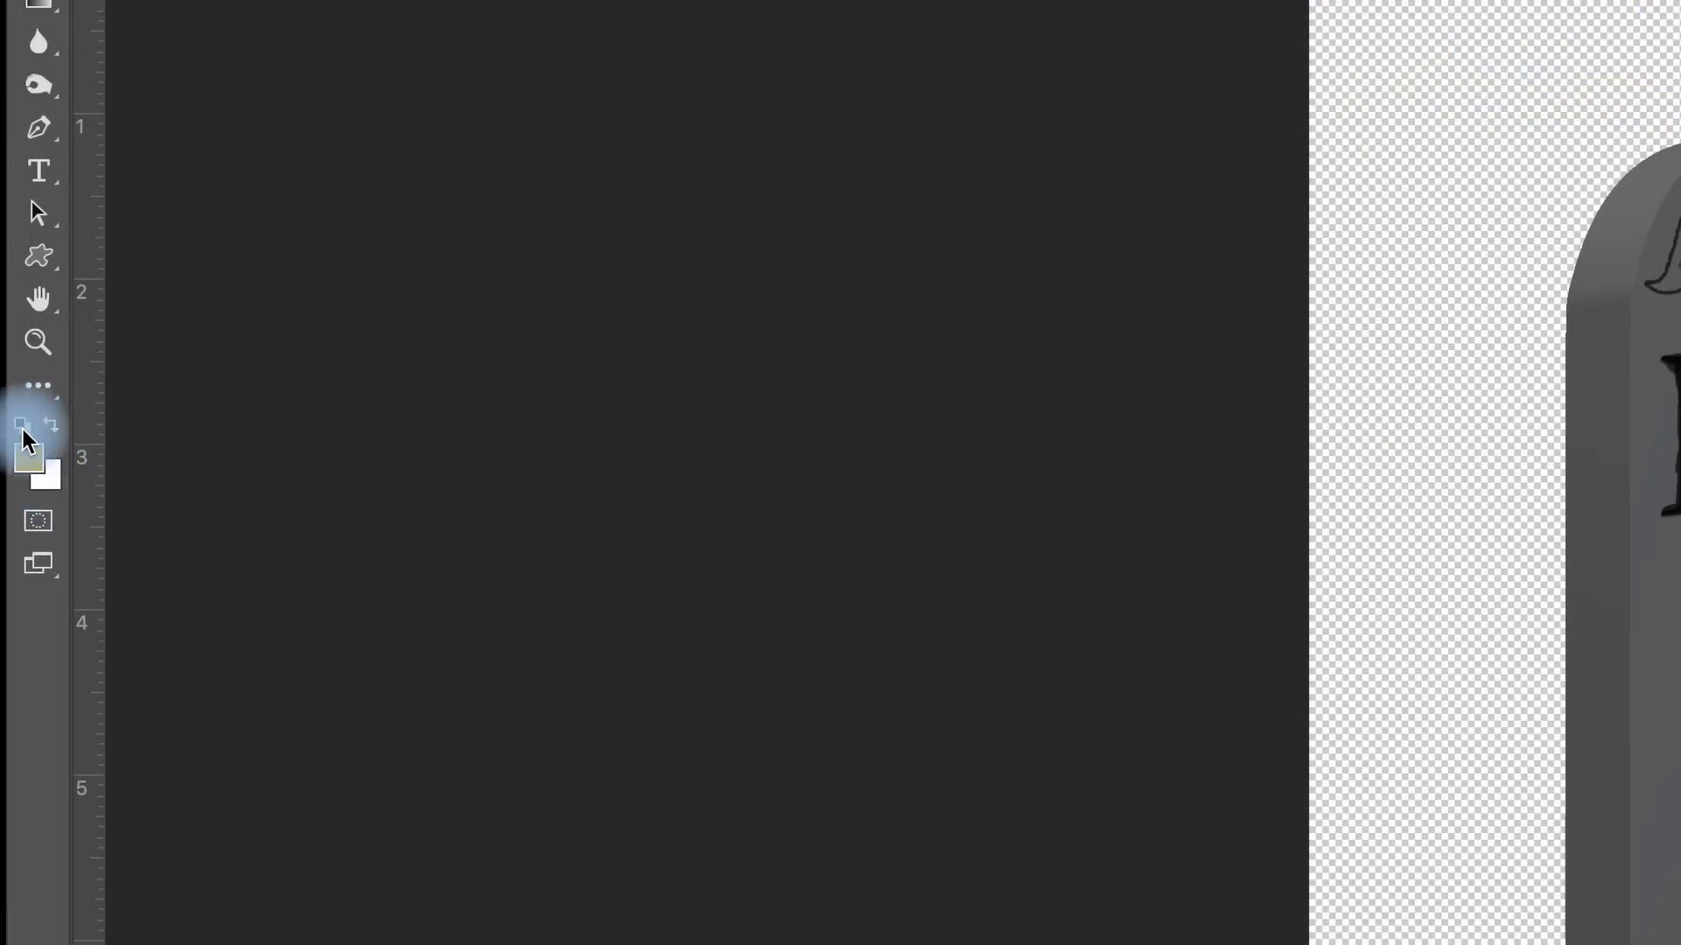
Reset the foreground and background colours to default black and white, and render Difference Clouds on the tombstone.
click(24, 425)
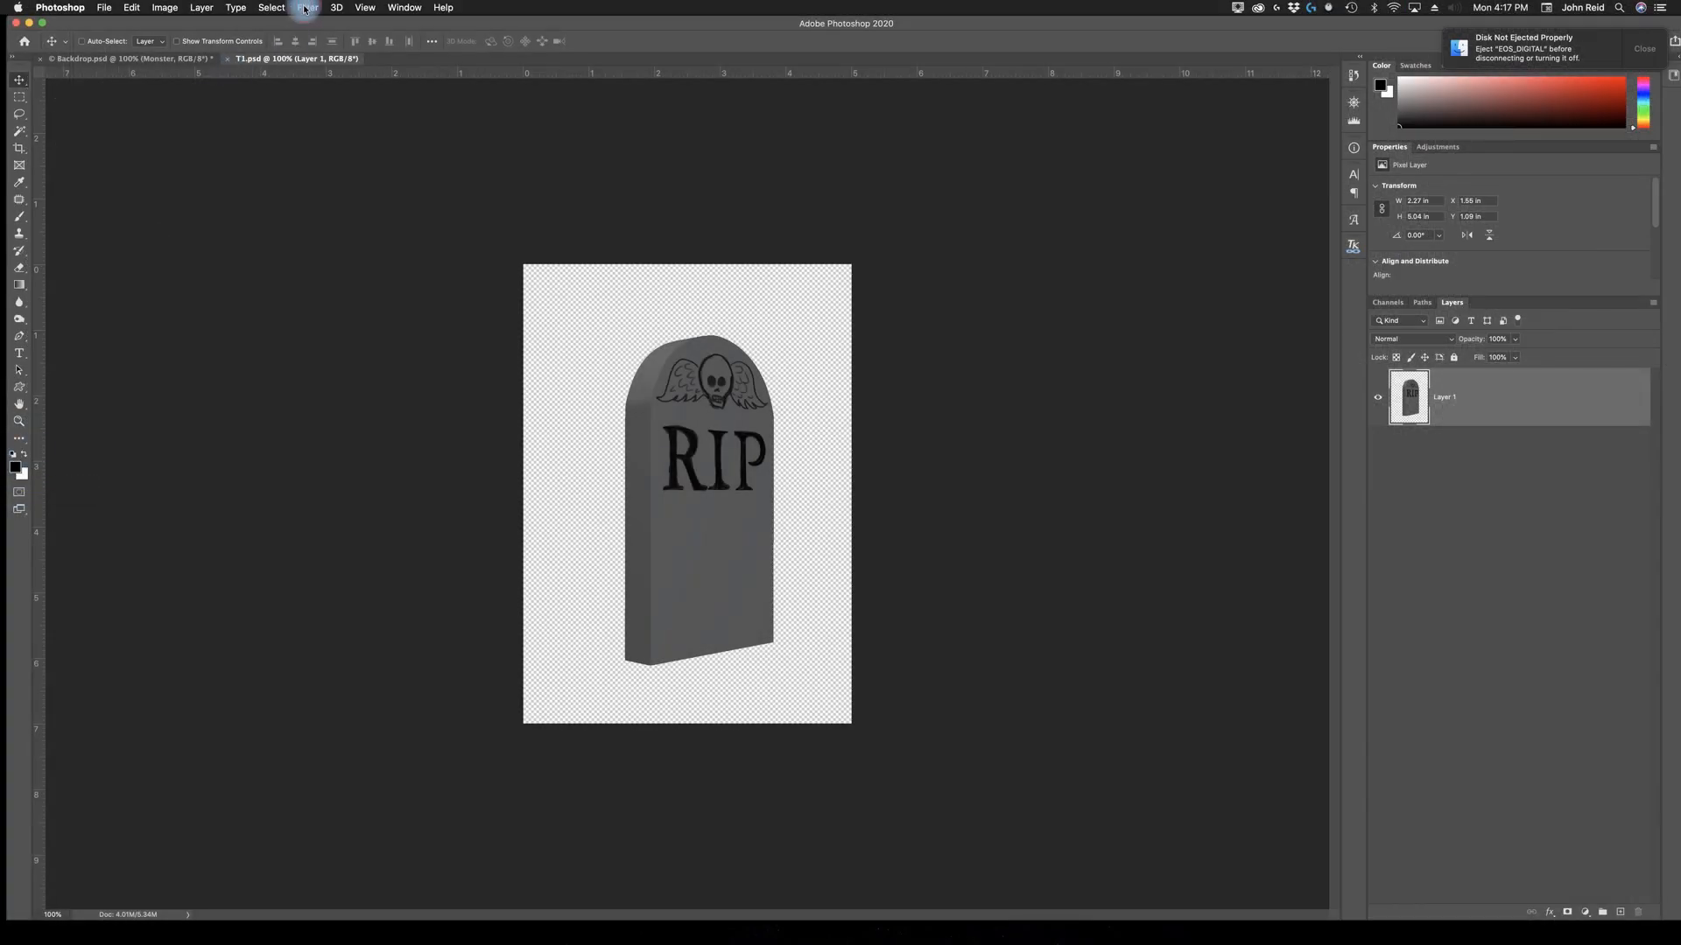
click(307, 7)
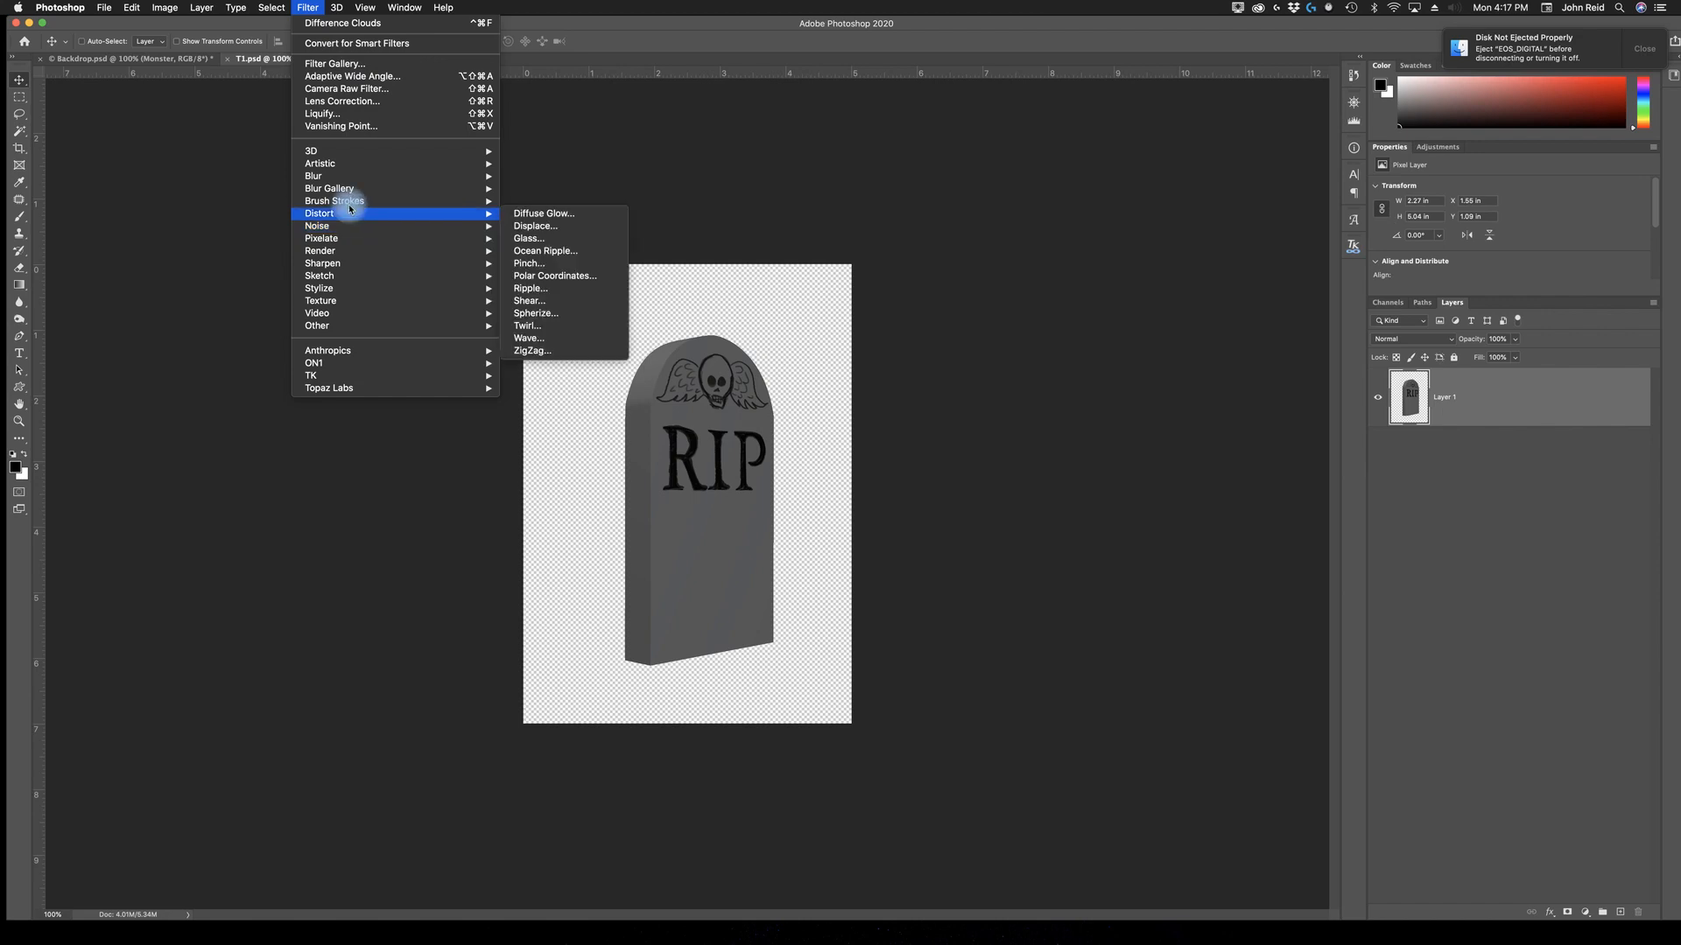
mouse_move(333, 254)
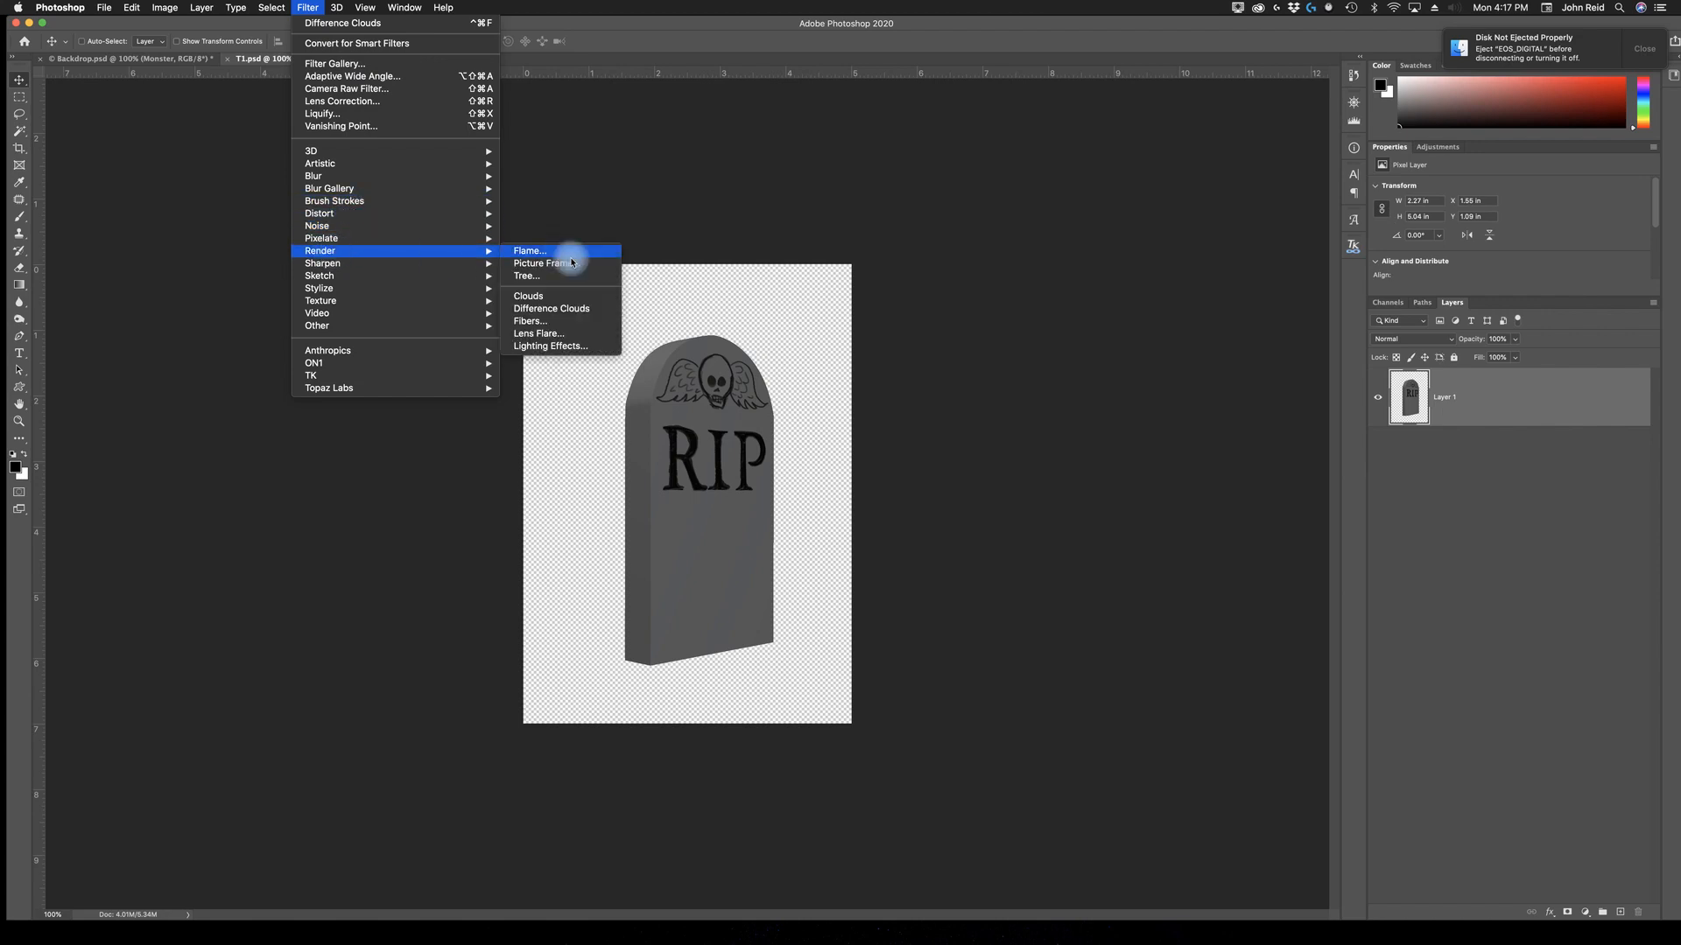
click(550, 309)
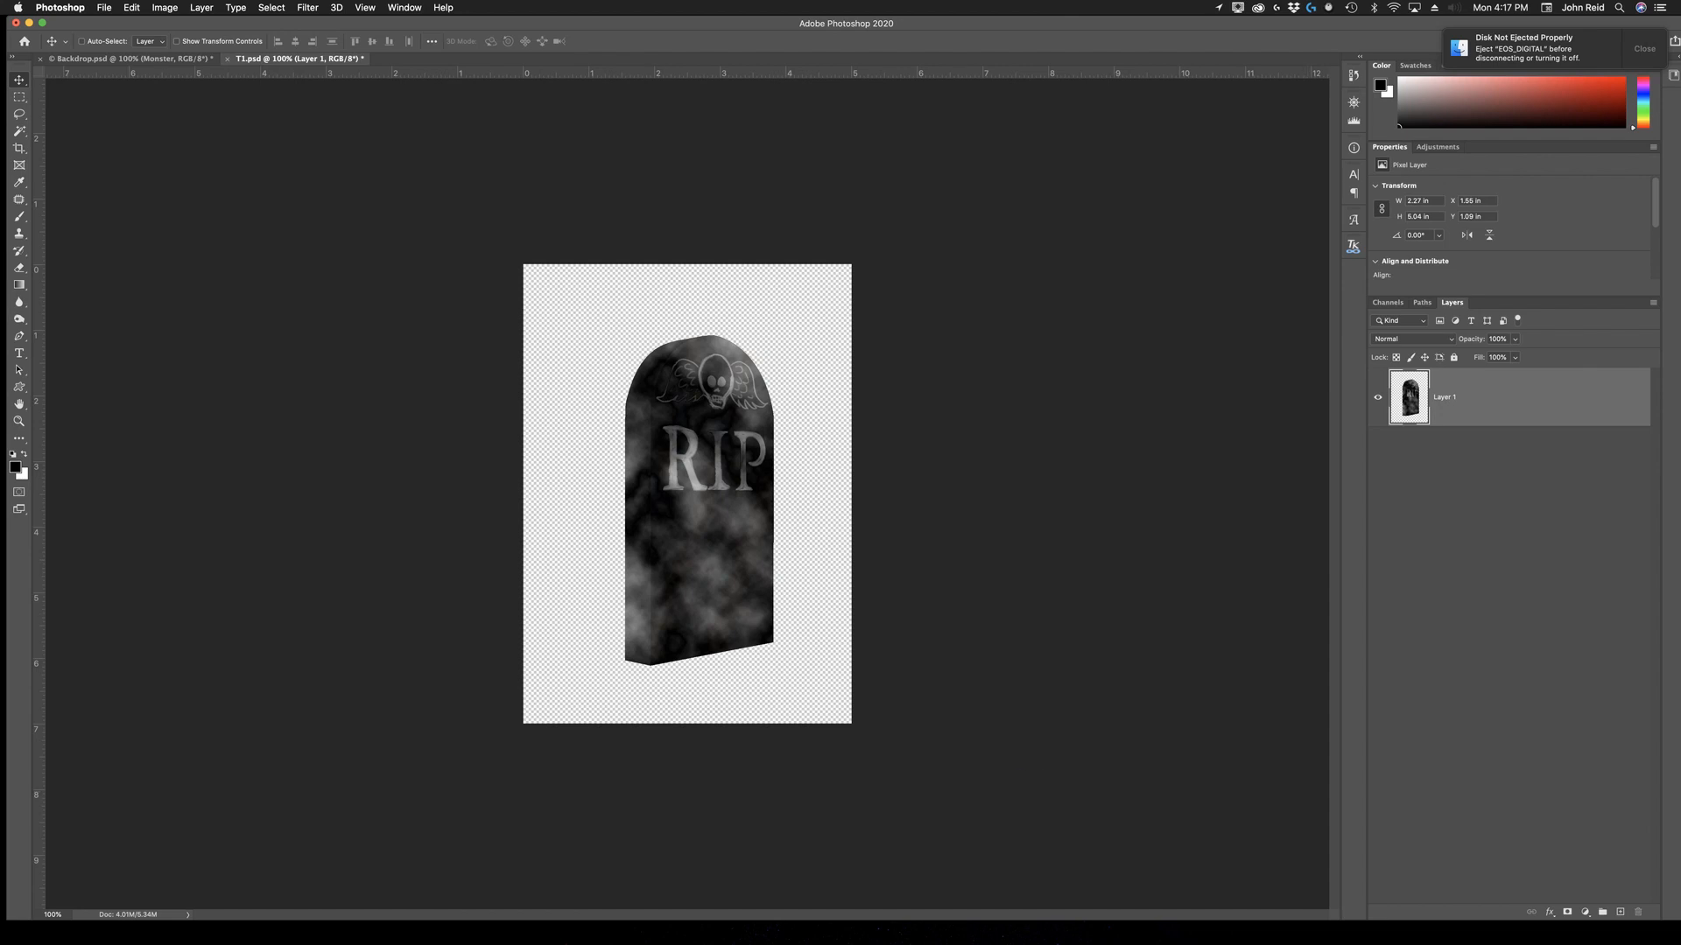
Apply an Iris Blur of 14 px with its ellipse moved up over the skull and RIP lettering.
click(308, 8)
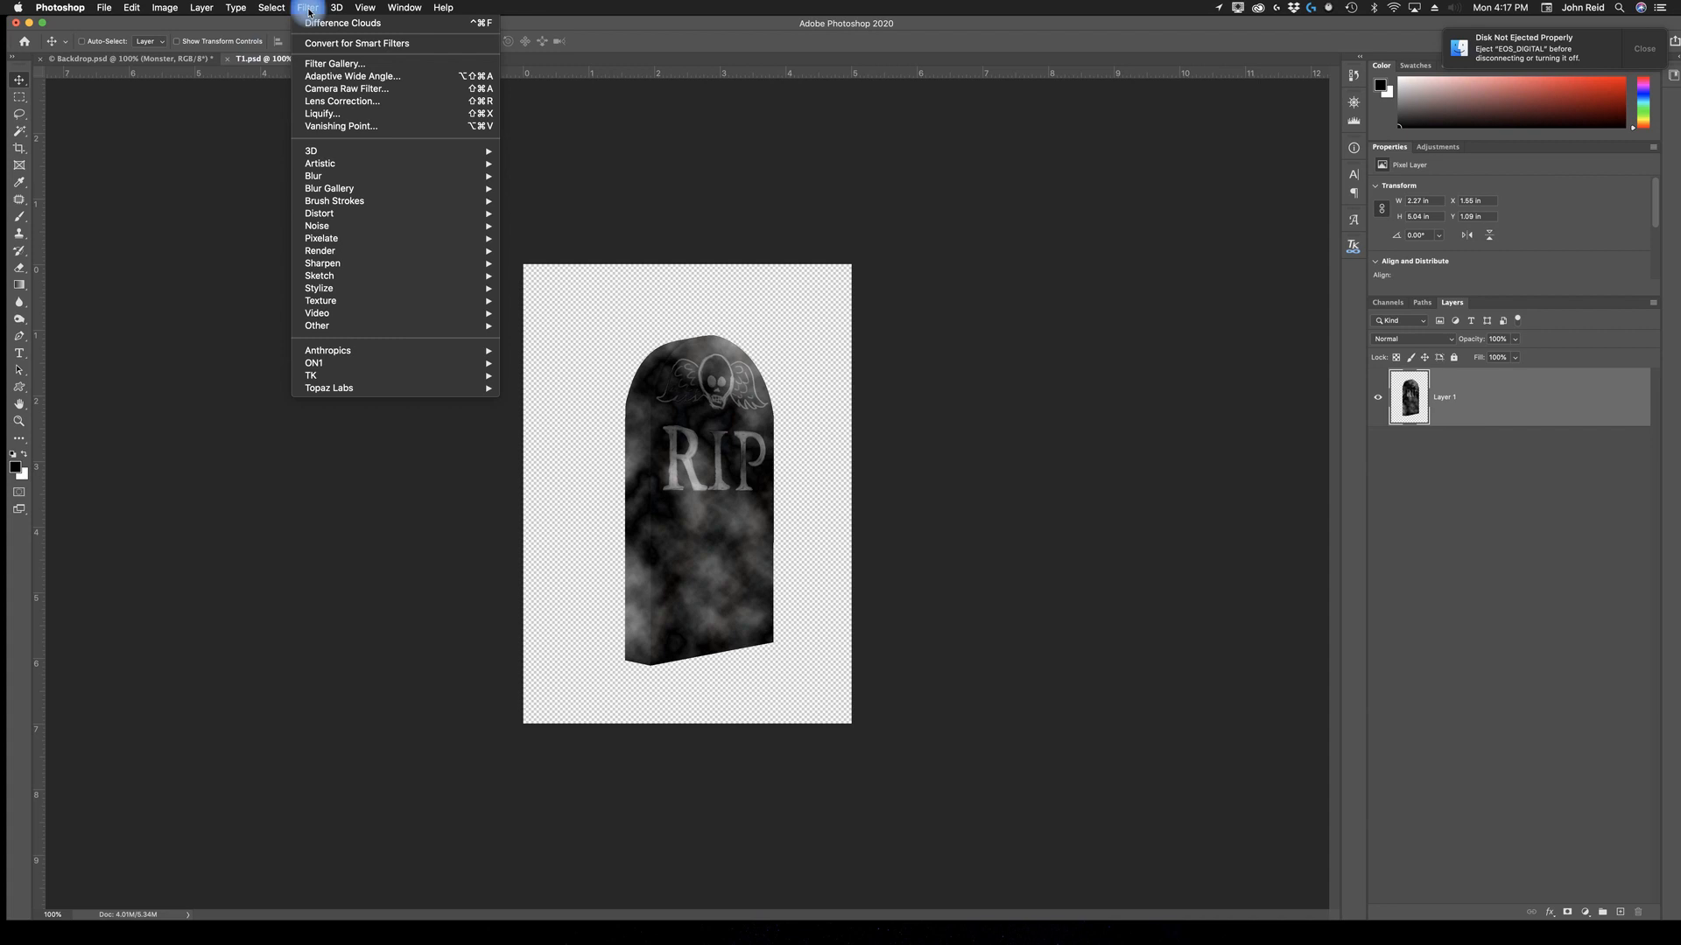
mouse_move(324, 178)
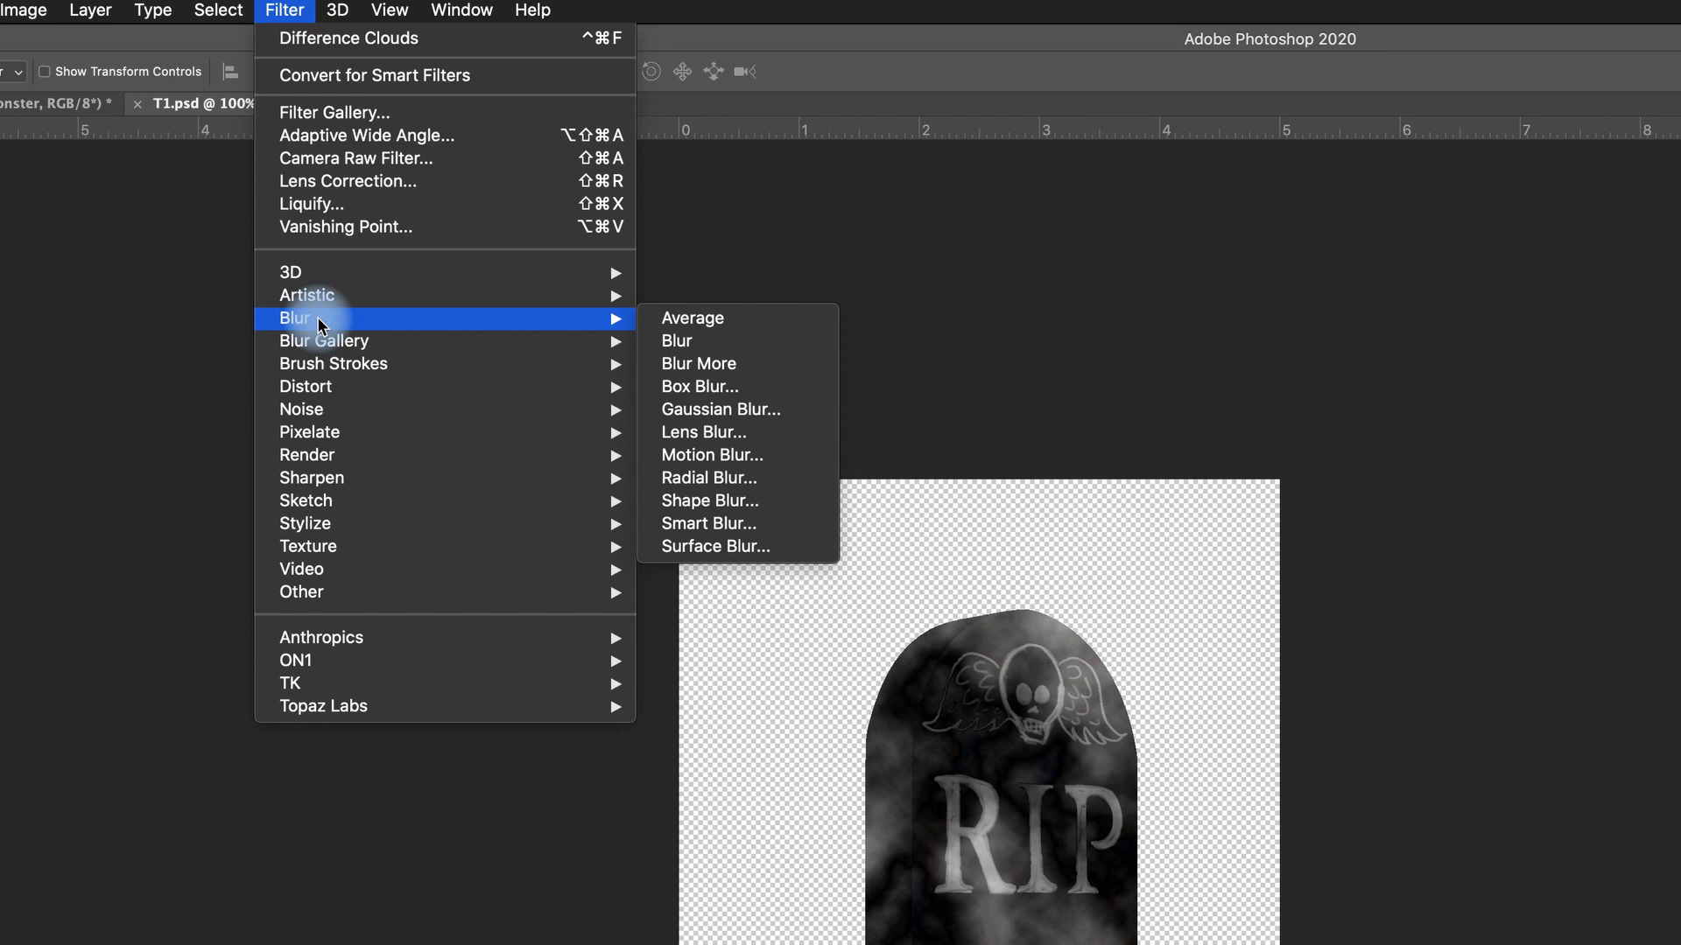
mouse_move(578, 354)
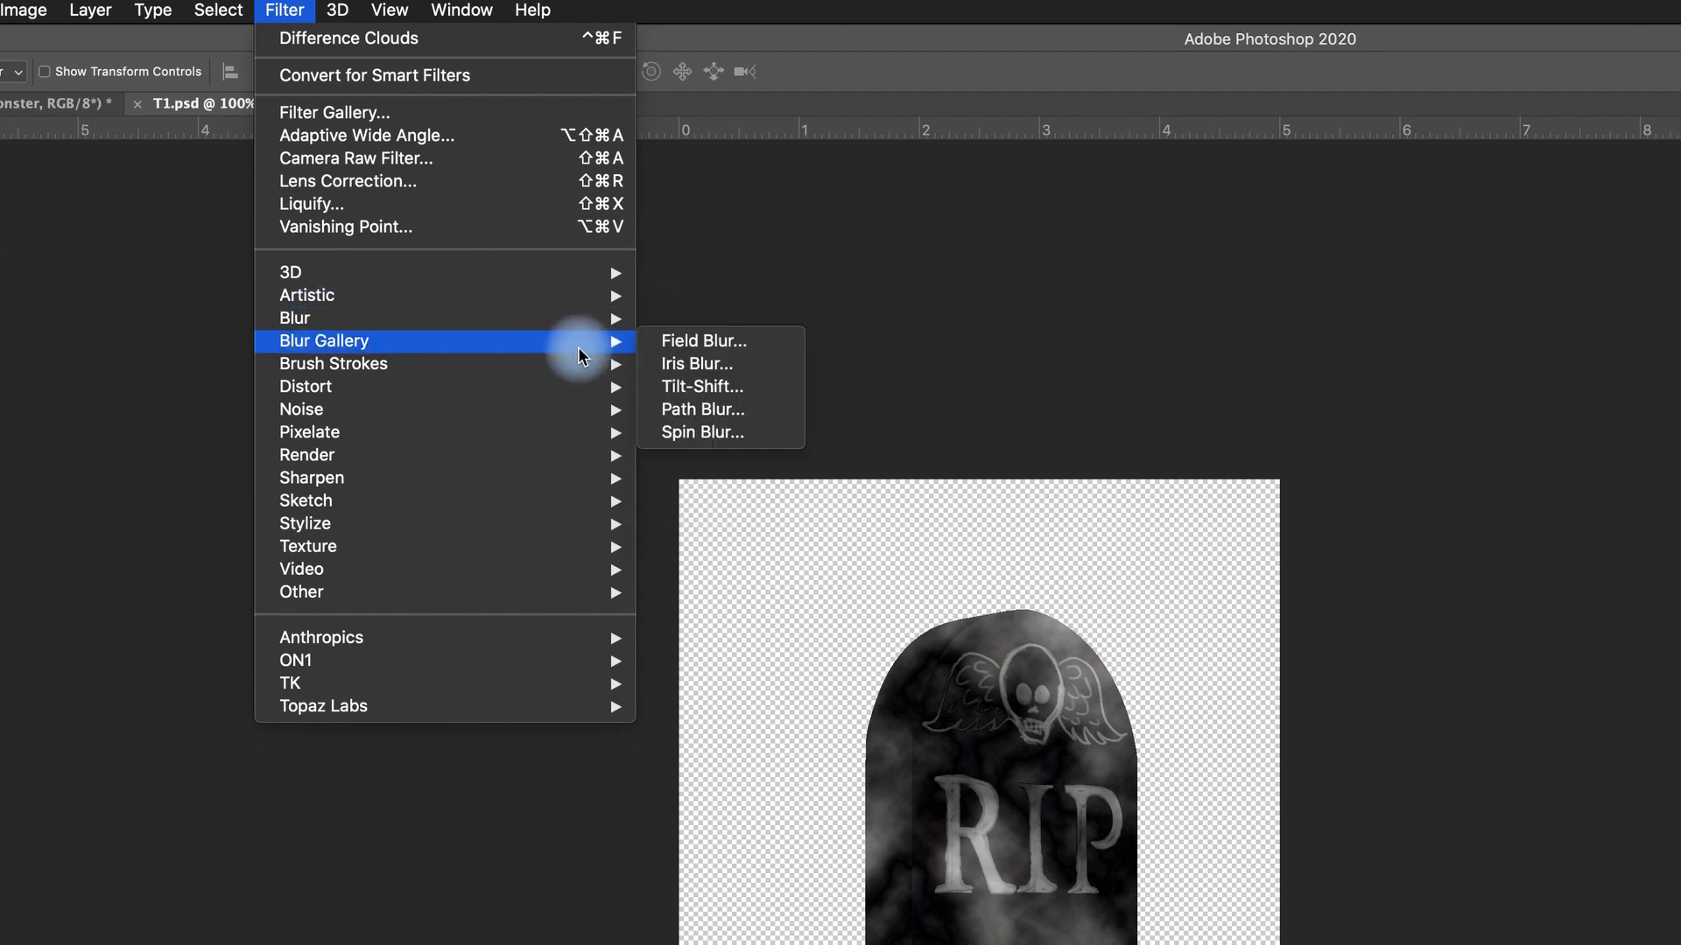
click(697, 364)
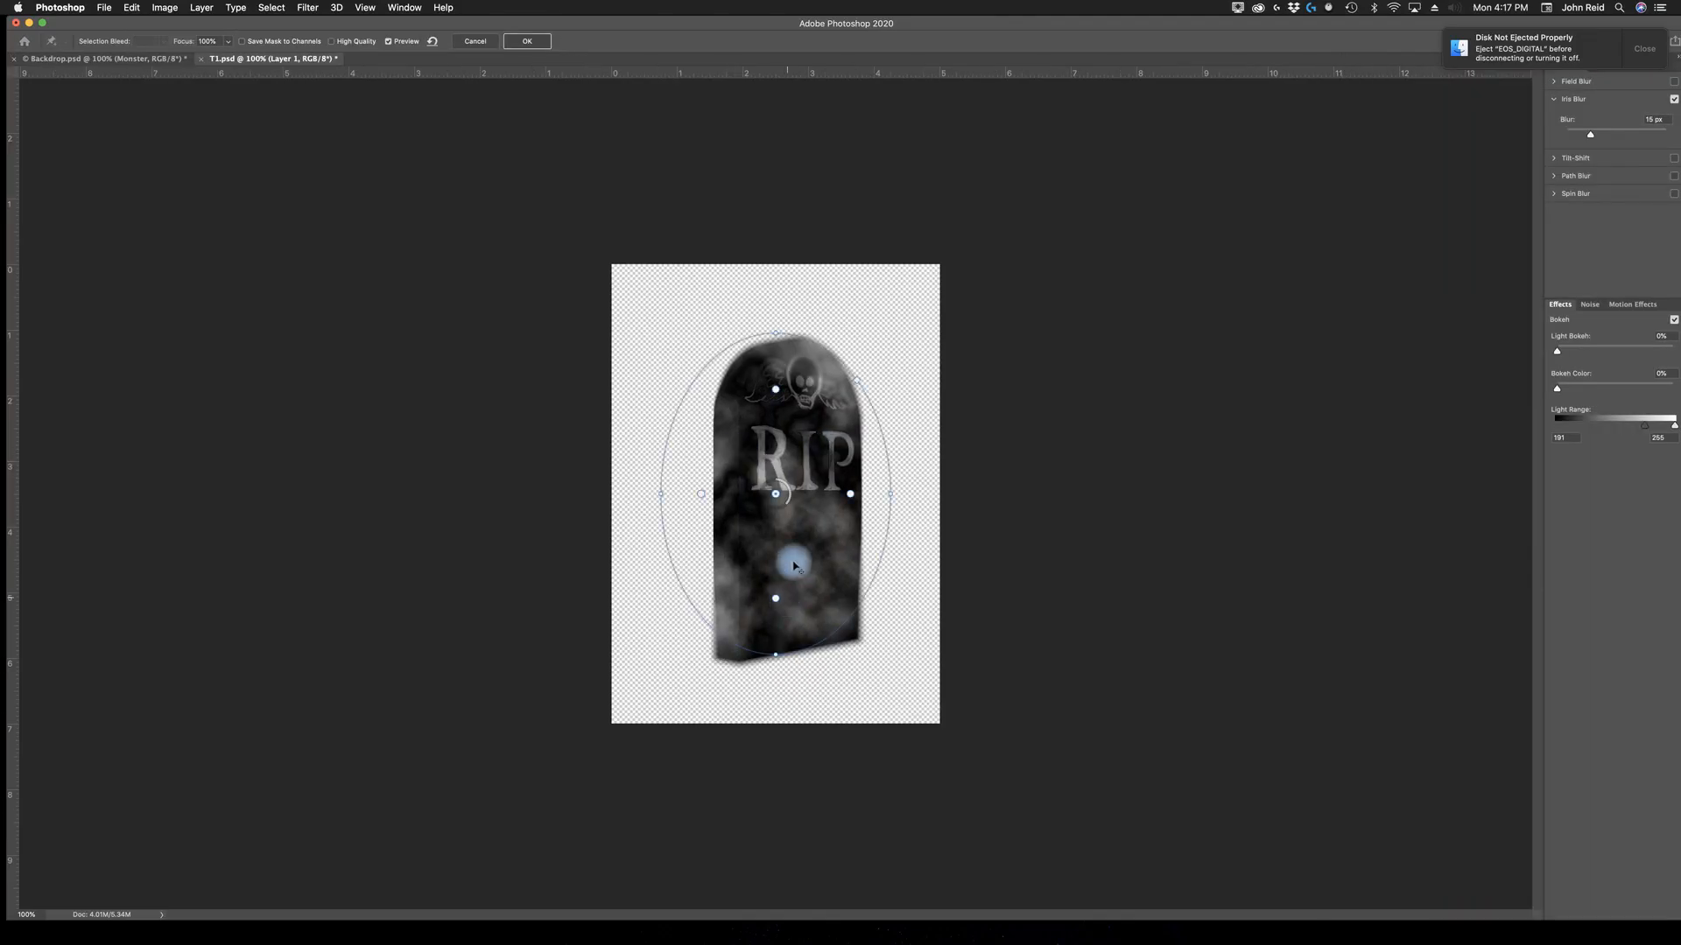
drag(781, 517, 817, 504)
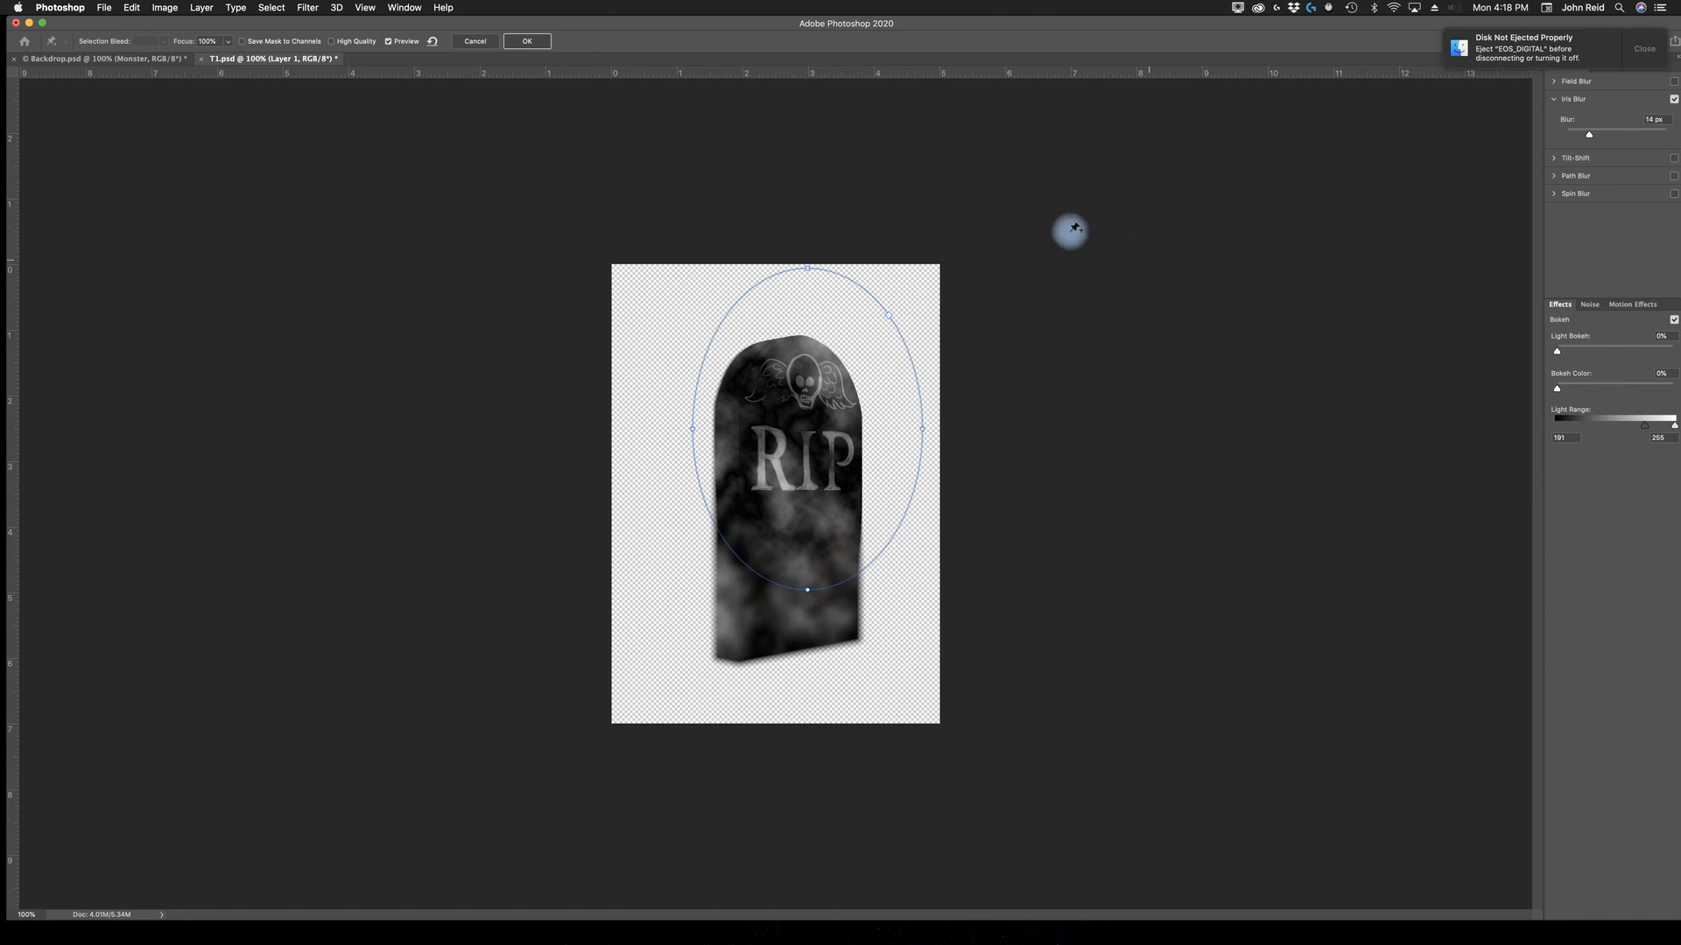
click(529, 46)
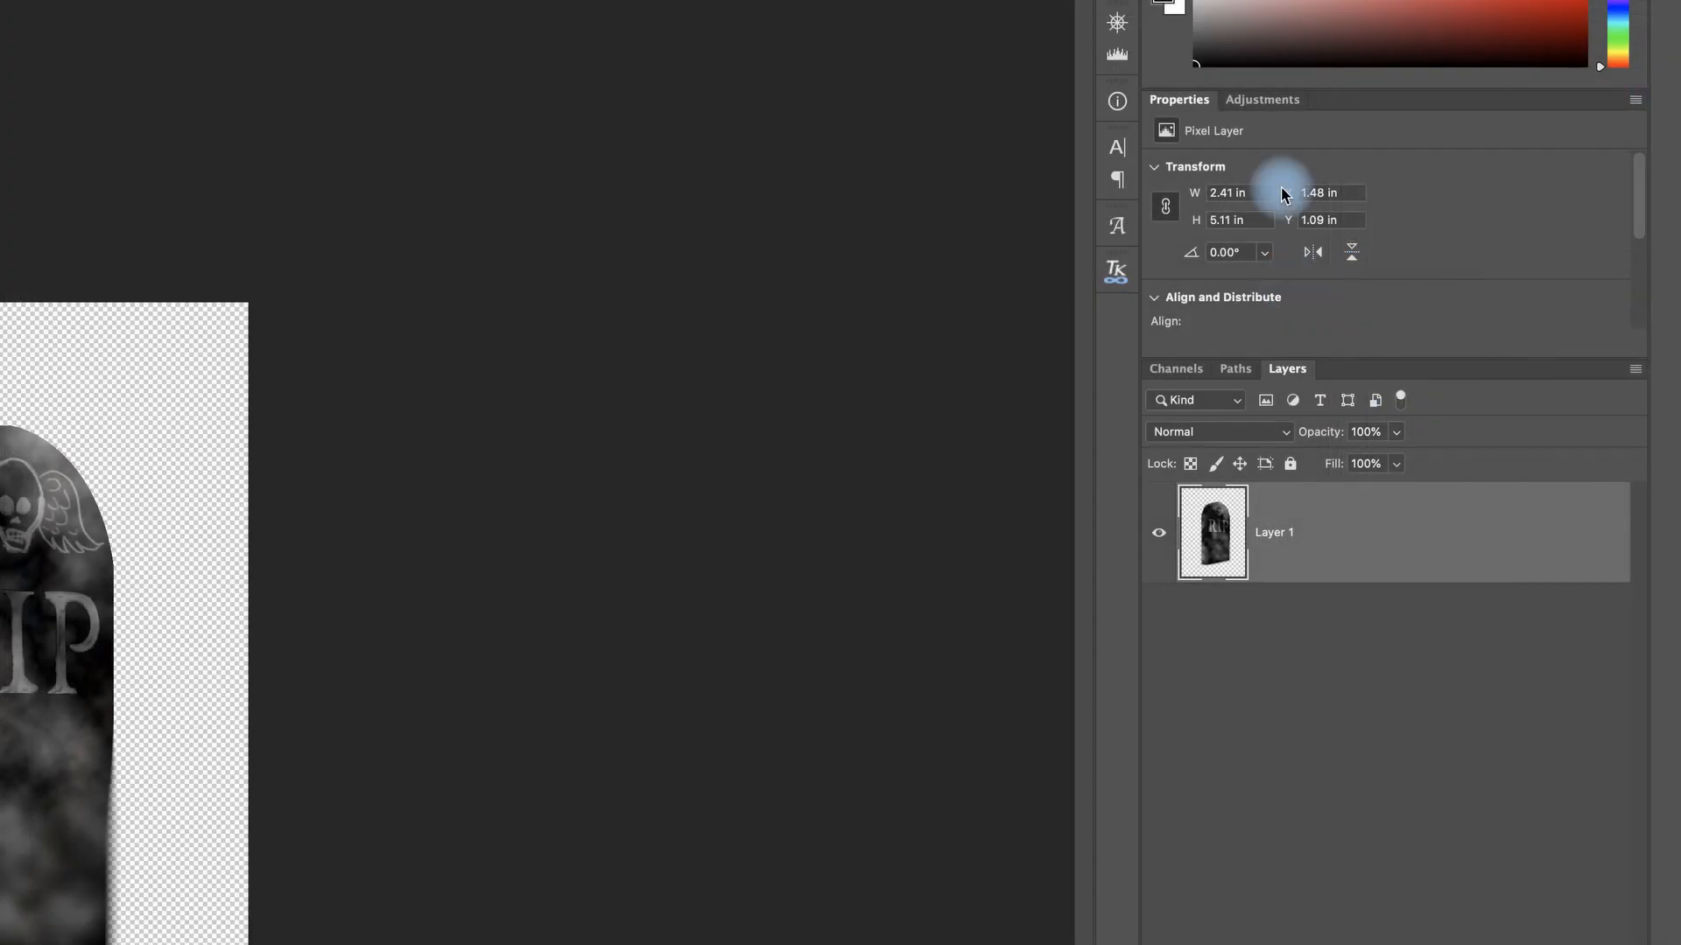
Add a Brightness/Contrast adjustment layer above the tombstone and set its brightness to 70.
click(1262, 101)
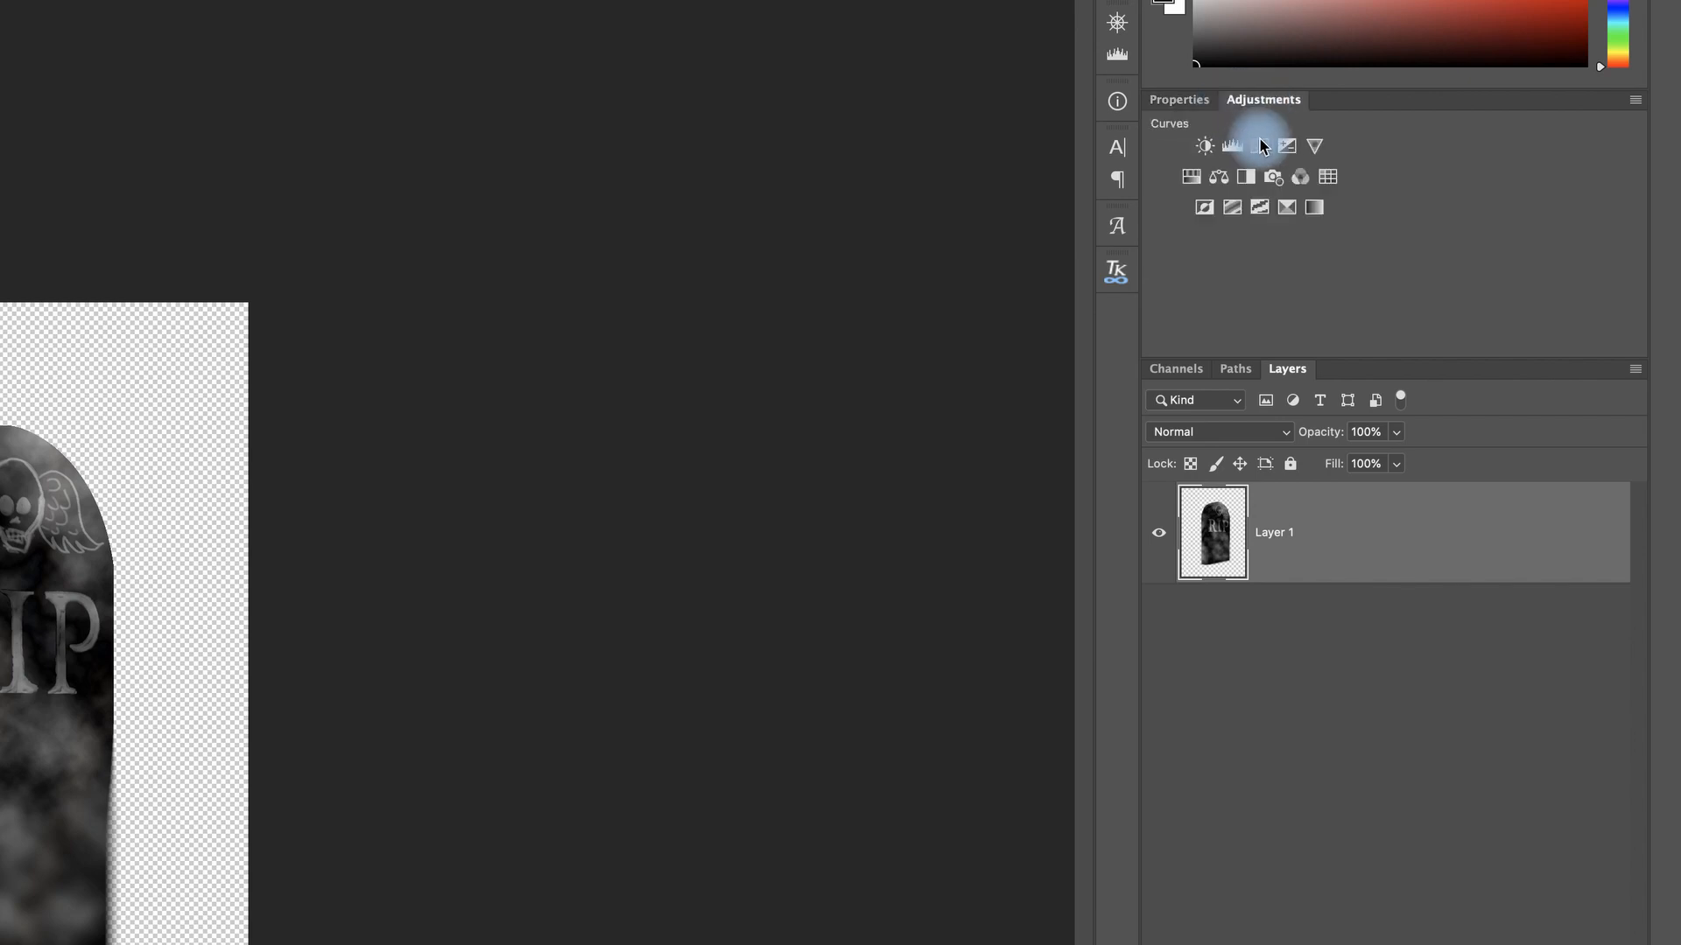
click(1204, 145)
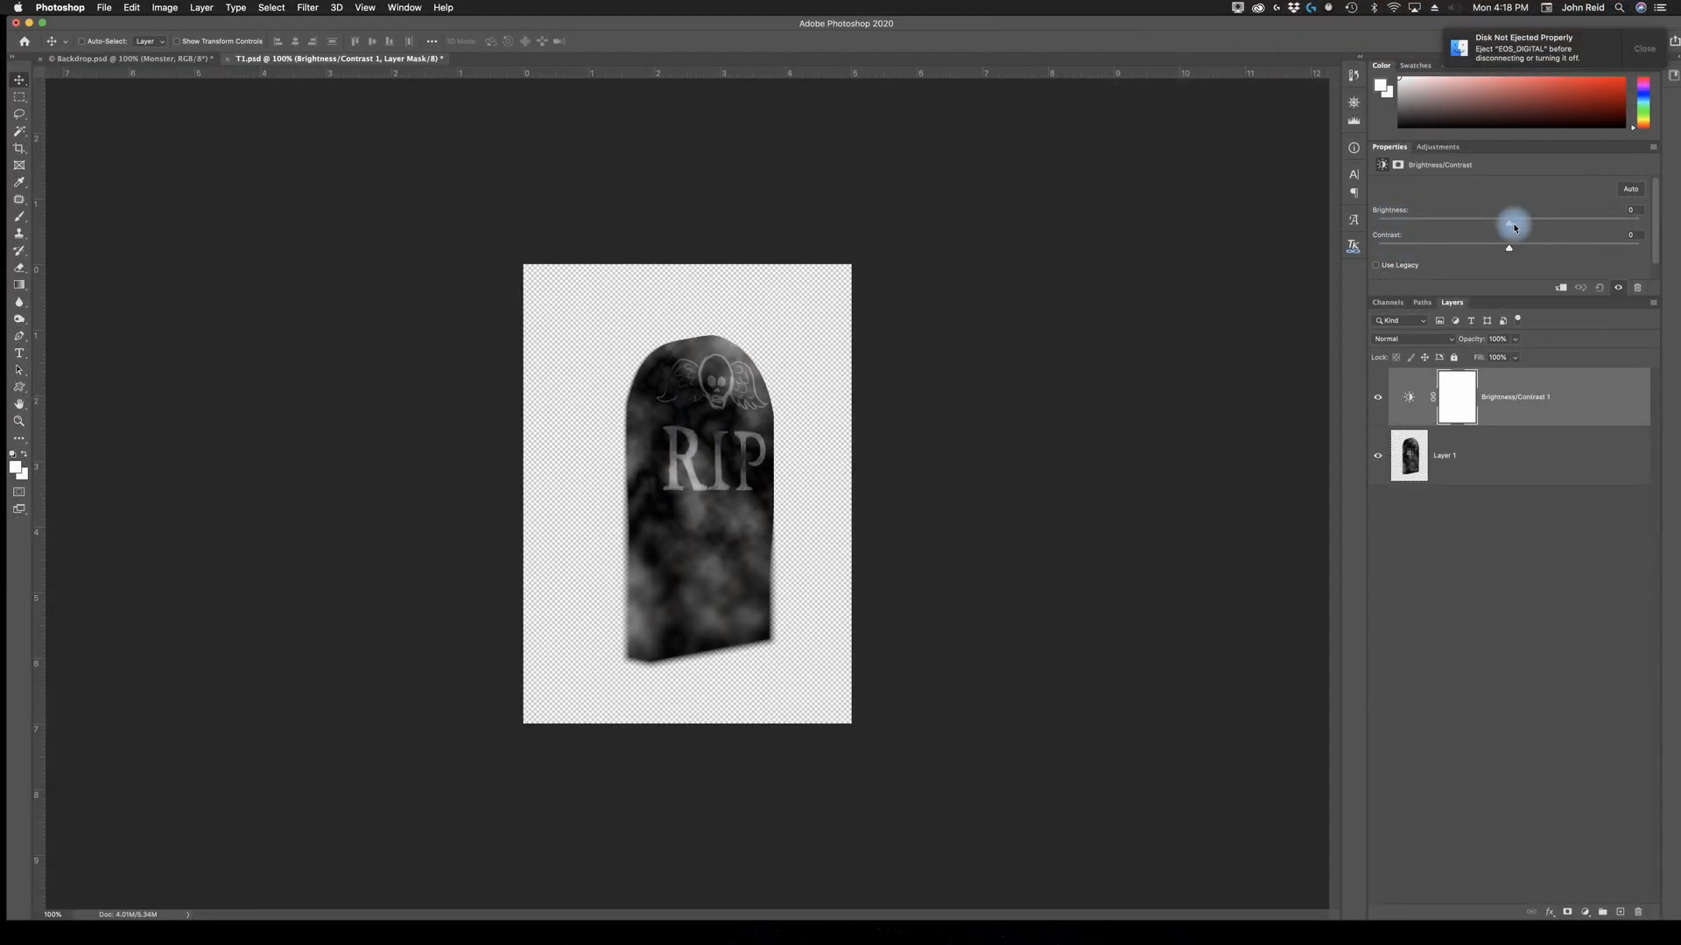
drag(1514, 226, 1569, 228)
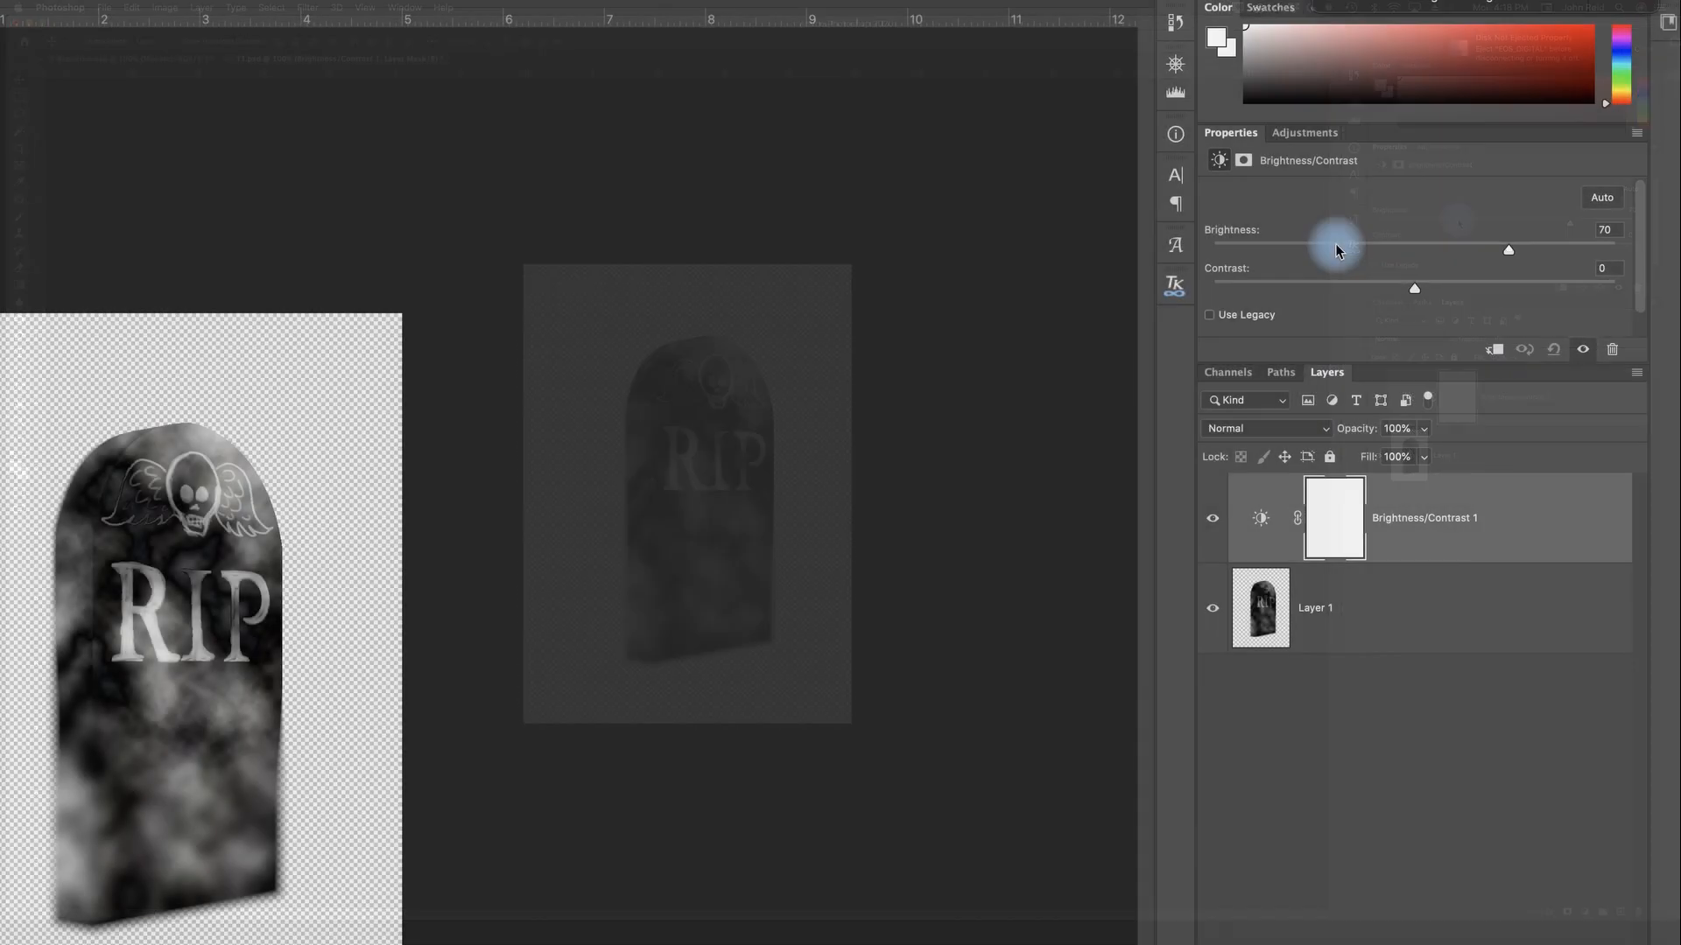
Add a Channel Mixer adjustment layer and, for the Green output channel, set Green to +37% and Blue to +108%.
click(1444, 147)
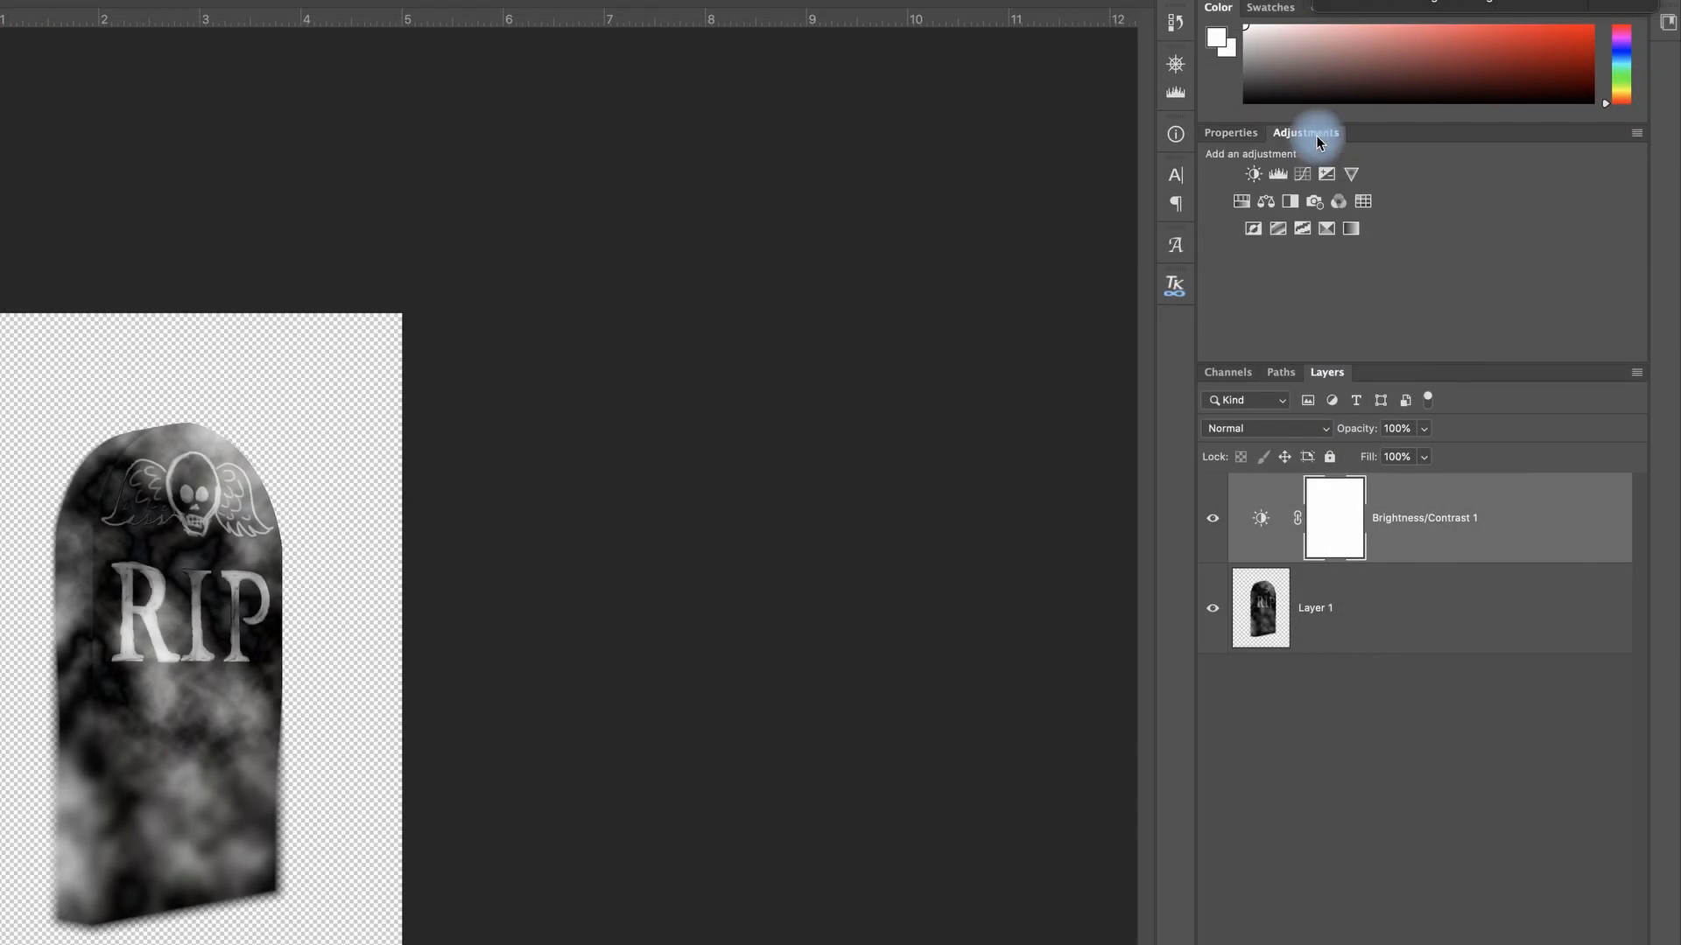
click(1337, 203)
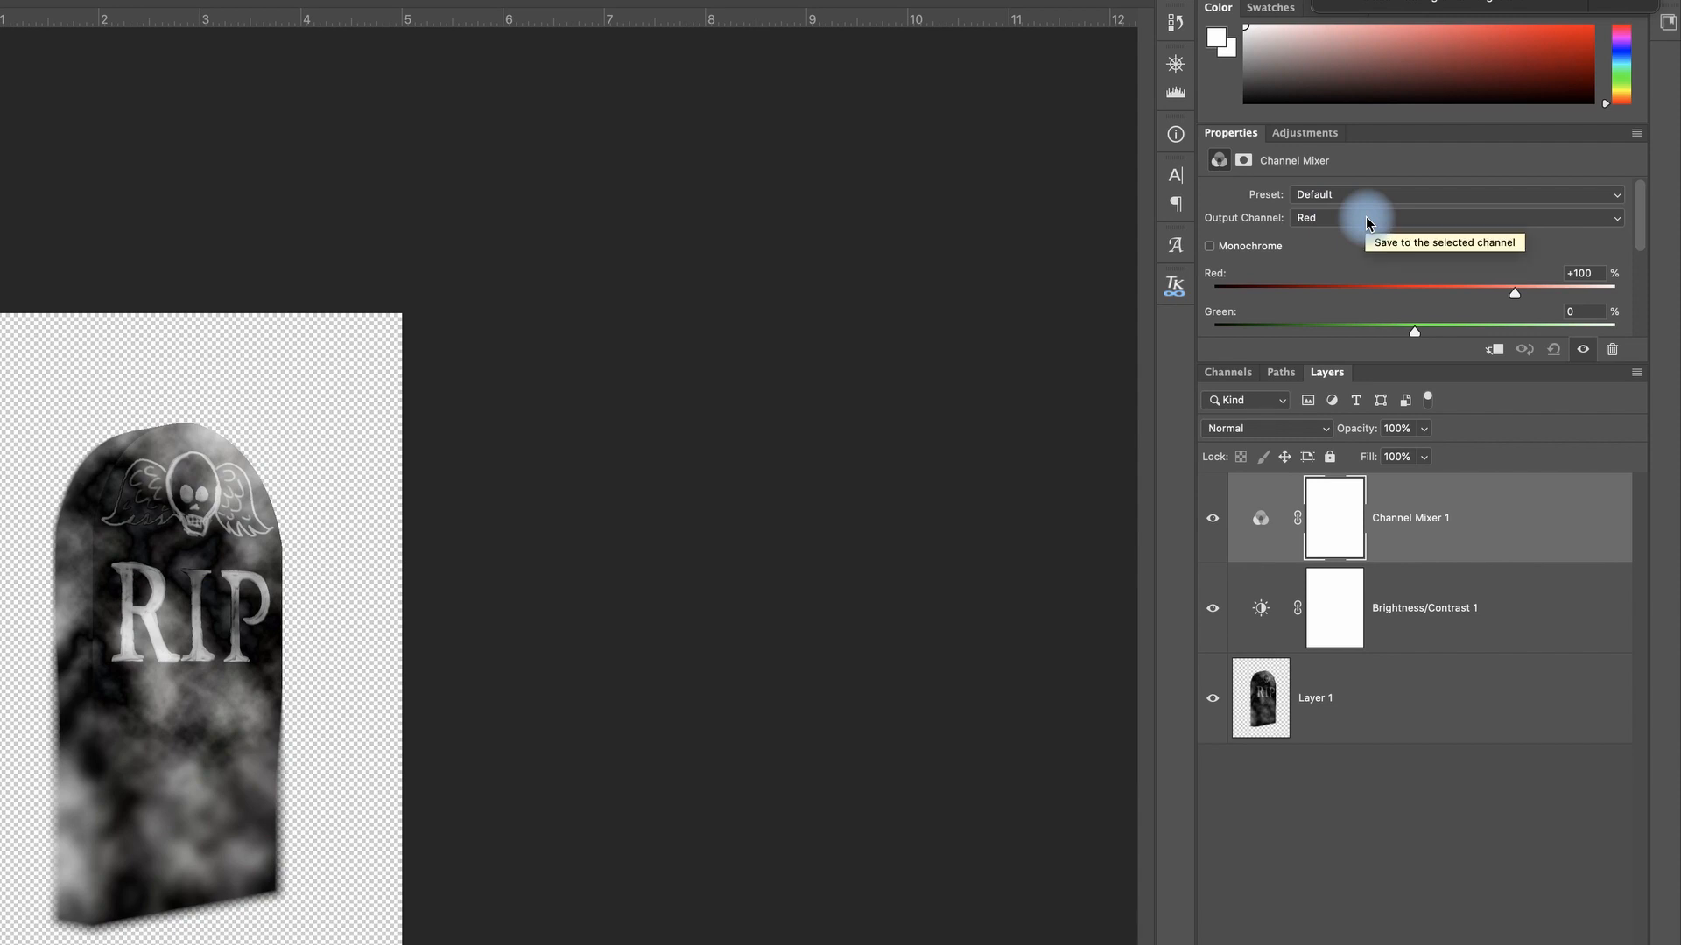
click(1409, 224)
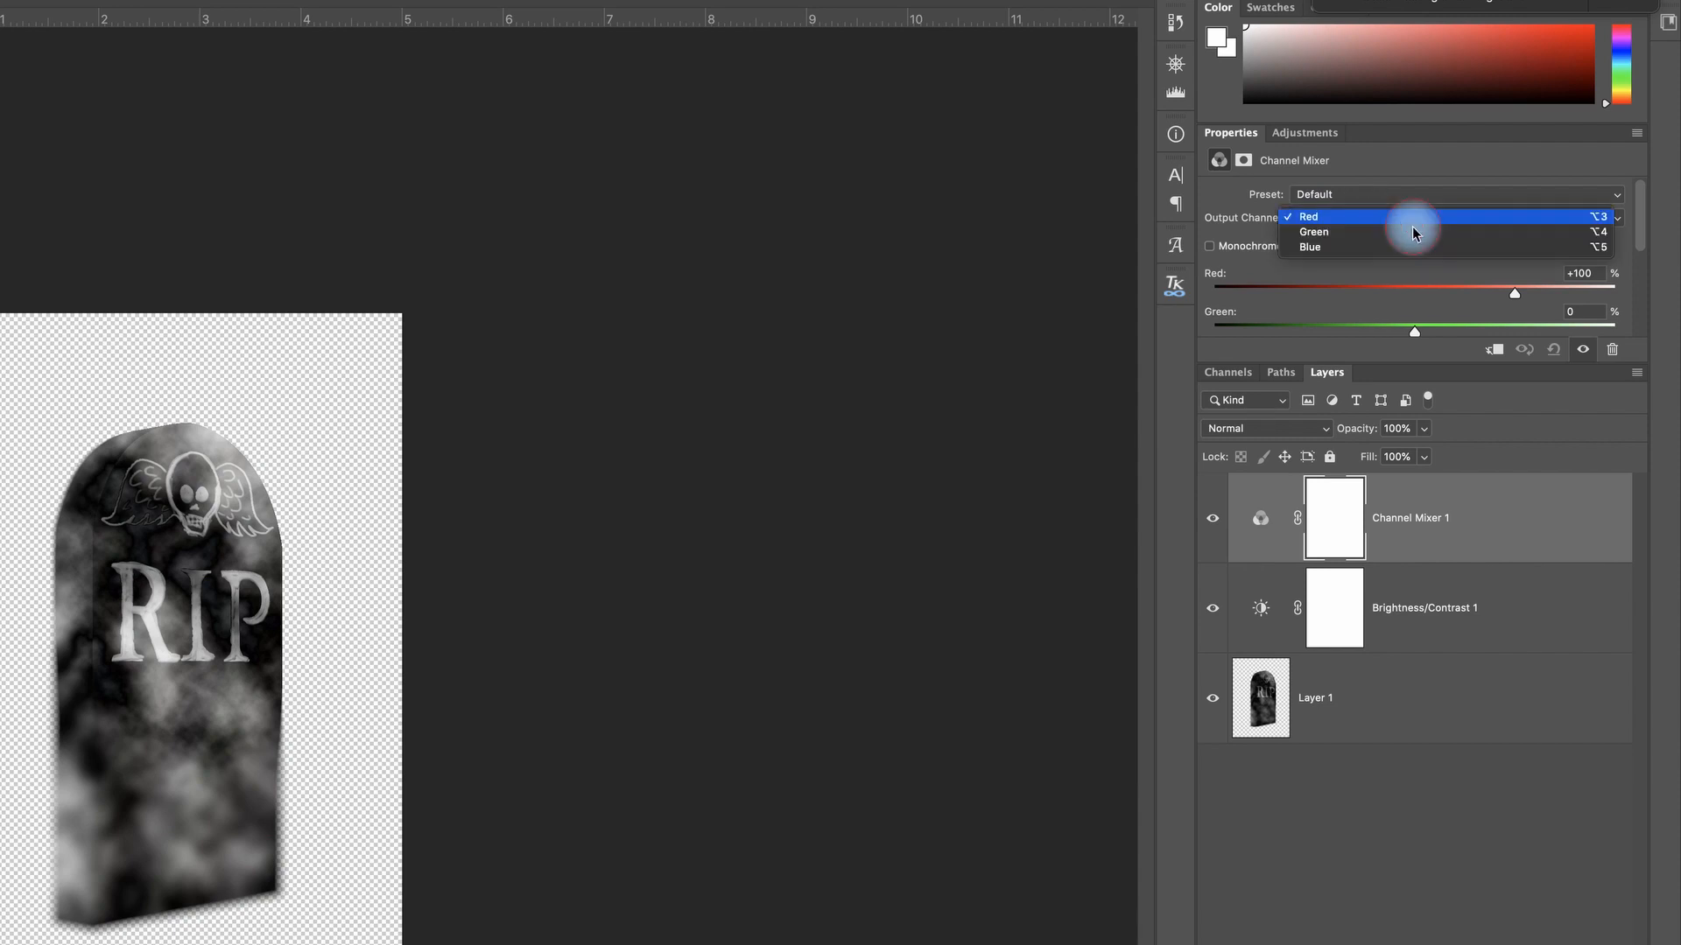
click(1345, 233)
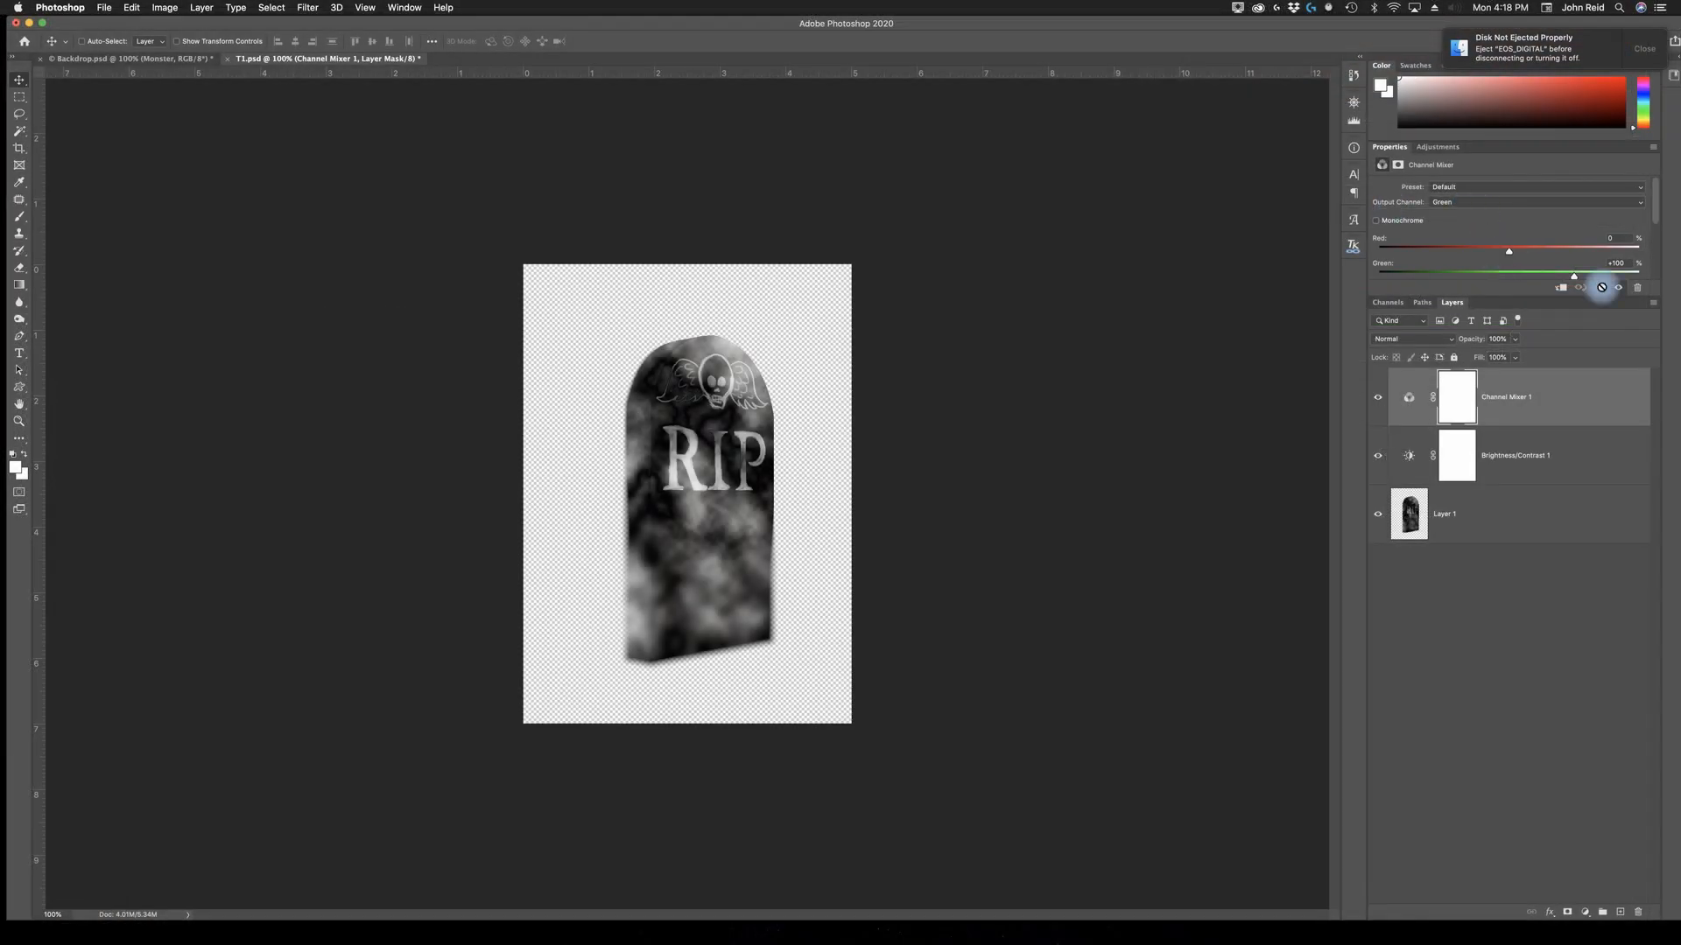
drag(1535, 297, 1535, 435)
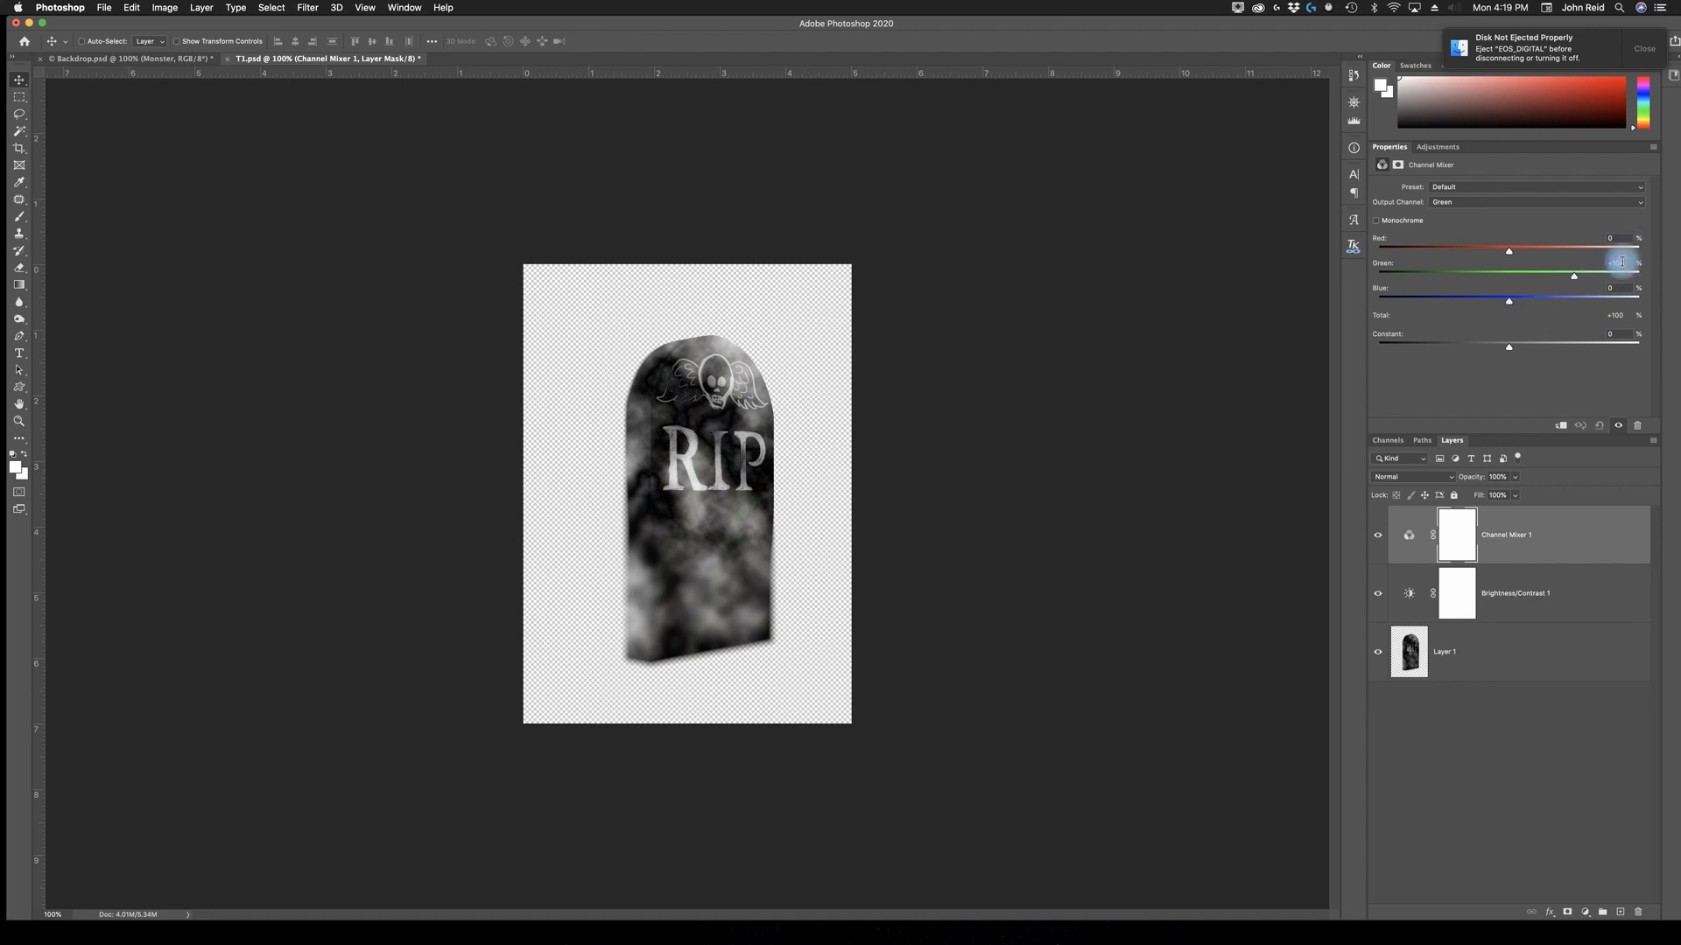
text(37)
key(Return)
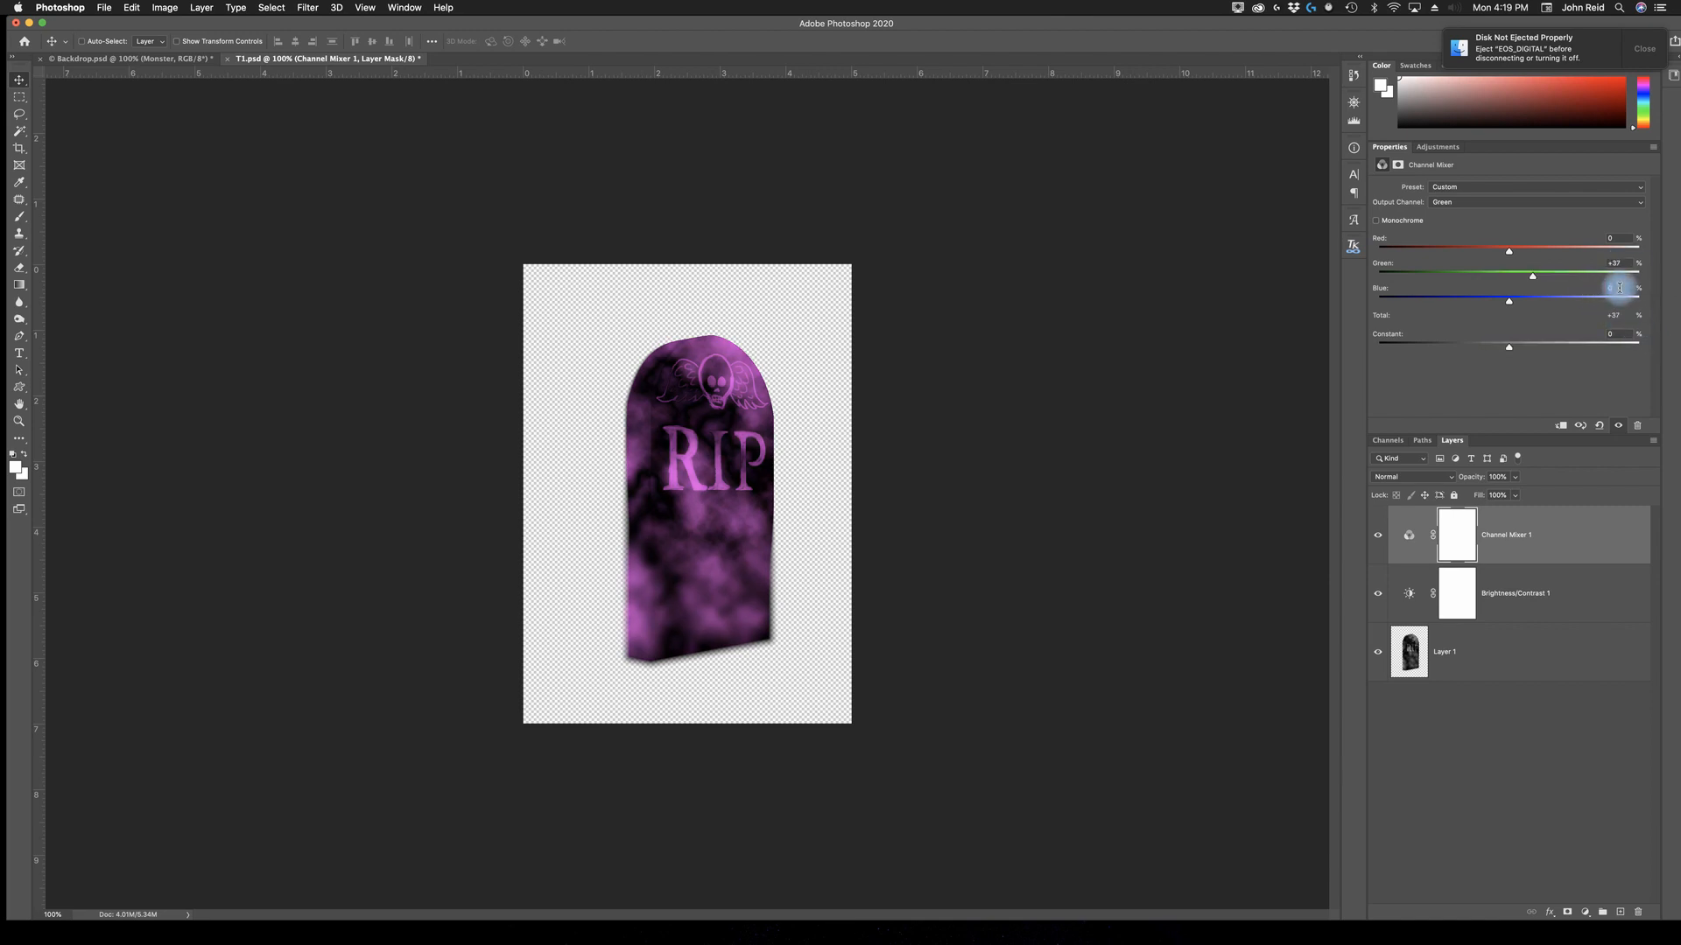
text(108)
key(Return)
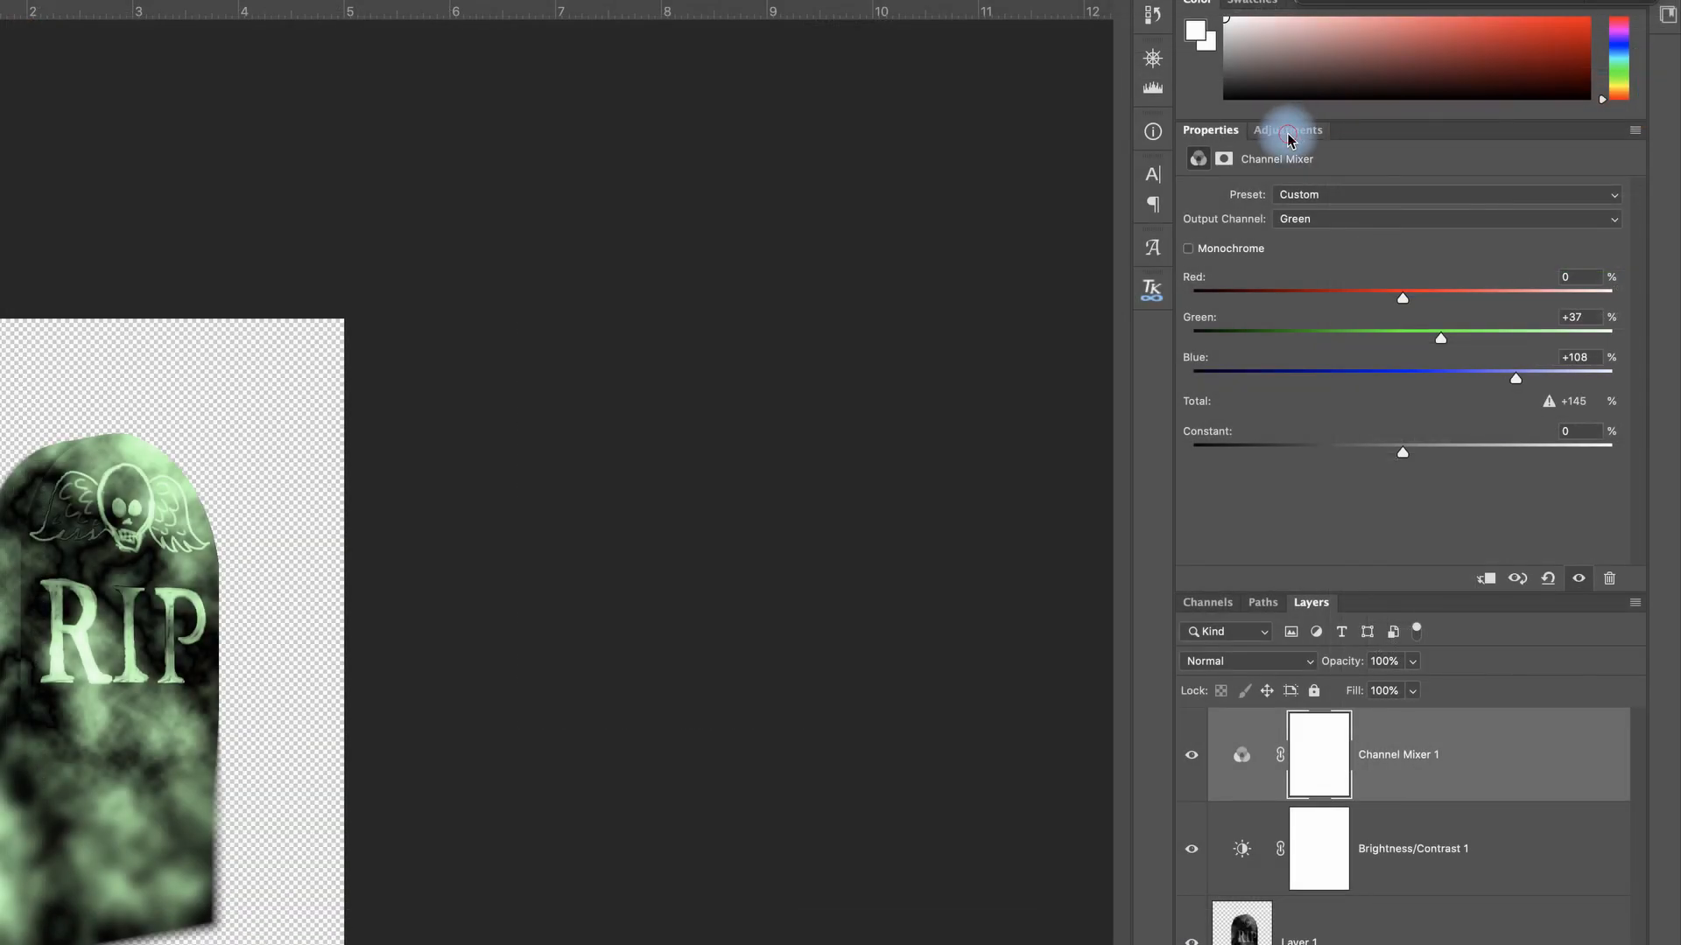
Add an Exposure adjustment layer to the tombstone image and set the exposure to +0.9.
click(1288, 133)
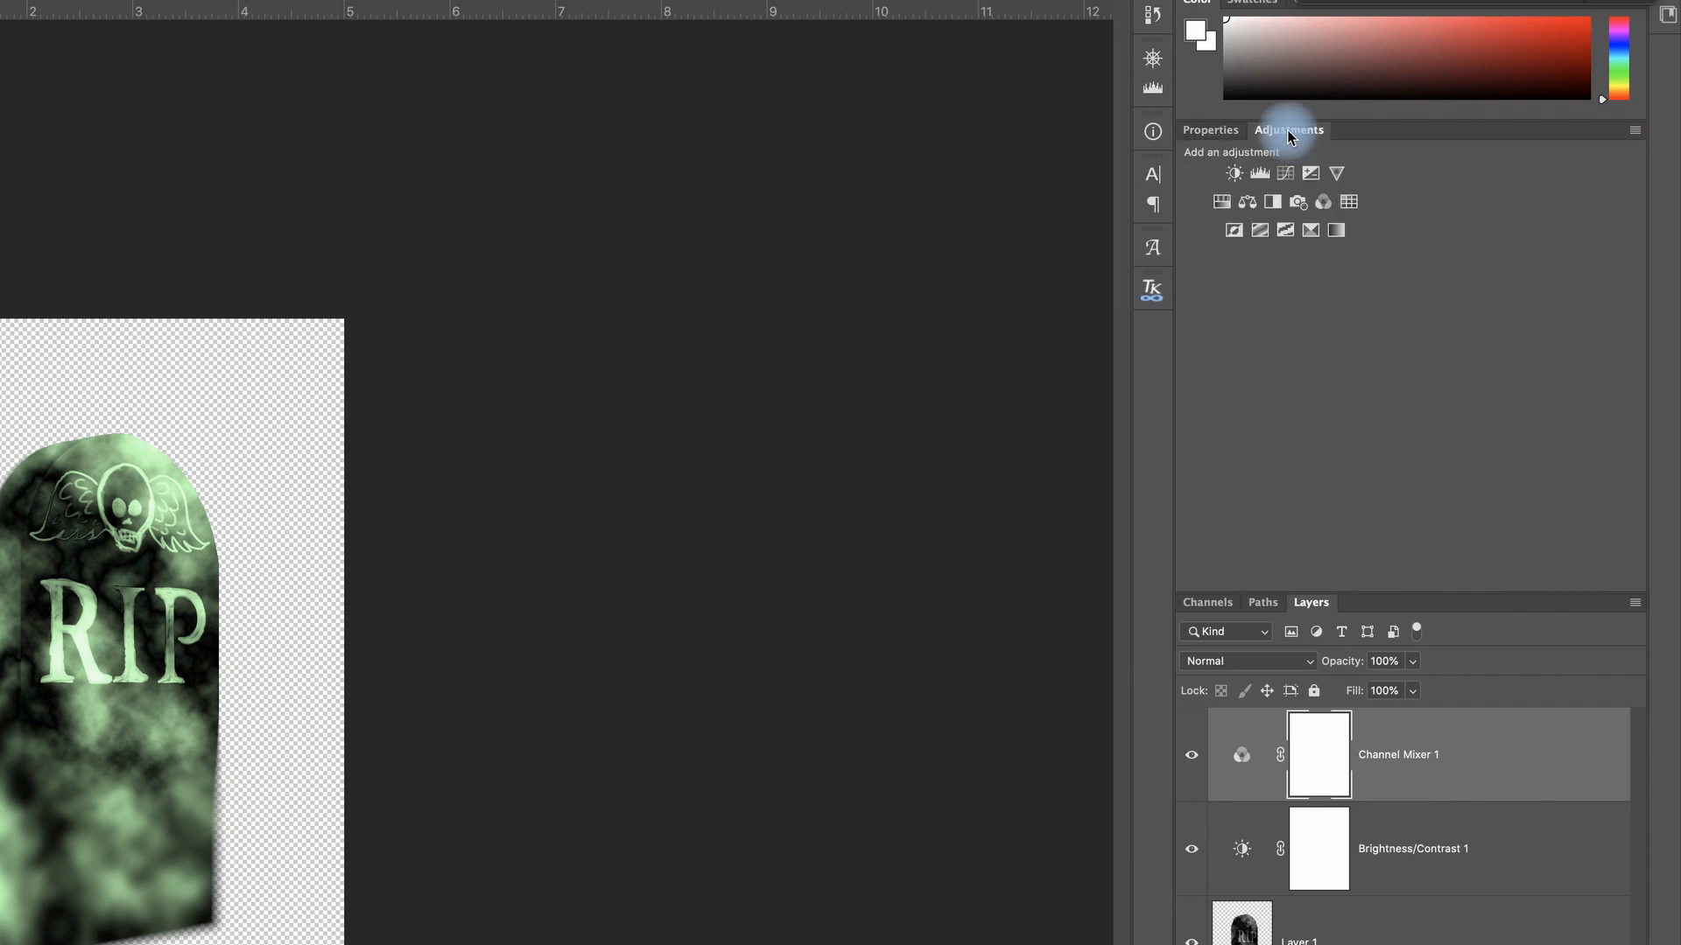
click(1310, 172)
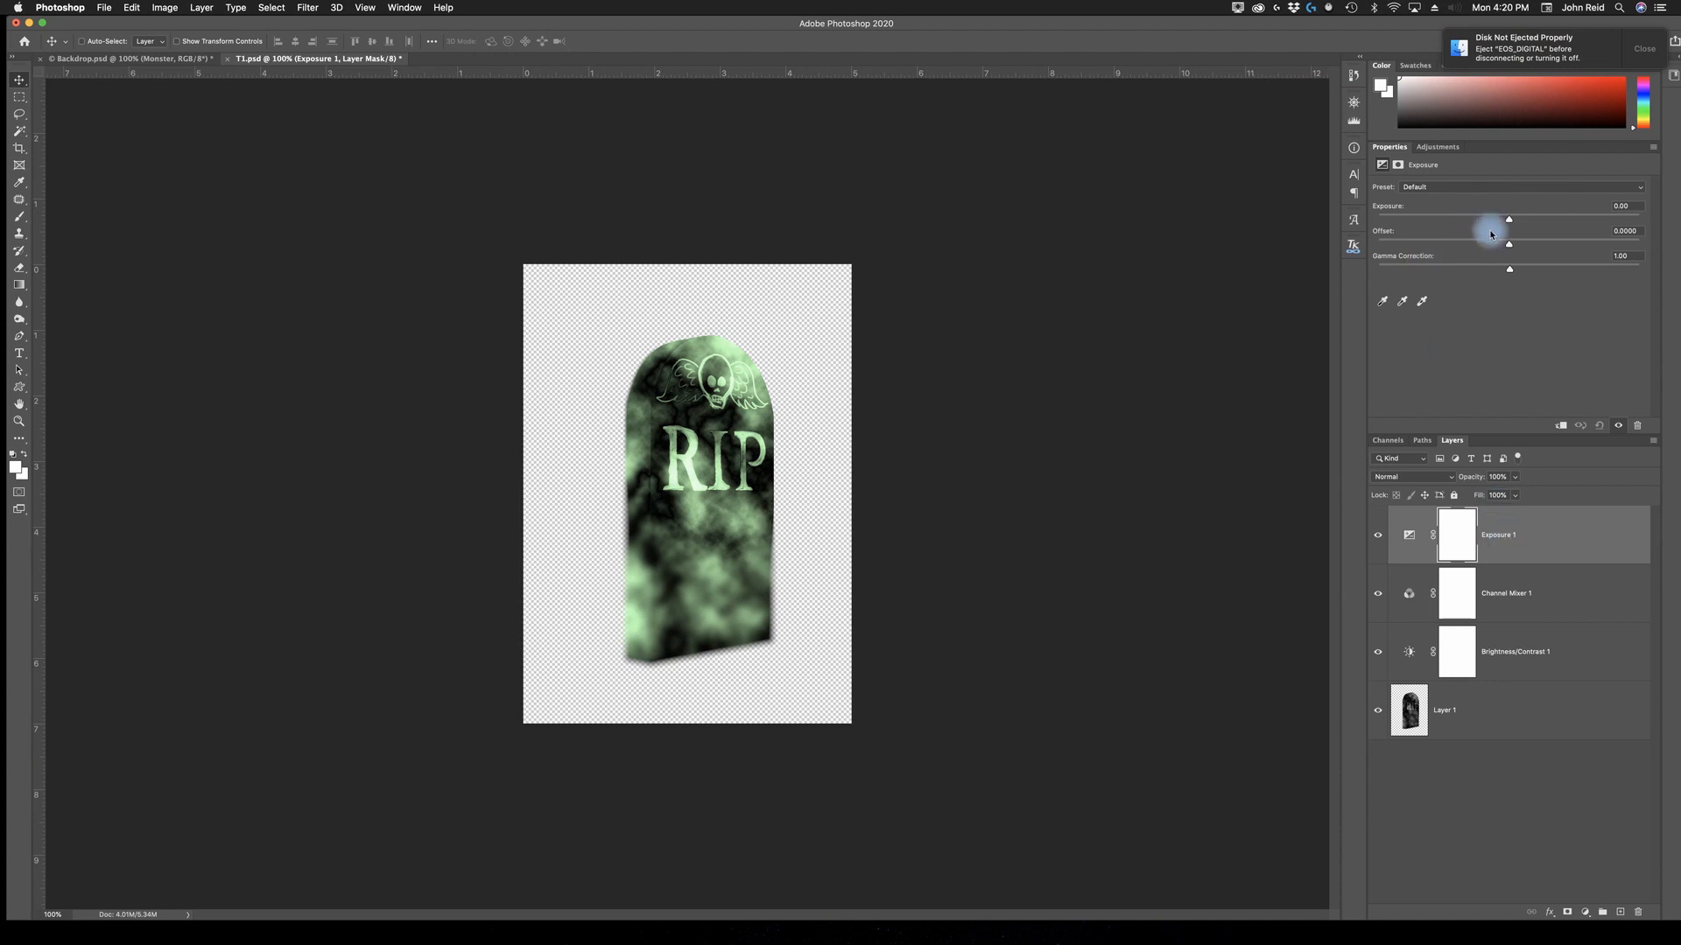
click(1624, 208)
text(.8)
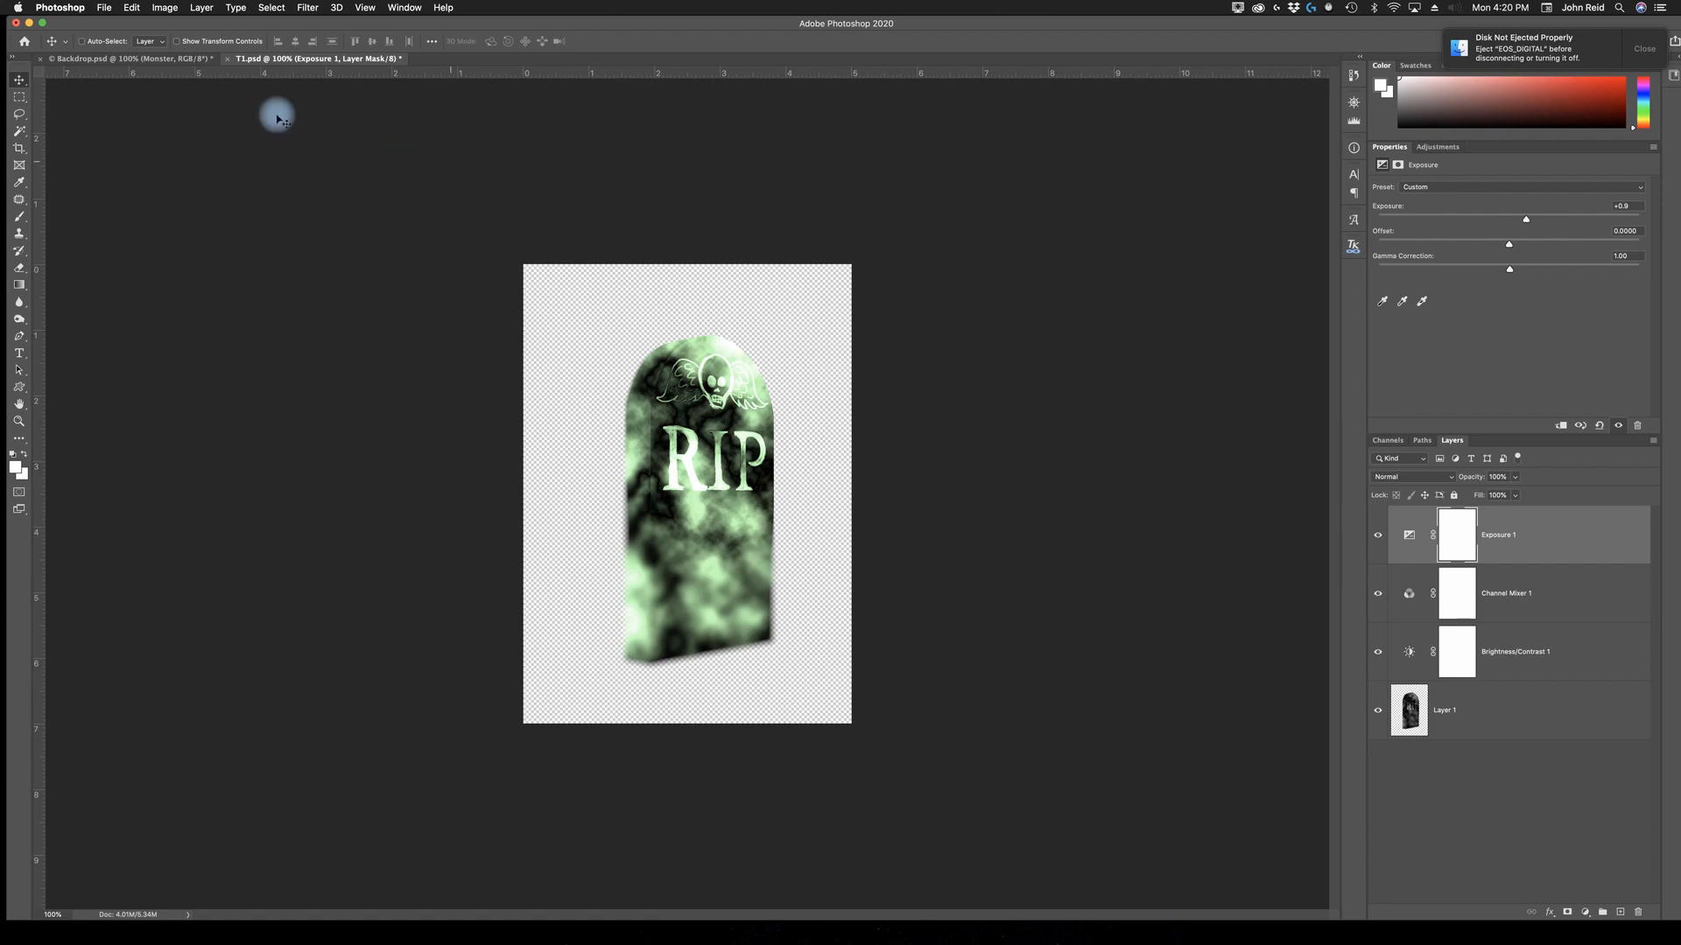
Show the history of T1.psd and step back to its Blur Gallery state.
click(405, 8)
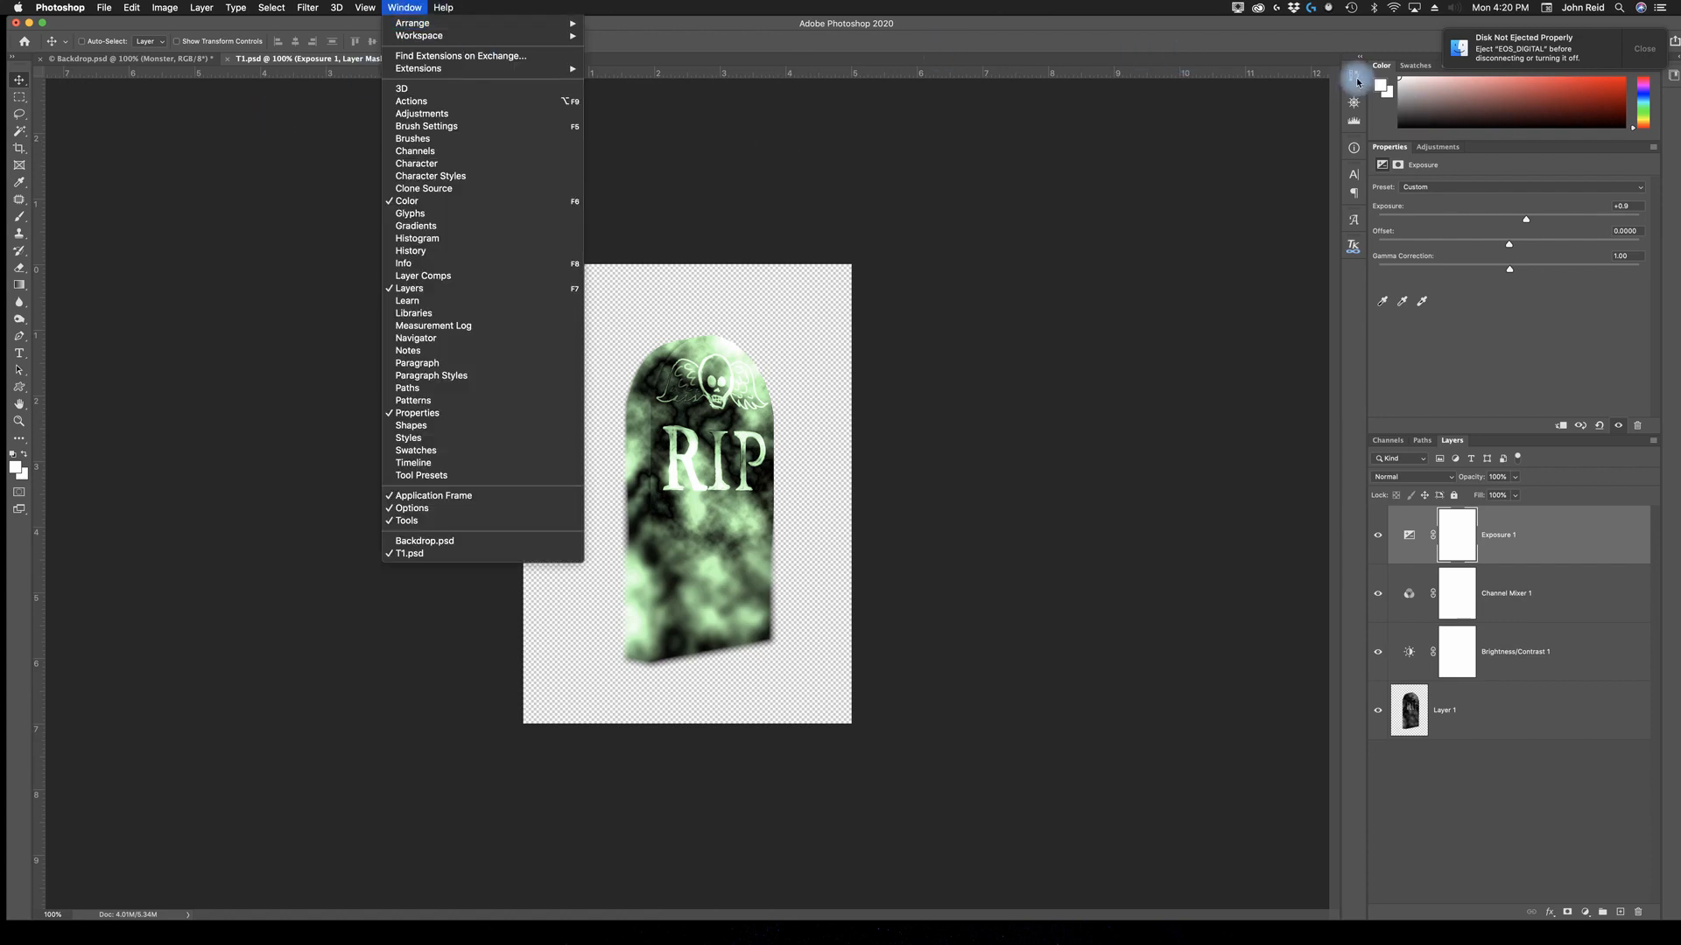
click(409, 258)
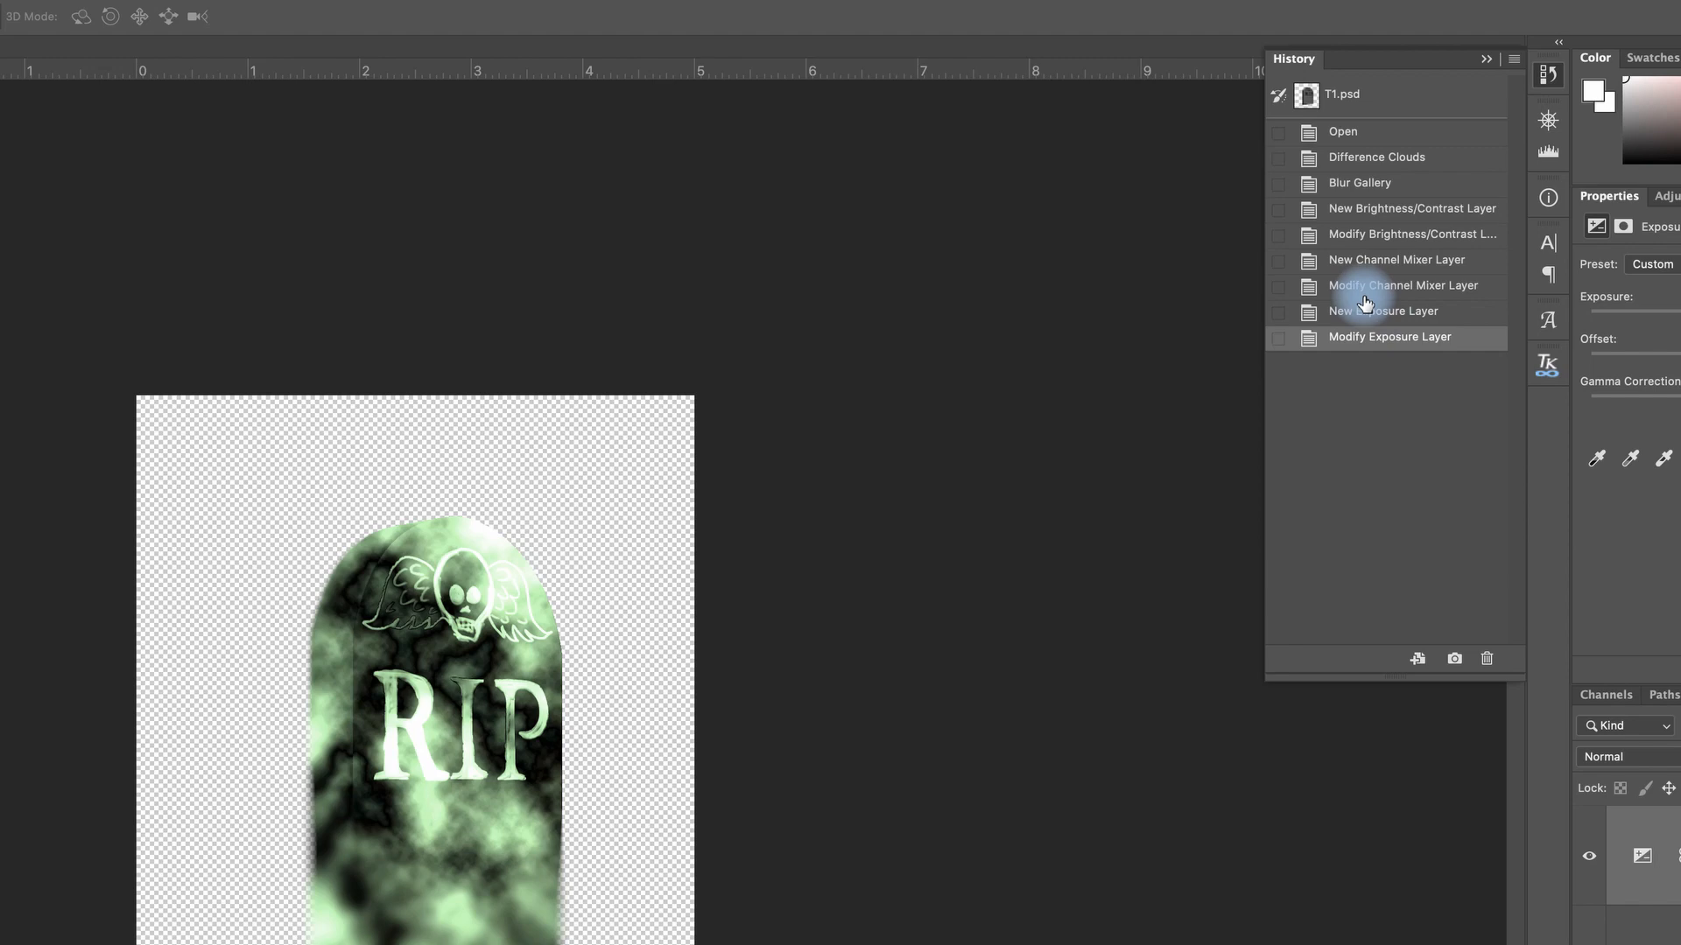
click(1356, 186)
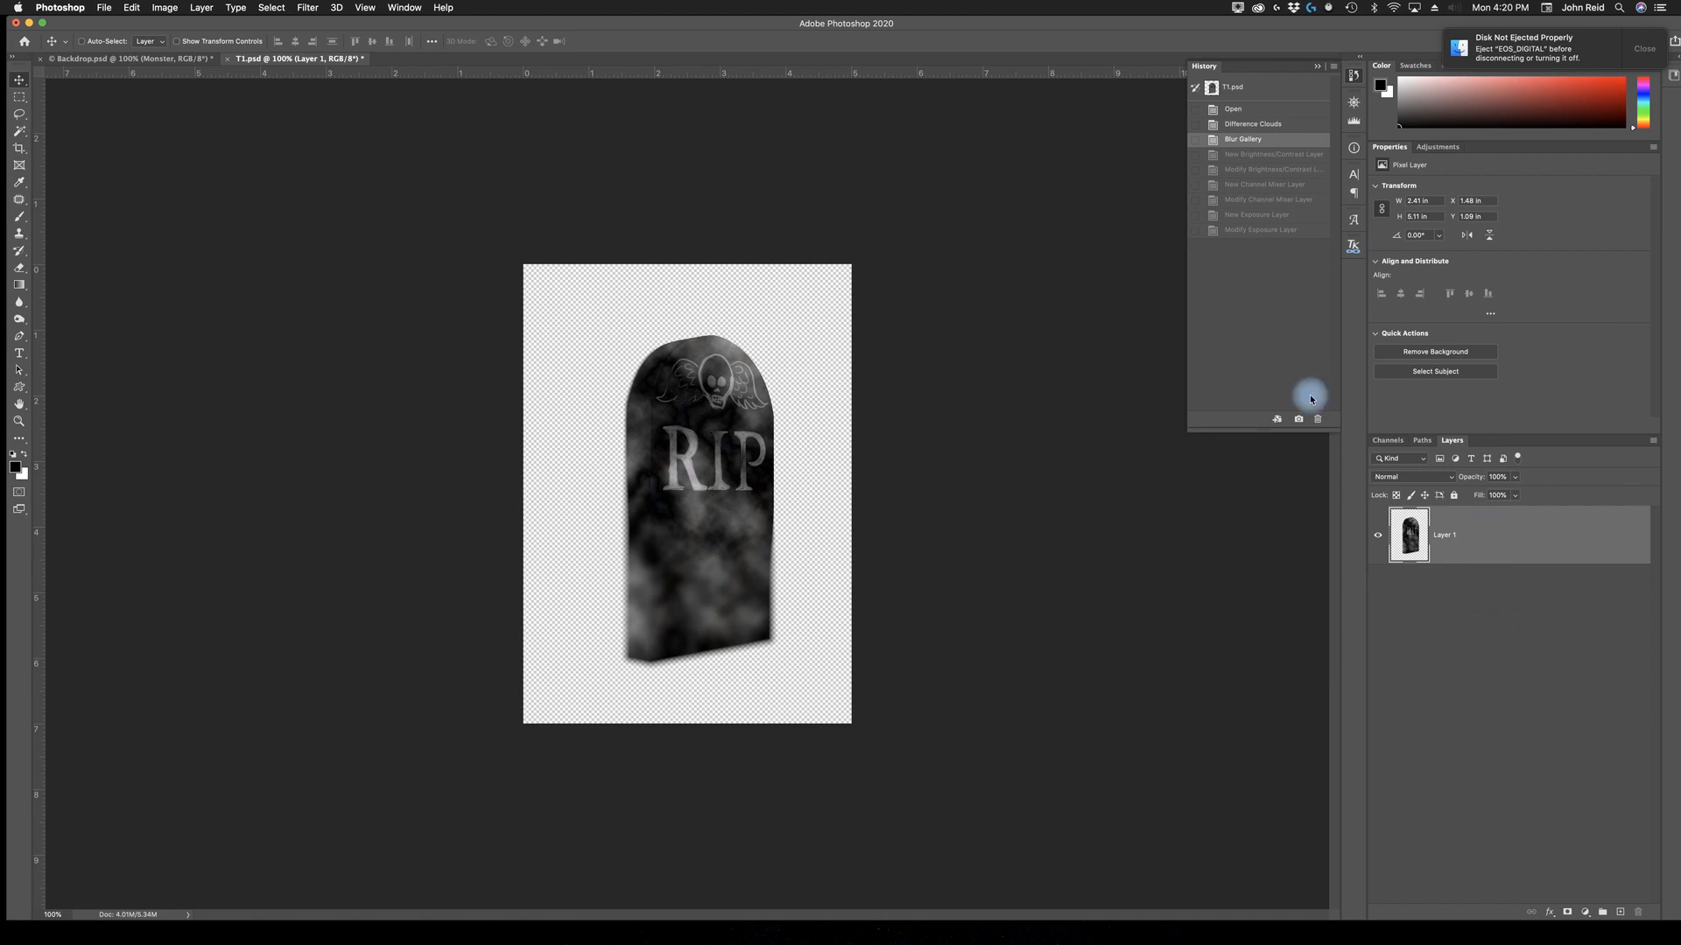
Compare the tombstone's appearance across its history states, from Blur Gallery through the Brightness/Contrast, Channel Mixer and Exposure adjustments.
click(1242, 201)
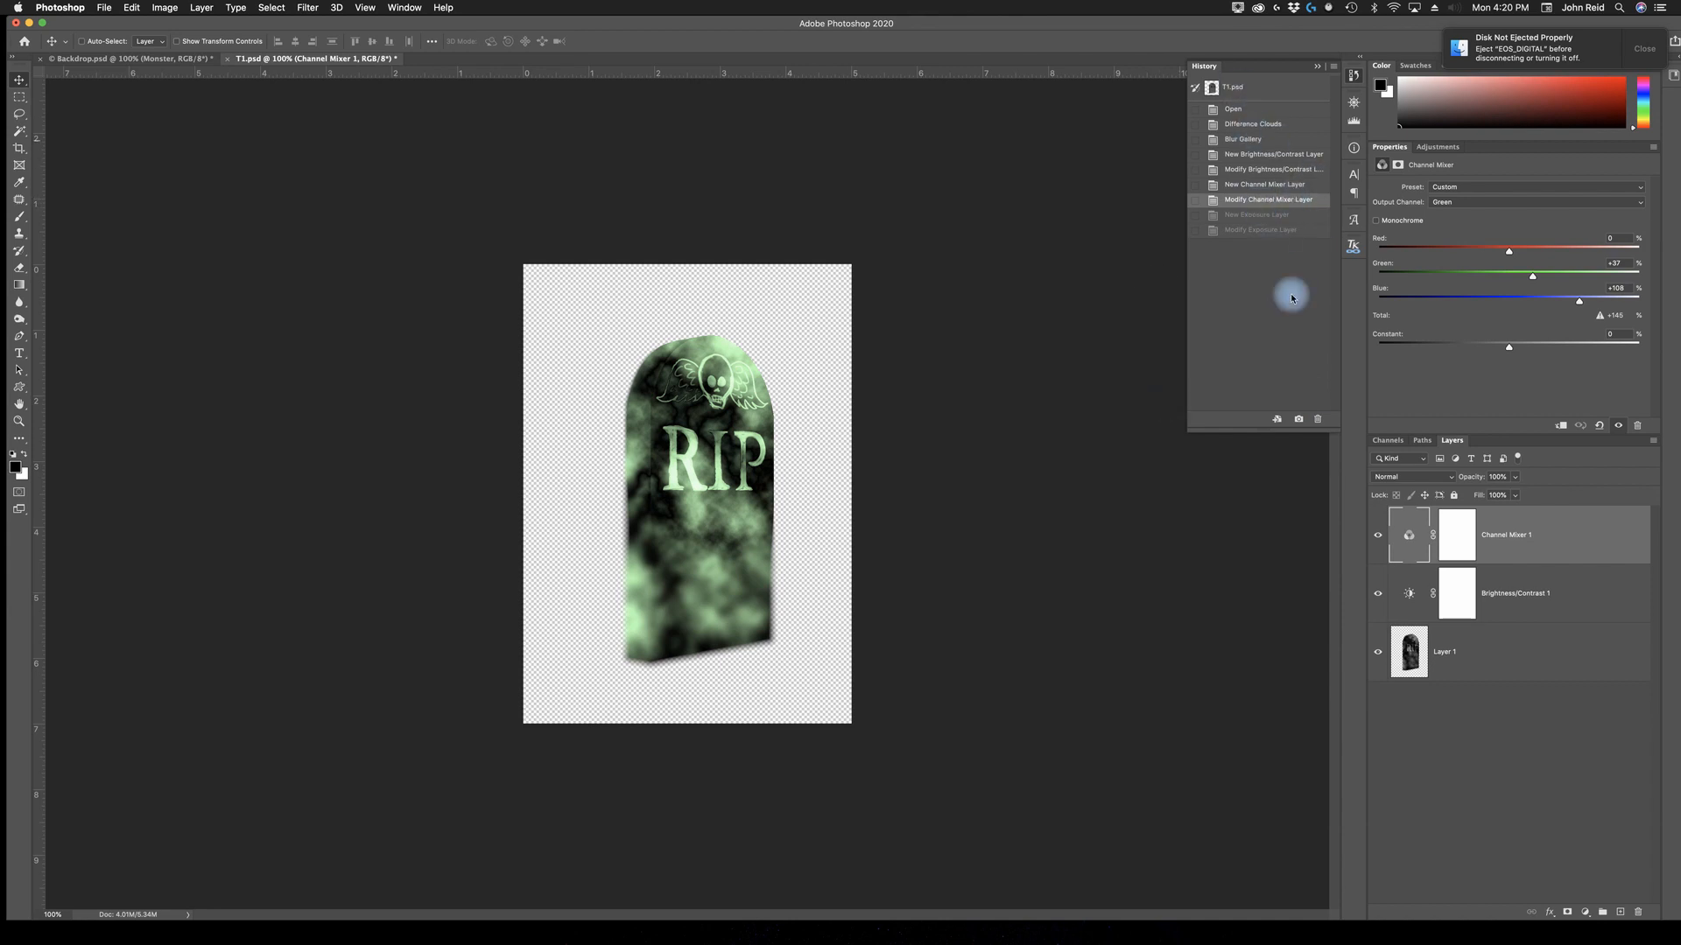
click(1247, 156)
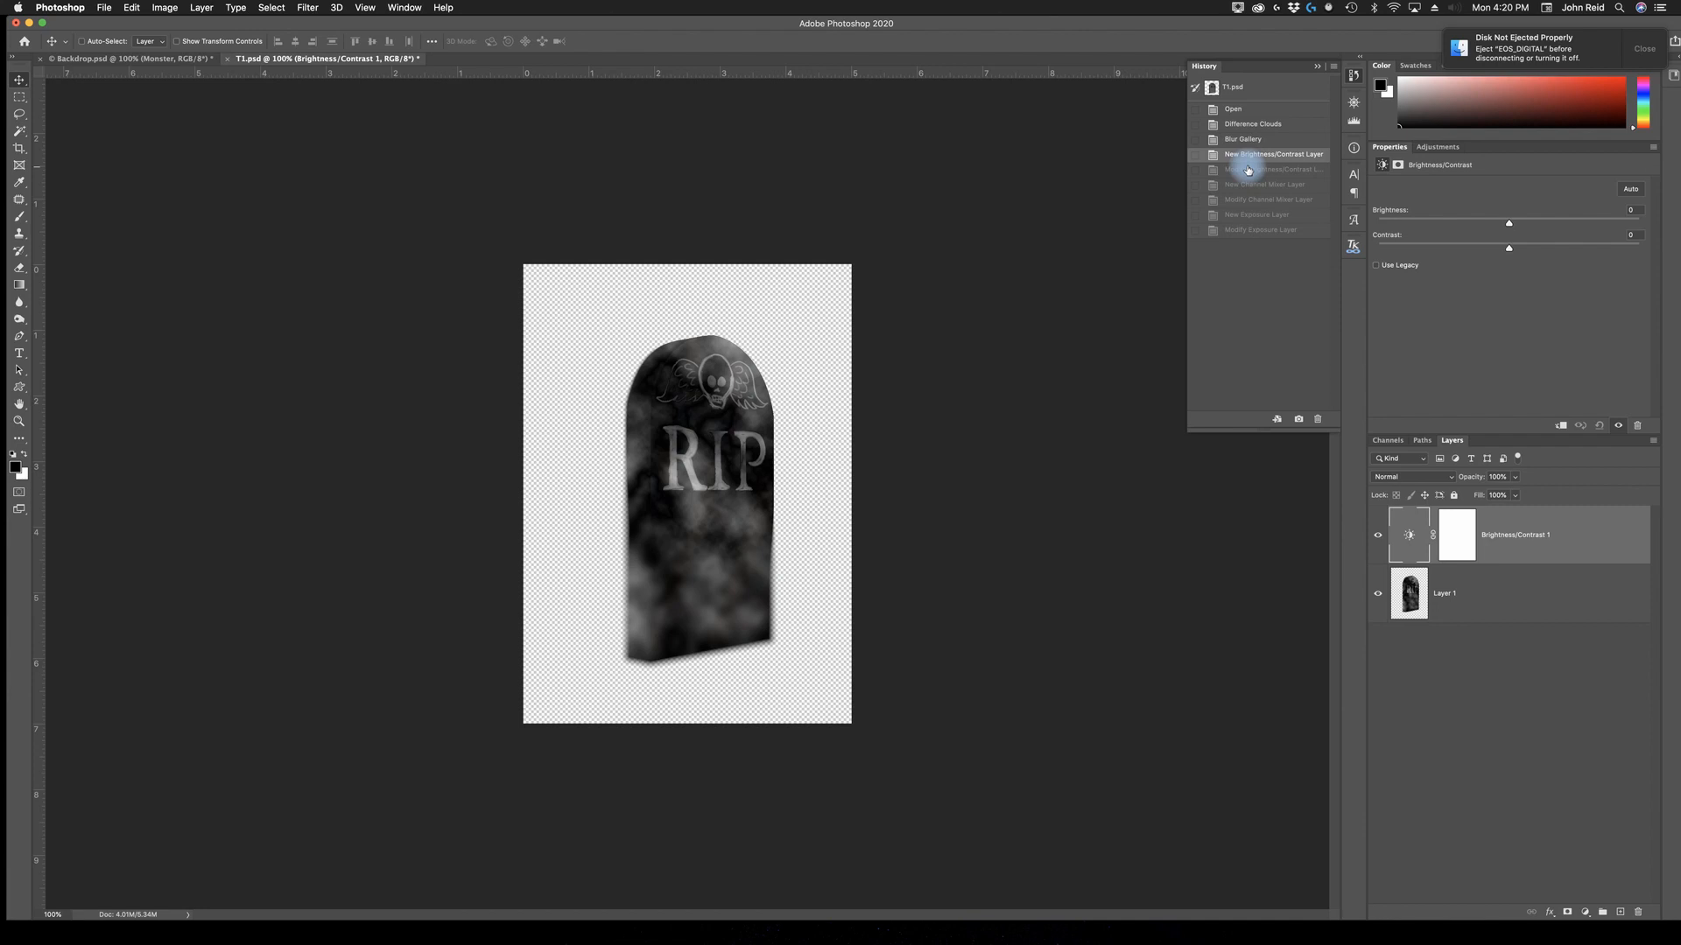
click(1238, 140)
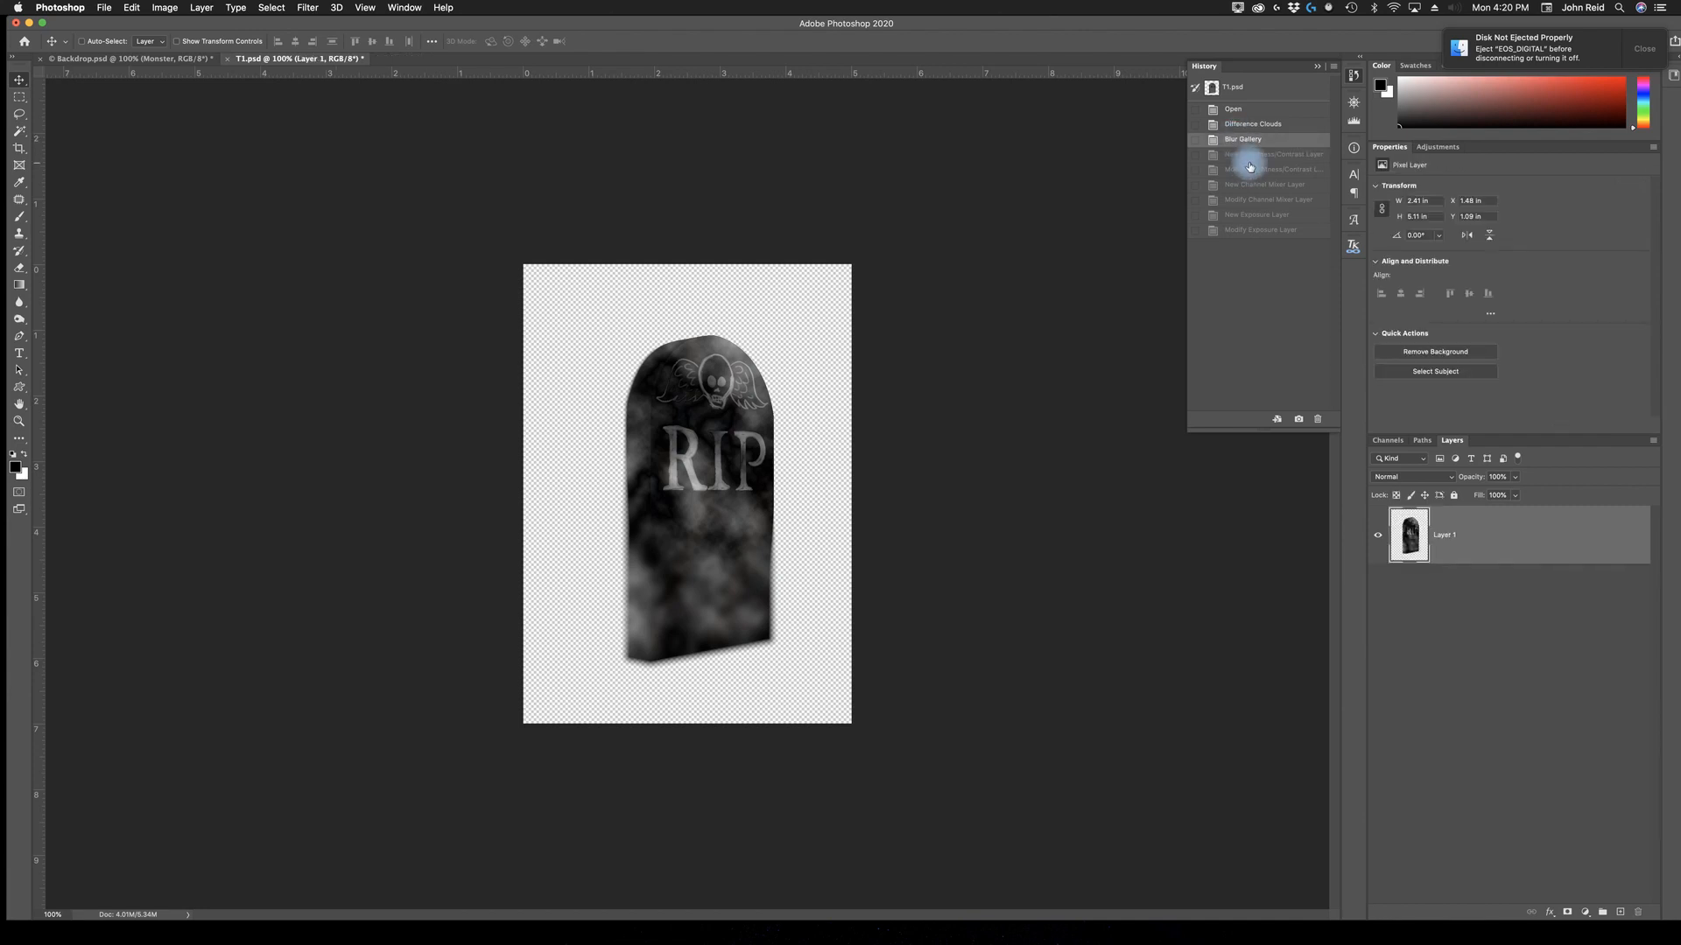
click(1250, 191)
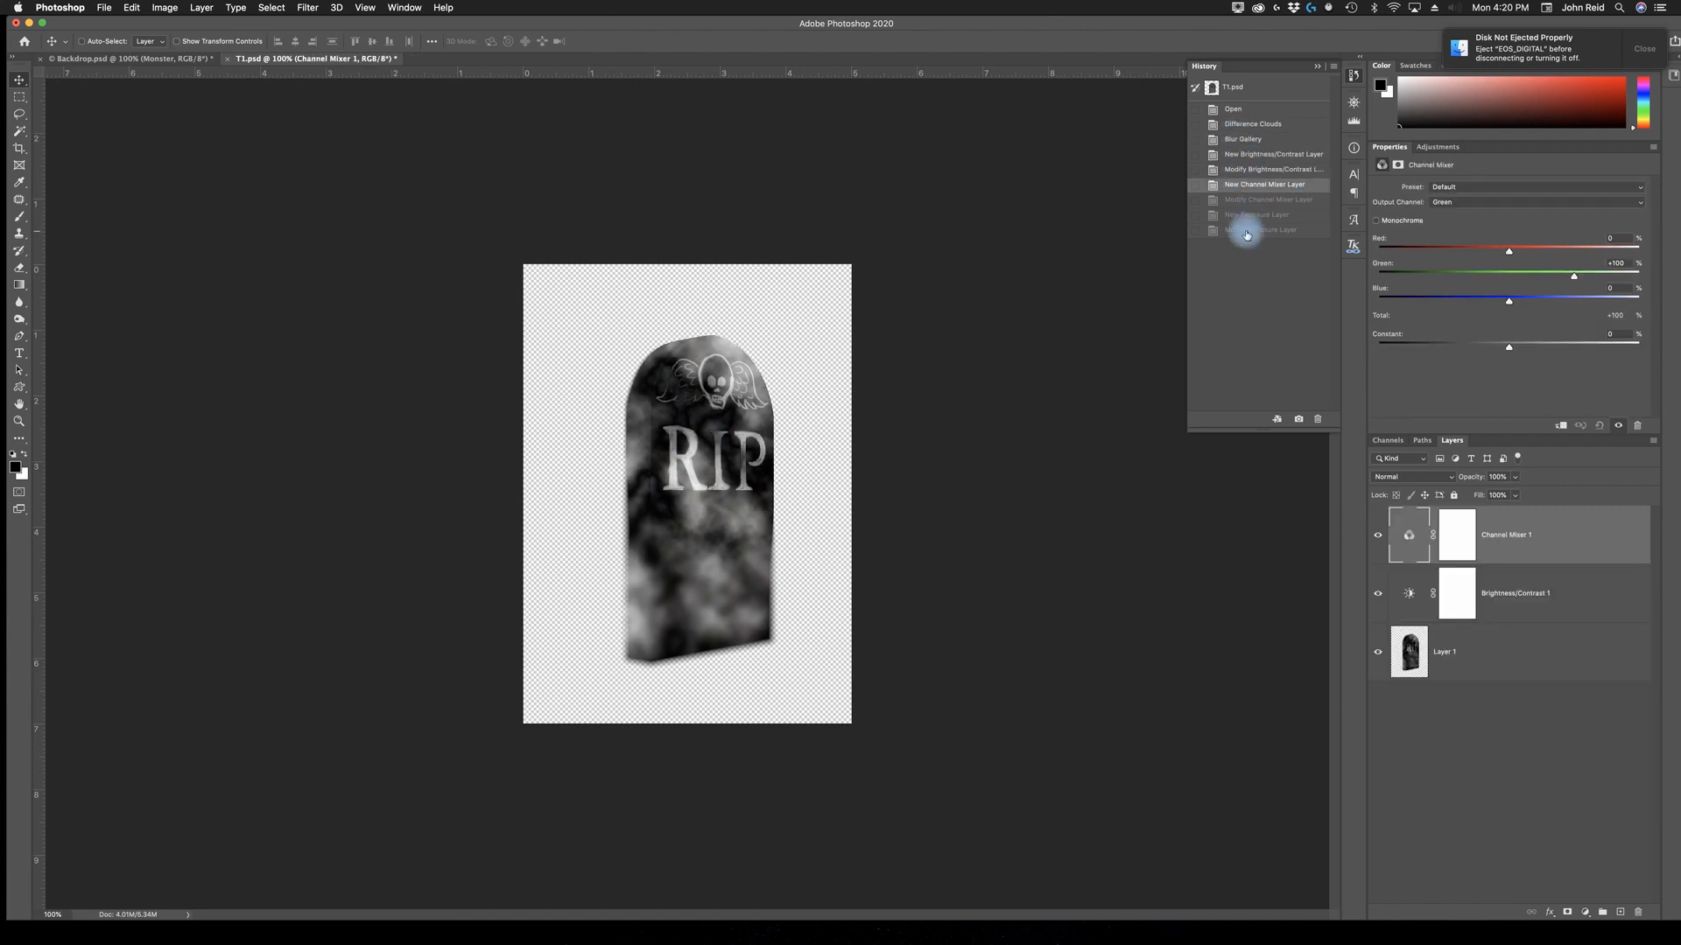
click(1247, 232)
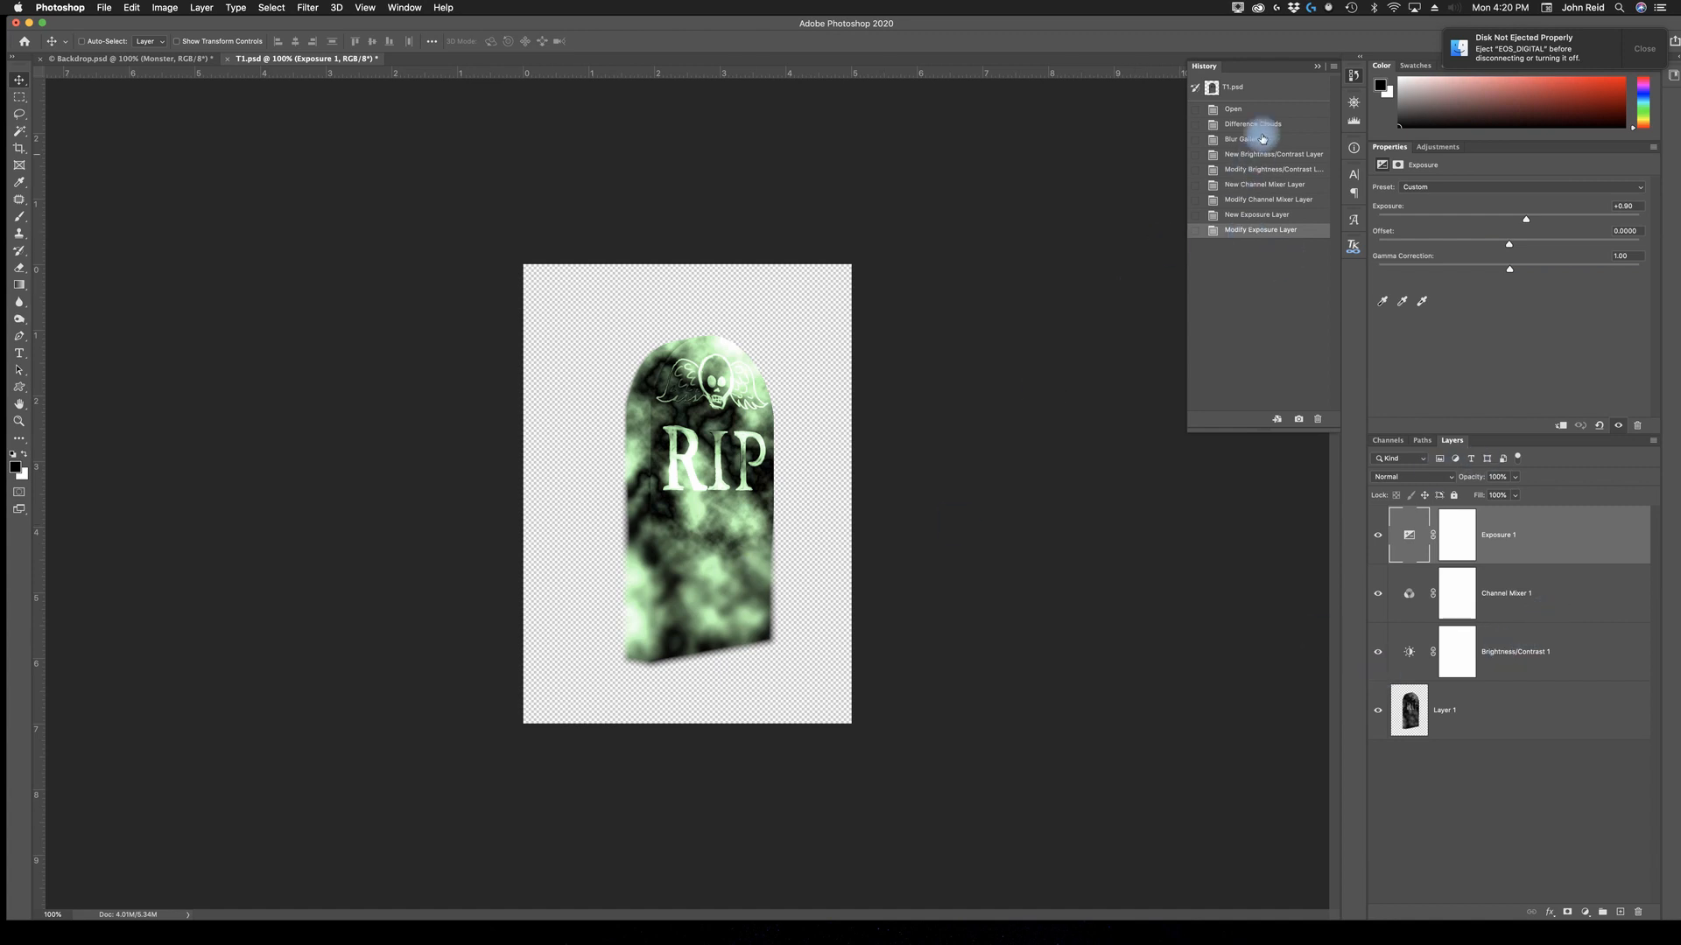
Return T1.psd to its Difference Clouds state and add 3% monochromatic Gaussian noise to the tombstone.
click(1228, 129)
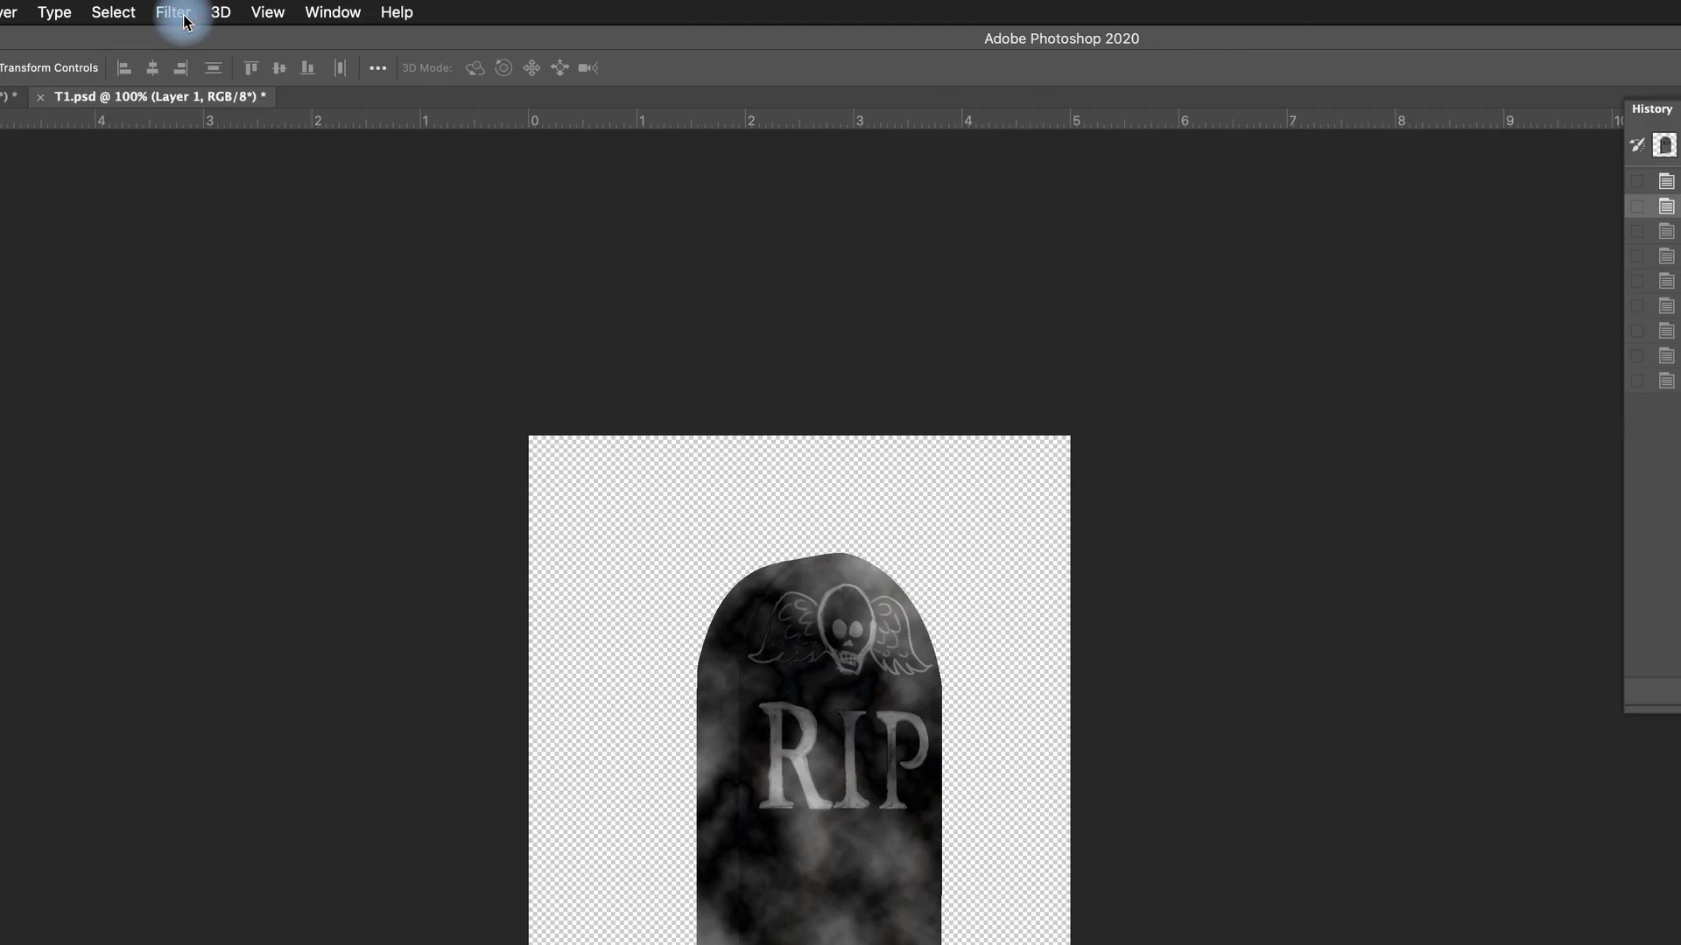
click(311, 8)
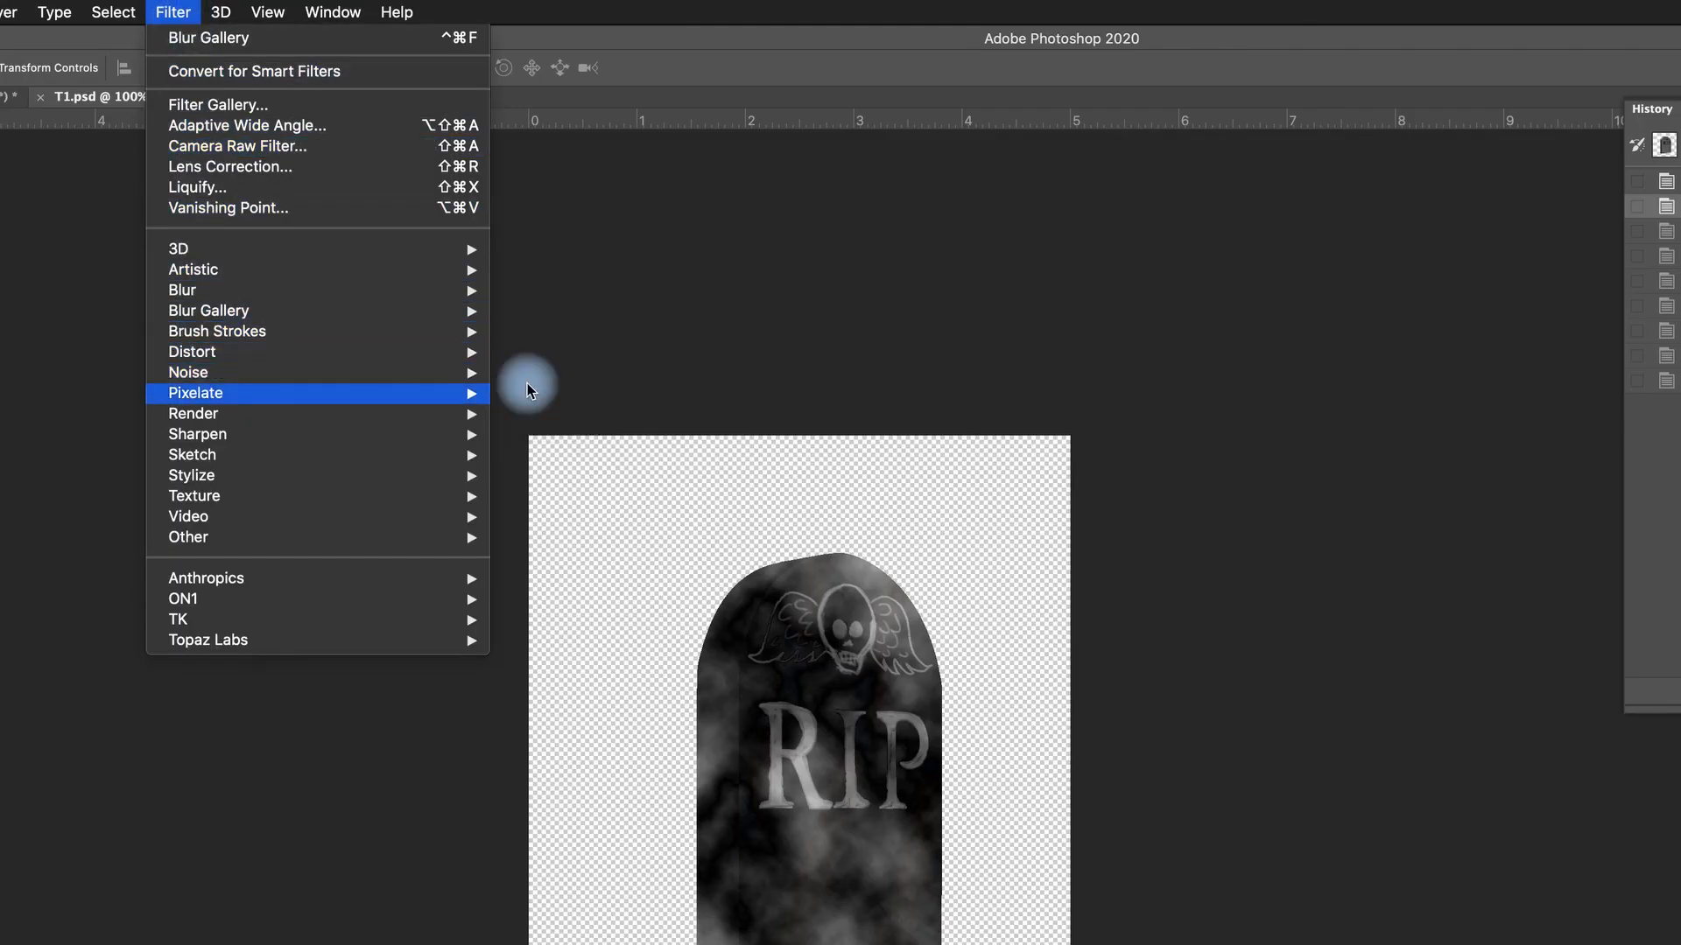
mouse_move(446, 370)
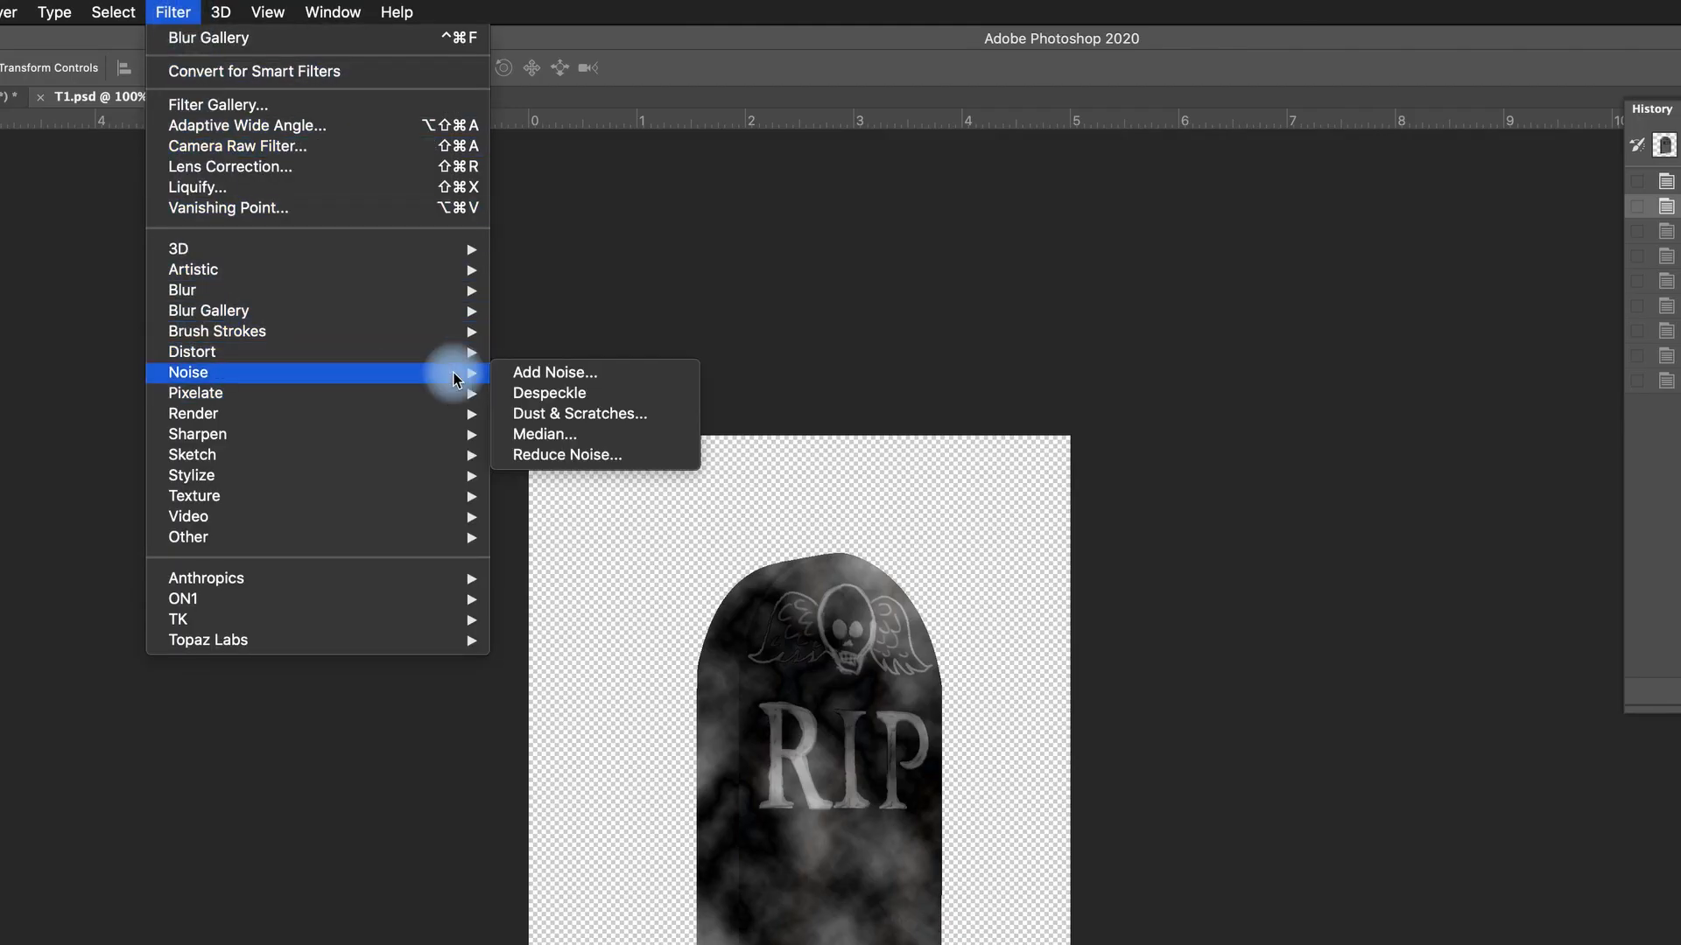
click(542, 374)
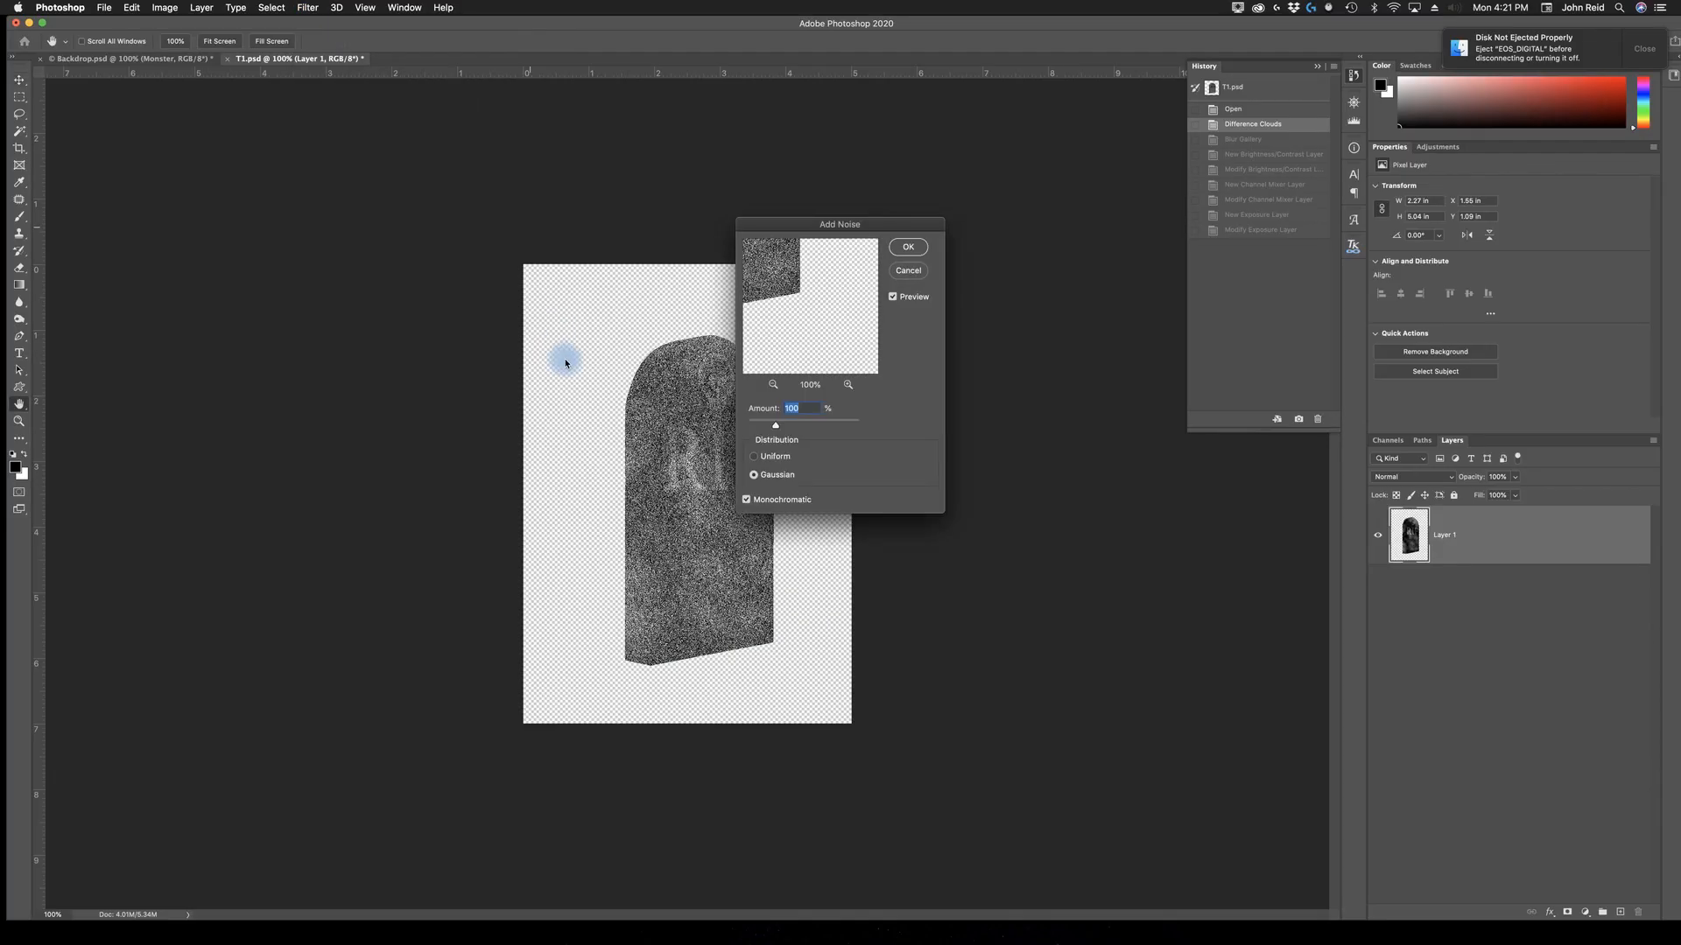
drag(809, 231, 891, 225)
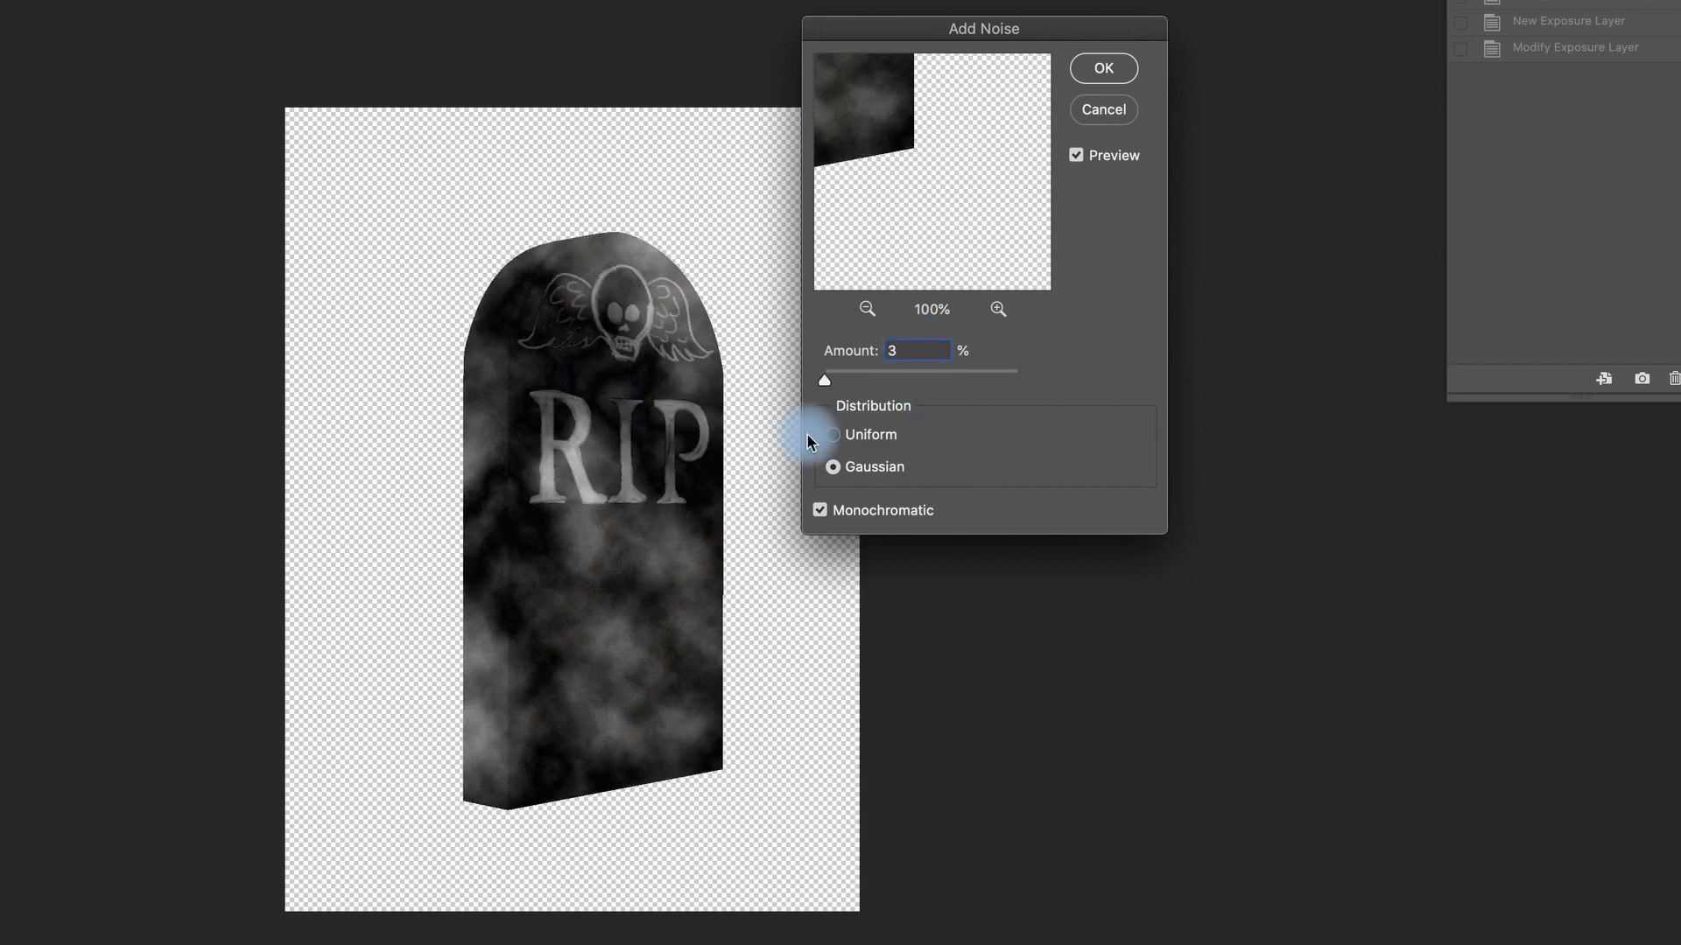
drag(865, 176, 975, 225)
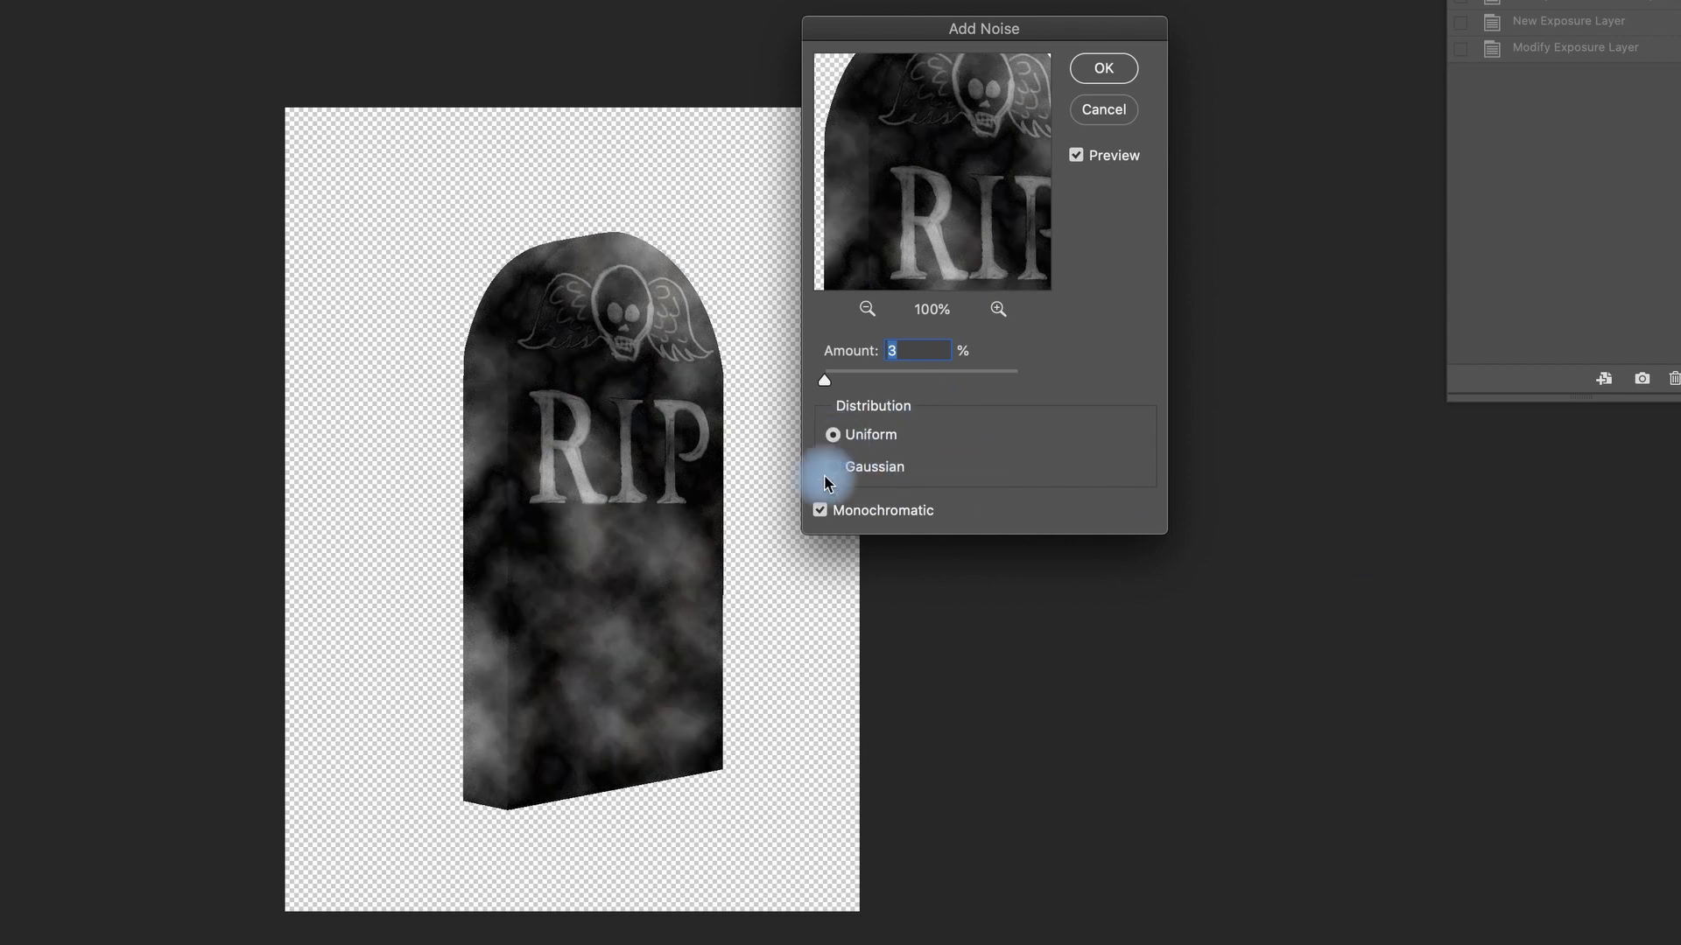
click(832, 467)
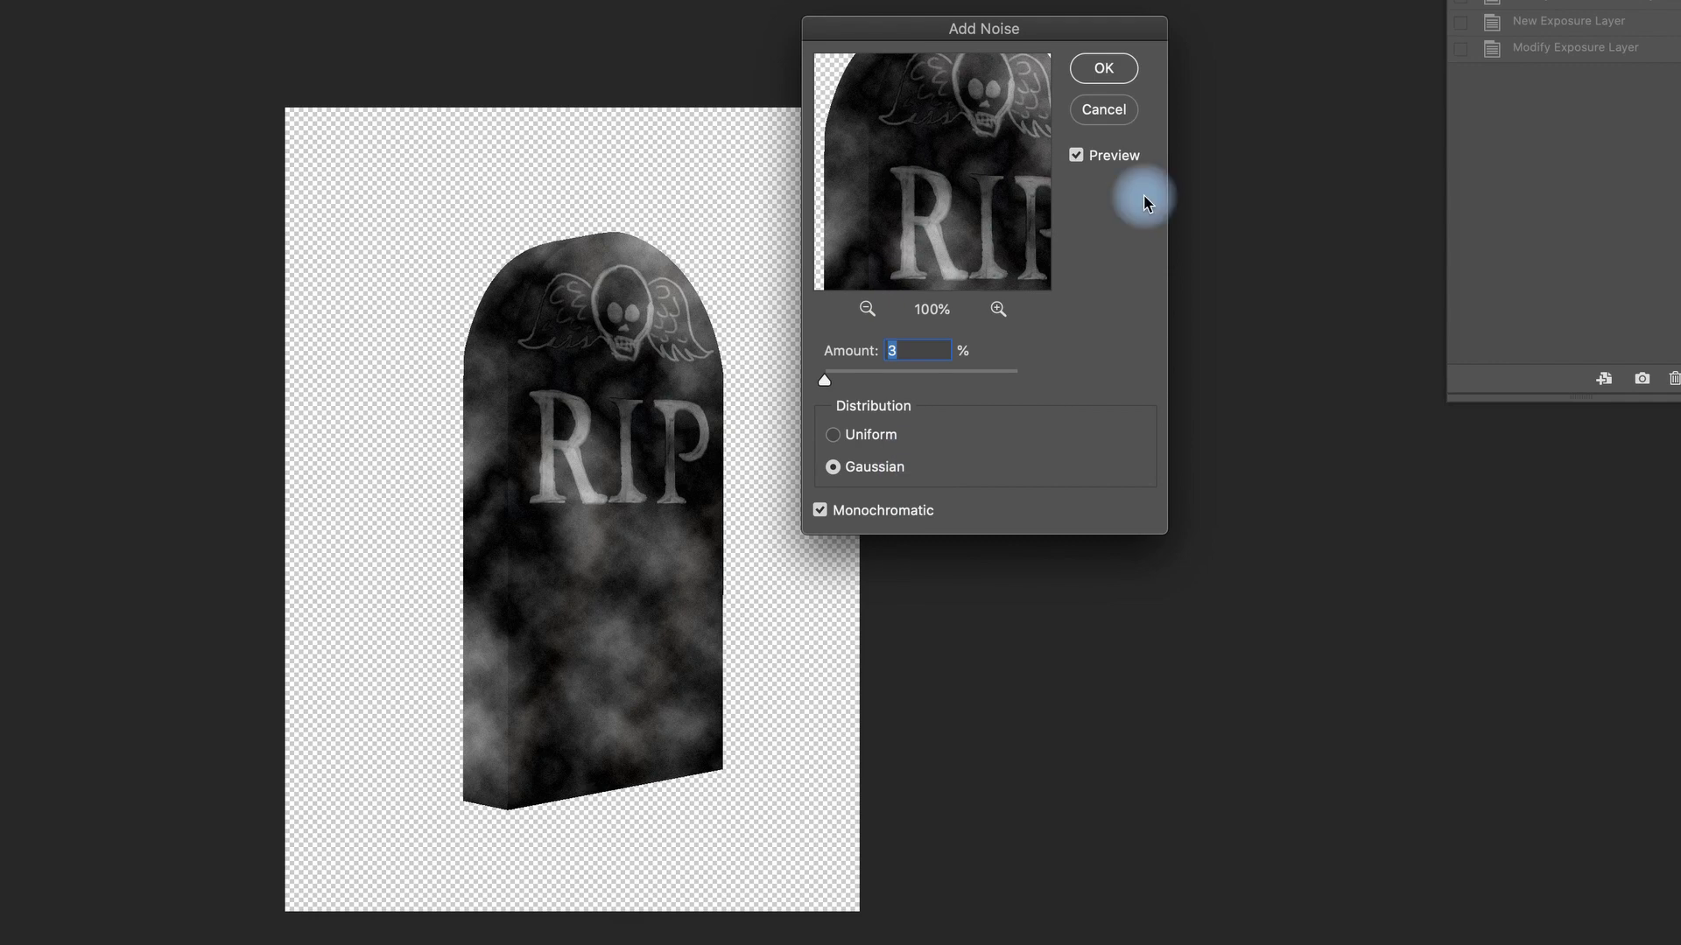
click(1102, 69)
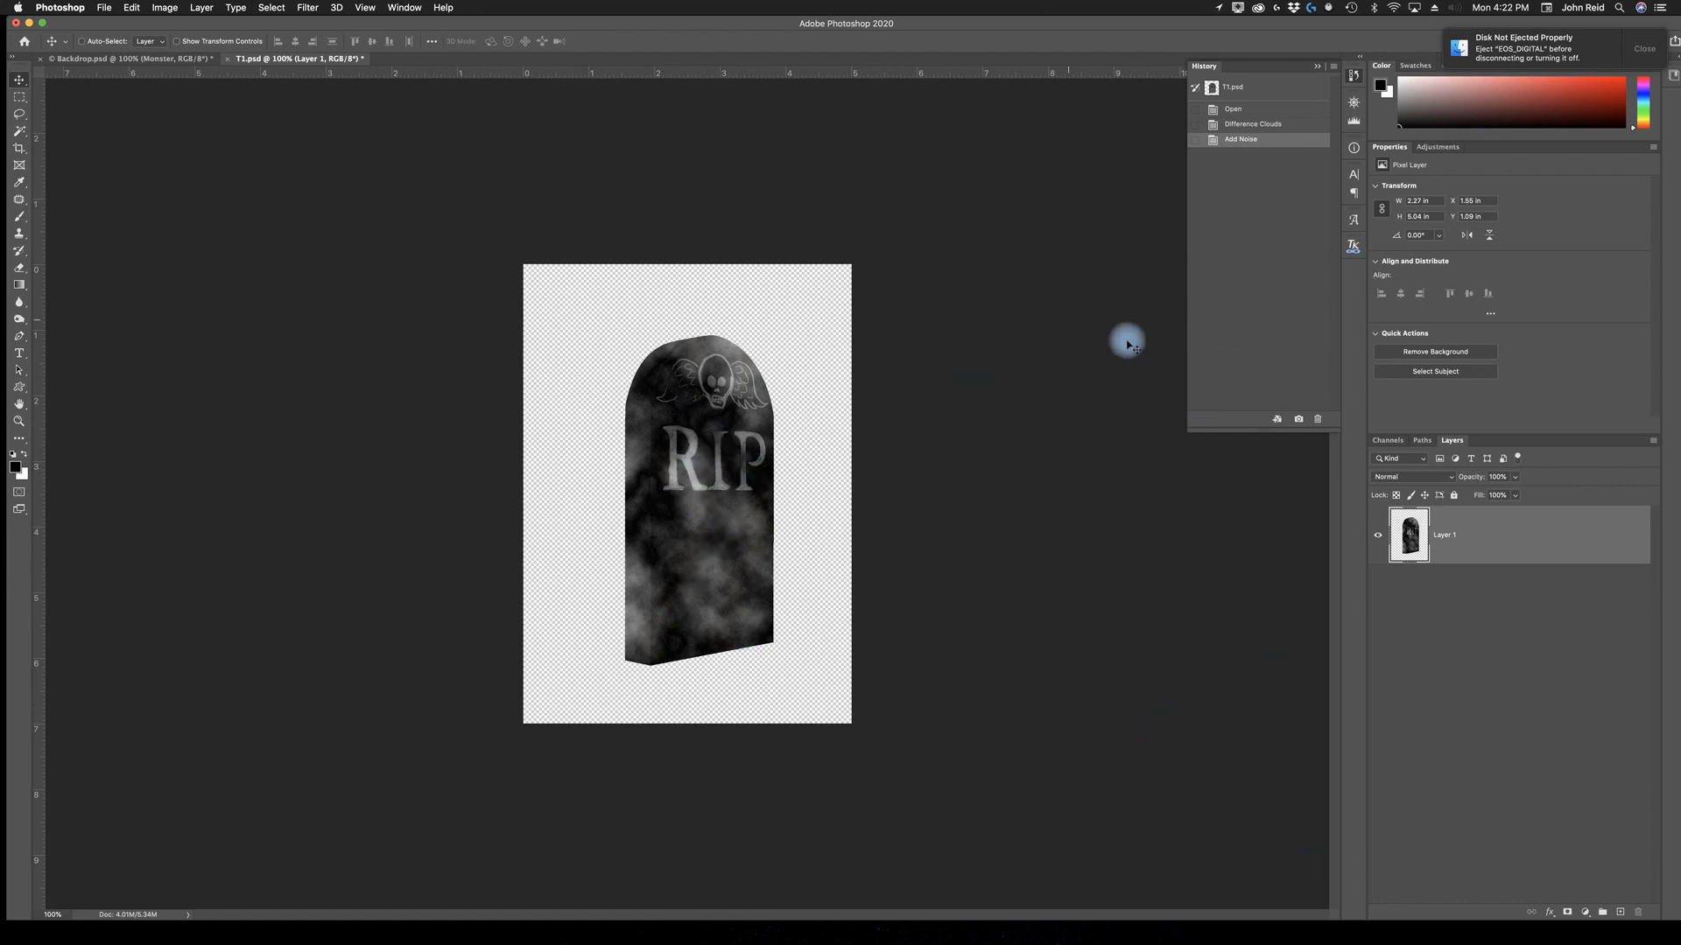
click(1642, 942)
click(1028, 404)
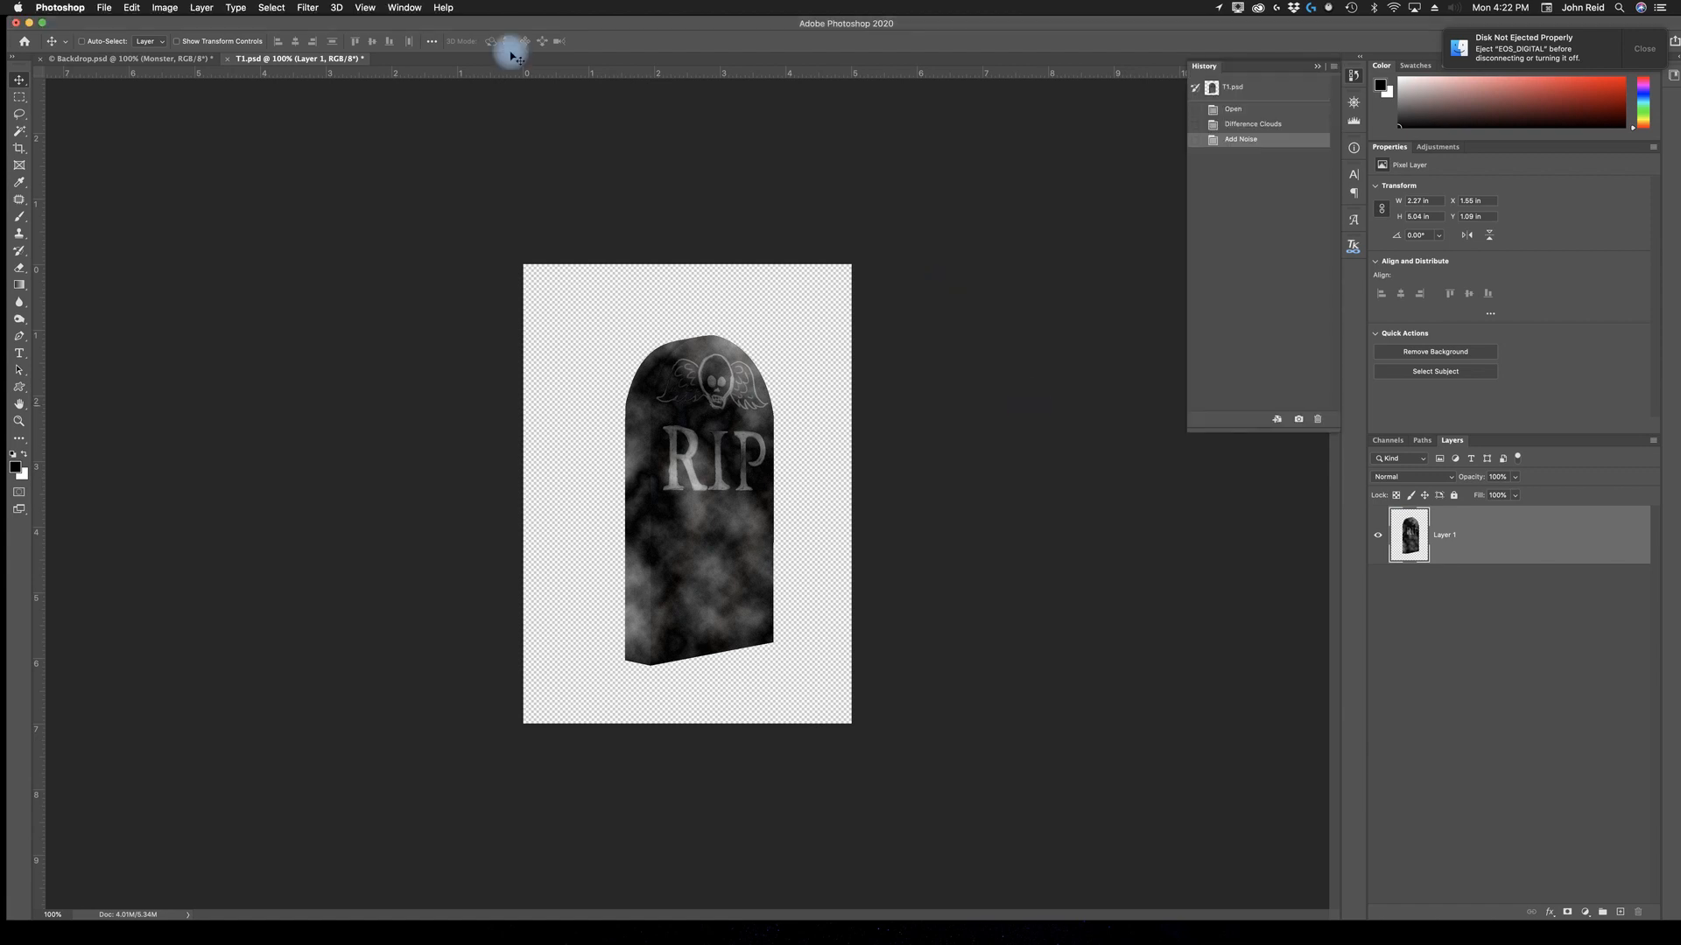
Start the Lighting Effects filter on the tombstone and load the Flashlight preset.
click(311, 7)
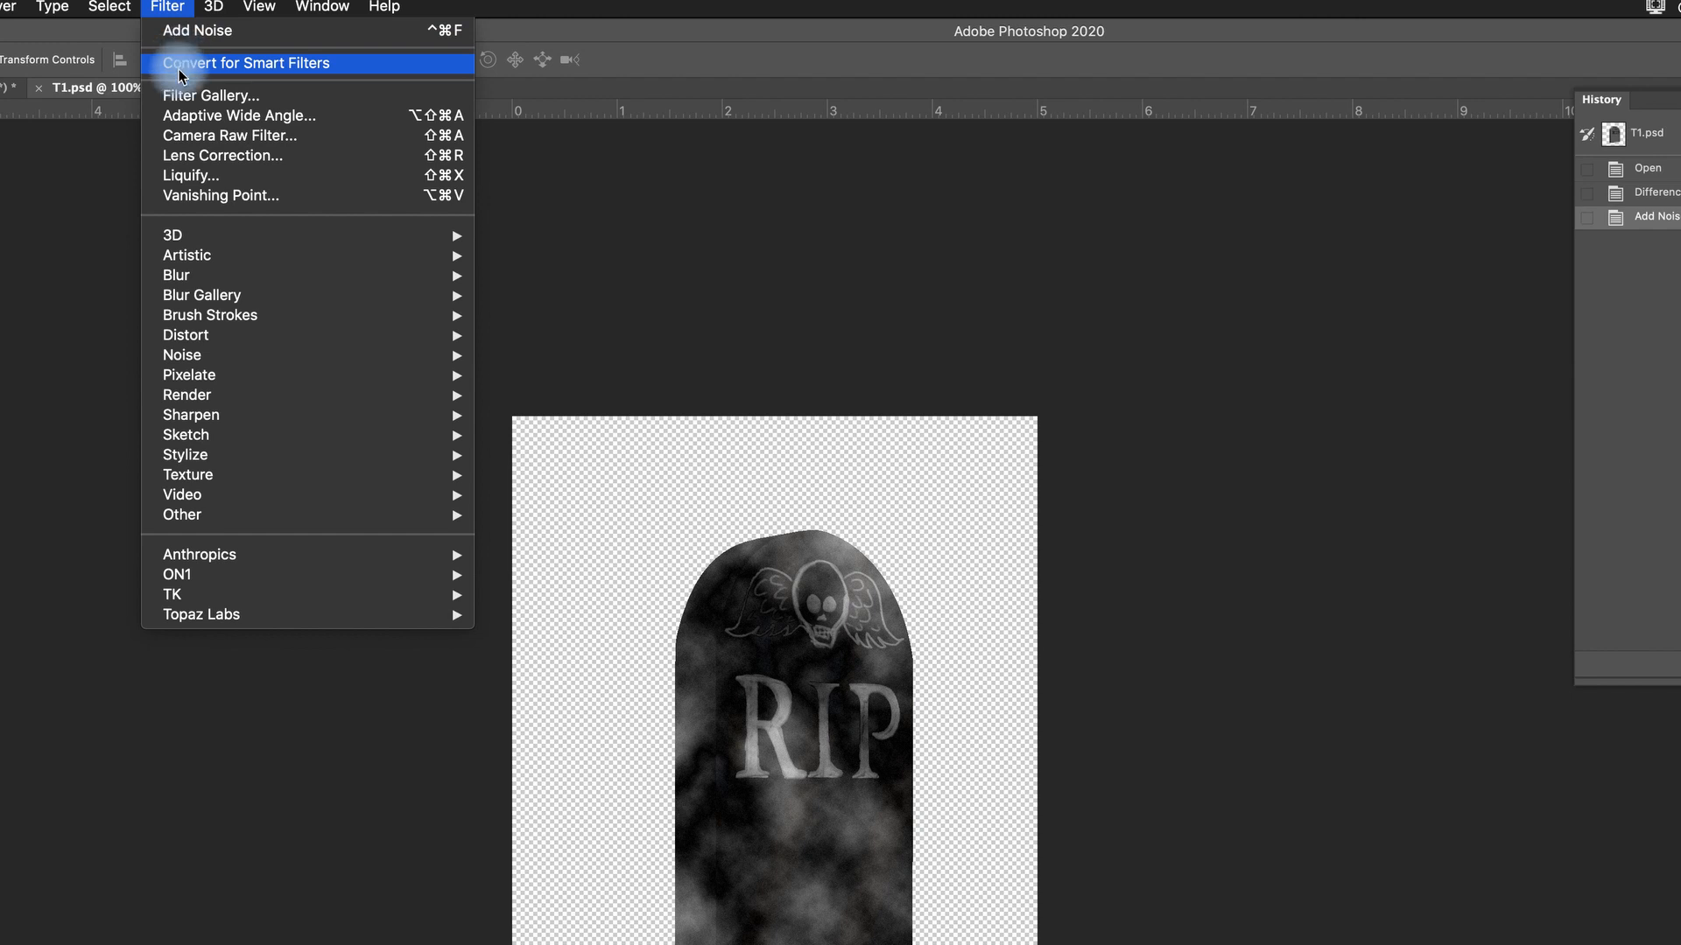
mouse_move(184, 395)
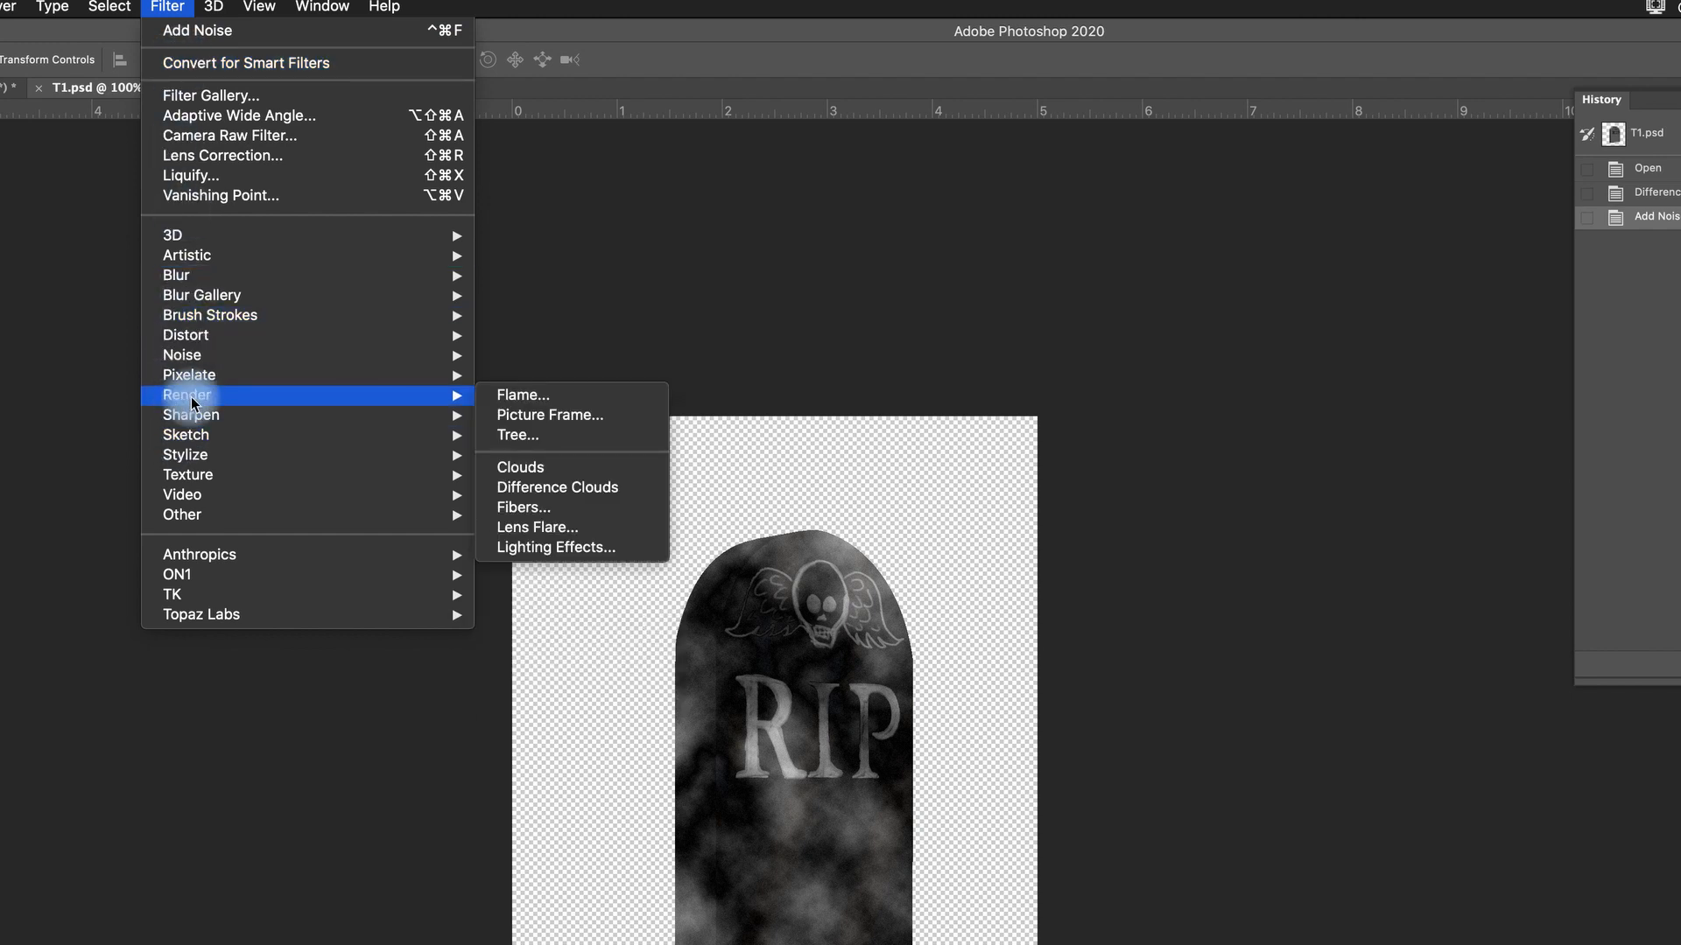
click(557, 548)
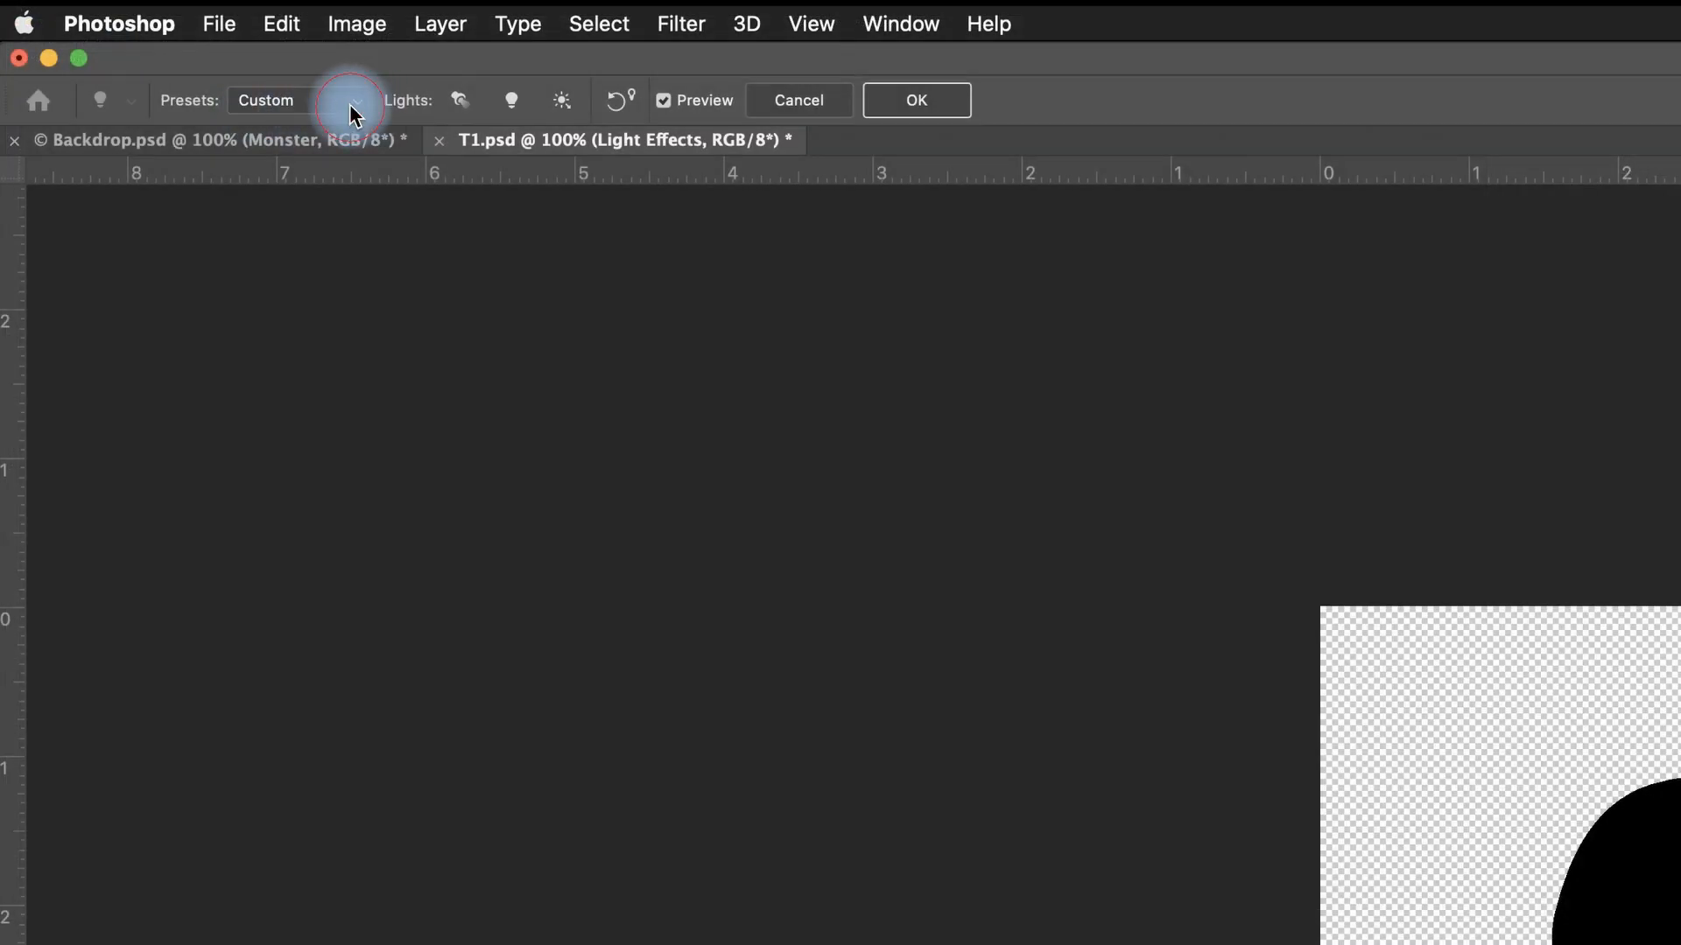
click(350, 105)
mouse_move(318, 28)
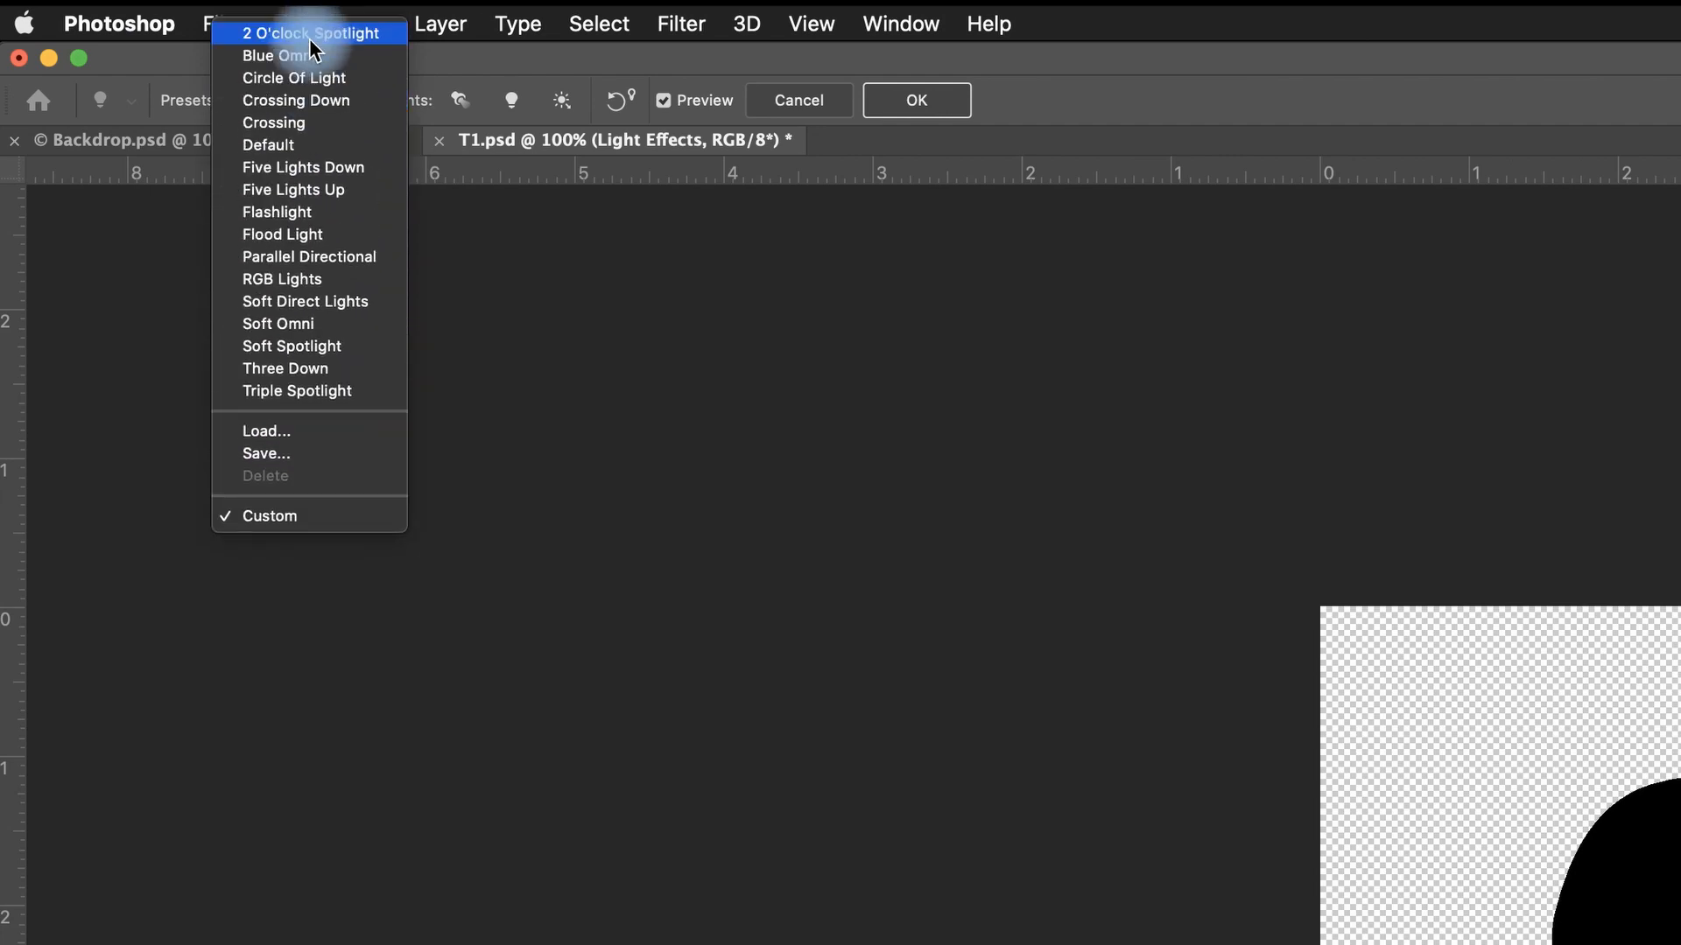
click(291, 218)
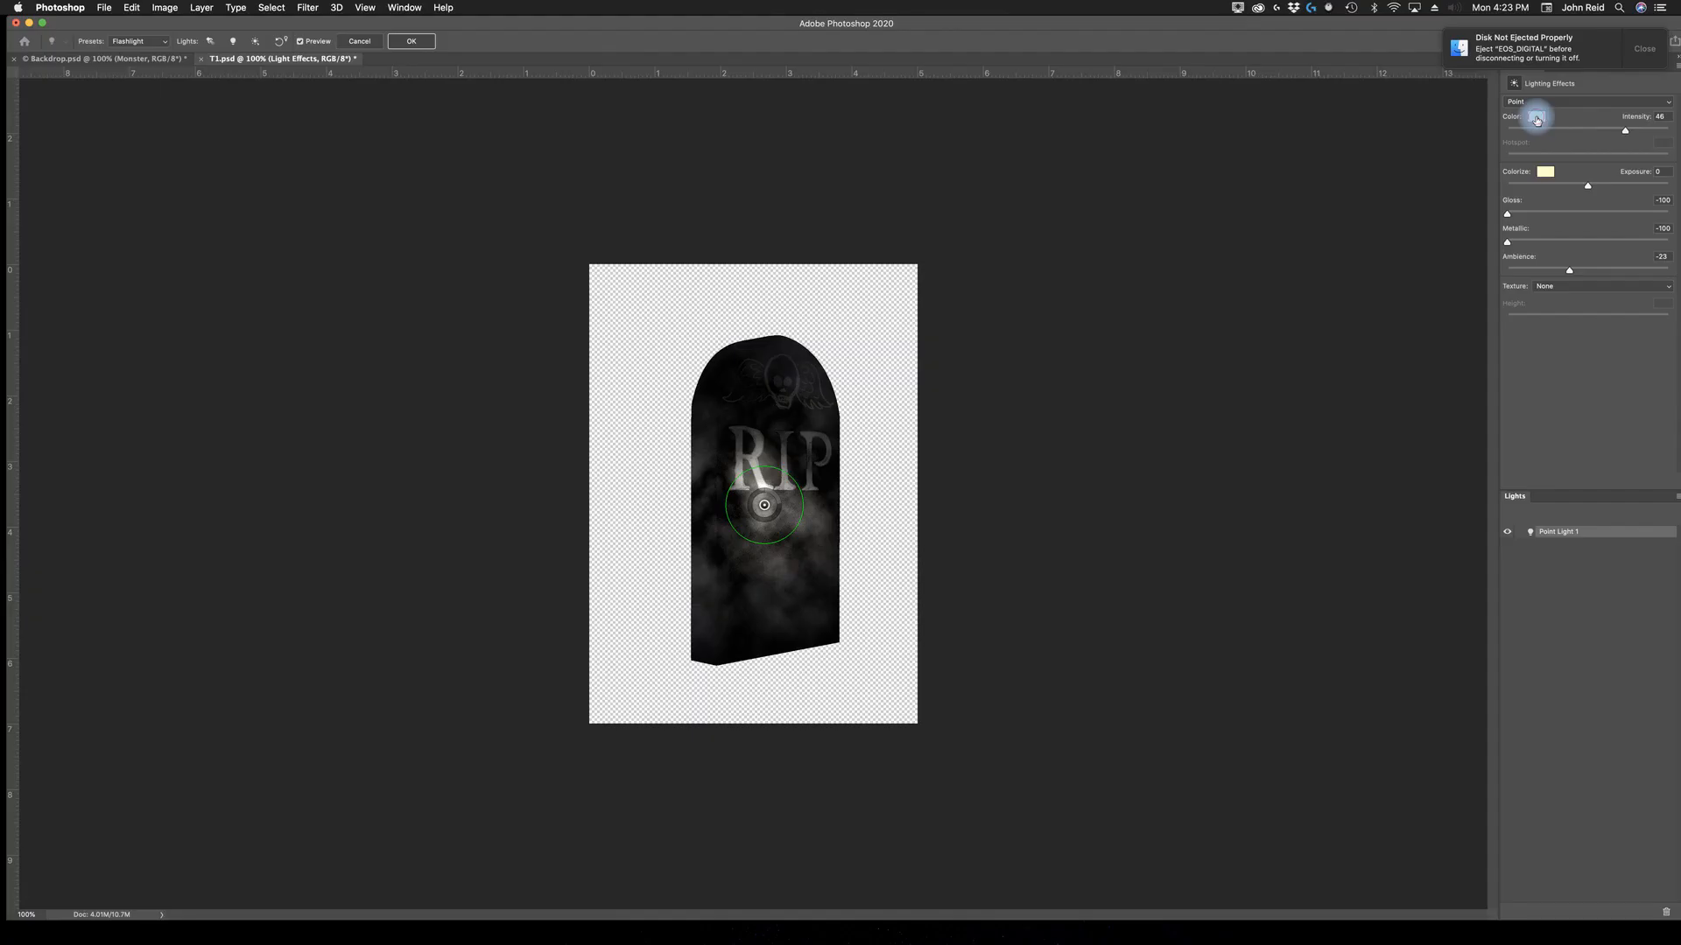
Set the point light's colour to a blue with hue 205°, saturation 66% and brightness 86%.
click(1413, 214)
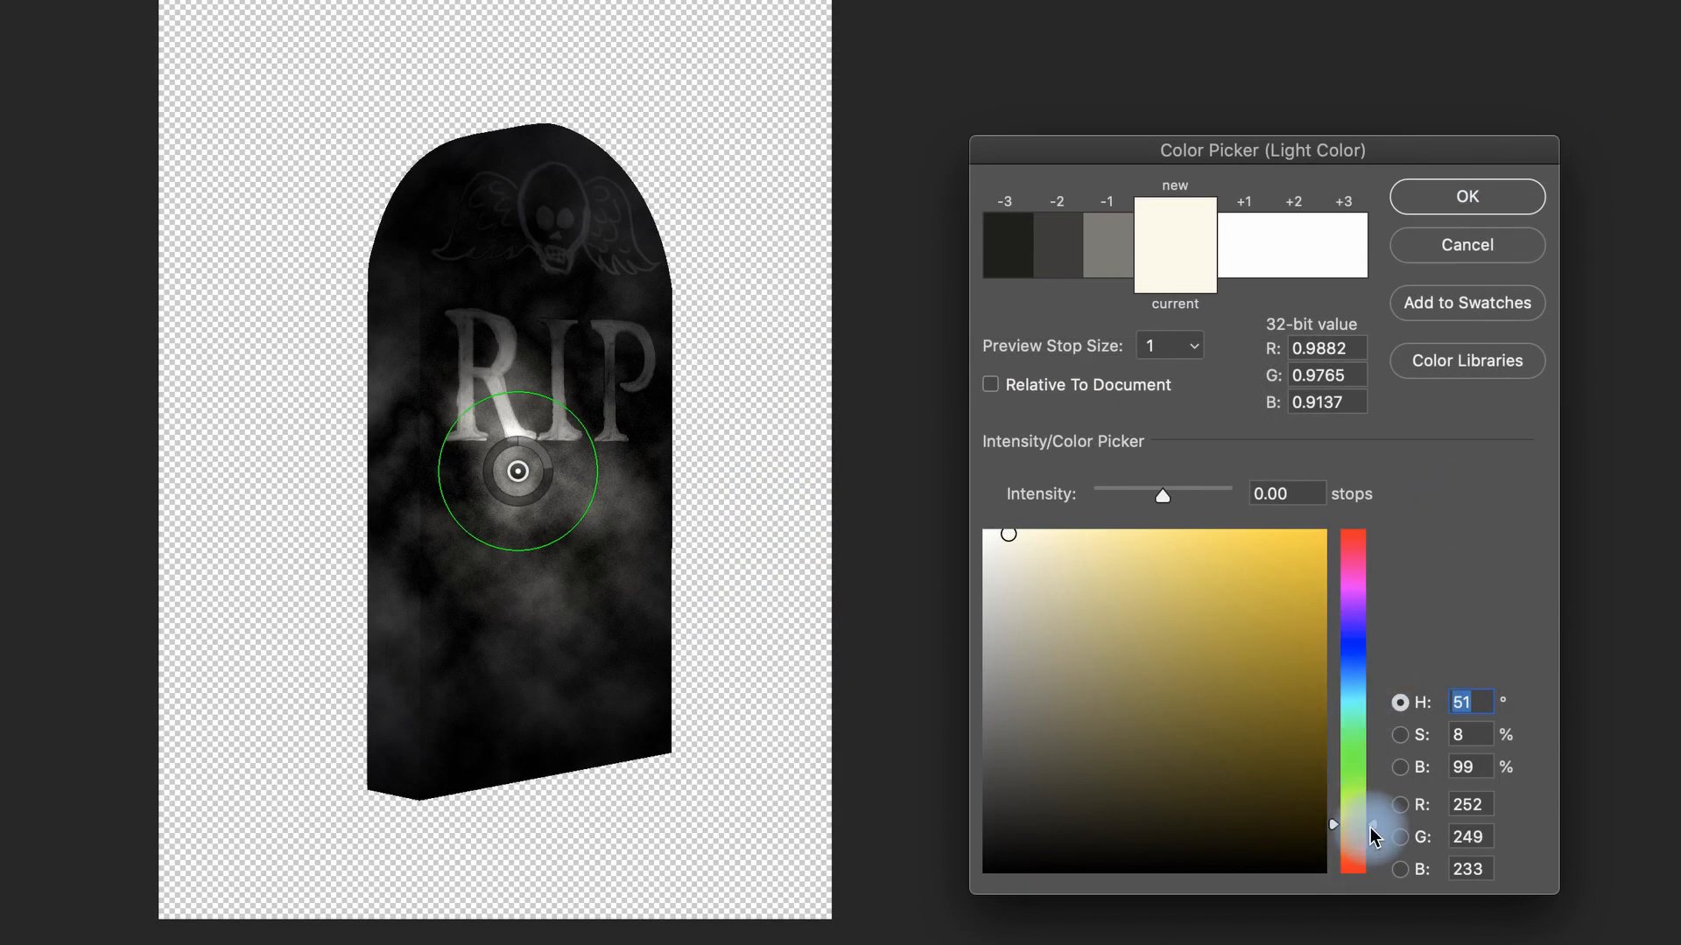
click(1348, 793)
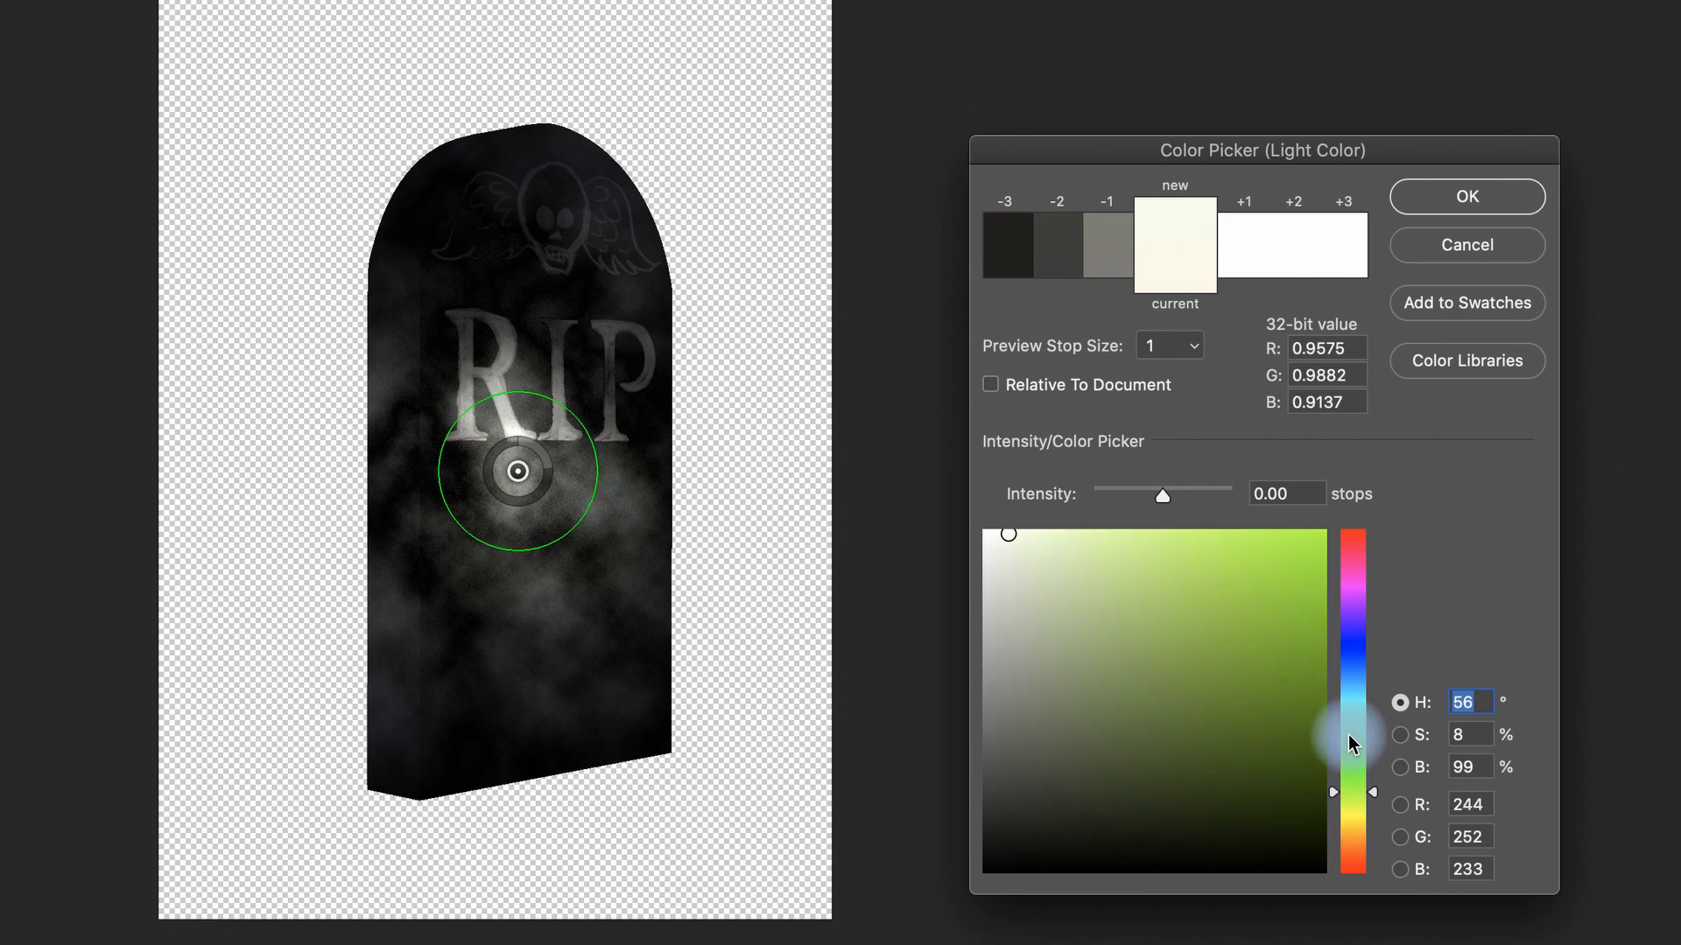
click(1361, 662)
drag(1355, 668, 1349, 677)
click(1208, 576)
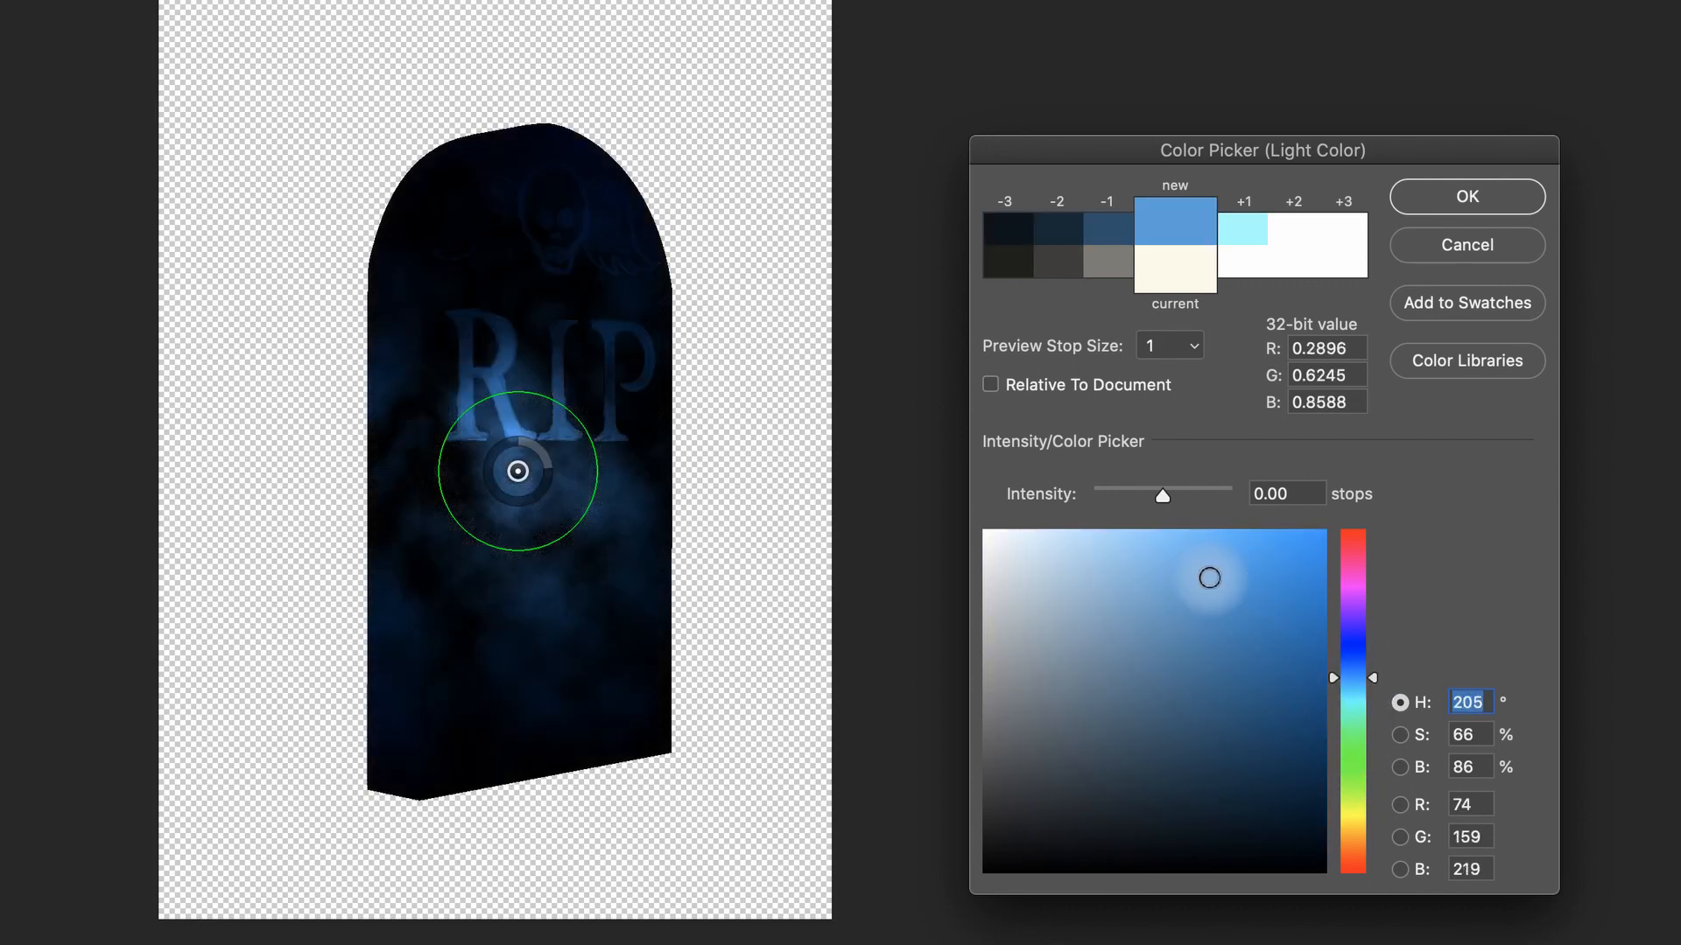
click(1470, 194)
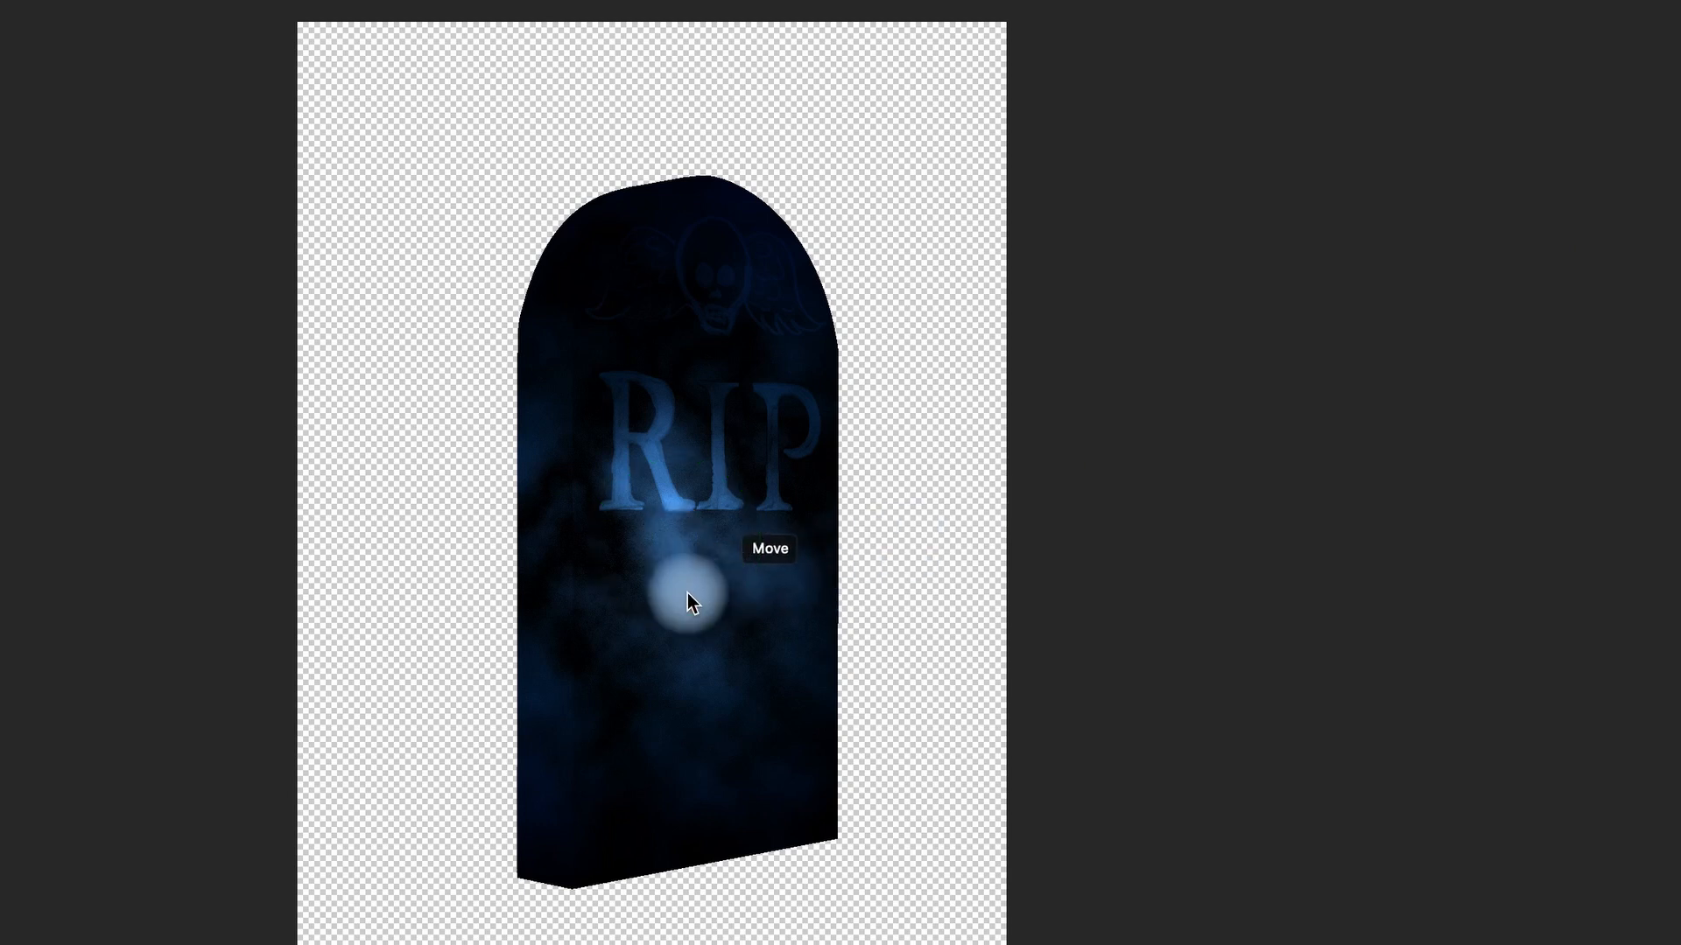
Move the point light up between the skull and the RIP lettering, and apply the lighting with ambience 44.
drag(700, 562, 775, 366)
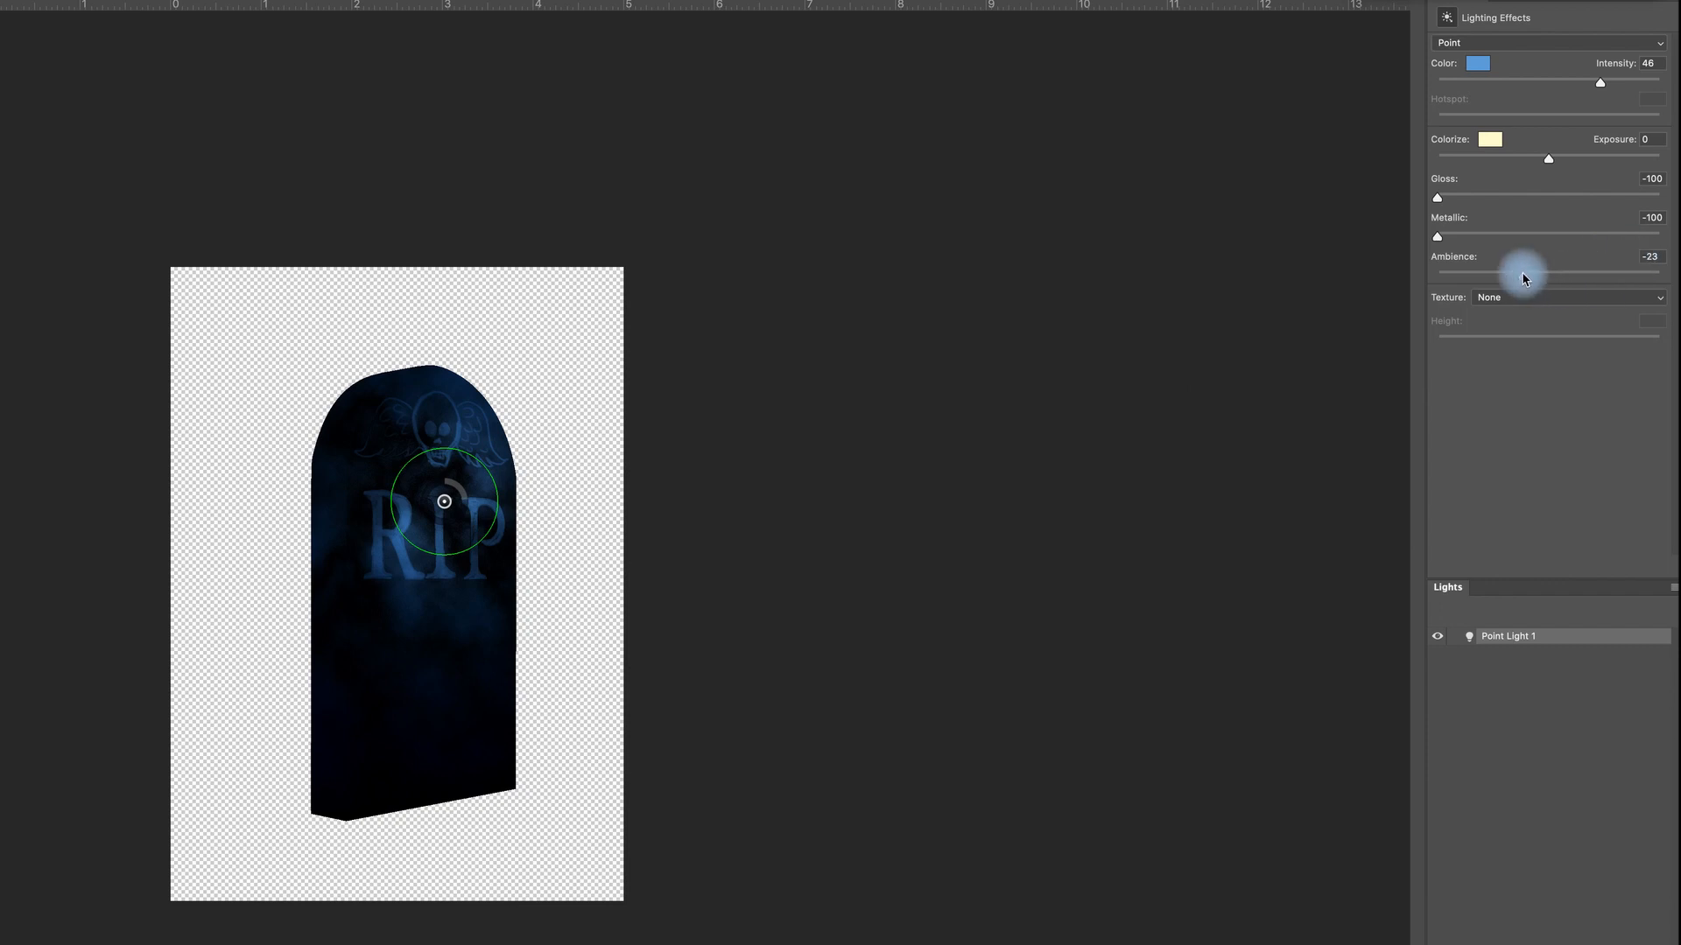
drag(1535, 278, 1594, 280)
click(450, 856)
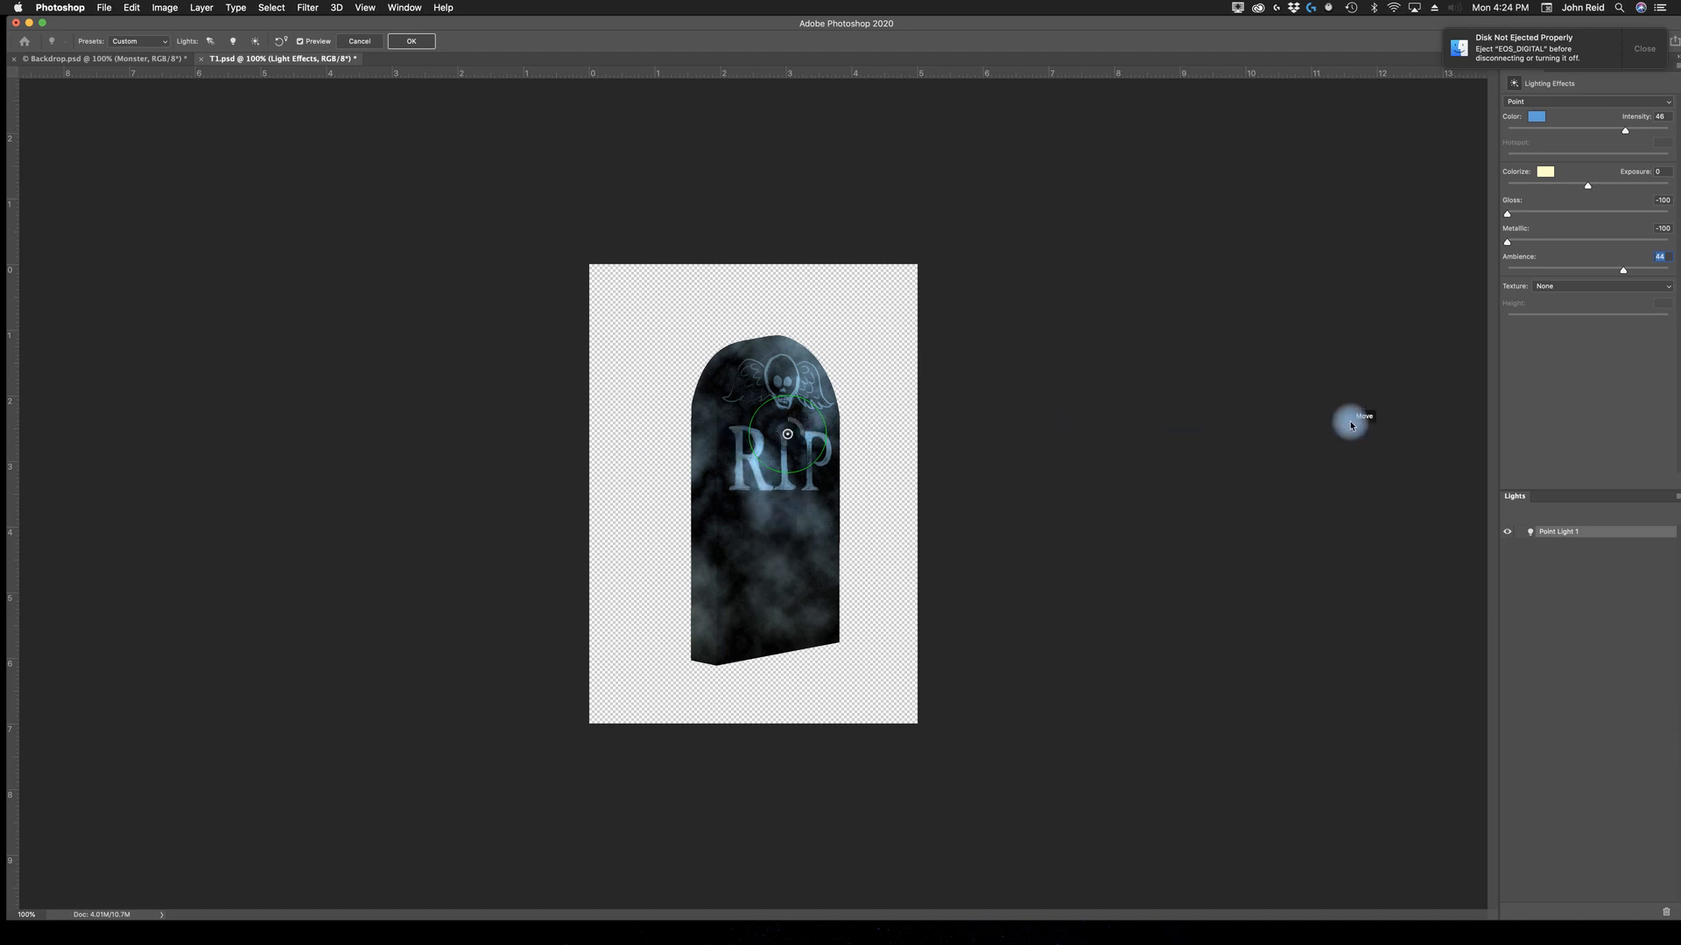
click(1644, 48)
click(420, 41)
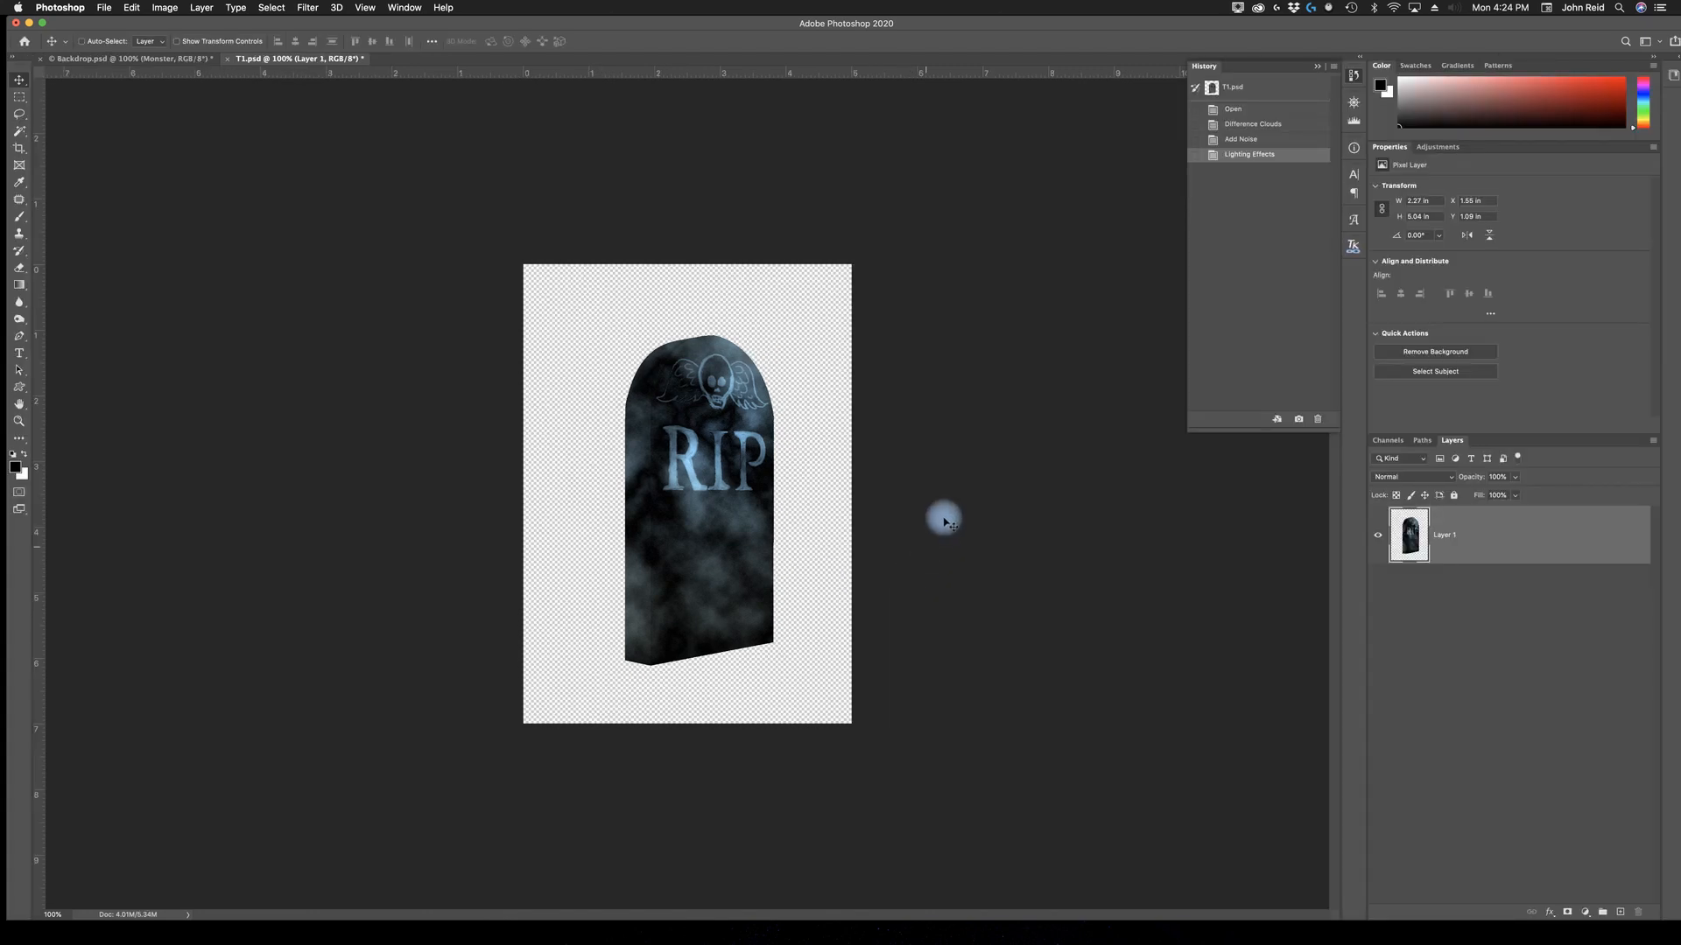
Copy the lit tombstone layer from T1.psd into Backdrop.psd, accepting the colour profile conversion.
click(957, 592)
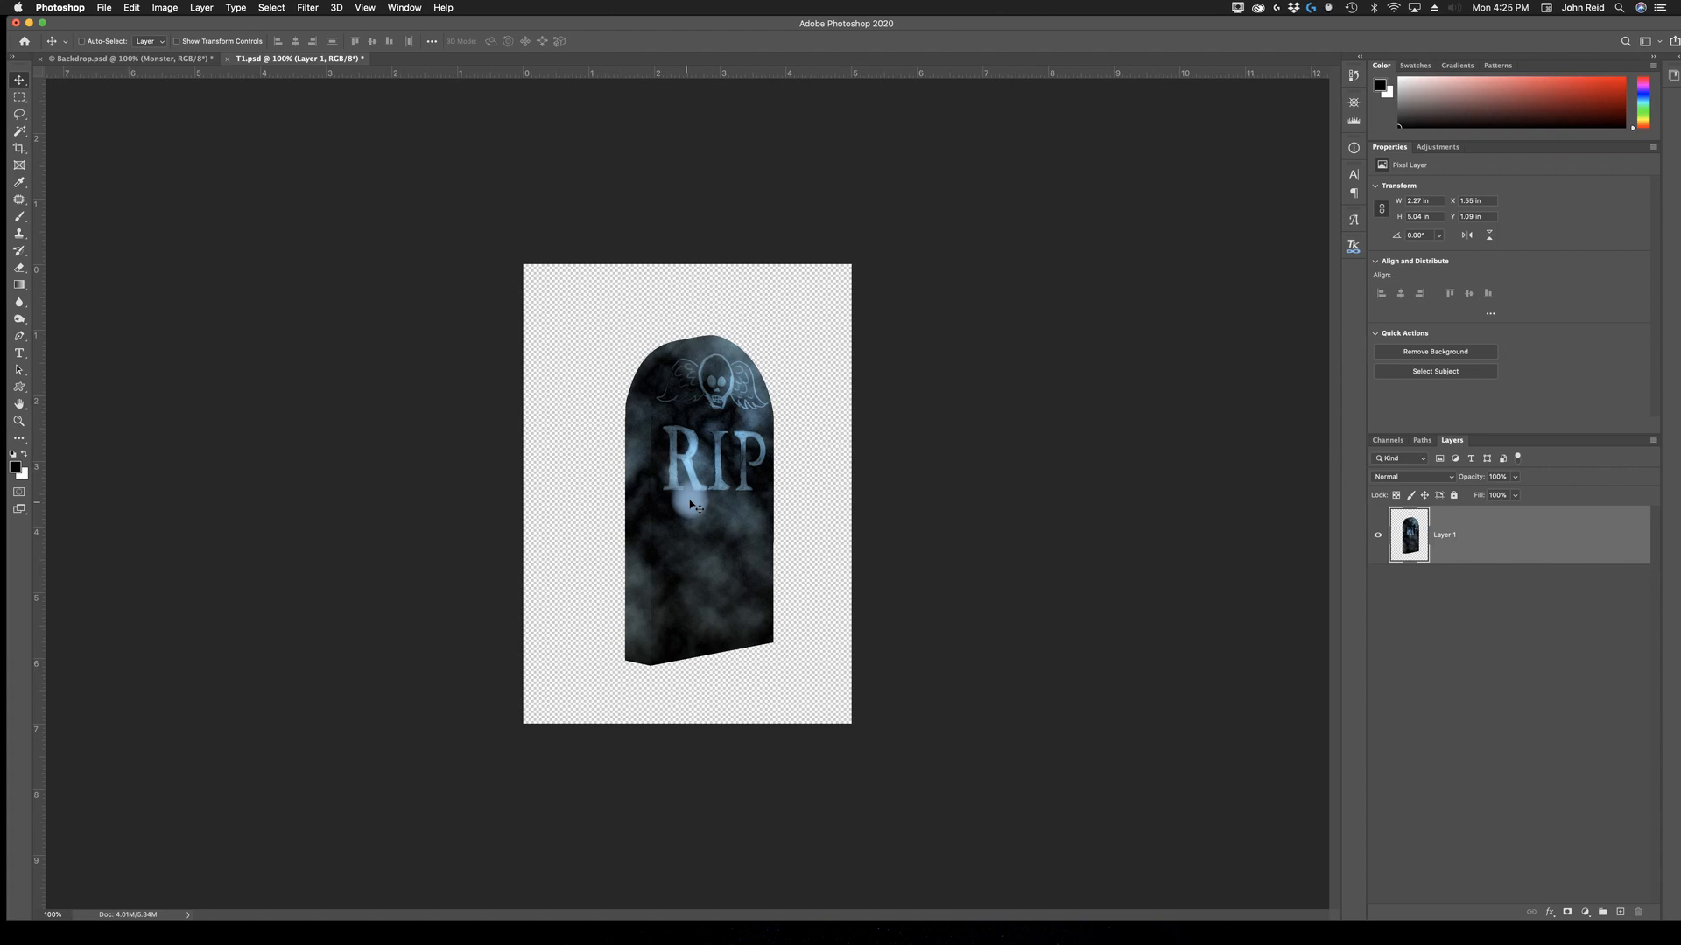
drag(697, 510, 708, 414)
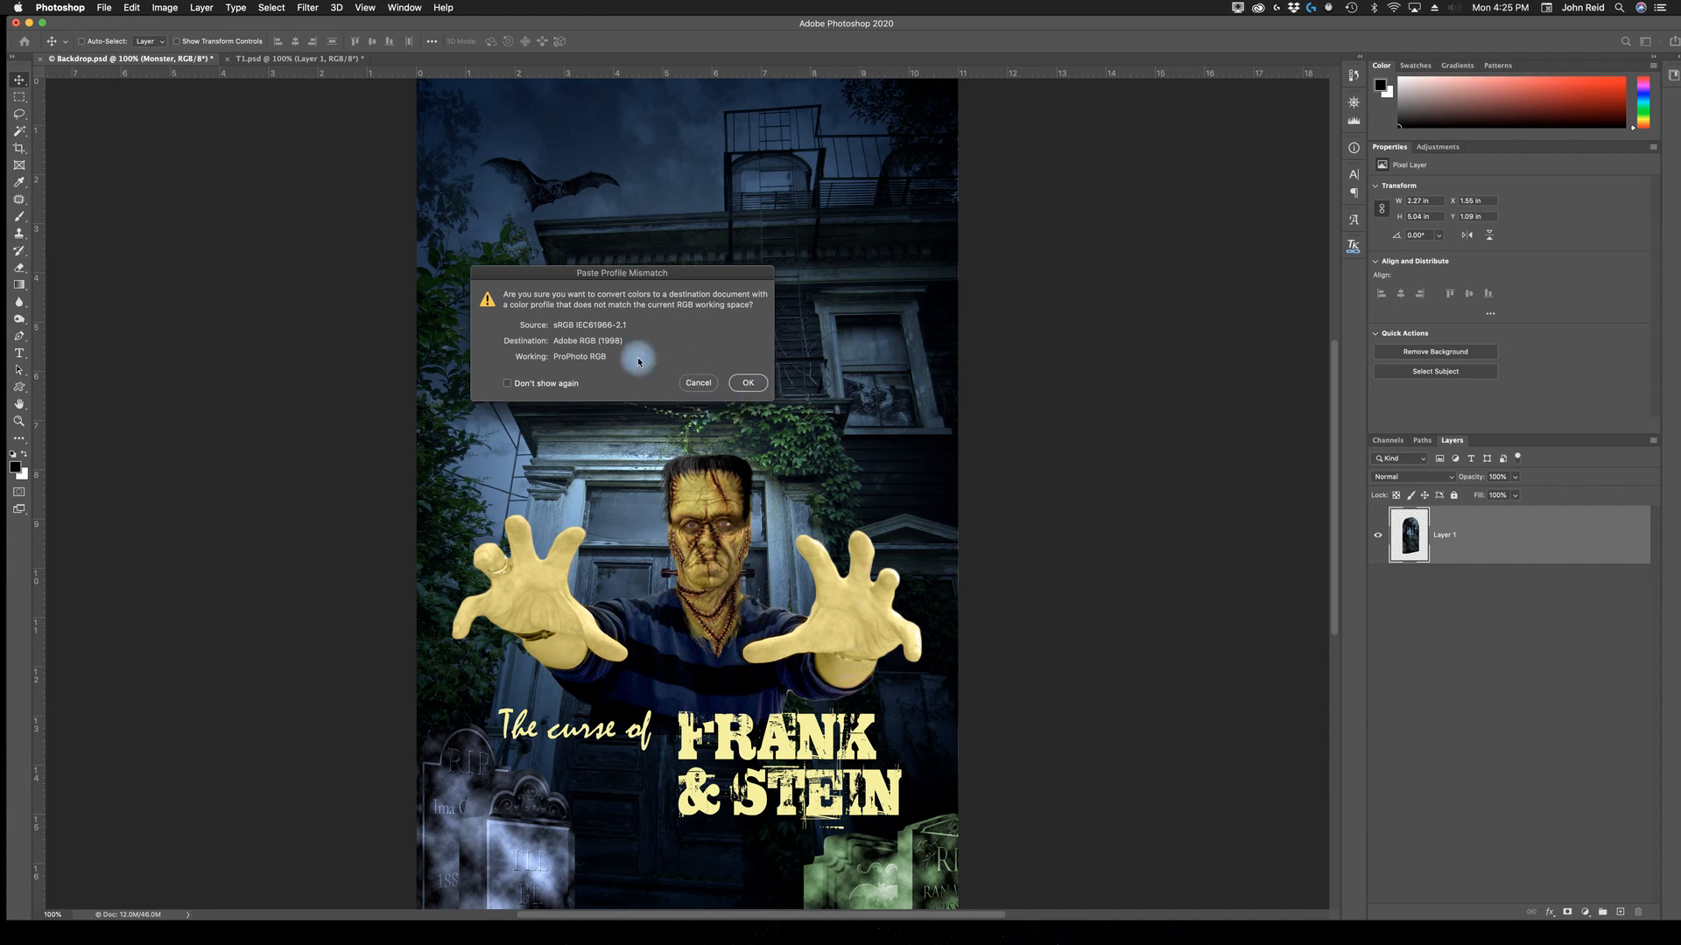
click(750, 390)
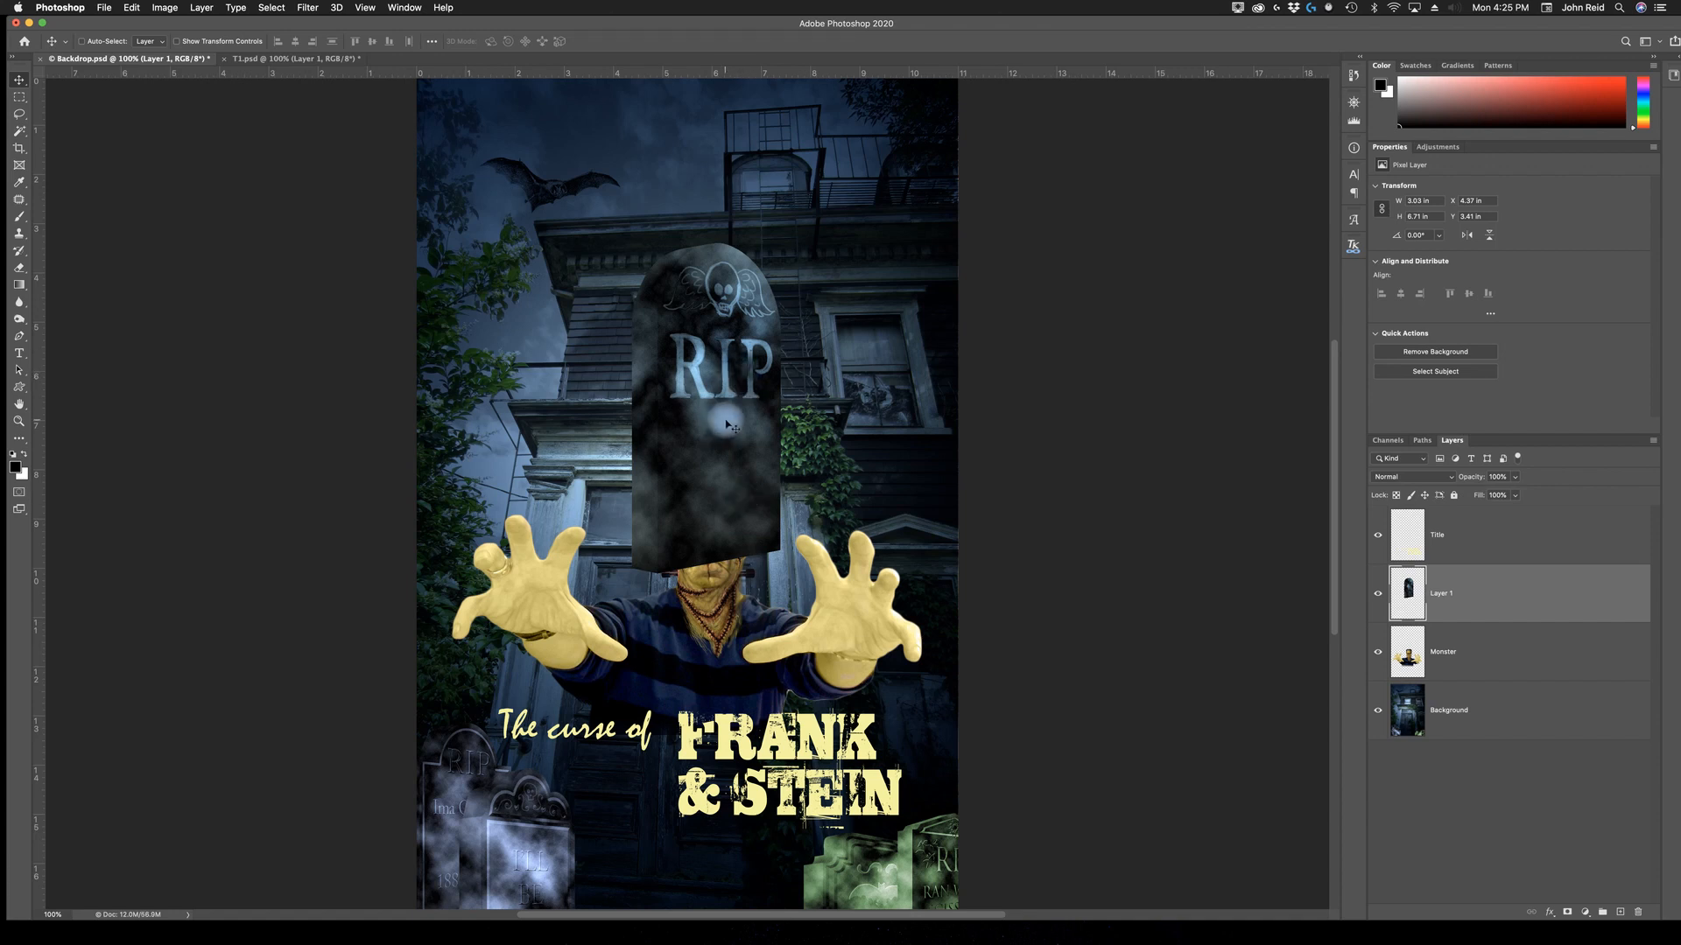
Position the tombstone at the poster's lower edge, next to the left gravestones and behind the title, at about X 1.75 in, Y 12.09 in.
drag(726, 428, 623, 798)
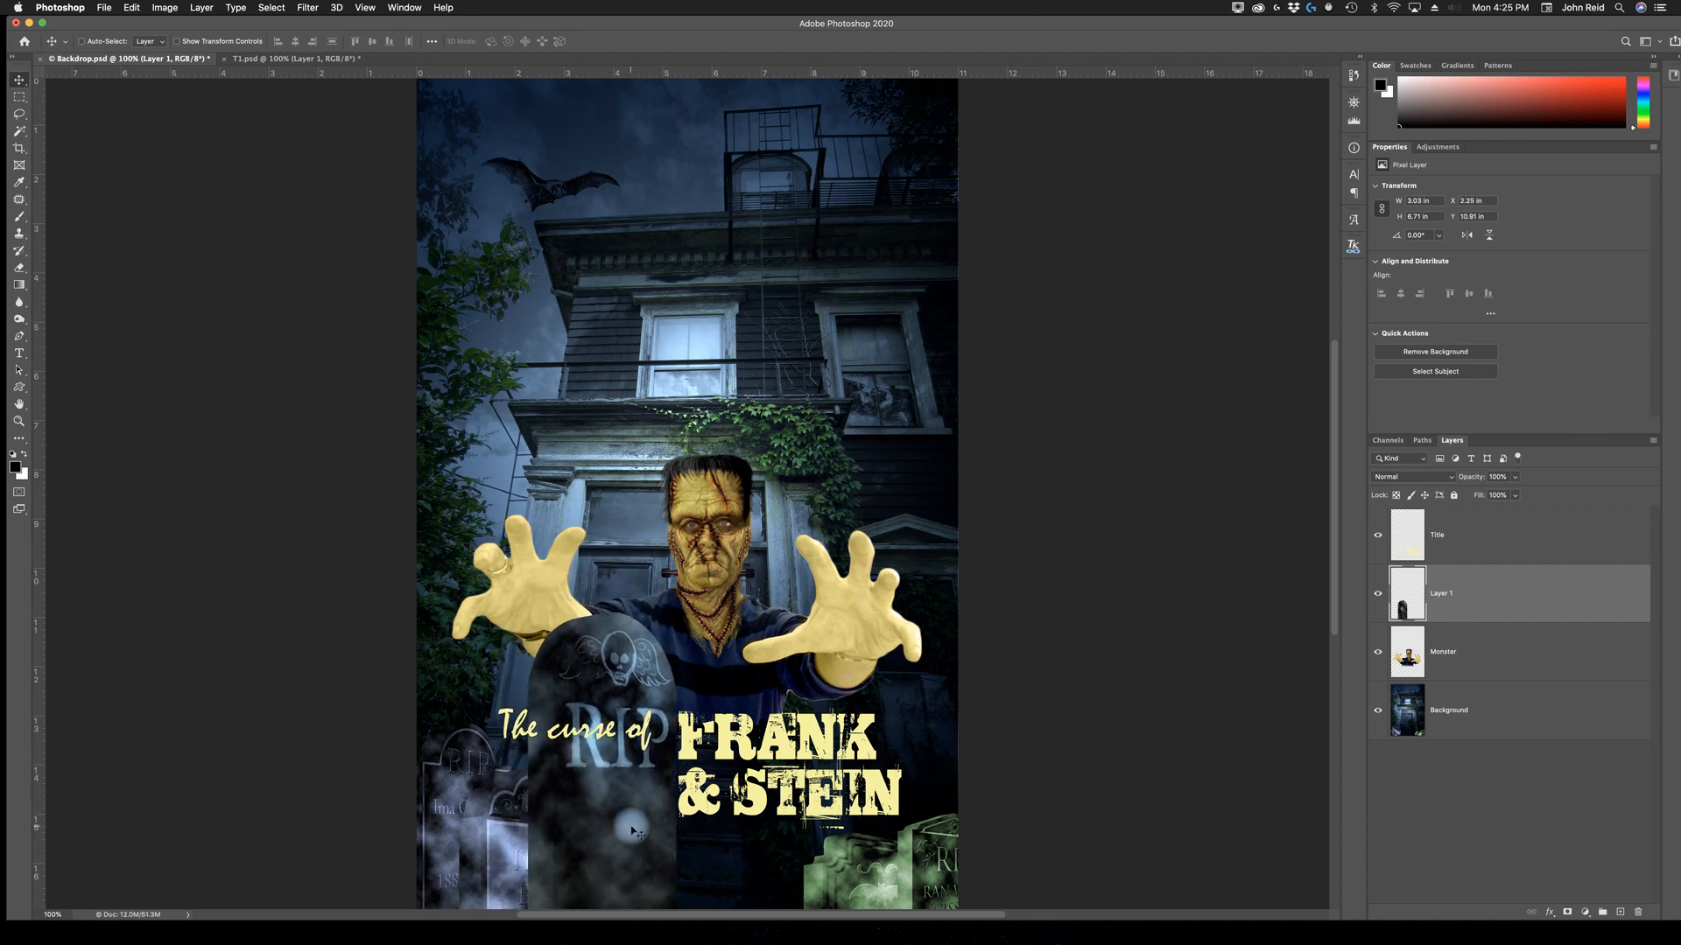
mouse_move(585, 860)
mouse_down()
mouse_move(570, 910)
mouse_move(567, 878)
mouse_up()
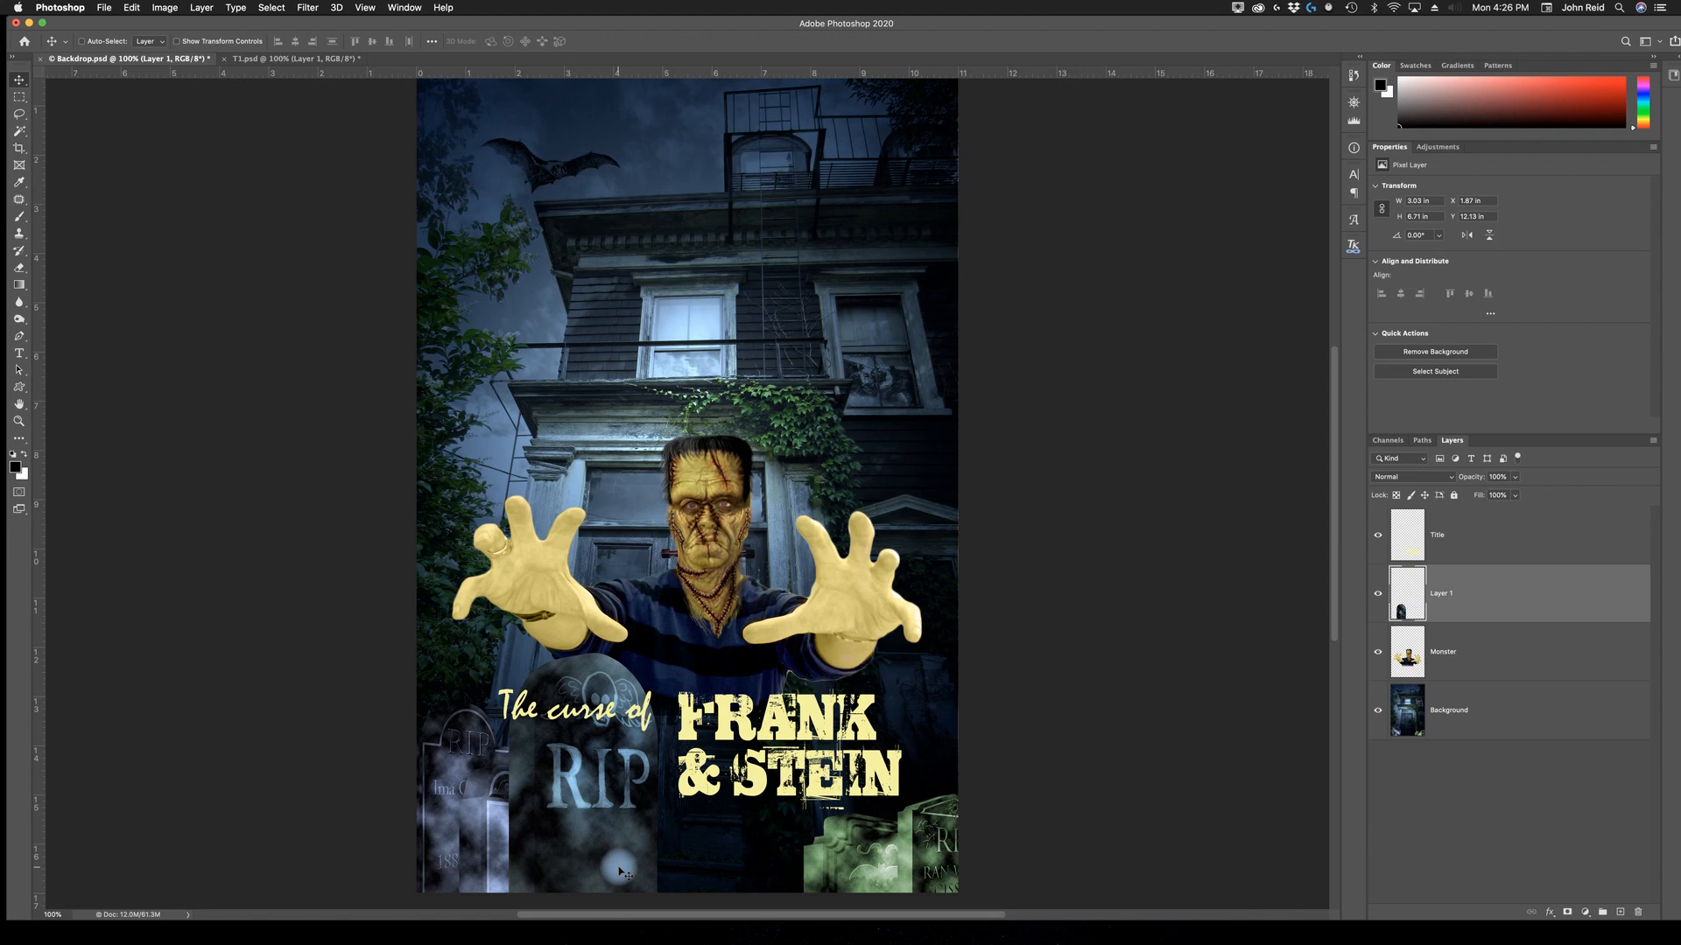
key(Right)
key(Right)
key(Right)
key(Right)
key(Right)
key(Right)
key(Right)
key(Up)
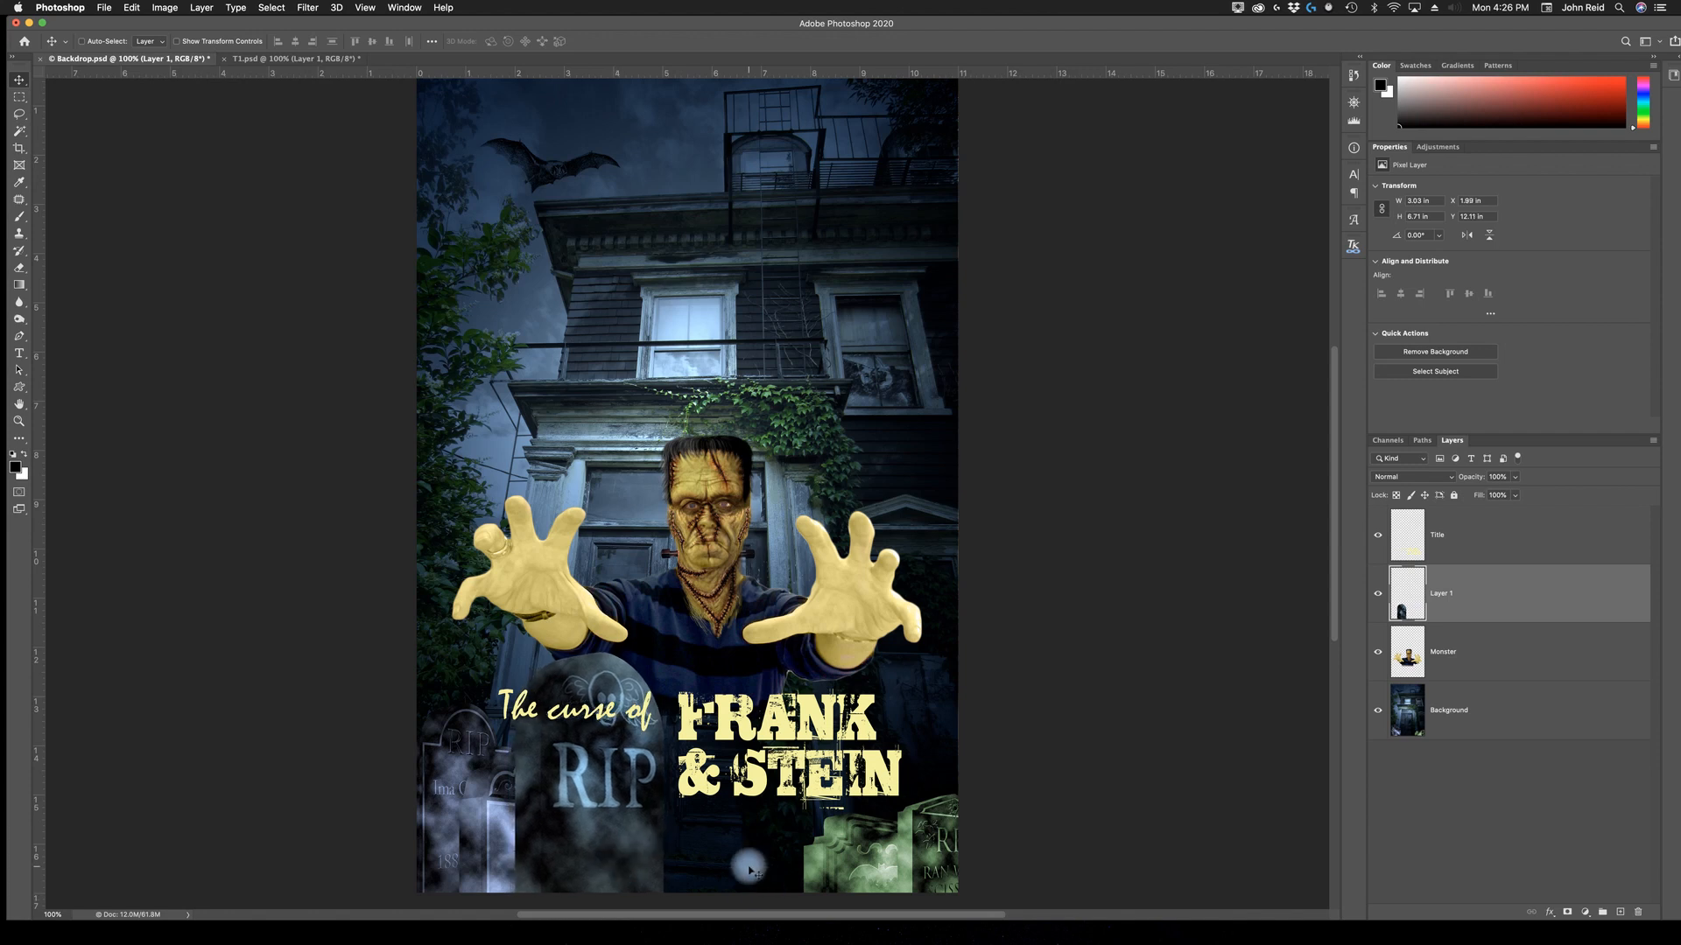
drag(590, 865, 578, 865)
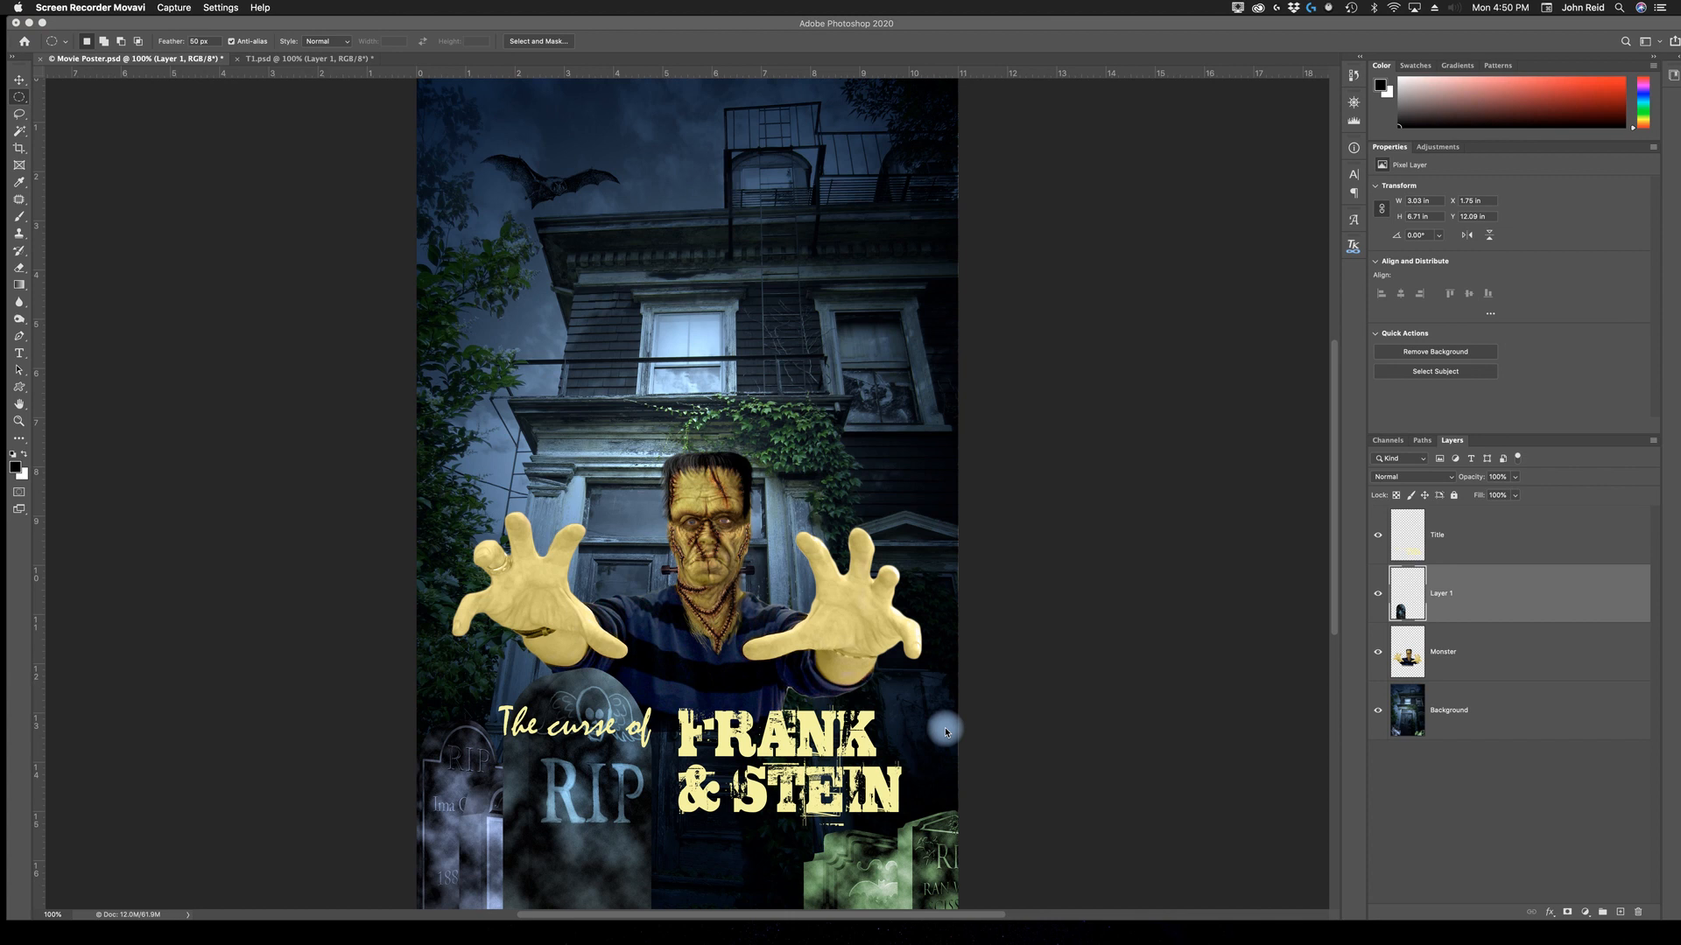
Open Faces.jpg from the Lesson09 folder.
click(225, 119)
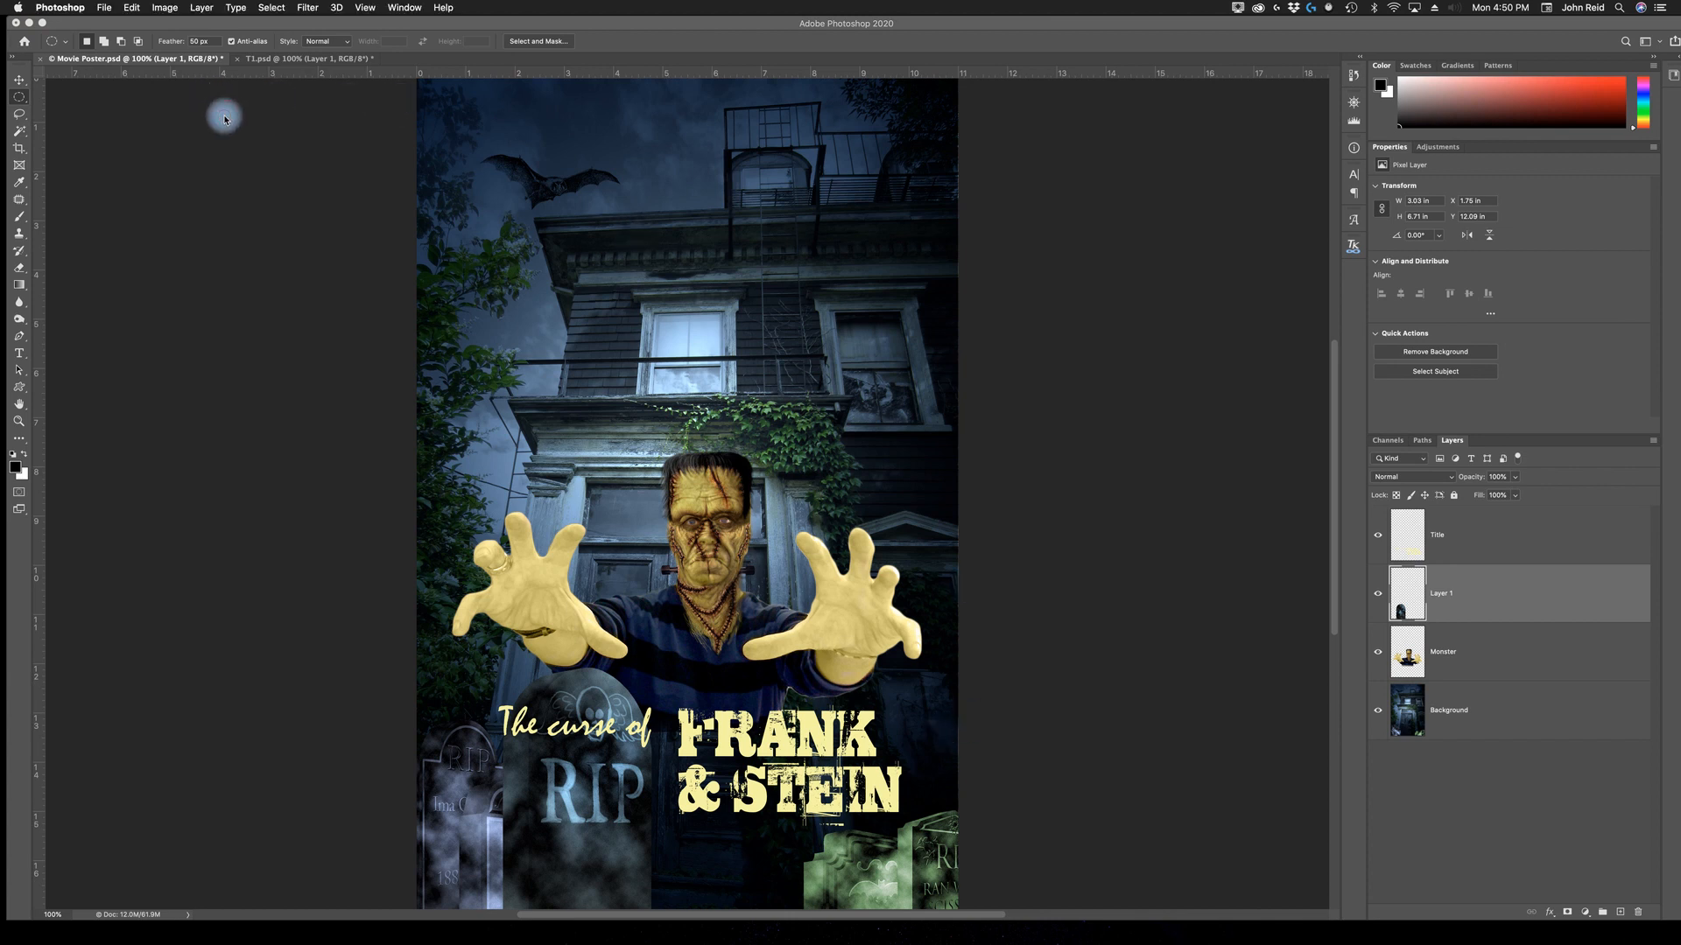
click(104, 10)
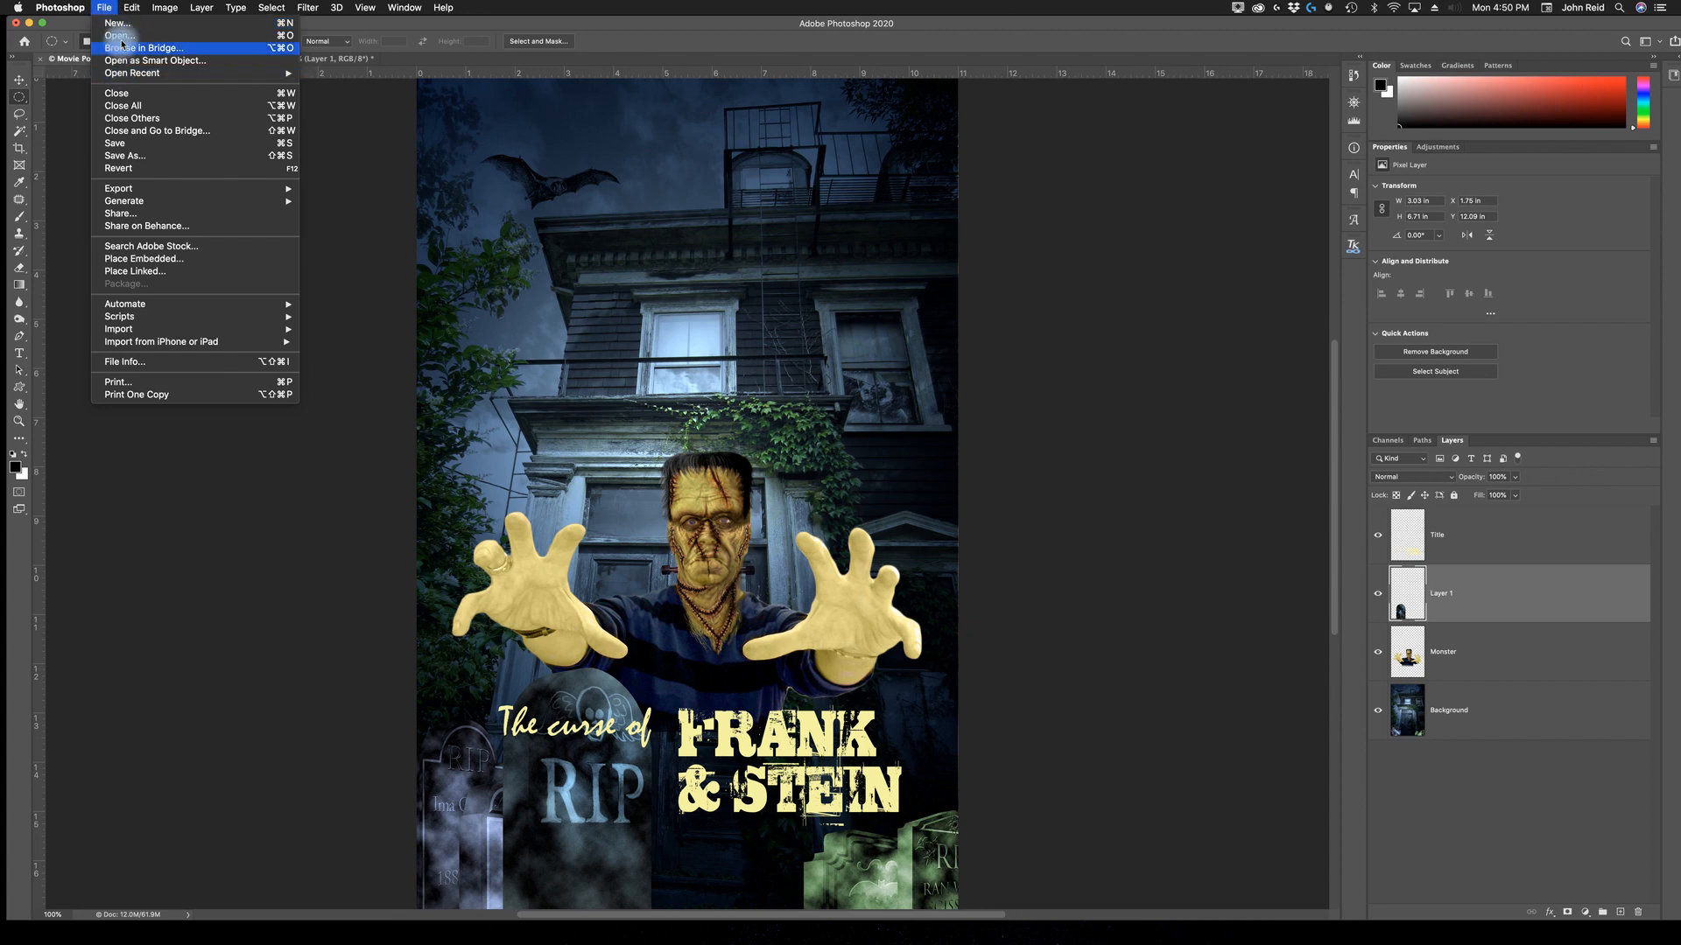
click(121, 37)
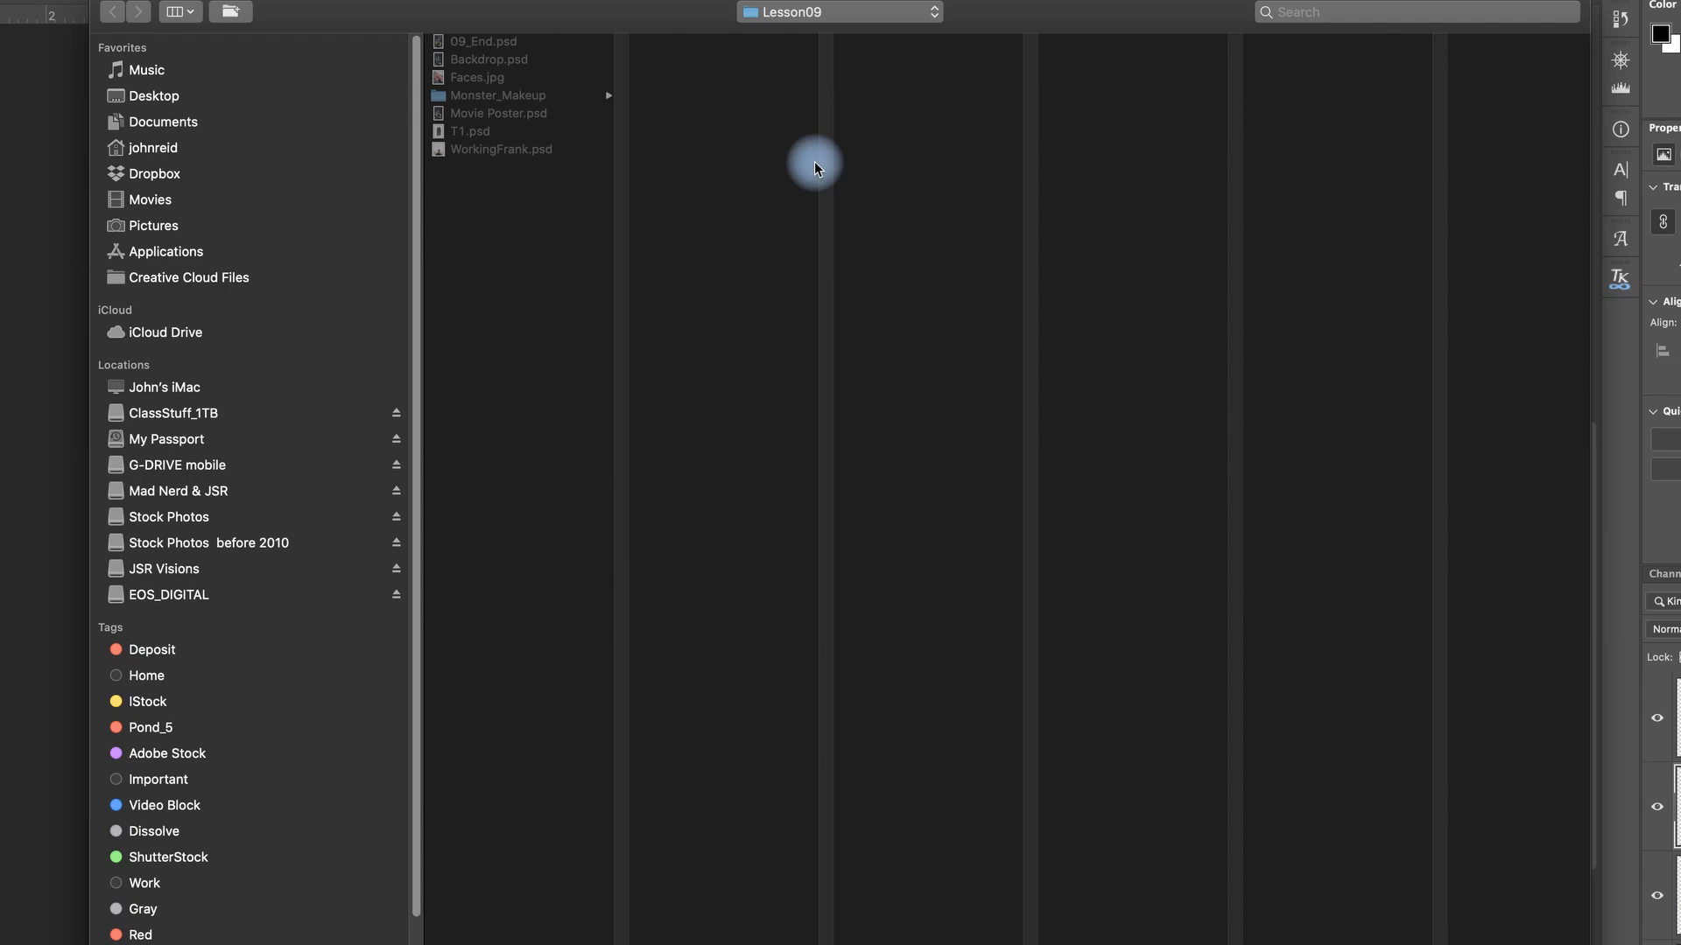
click(473, 78)
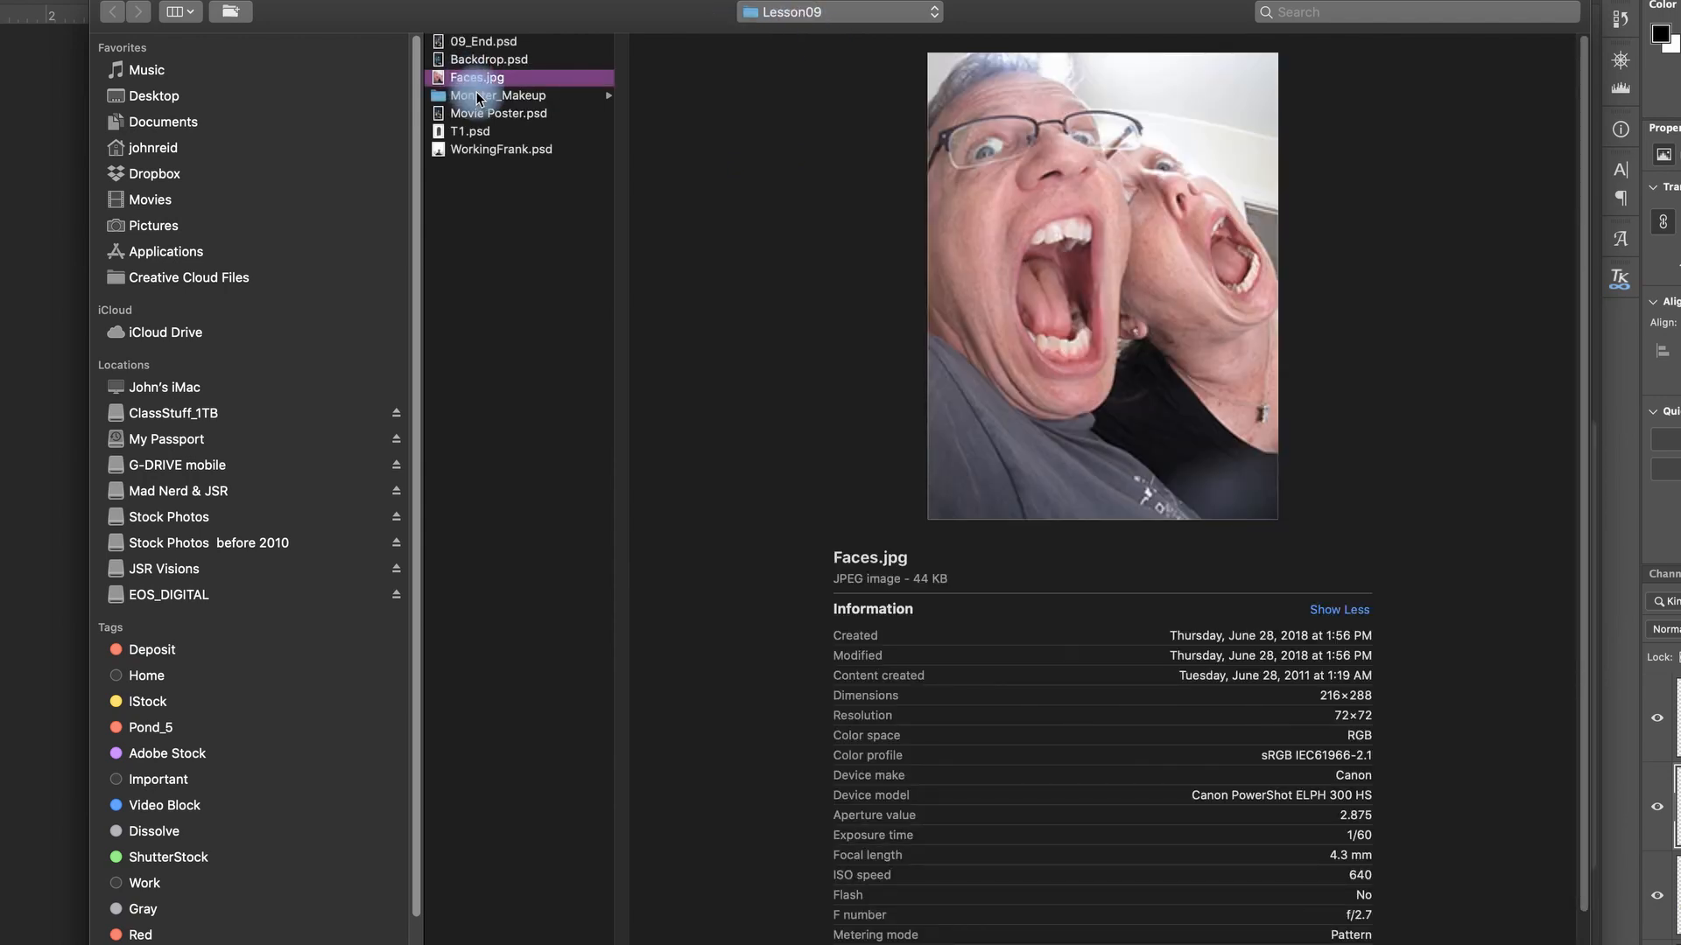
click(1542, 903)
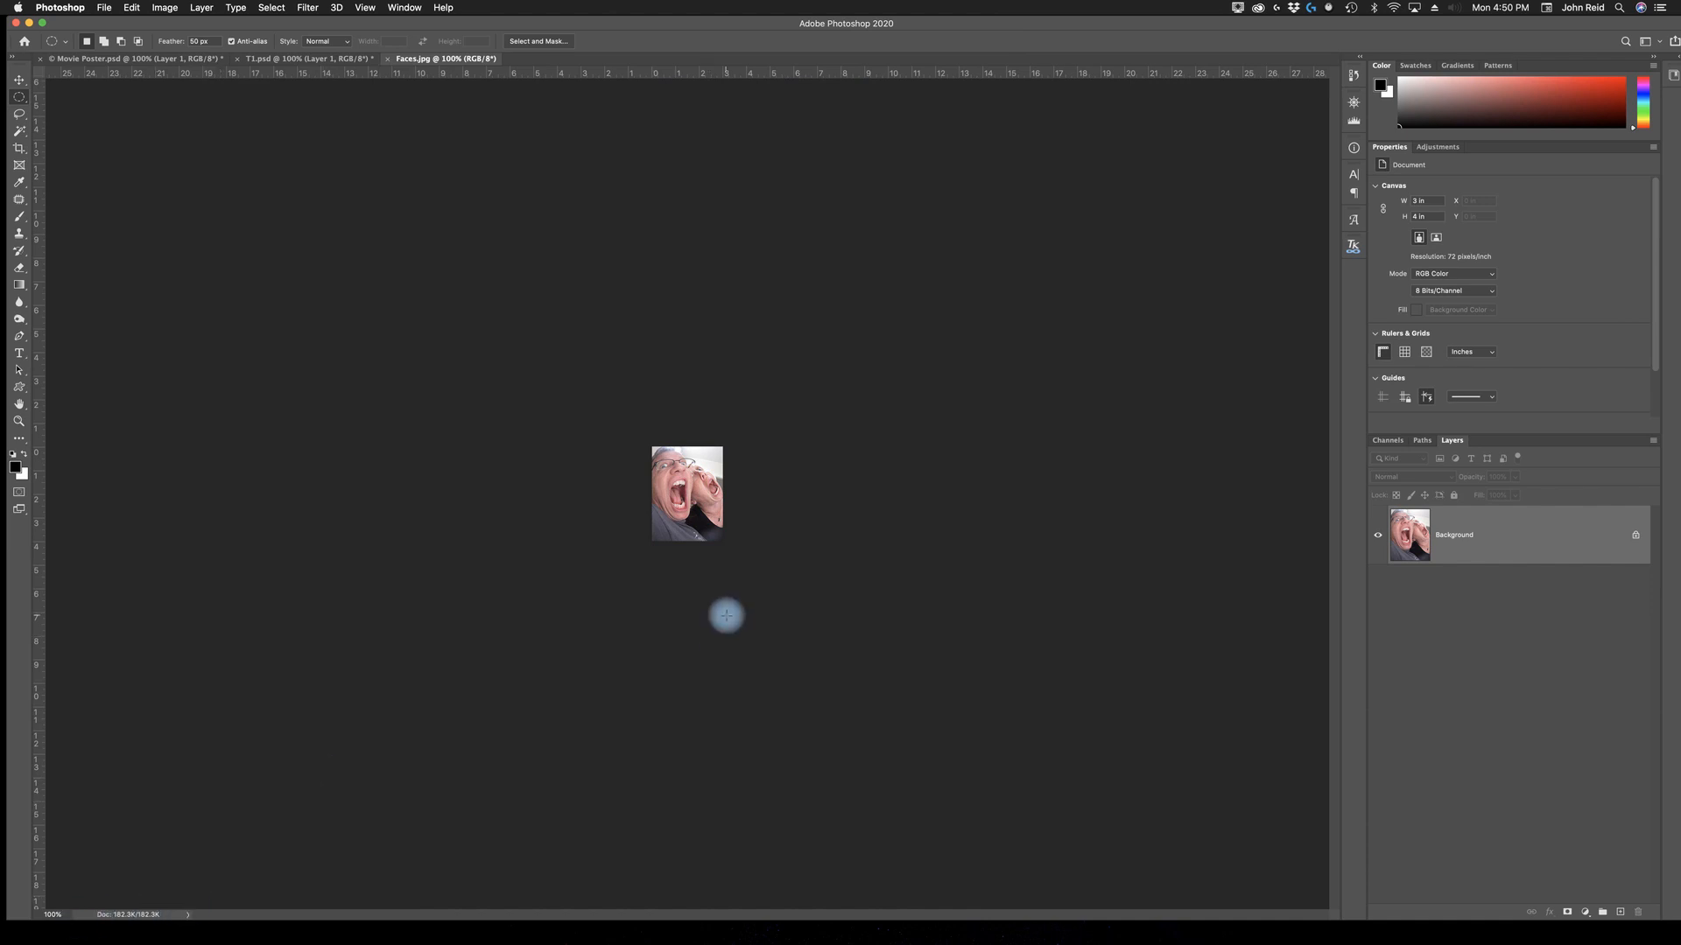
Start an Image Size change on Faces.jpg with resampling enabled and set to Bicubic Smoother (enlargement).
key(z)
click(695, 497)
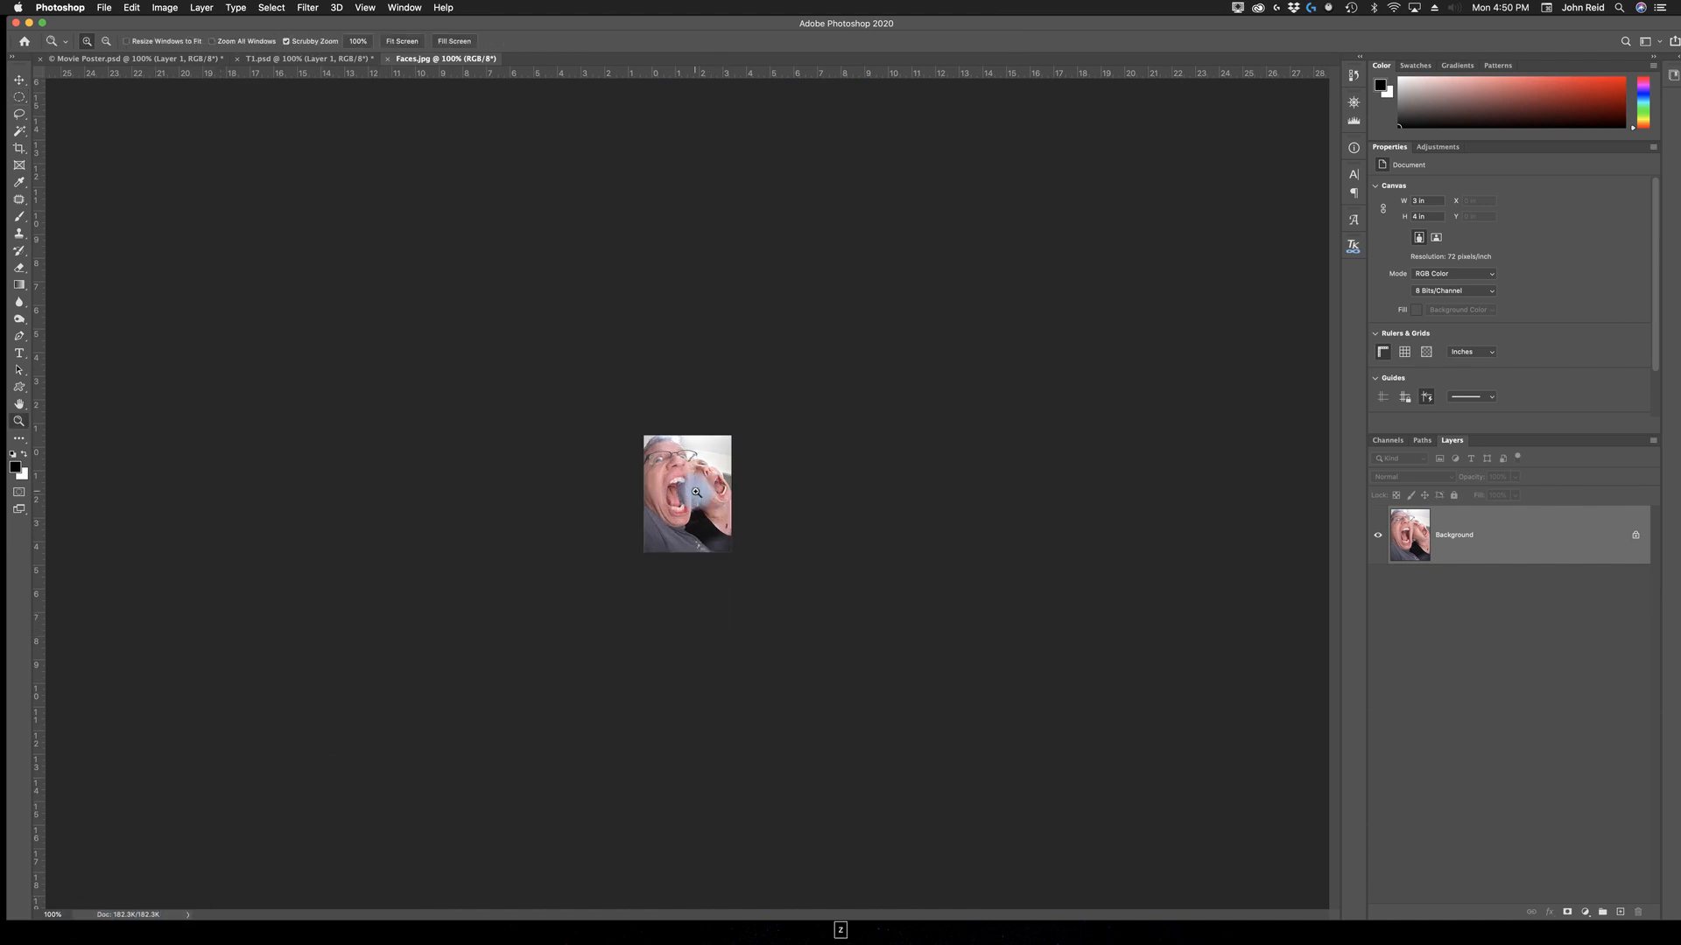
click(696, 492)
key(m)
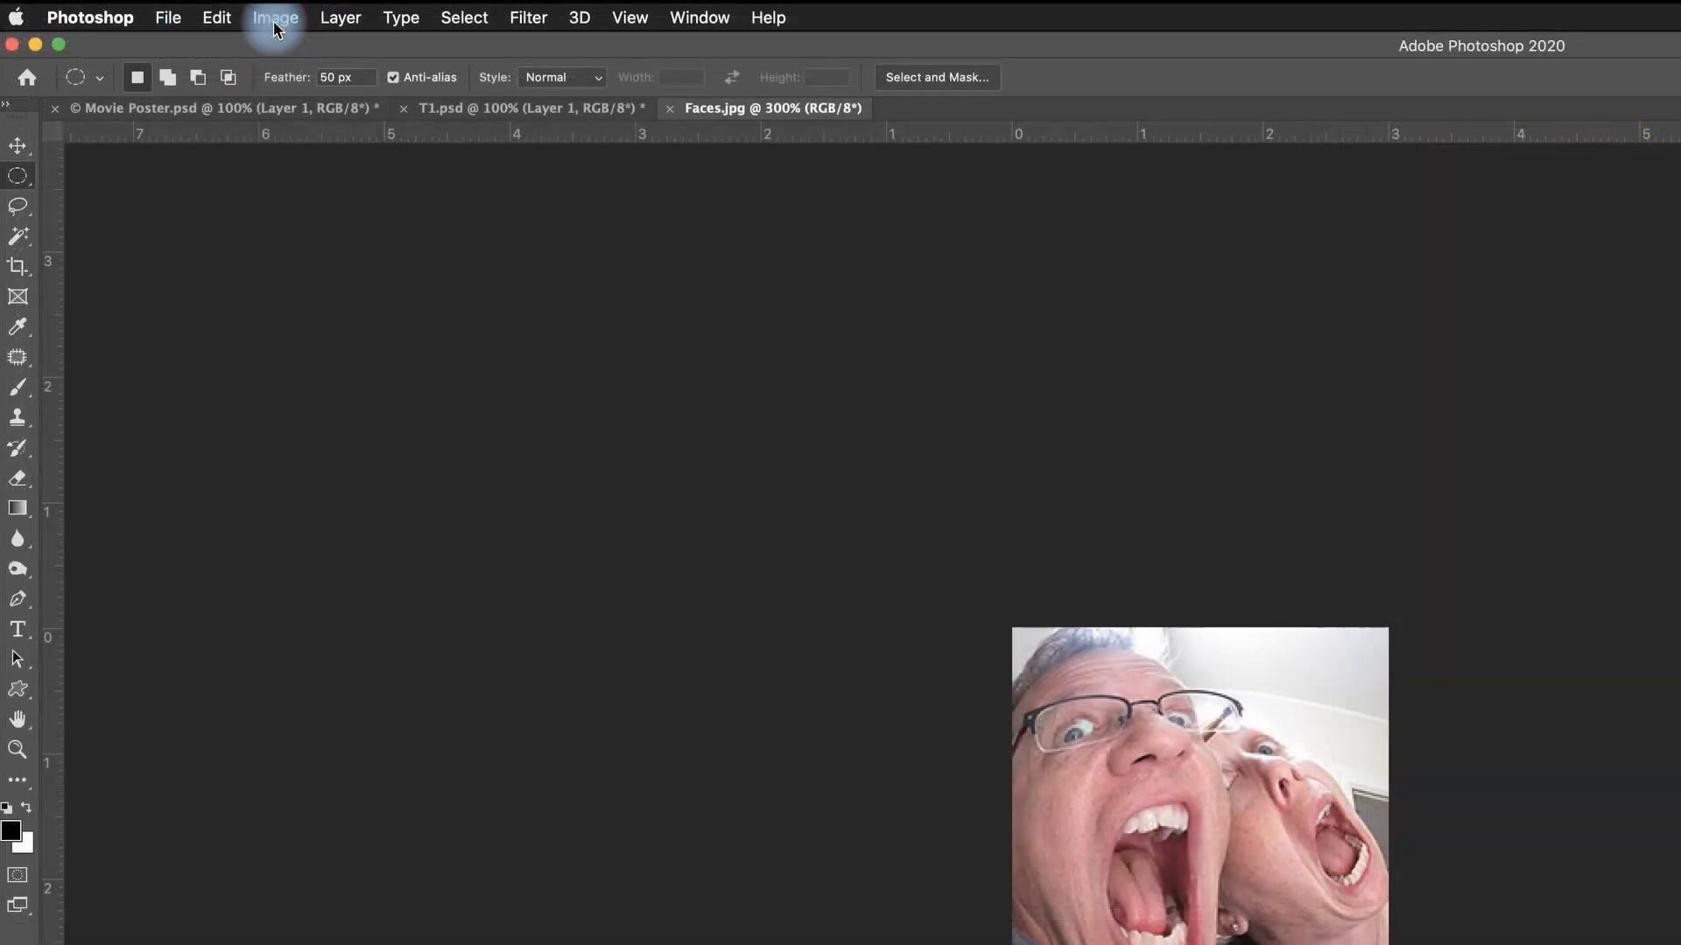
click(164, 9)
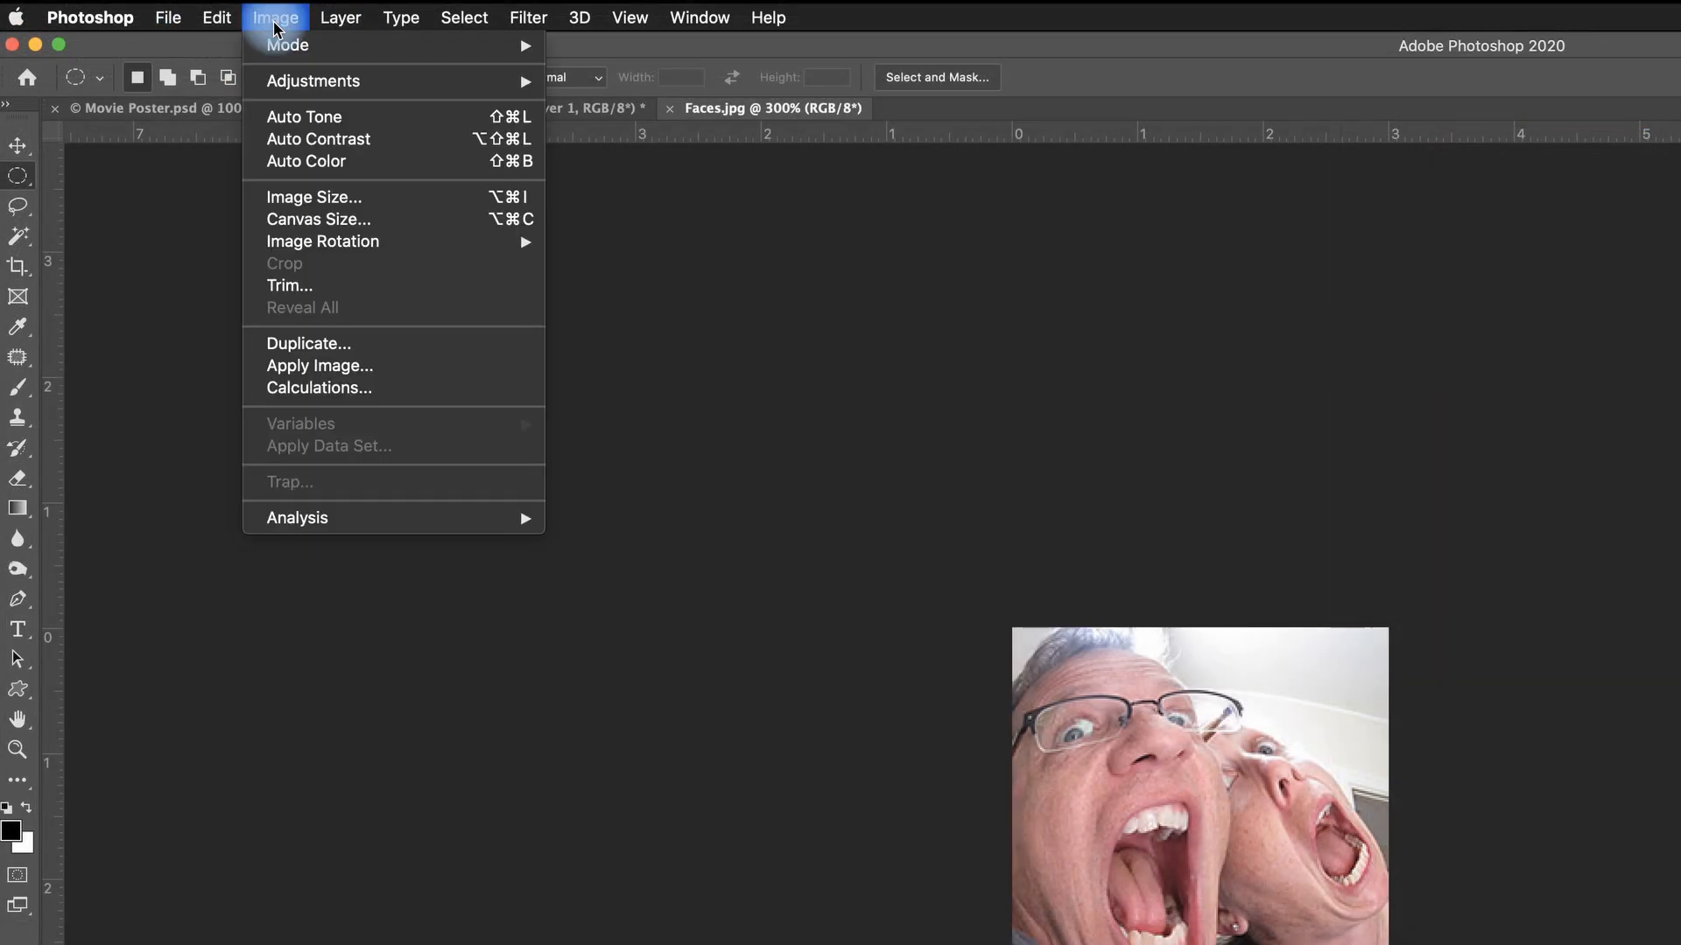
click(297, 199)
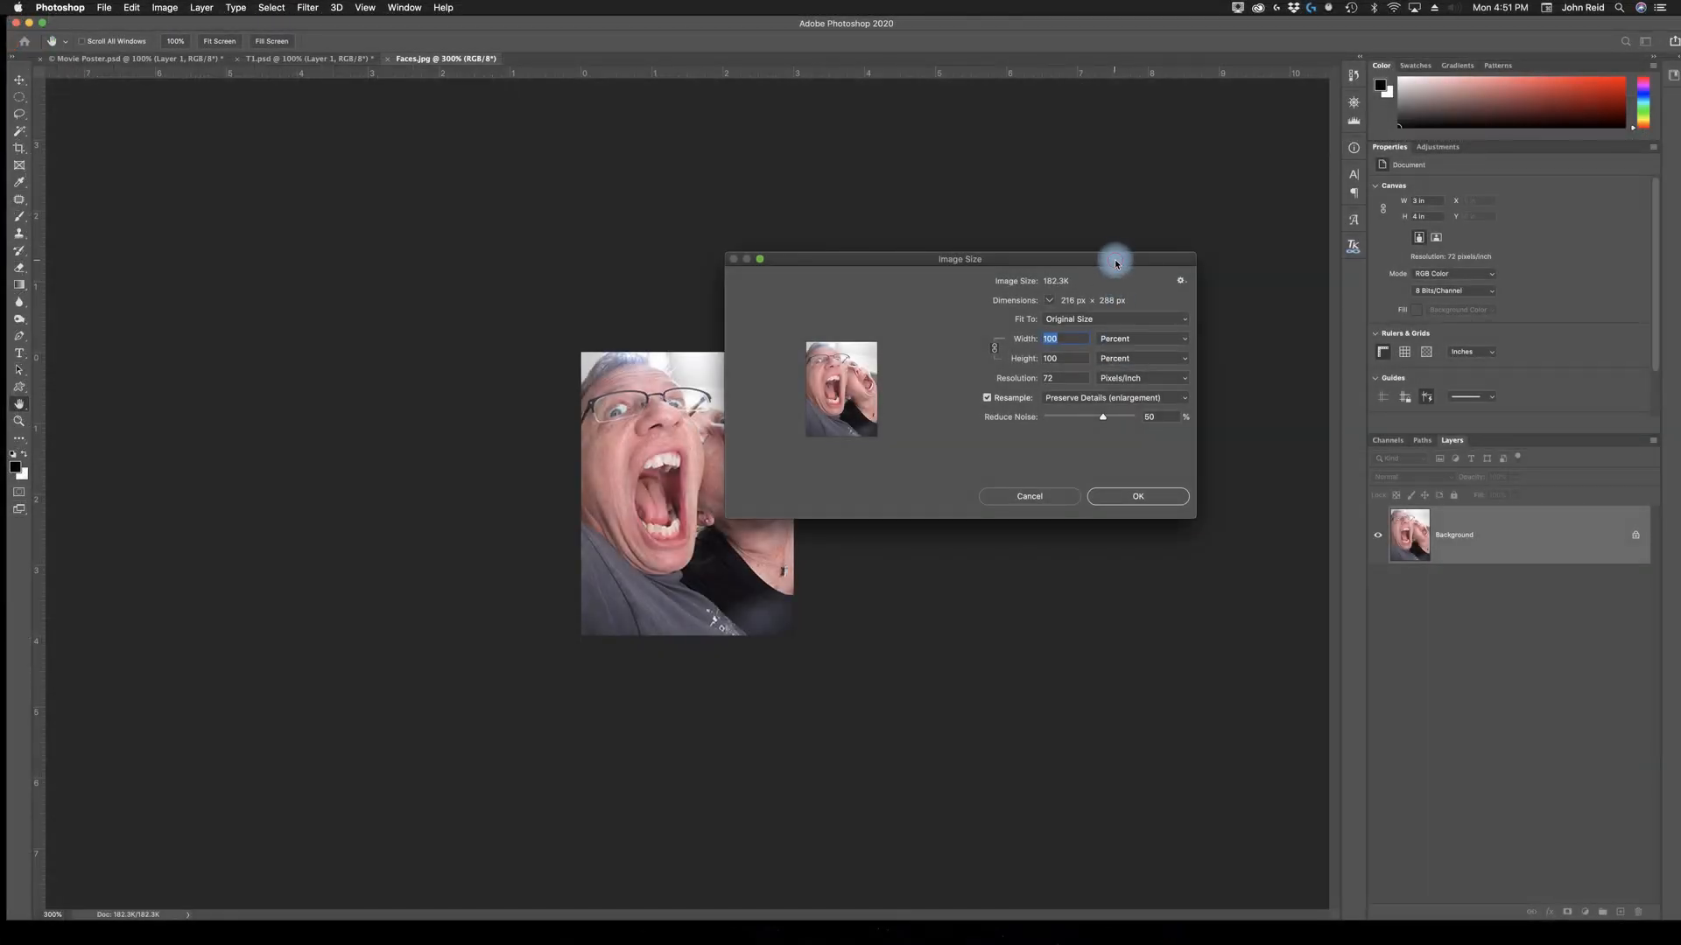
drag(1115, 262, 1138, 216)
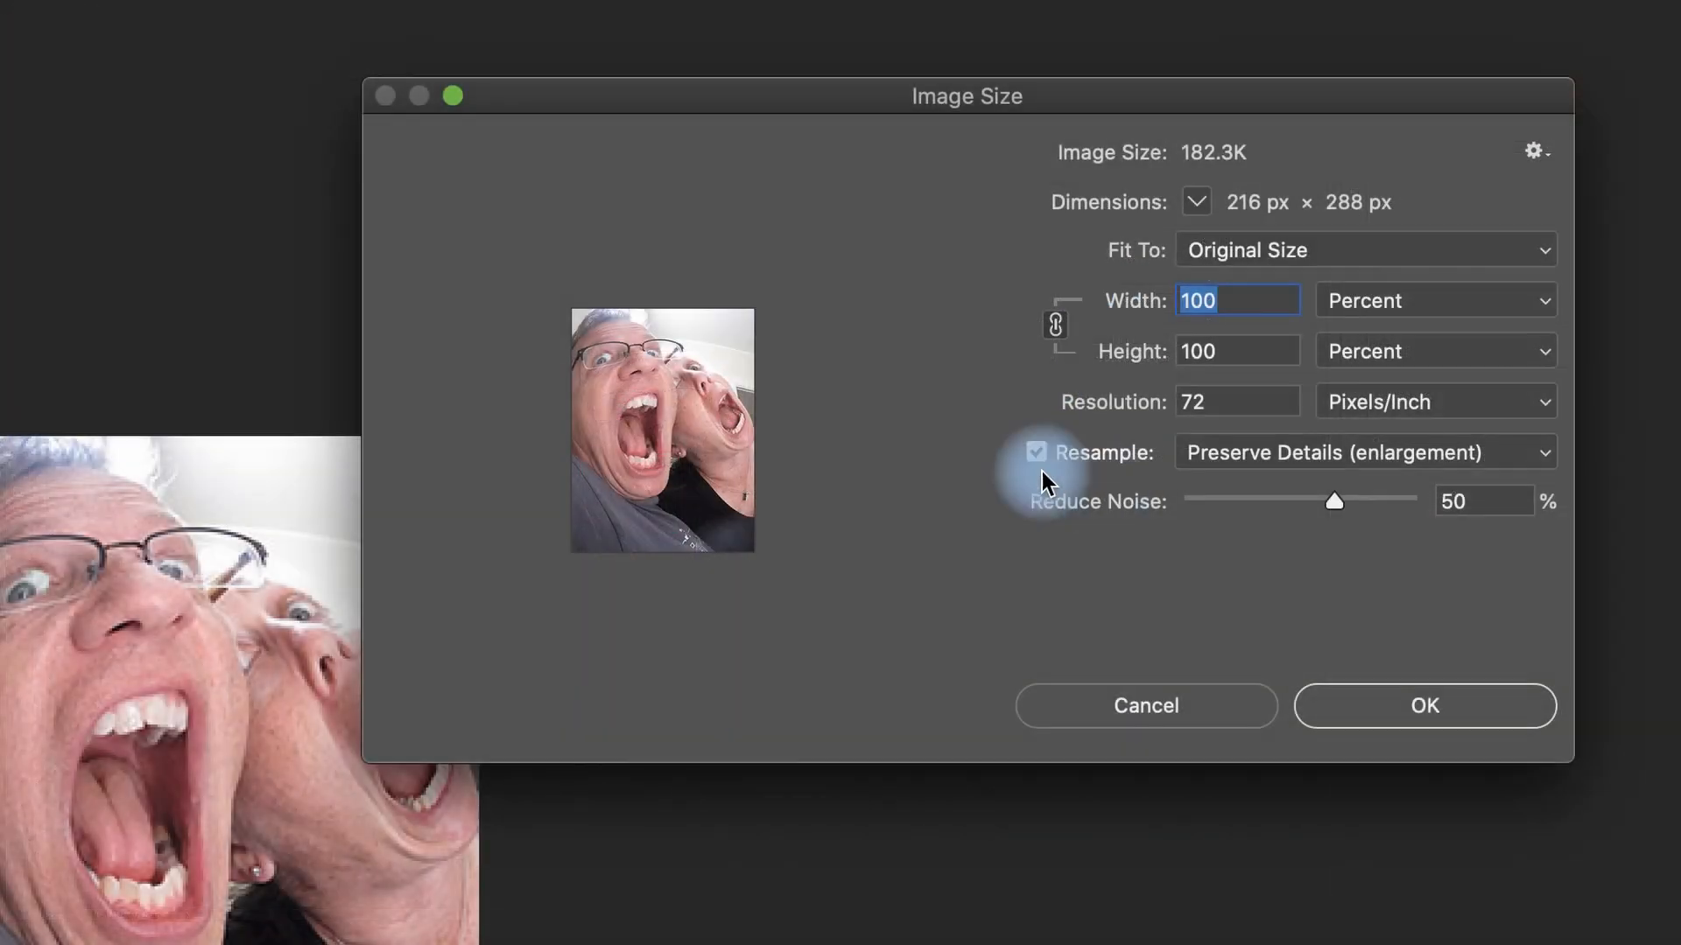
click(1040, 453)
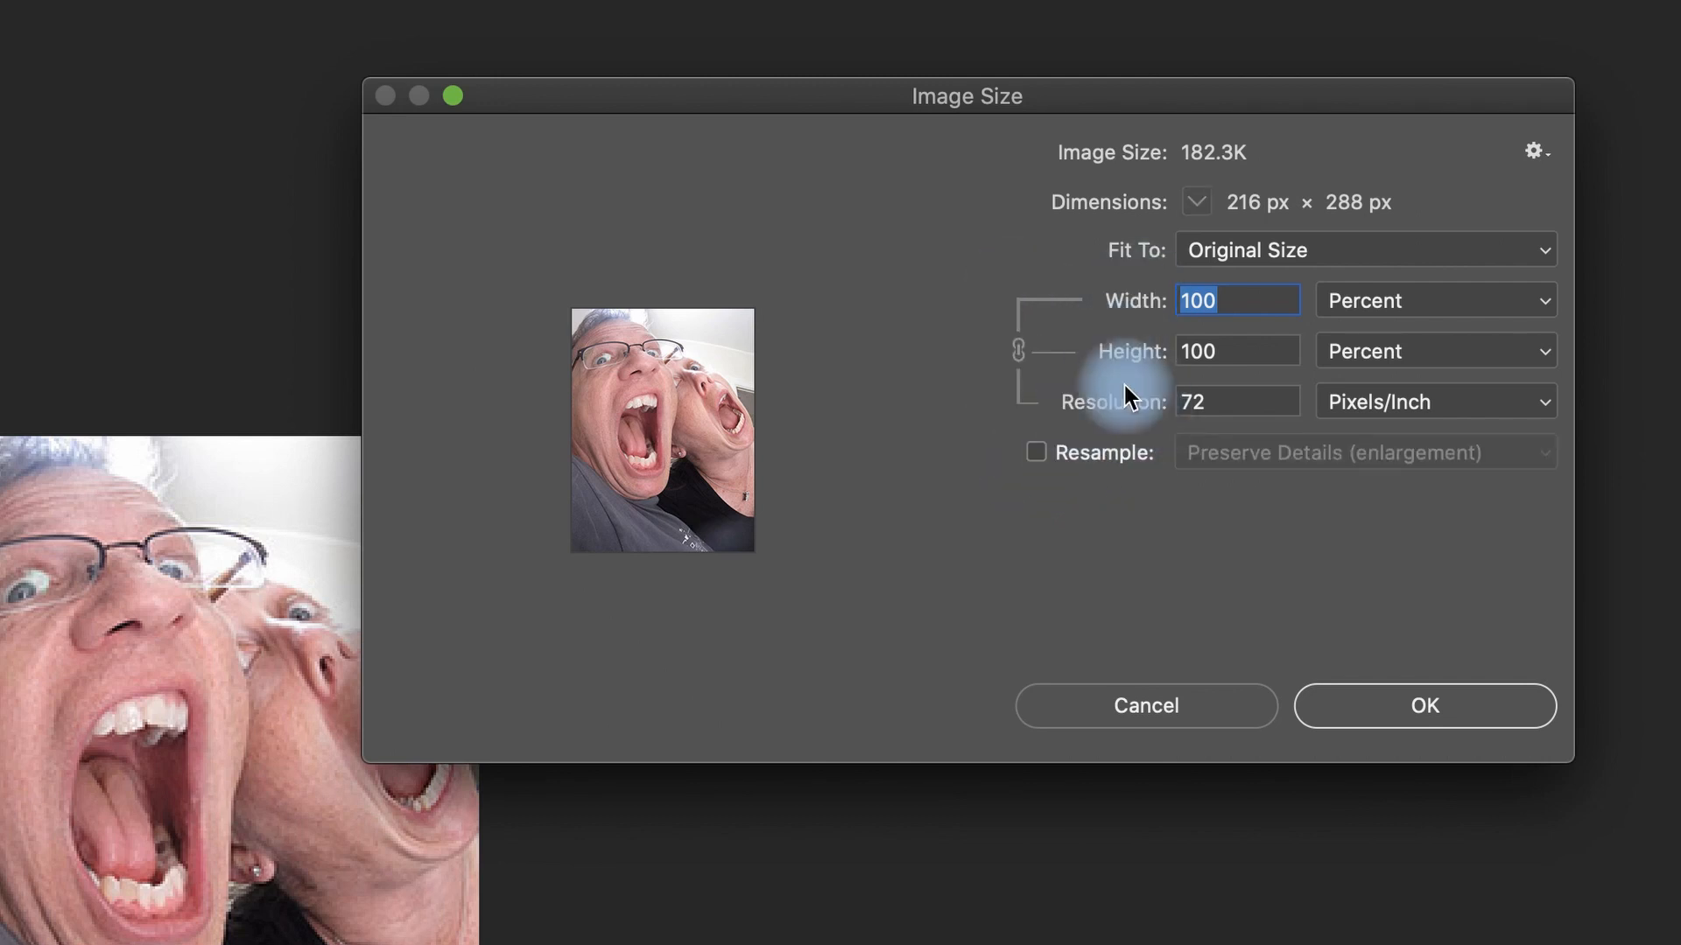
click(1037, 454)
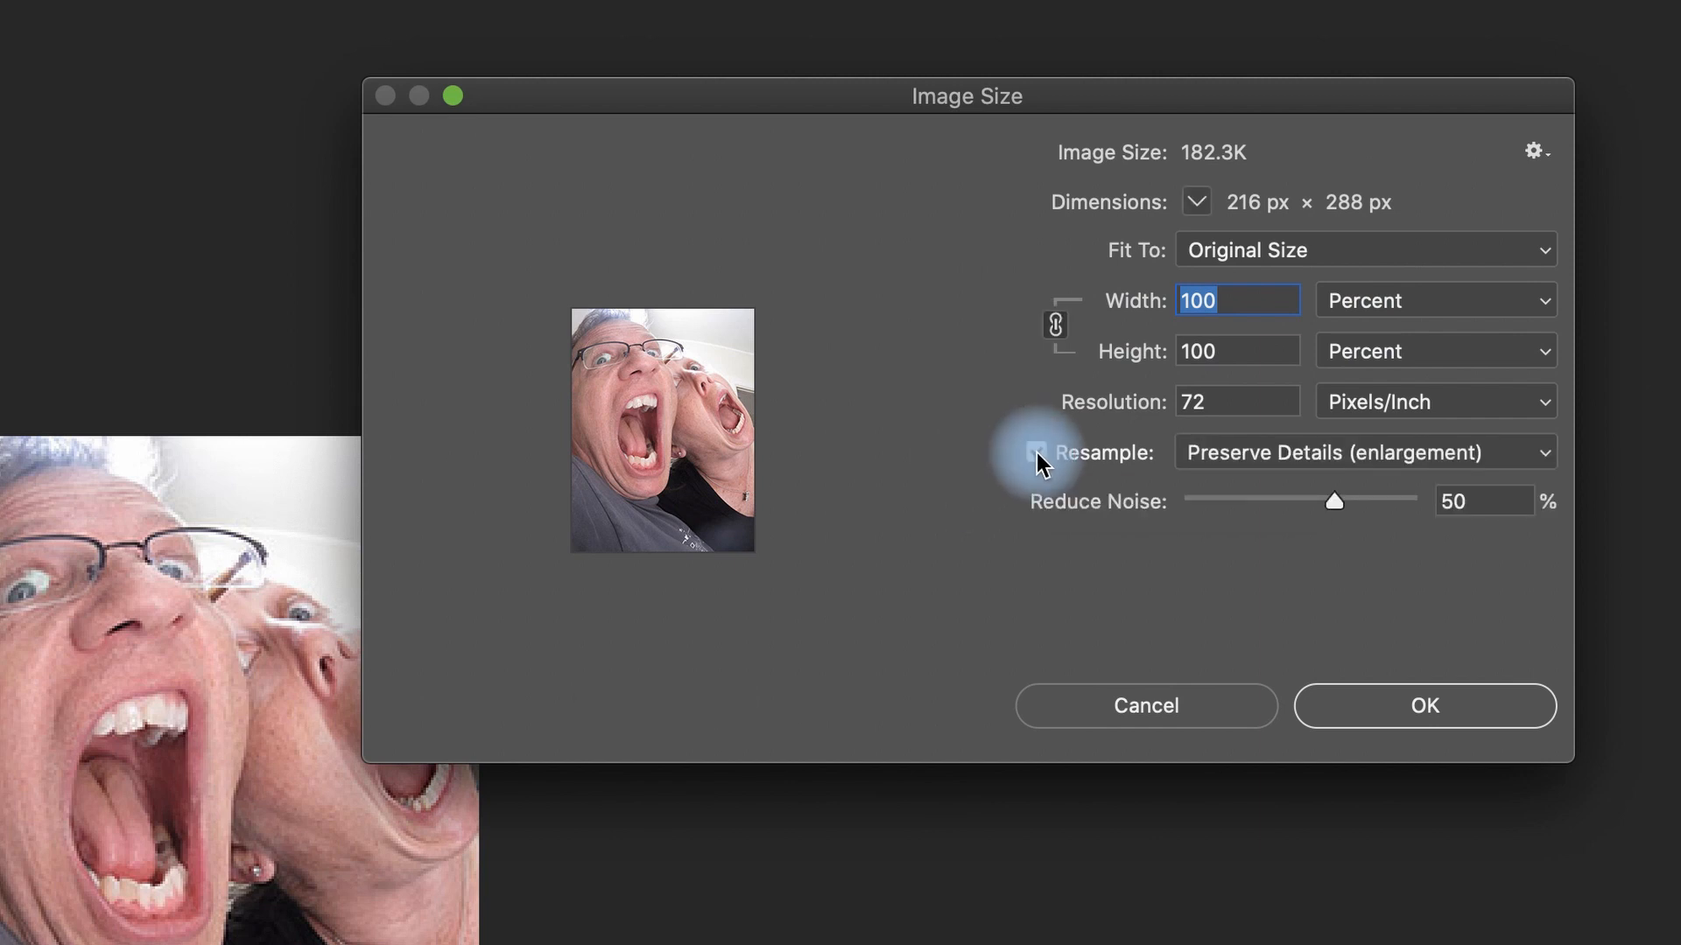
click(1543, 453)
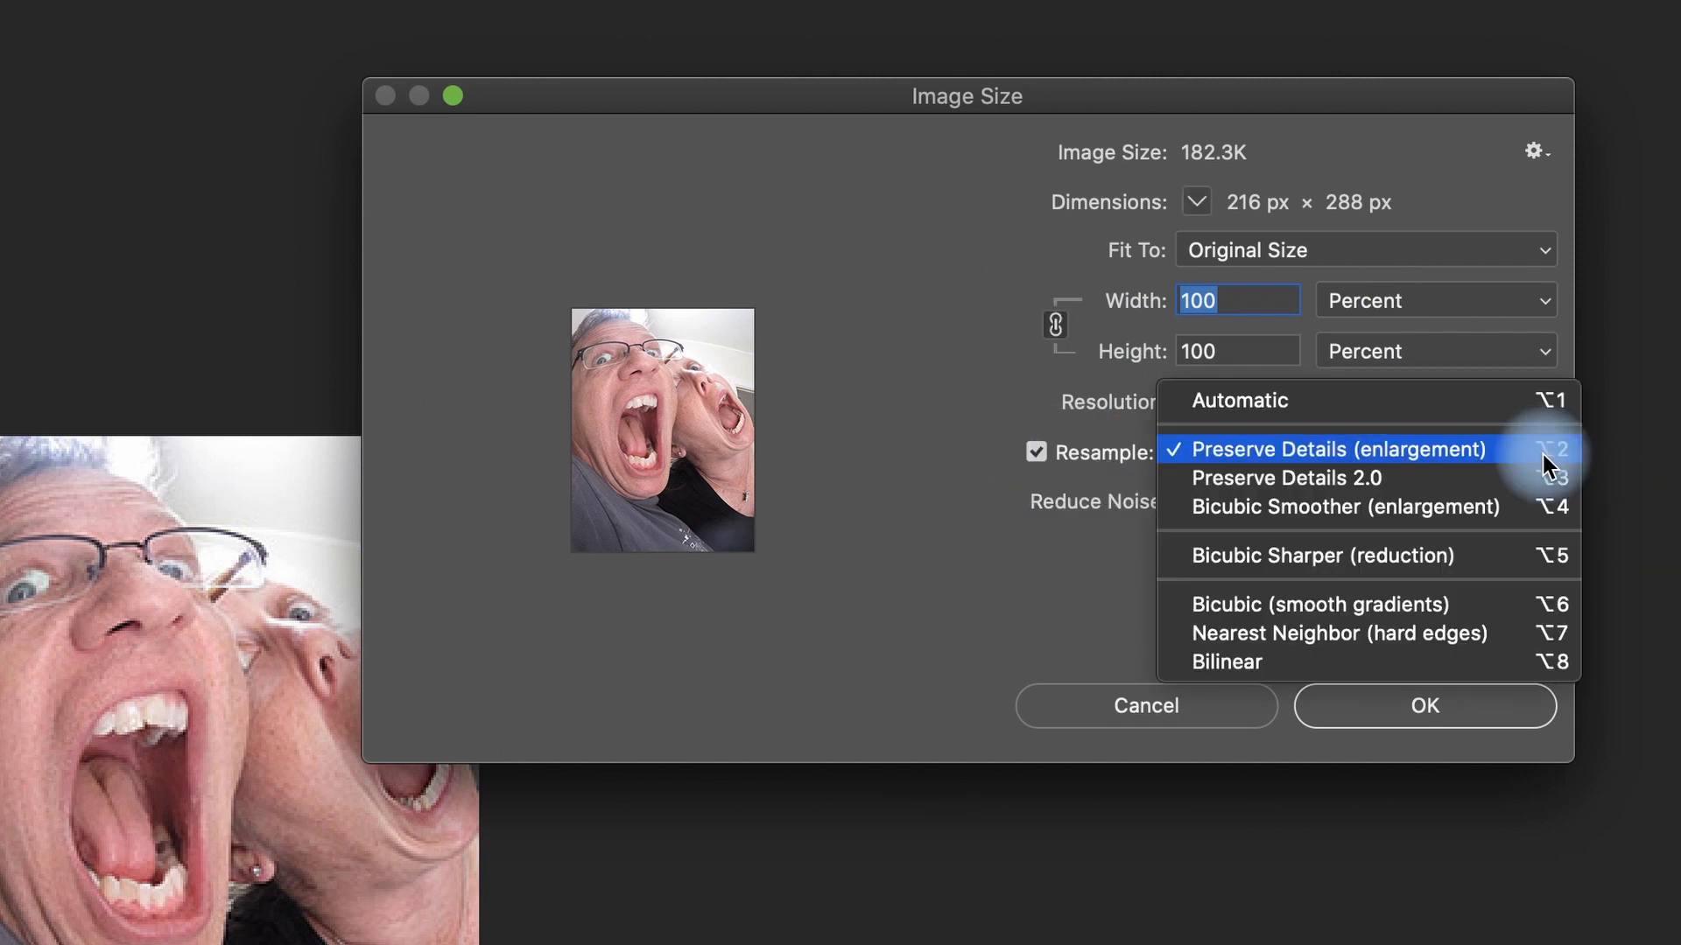
click(1348, 503)
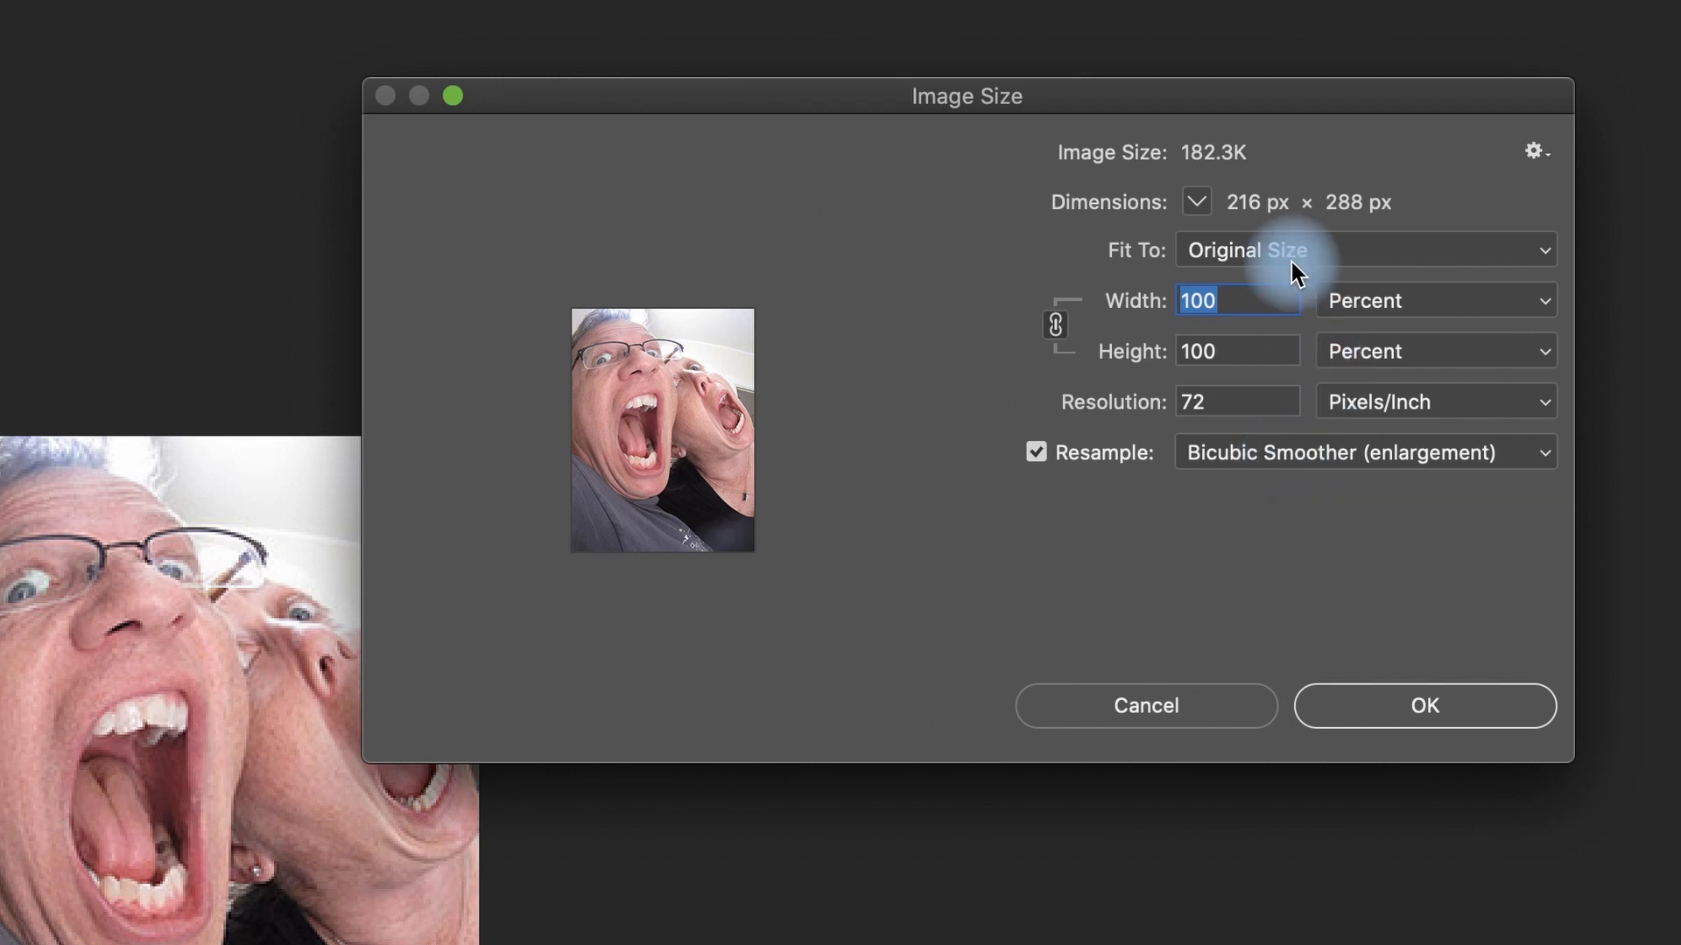
Set the image's width and height to 400 percent, keeping the proportions linked.
click(1410, 307)
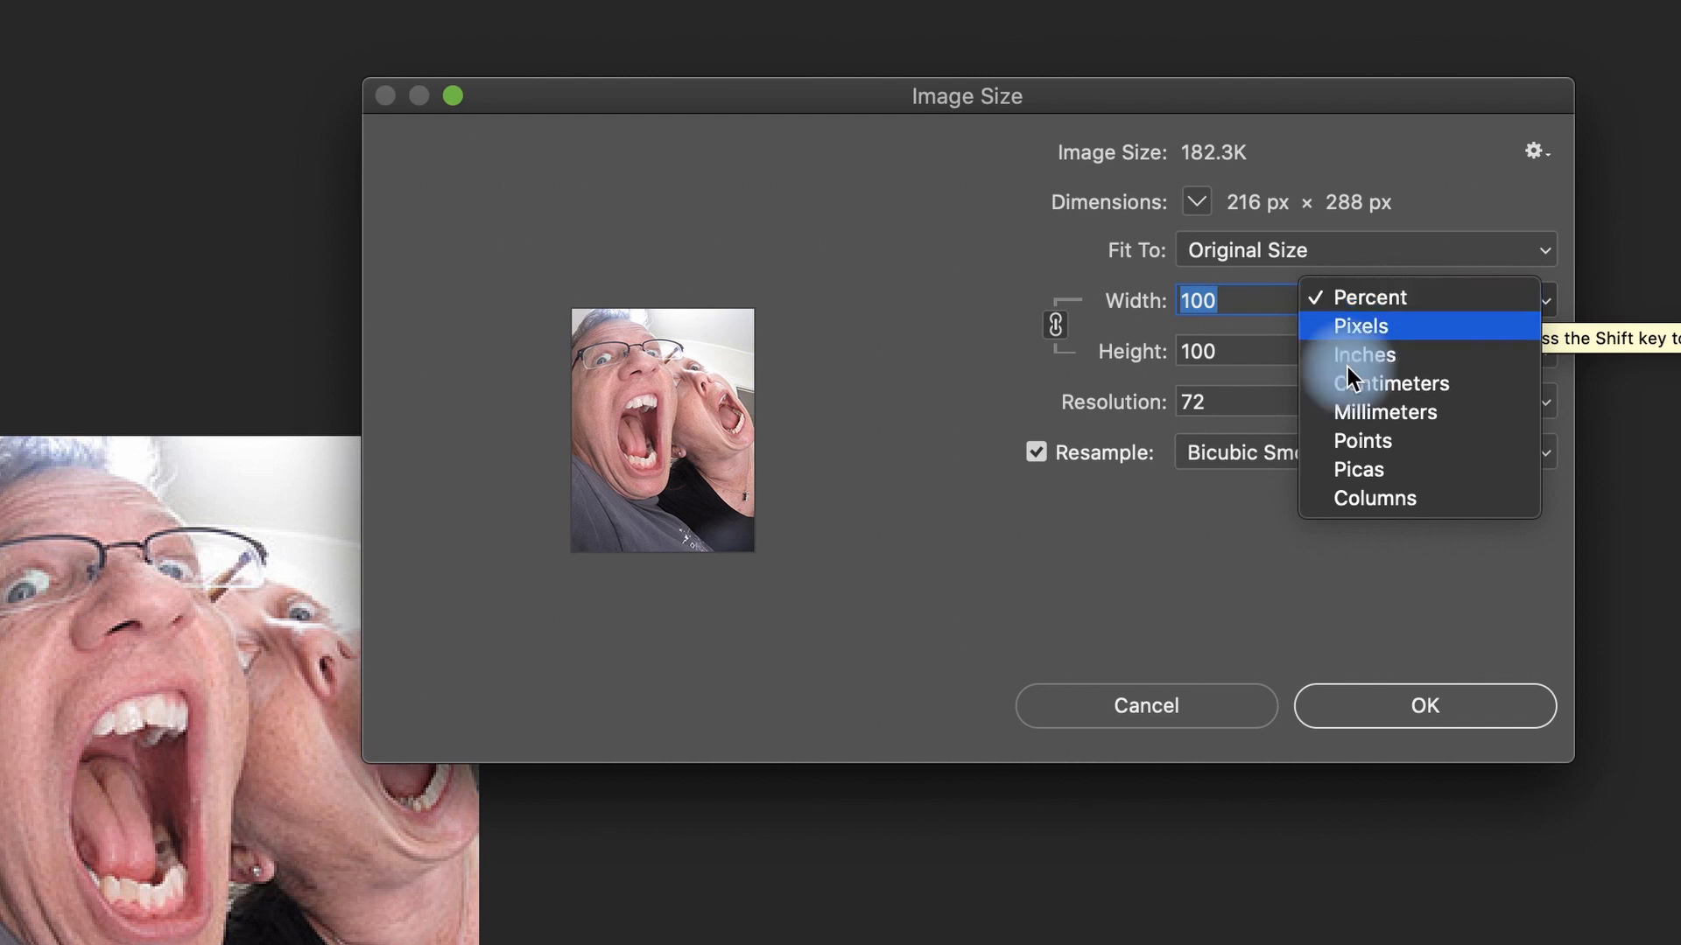
click(1370, 302)
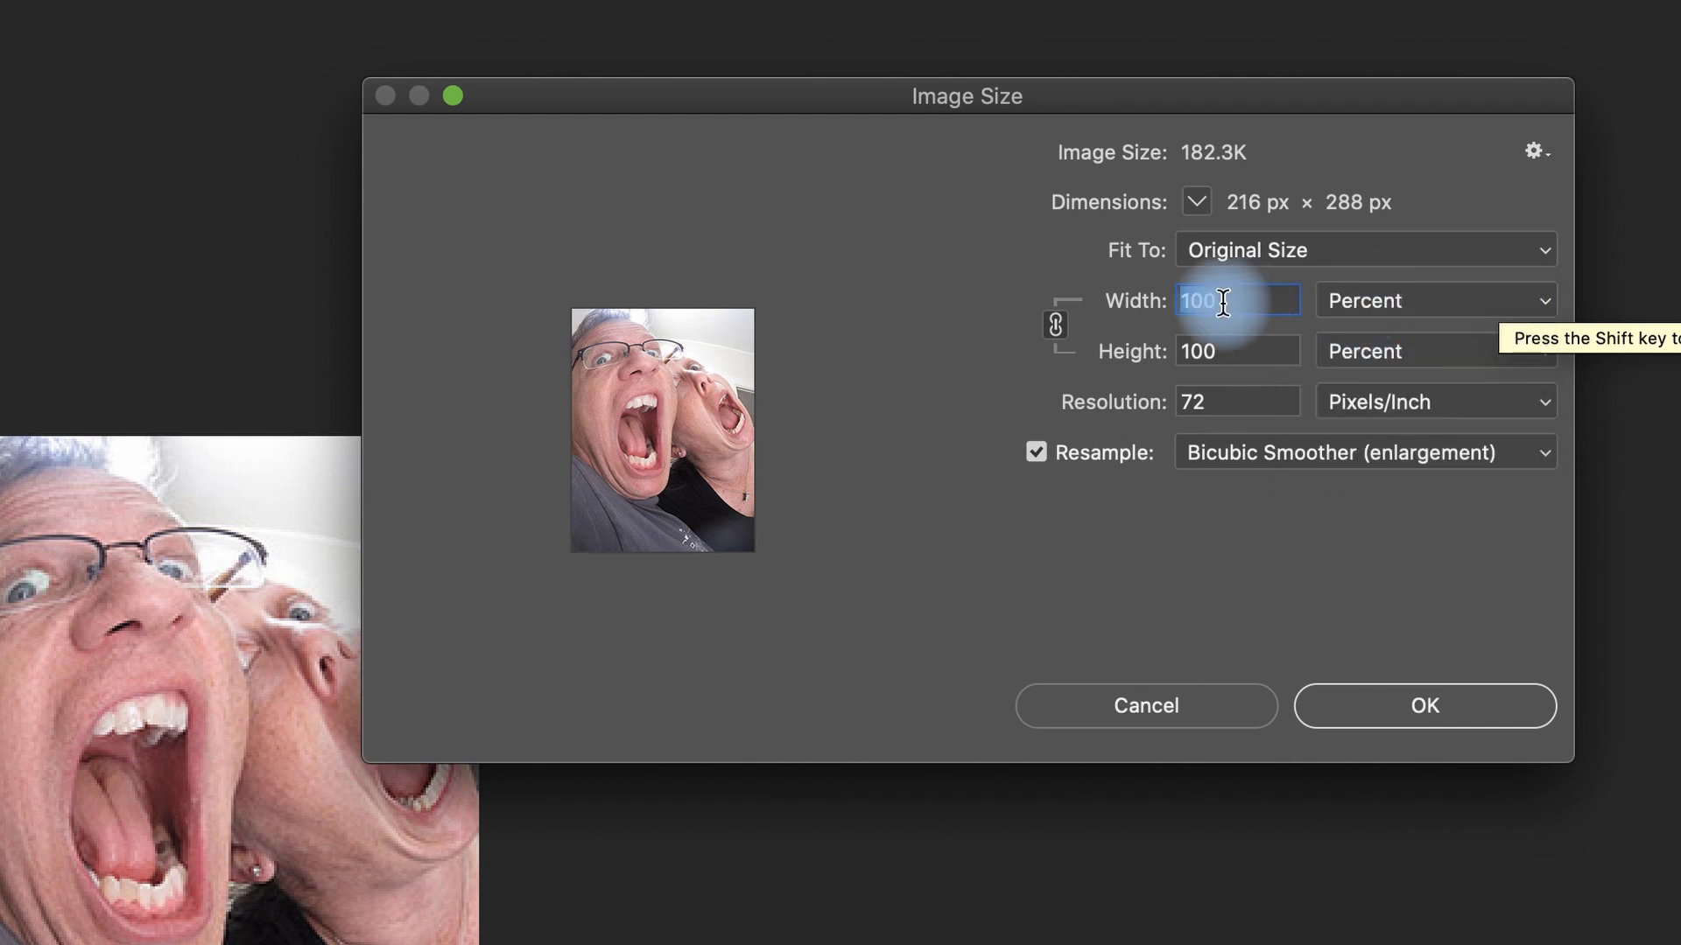
text(400)
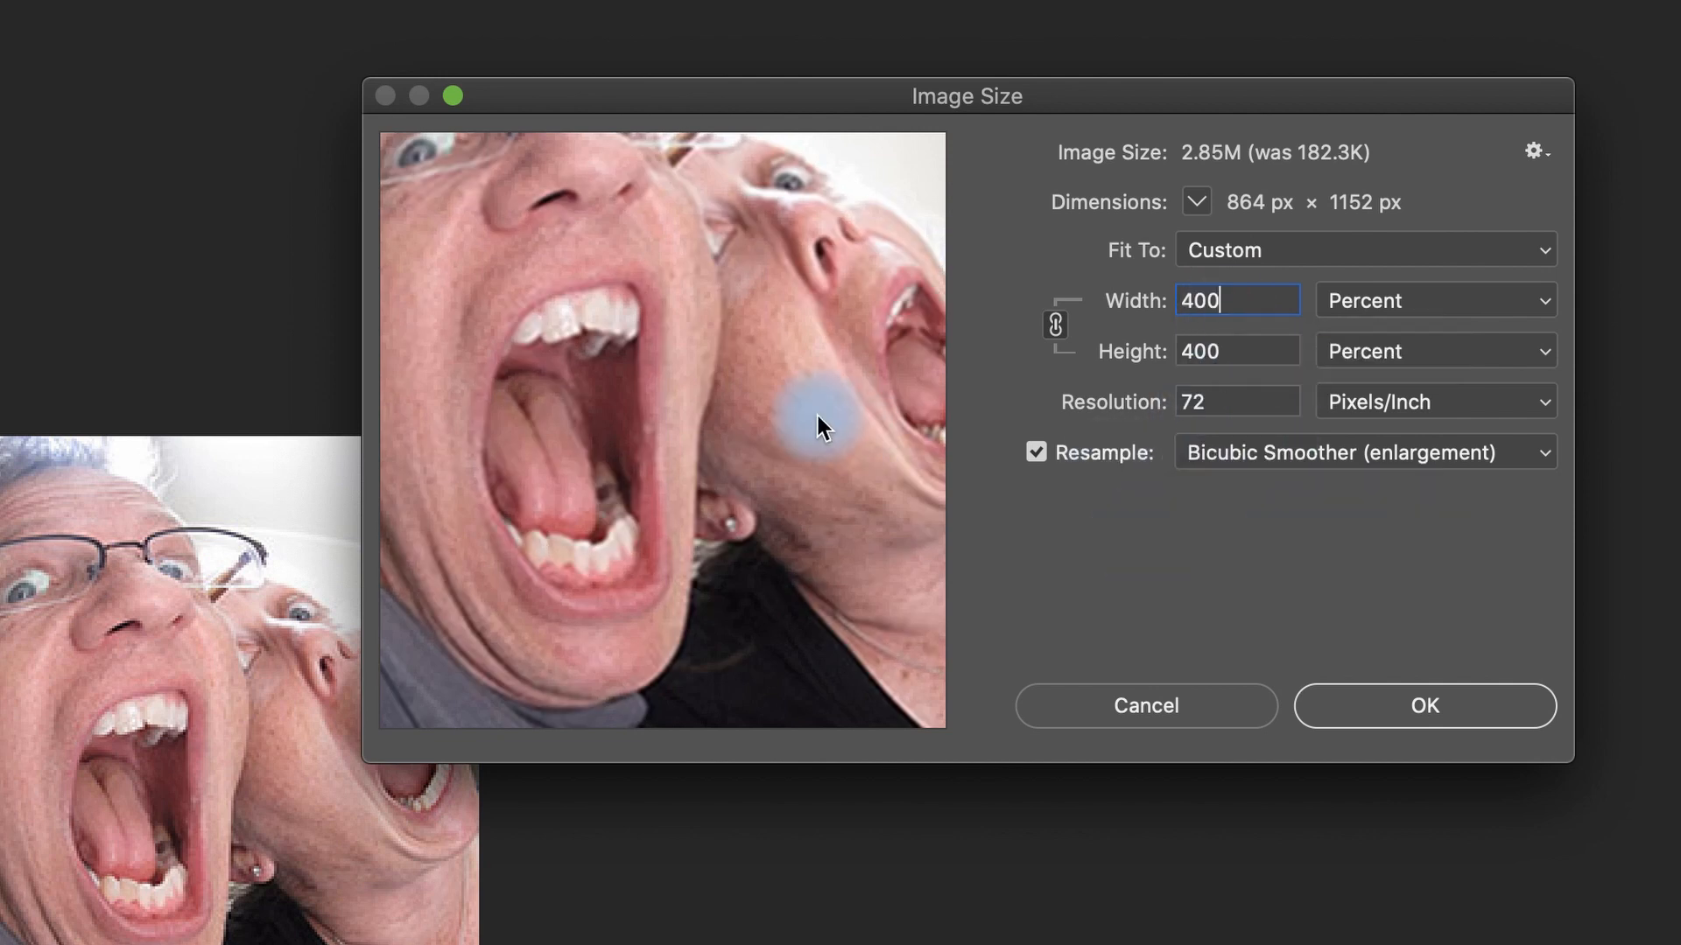
Examine the eye and glasses in the resize preview at 400%, comparing the smoothed pixels with the unsmoothed ones.
mouse_move(568, 451)
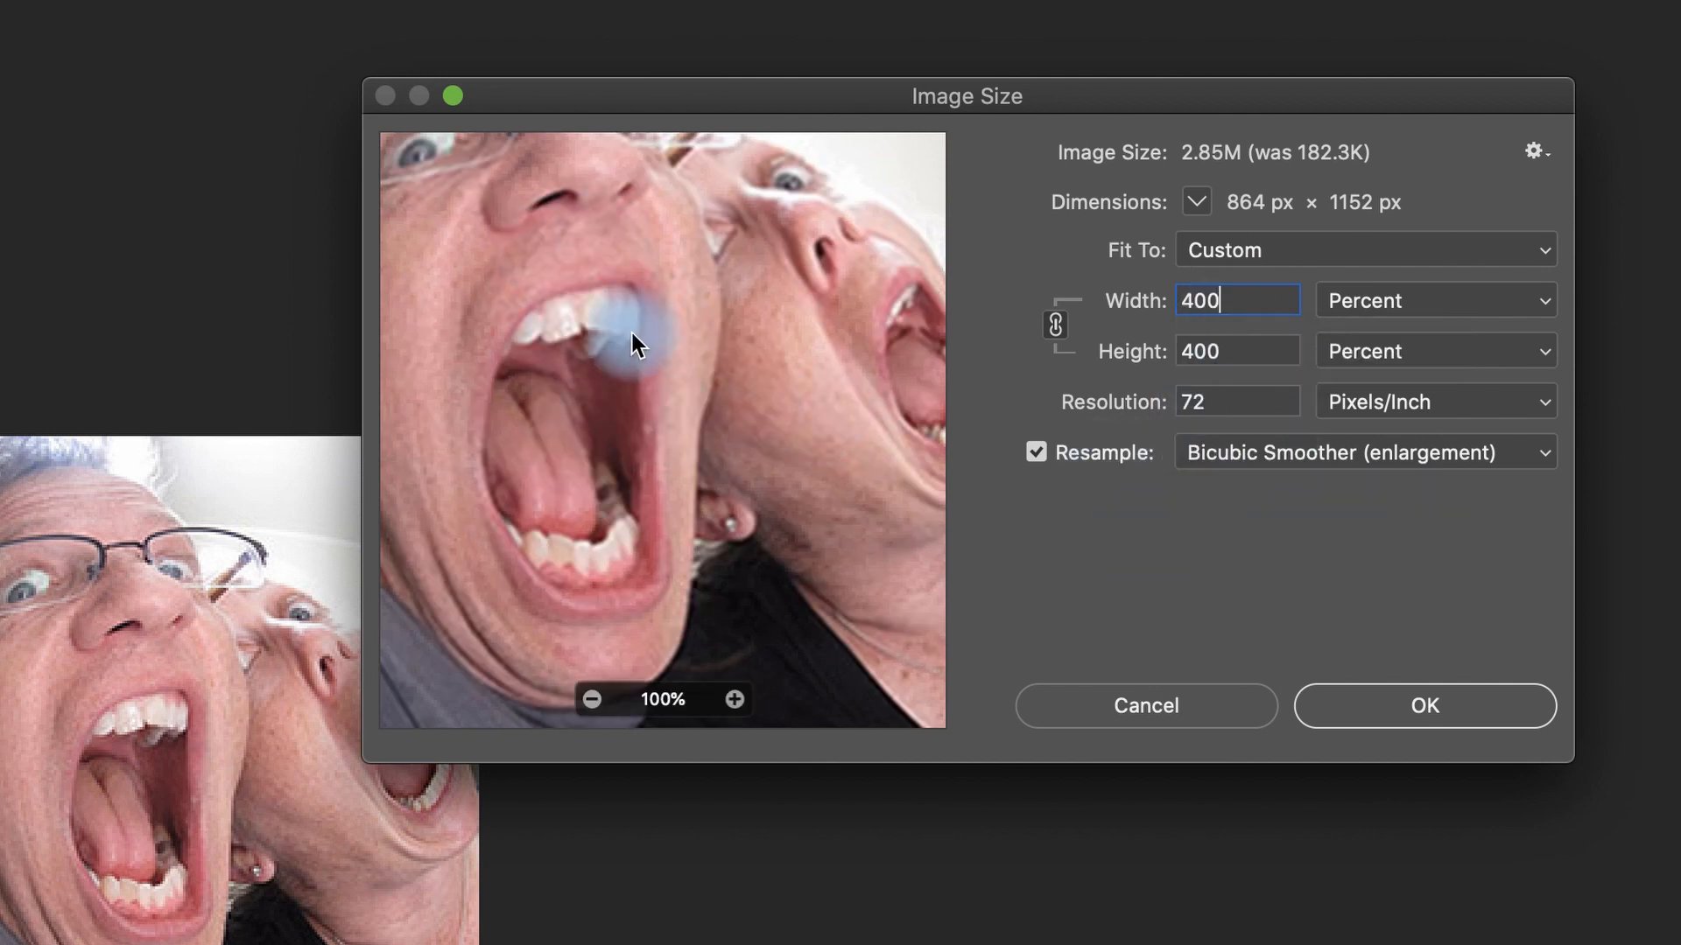
click(737, 699)
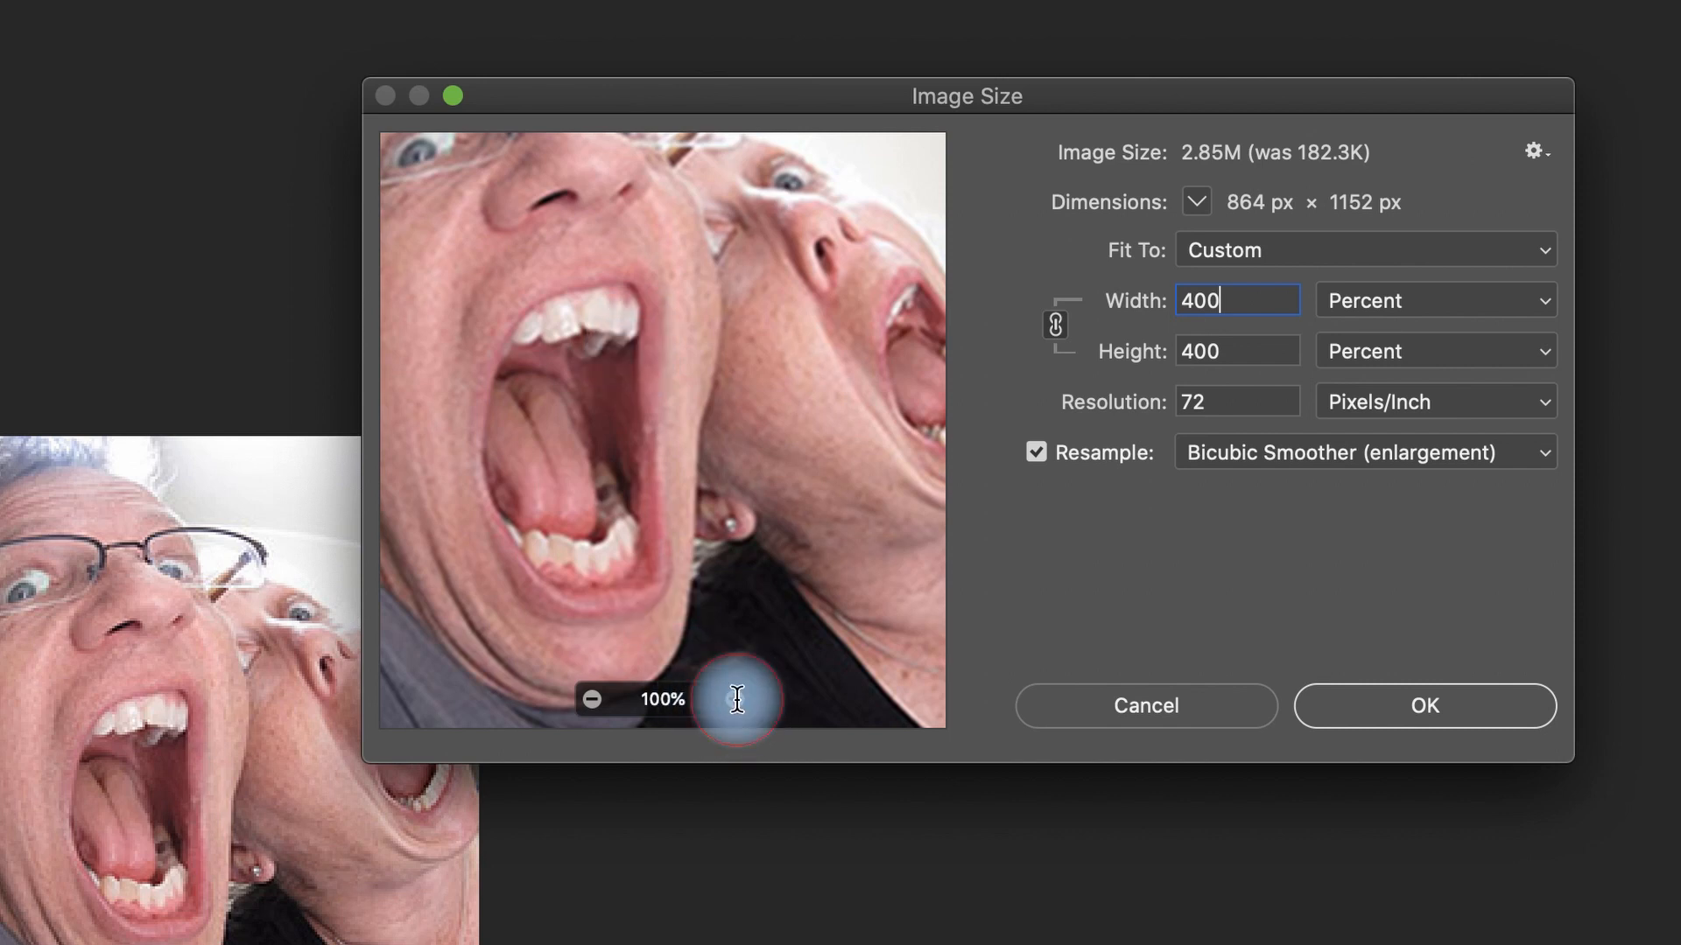
click(736, 698)
click(735, 699)
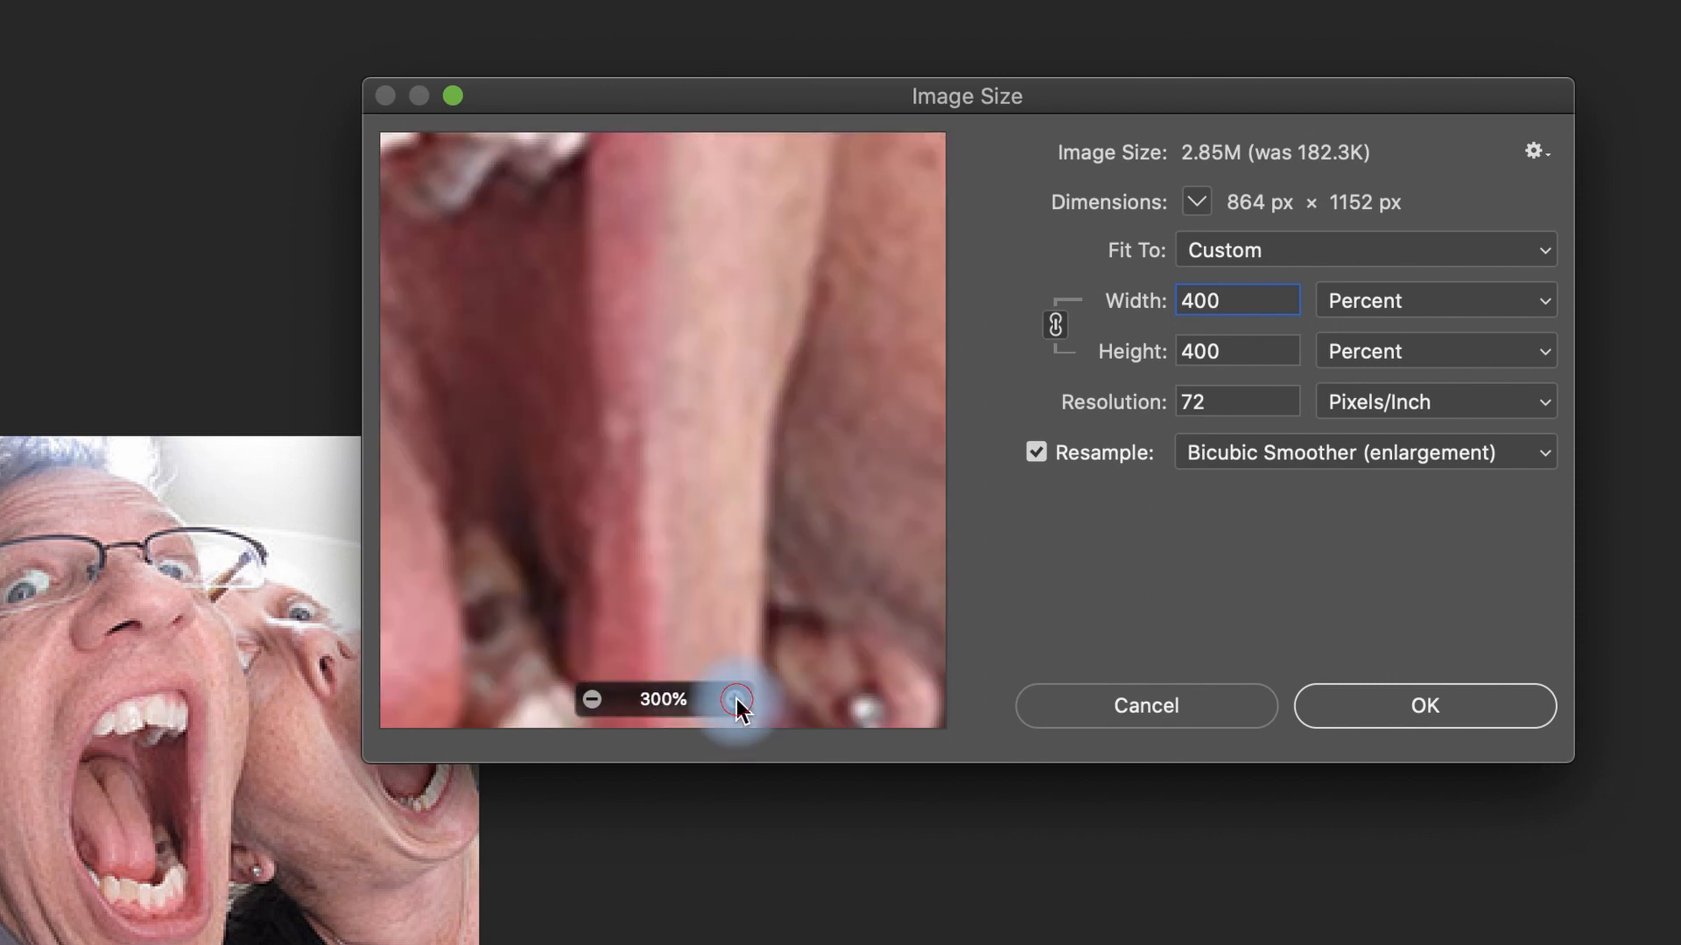
click(735, 699)
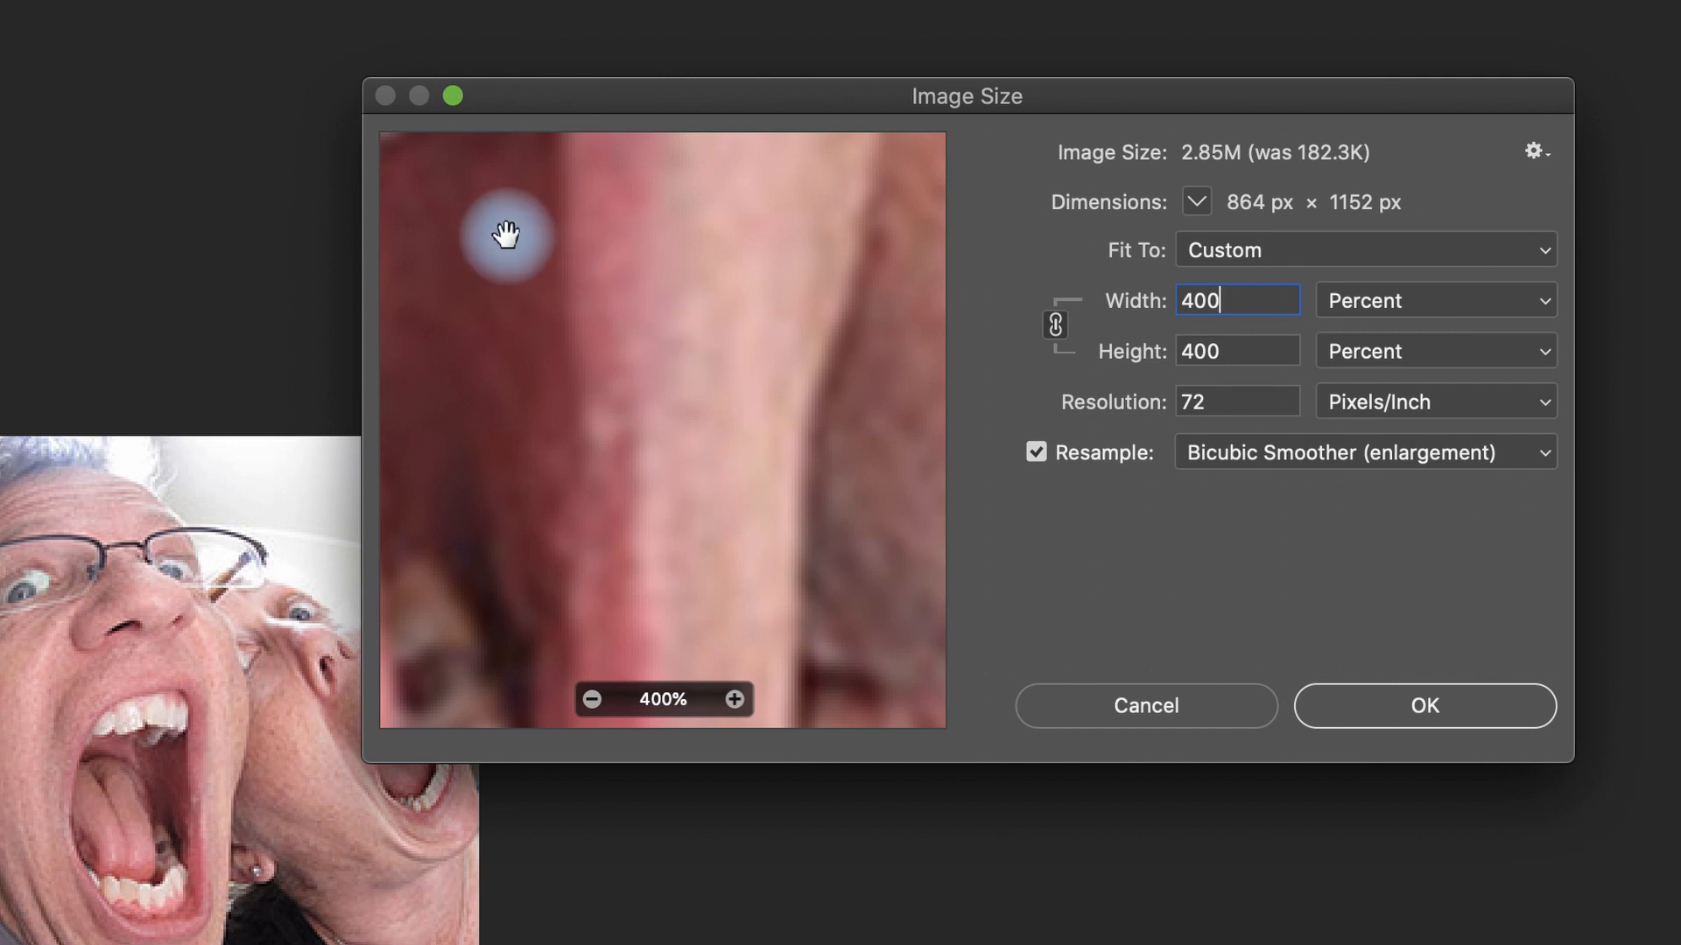
drag(478, 211, 908, 661)
drag(624, 274, 632, 381)
drag(723, 551, 862, 573)
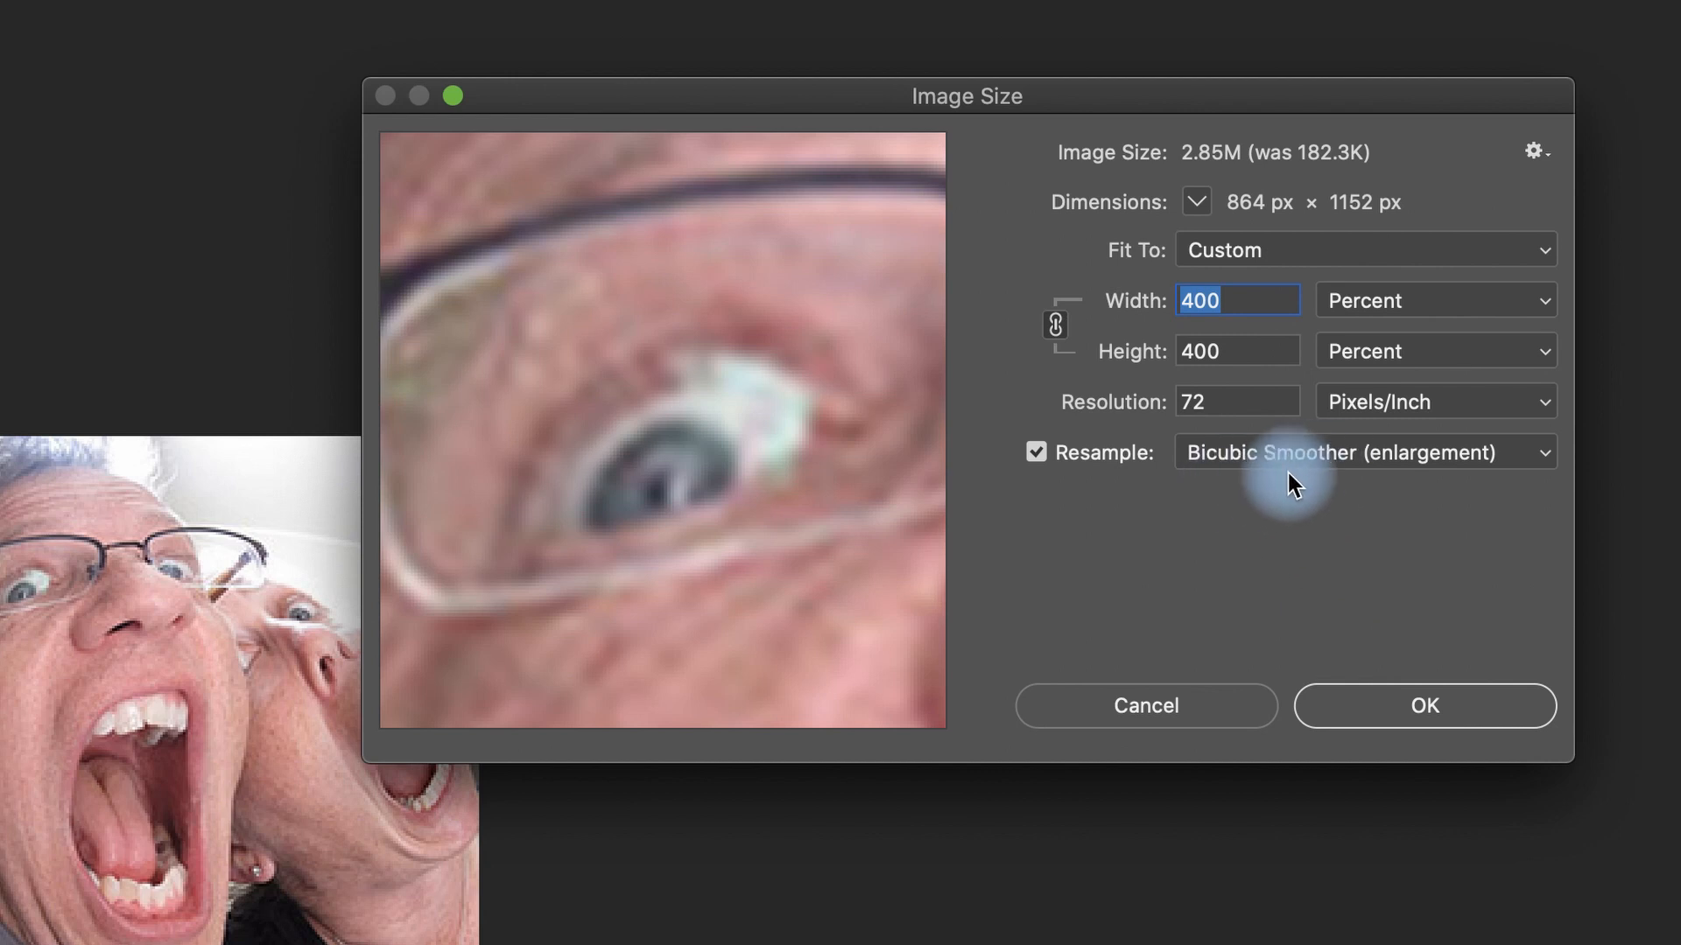
mouse_move(706, 398)
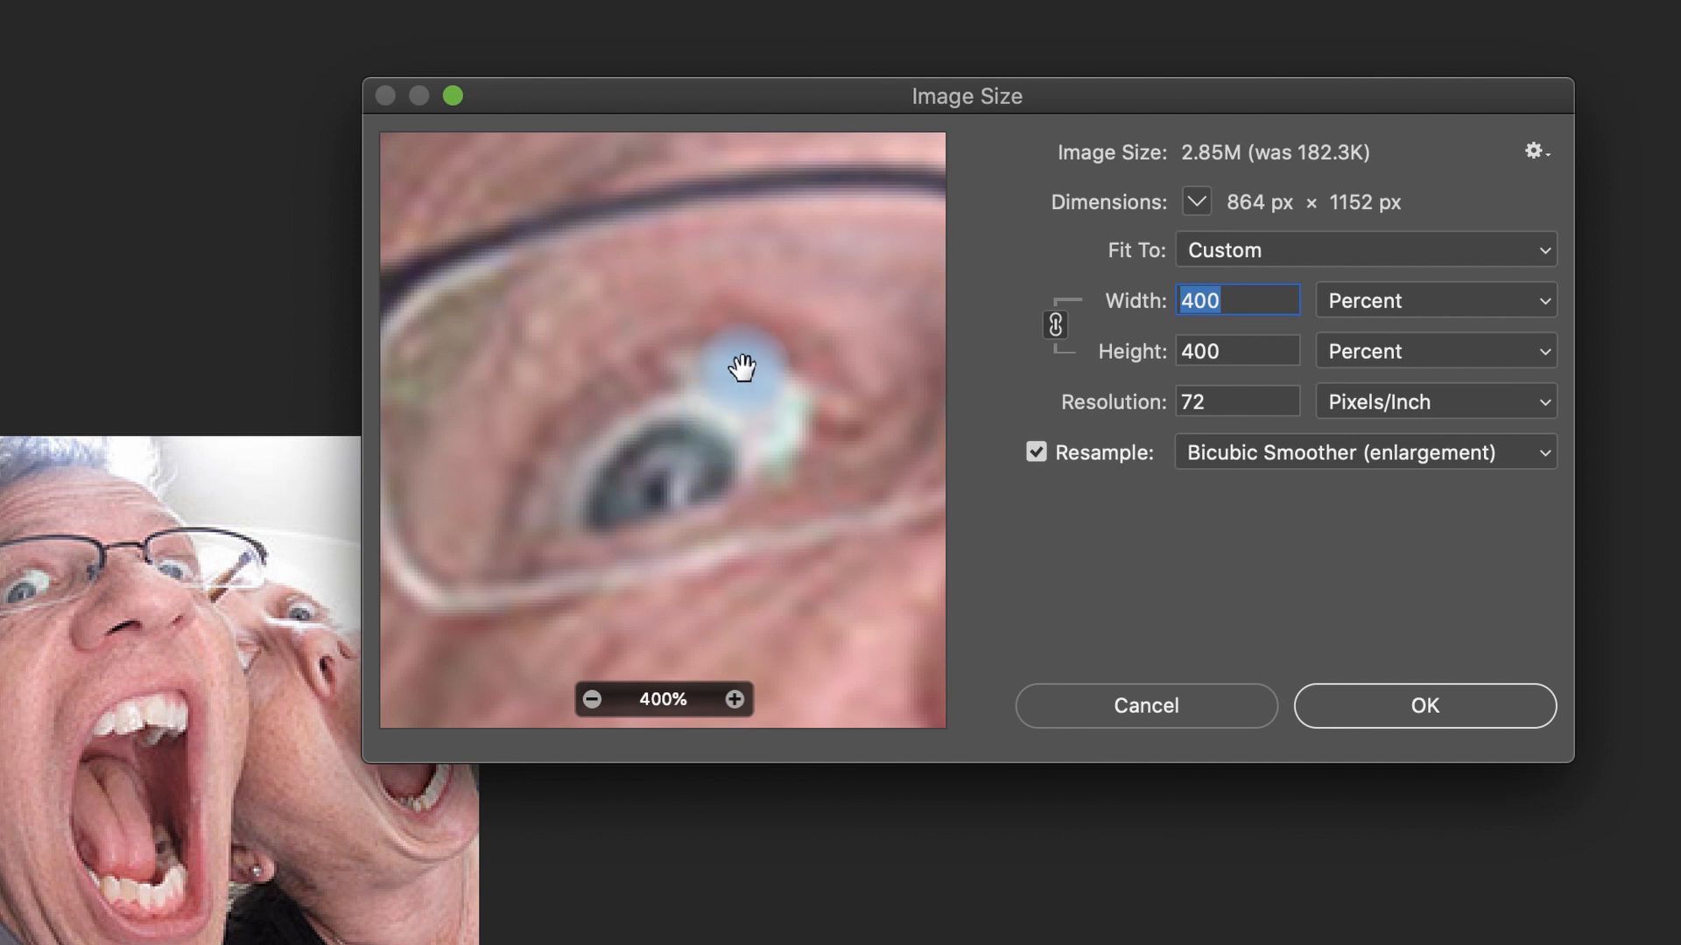
drag(758, 315, 755, 310)
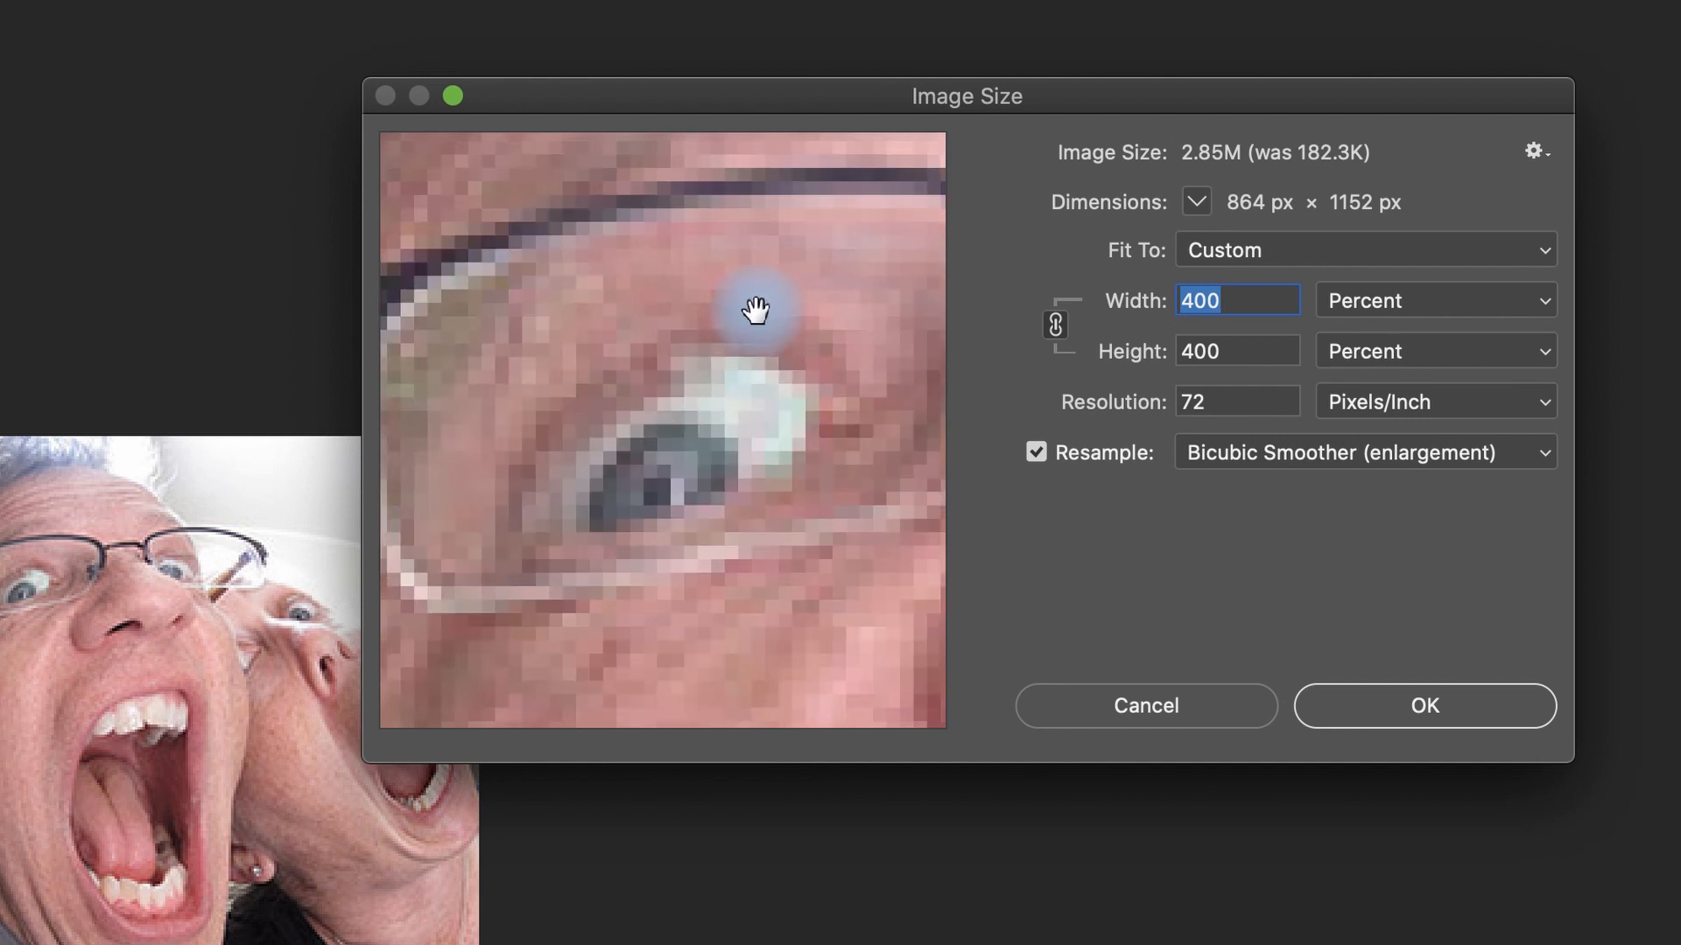
drag(754, 310, 755, 309)
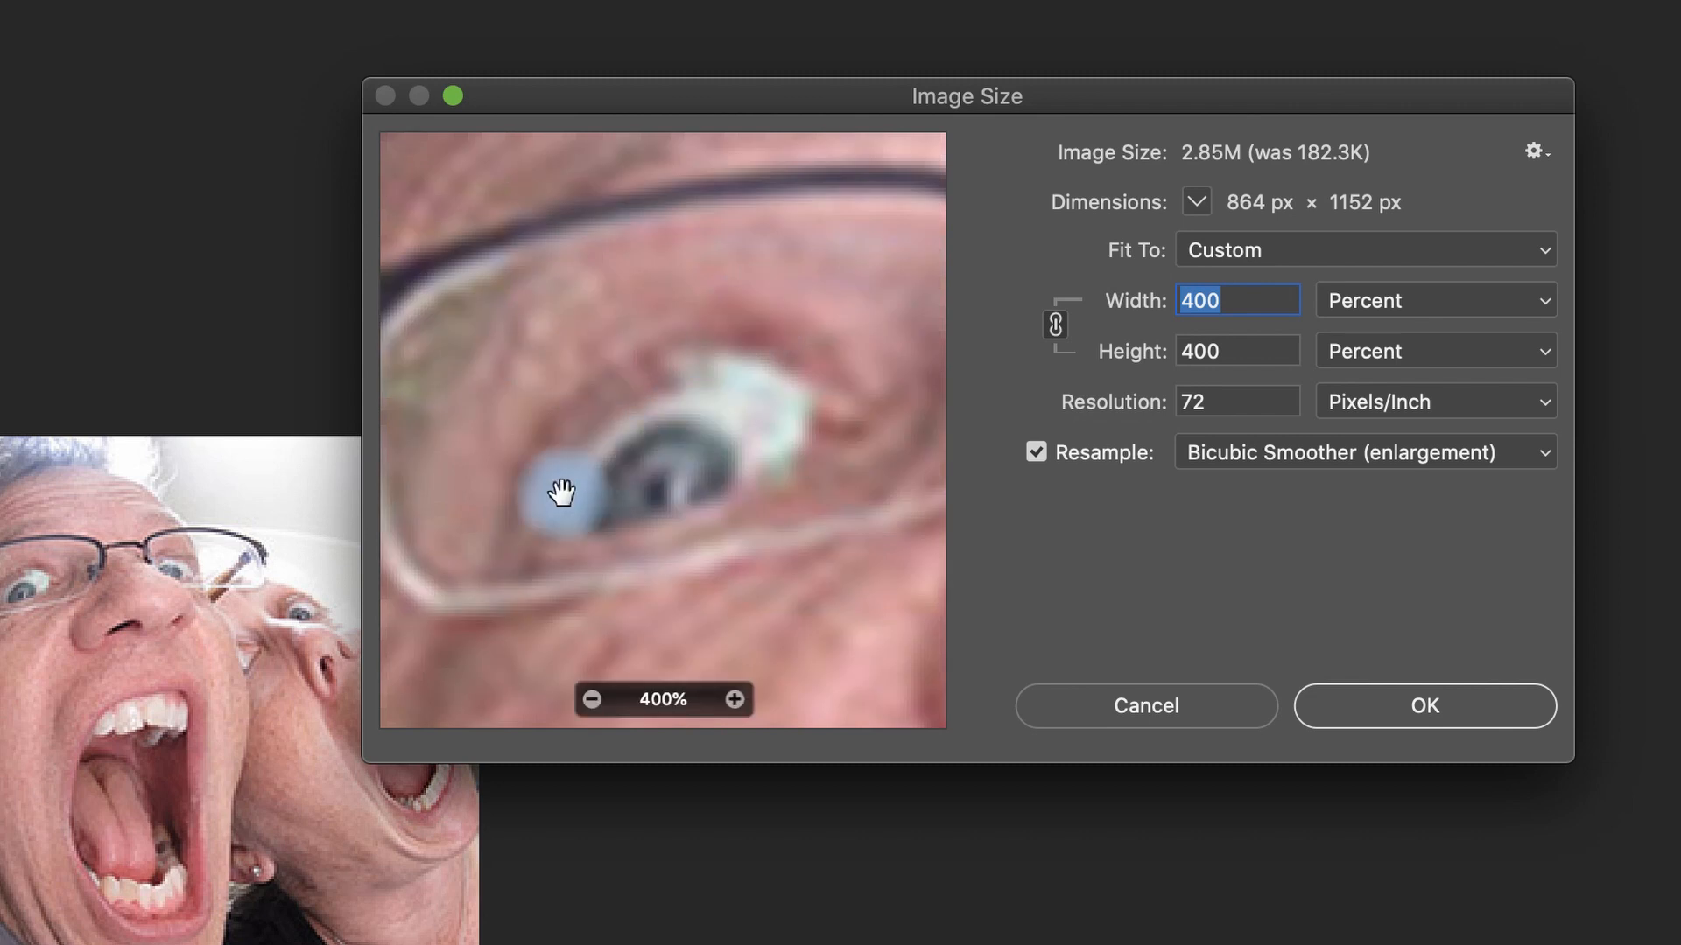
Switch the resampling to Preserve Details (enlargement) with 50% noise reduction and apply the resize.
click(1546, 459)
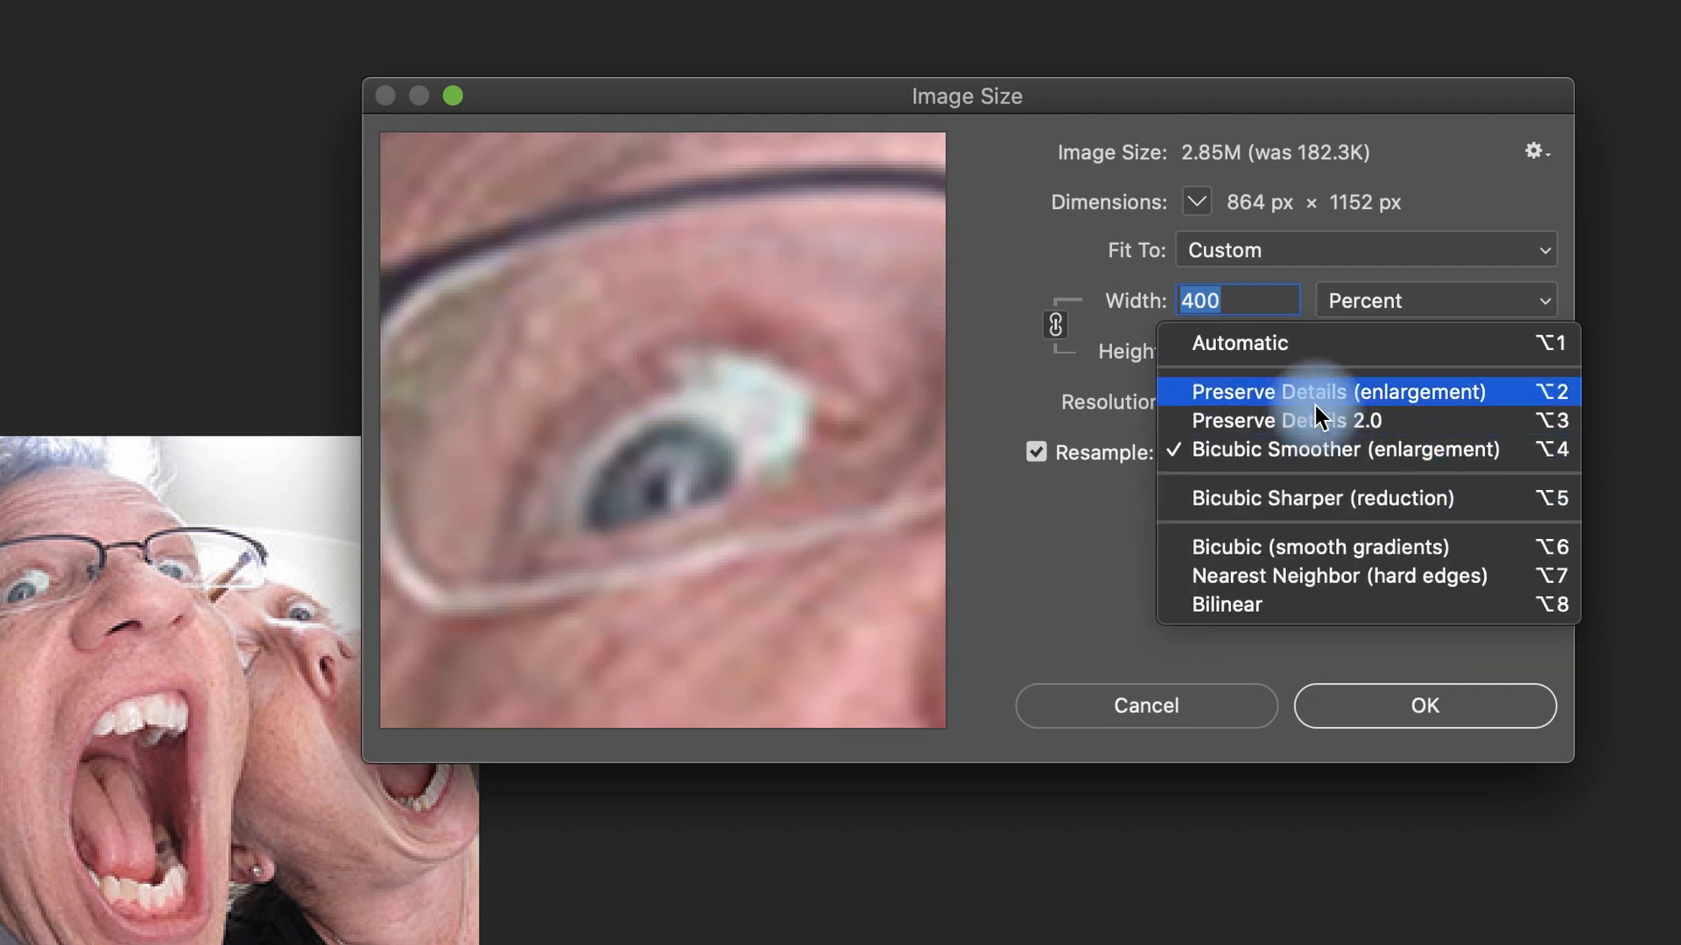
click(1417, 396)
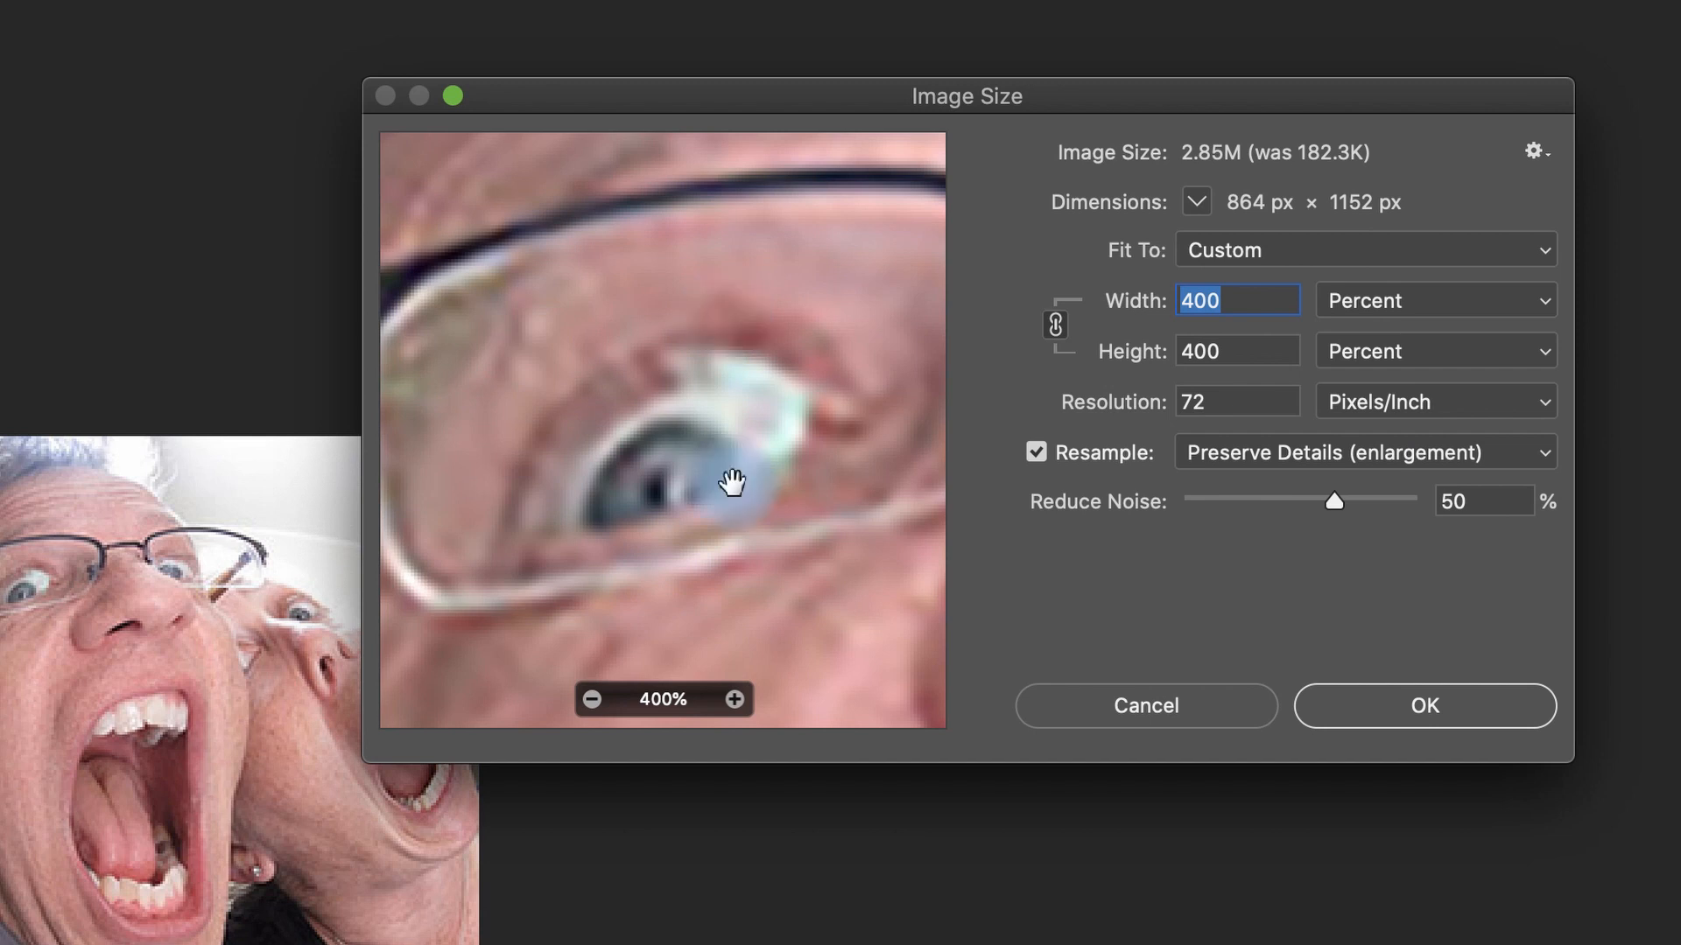
mouse_move(1336, 502)
mouse_down()
mouse_move(1306, 506)
mouse_move(1336, 501)
mouse_up()
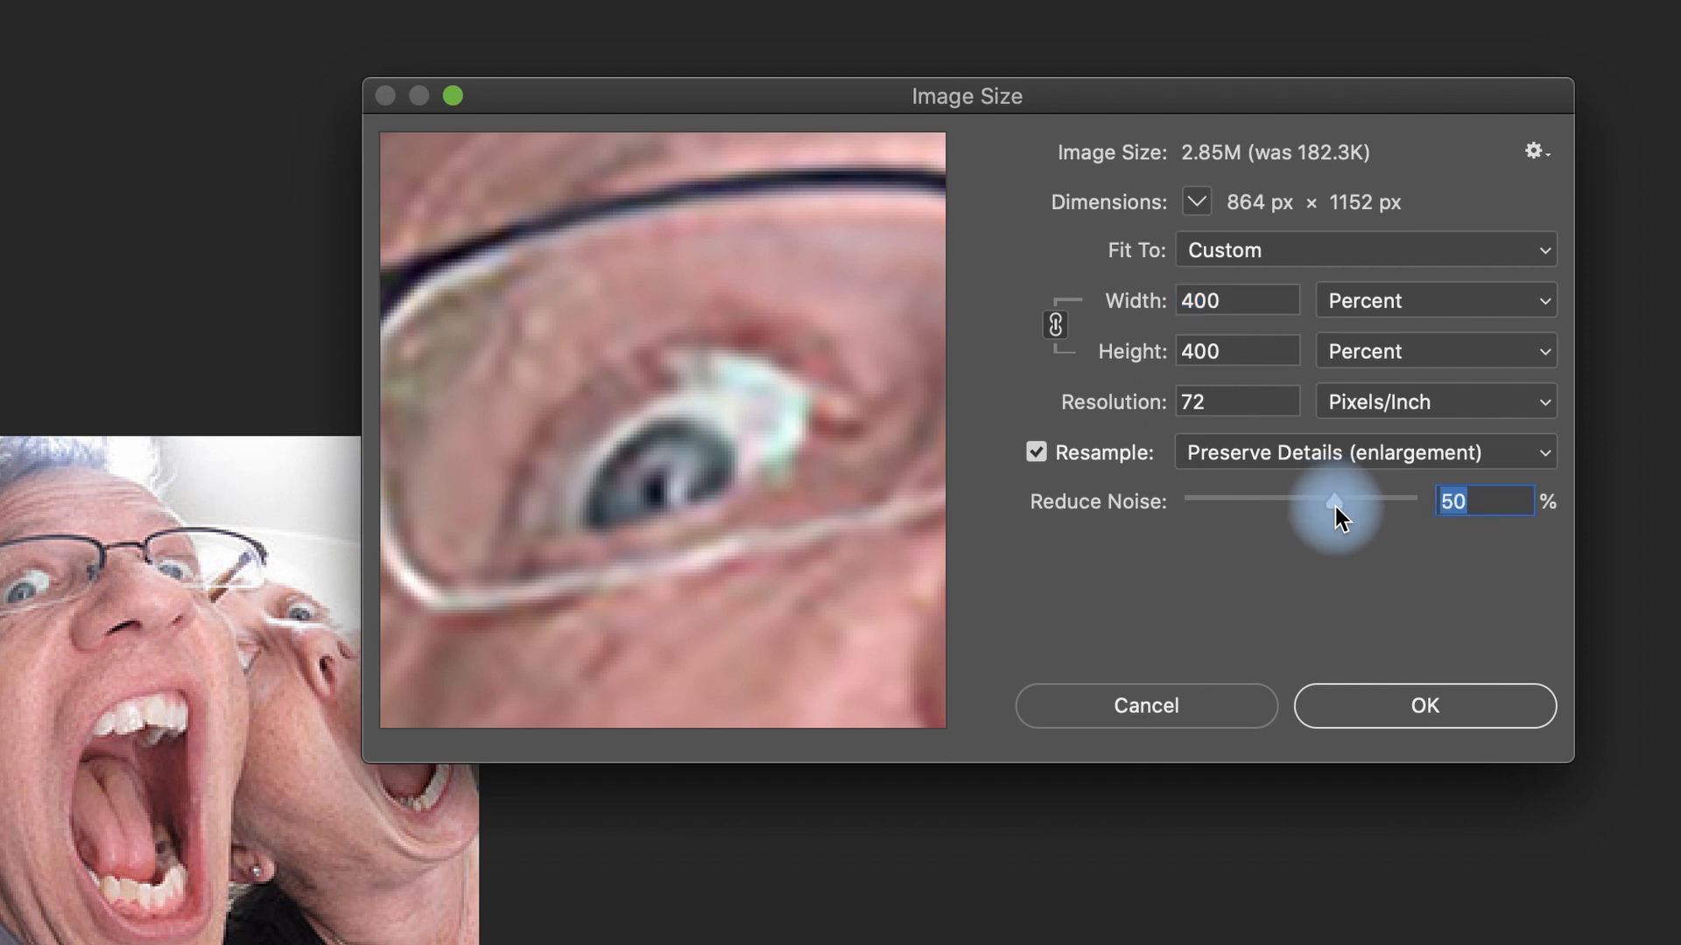
drag(716, 397, 716, 394)
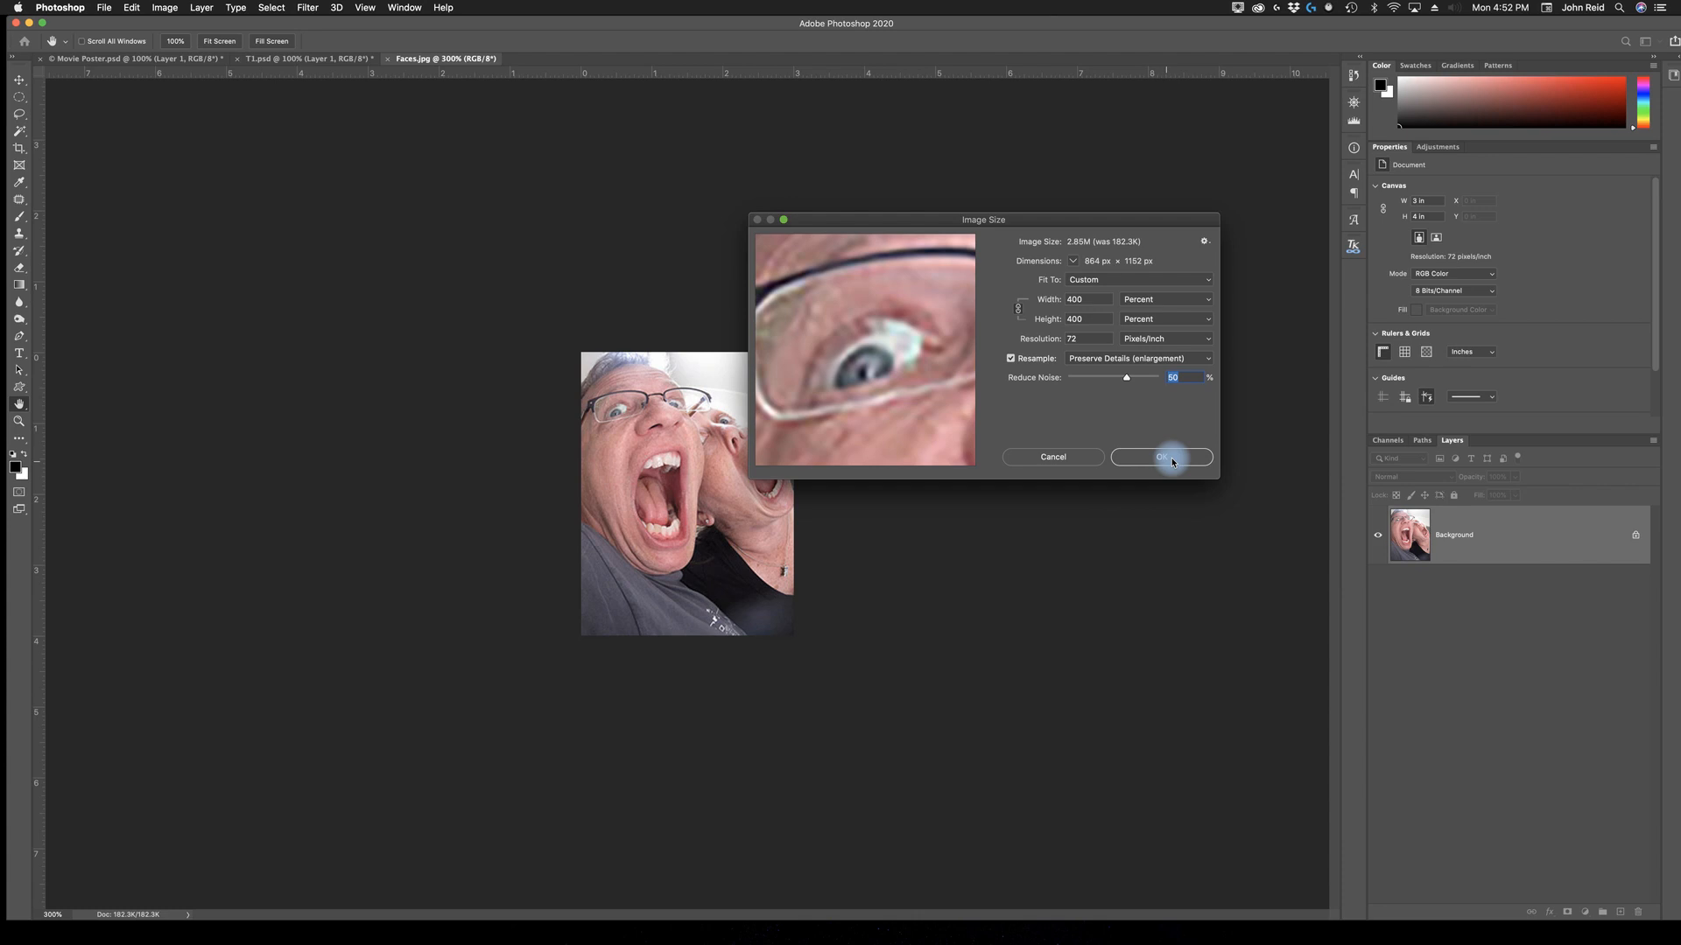
click(1172, 462)
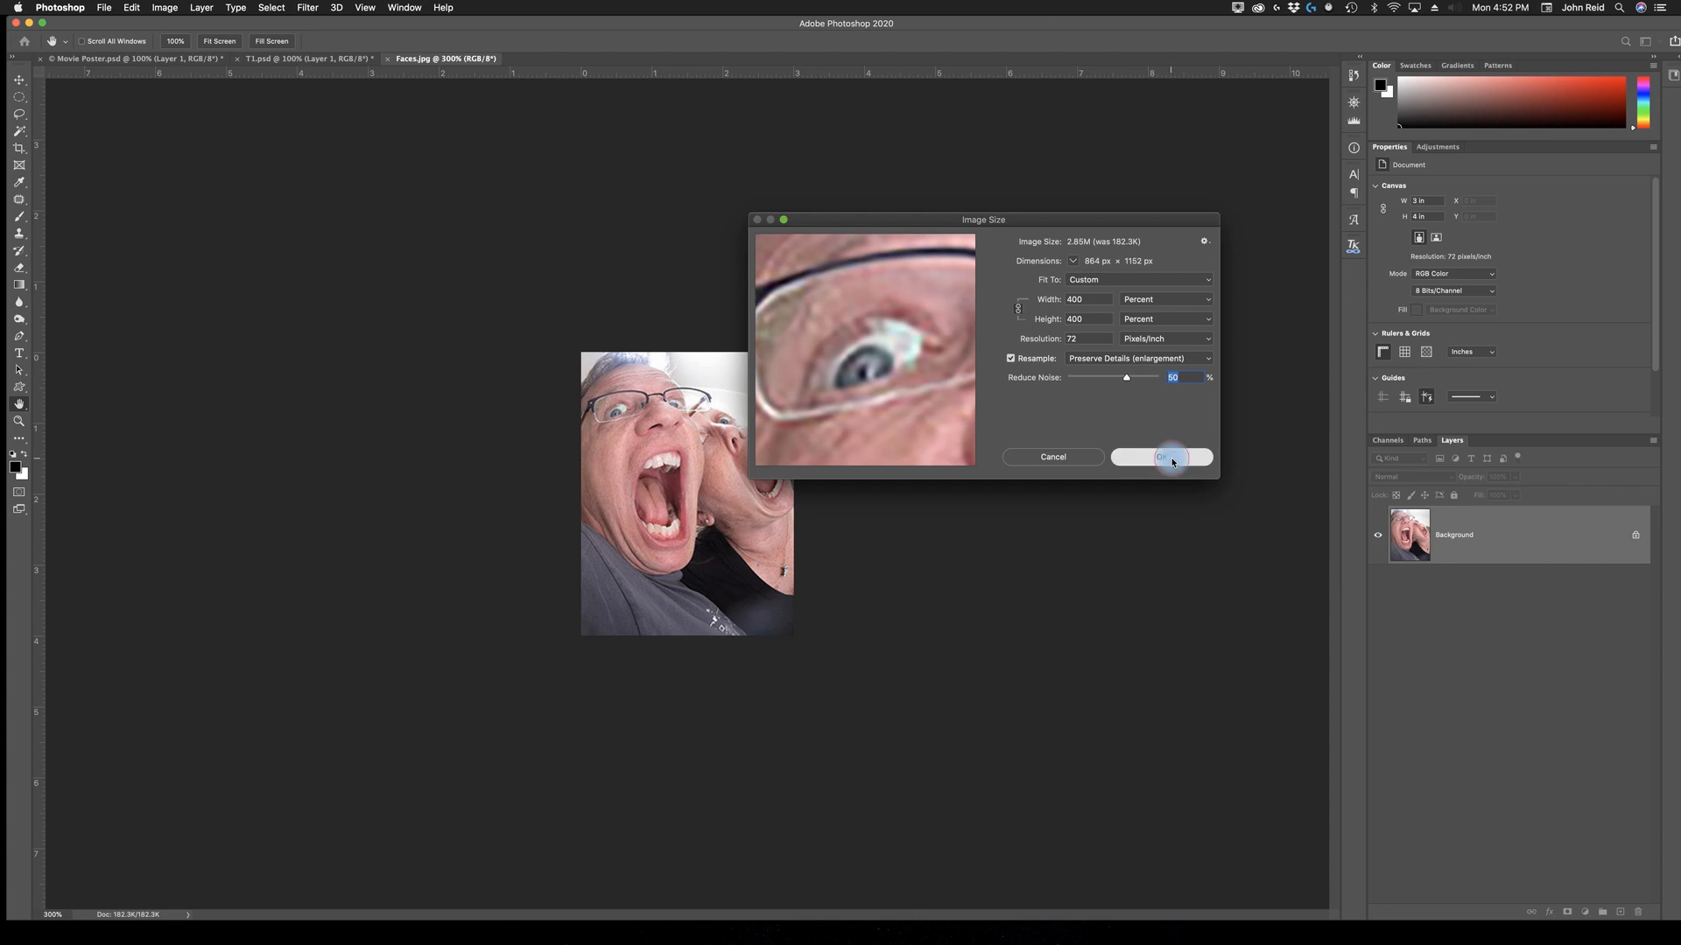
Copy the entire enlarged Faces.jpg image and switch back to Movie Poster.psd.
key(m)
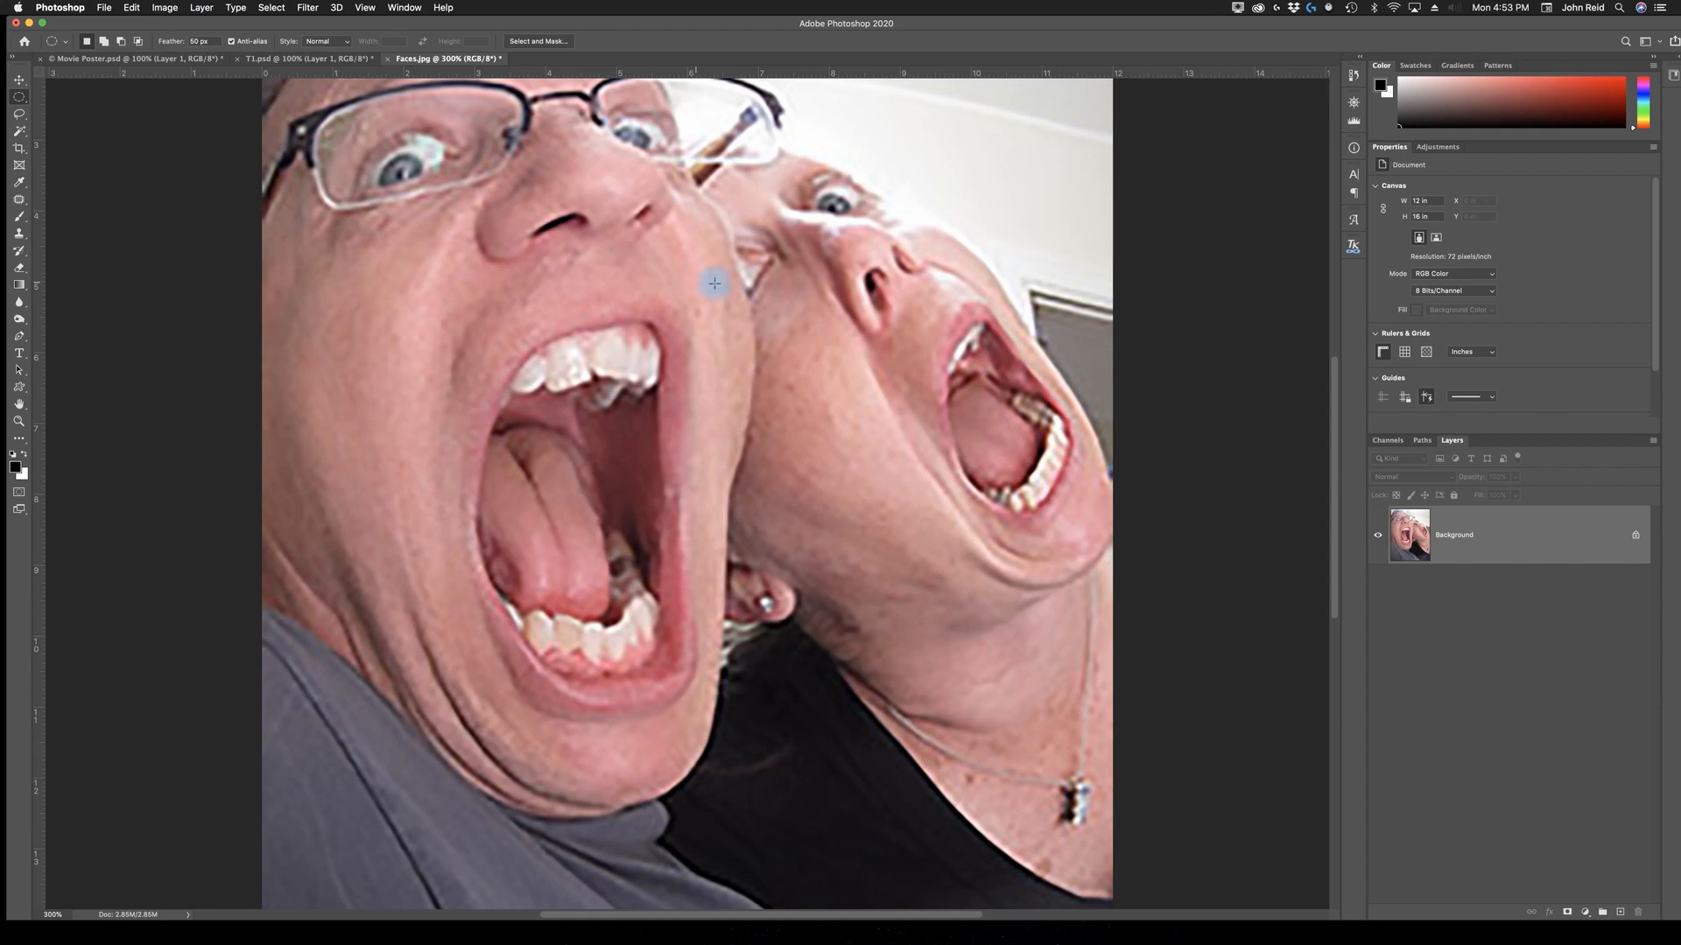
click(271, 10)
click(273, 23)
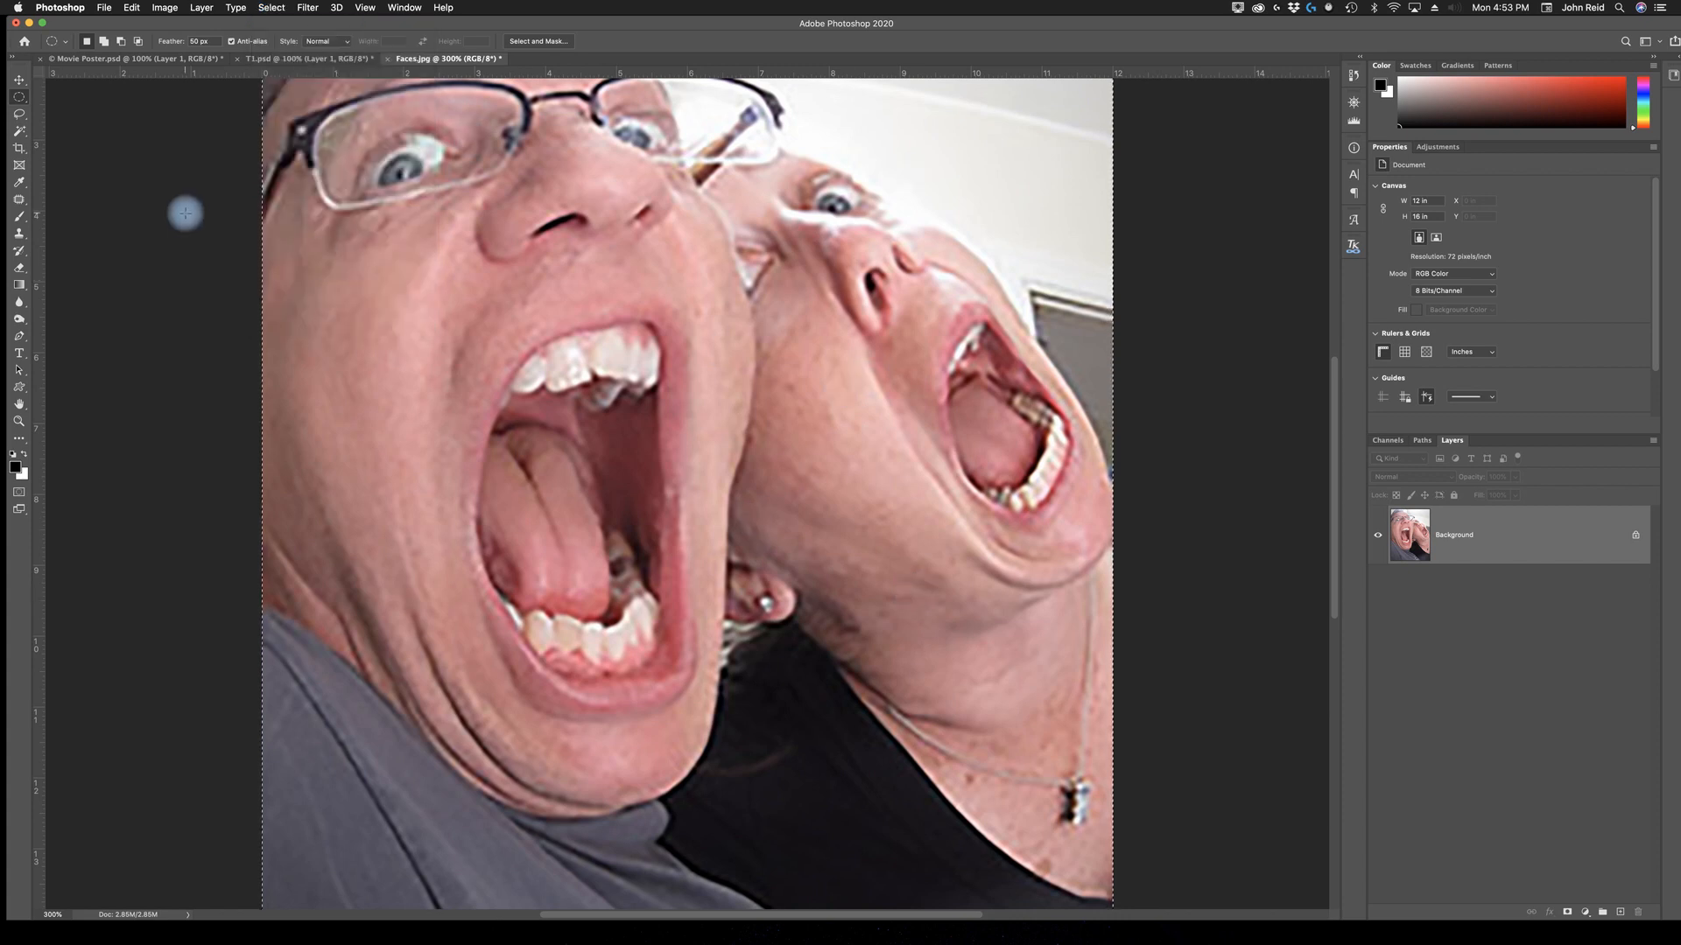
click(131, 8)
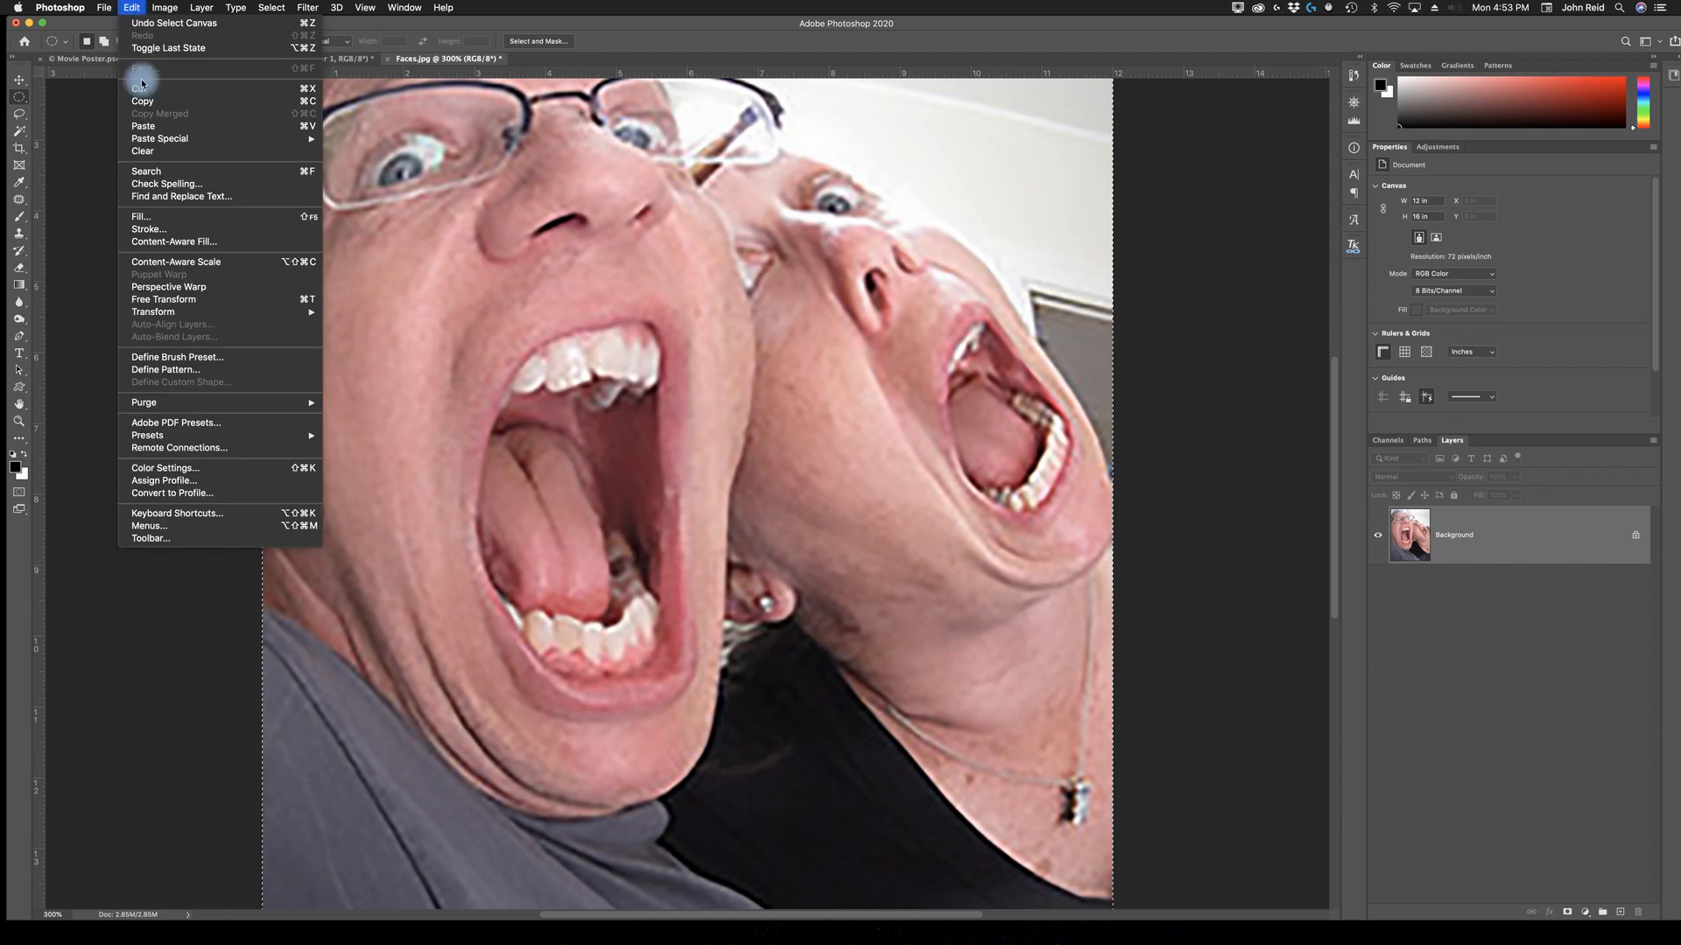
click(197, 102)
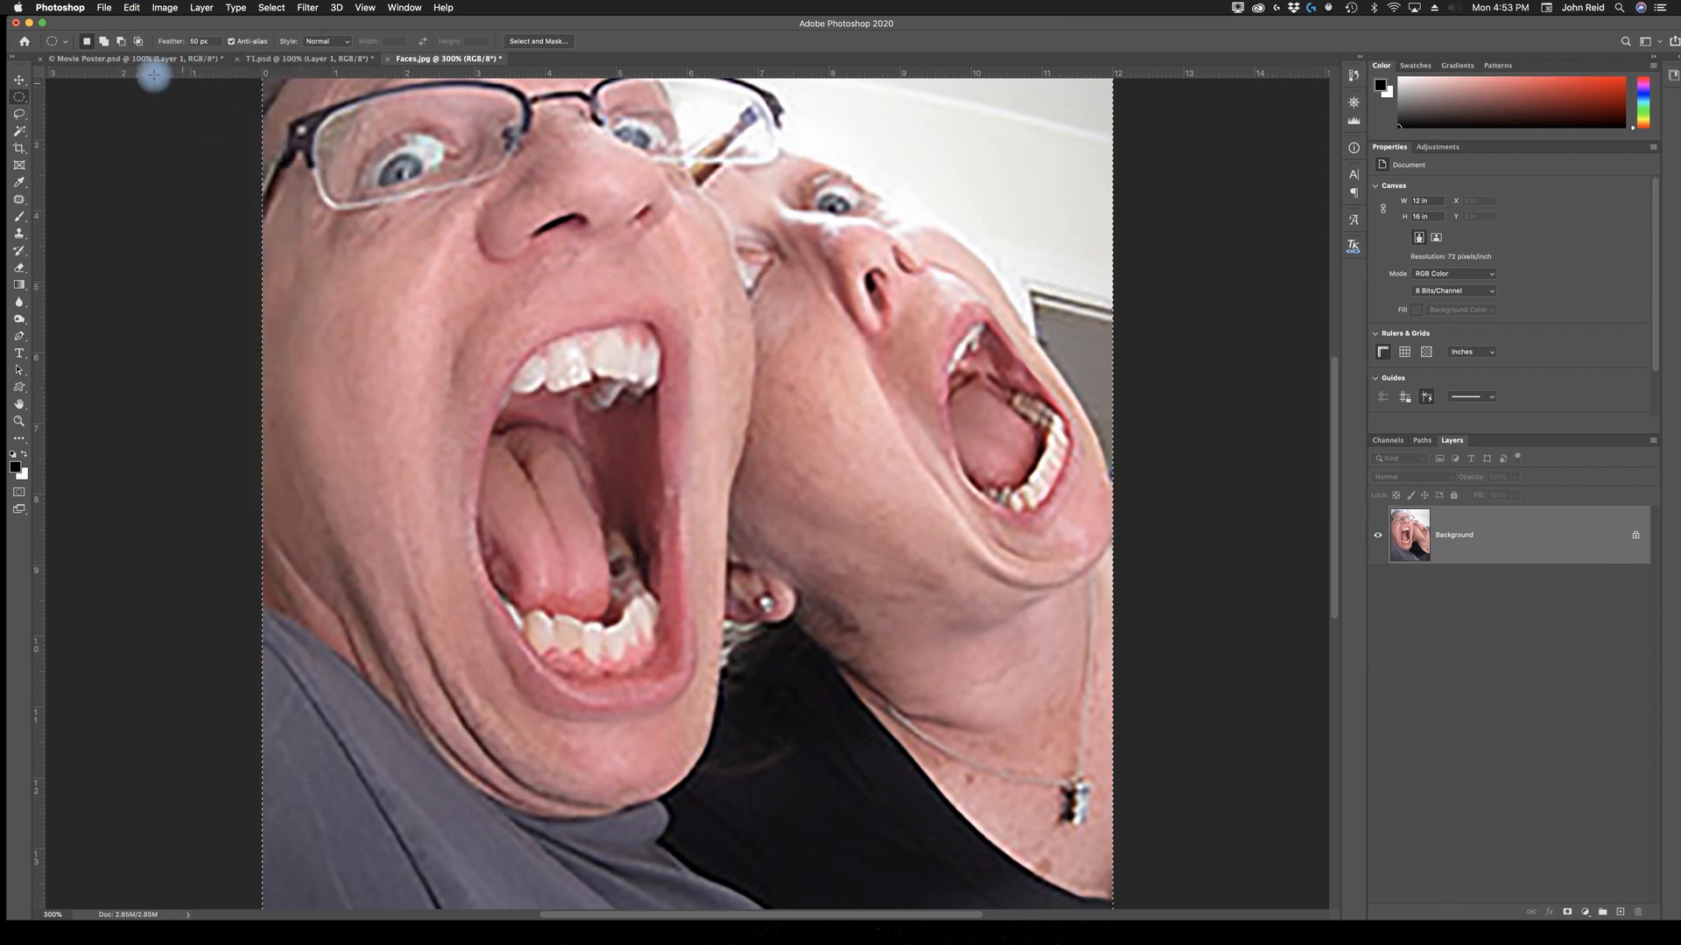
click(118, 62)
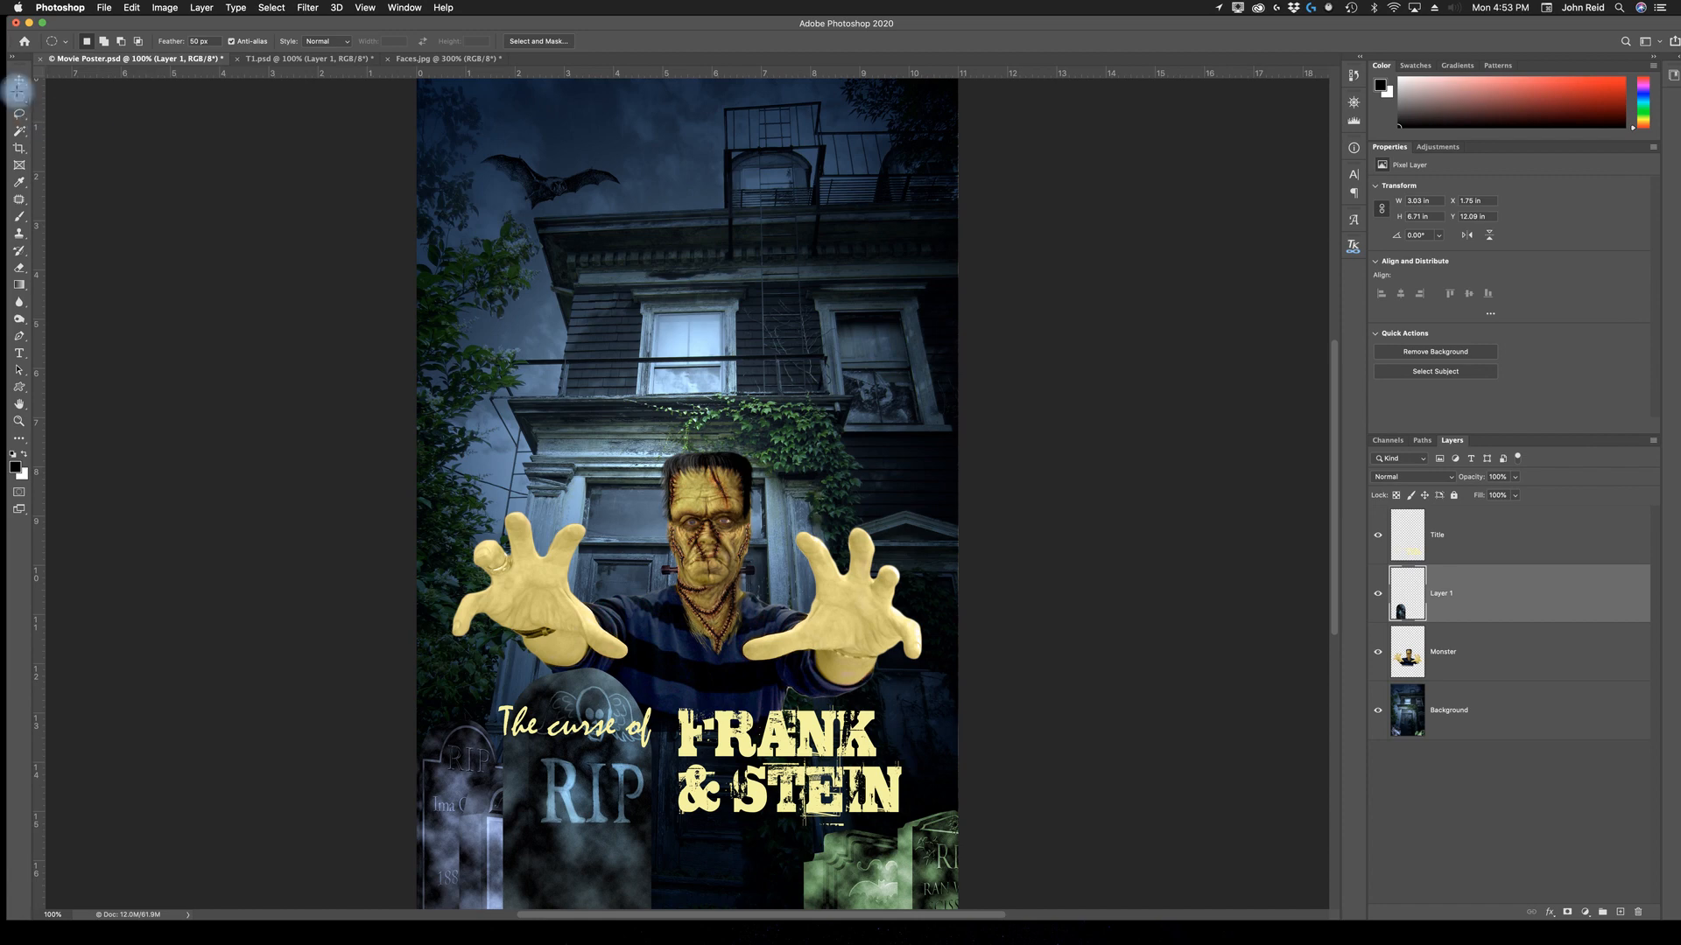
Draw an elliptical selection with a 50 px feather, about 3.35 by 4.95 in, over the upper-right part of the house.
click(18, 98)
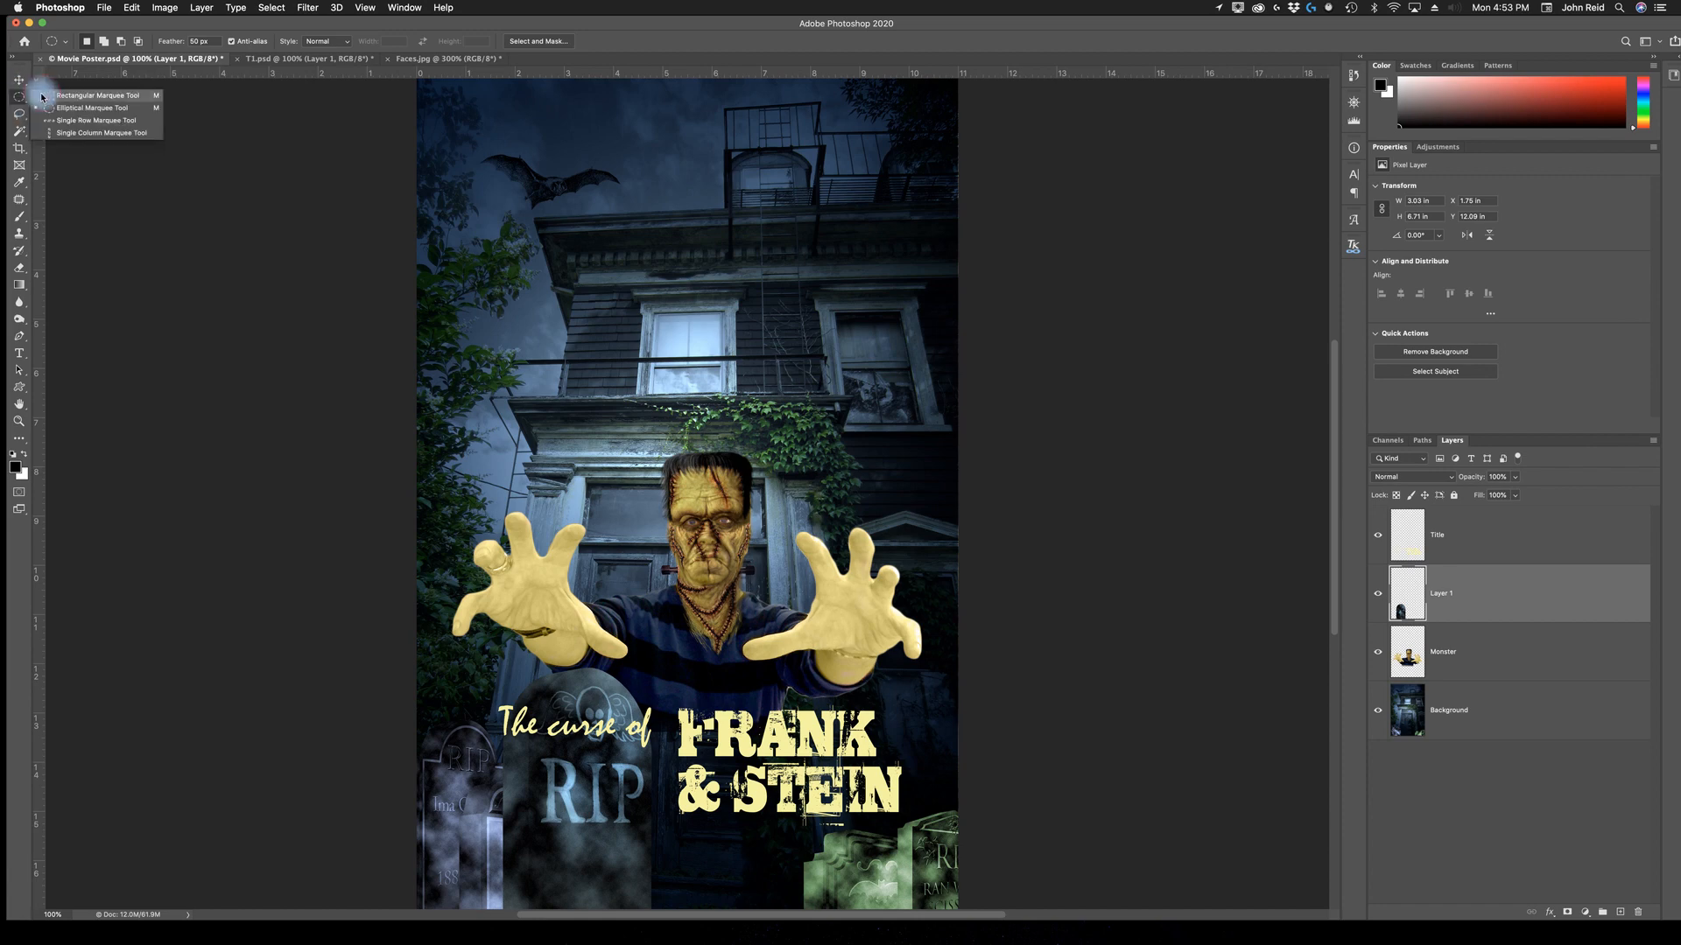
click(96, 95)
click(18, 98)
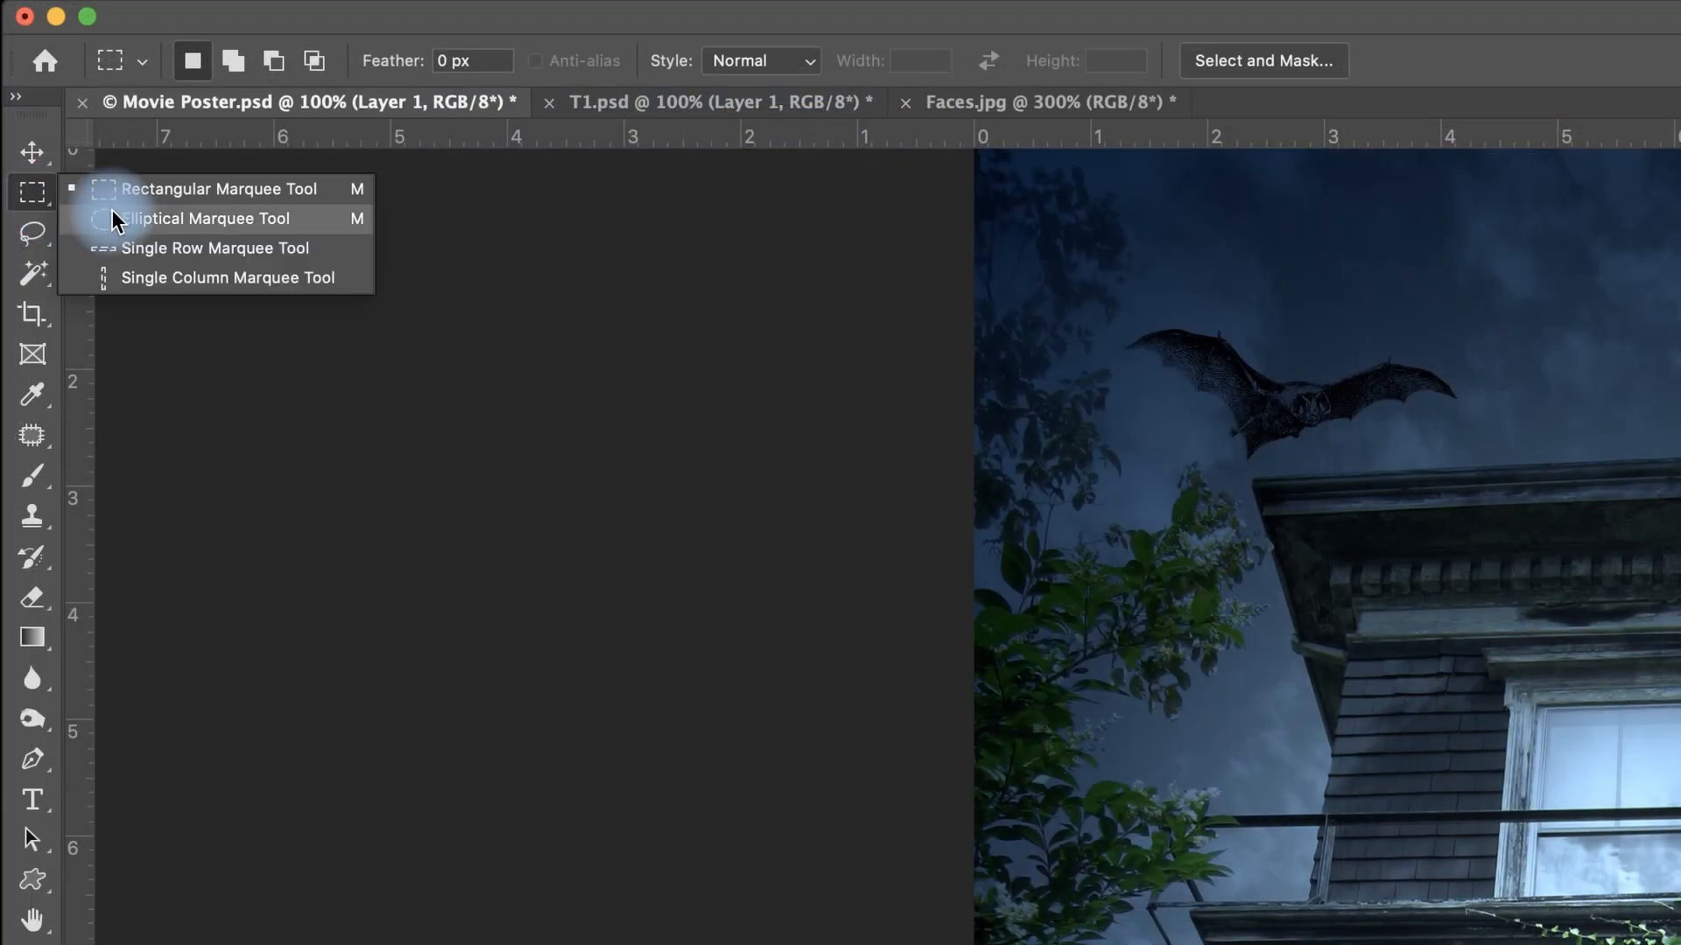
click(114, 219)
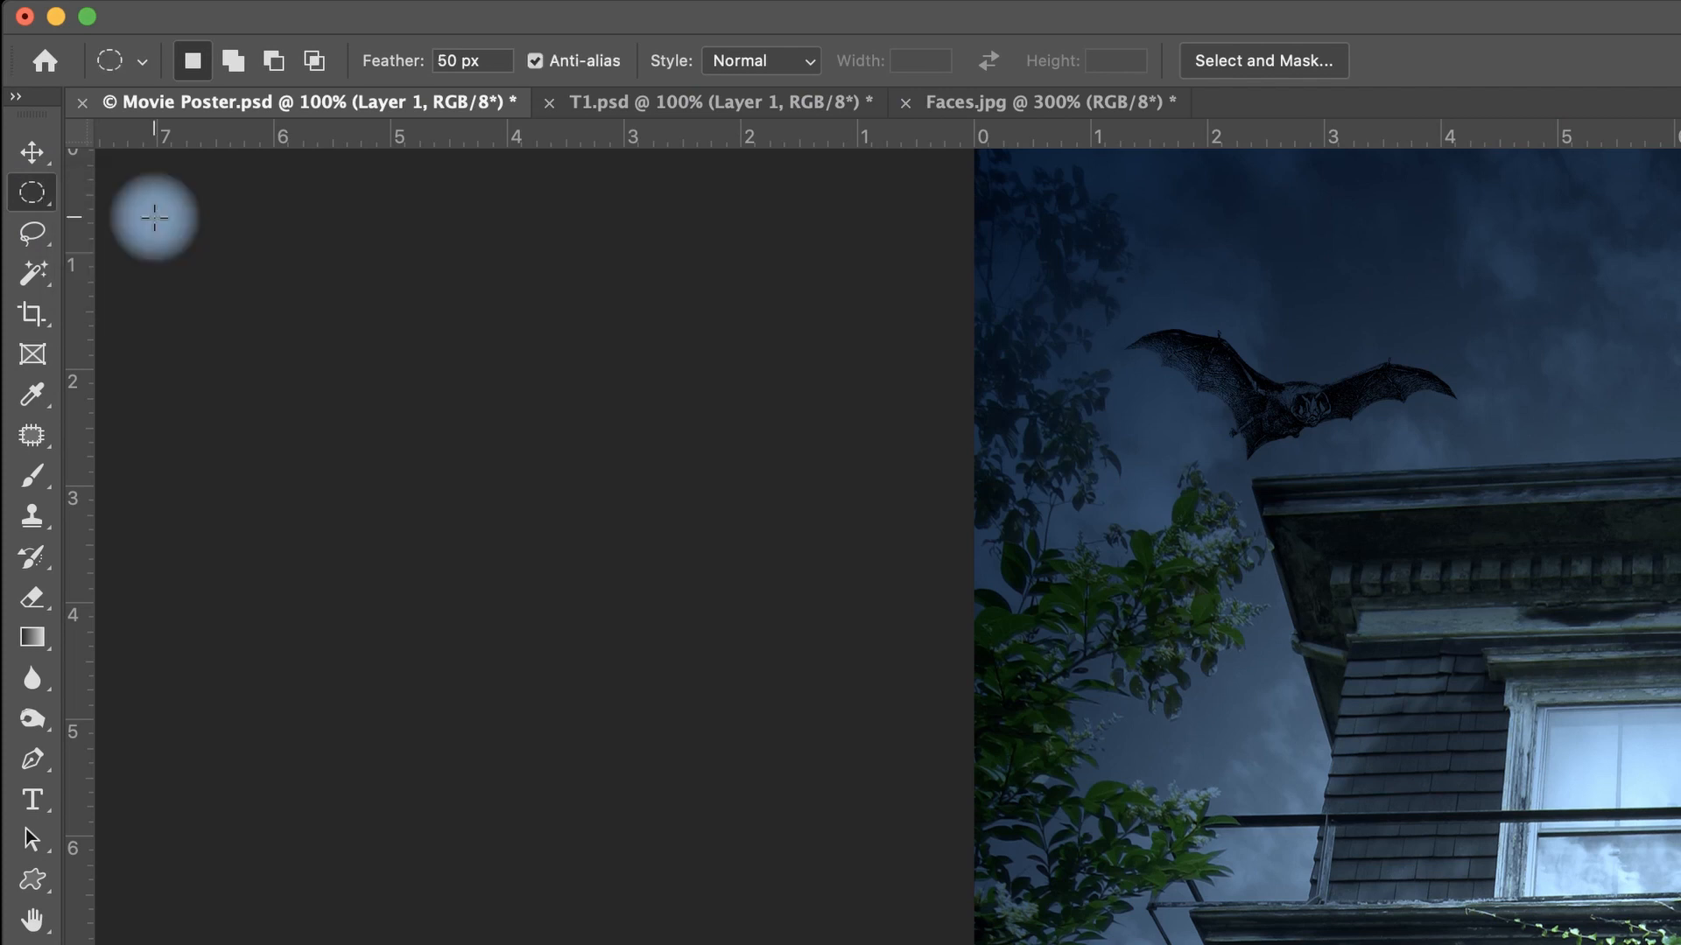
click(33, 196)
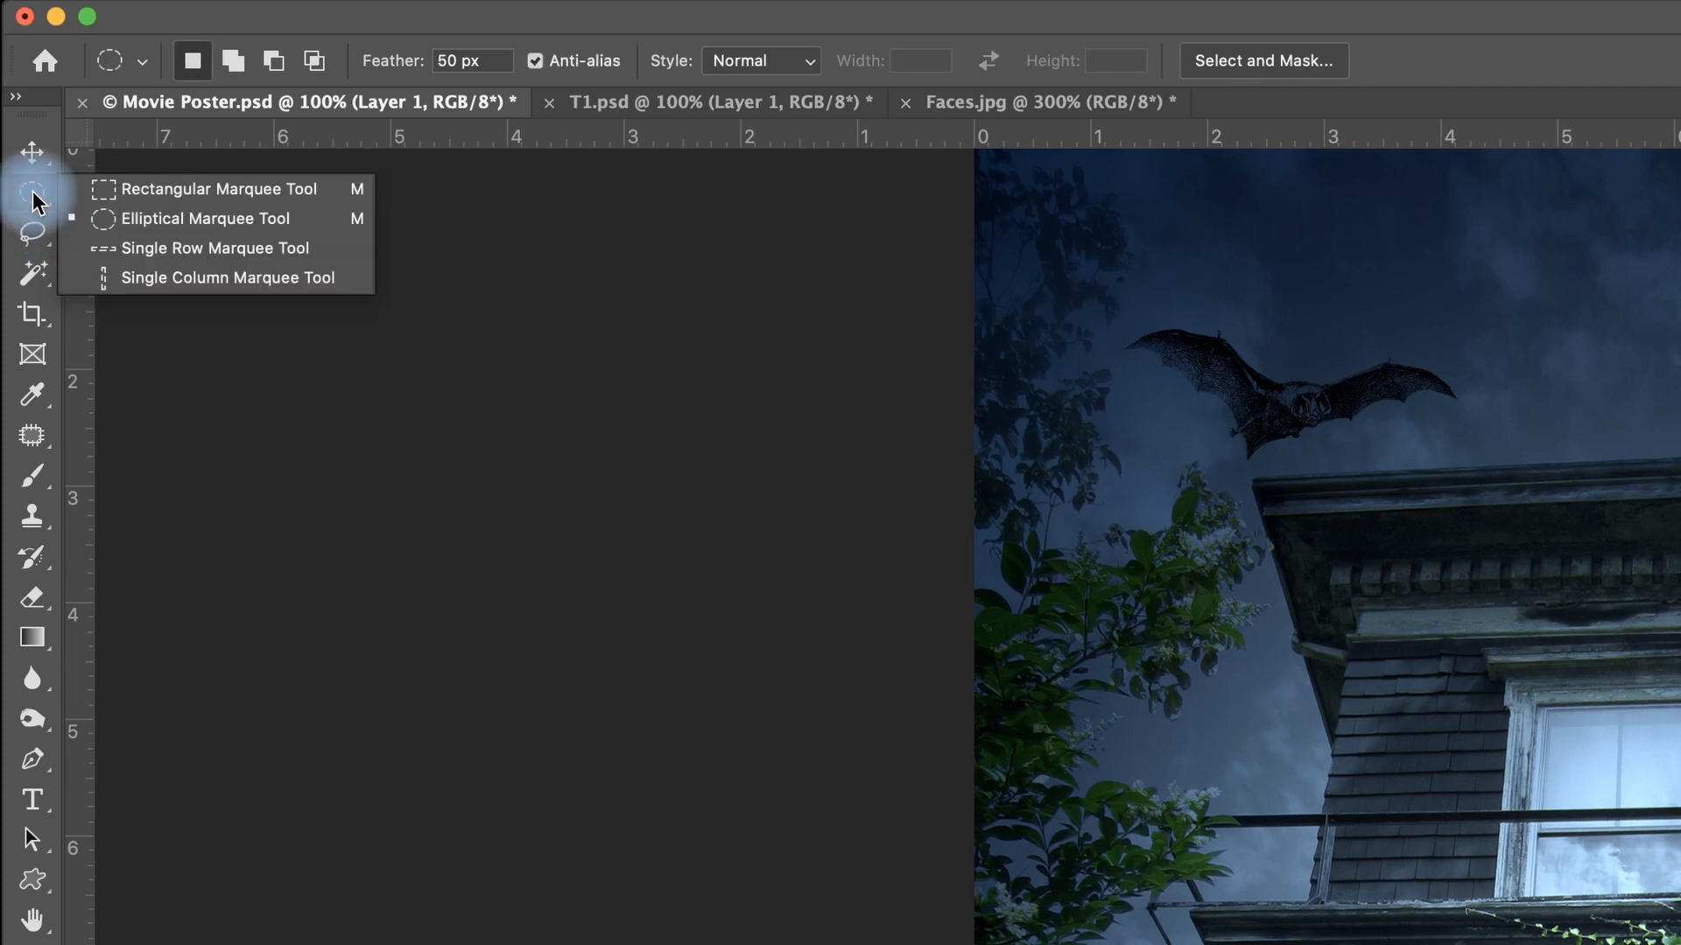
click(186, 221)
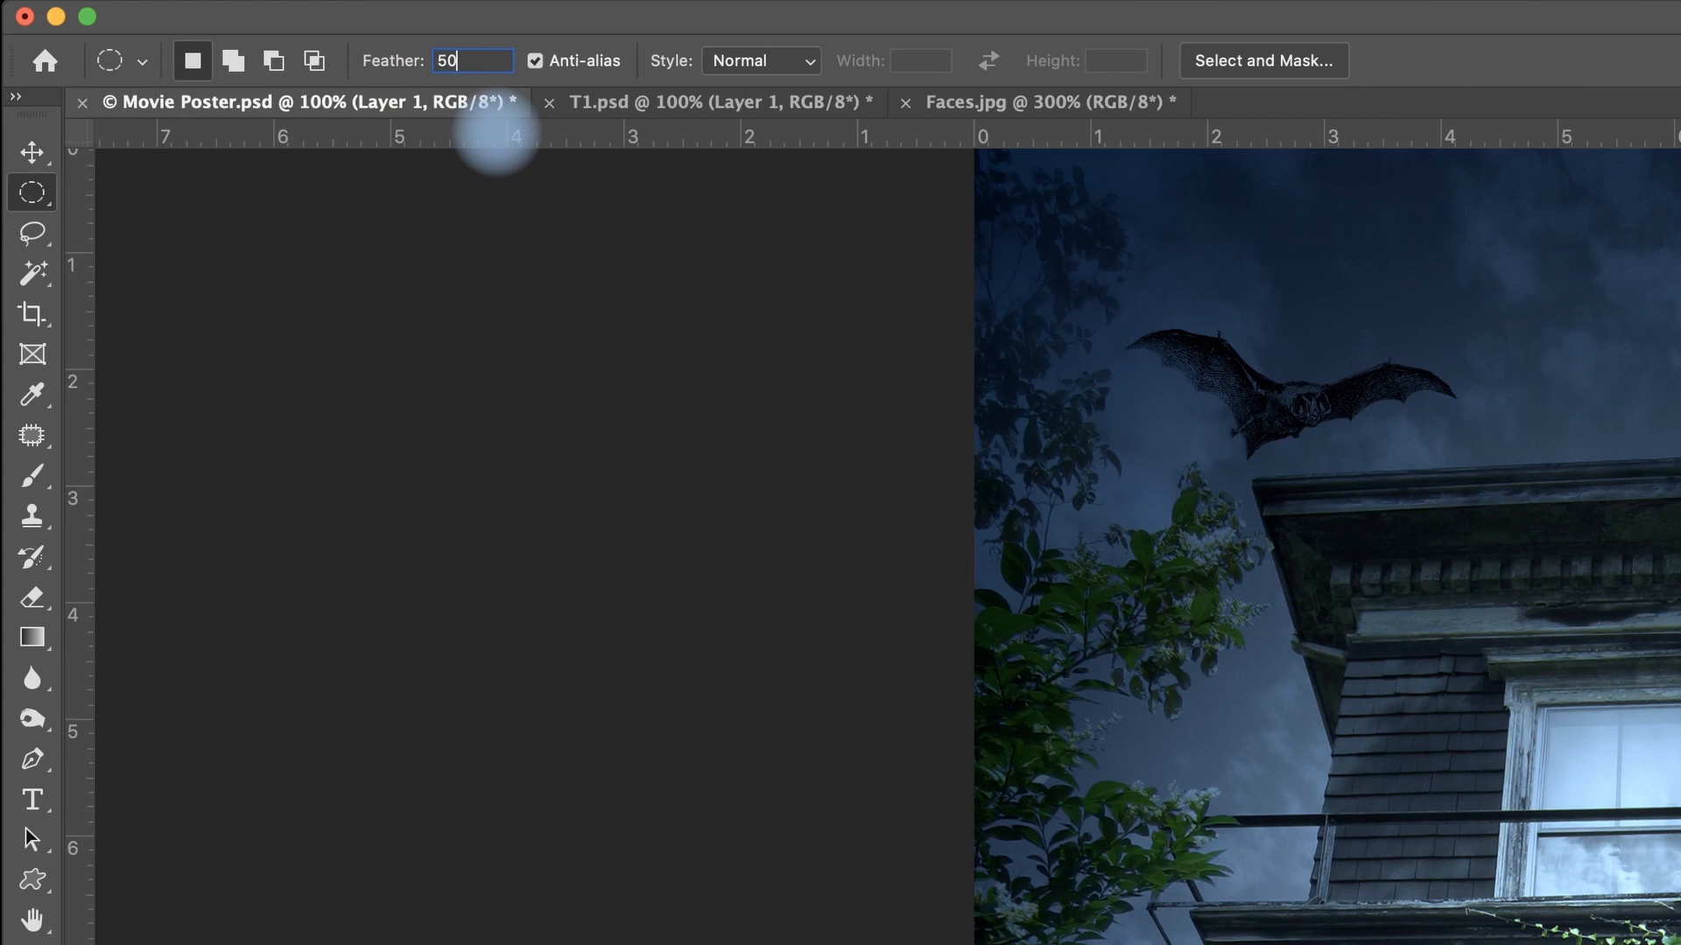
key(Return)
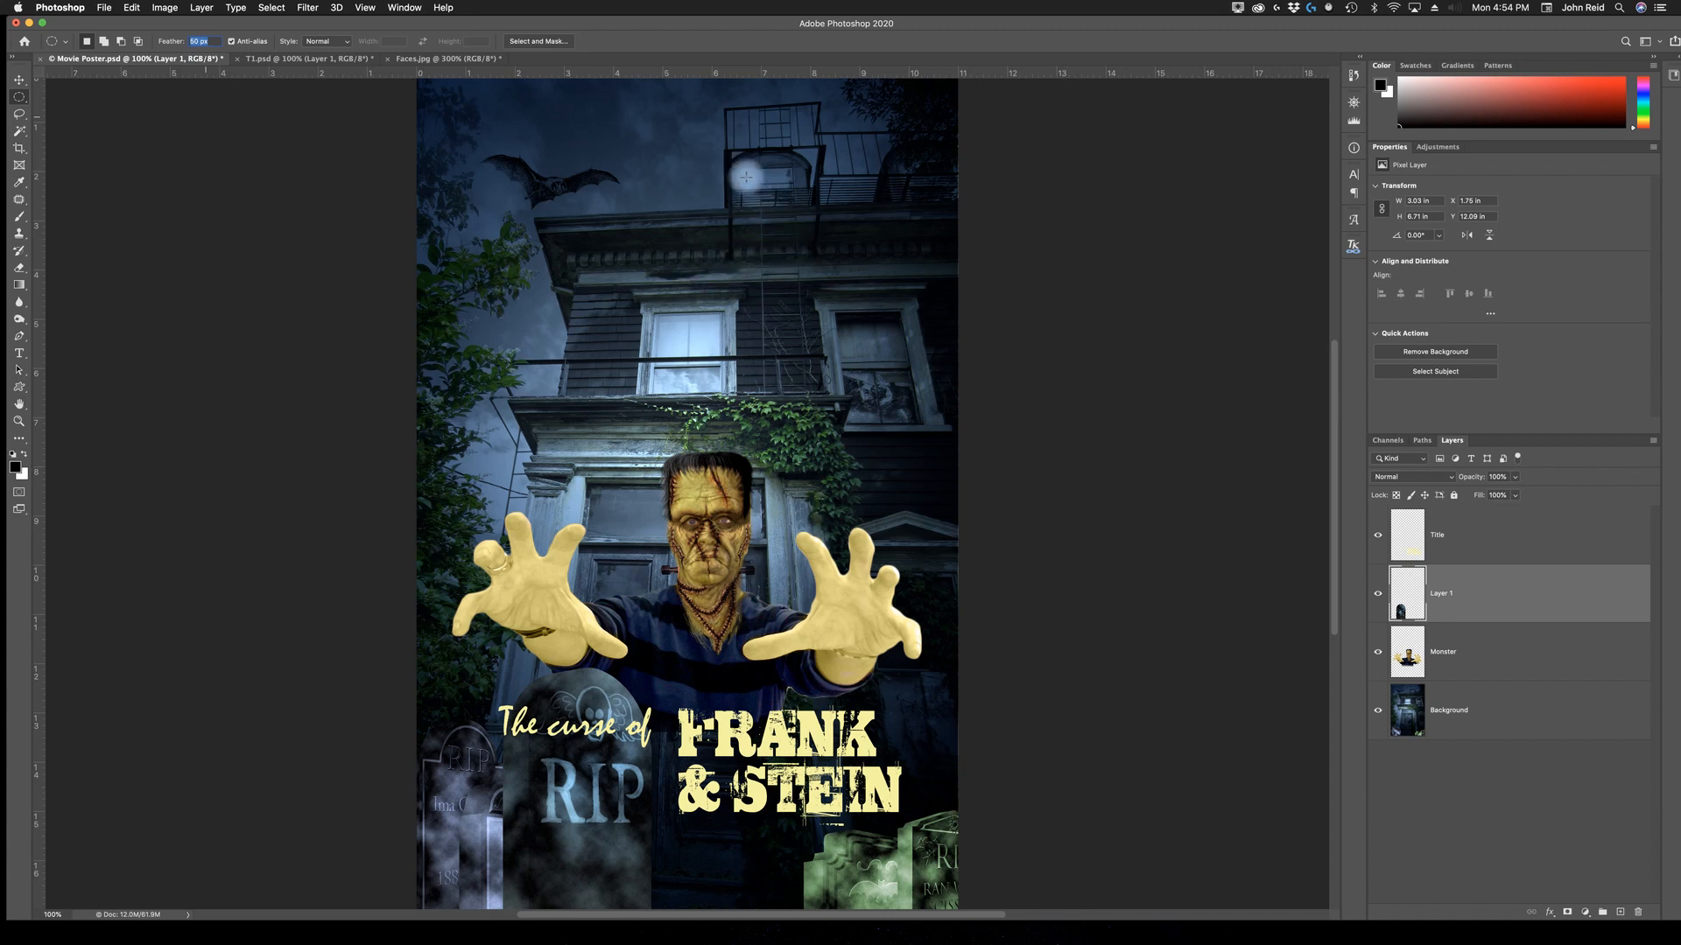
drag(740, 181, 902, 418)
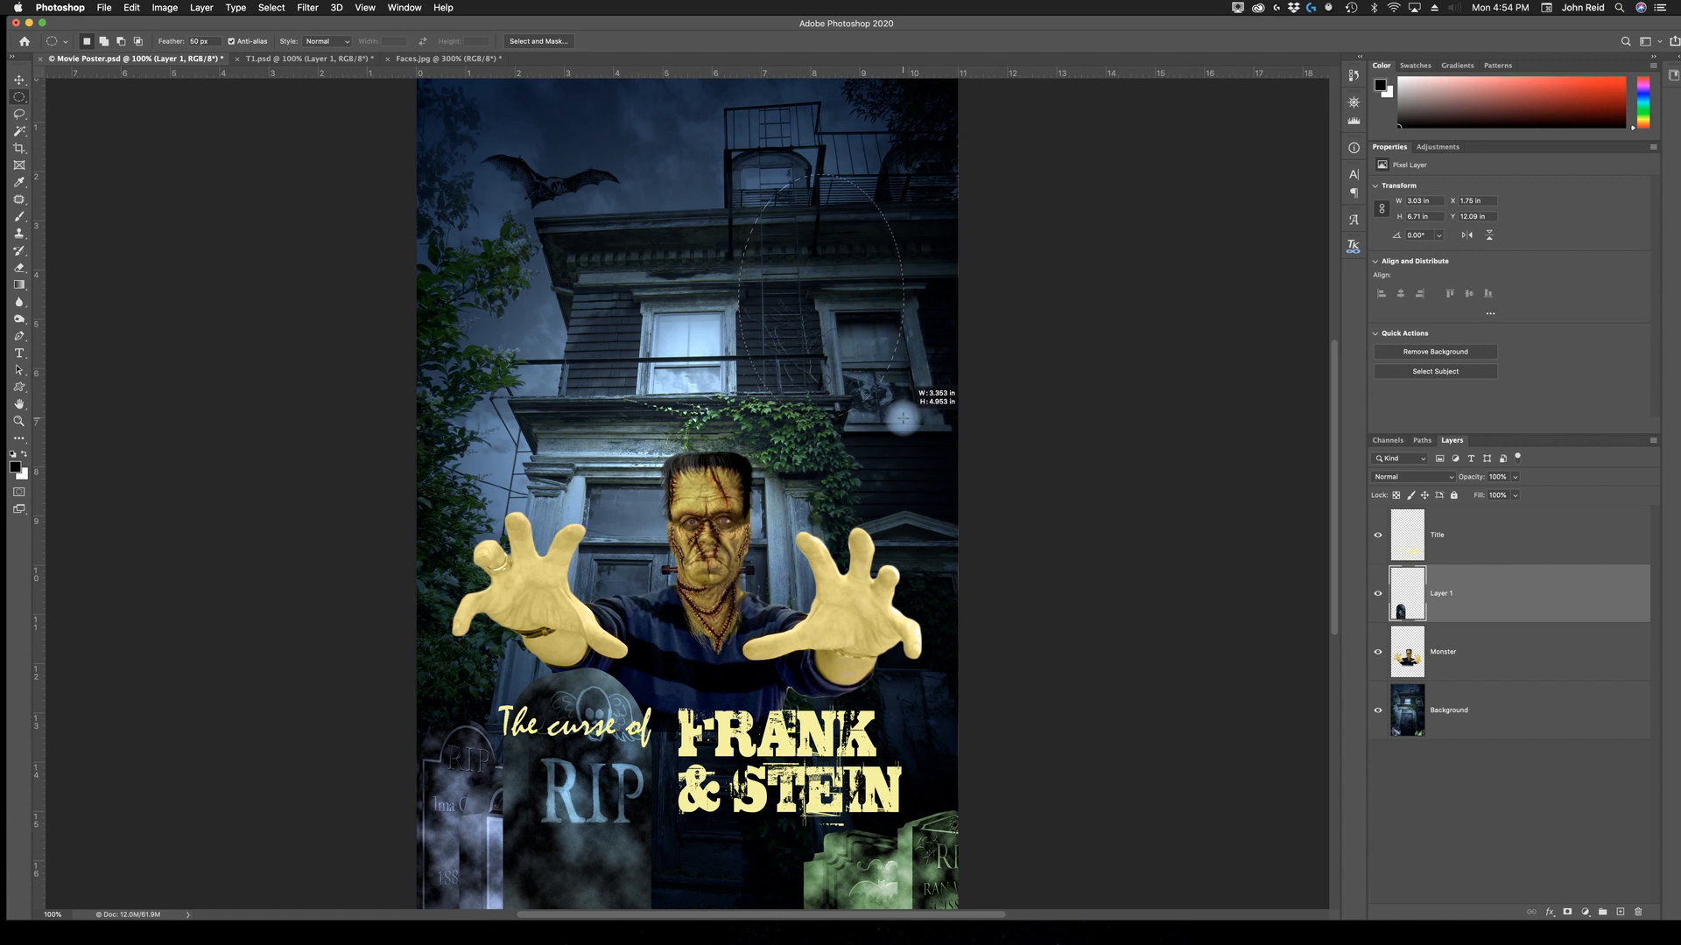
key(space)
drag(903, 419, 910, 382)
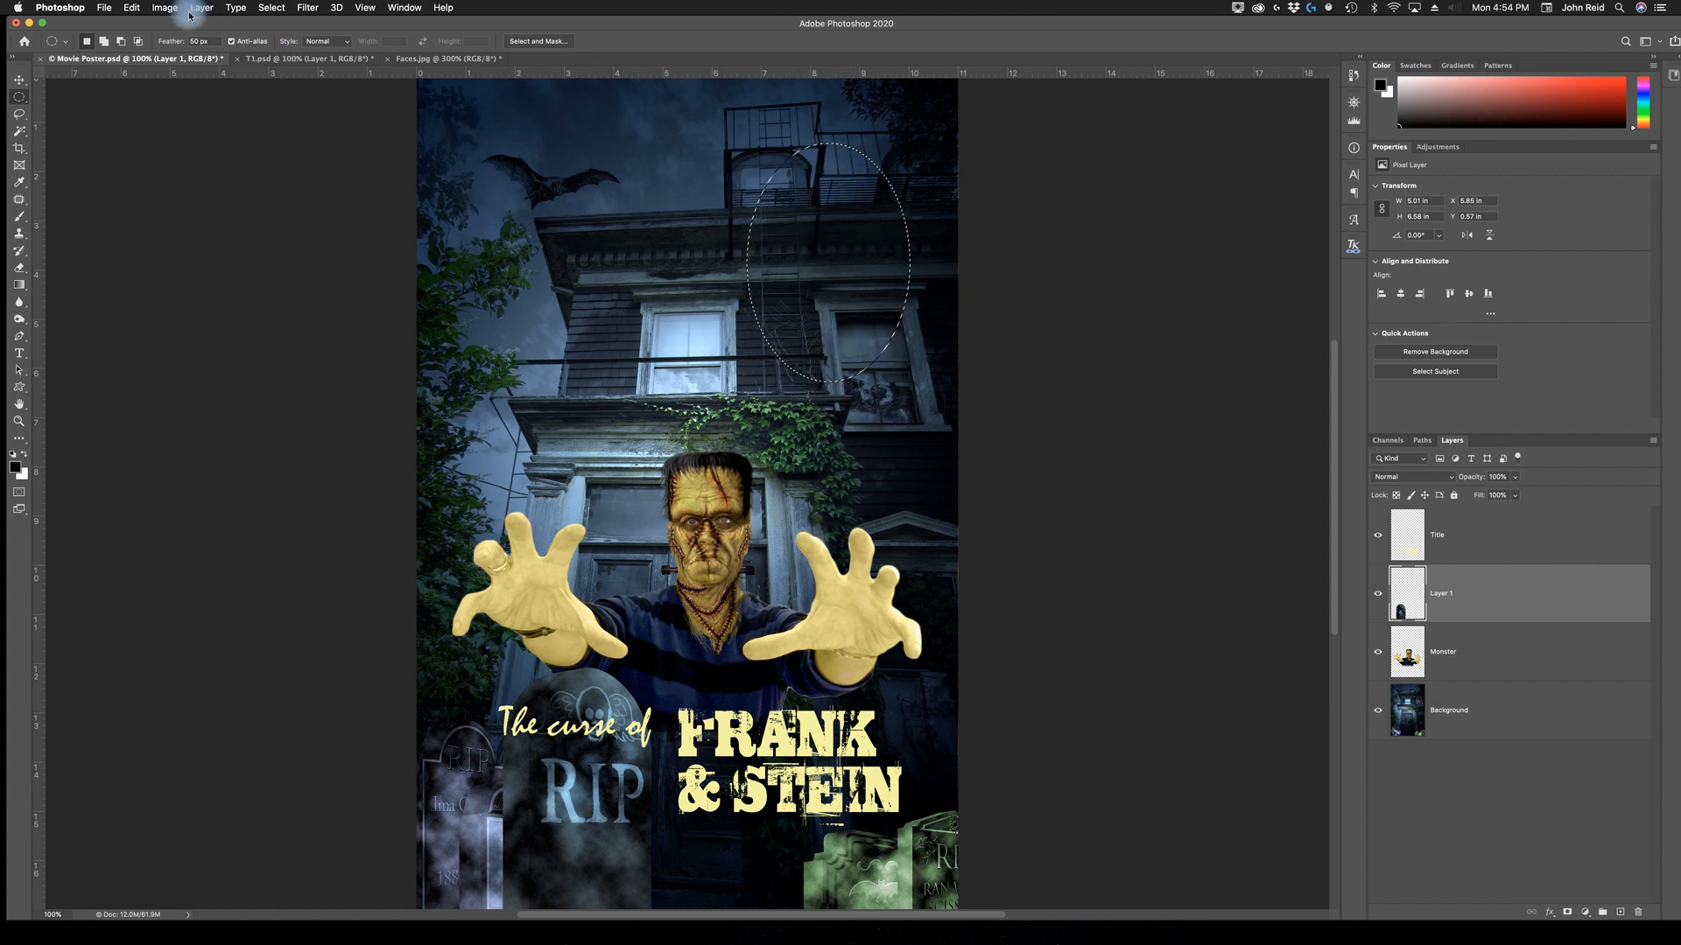
Paste the copied faces into the elliptical selection and accept the color profile conversion.
click(131, 8)
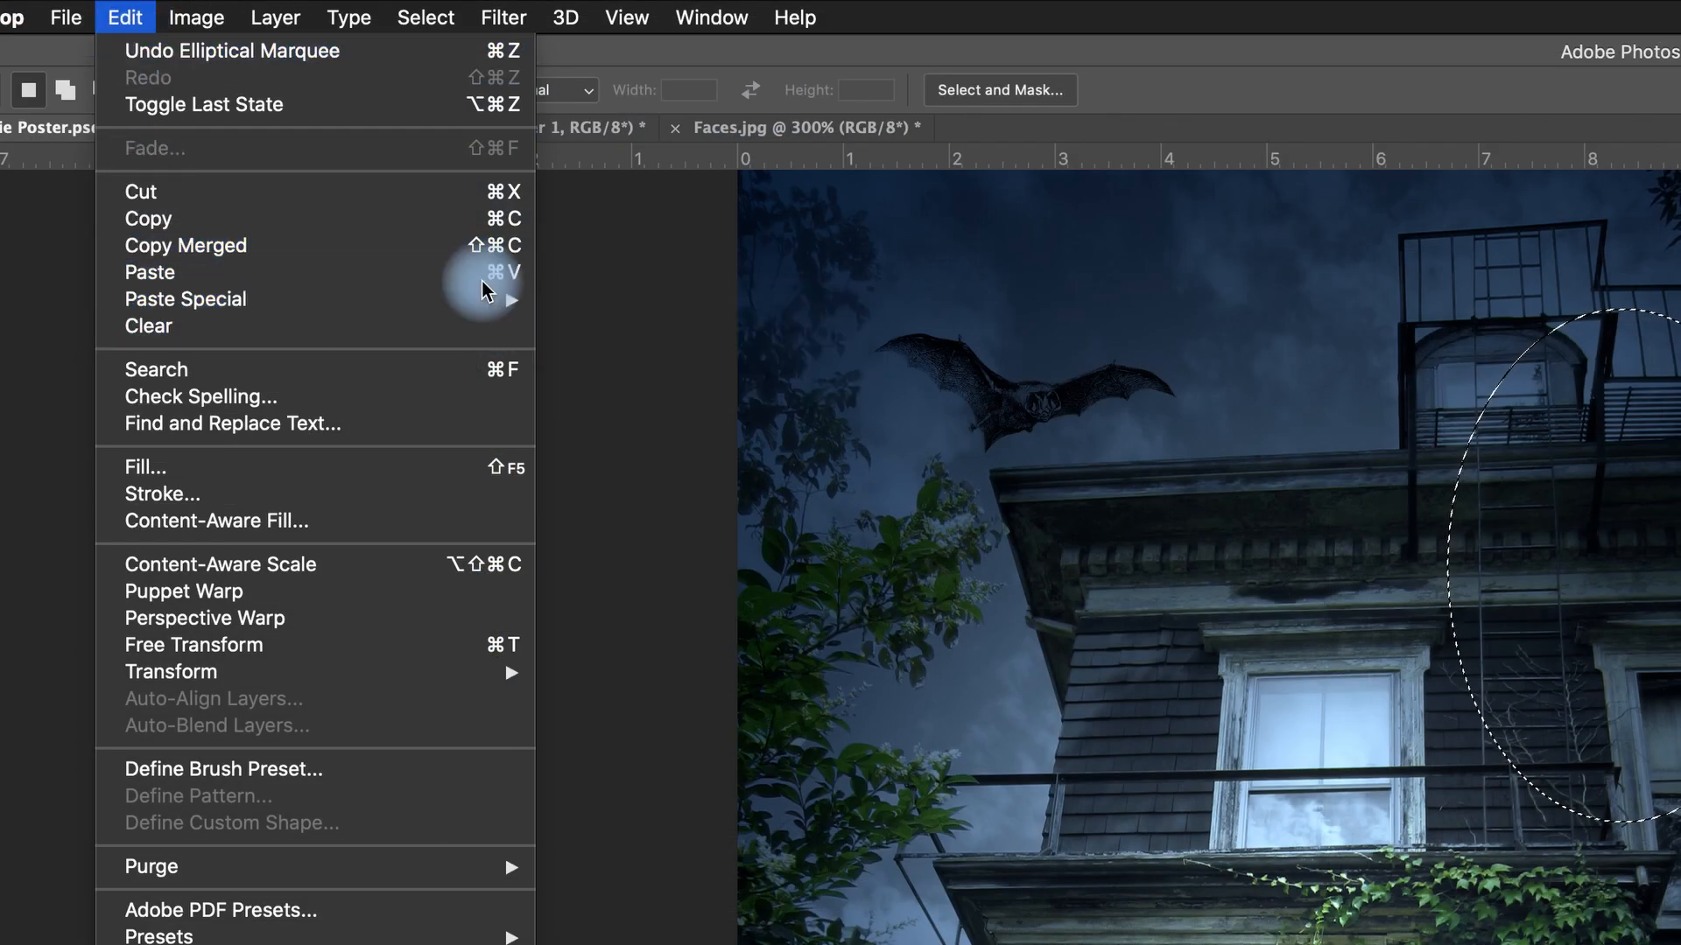
mouse_move(514, 305)
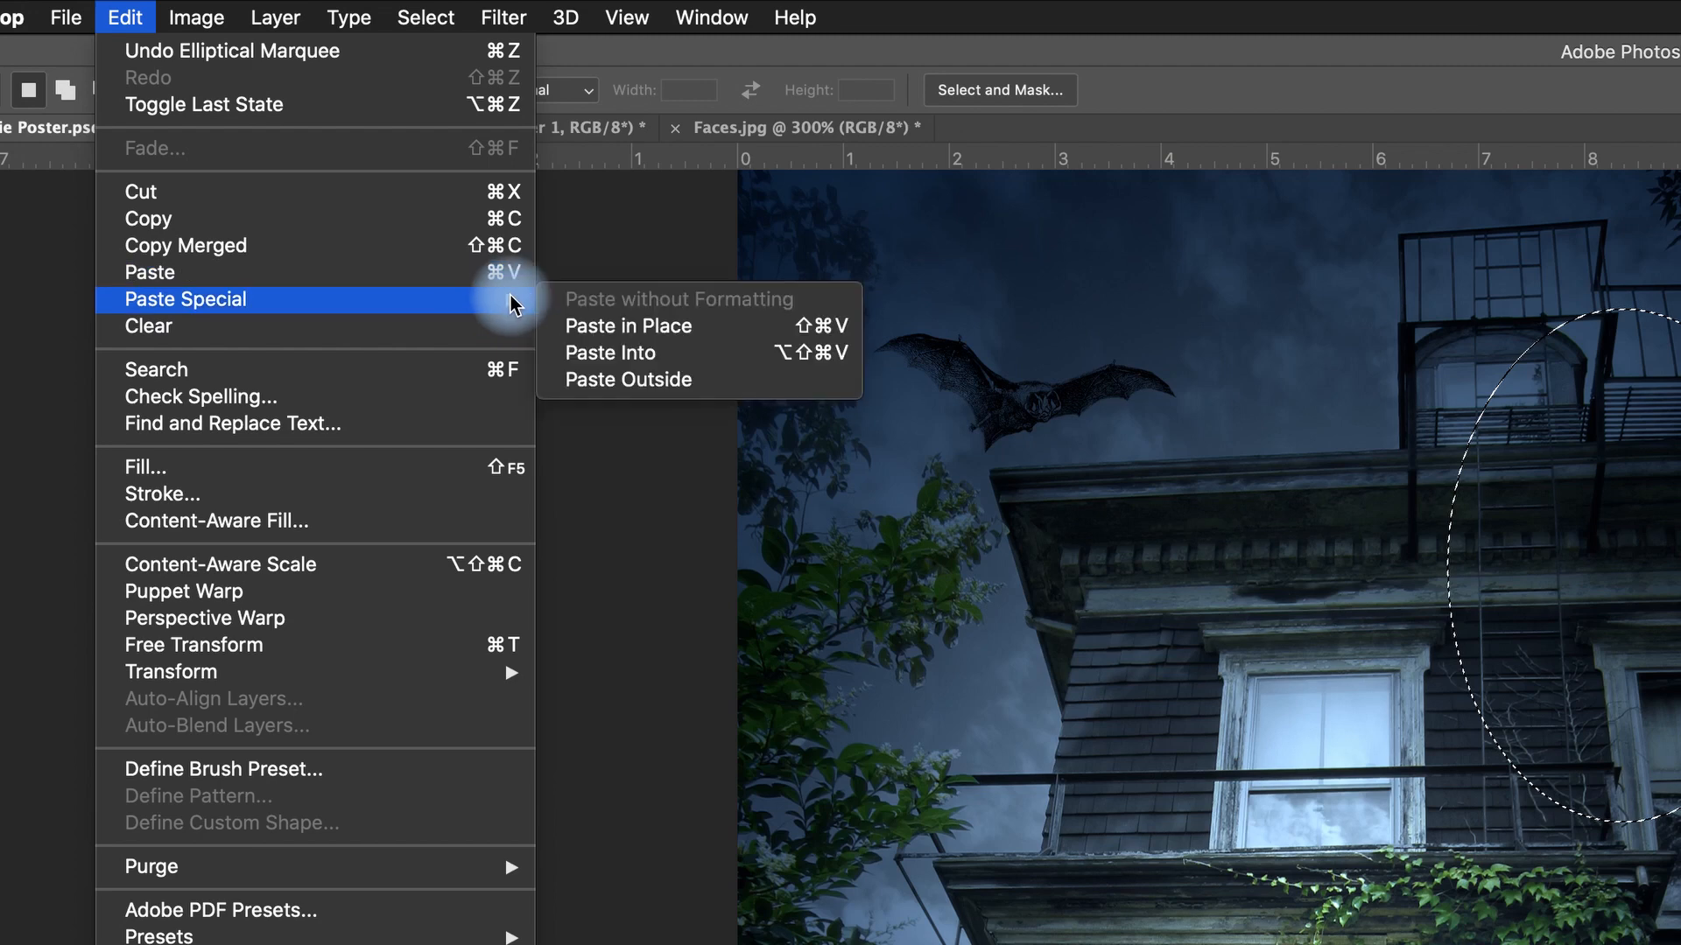
click(652, 360)
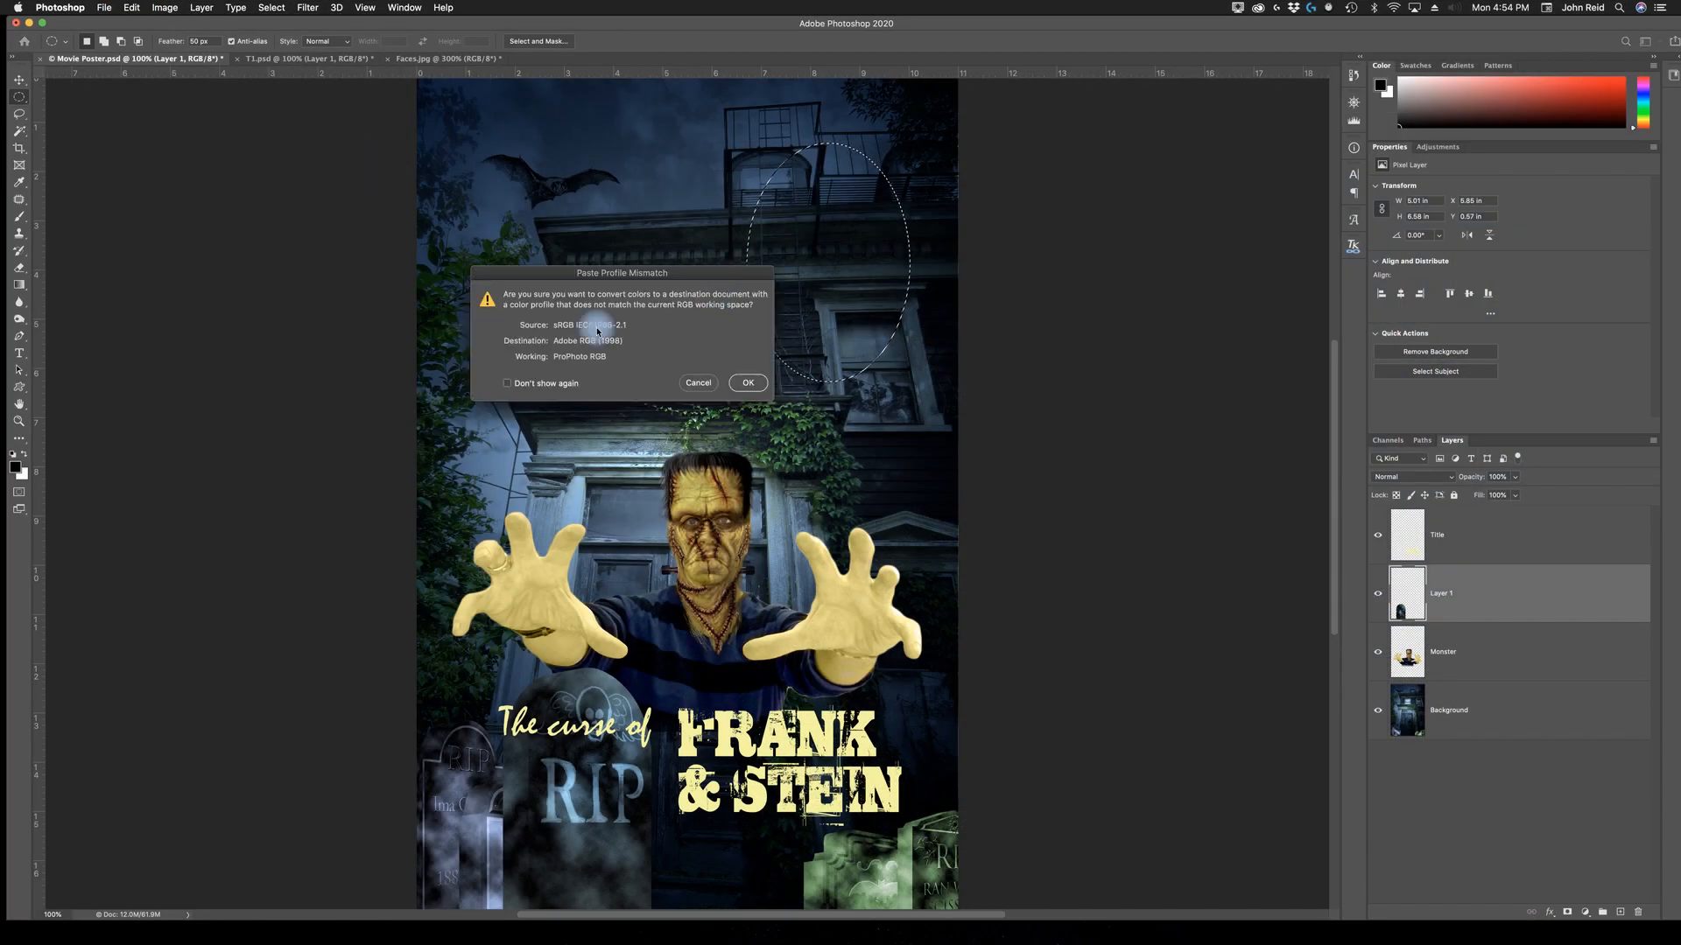
click(750, 389)
click(748, 383)
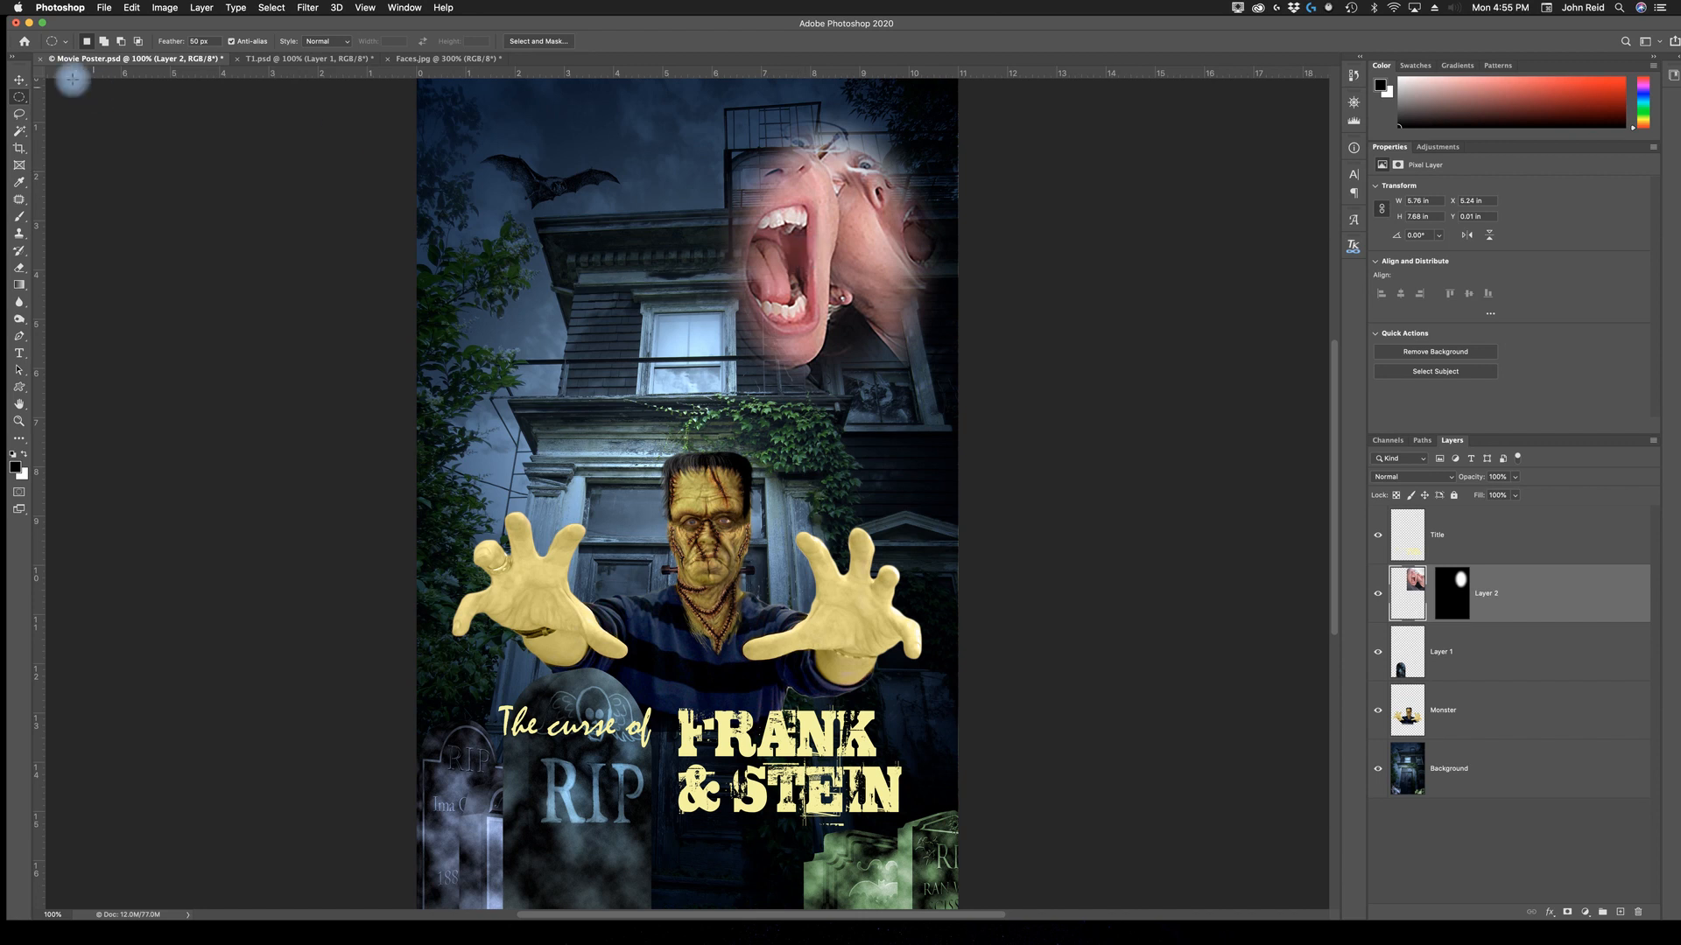
Move the pasted faces slightly down within their oval mask so the eyes and glasses show above the screaming mouth.
click(19, 85)
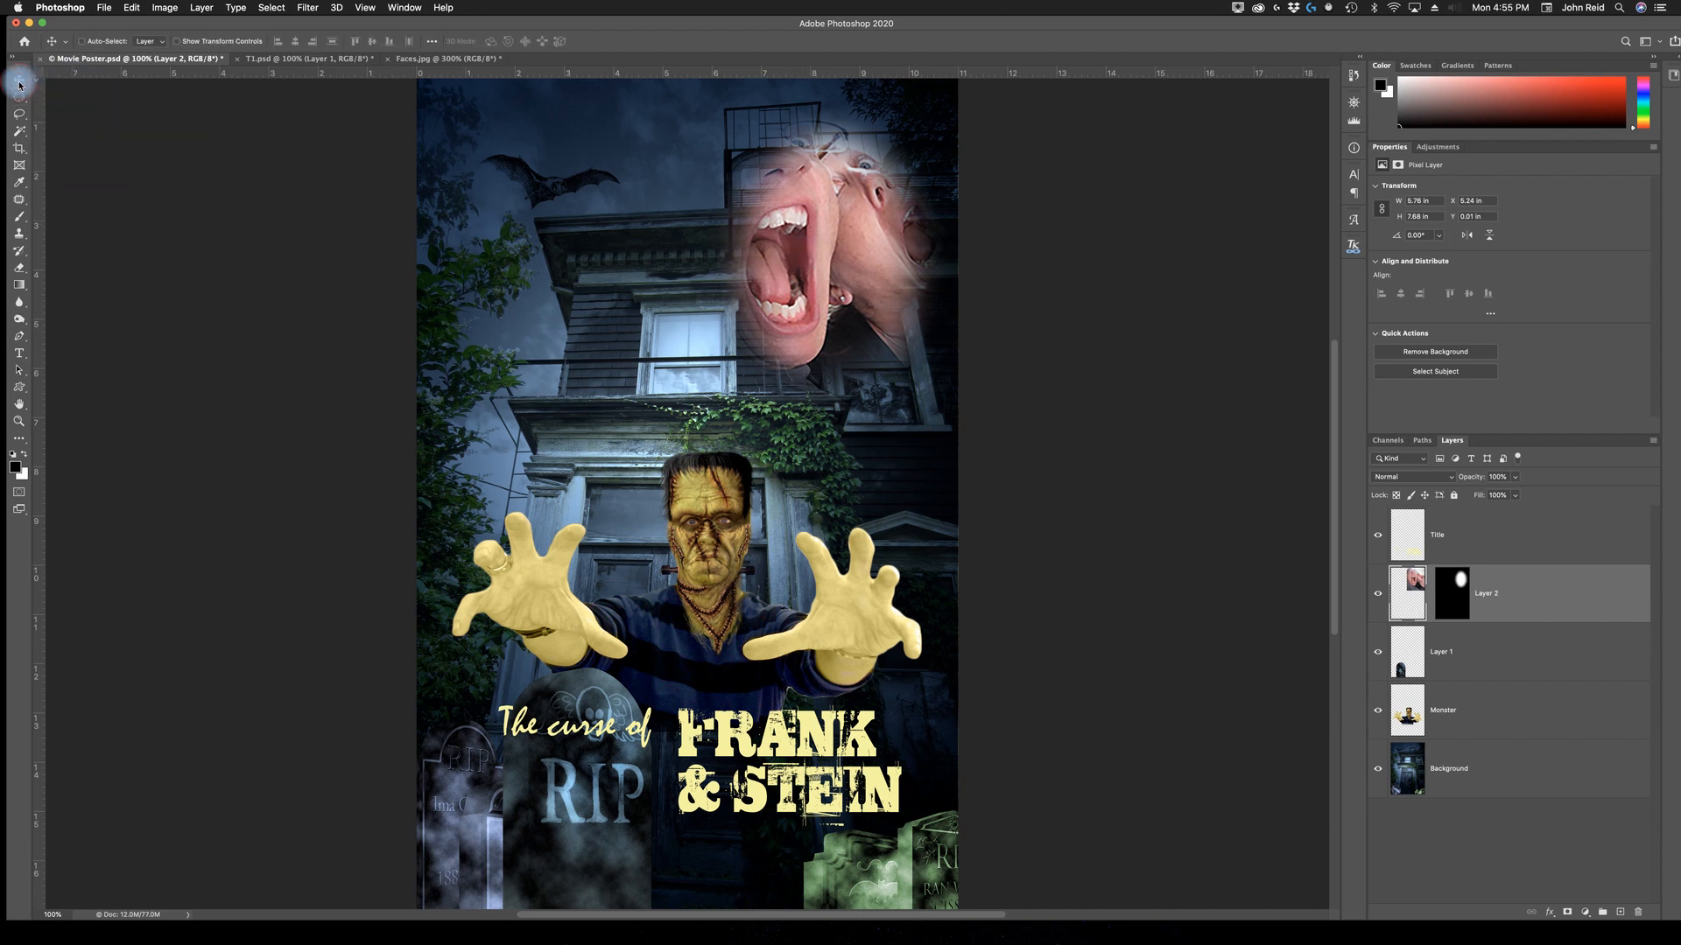
mouse_move(819, 254)
mouse_down()
mouse_move(845, 263)
mouse_move(812, 267)
mouse_up()
click(1526, 602)
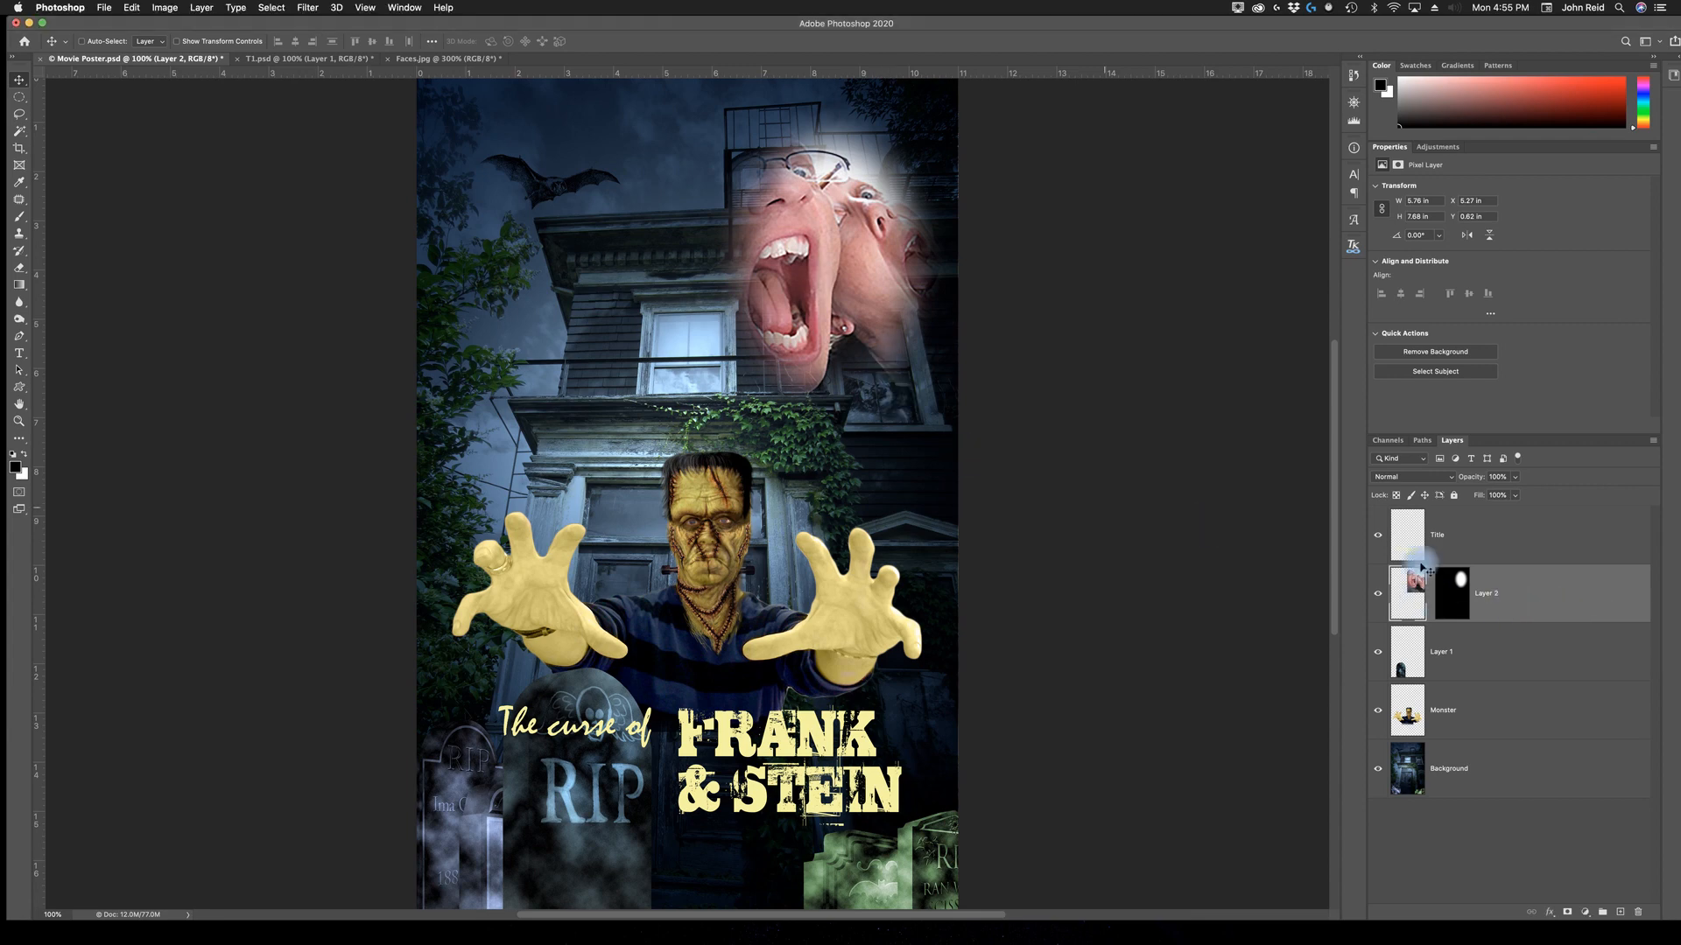
Set the faces layer's blend mode to Luminosity and its opacity to 50%.
click(1411, 477)
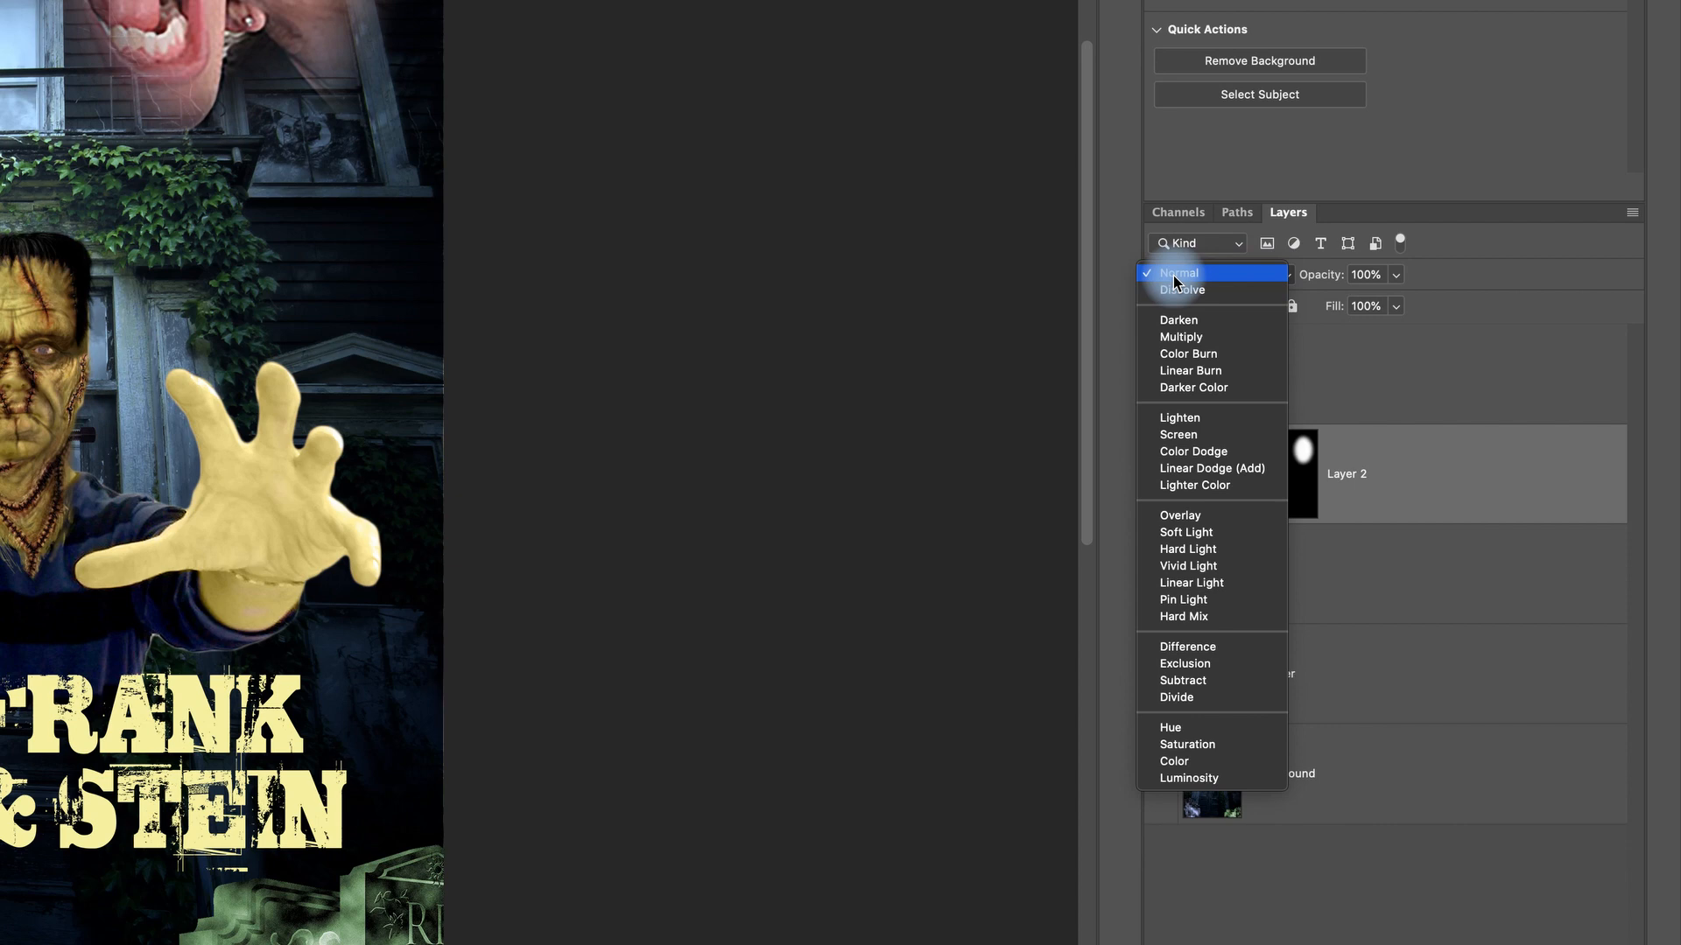
click(1204, 779)
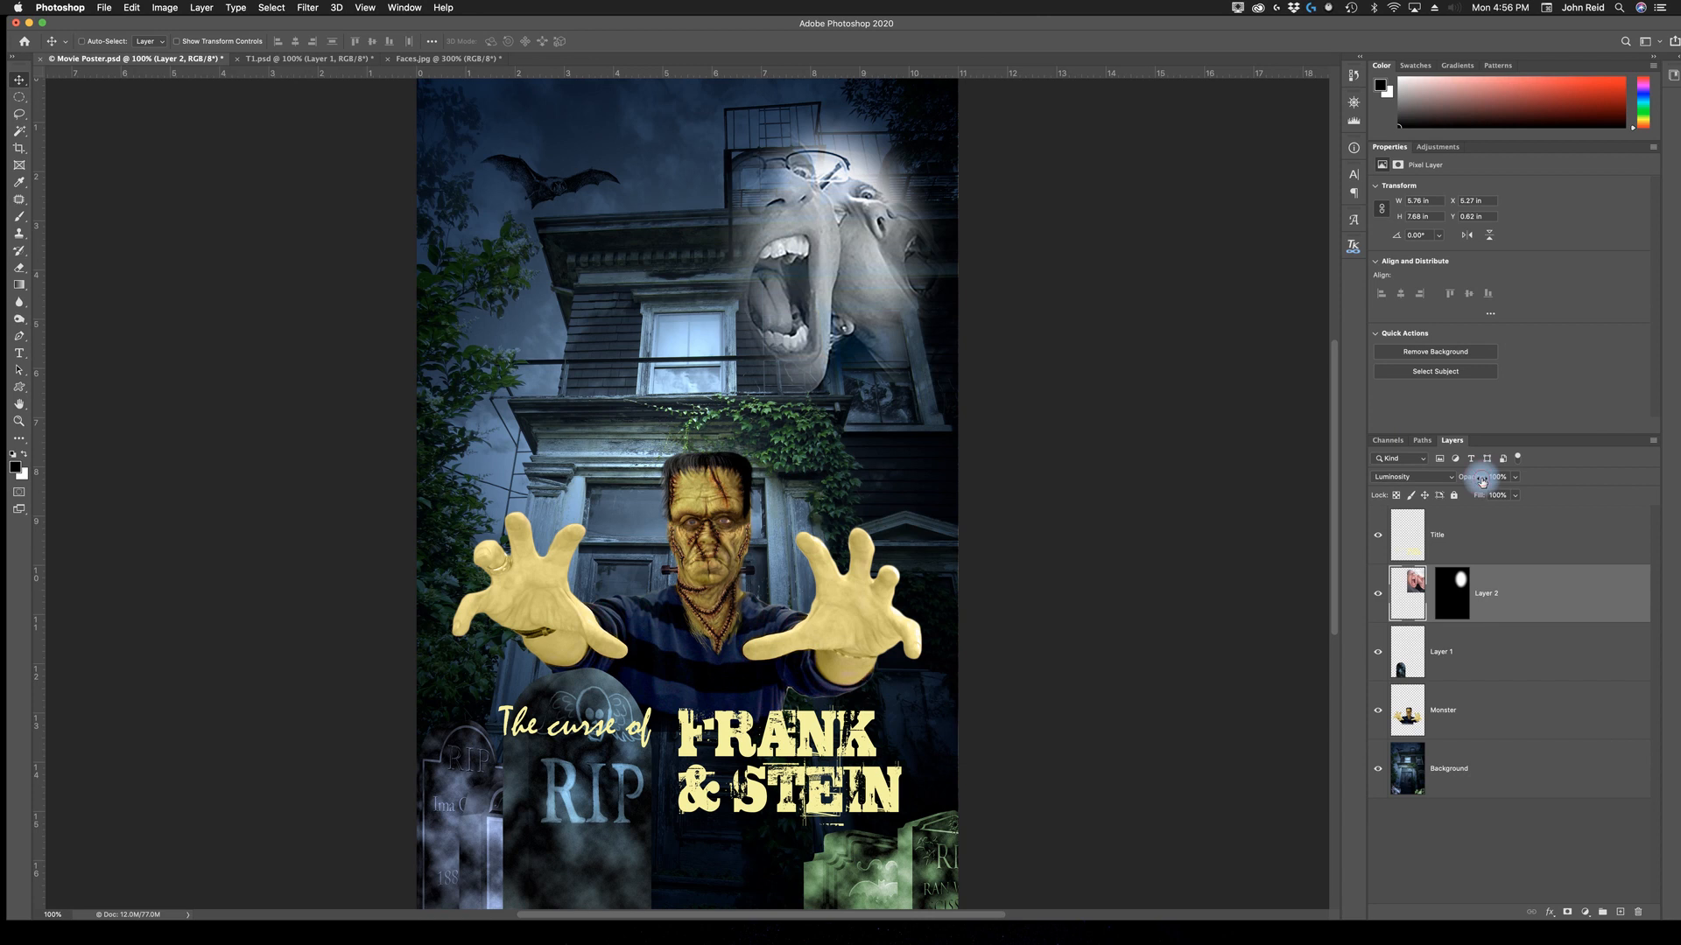
drag(1471, 480, 1444, 481)
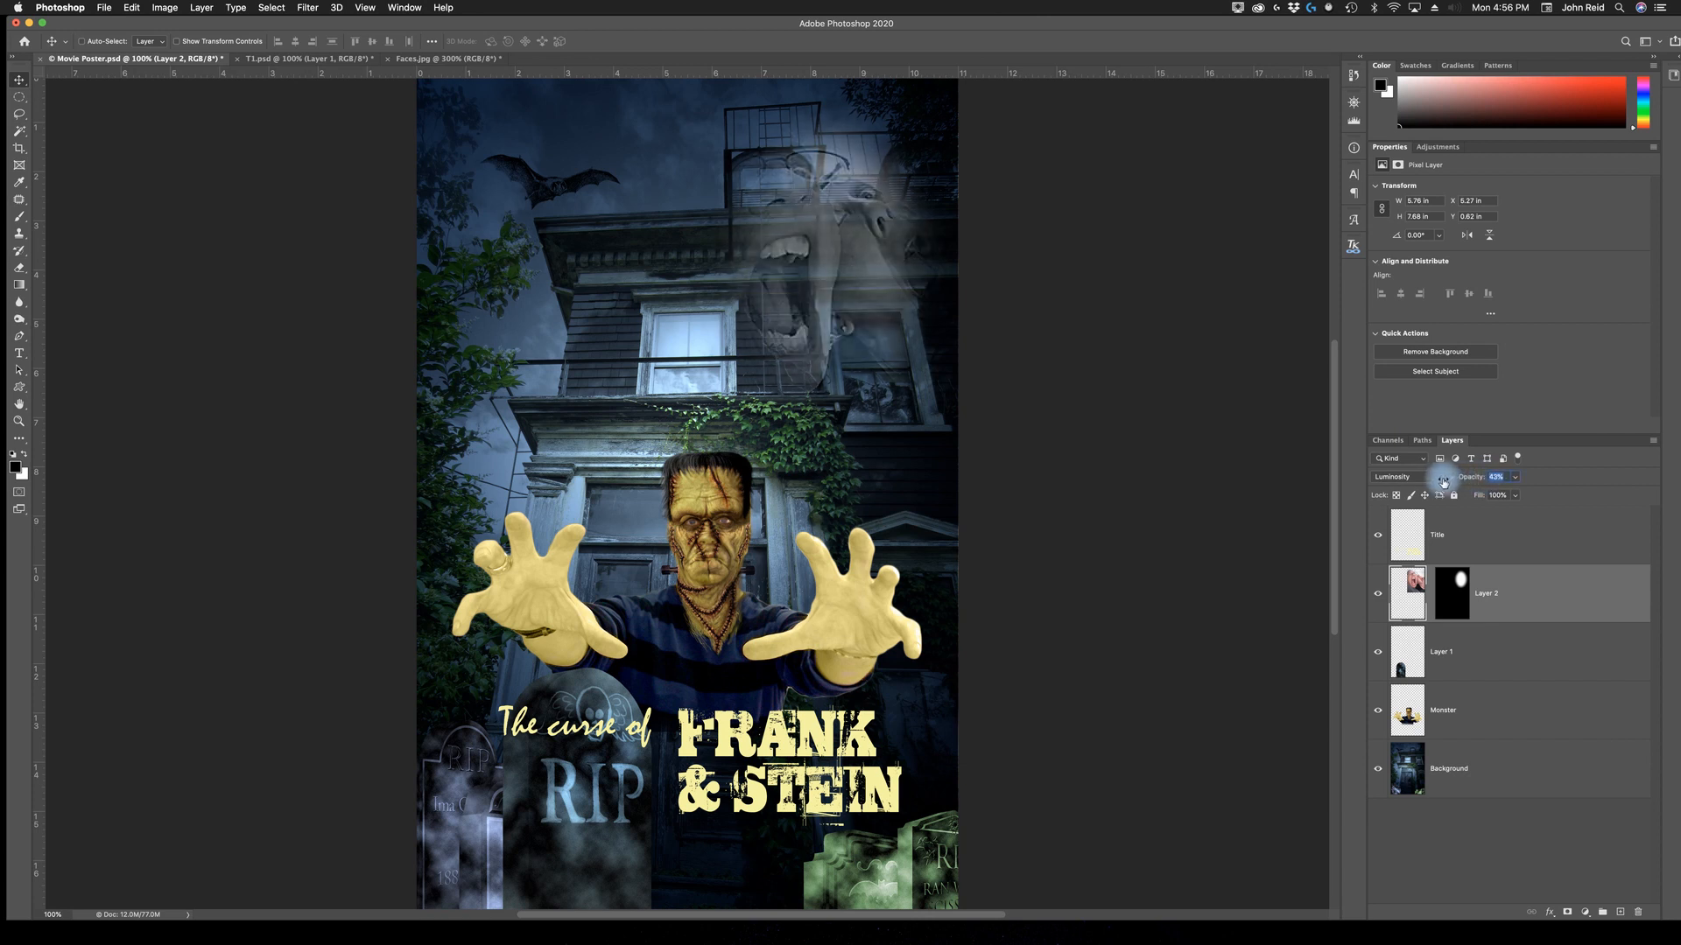
drag(1453, 482, 1447, 480)
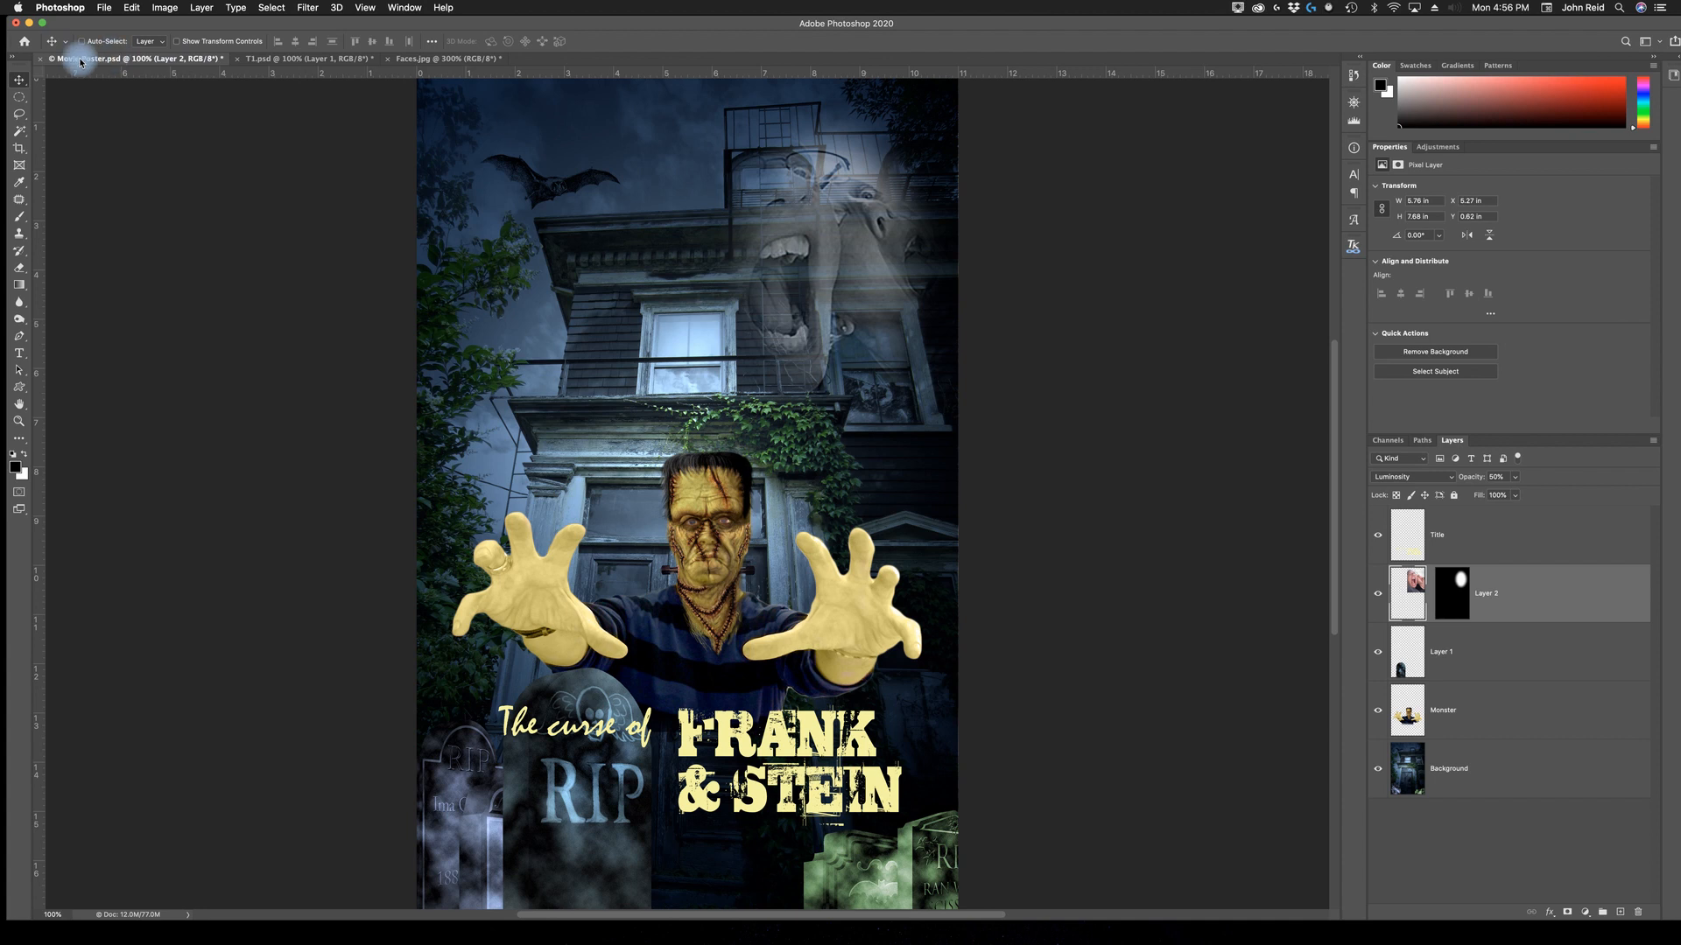
Save Movie Poster.psd and close the T1.psd tombstone document.
click(103, 10)
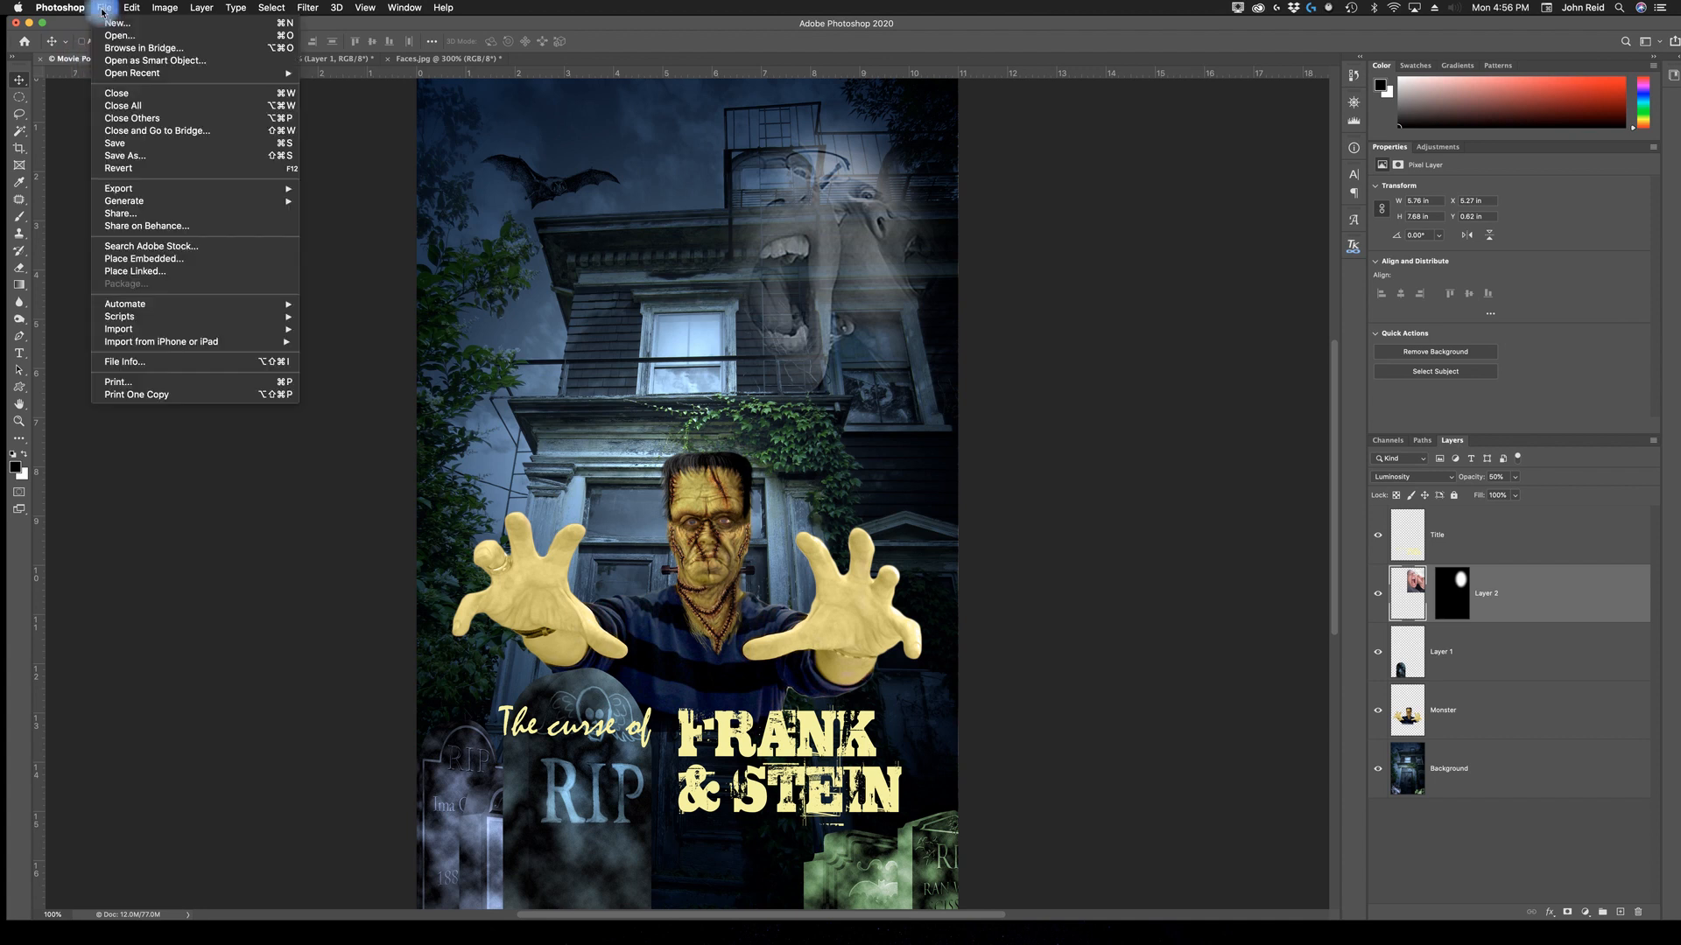
click(121, 143)
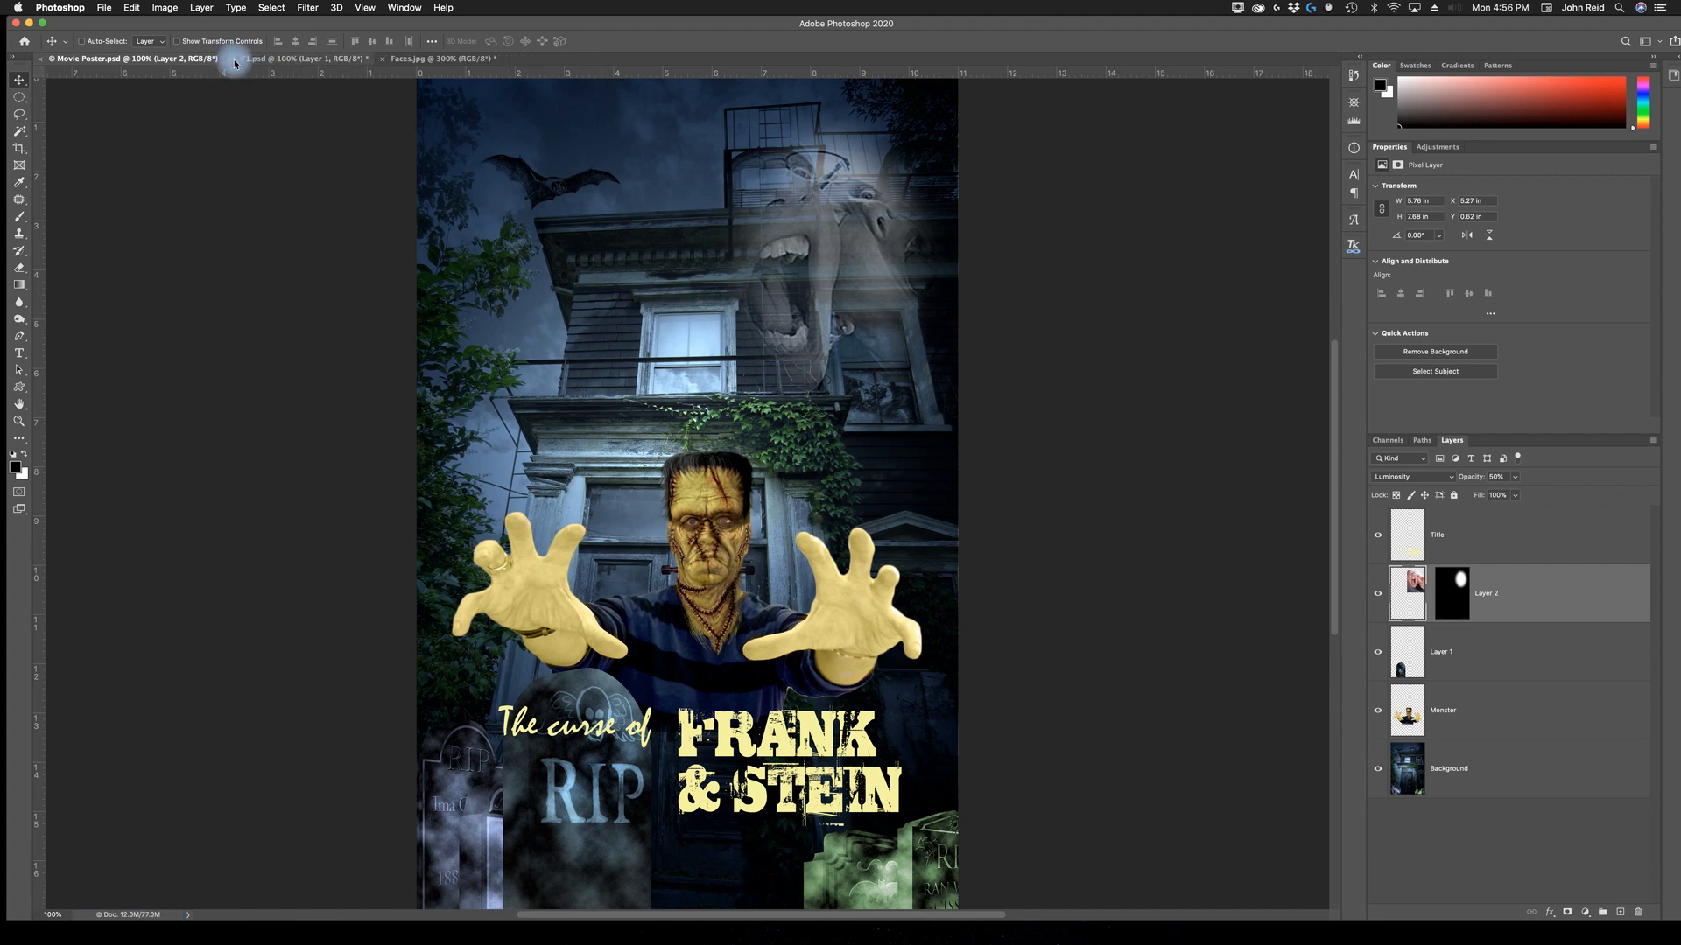
click(233, 62)
click(784, 306)
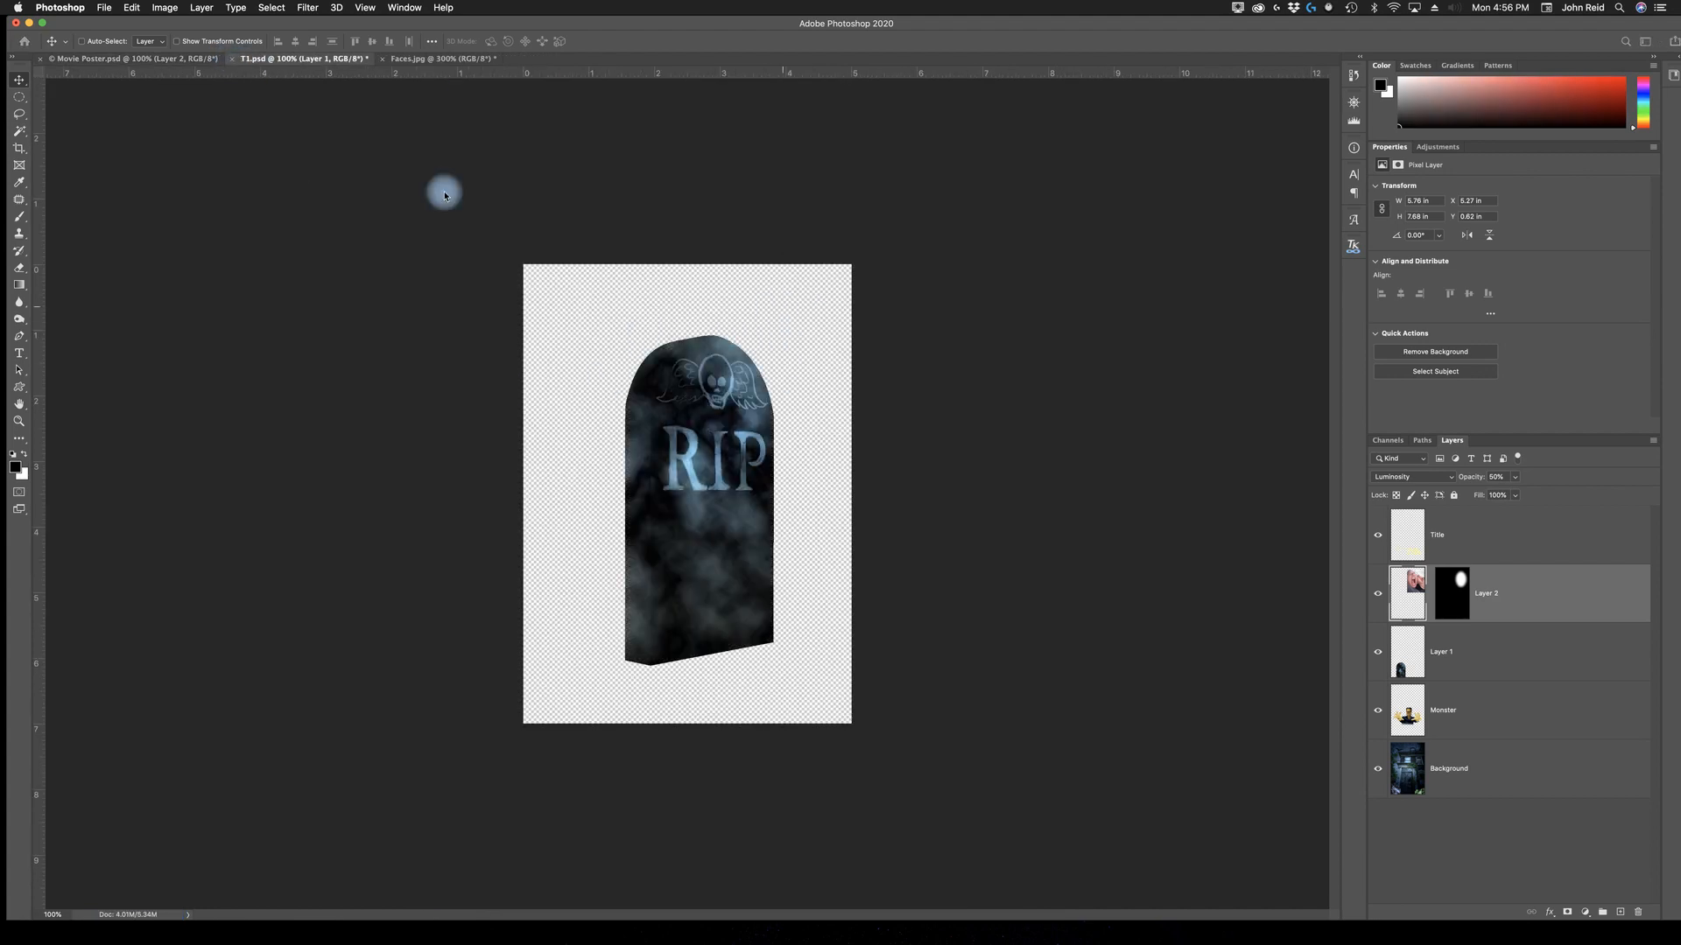
click(240, 58)
key(super+w)
click(784, 303)
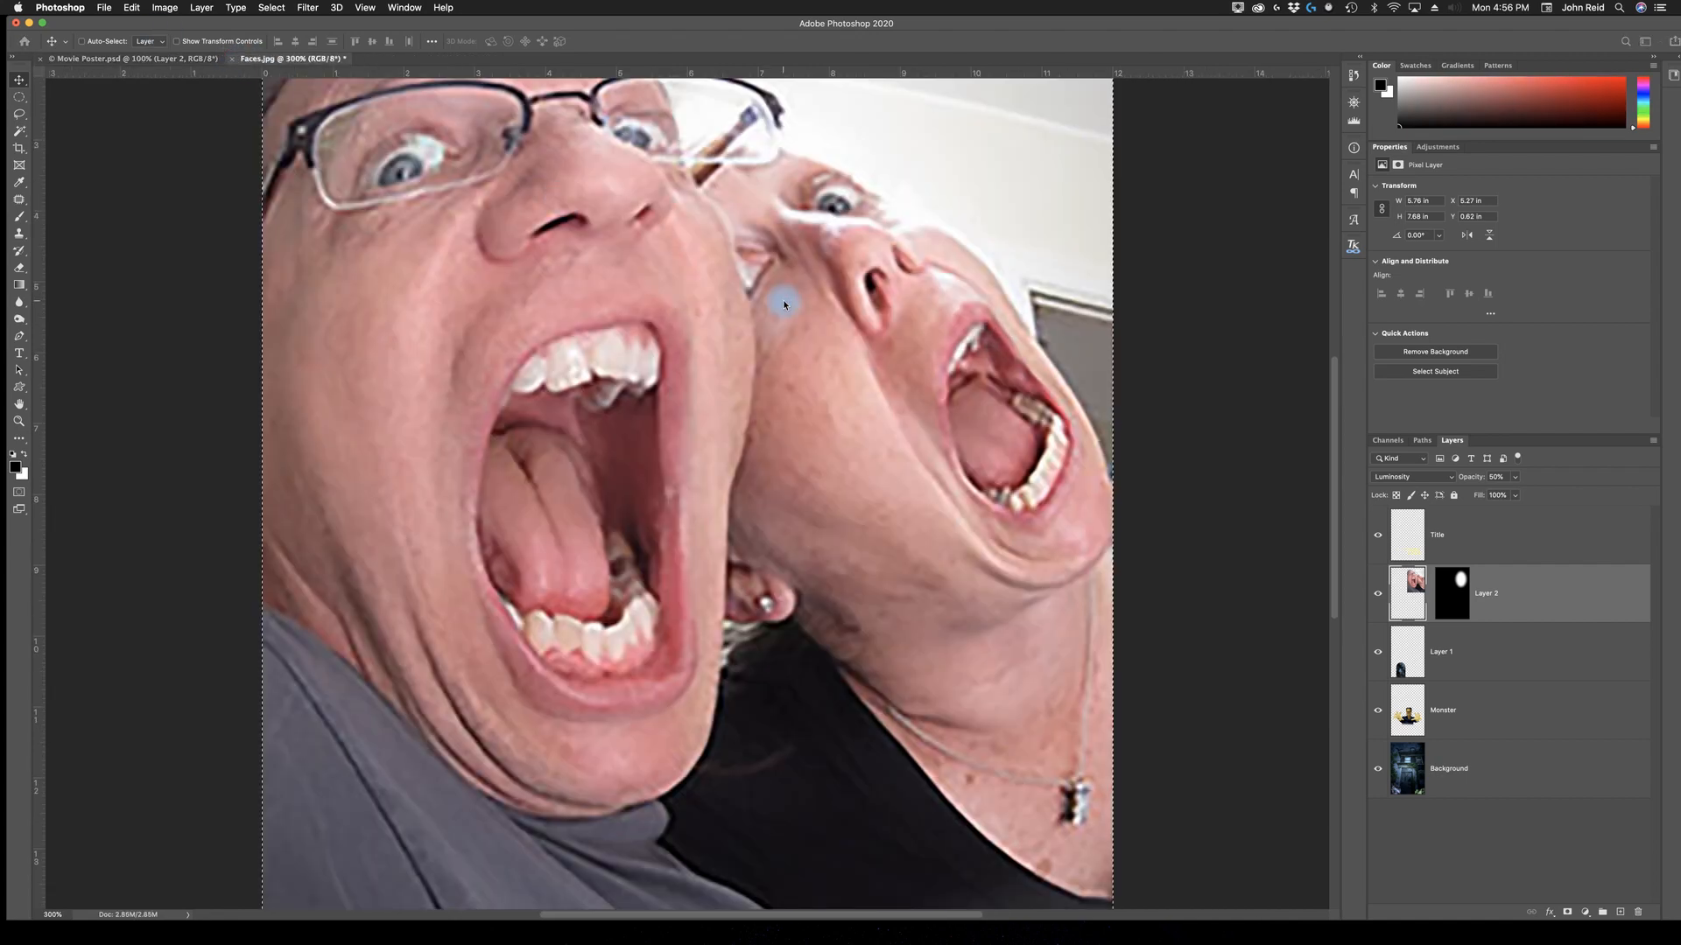